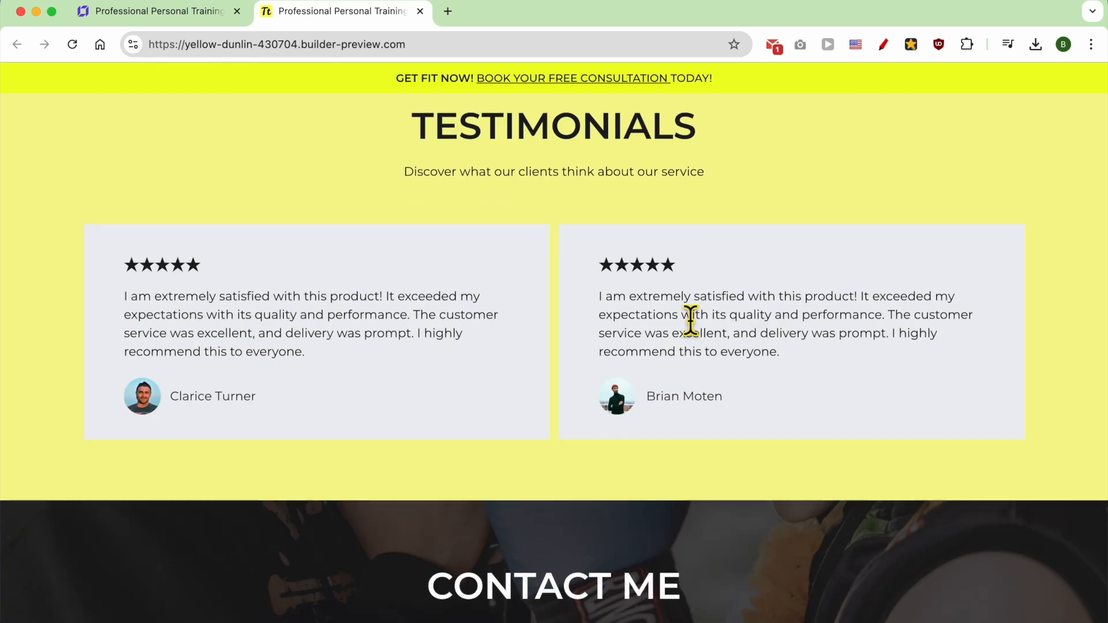
Step: Review the testimonials, contact form and footer of the finished personal training website
scroll(688, 315, down, 7)
Step: Open the Hostinger website builder page from the Hostinger site and view the available plans
scroll(687, 311, down, 5)
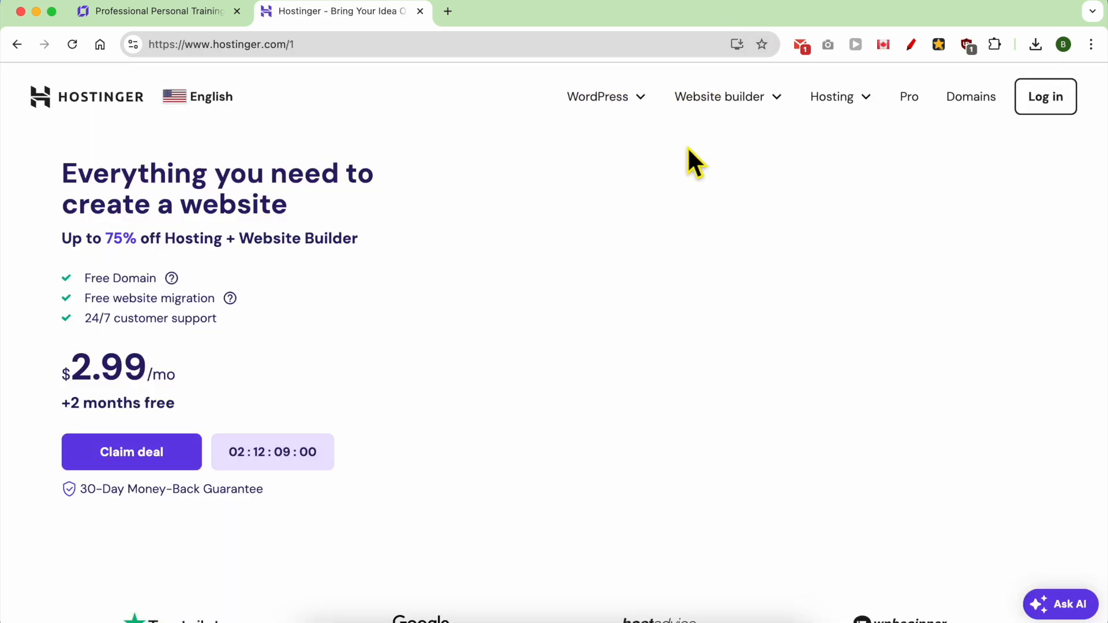
mouse_move(743, 99)
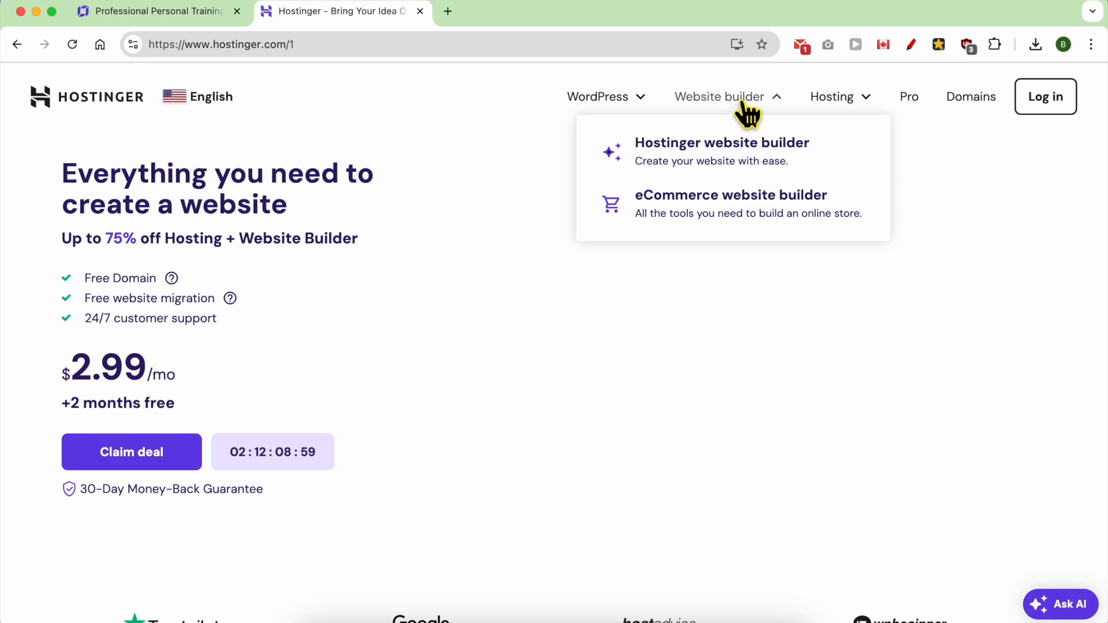
click(728, 155)
scroll(729, 155, down, 8)
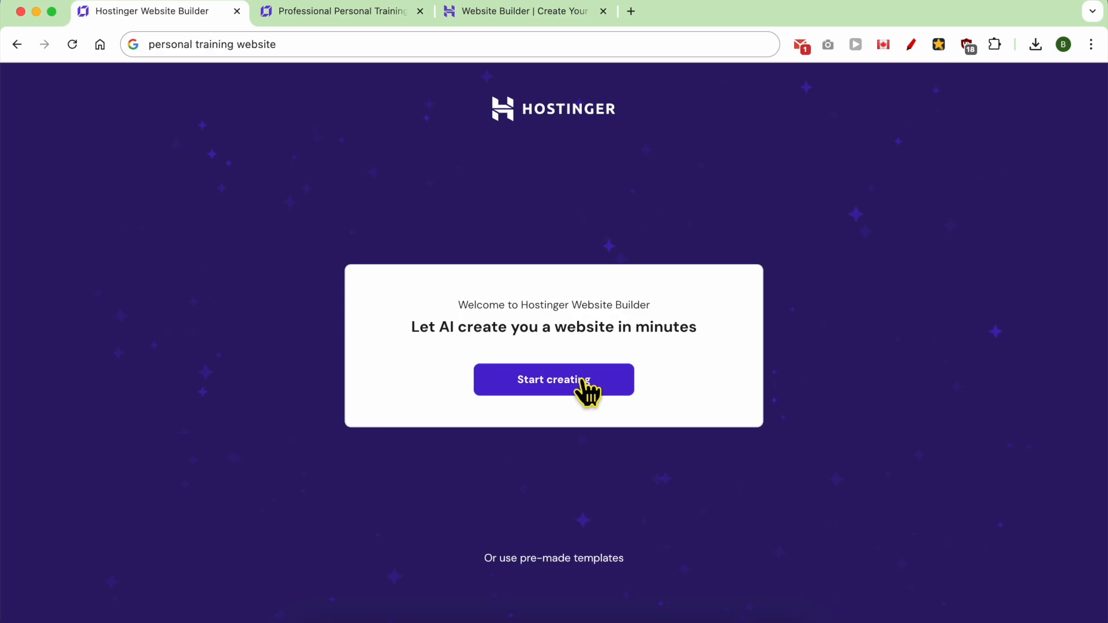
Step: Enter "Create a personal training website" as the project description and have the AI create the website
click(581, 391)
text(Create a personal training website)
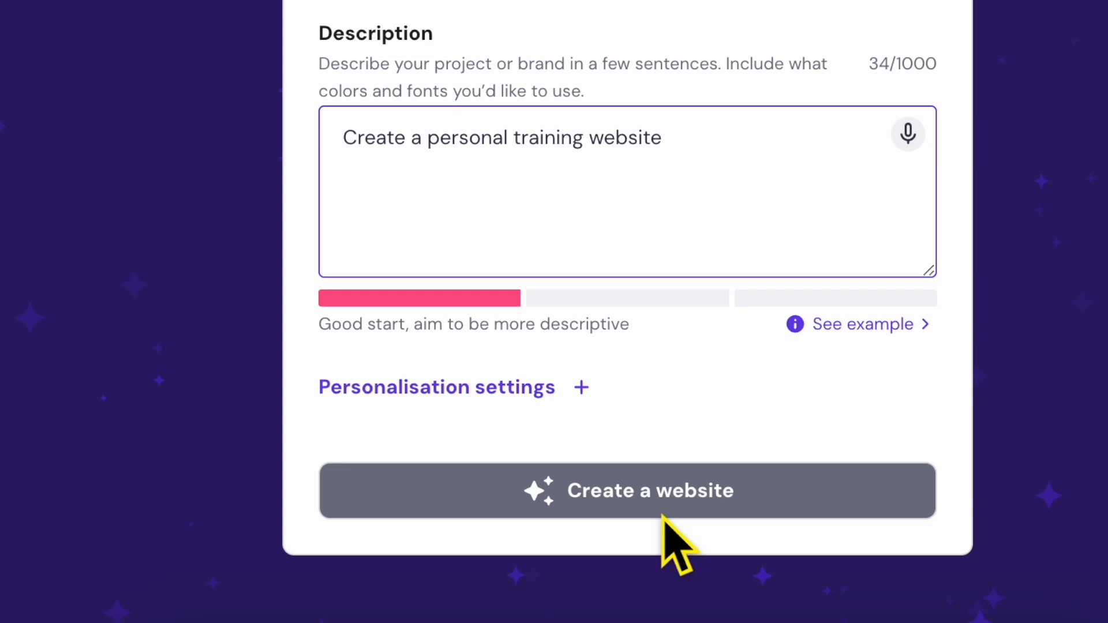
click(663, 516)
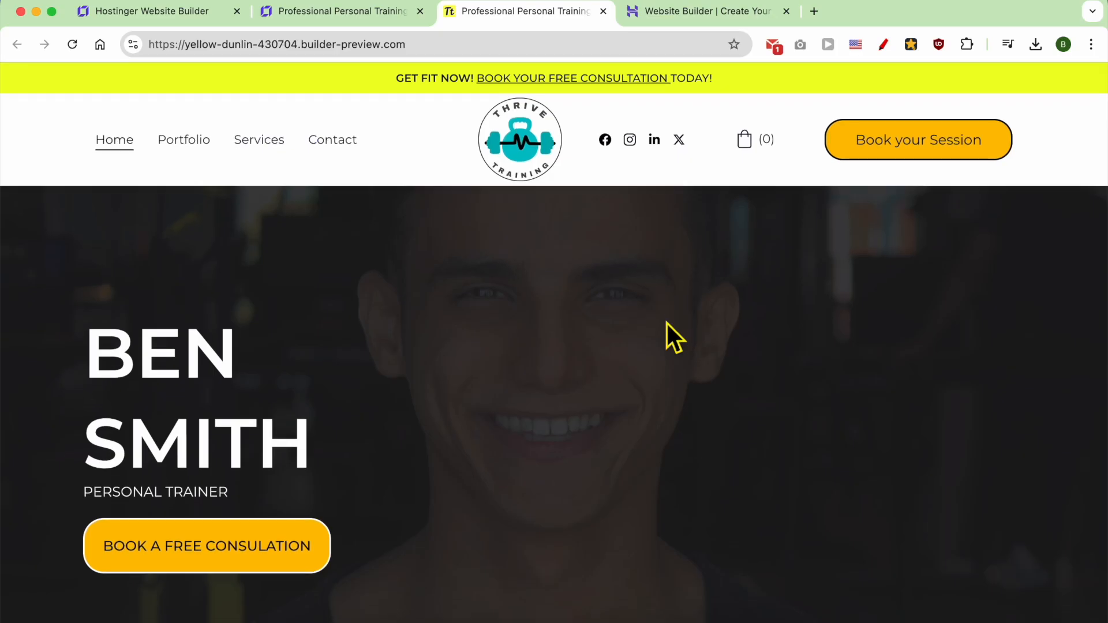
Step: View the hero section of the website preview and highlight the free consultation banner text
scroll(636, 299, down, 3)
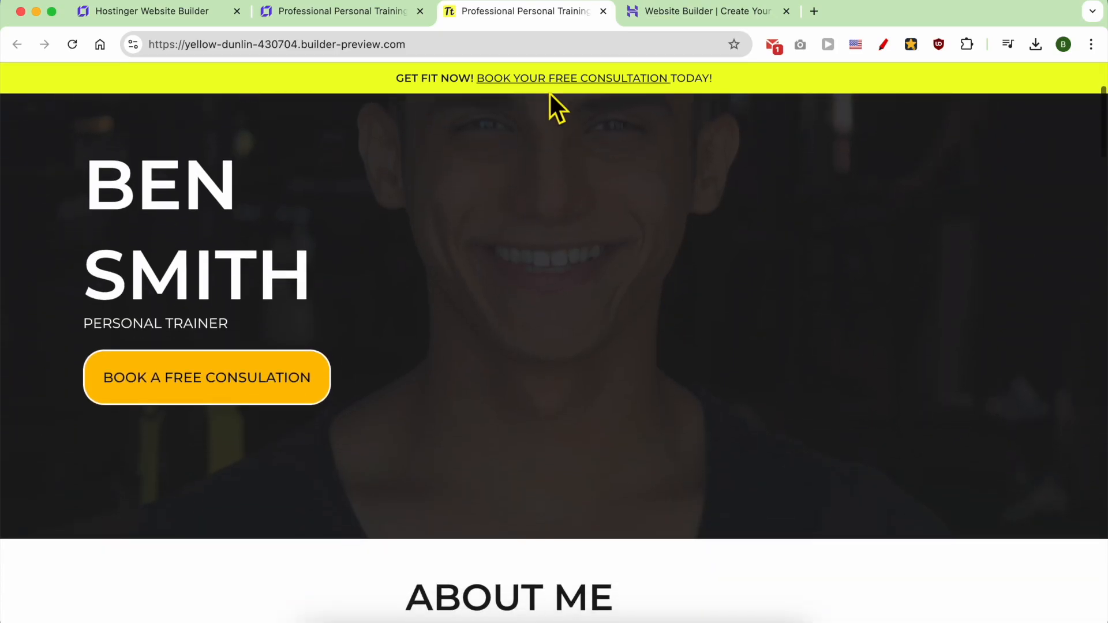
triple_click(433, 86)
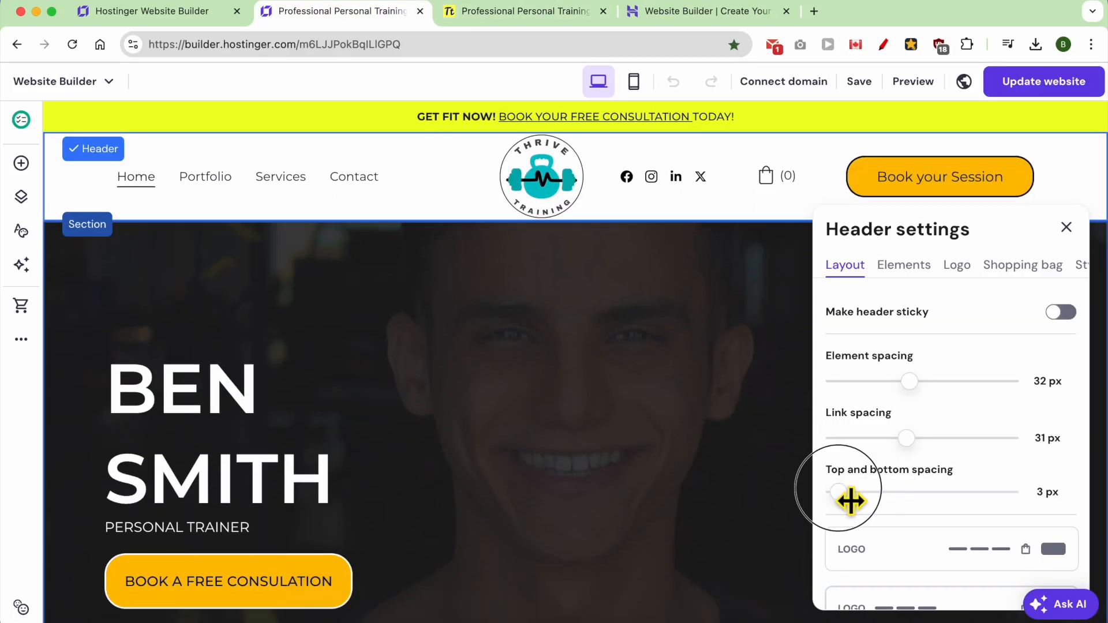
Step: Switch to Canva and reposition the dumbbell graphic over the kettlebell in the Thrive Training logo
drag(848, 500, 889, 506)
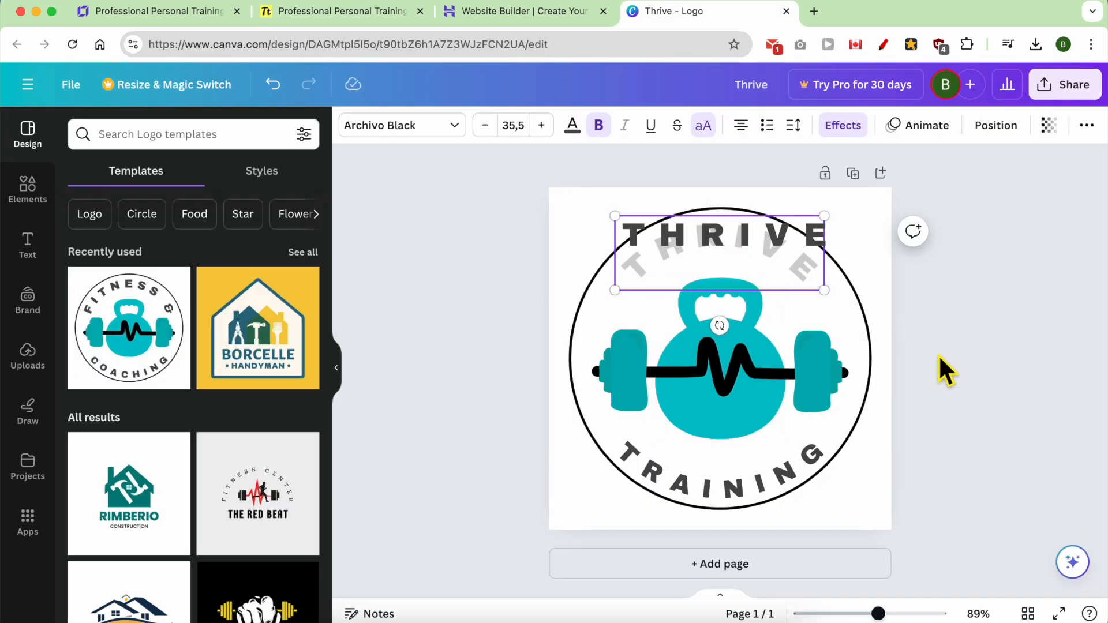
click(938, 354)
mouse_move(756, 369)
mouse_down()
mouse_move(714, 375)
mouse_move(743, 380)
mouse_up()
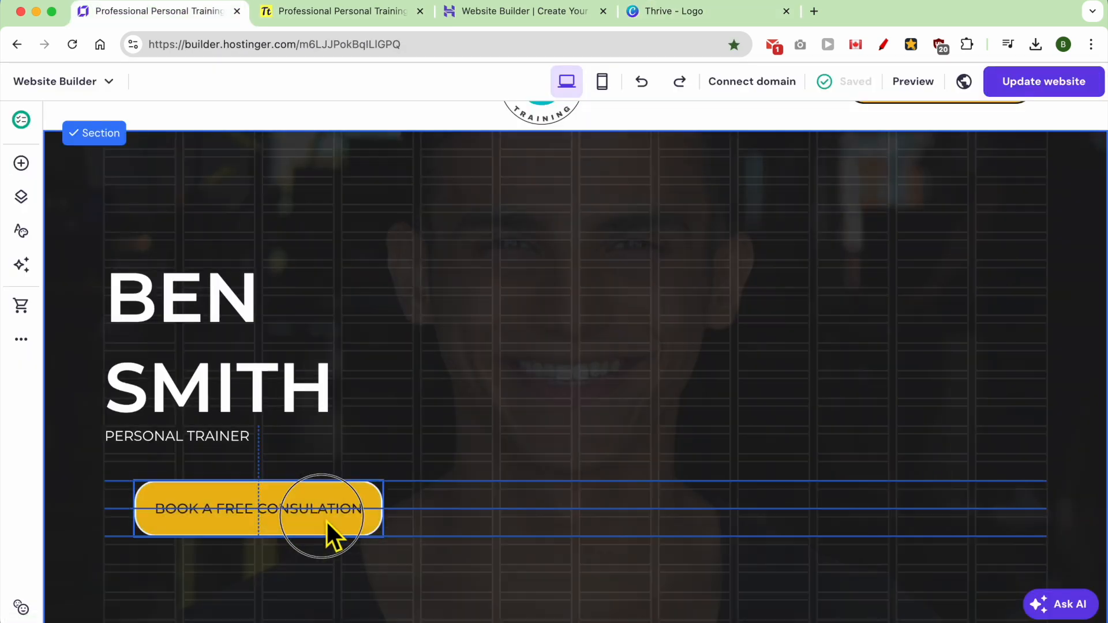
Step: In the website builder, move the hero section's free consultation button to the bottom centre of the section
drag(325, 520, 621, 565)
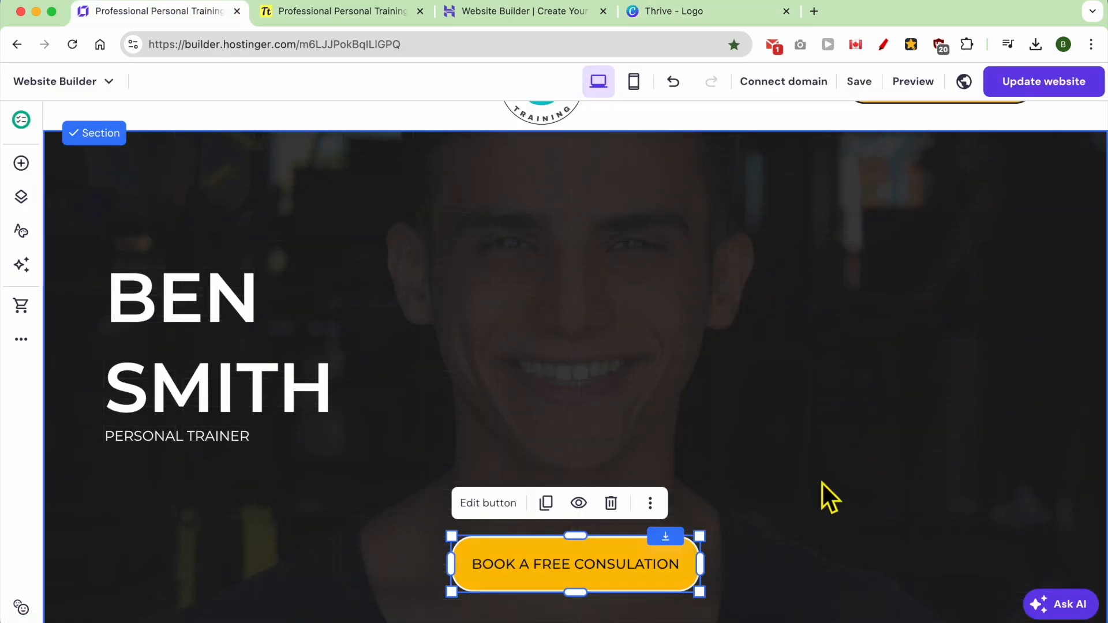
click(822, 484)
Step: Switch the website editor to the mobile layout and review the sections down to the testimonials
click(633, 82)
scroll(641, 316, down, 10)
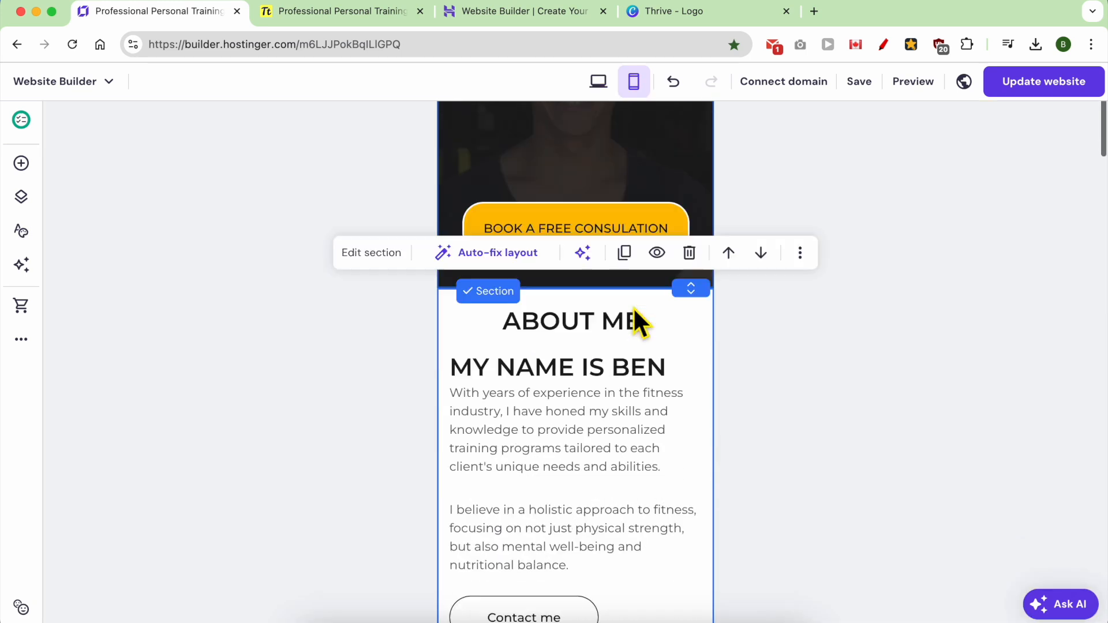
scroll(641, 317, down, 20)
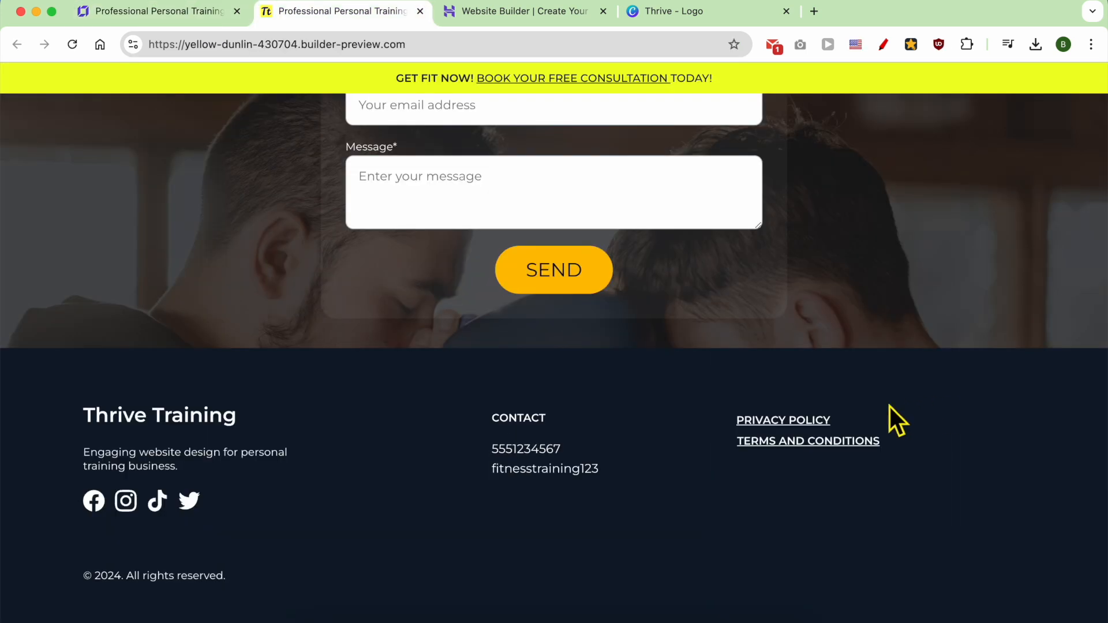
Step: Open the Privacy Policy page from the footer of the website preview
click(812, 420)
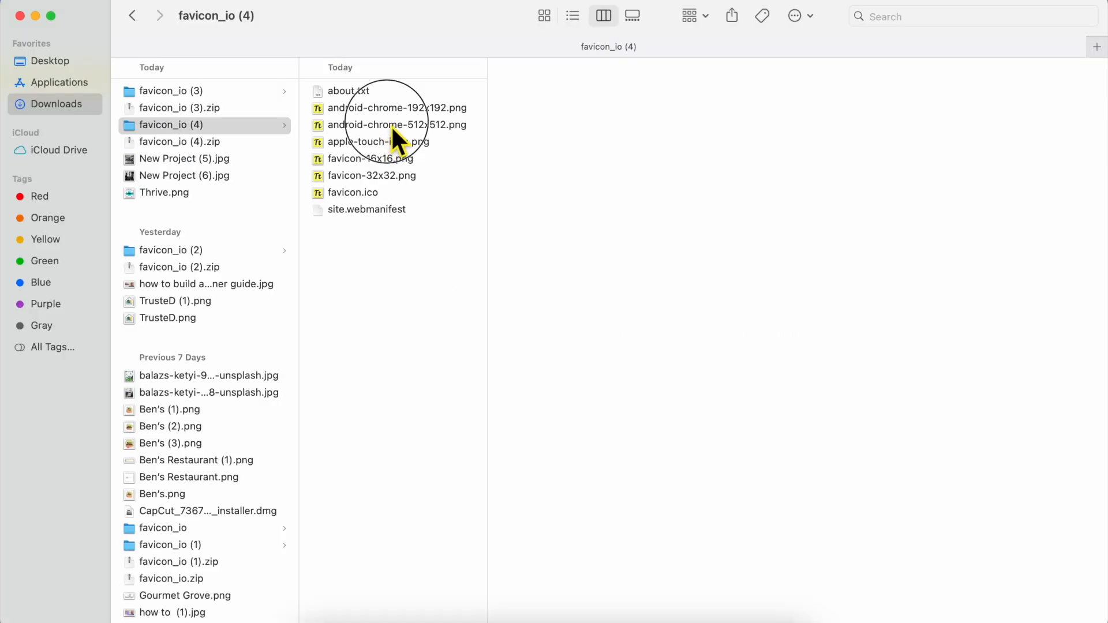
click(393, 125)
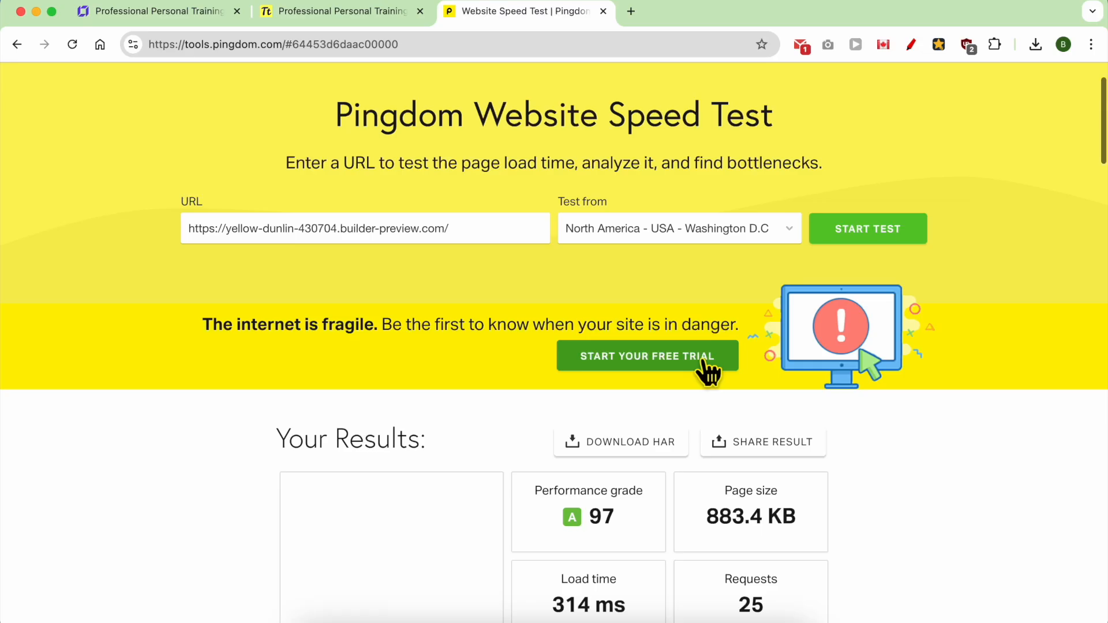
Step: Examine the performance grade and load time in the website's Pingdom speed test results
scroll(686, 381, down, 3)
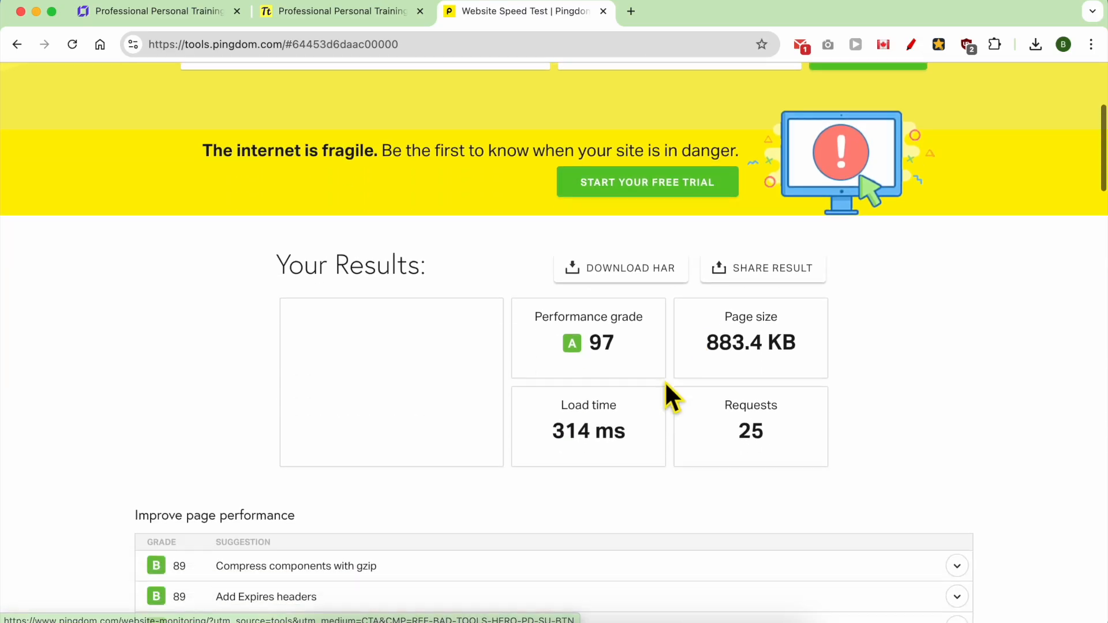
triple_click(544, 339)
triple_click(623, 440)
click(551, 461)
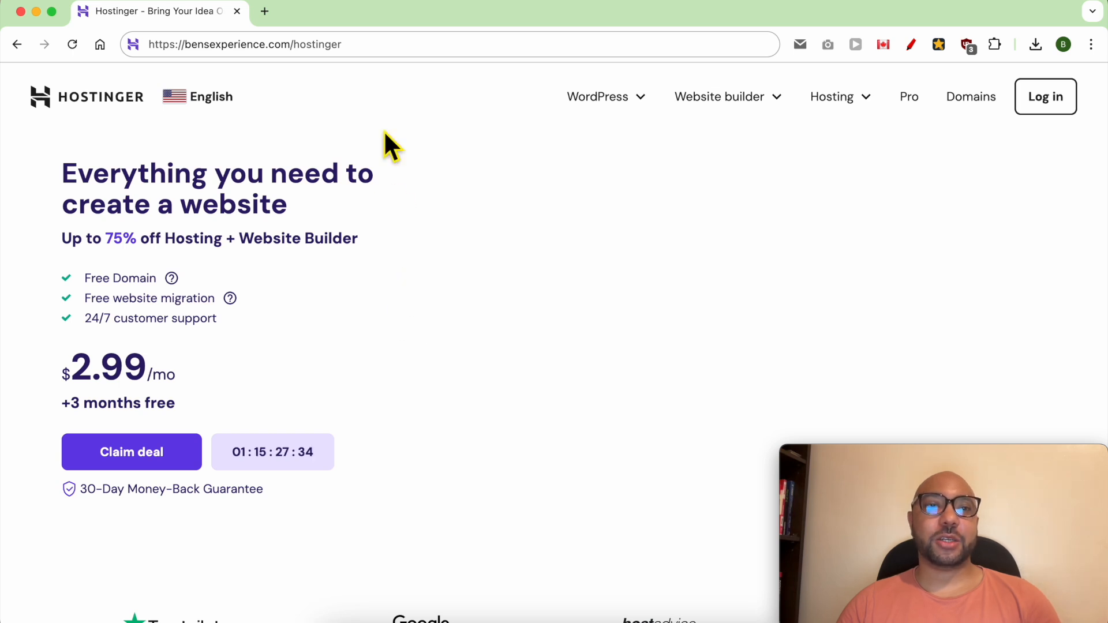
Step: From the bensexperience.com/hostinger landing page, open the Hostinger website builder page
click(372, 50)
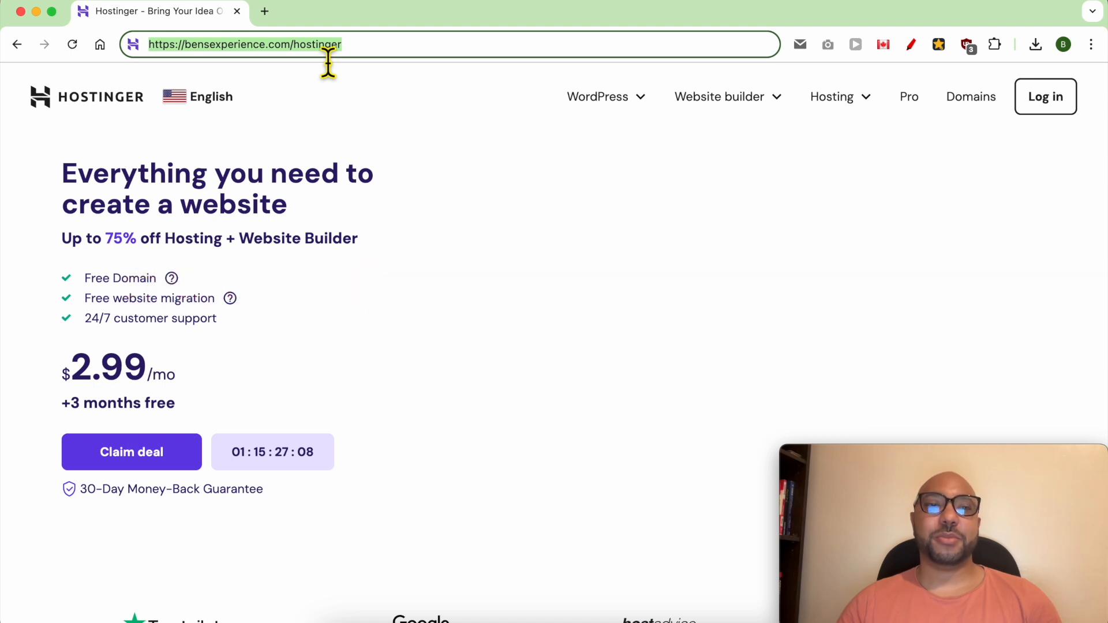
click(491, 257)
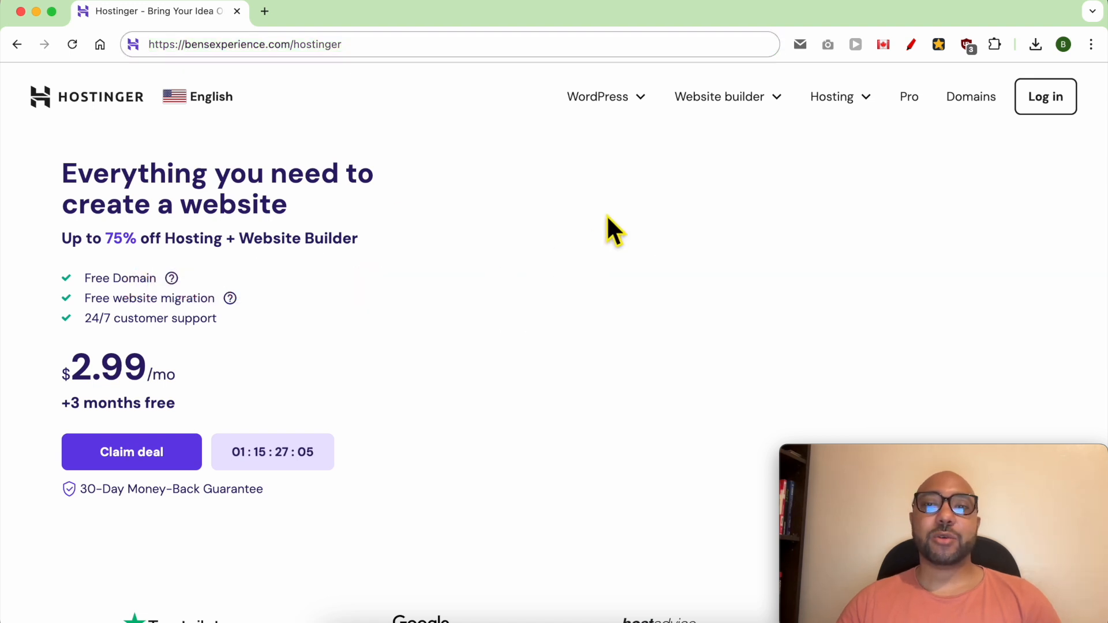
mouse_move(703, 100)
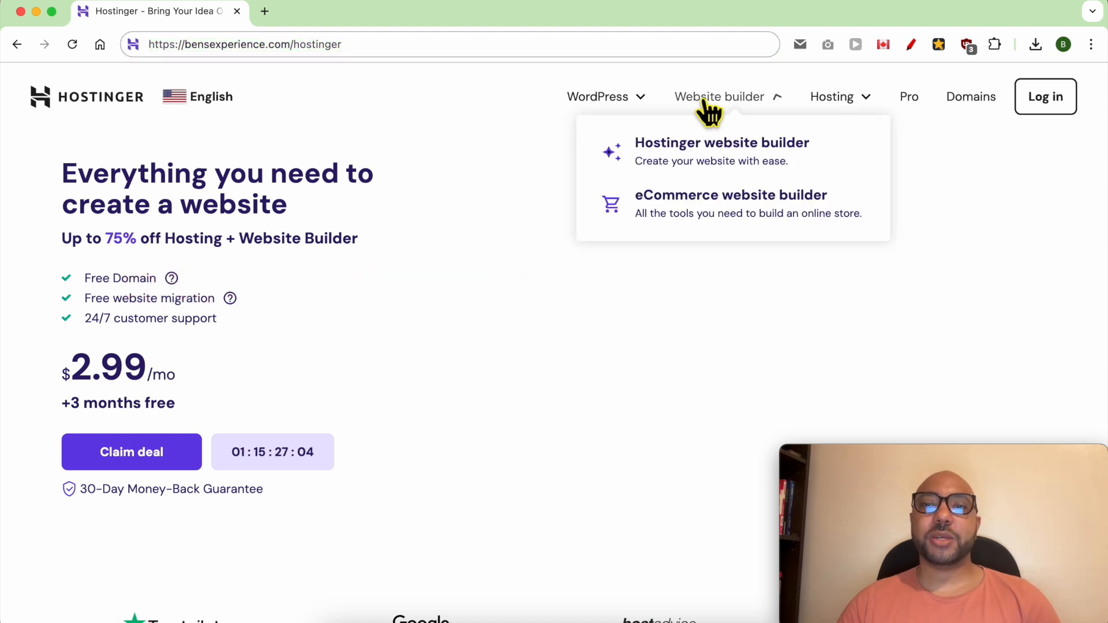
click(686, 152)
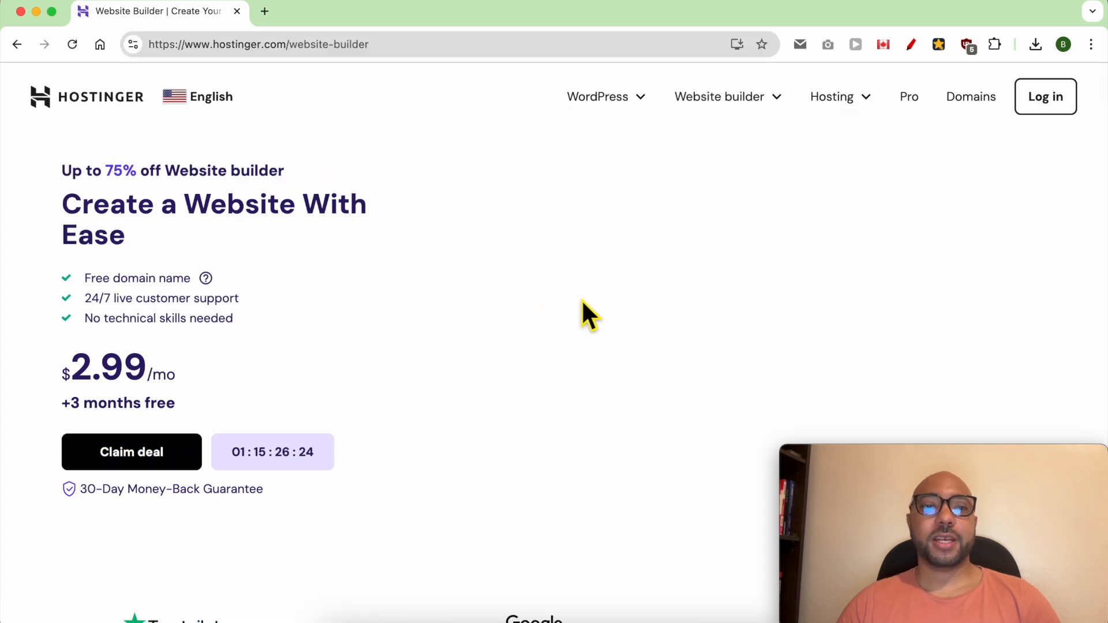
Step: Compare the names and prices of the Premium, Business and Commerce website builder plans
scroll(581, 301, down, 3)
scroll(581, 300, down, 10)
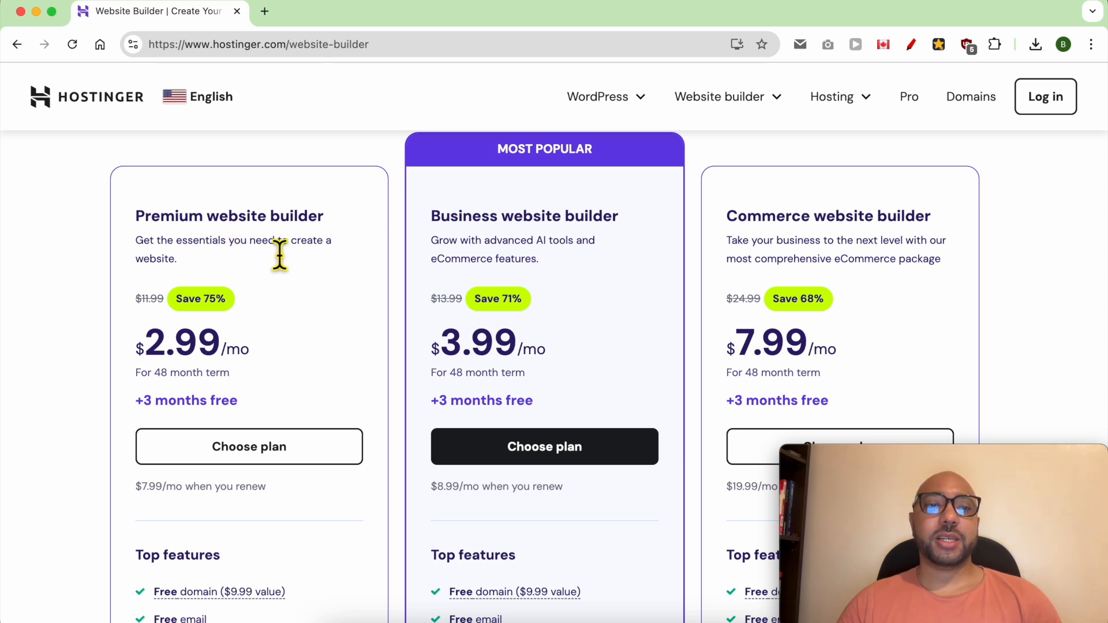
double_click(181, 218)
double_click(464, 218)
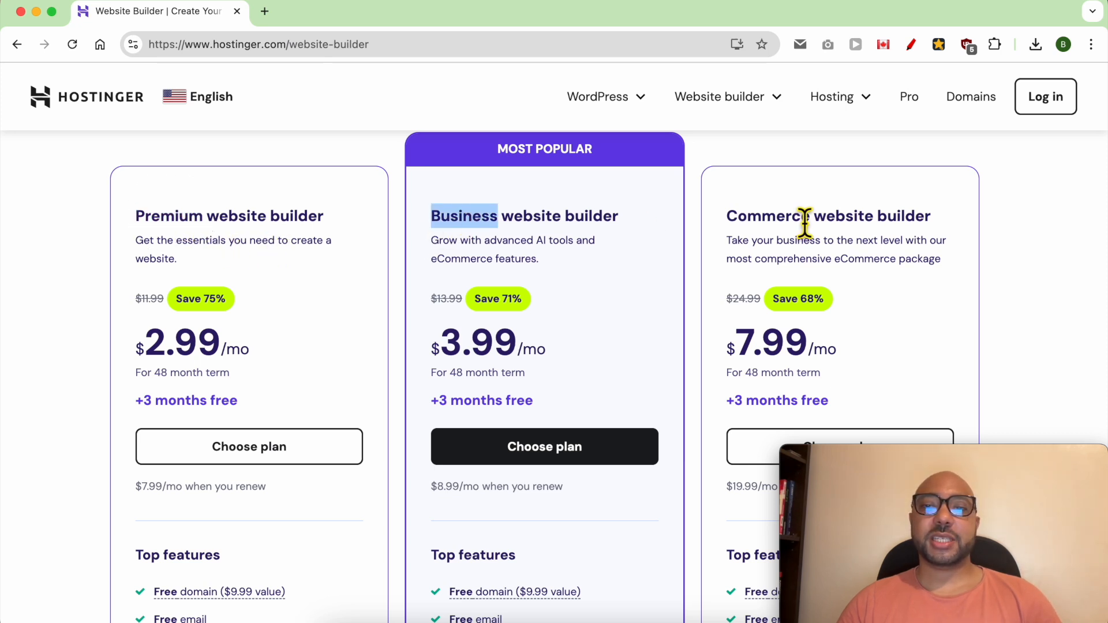
double_click(781, 222)
click(780, 225)
click(613, 377)
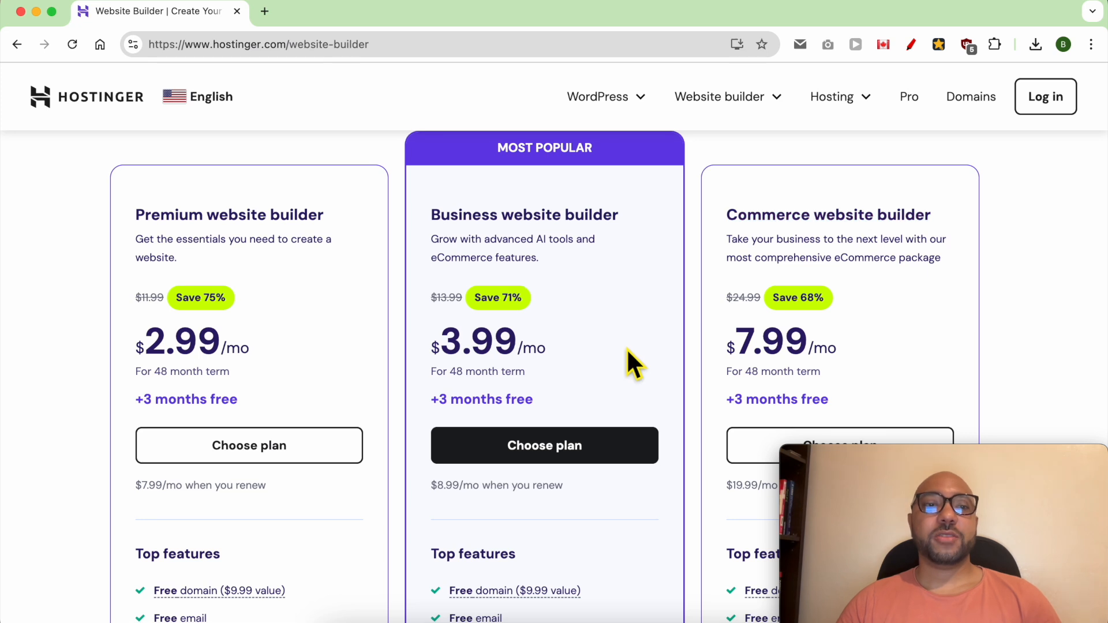
Step: Examine the Business plan's top features, including free domain, free email, templates, marketing integrations and money-back guarantee
scroll(618, 375, down, 5)
triple_click(600, 379)
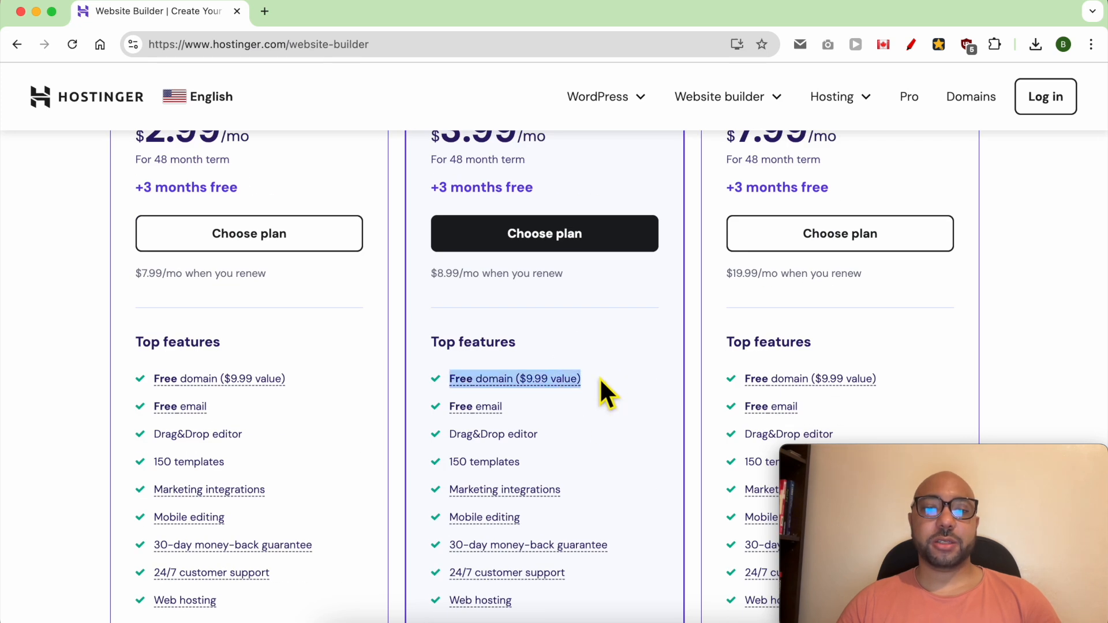
triple_click(566, 408)
scroll(577, 406, down, 3)
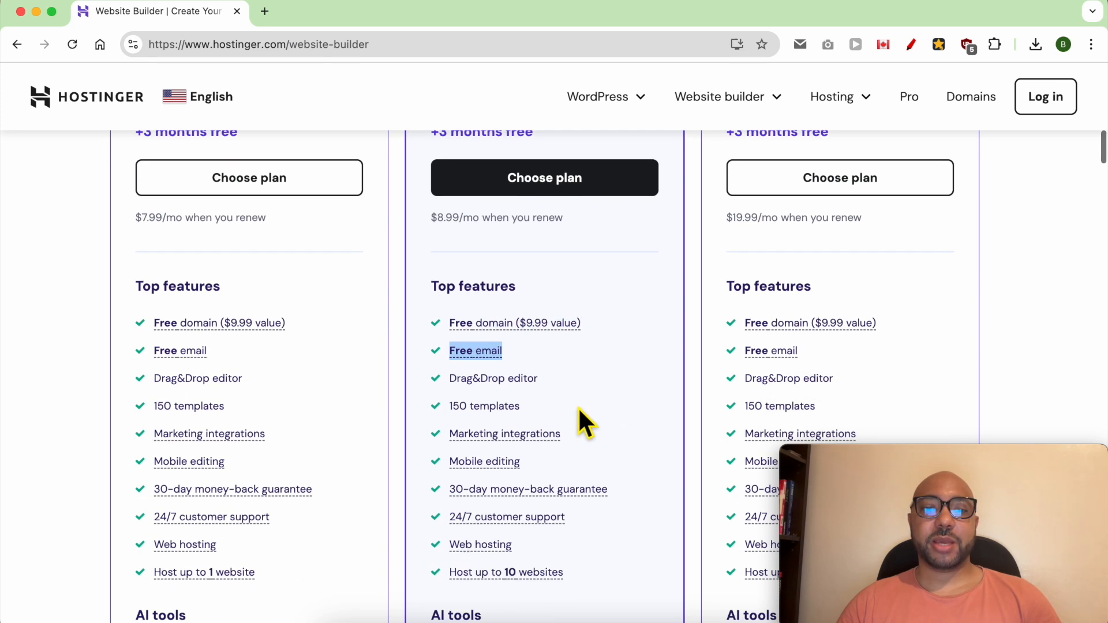
triple_click(588, 344)
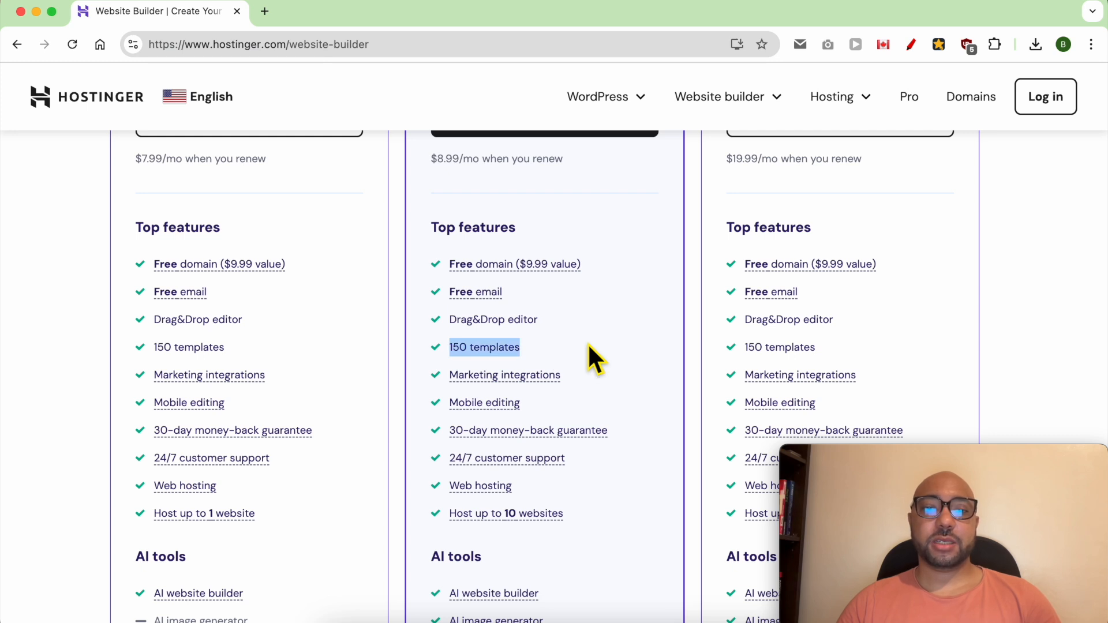
triple_click(608, 375)
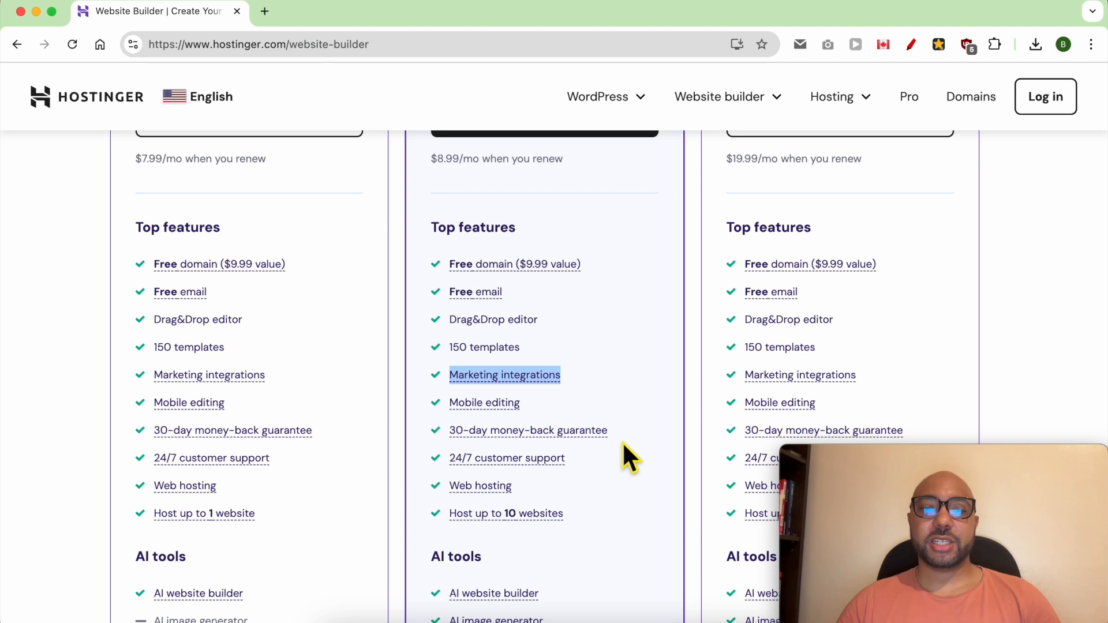
triple_click(629, 428)
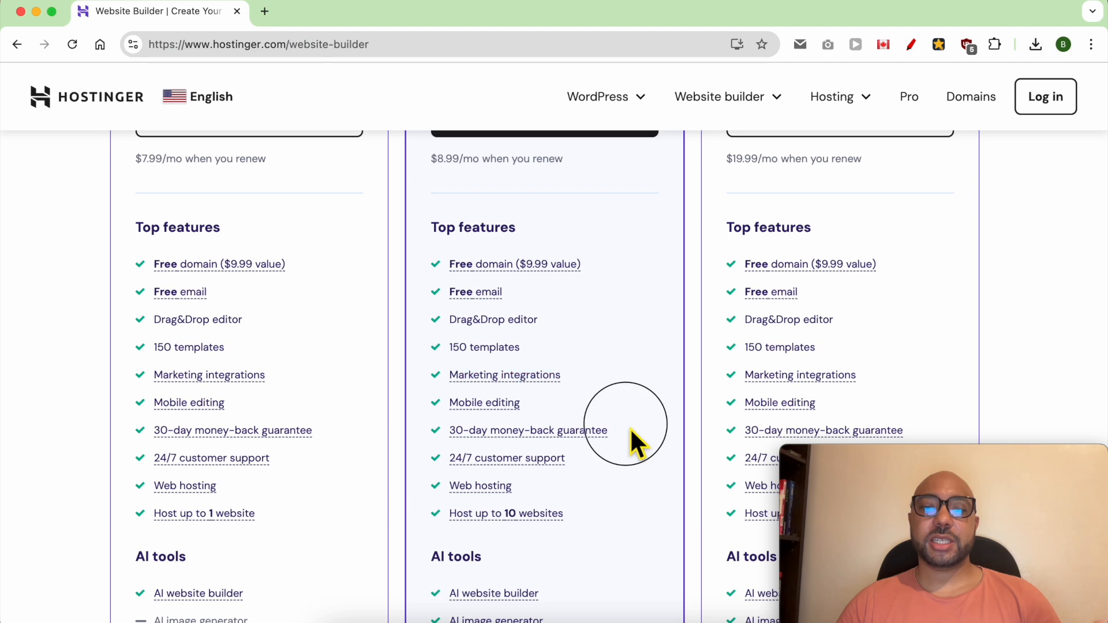
click(616, 458)
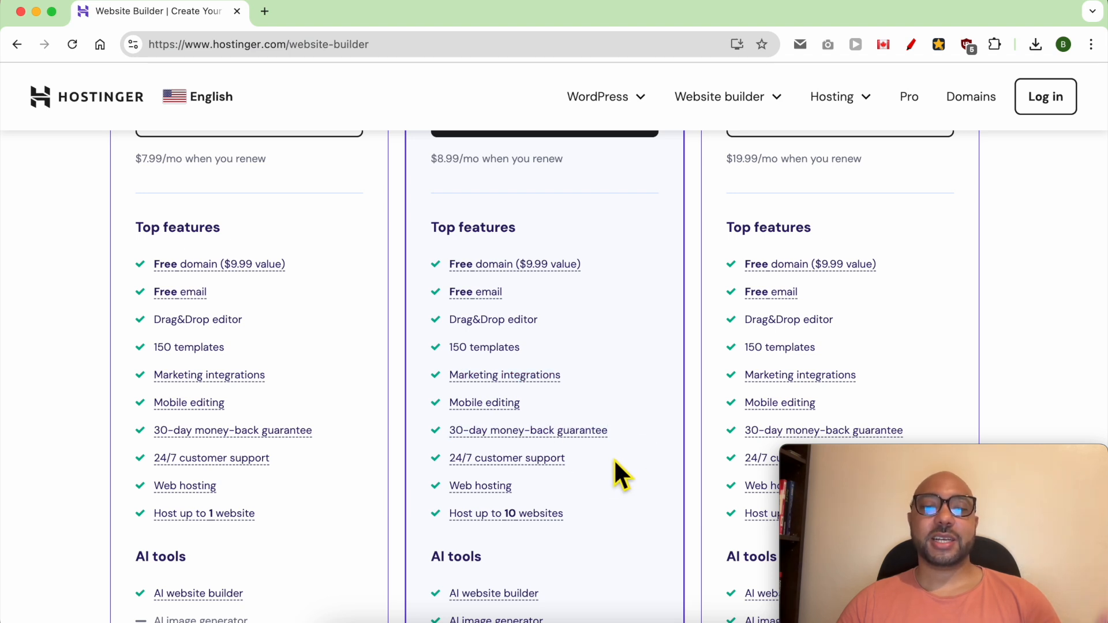
Step: Compare how many websites the Business and Premium plans can host
triple_click(596, 512)
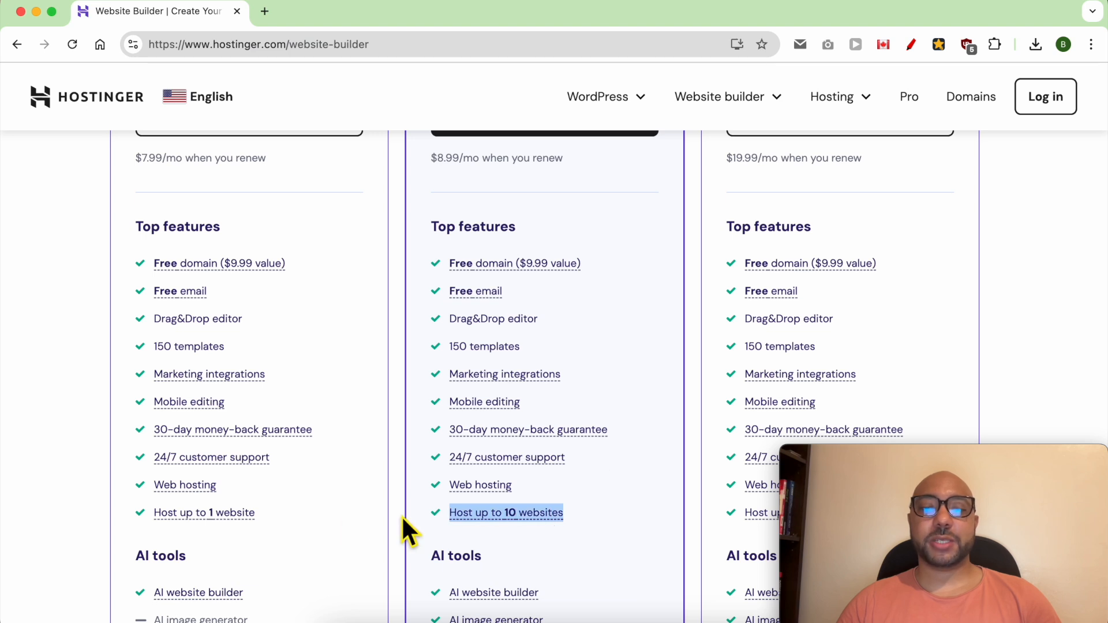
triple_click(297, 514)
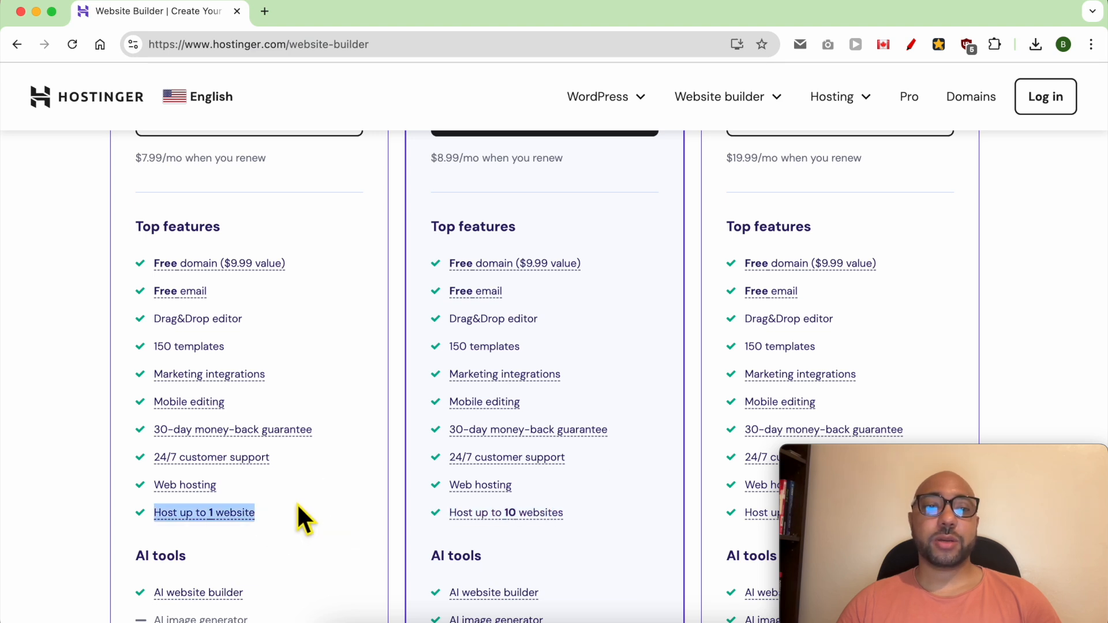
scroll(294, 496, up, 1)
scroll(292, 491, up, 5)
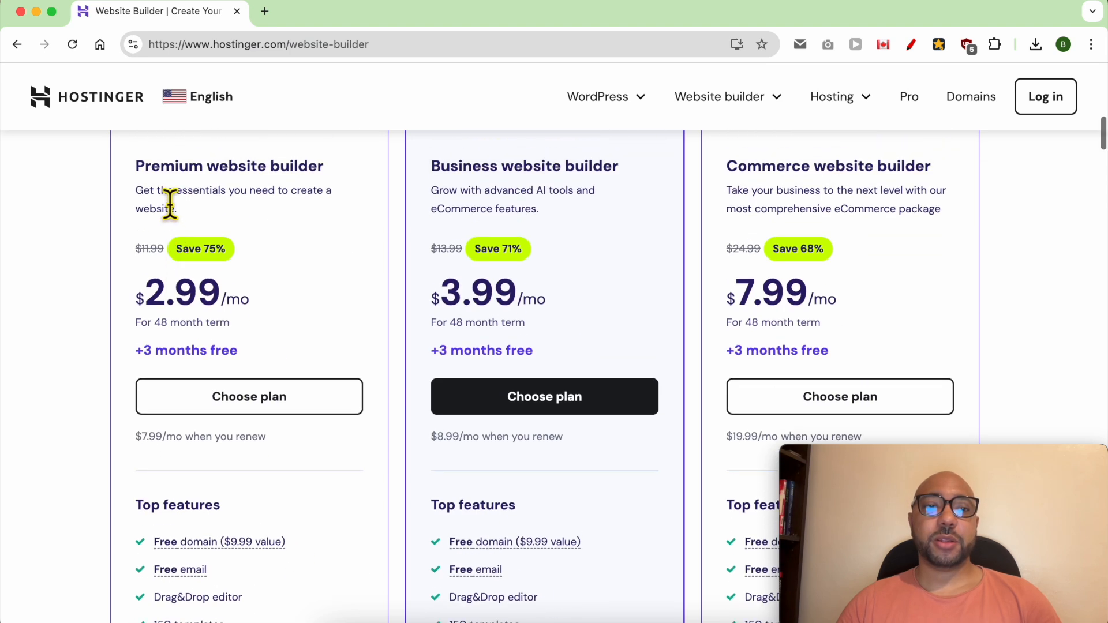
Step: Compare the AI tools included in the Premium plan with those in the Business plan
scroll(268, 315, down, 10)
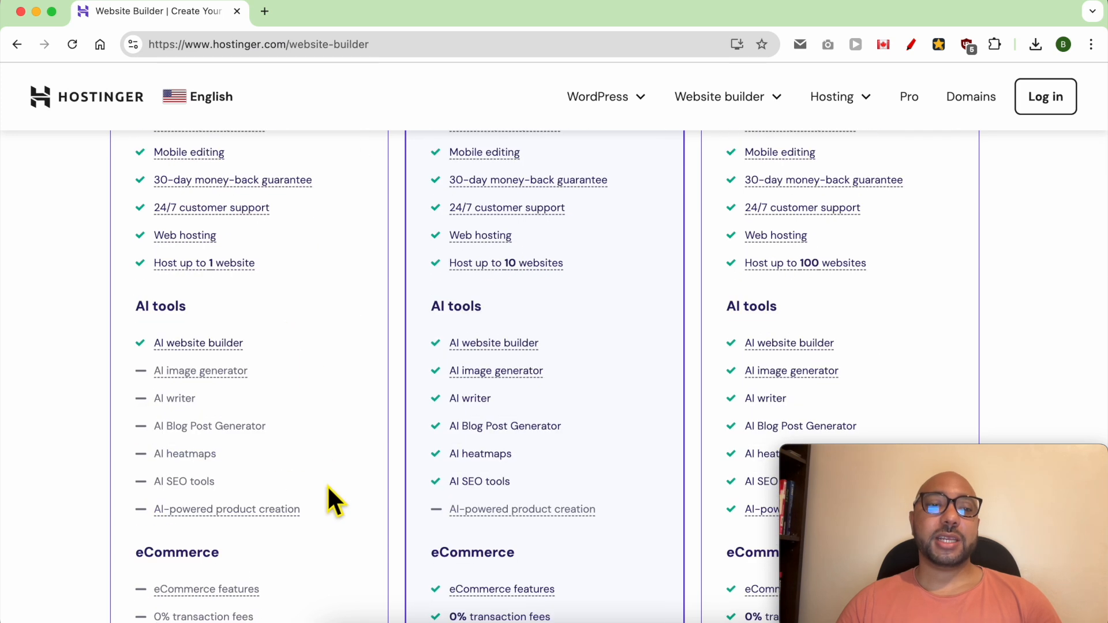
triple_click(268, 367)
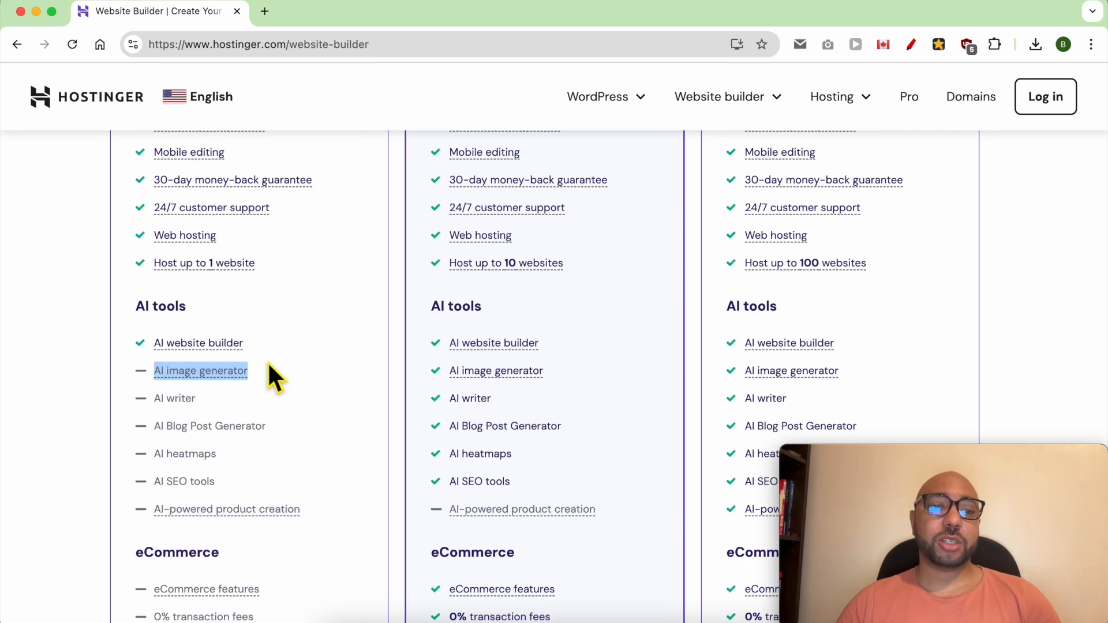
triple_click(266, 400)
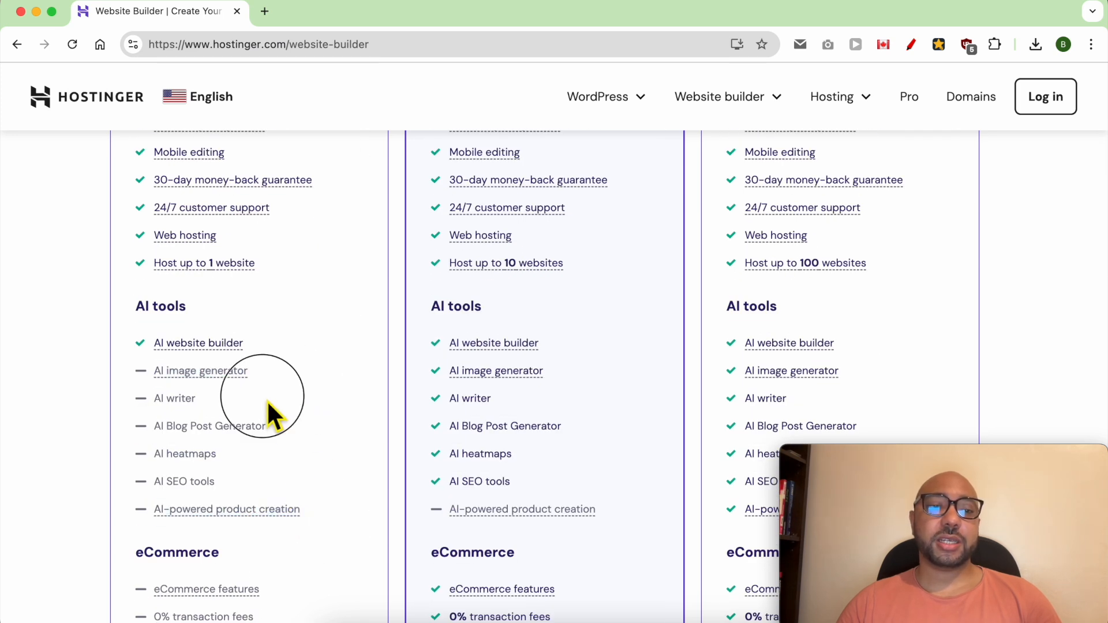
click(286, 433)
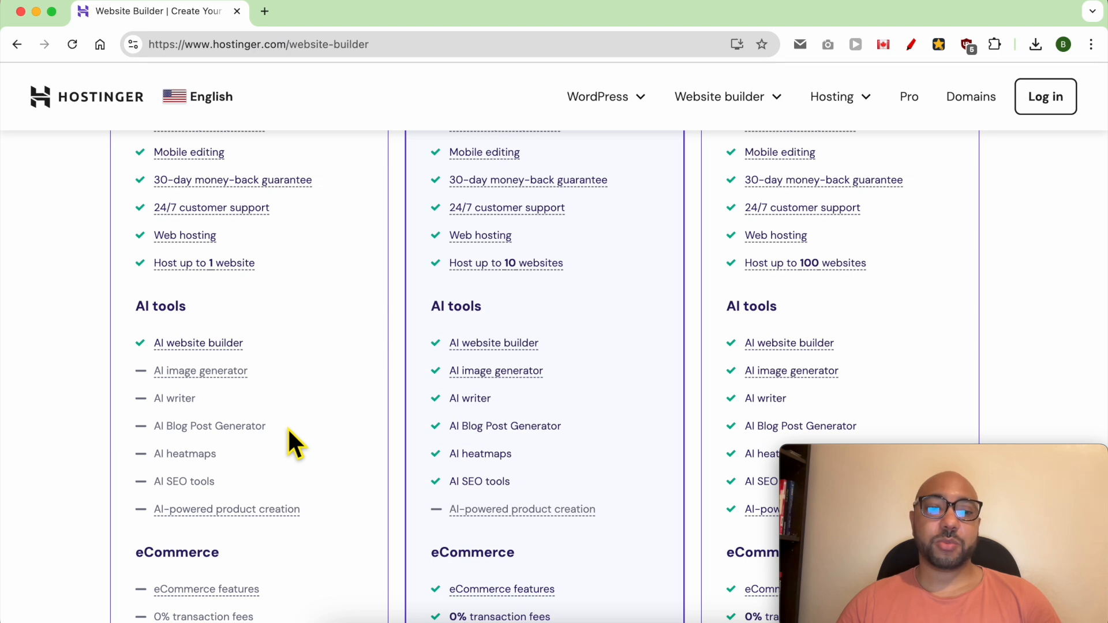
click(310, 426)
drag(338, 494, 164, 324)
click(625, 510)
drag(626, 517, 420, 300)
scroll(534, 332, up, 5)
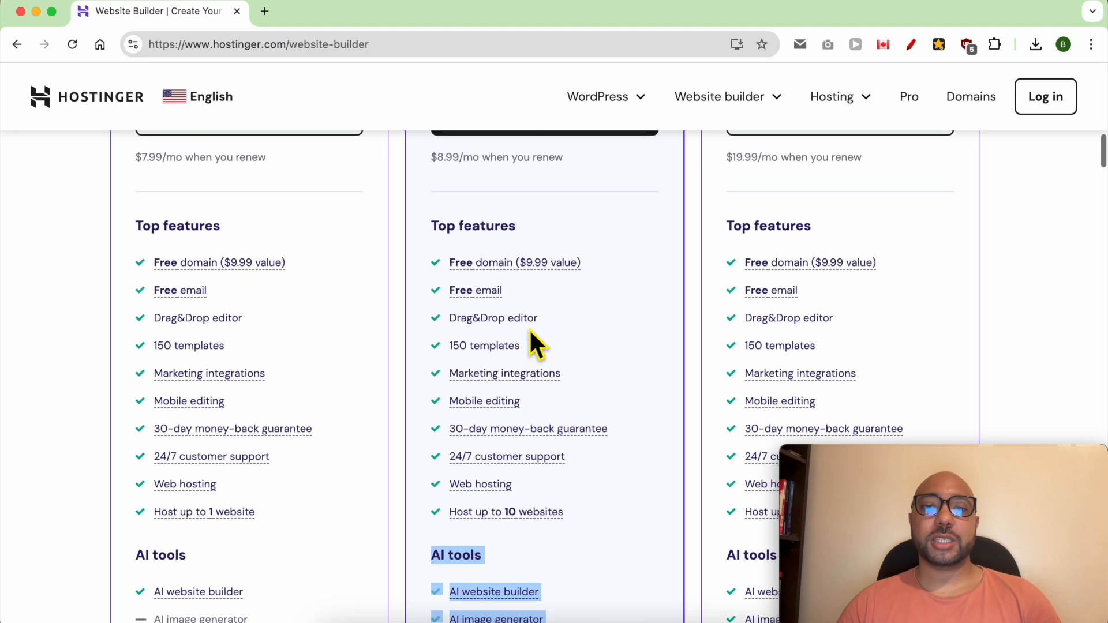
Step: Choose the Business website builder plan and view its billing period options in the cart
scroll(531, 330, up, 5)
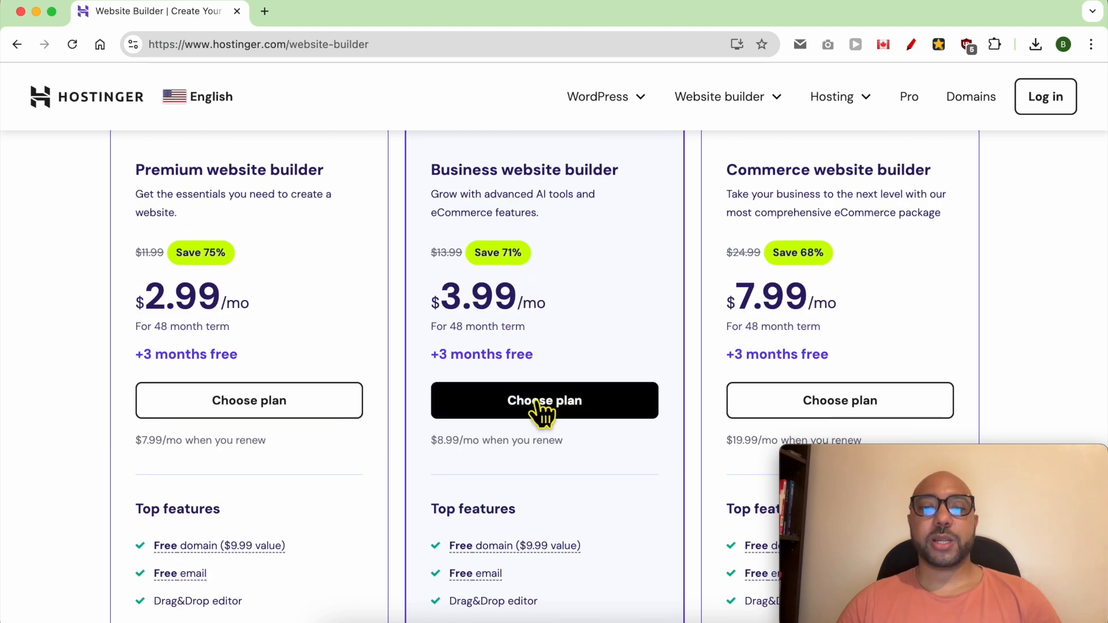
click(562, 411)
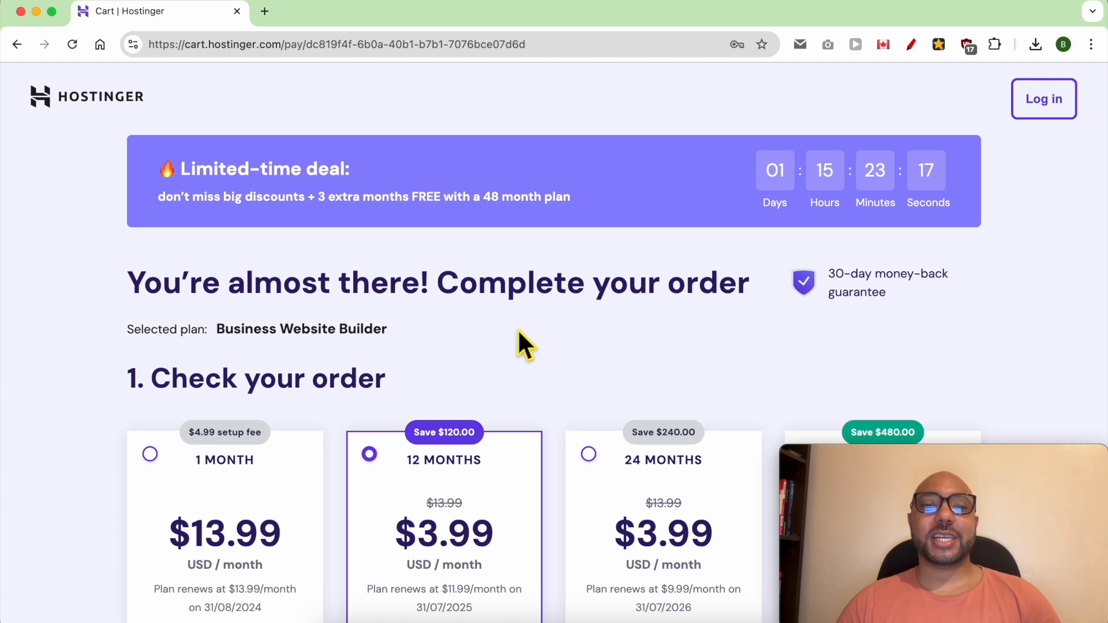
scroll(526, 326, down, 5)
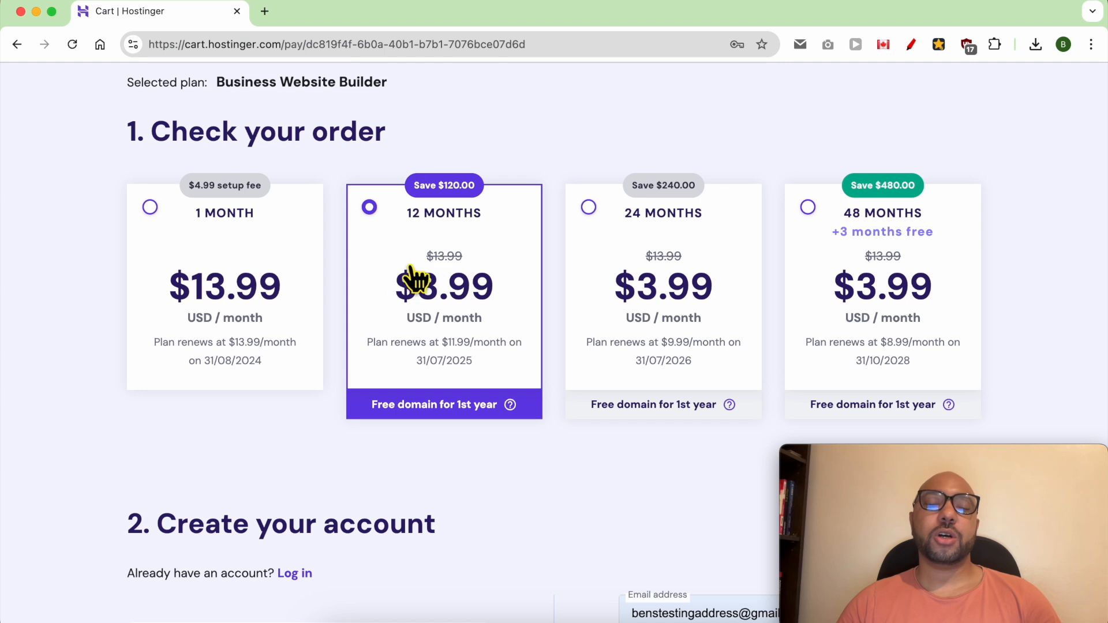
Step: Examine the checkout's account creation options, payment methods, billing fields, order total and payment submission section
scroll(465, 314, down, 4)
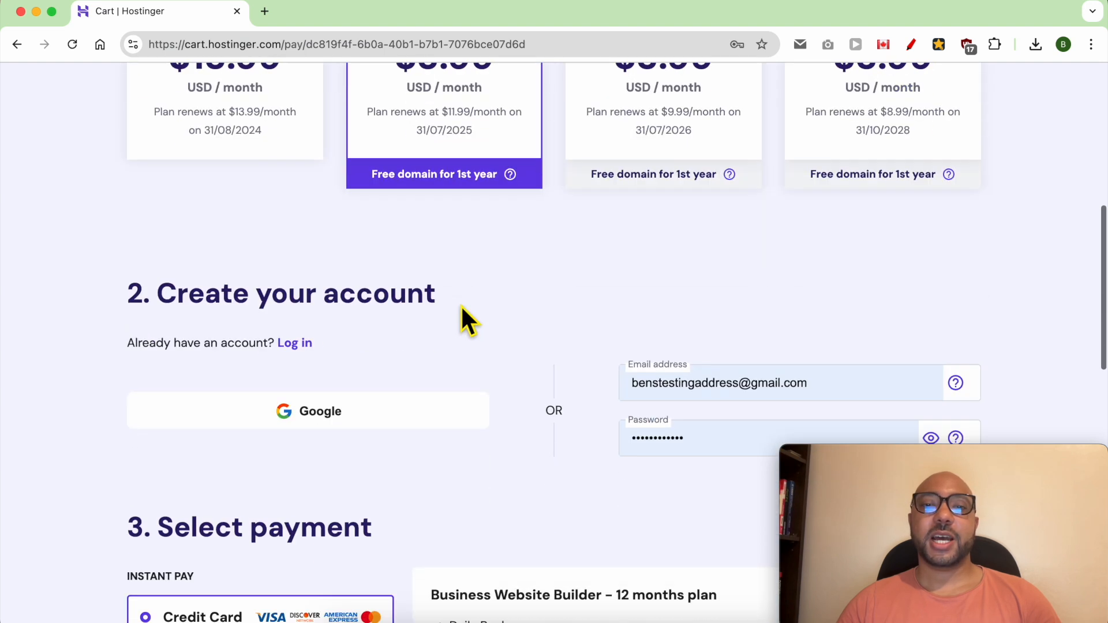
scroll(465, 319, down, 3)
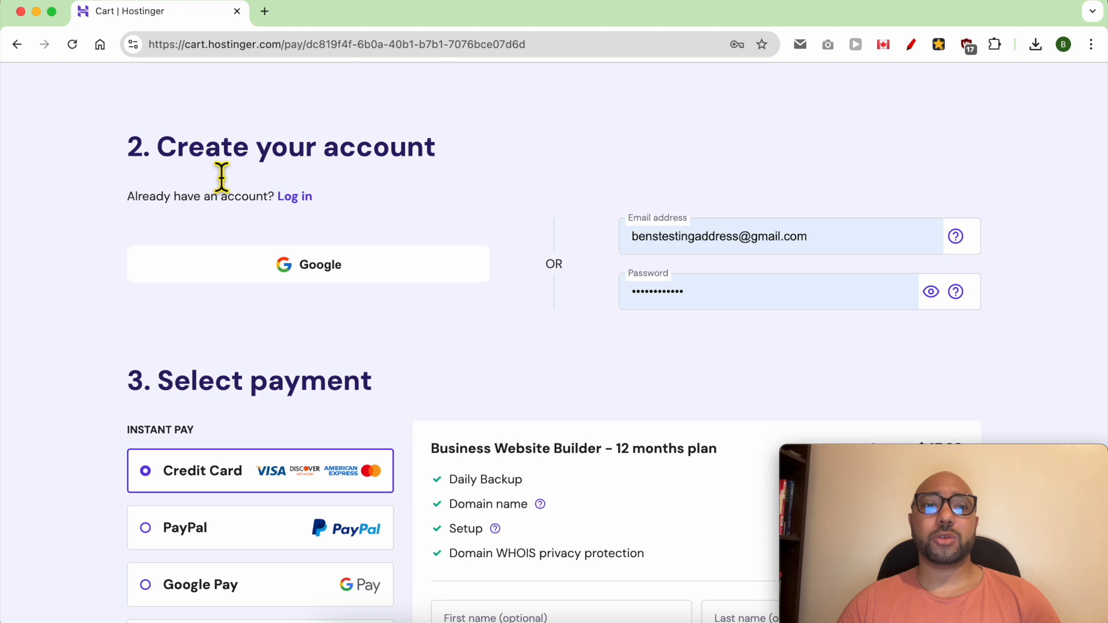
scroll(600, 280, down, 5)
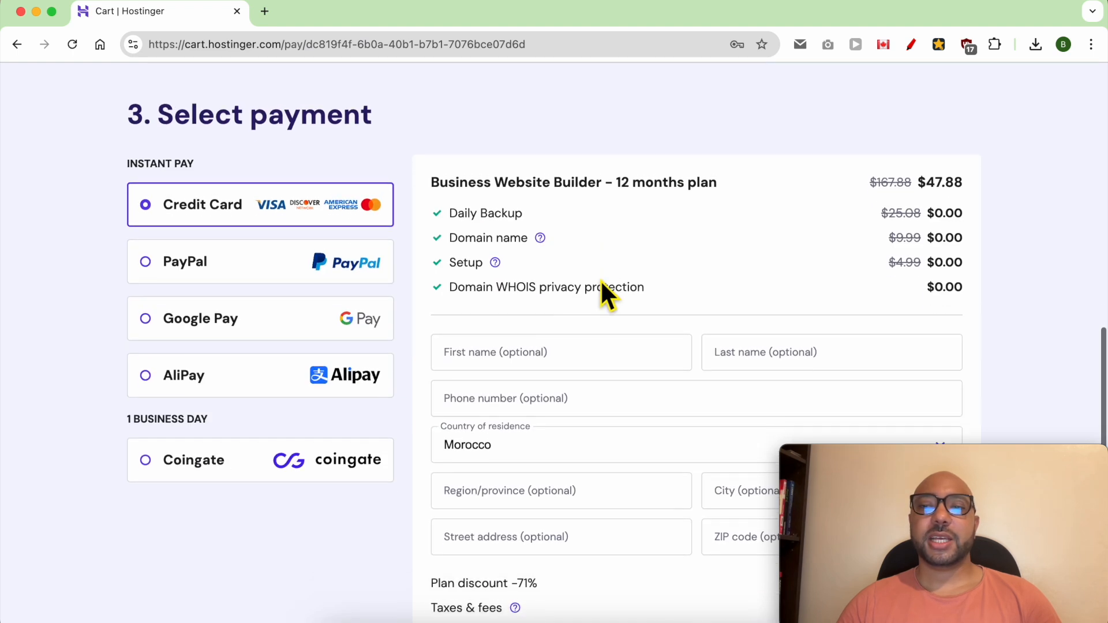
scroll(600, 281, down, 4)
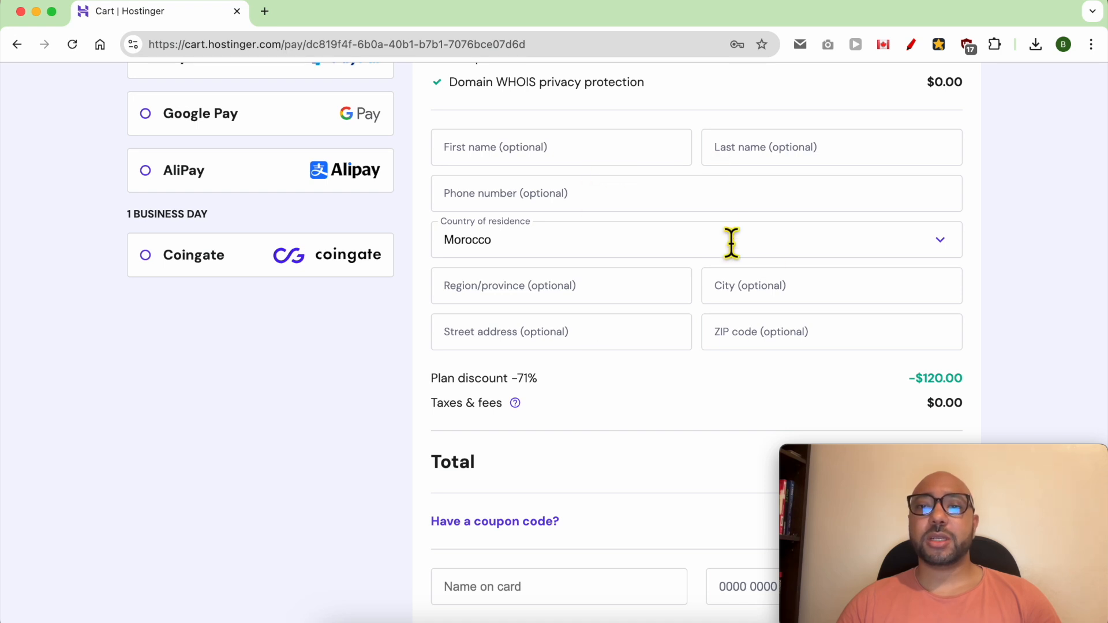
scroll(577, 375, down, 3)
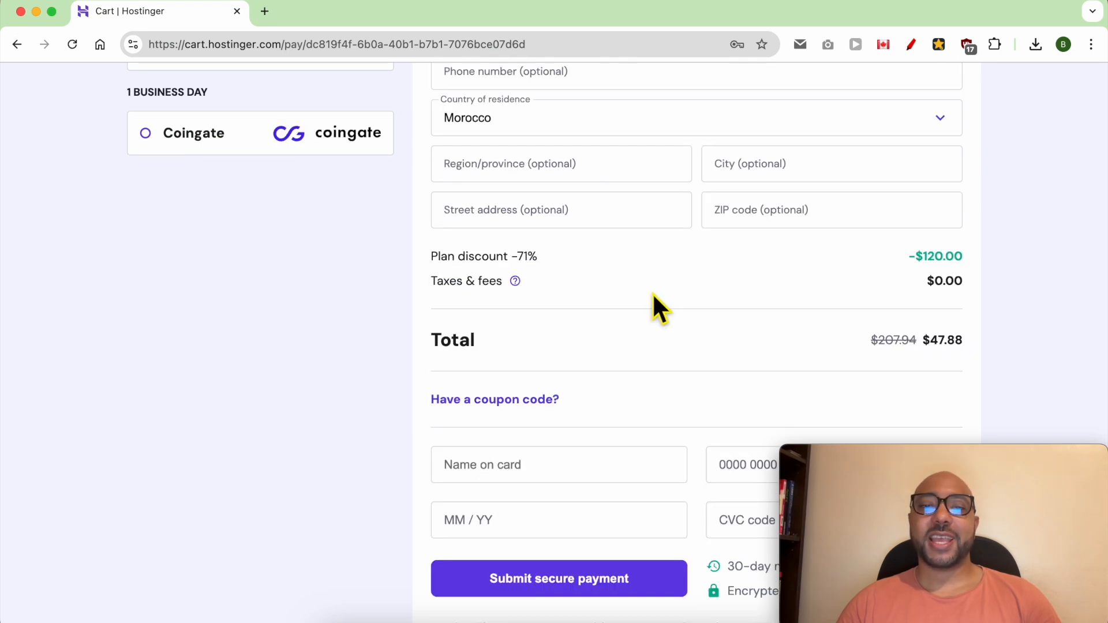
double_click(463, 341)
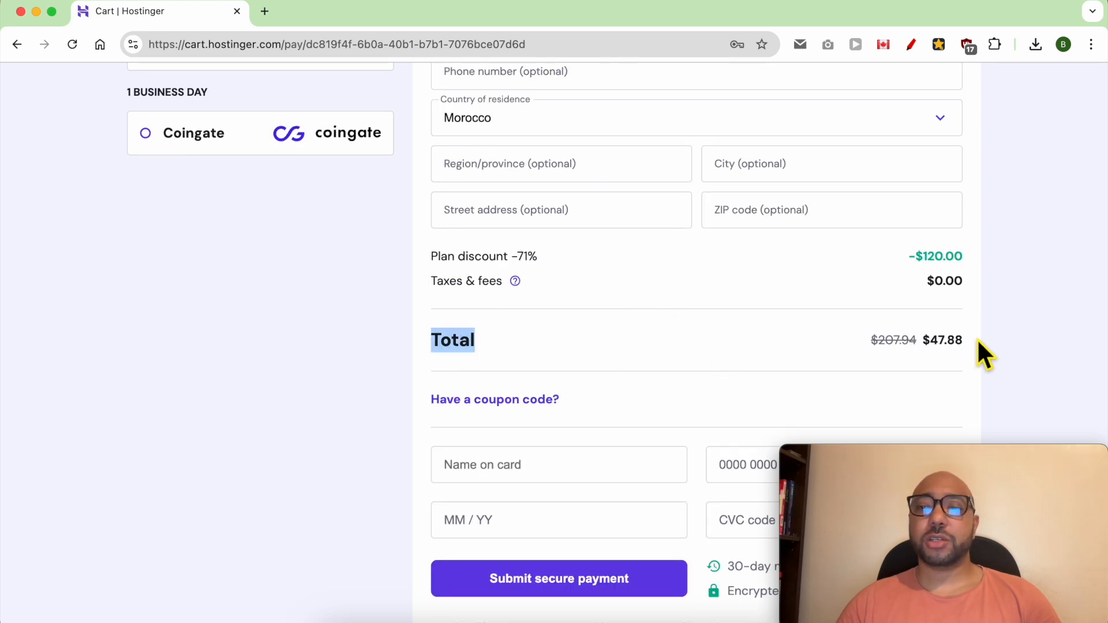
drag(978, 341, 919, 345)
scroll(721, 381, down, 3)
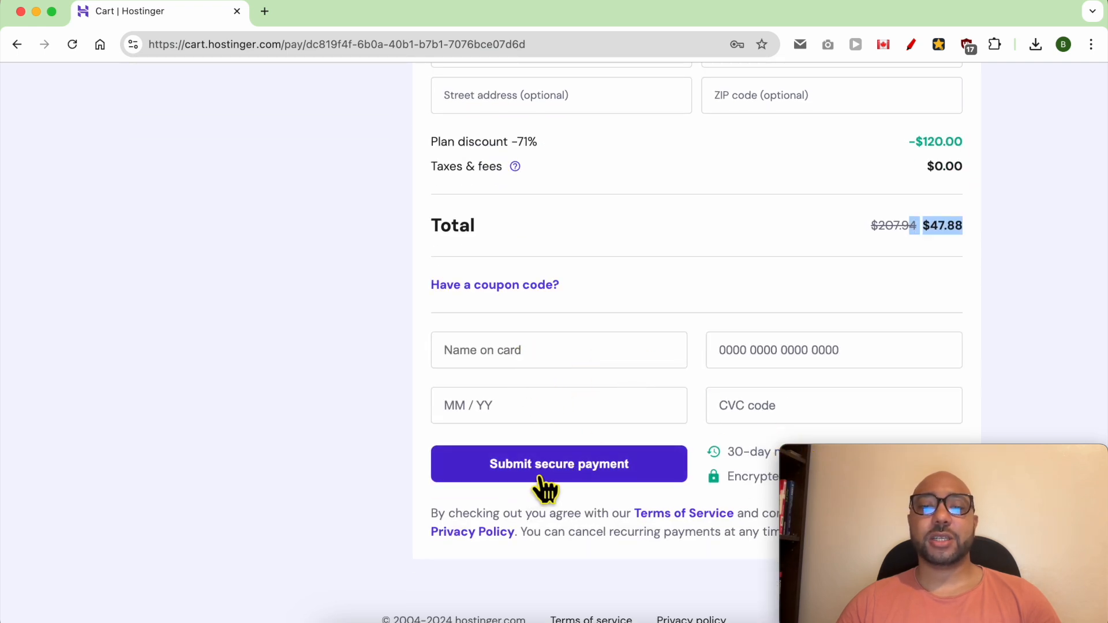
scroll(647, 482, up, 7)
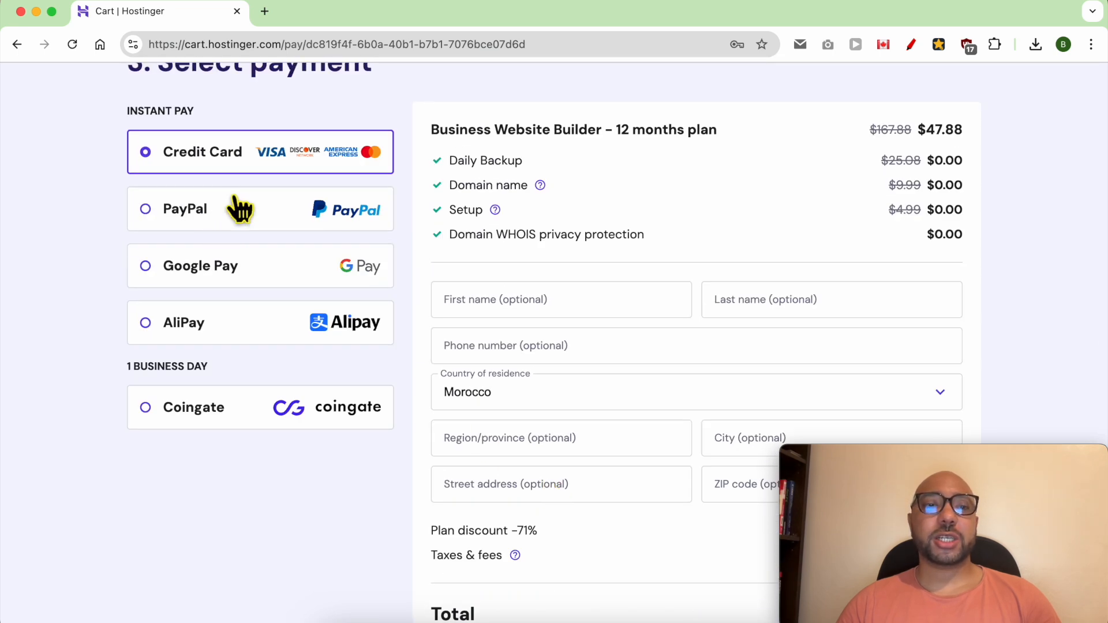
scroll(432, 292, down, 7)
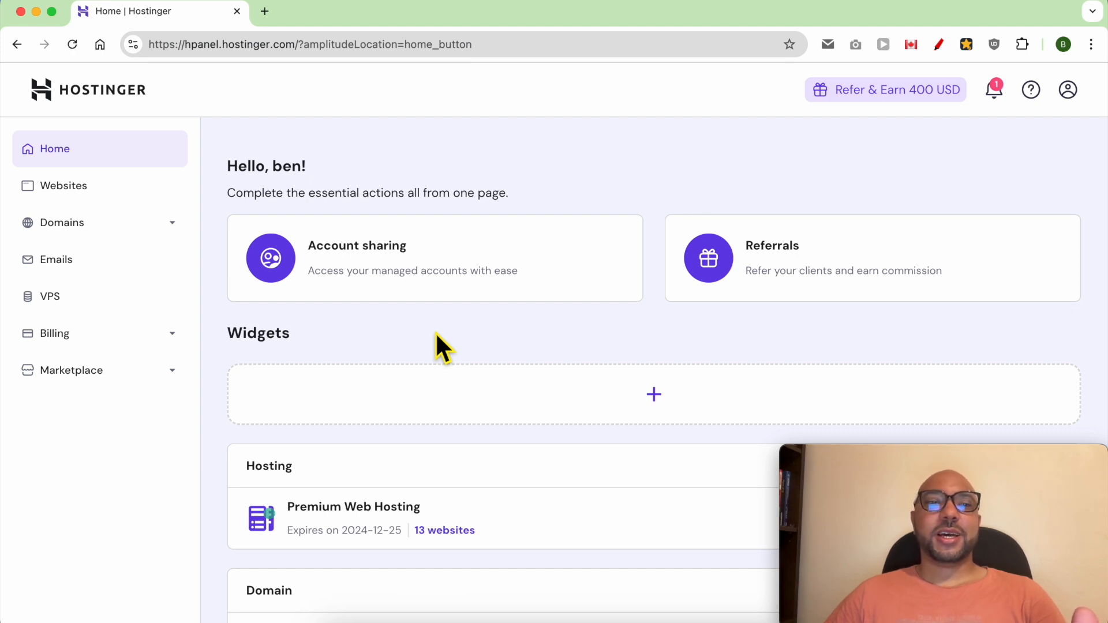
Step: Add a website to the Premium Web Hosting plan with Hostinger Website Builder and start creating it with AI
click(115, 195)
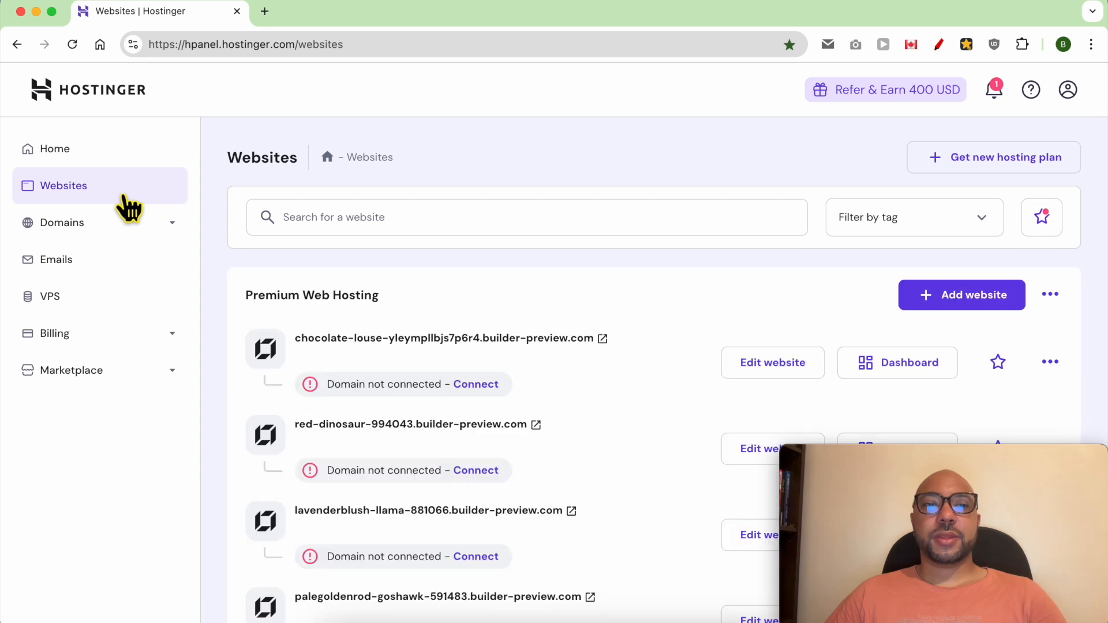
click(948, 303)
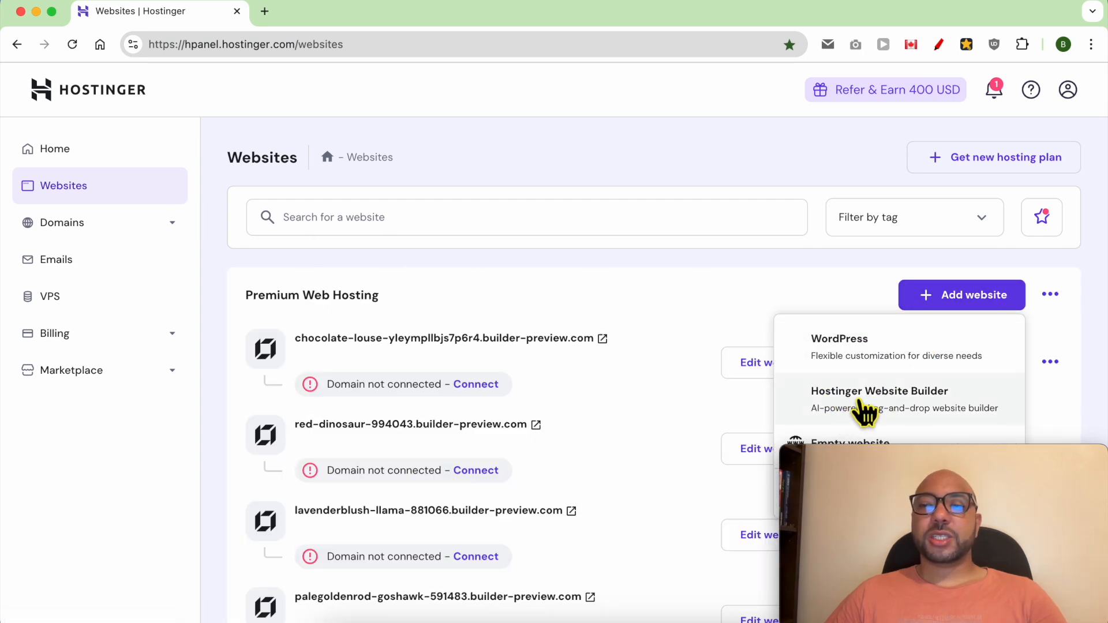
click(942, 398)
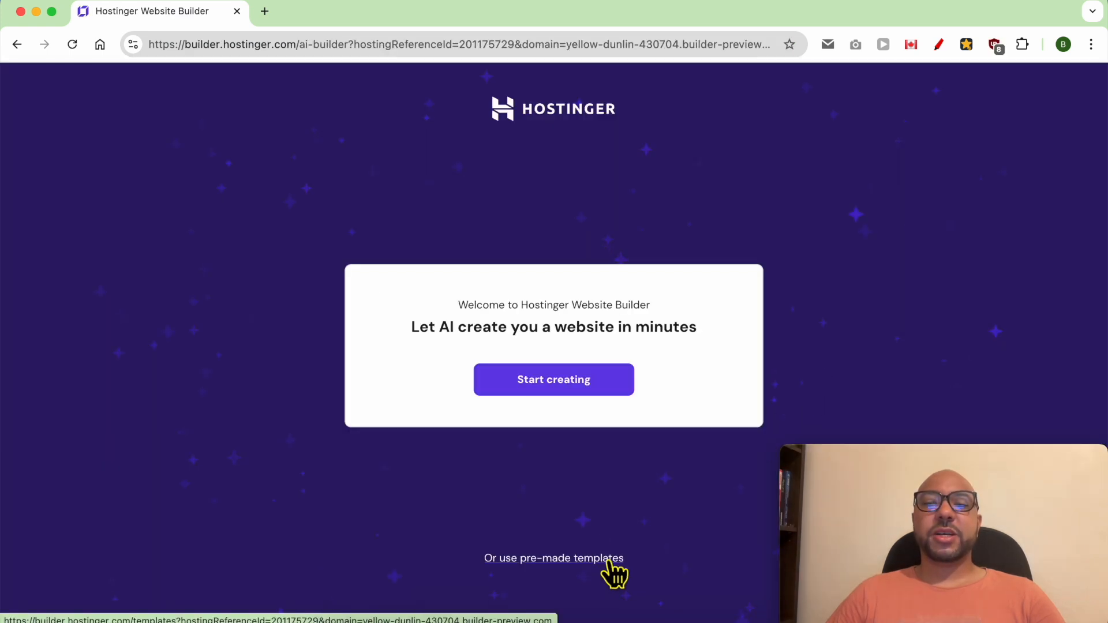
click(563, 388)
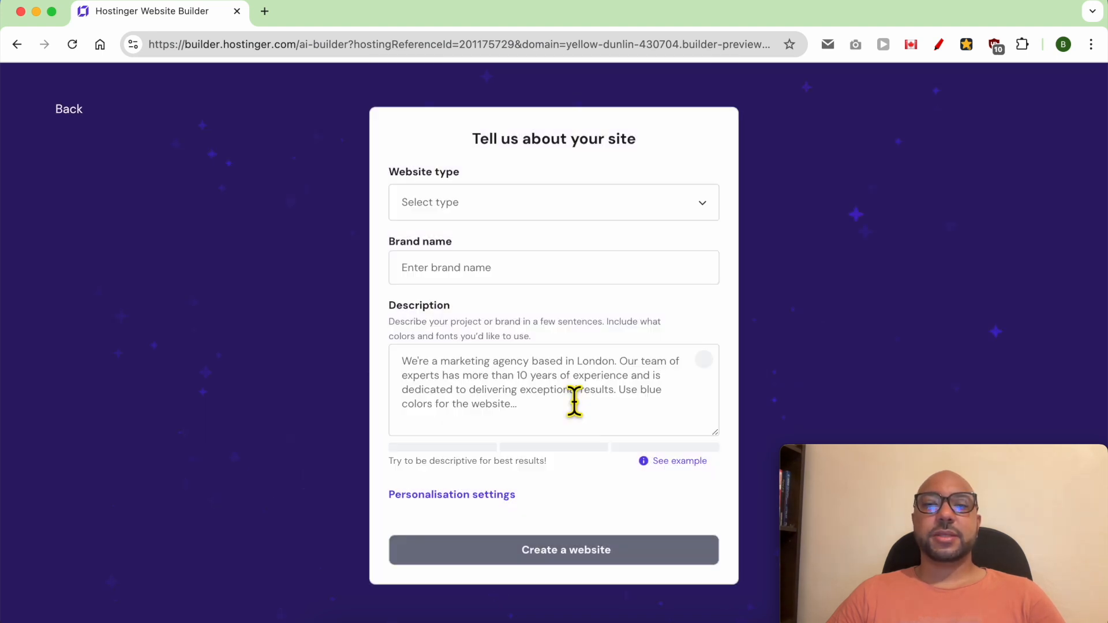
Step: Set the website type to Portfolio and the brand name to Thrive Training
click(475, 217)
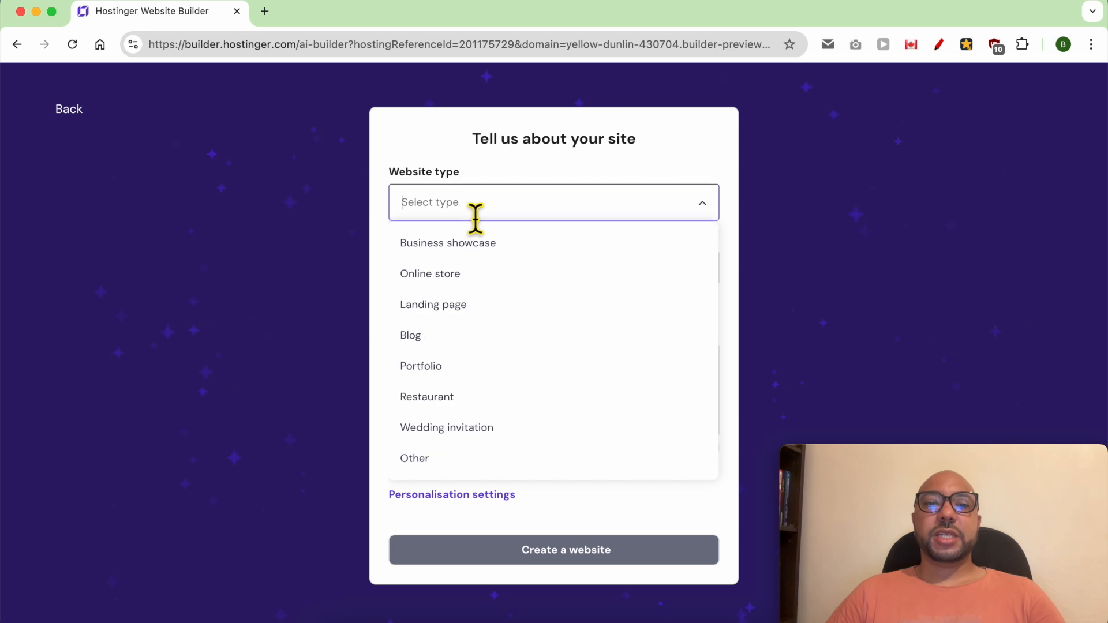
click(468, 374)
click(478, 279)
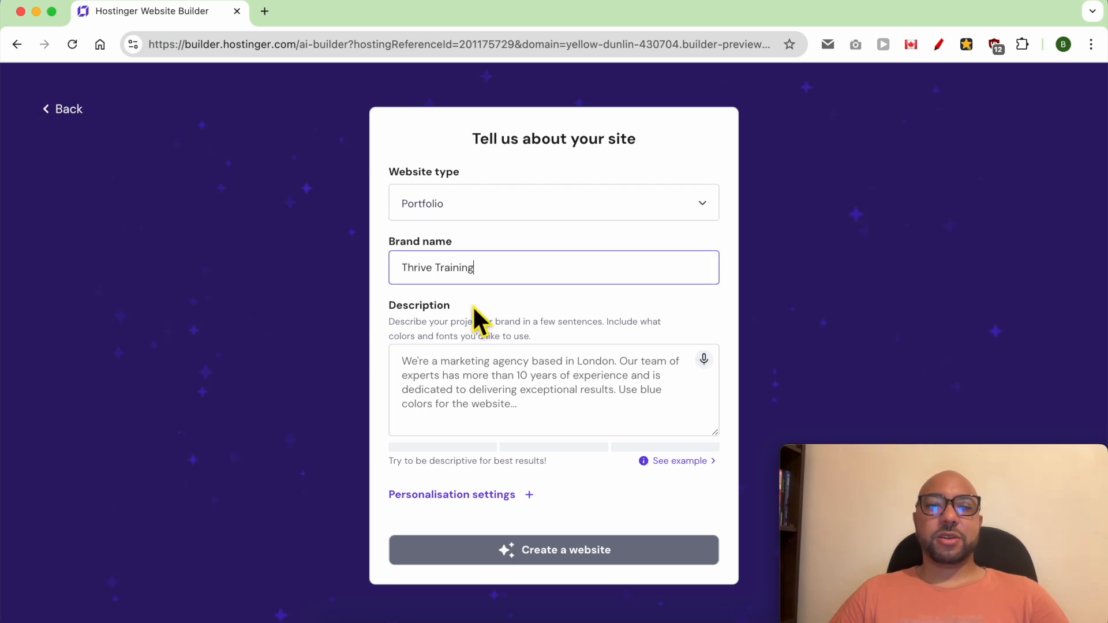
Step: Describe a professional, engaging personal training website with a clean, modern design, including the business address and phone number, and check the description's rating
click(462, 375)
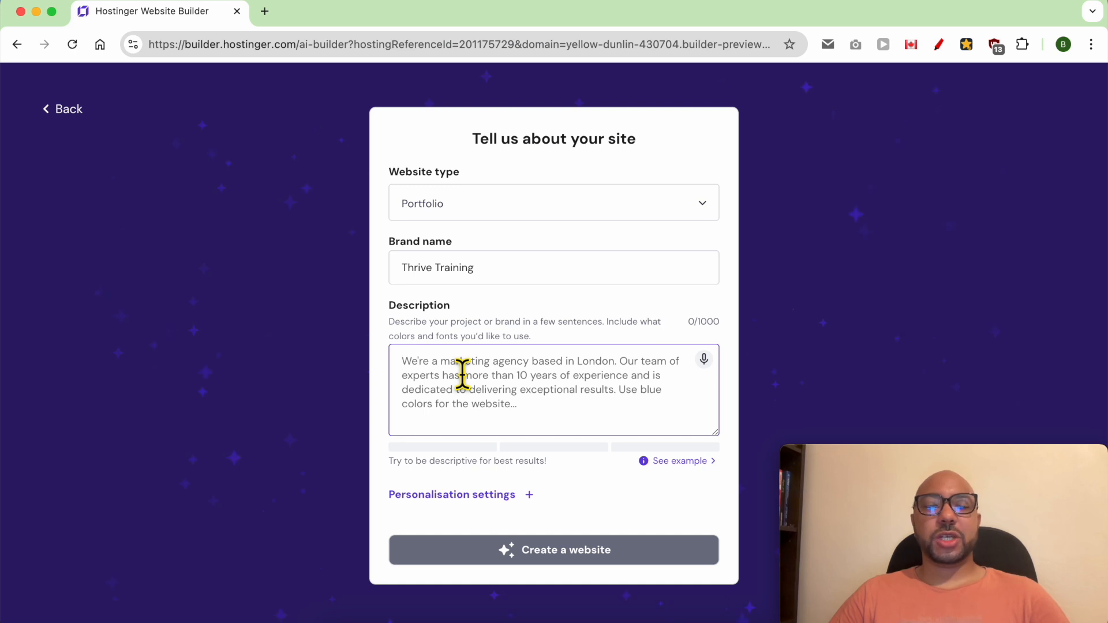
text(Create a professional and engaging website for my personal training business. The website should have a clean and modern design. My address is 123 Fitness Lane, Wellness City, CA 90210 and my Phone: (555) 123-4567)
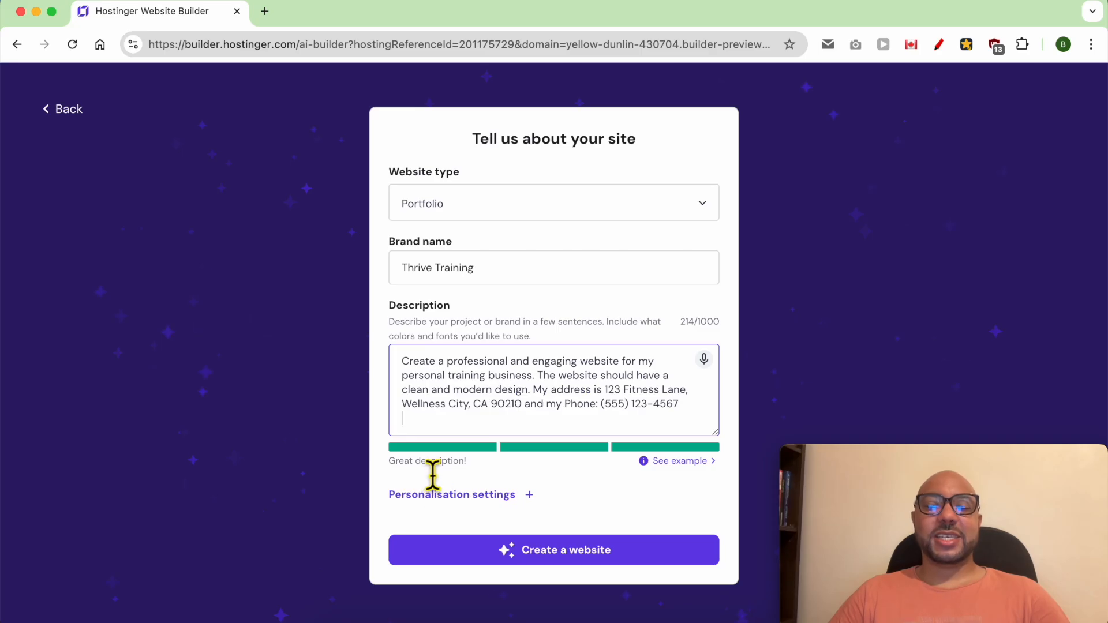
double_click(403, 374)
triple_click(442, 461)
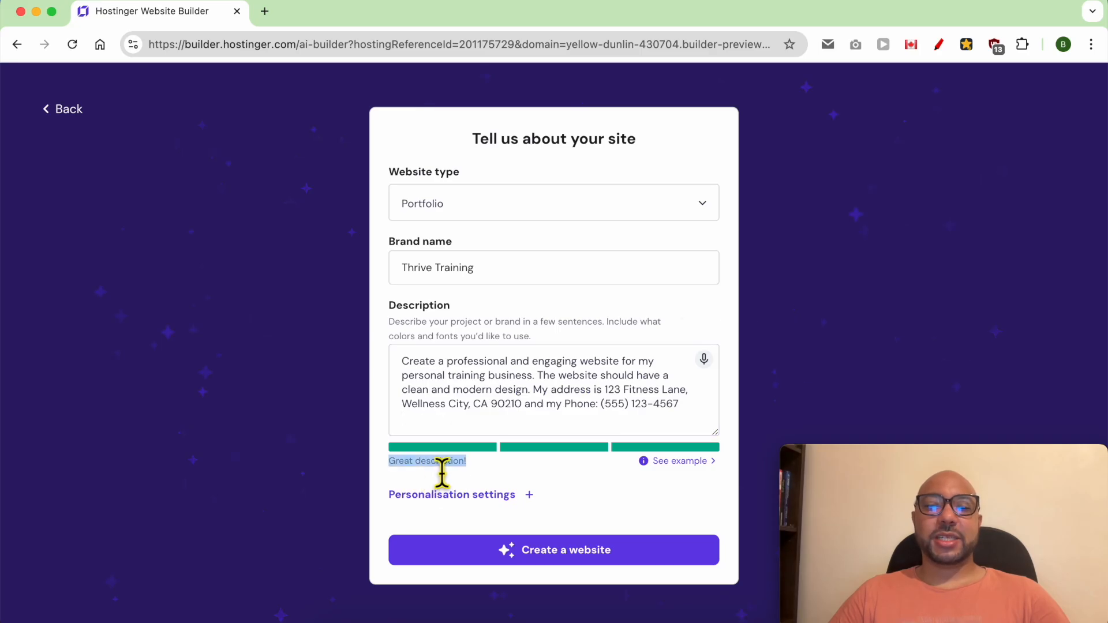
Step: Show the example description and read the Italian restaurant sample text
click(654, 460)
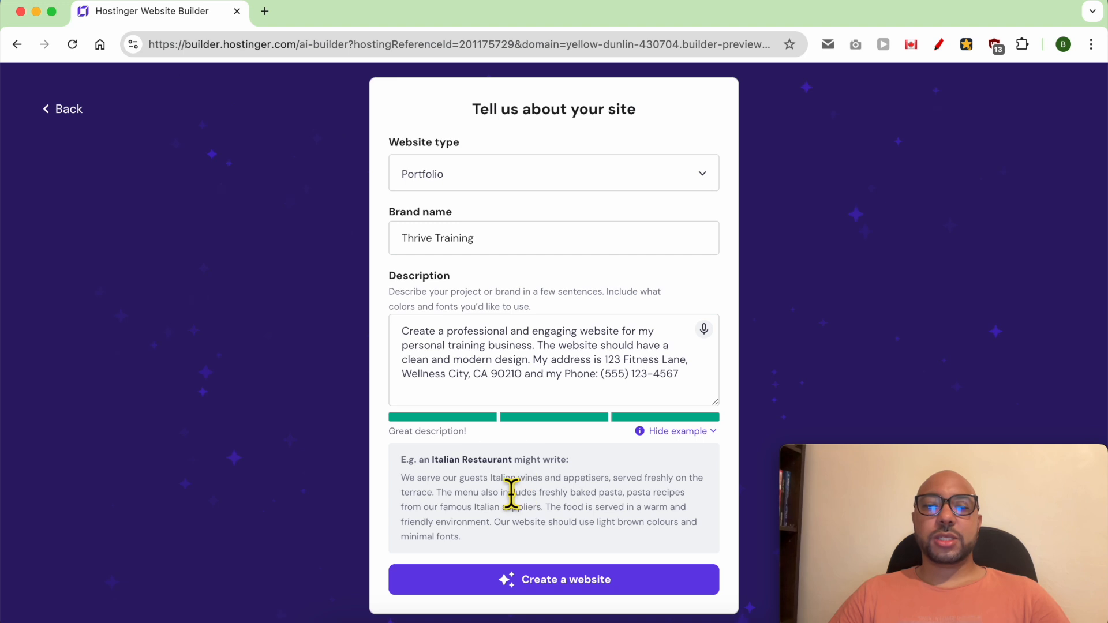
scroll(504, 462, down, 3)
triple_click(505, 459)
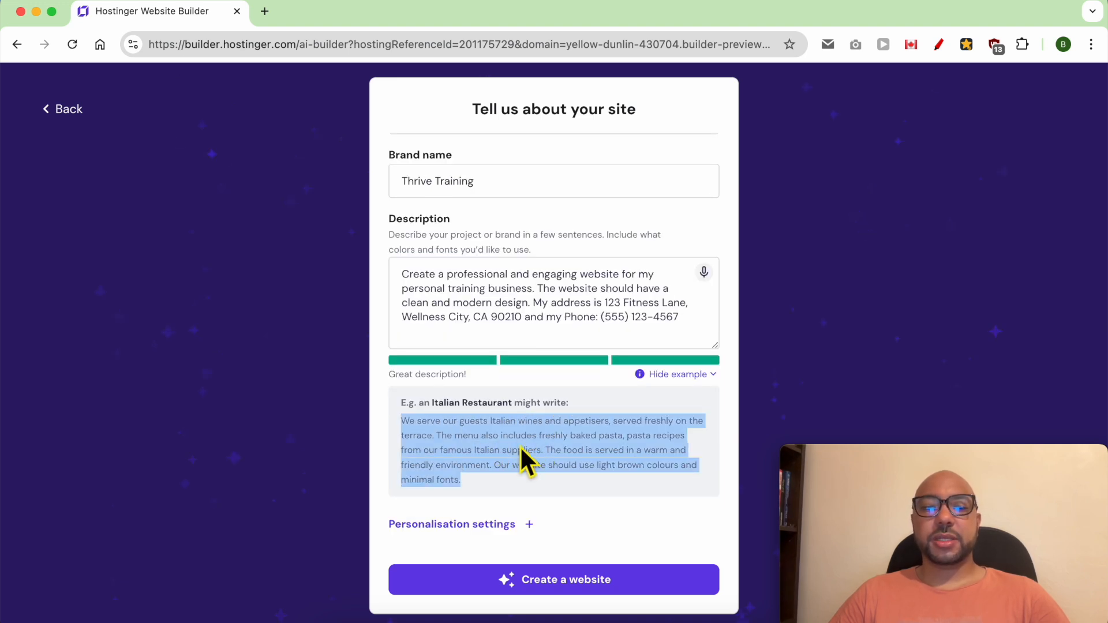
Step: Personalise the colors with the light grey, dark navy and blue accent palette and generate the website
click(480, 513)
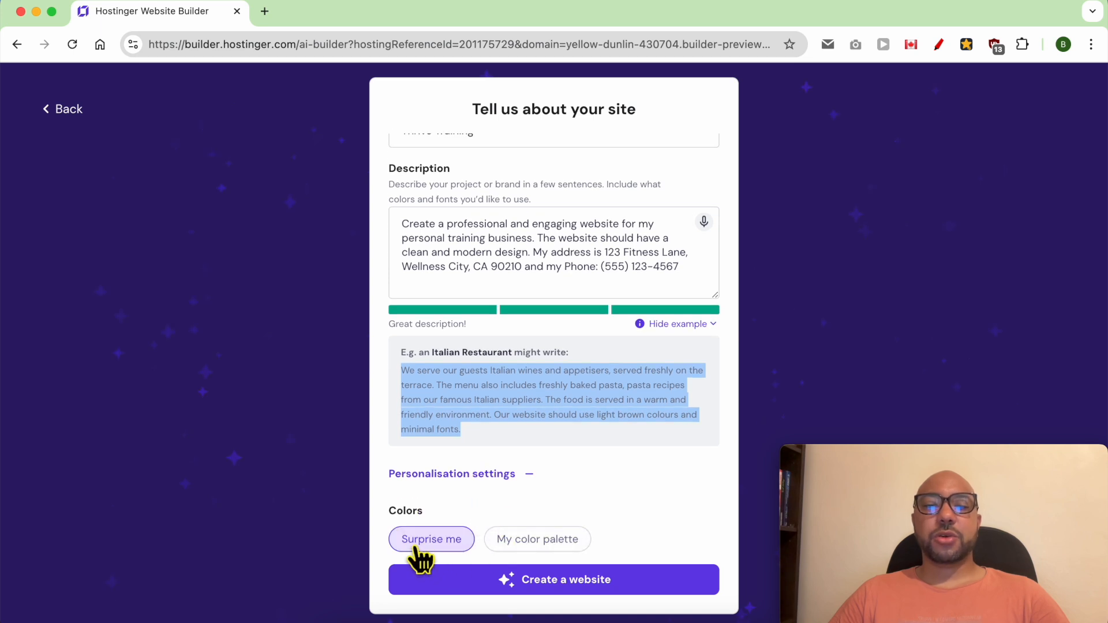
click(538, 542)
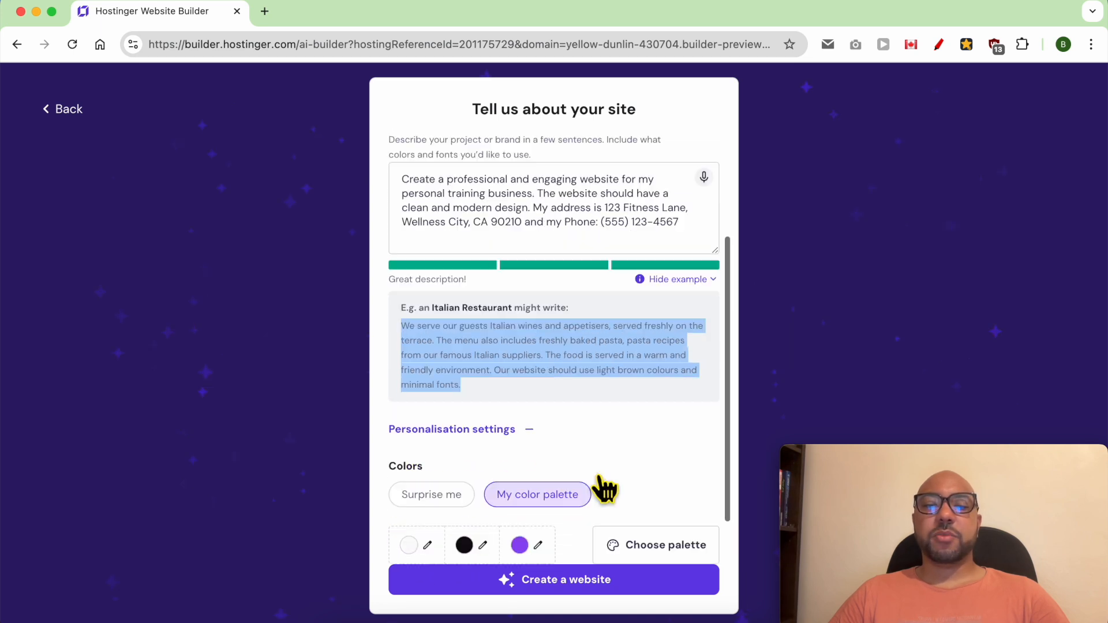
click(645, 486)
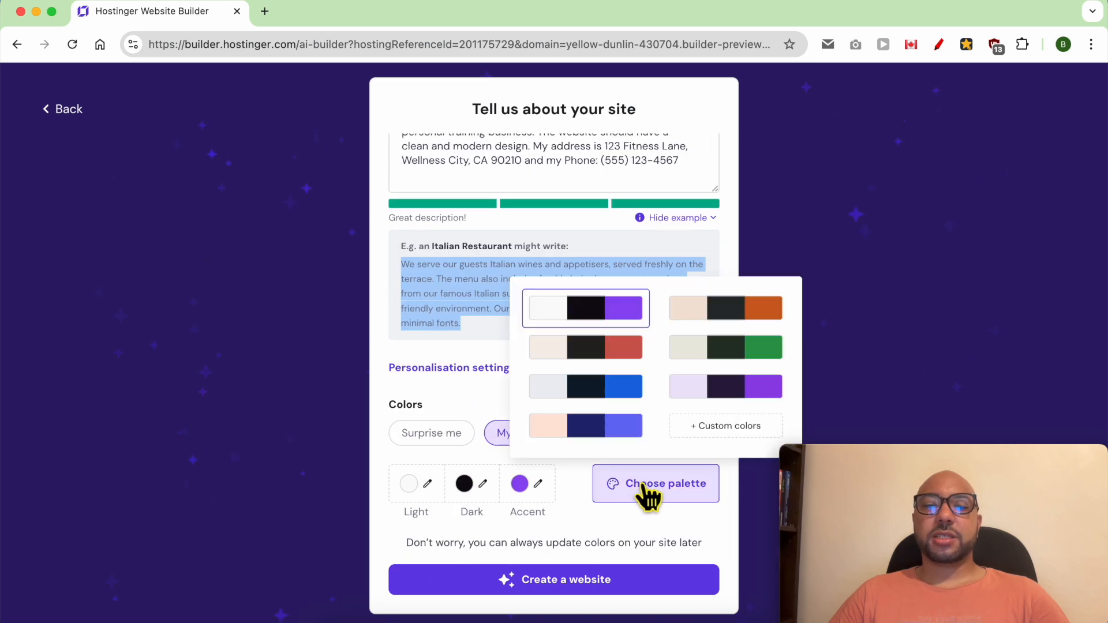
click(609, 394)
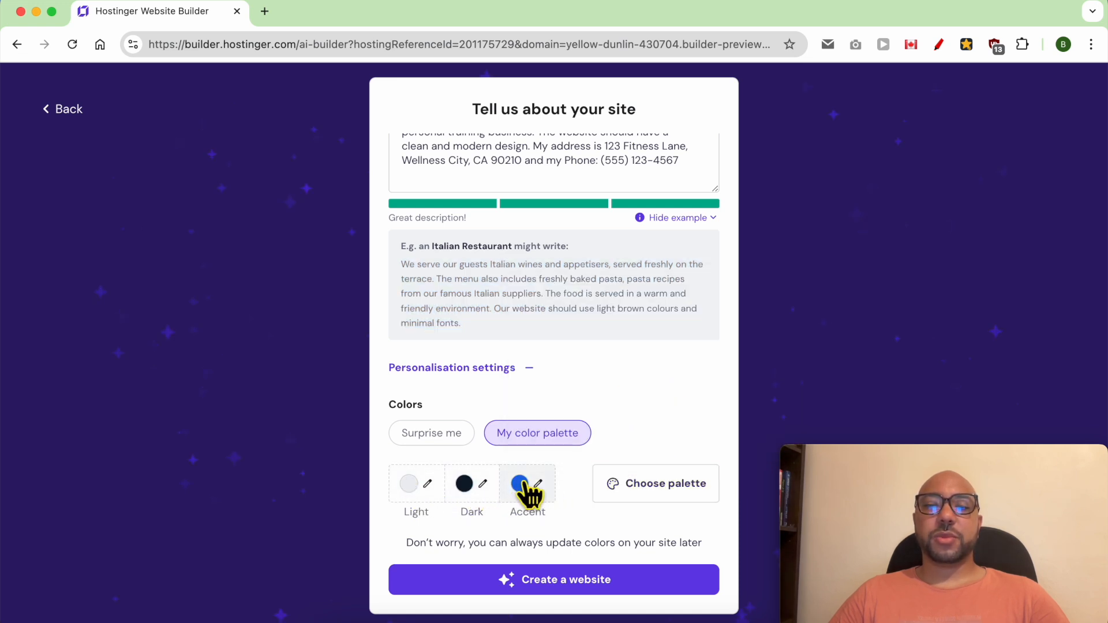
click(571, 582)
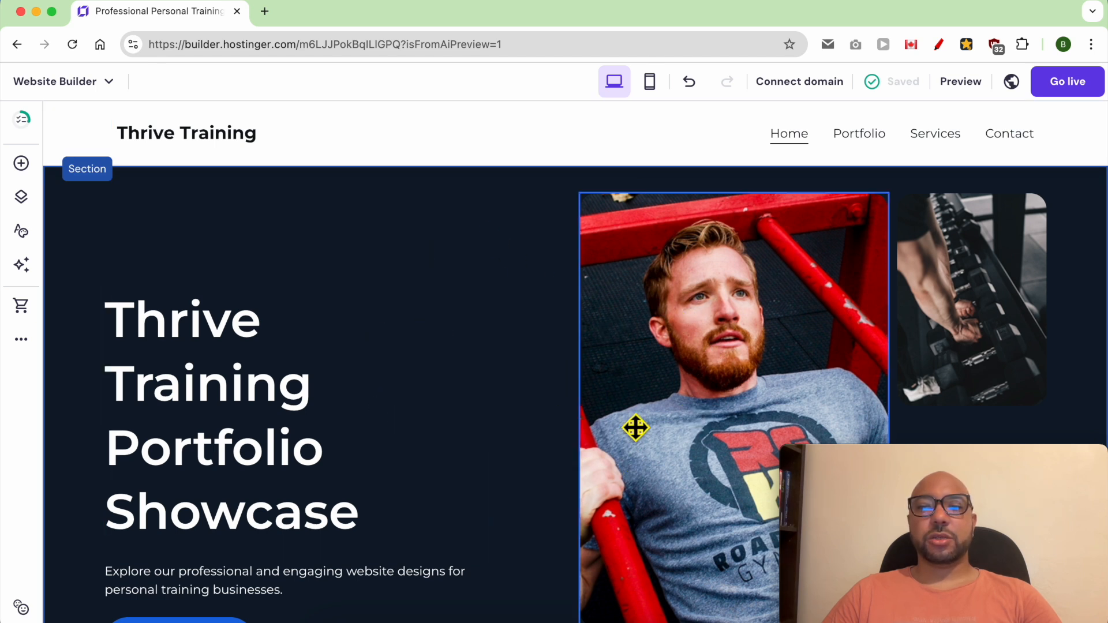
Step: Review the generated home page's sections, including the hero, portfolio projects, work experience and website design services
scroll(808, 381, down, 3)
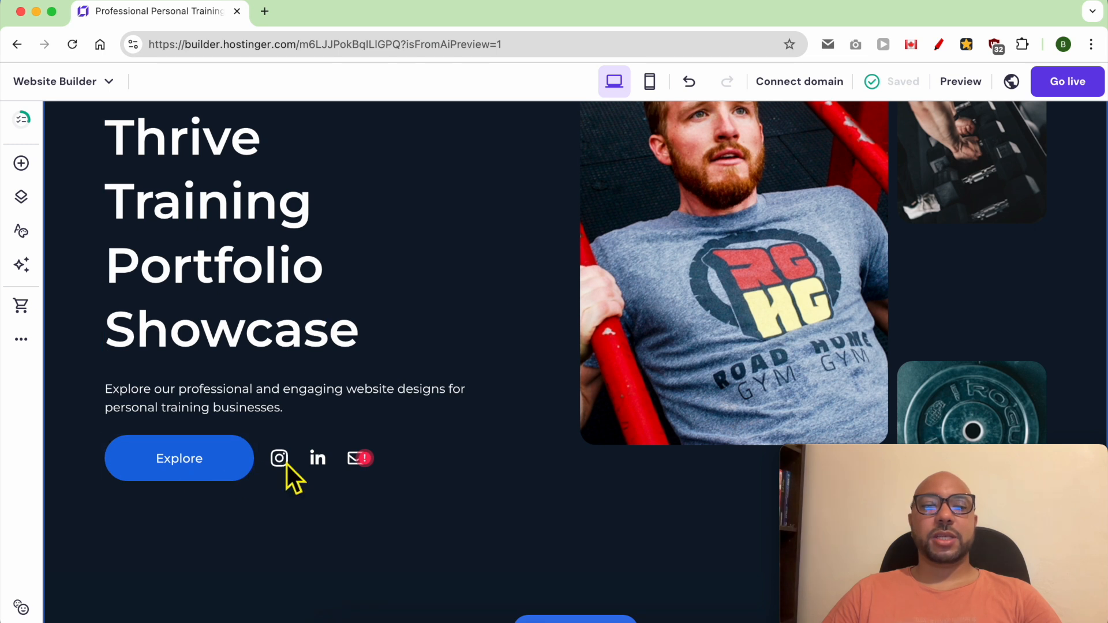
scroll(522, 462, down, 5)
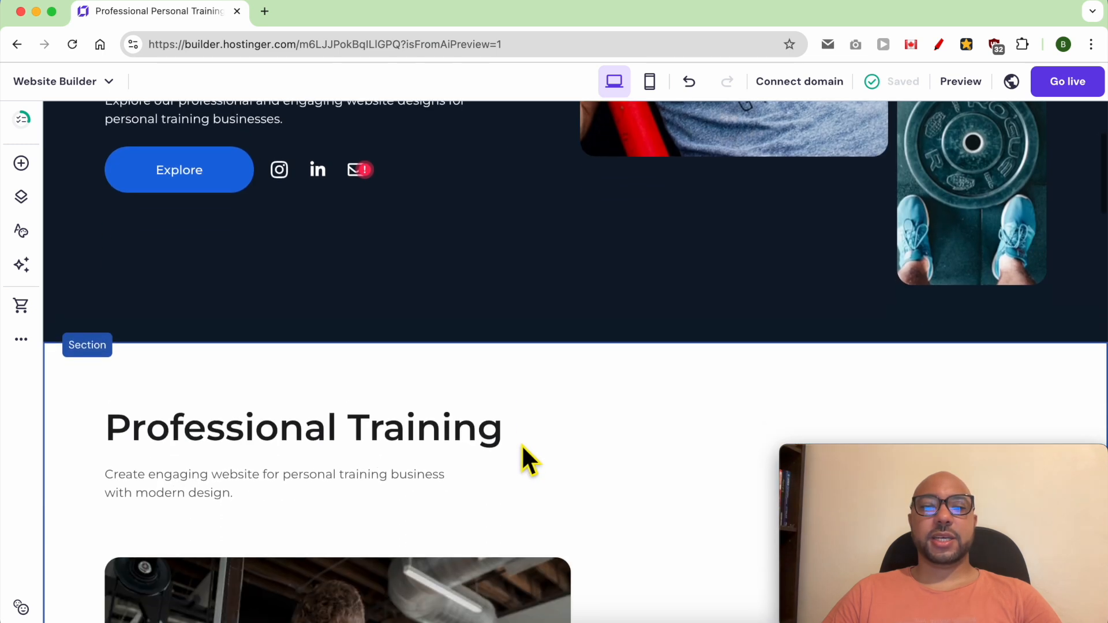
scroll(521, 444, down, 5)
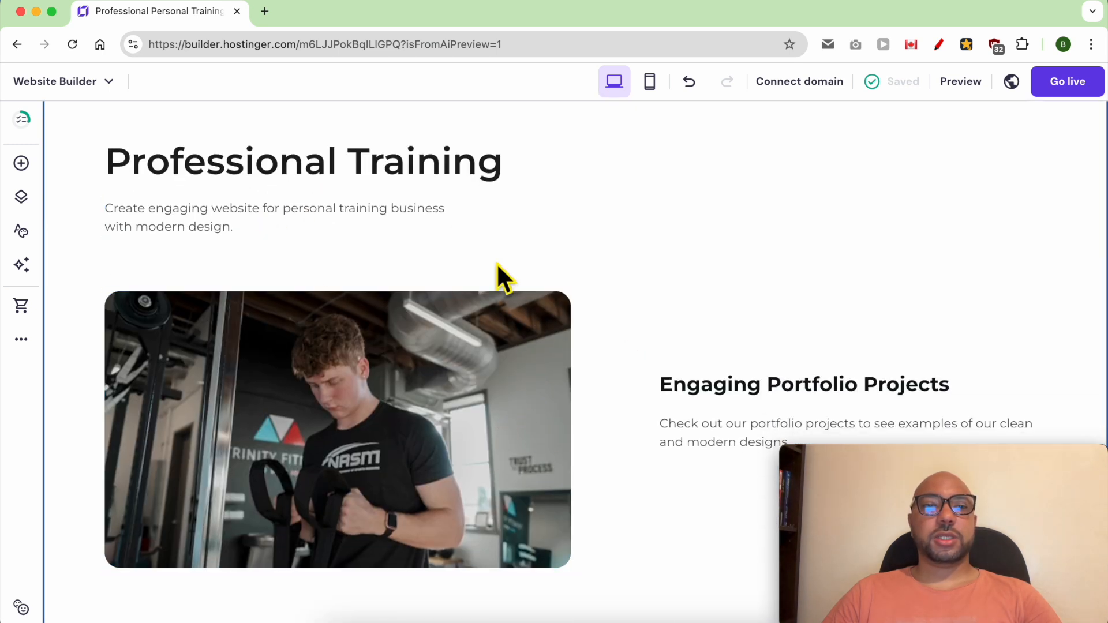
scroll(346, 300, down, 1)
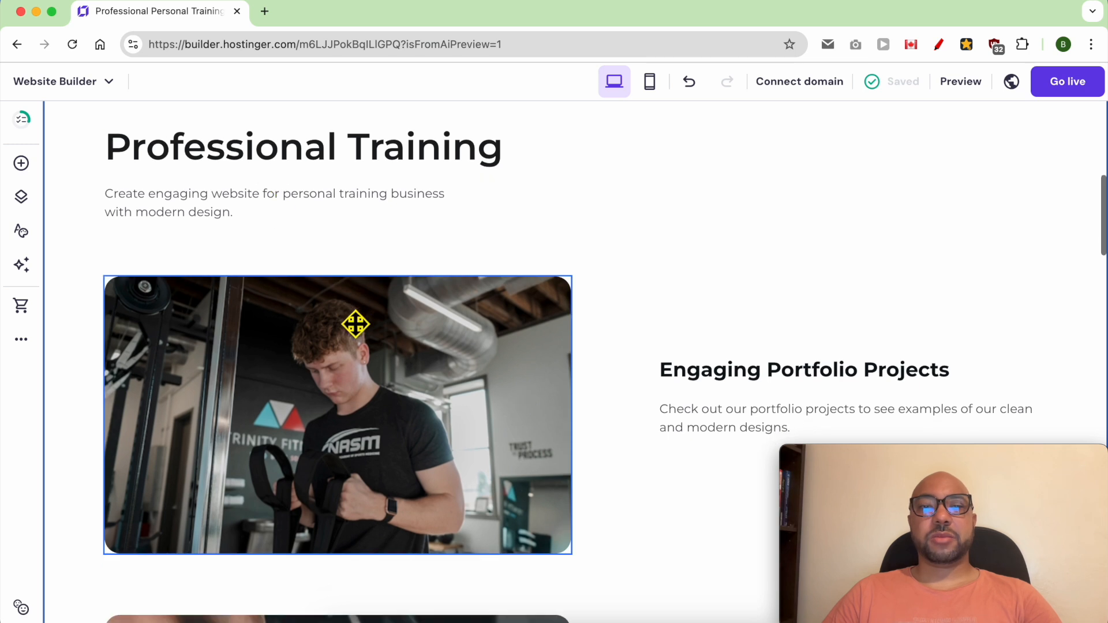
scroll(434, 401, down, 10)
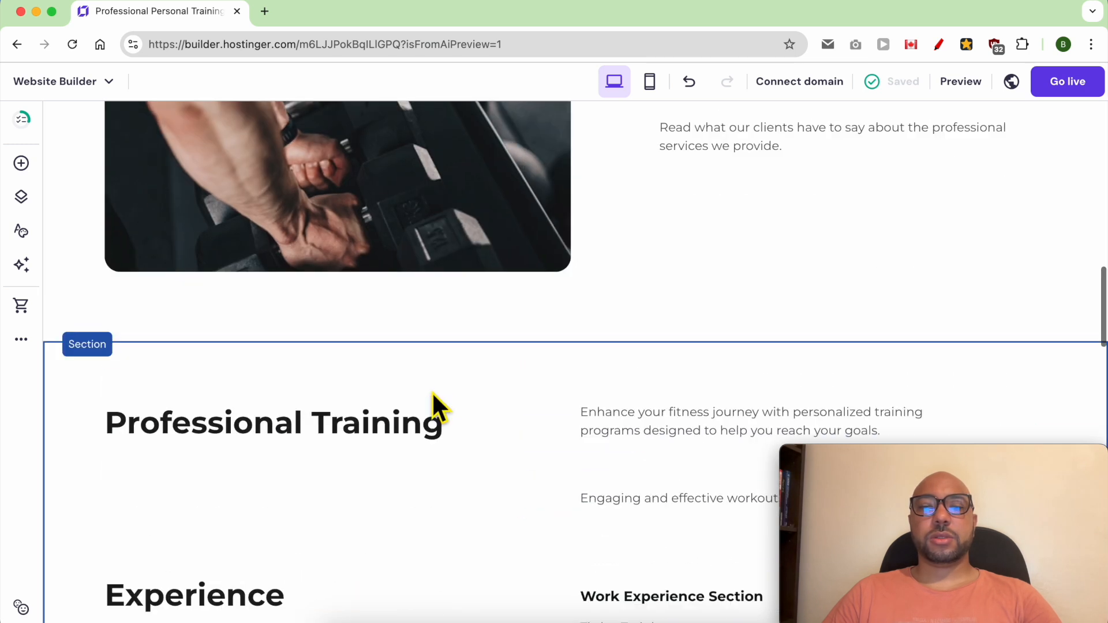
scroll(432, 393, down, 4)
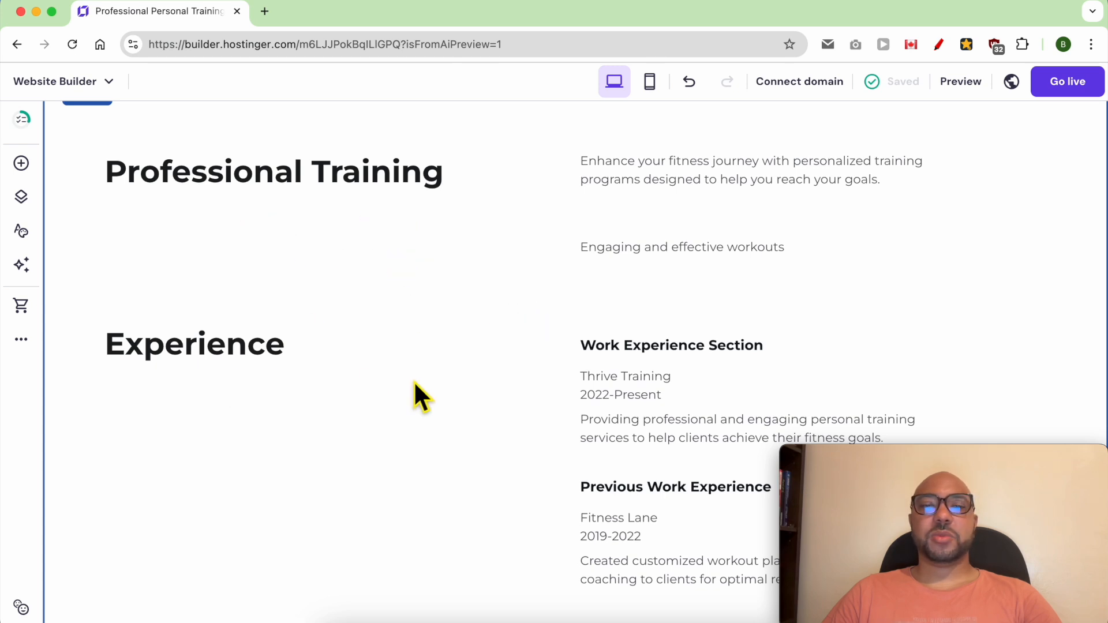
scroll(415, 381, down, 7)
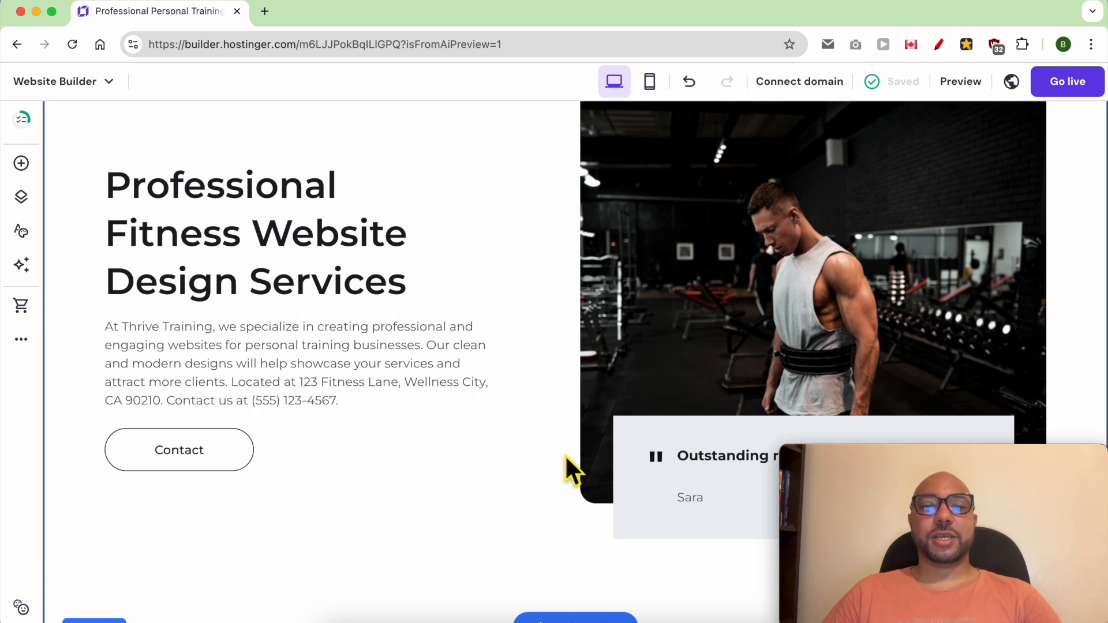
Step: Review the customer testimonial section and the footer, and return to the start of the home page
scroll(566, 469, down, 10)
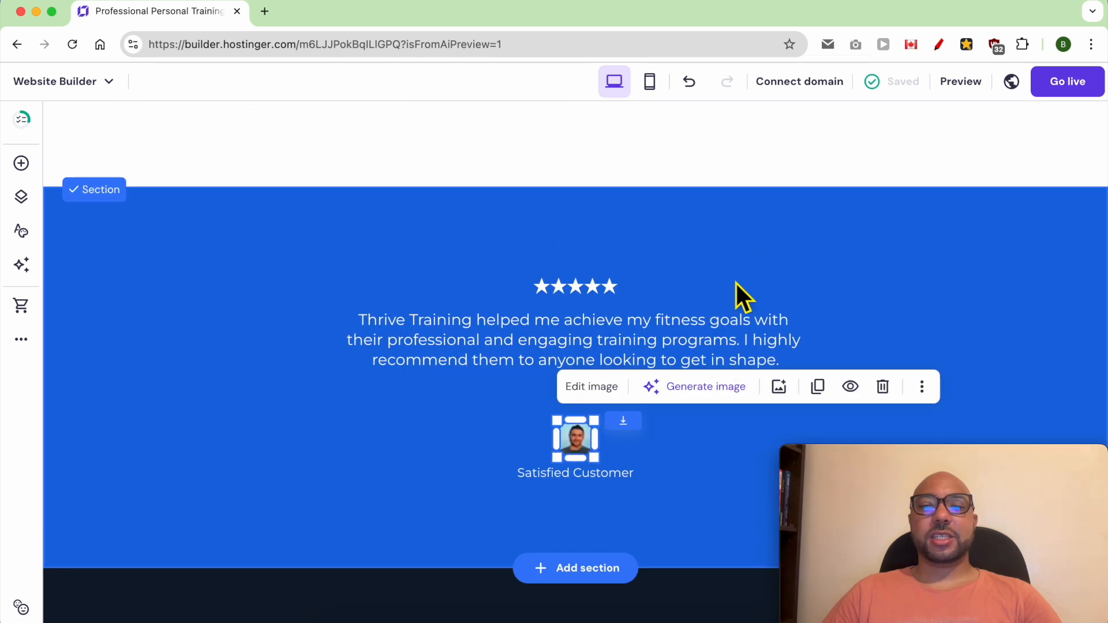
scroll(650, 346, down, 4)
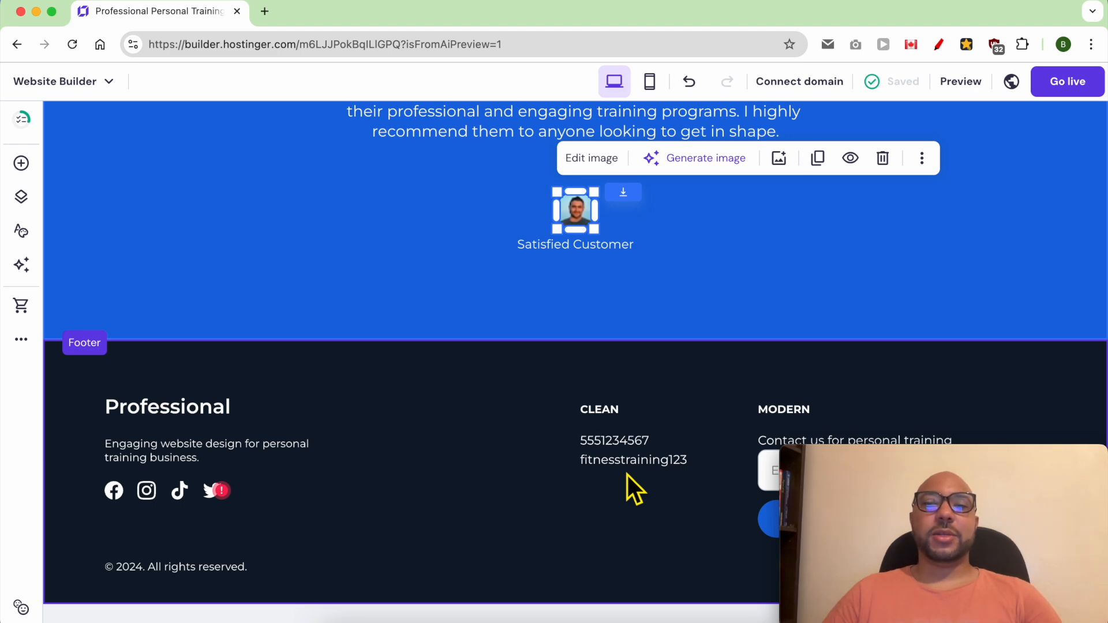
scroll(628, 498, up, 10)
scroll(627, 497, up, 5)
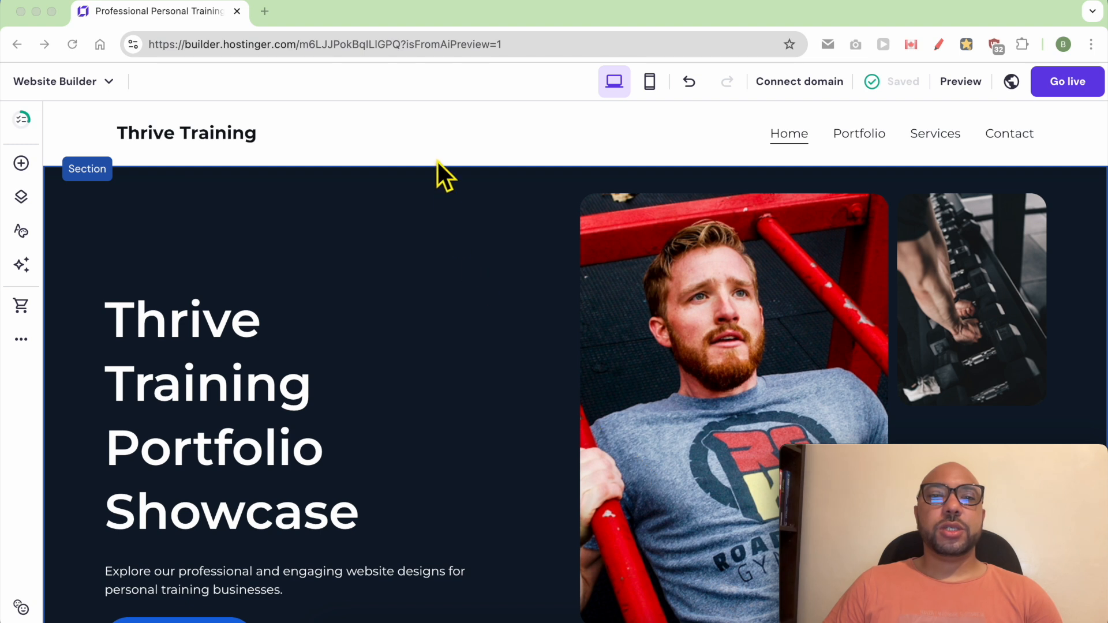
Step: Add a sticky bar above the header with the text "Get Fit Now! Book Your Free Consultation Today!"
click(433, 137)
mouse_move(447, 132)
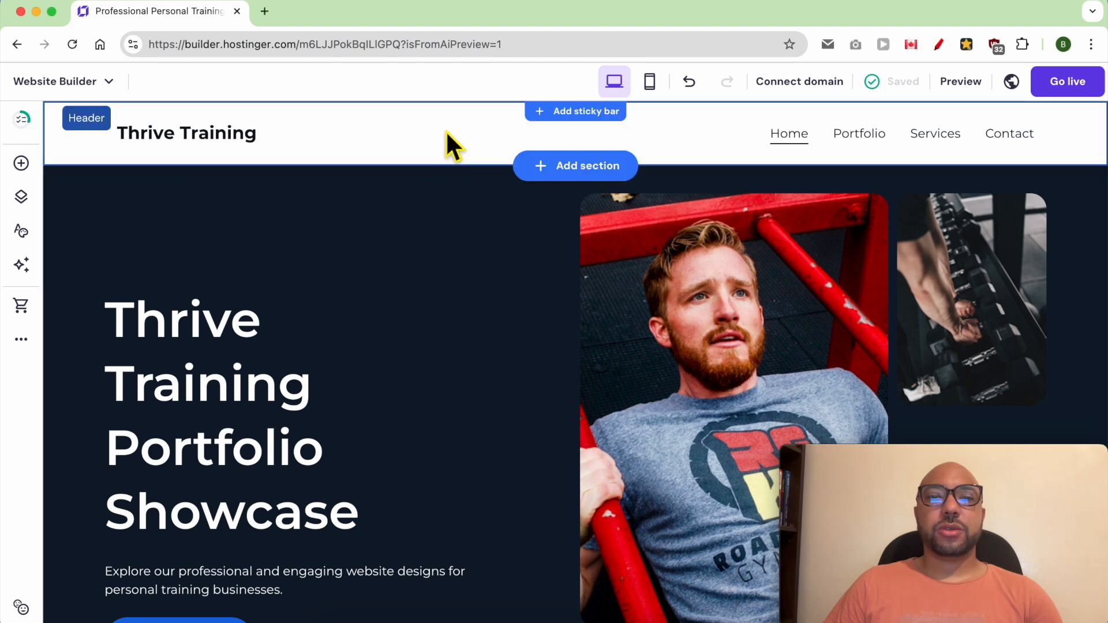
click(445, 129)
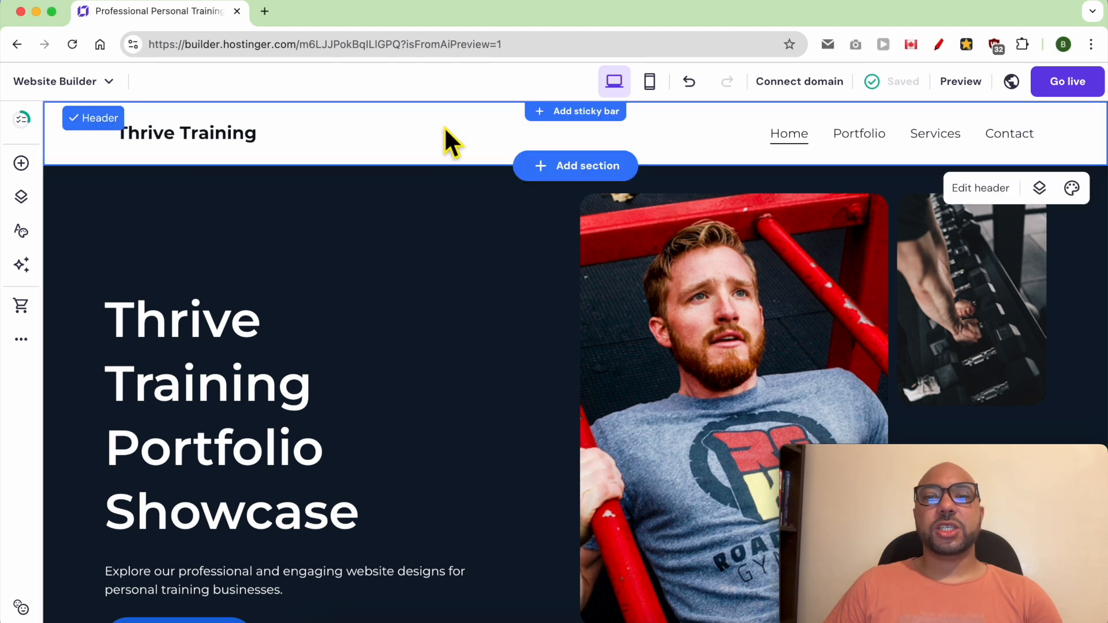
click(573, 111)
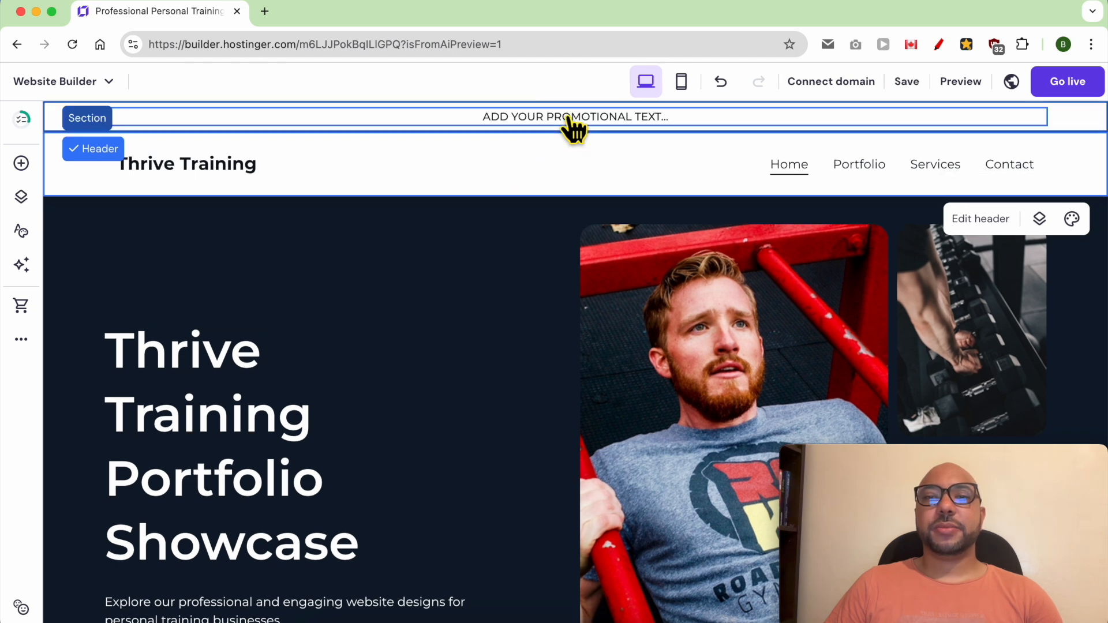
click(491, 128)
text(GET FIT NOW! BOOK YOUR FREE CONSULTATION TODAY!)
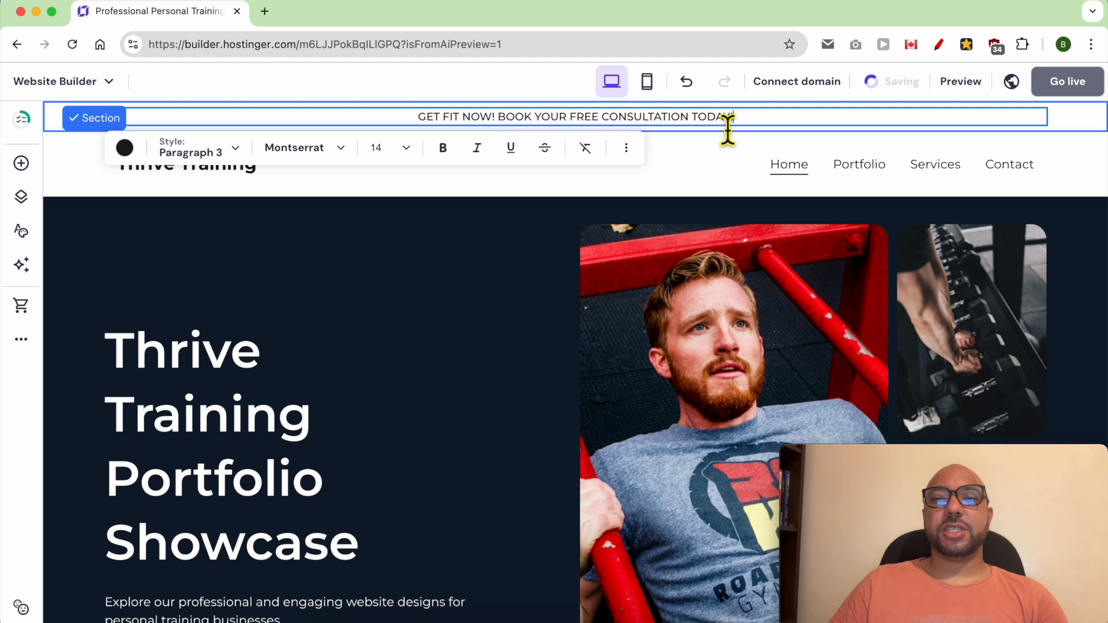
Step: Make "GET FIT NOW!" bold in the sticky bar
click(372, 127)
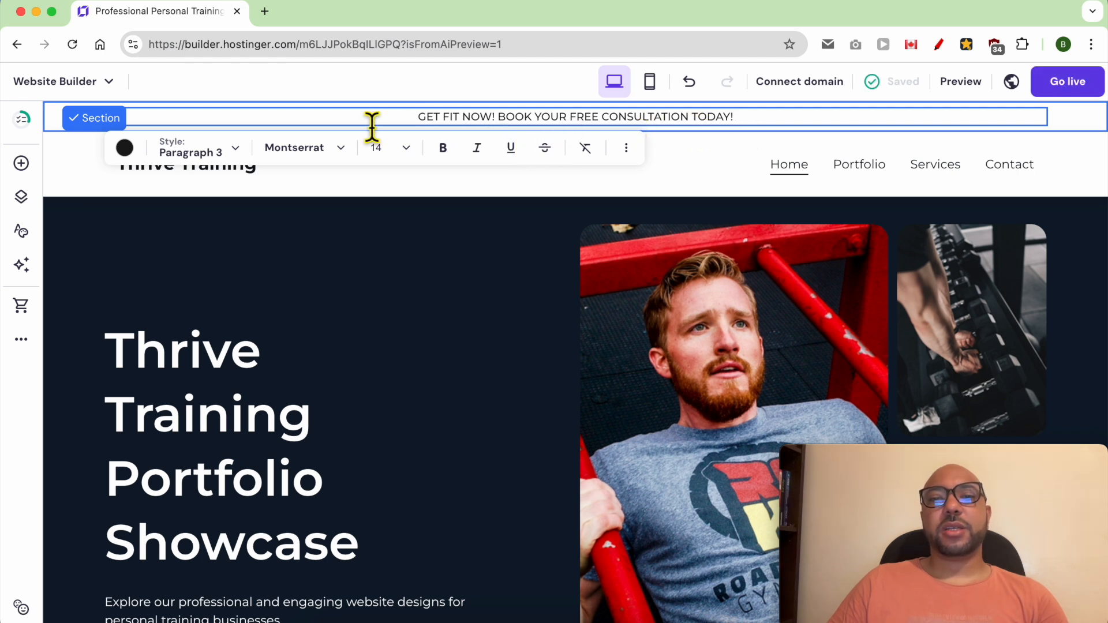
drag(420, 124, 503, 128)
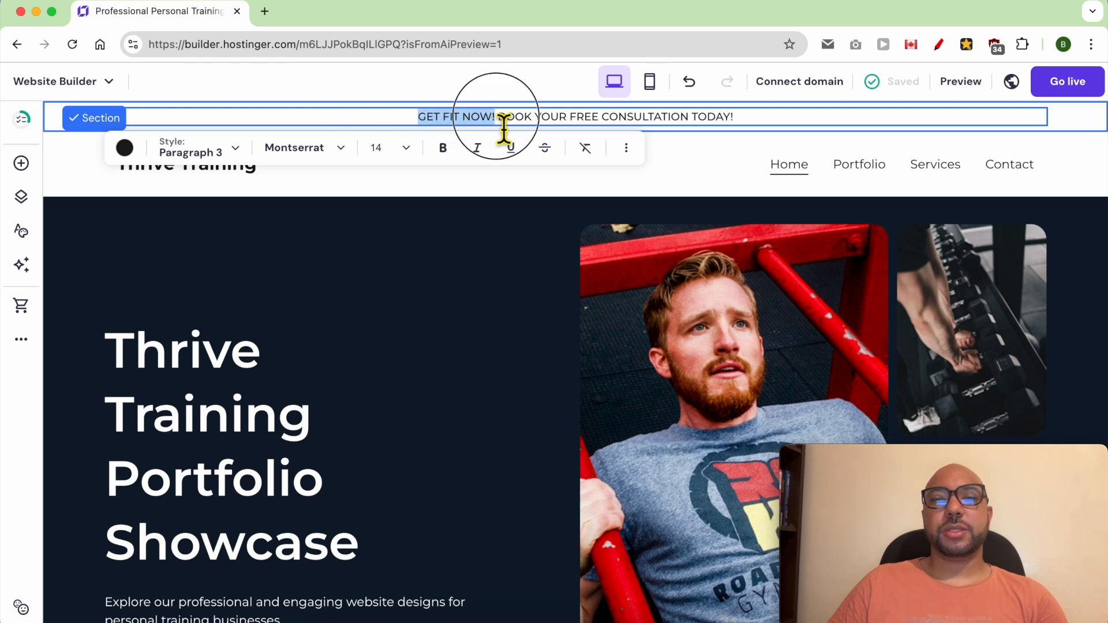
click(443, 149)
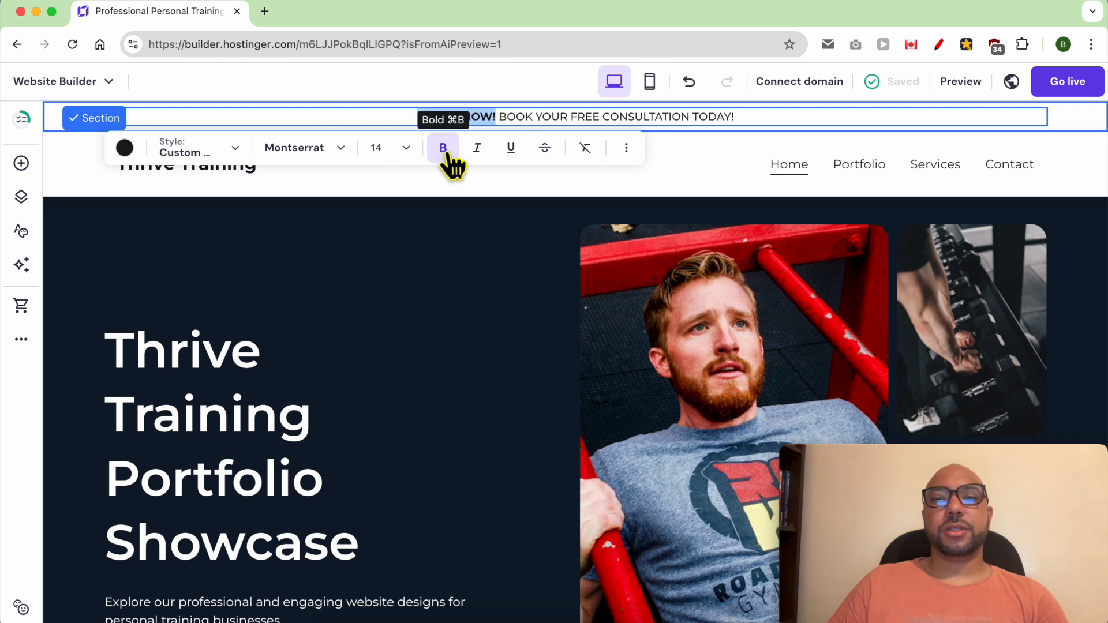
drag(500, 119, 698, 123)
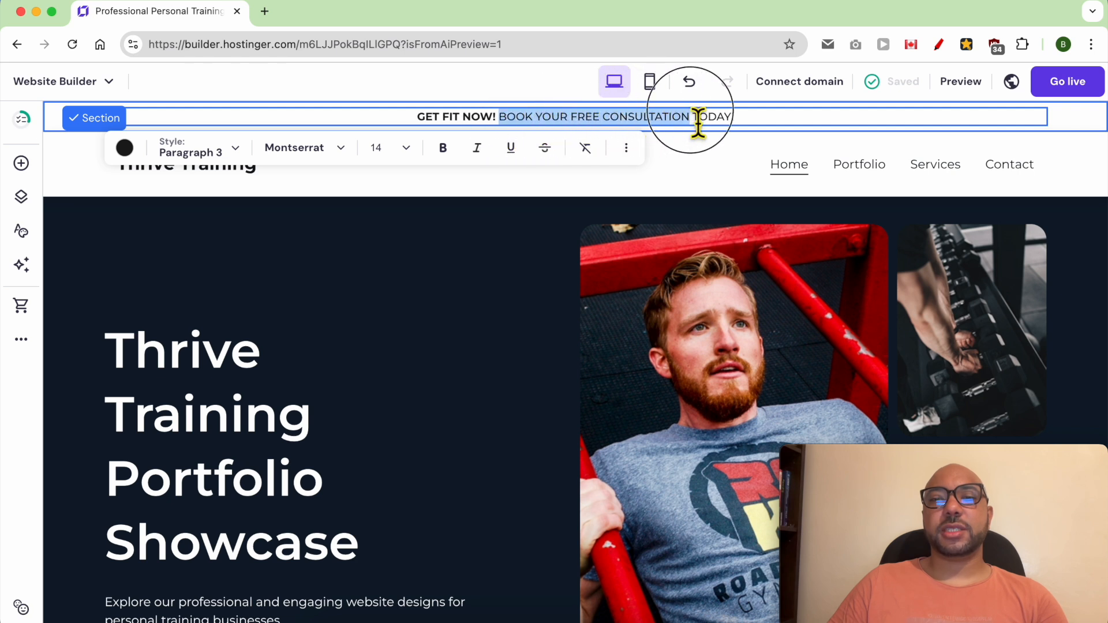
click(277, 50)
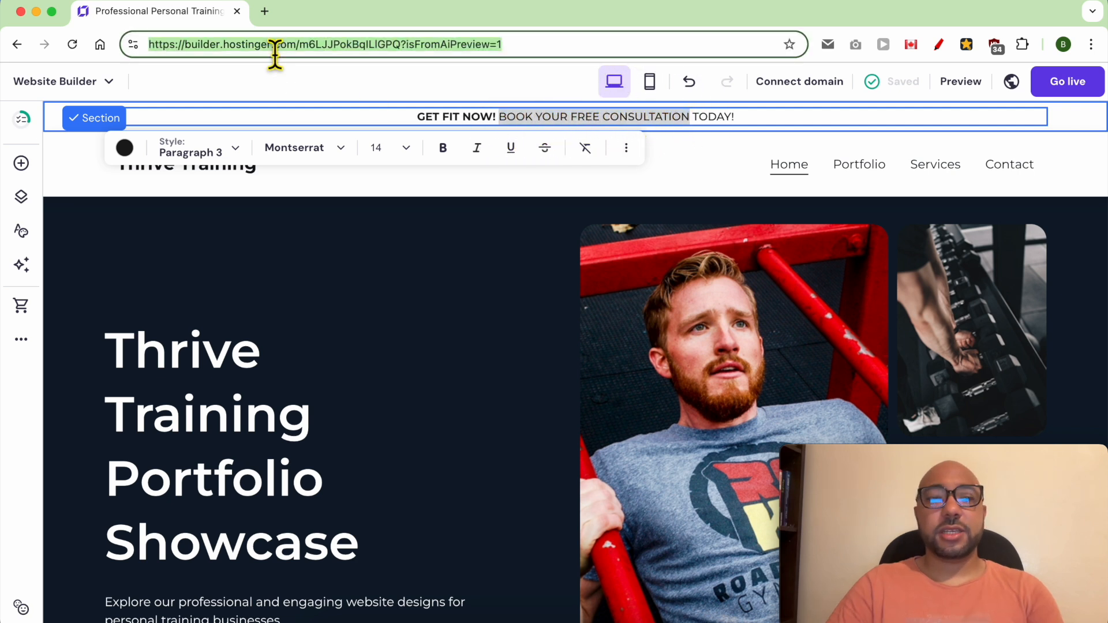
text(www)
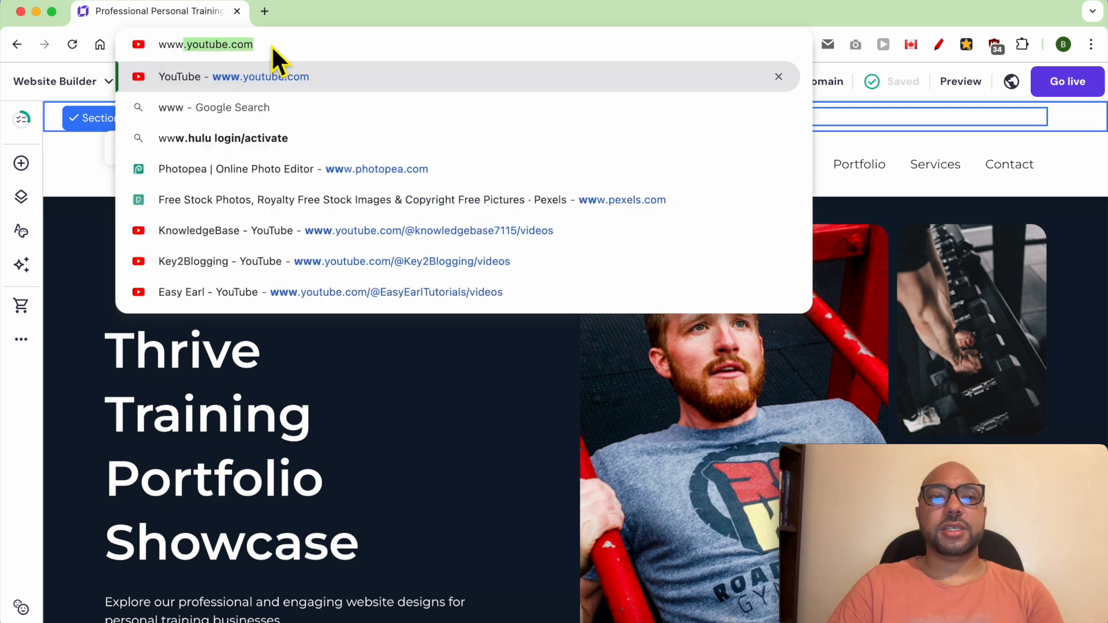
text(.thrivet)
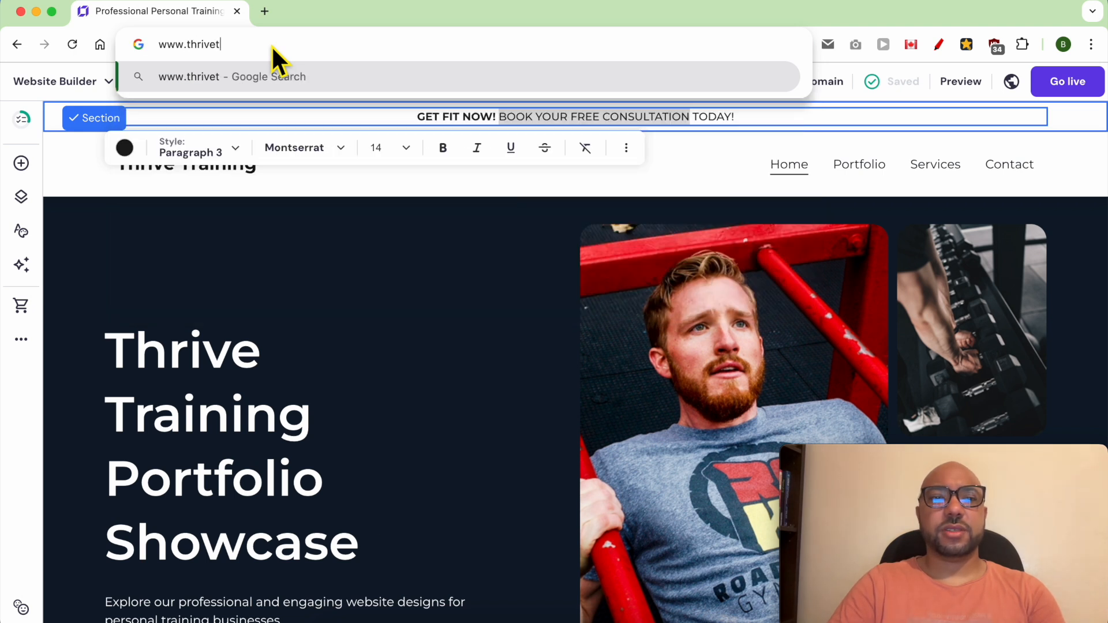
text(raining.com)
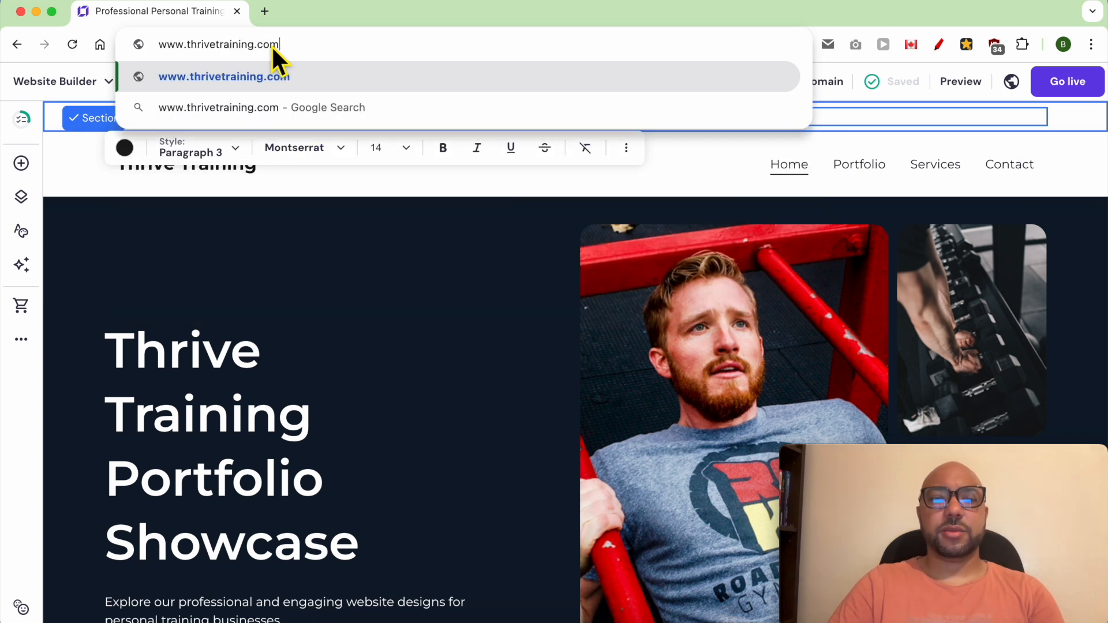
text(/booking)
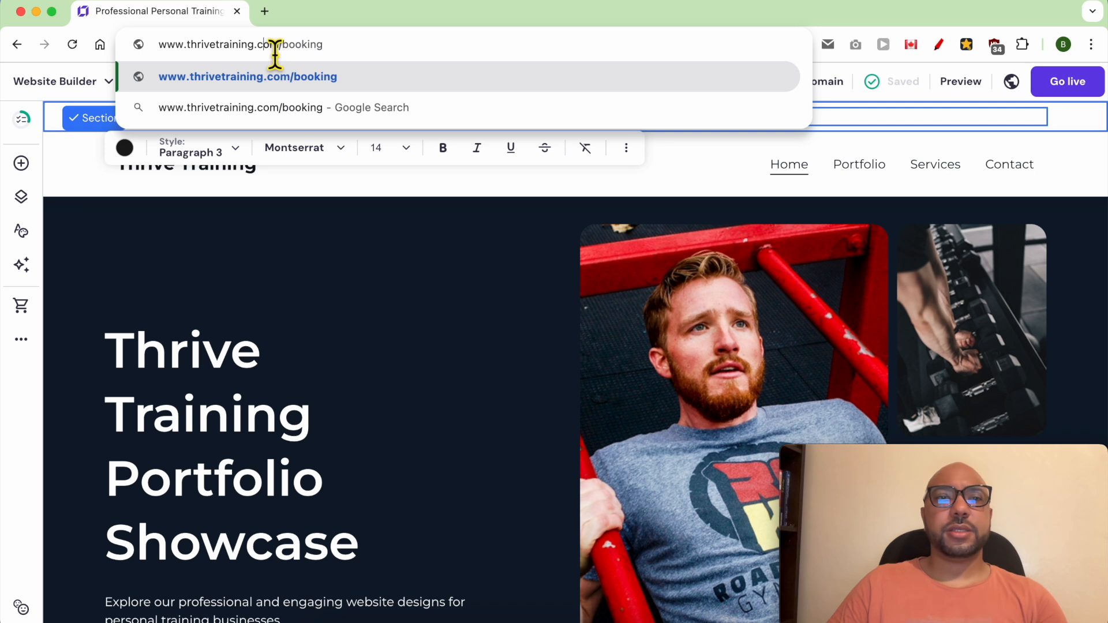
triple_click(272, 45)
right_click(271, 45)
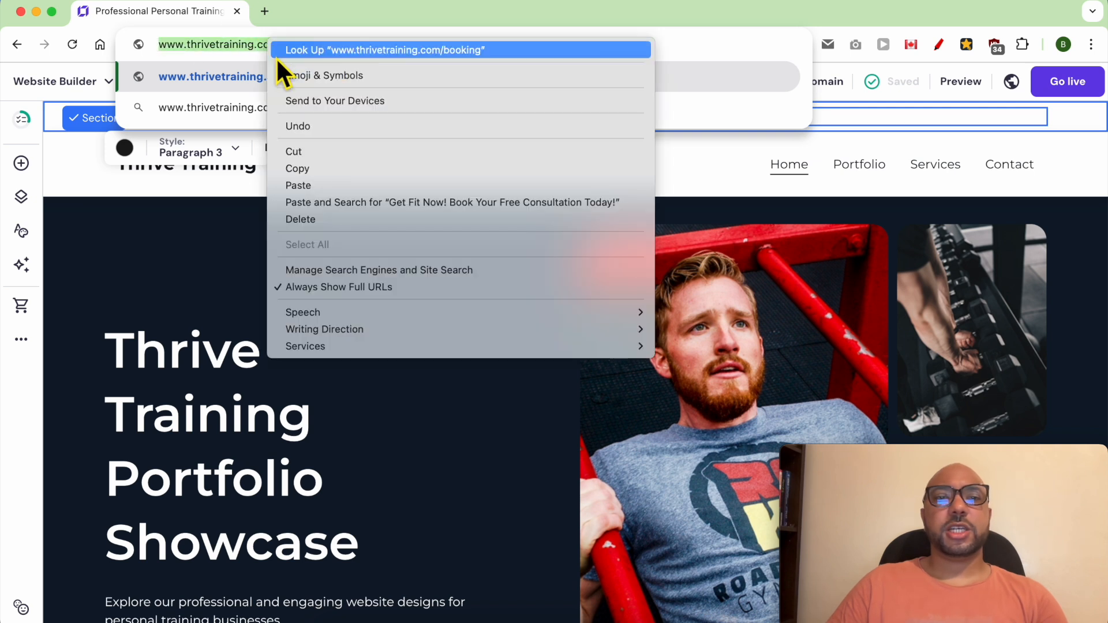
click(299, 169)
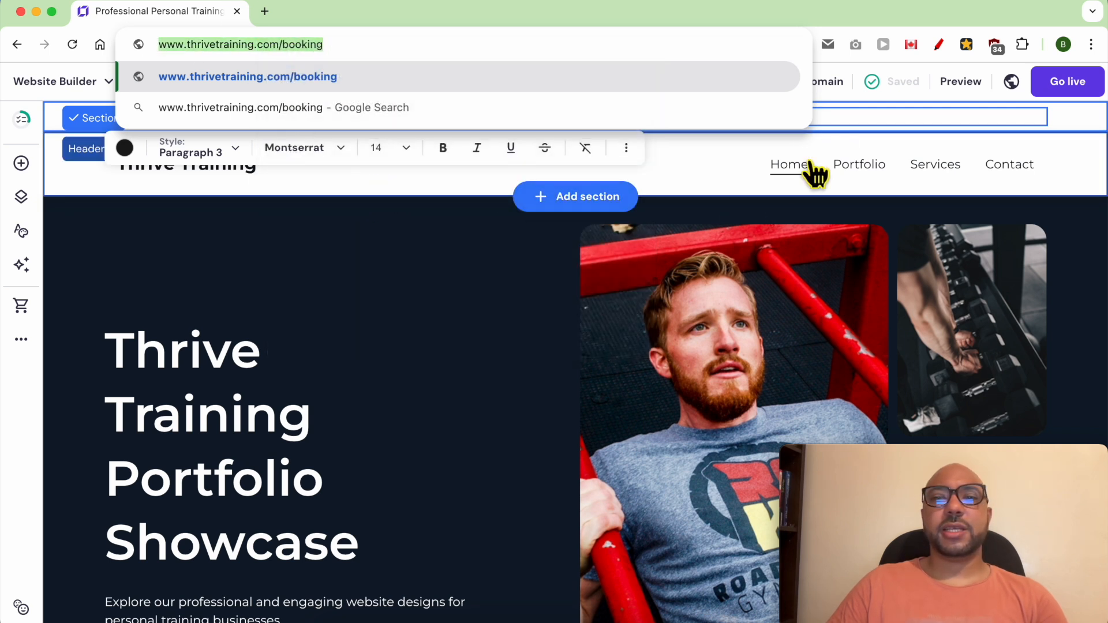
Step: Link "BOOK YOUR FREE CONSULTATION" in the sticky bar to the copied booking page address
click(851, 119)
drag(692, 120, 510, 128)
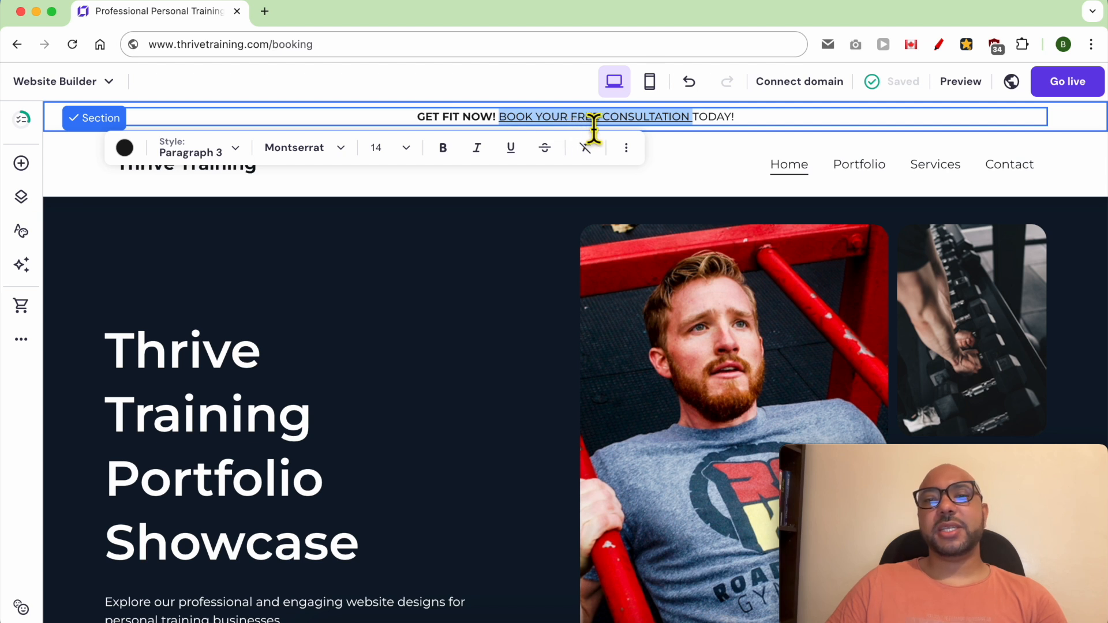
click(698, 118)
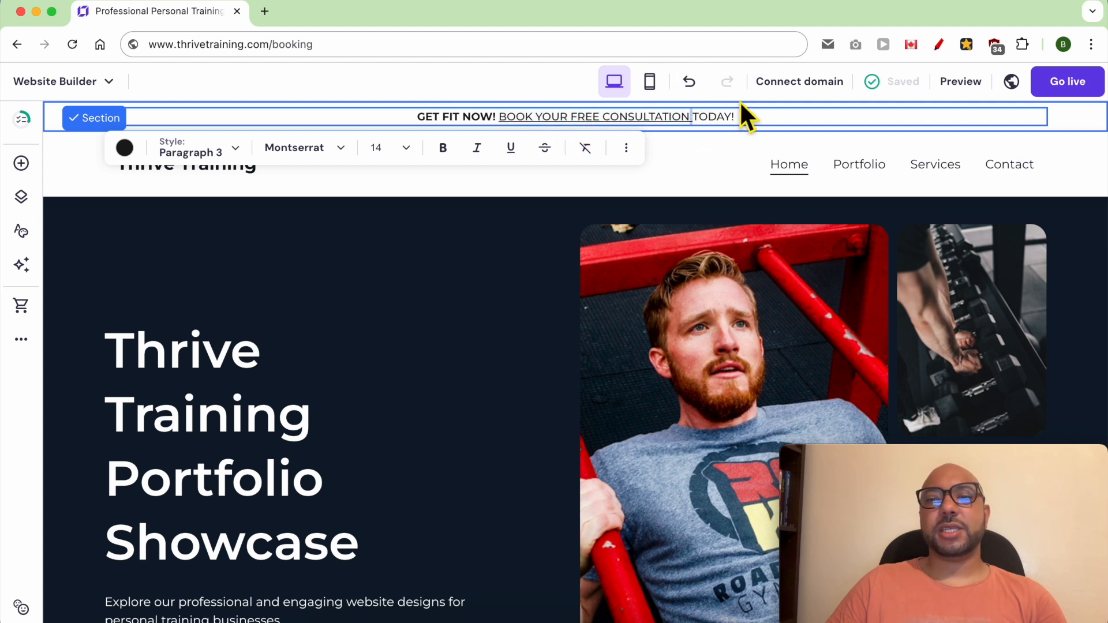
click(770, 113)
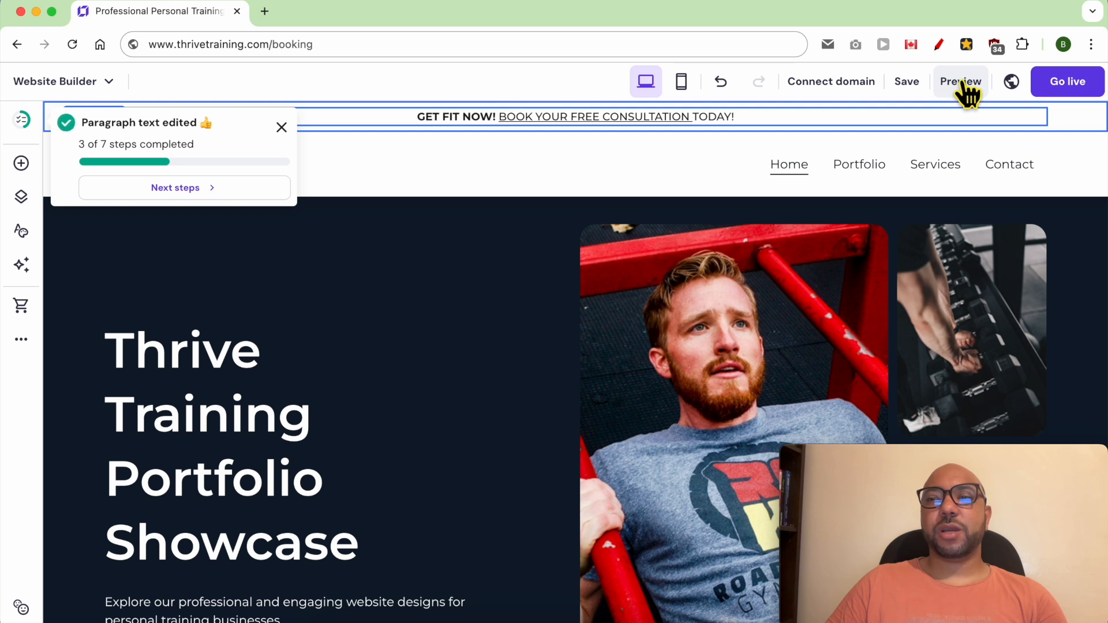
Step: Preview the site, test the sticky bar's booking link in a separate tab, and return to the editor
click(961, 83)
drag(394, 117, 482, 125)
click(484, 137)
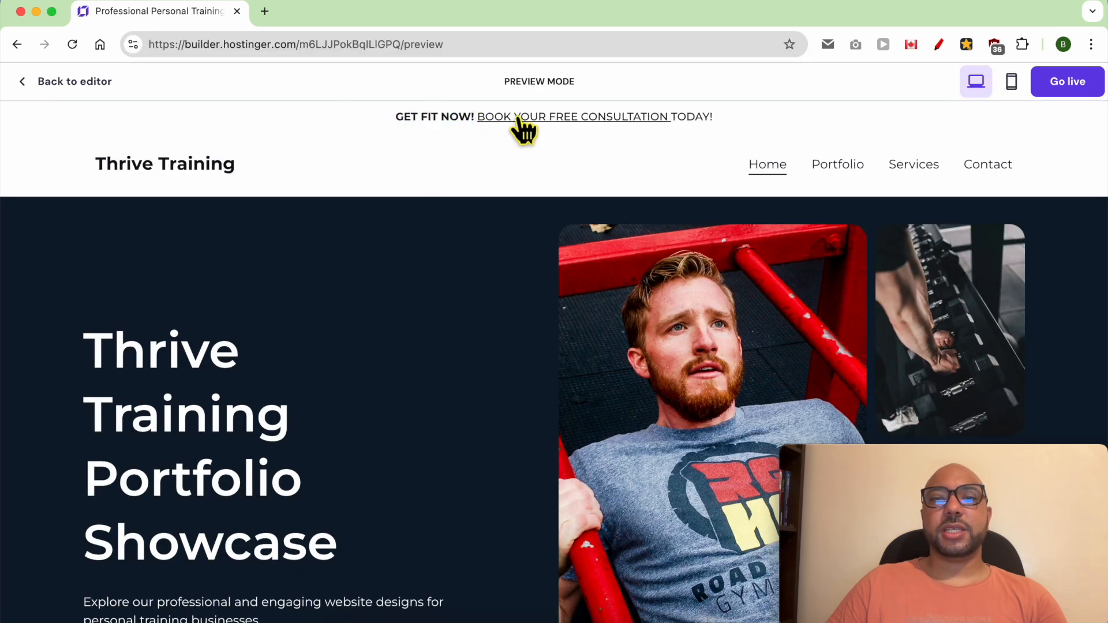
click(525, 121)
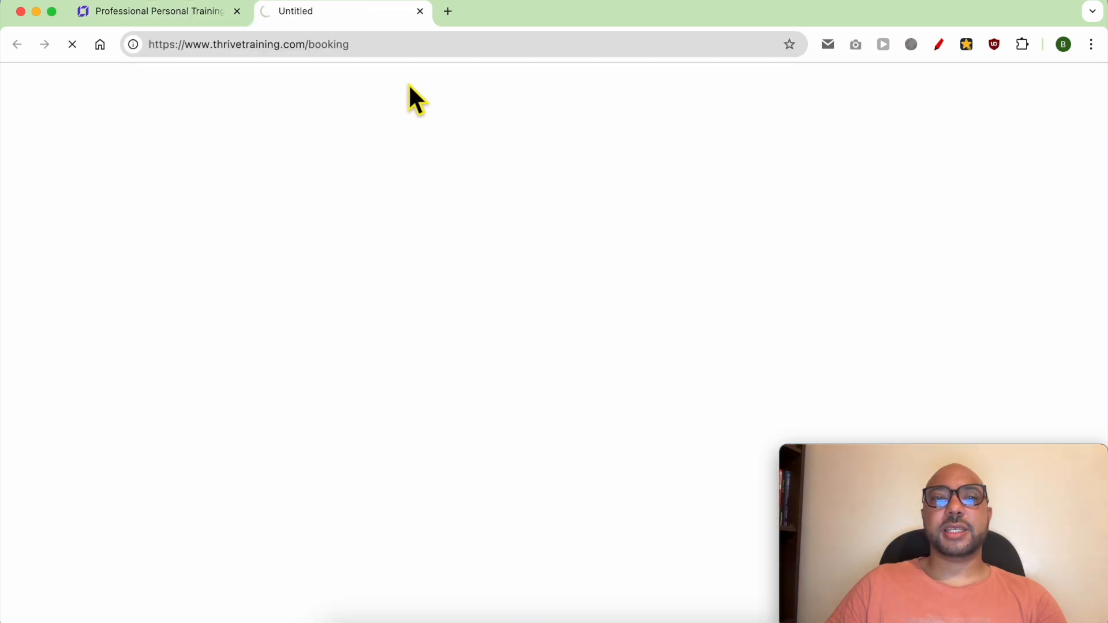
middle_click(356, 13)
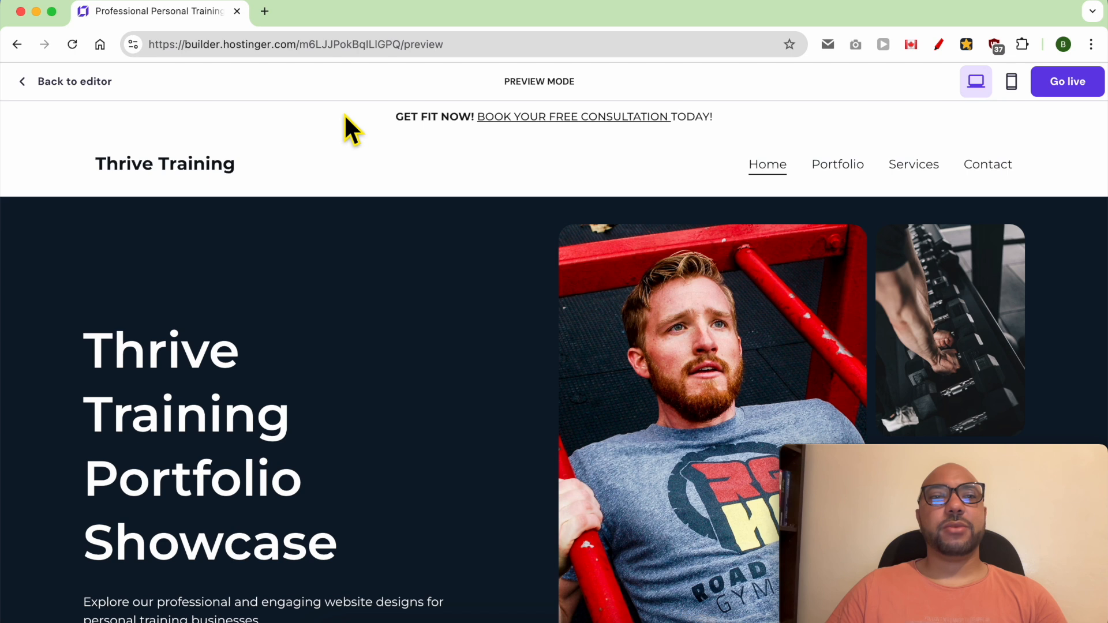
click(84, 91)
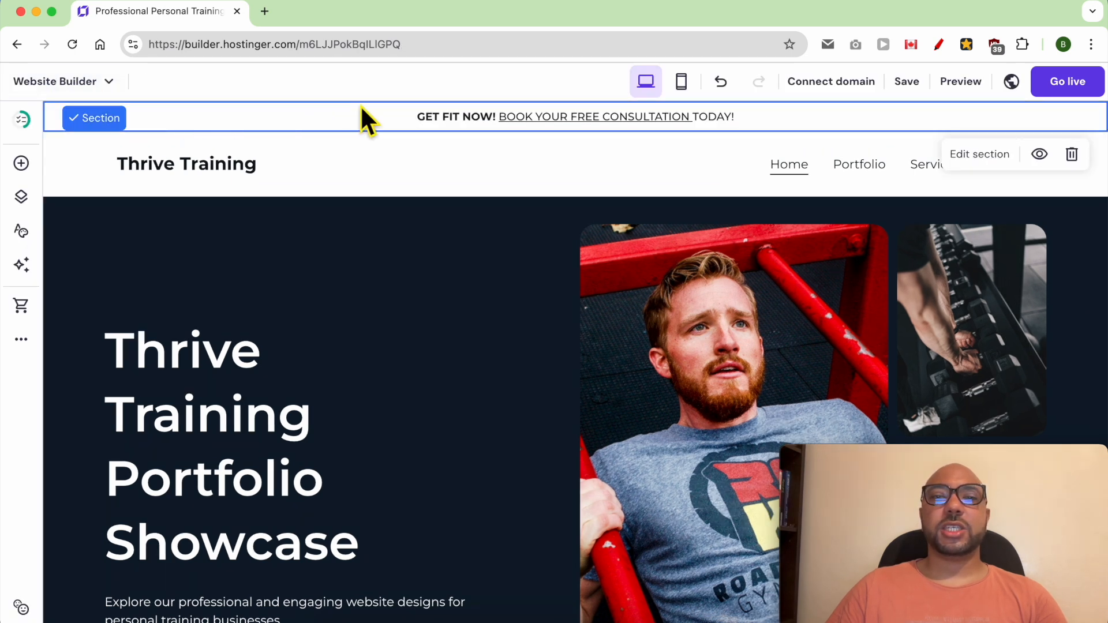
Step: Set the sticky bar's section color to bright yellow #f0ff24
click(981, 155)
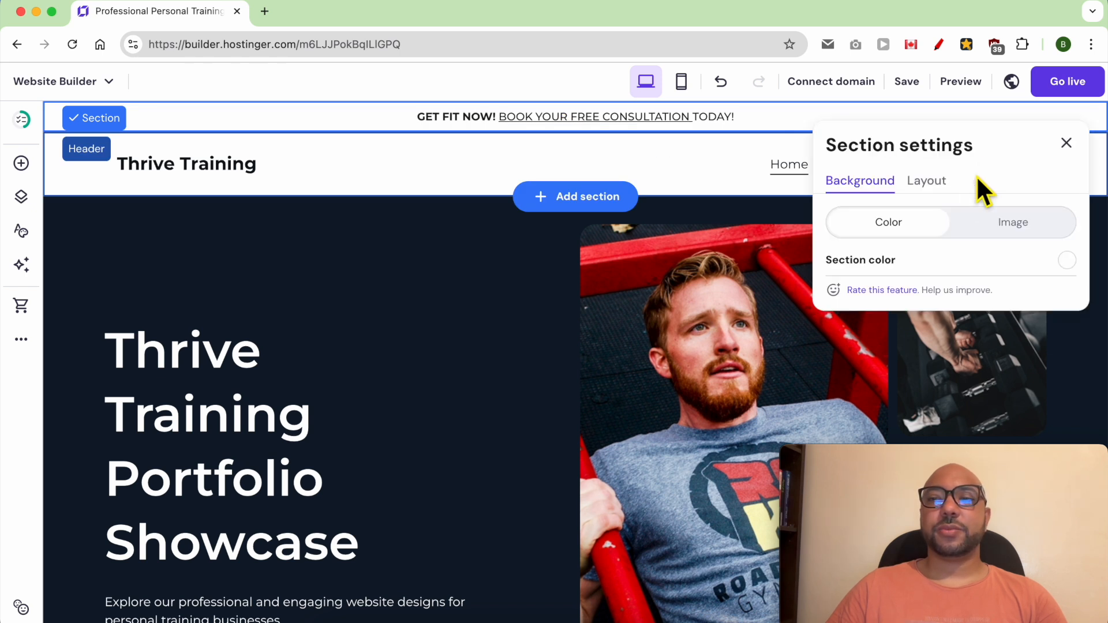
click(1067, 261)
drag(714, 231, 664, 220)
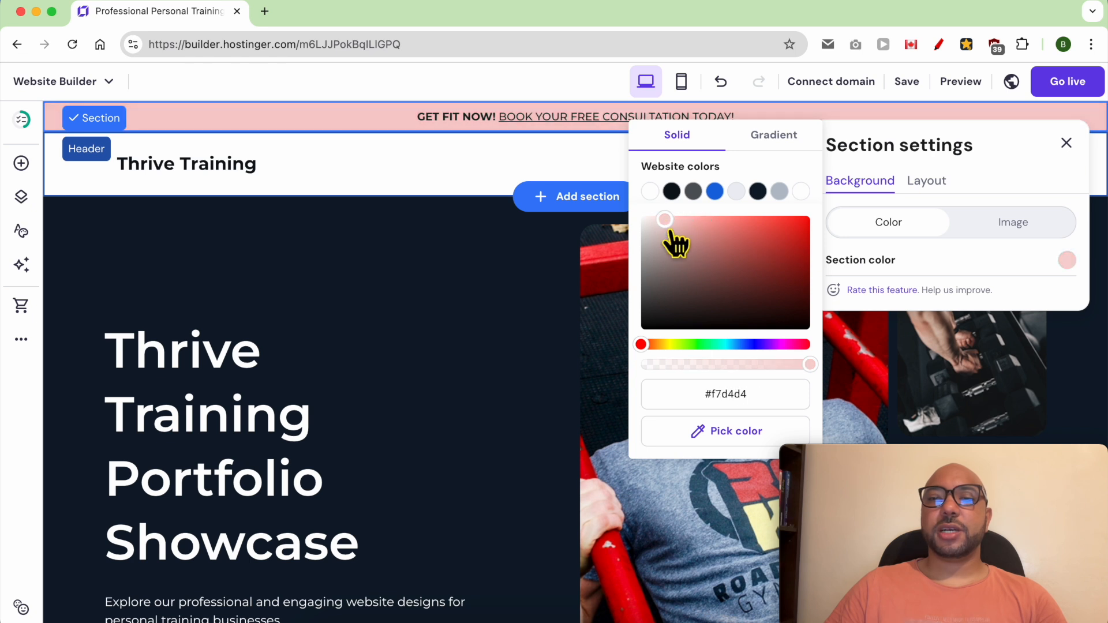
click(672, 345)
click(786, 216)
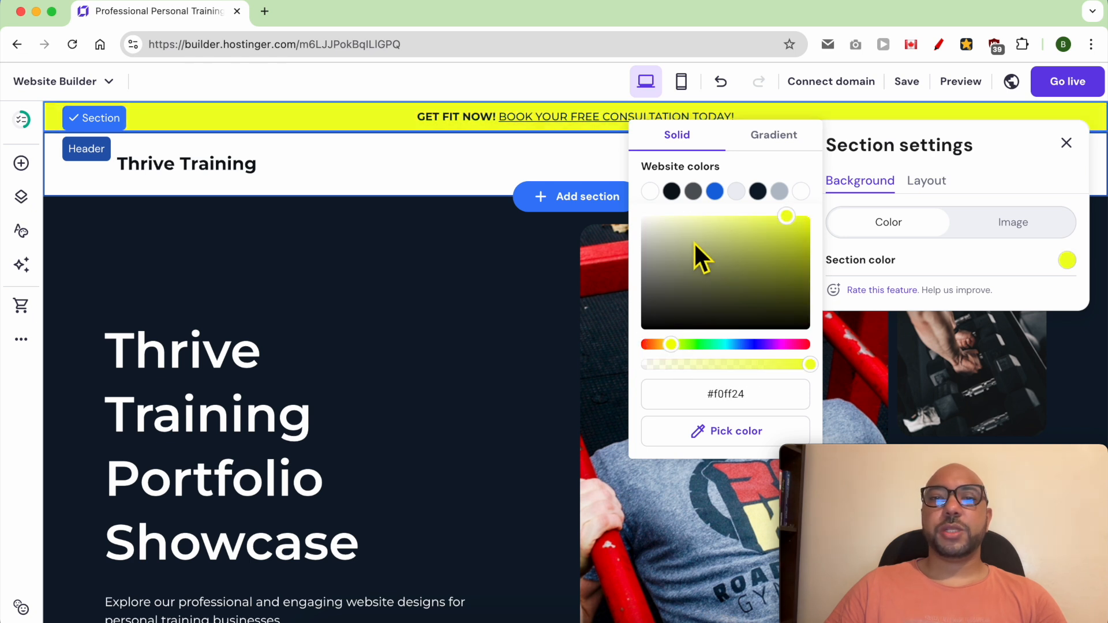
click(587, 153)
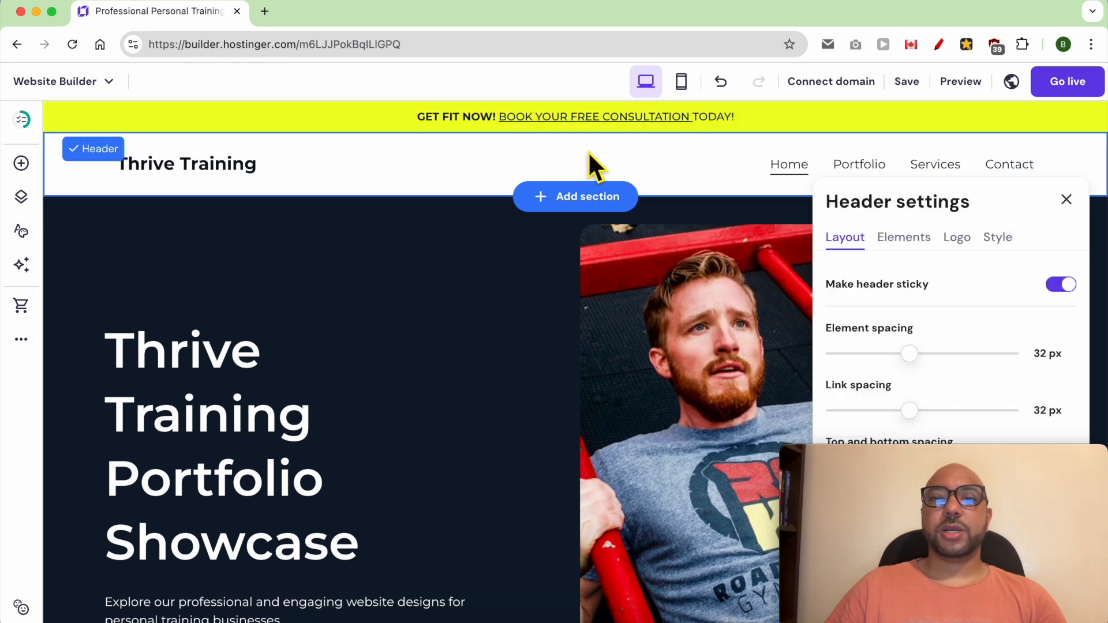
Step: Preview the site to check how the sticky bar and header behave while scrolling, and return to the editor
click(955, 85)
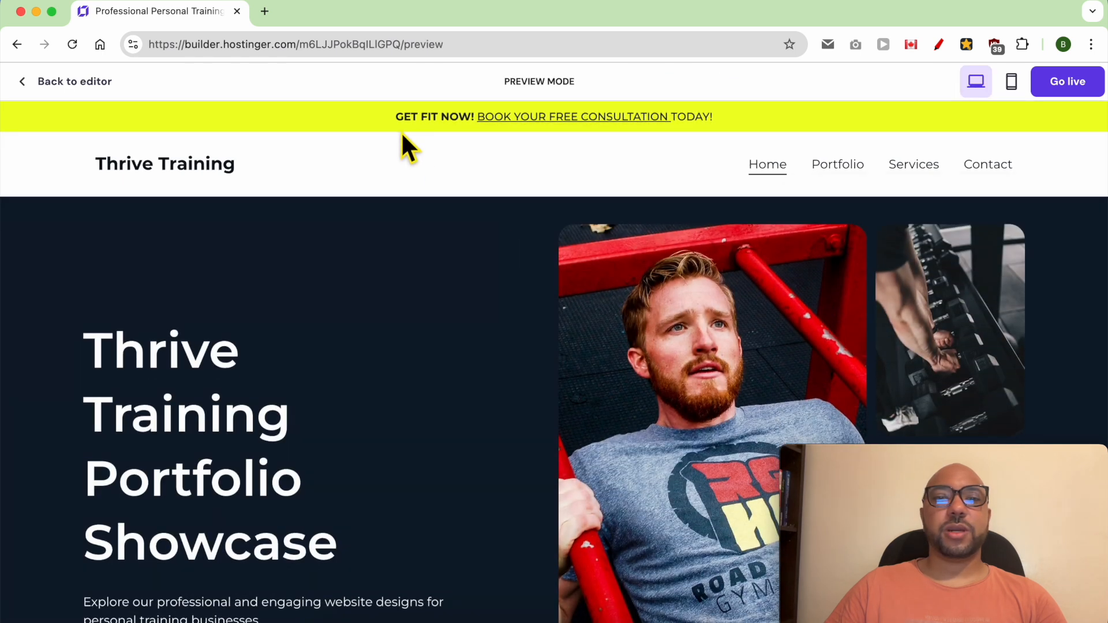
scroll(430, 219, down, 3)
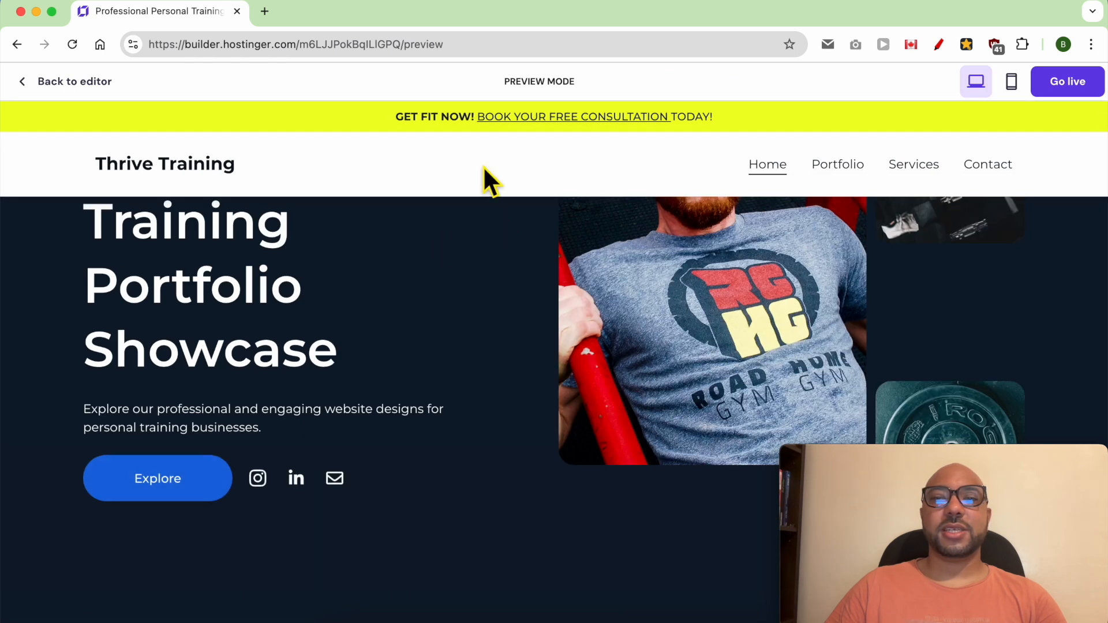
scroll(485, 236, up, 3)
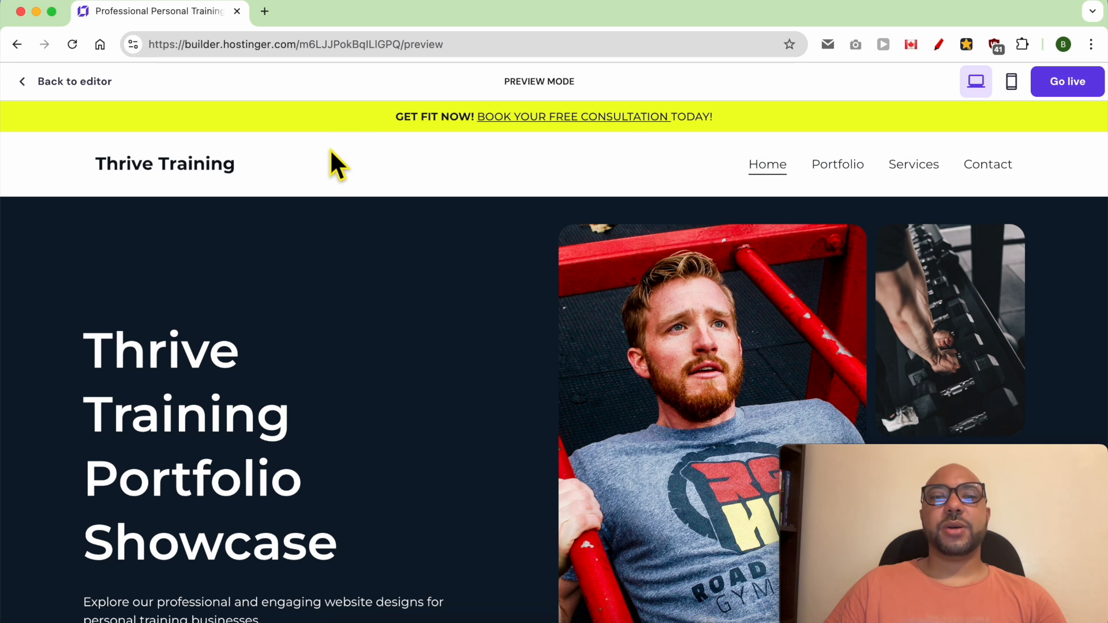
scroll(320, 189, down, 5)
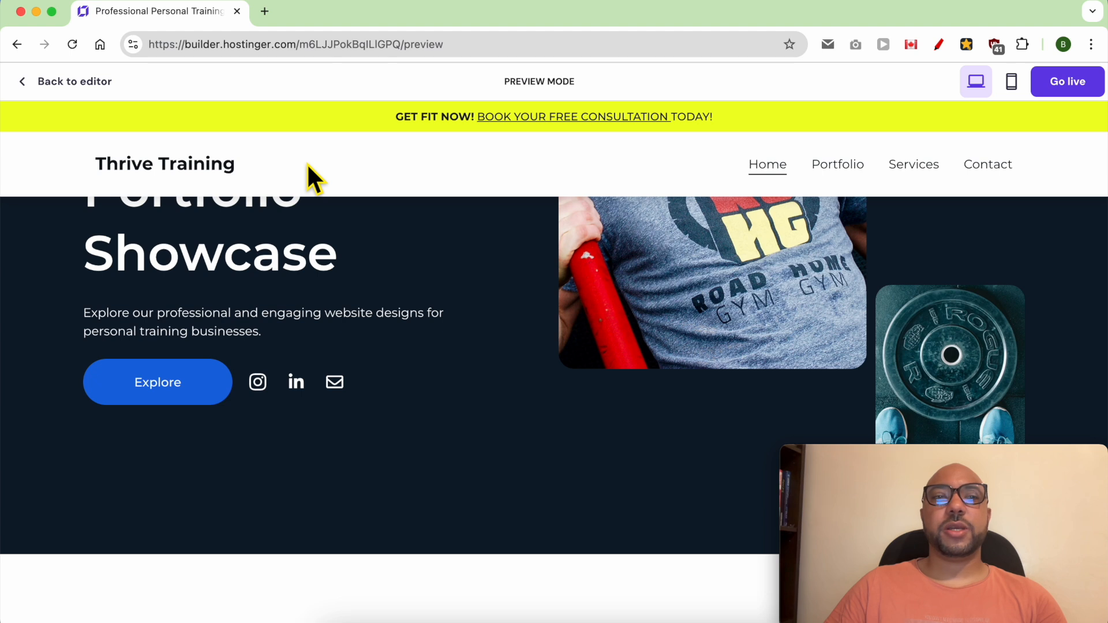
click(88, 88)
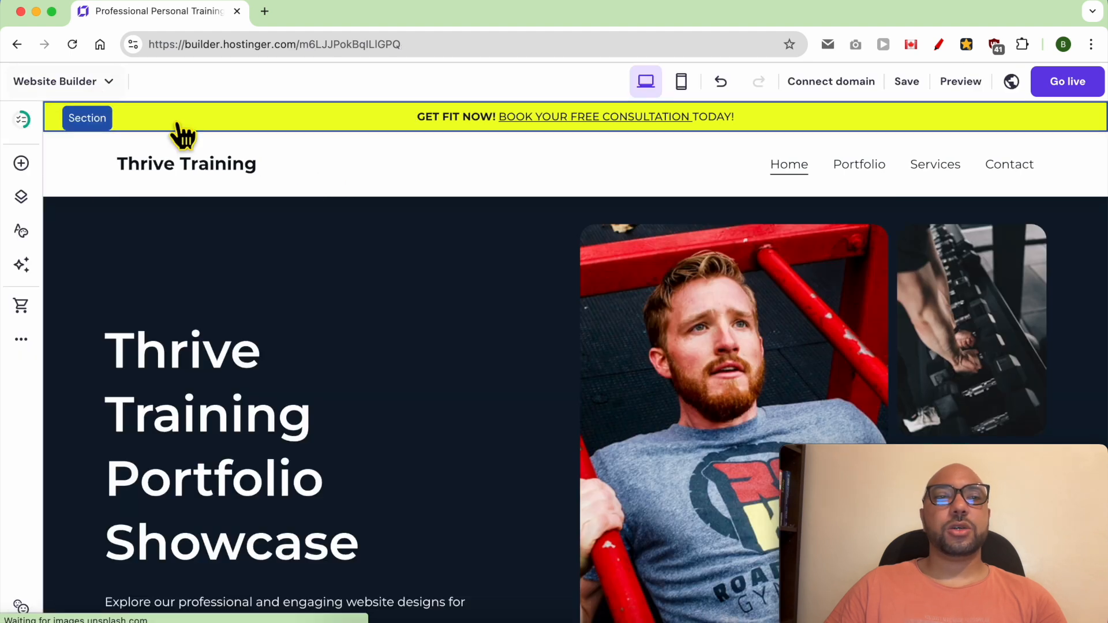
Step: Turn off the sticky setting for the header and preview how the site scrolls
click(344, 173)
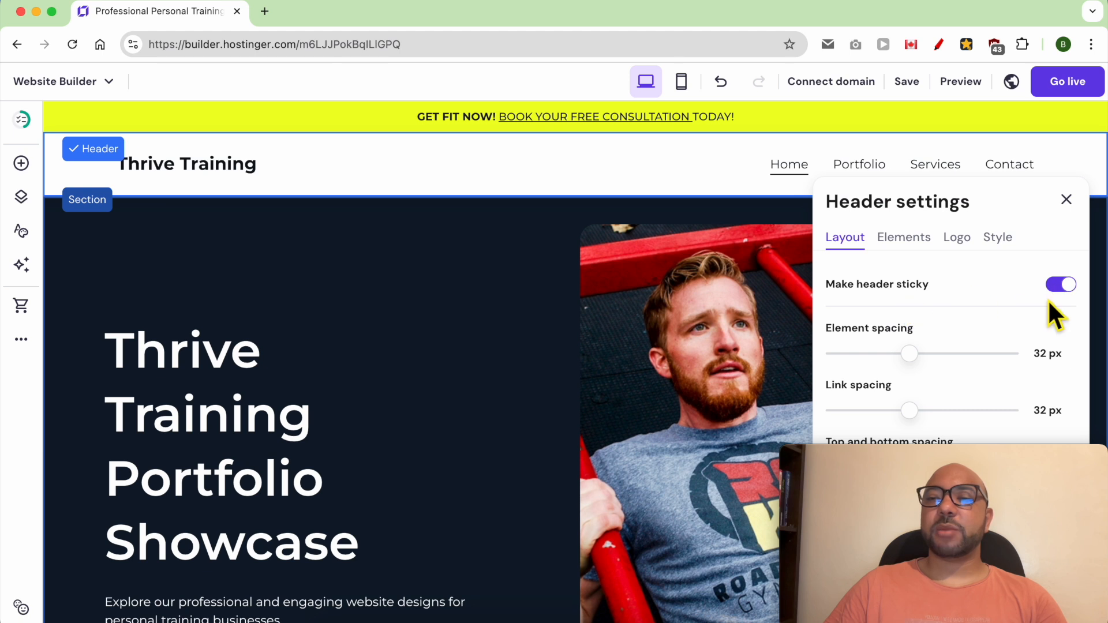
click(1059, 285)
click(1066, 200)
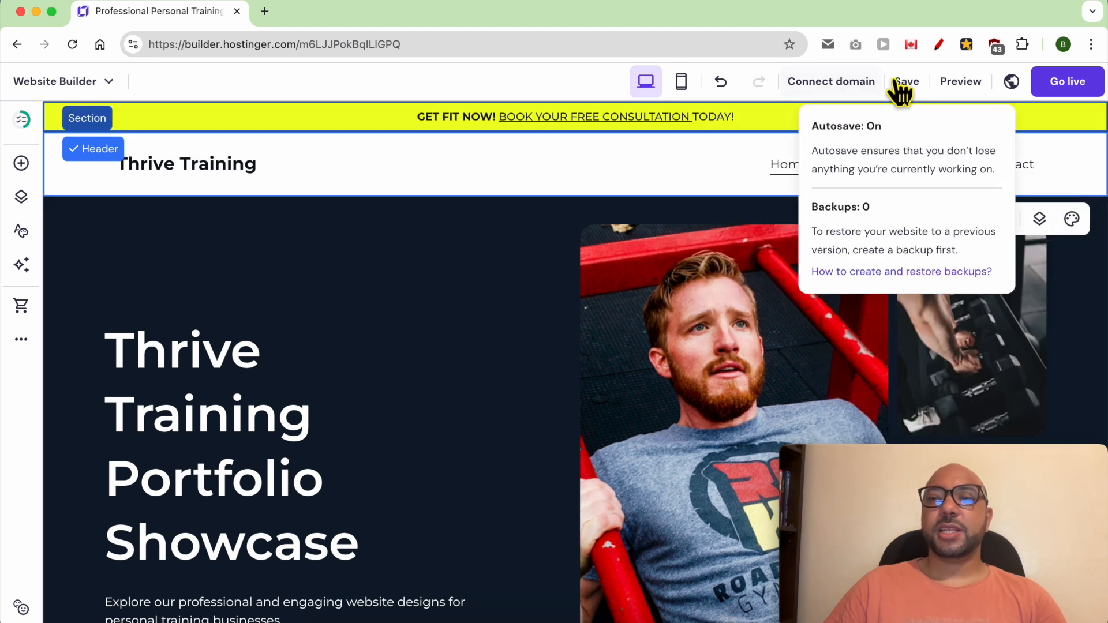
click(960, 81)
scroll(486, 268, down, 10)
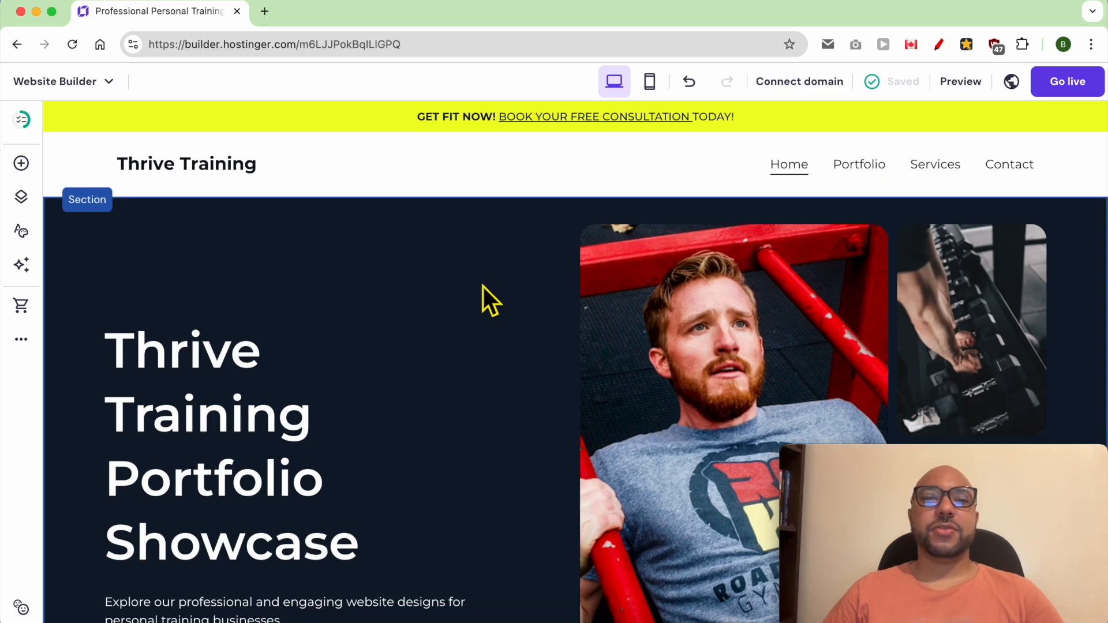
Step: Set the header's link spacing to 31 px and its top and bottom spacing to 29 px
click(394, 169)
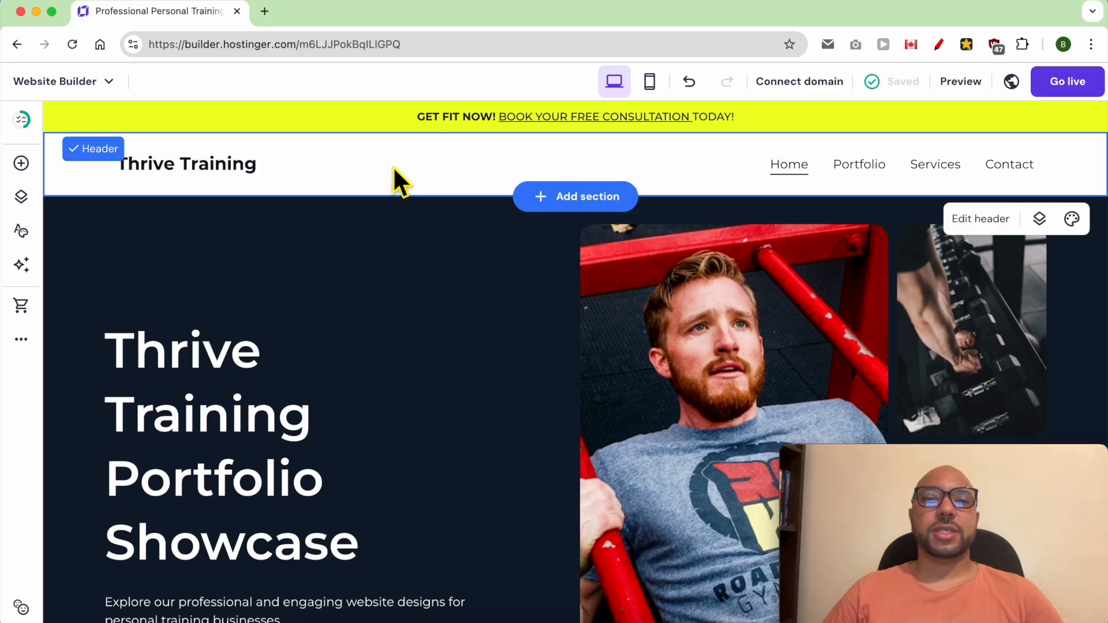
click(975, 226)
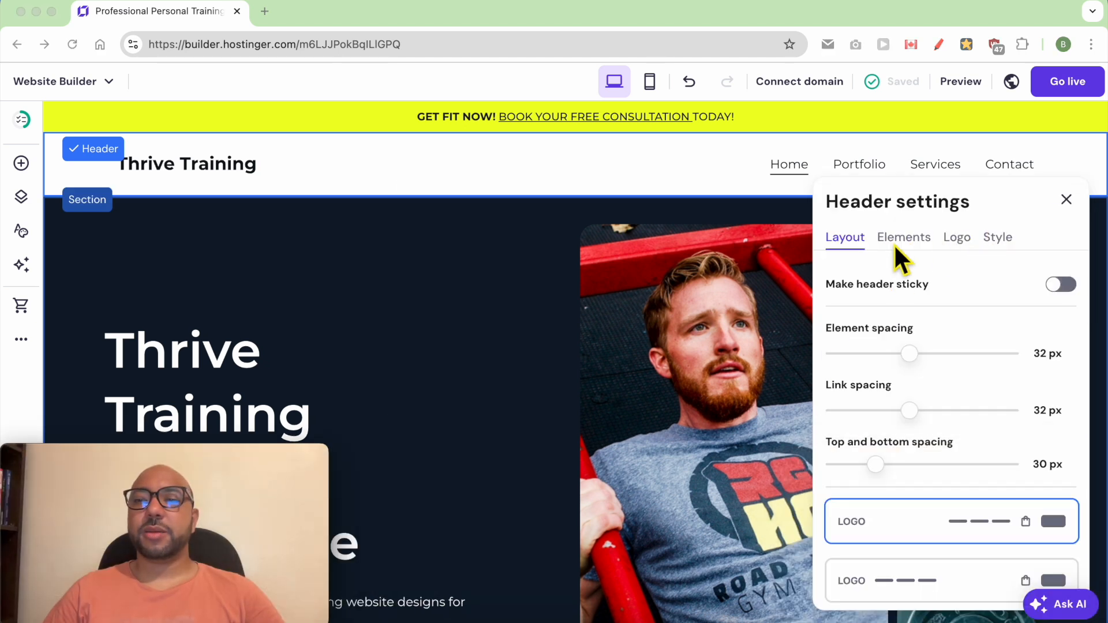
click(855, 243)
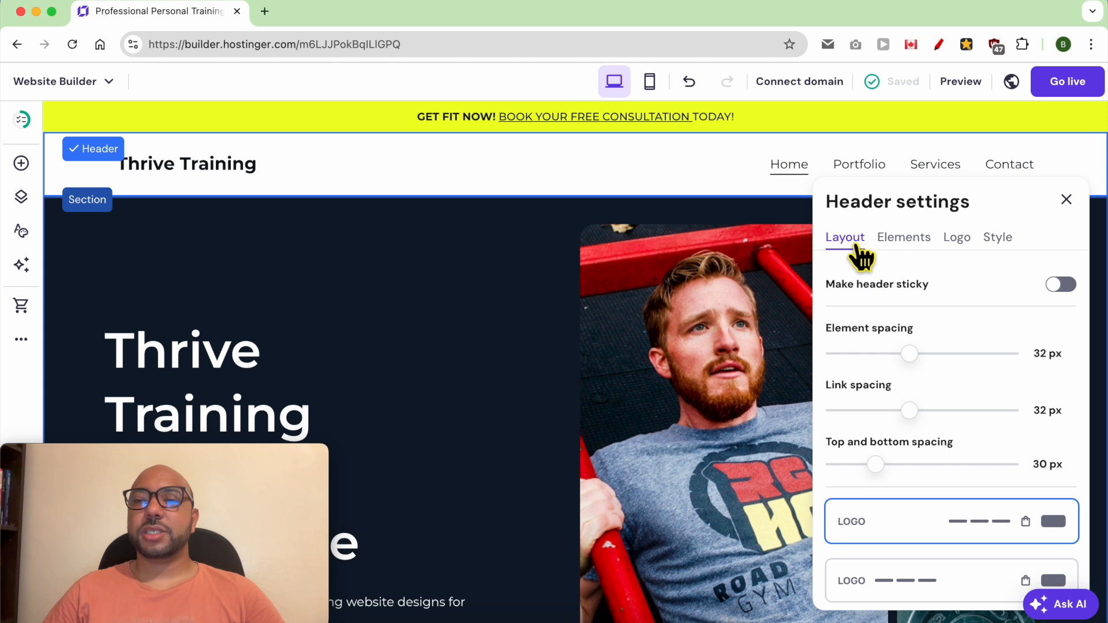
click(1063, 288)
click(1063, 288)
mouse_move(910, 423)
mouse_down()
mouse_move(951, 421)
mouse_move(895, 425)
mouse_move(932, 425)
mouse_move(918, 426)
mouse_up()
mouse_move(890, 477)
mouse_down()
mouse_move(957, 477)
mouse_move(888, 477)
mouse_up()
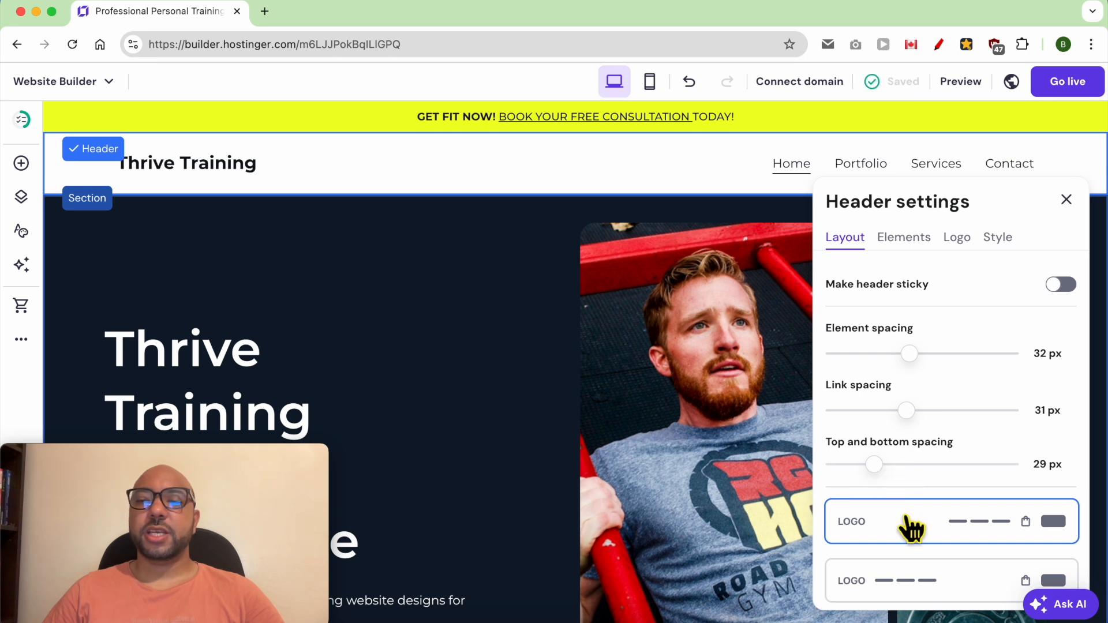
Step: Choose the header layout with the links before a centred logo, and show the social icons and a button
scroll(909, 521, down, 5)
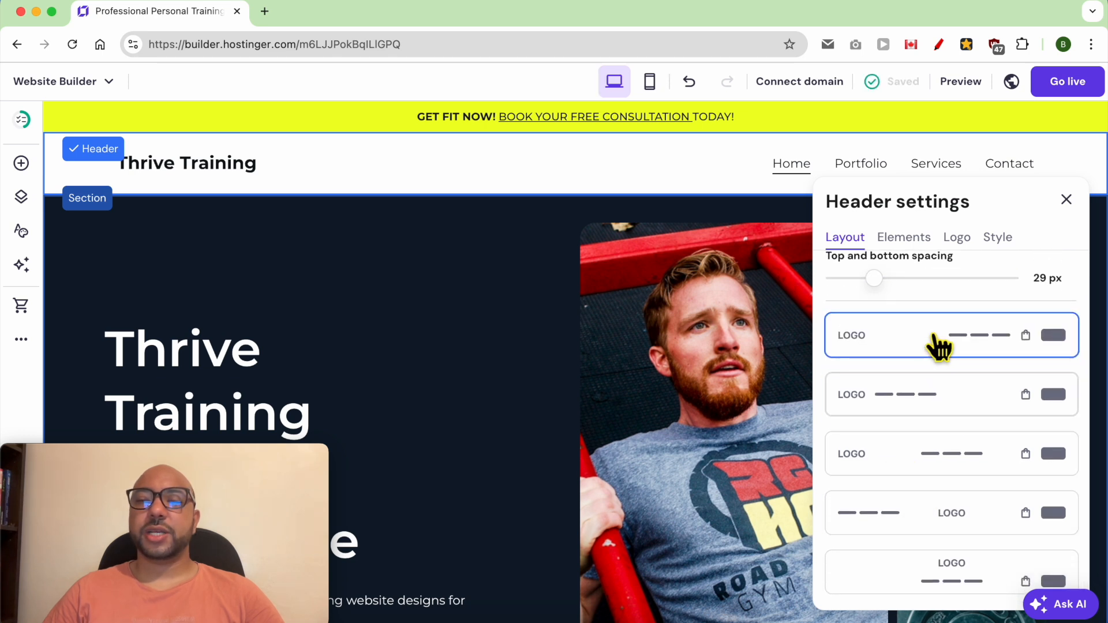
click(957, 522)
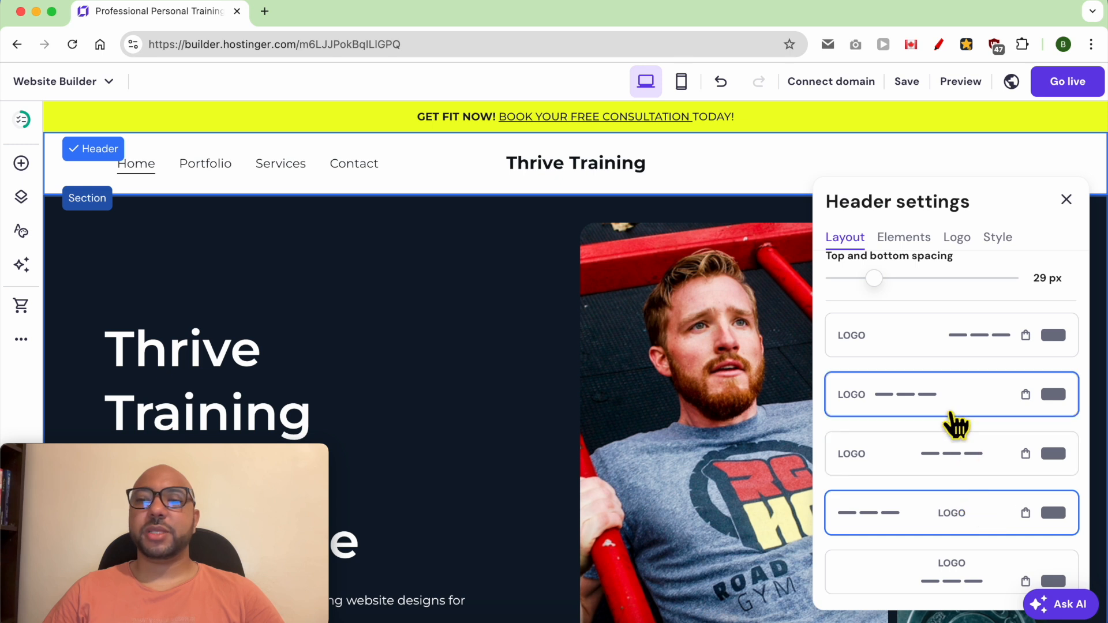
click(907, 239)
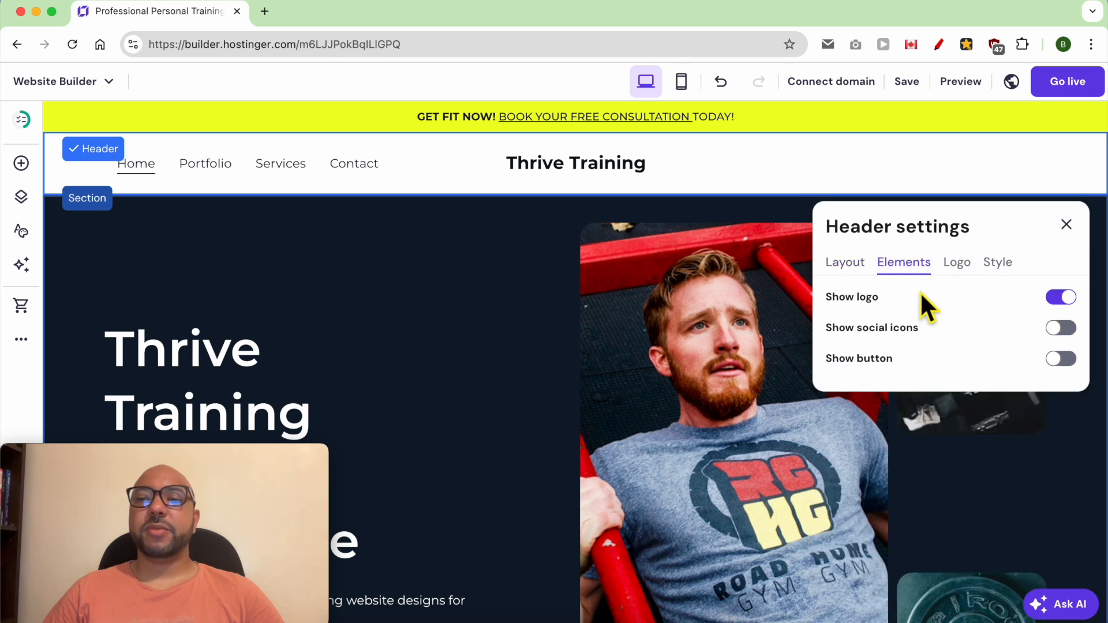
click(1065, 300)
click(1064, 300)
click(1062, 329)
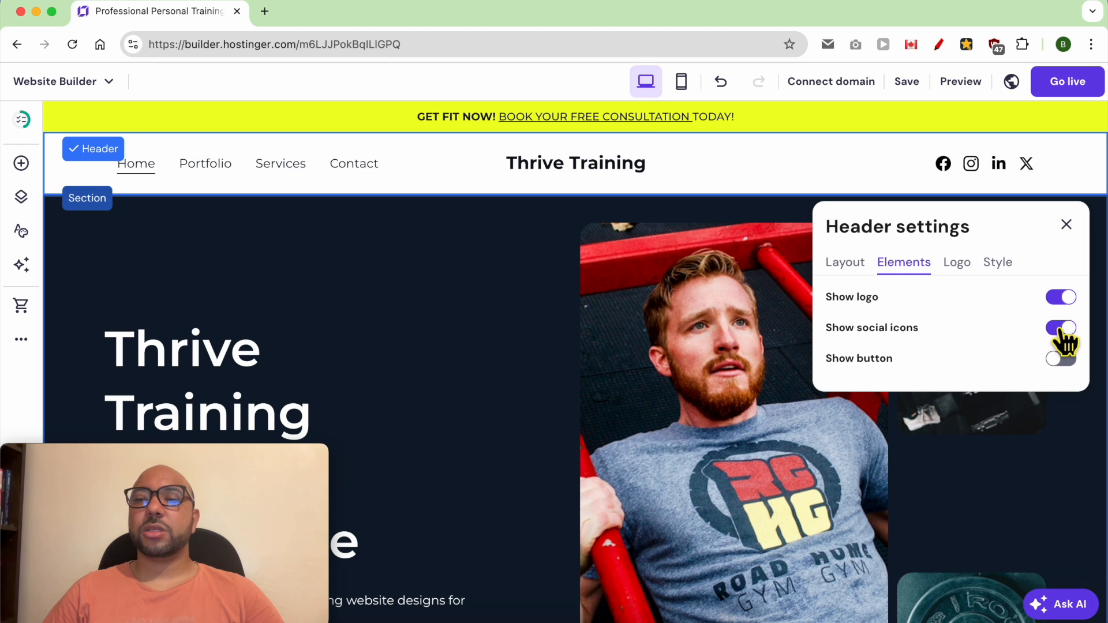
click(1062, 358)
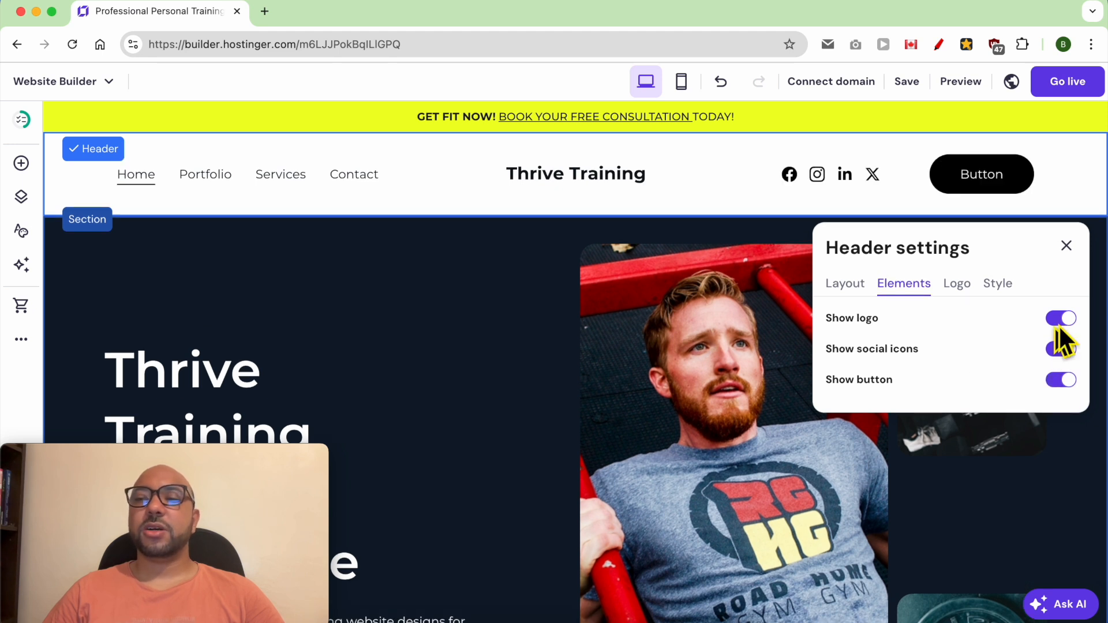
Step: Try the transparent header option and a reddish header background, and restore the background to white #ffffff
click(957, 285)
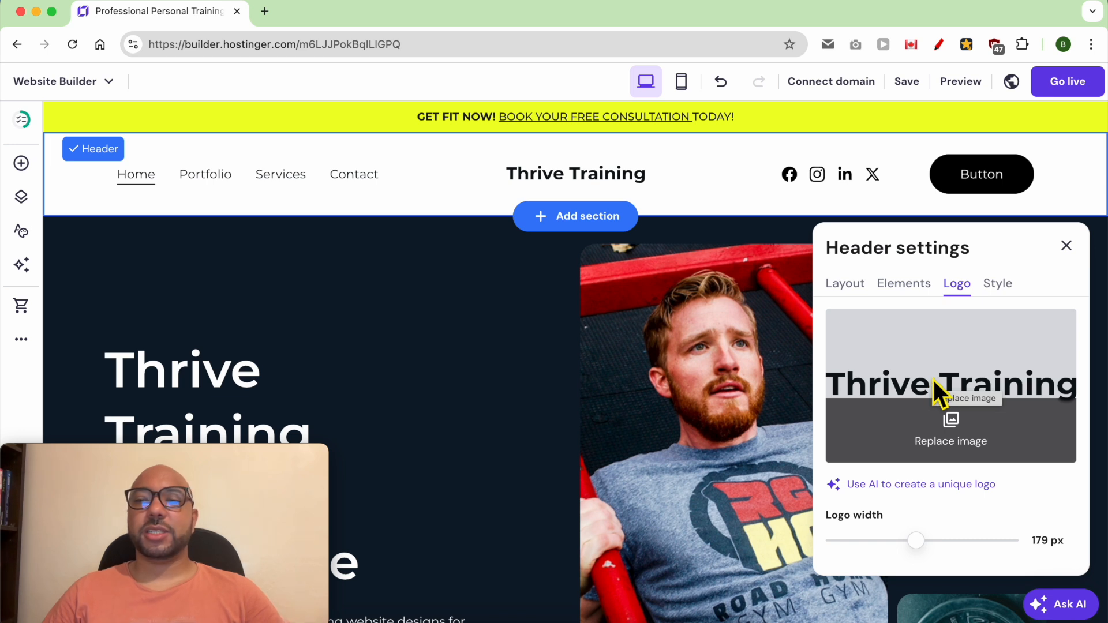
click(999, 283)
click(958, 330)
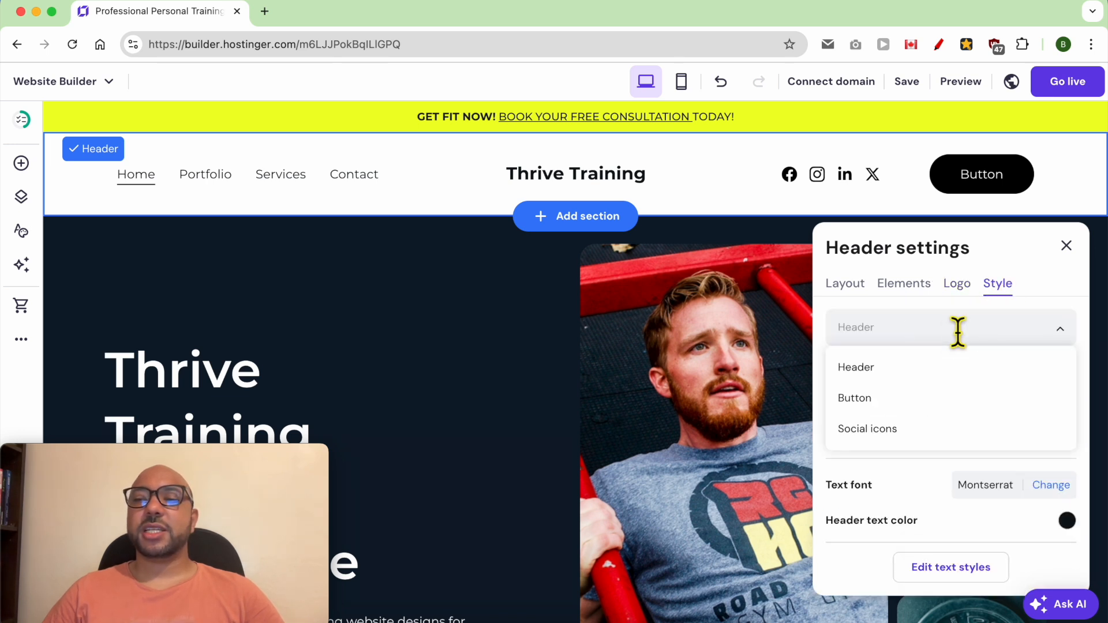
click(891, 370)
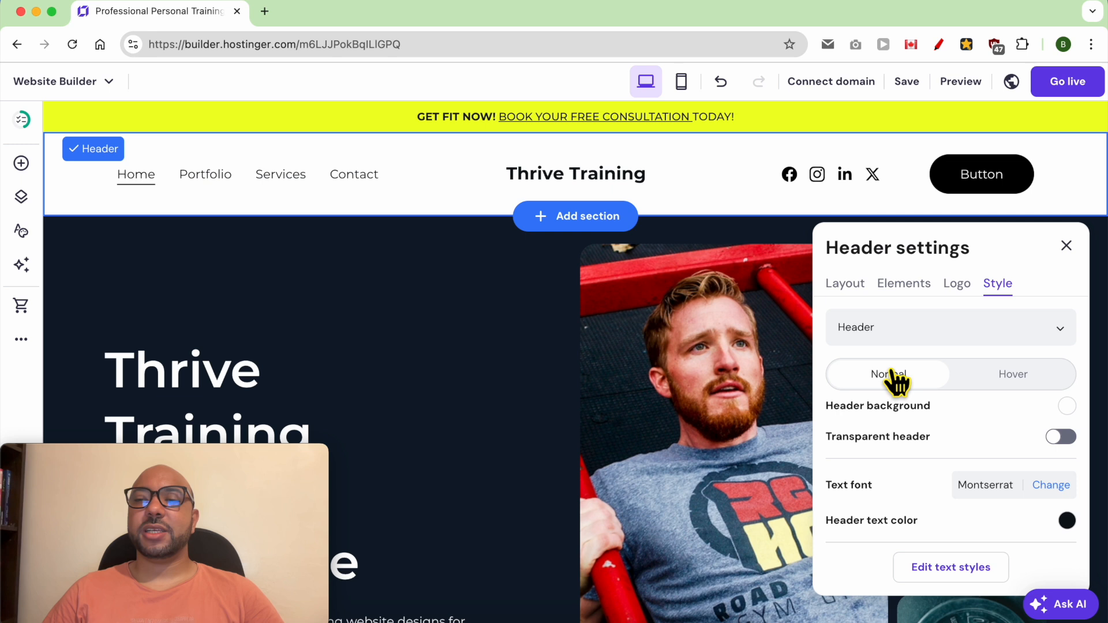
click(1063, 437)
click(1063, 437)
click(1067, 405)
click(711, 395)
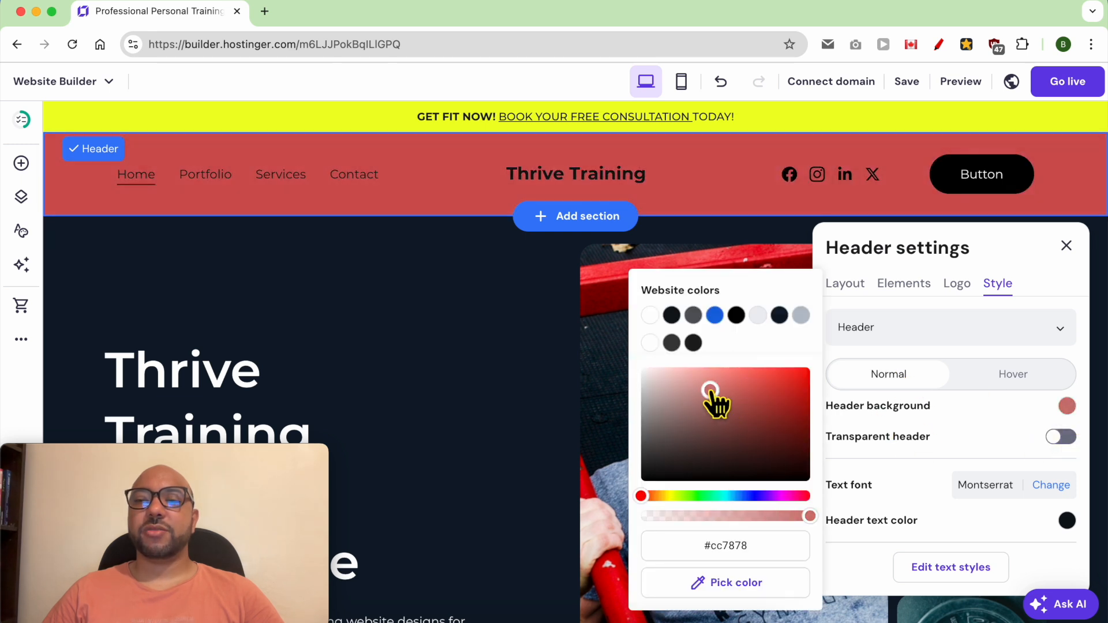
click(699, 383)
click(649, 315)
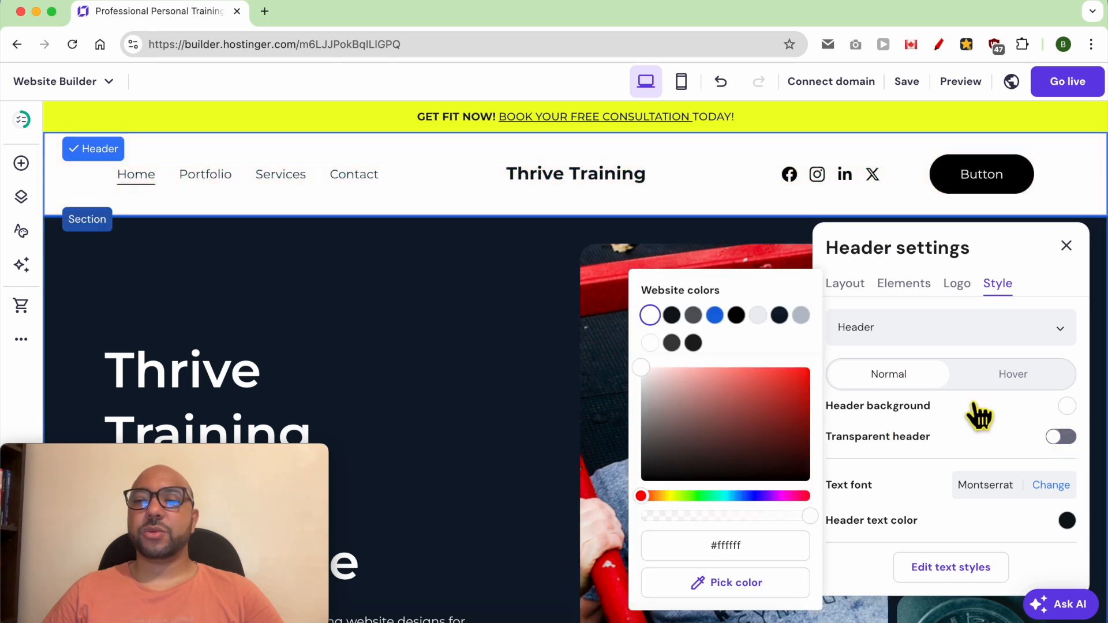
click(934, 468)
scroll(924, 477, down, 1)
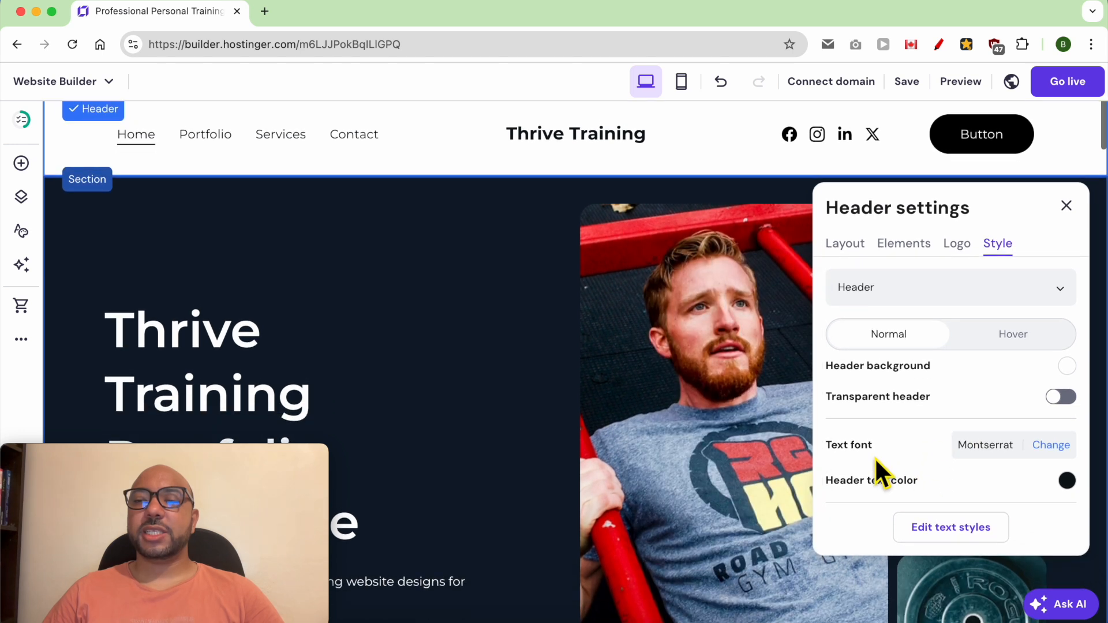
scroll(875, 456, up, 1)
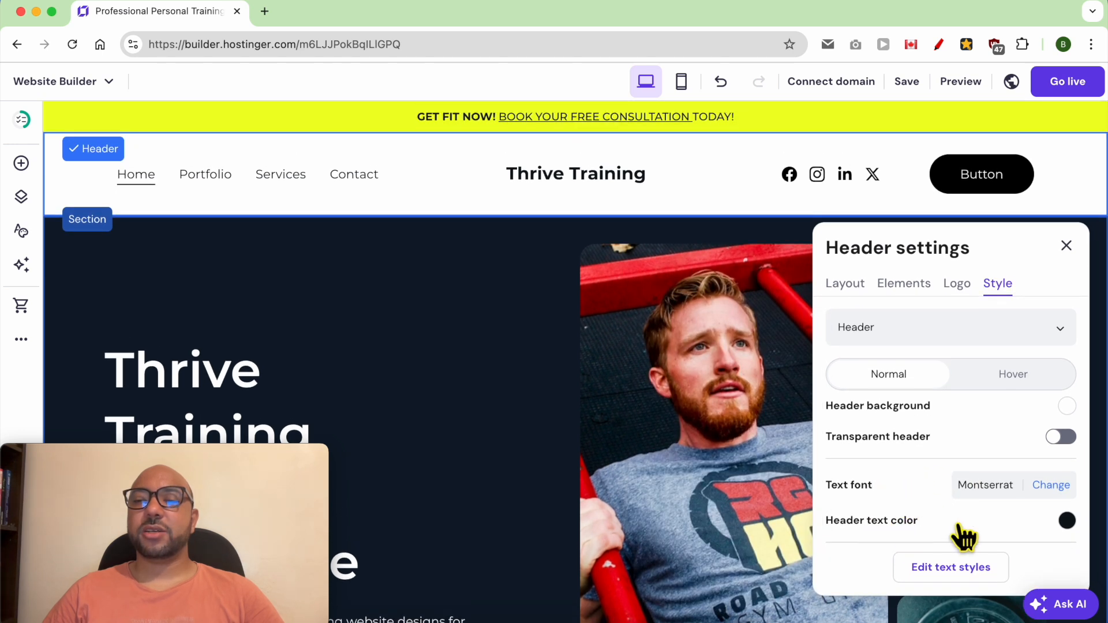
Step: Set the header text color to dark navy #1a232e
click(1067, 521)
mouse_move(721, 444)
mouse_down()
mouse_move(733, 420)
mouse_move(773, 401)
mouse_move(748, 450)
mouse_move(720, 471)
mouse_up()
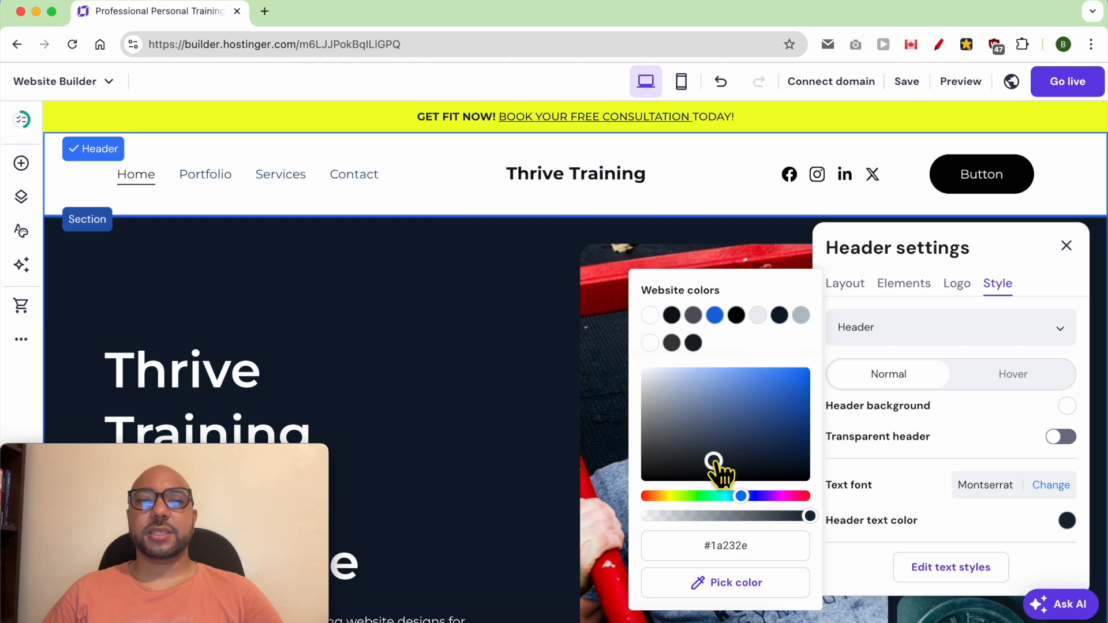
click(965, 463)
Step: Set the header button's text to "Book your Session" and its link type to Section
click(940, 338)
click(886, 400)
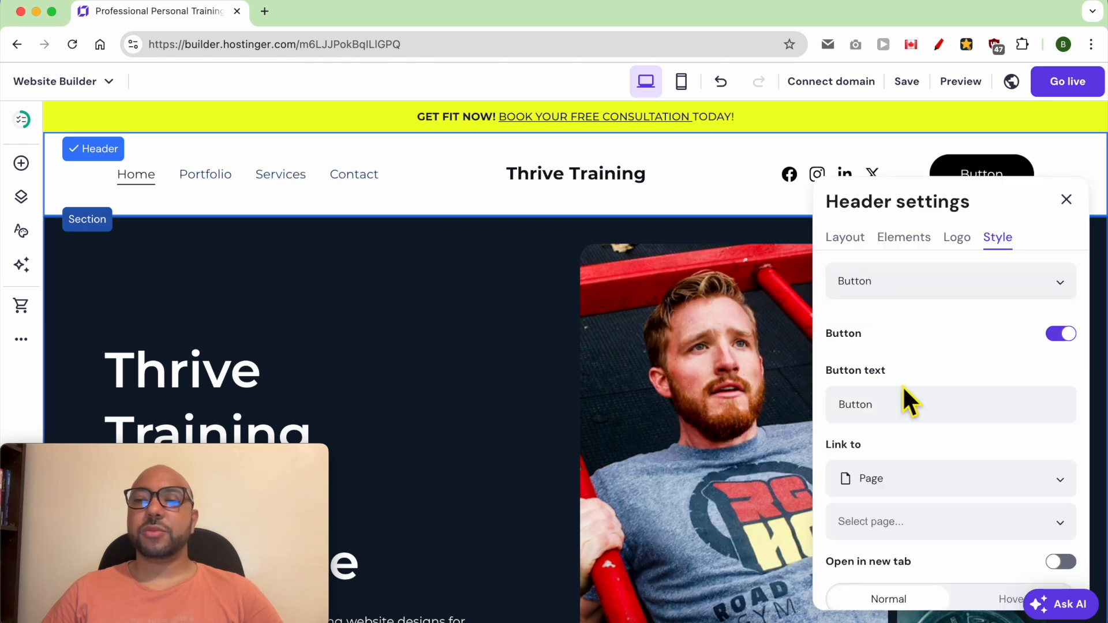
click(946, 418)
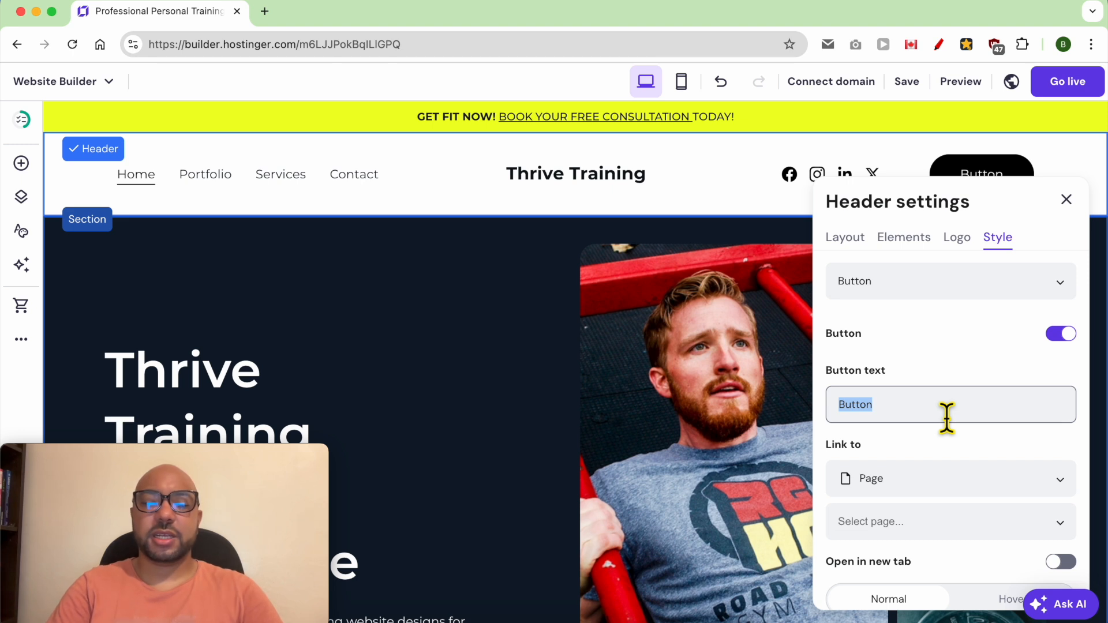
text(Book )
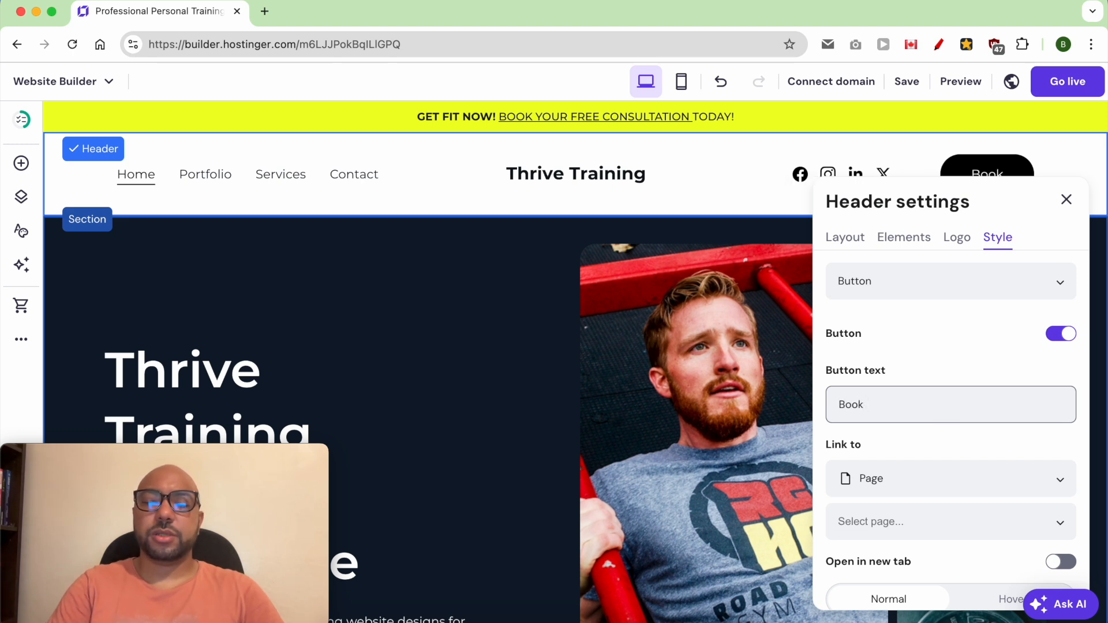
text(your Session)
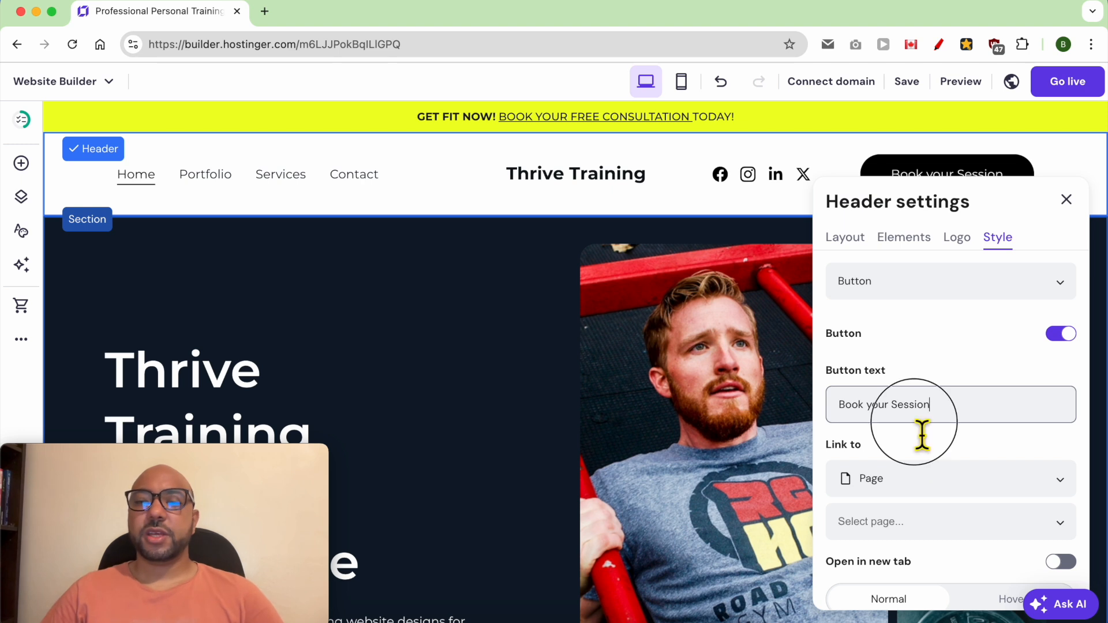
click(895, 476)
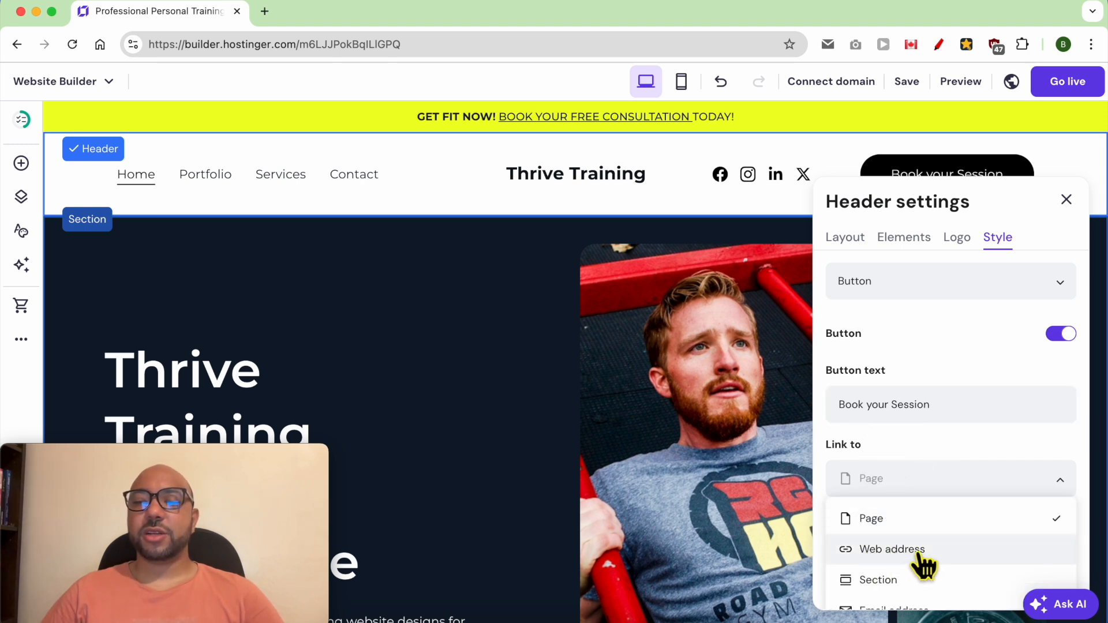
click(878, 580)
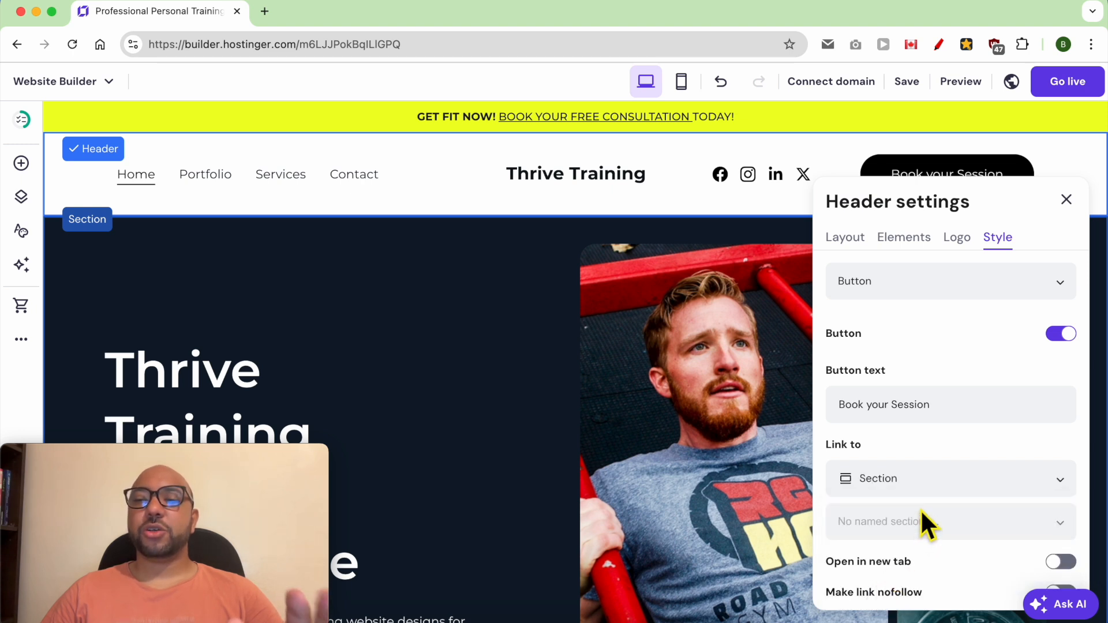
Step: Set the header button's normal fill color to amber #ffc001
scroll(934, 516, down, 2)
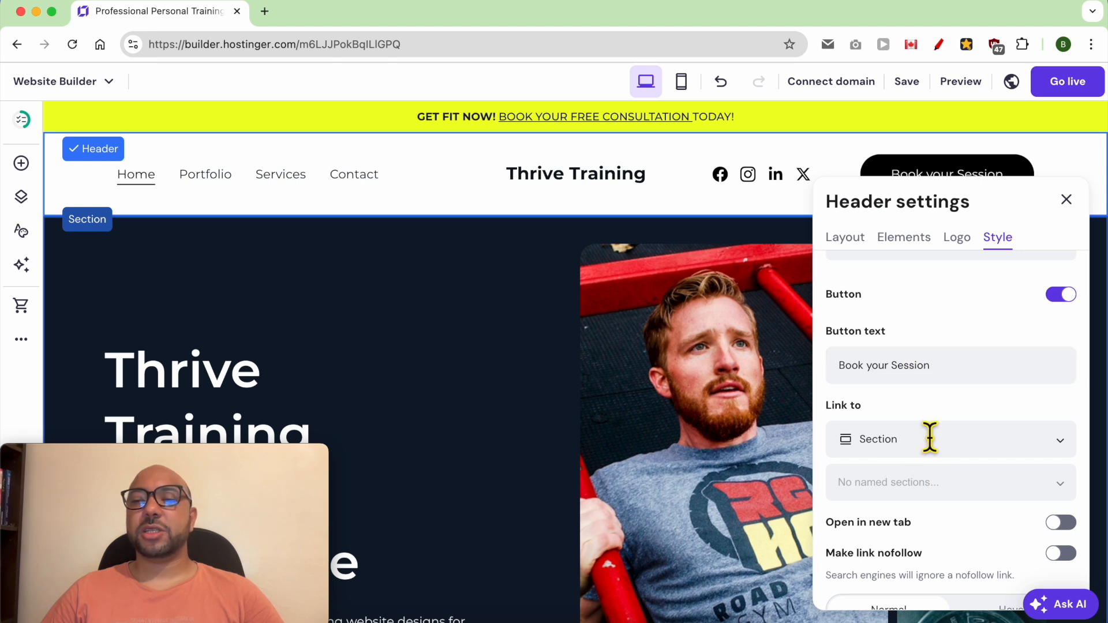
scroll(975, 519, down, 1)
scroll(969, 507, down, 6)
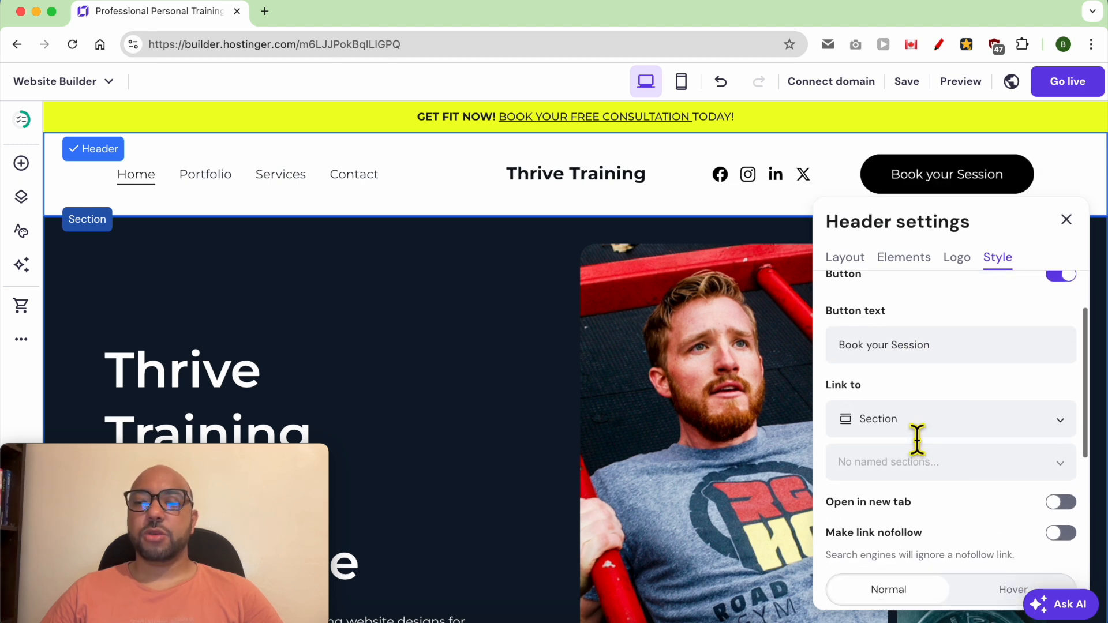
scroll(918, 441, down, 1)
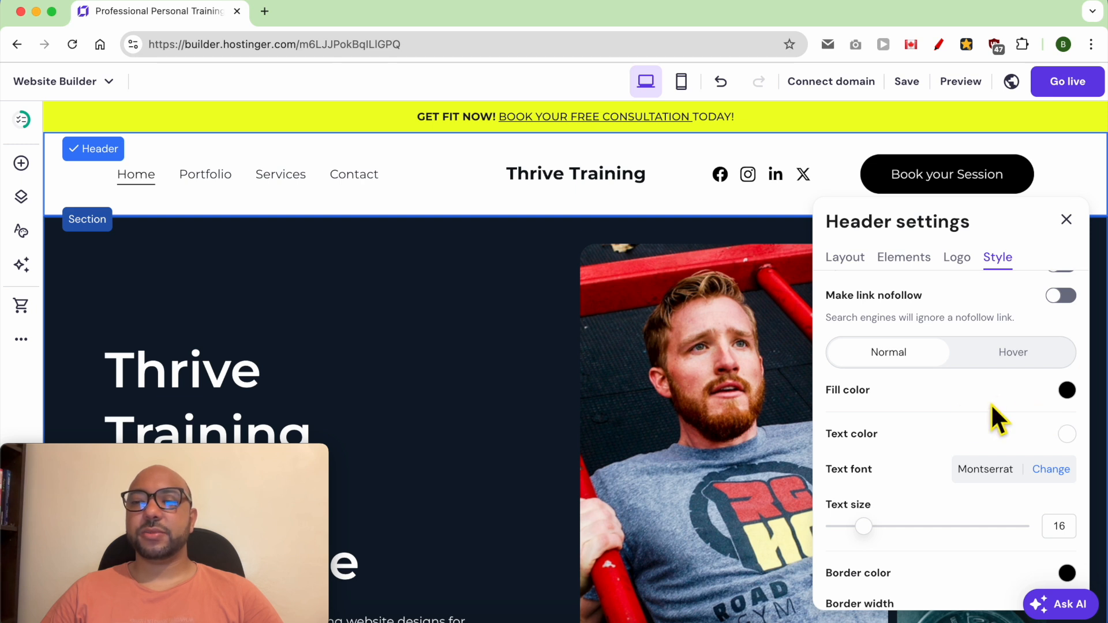
click(1066, 390)
drag(981, 371, 1015, 374)
click(949, 431)
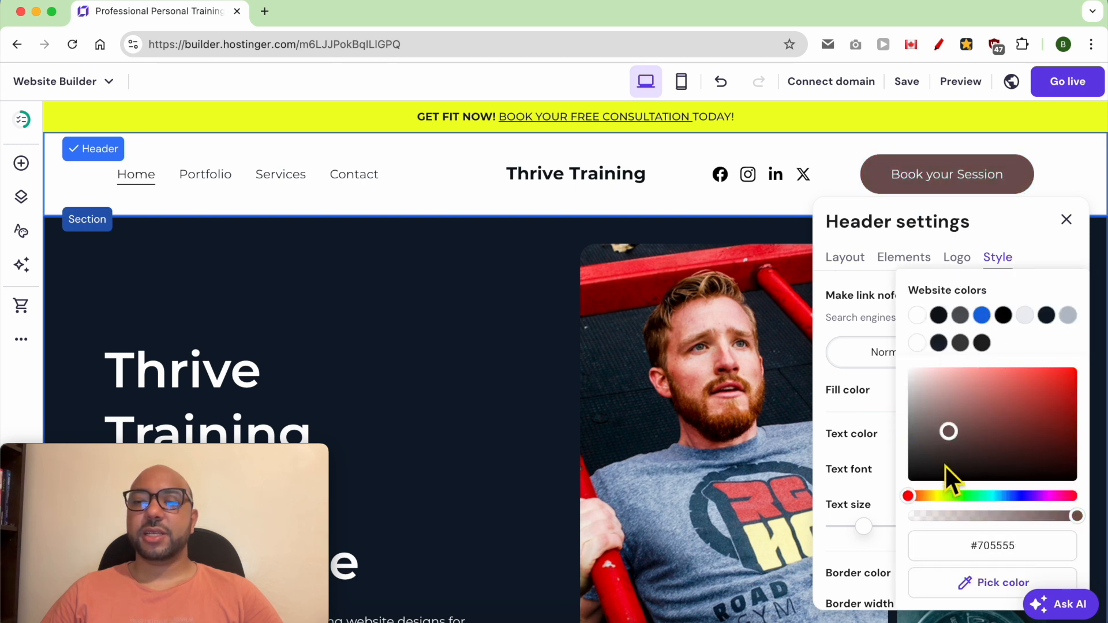
click(930, 496)
drag(948, 434, 1078, 367)
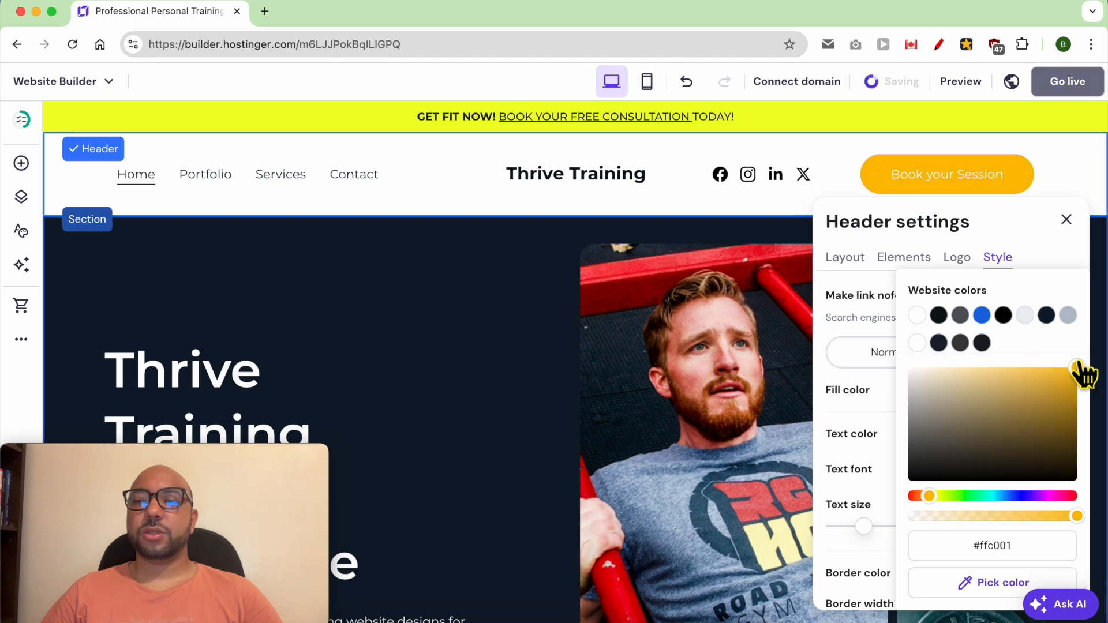
click(893, 470)
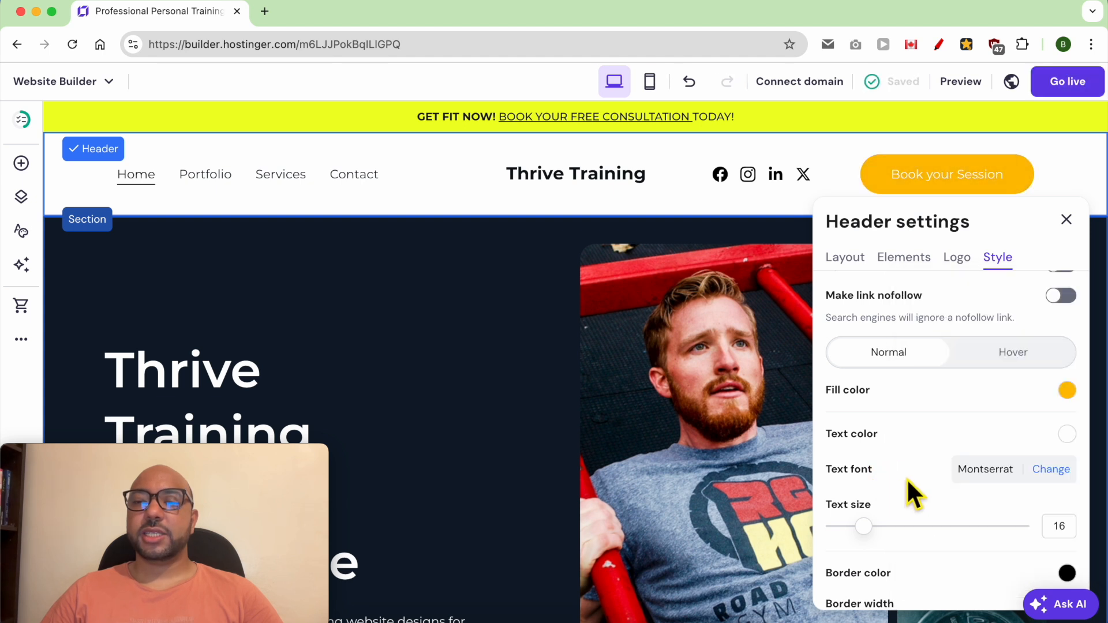
Step: Set the header button's text color to black #000000 and its text size to 18
click(1067, 435)
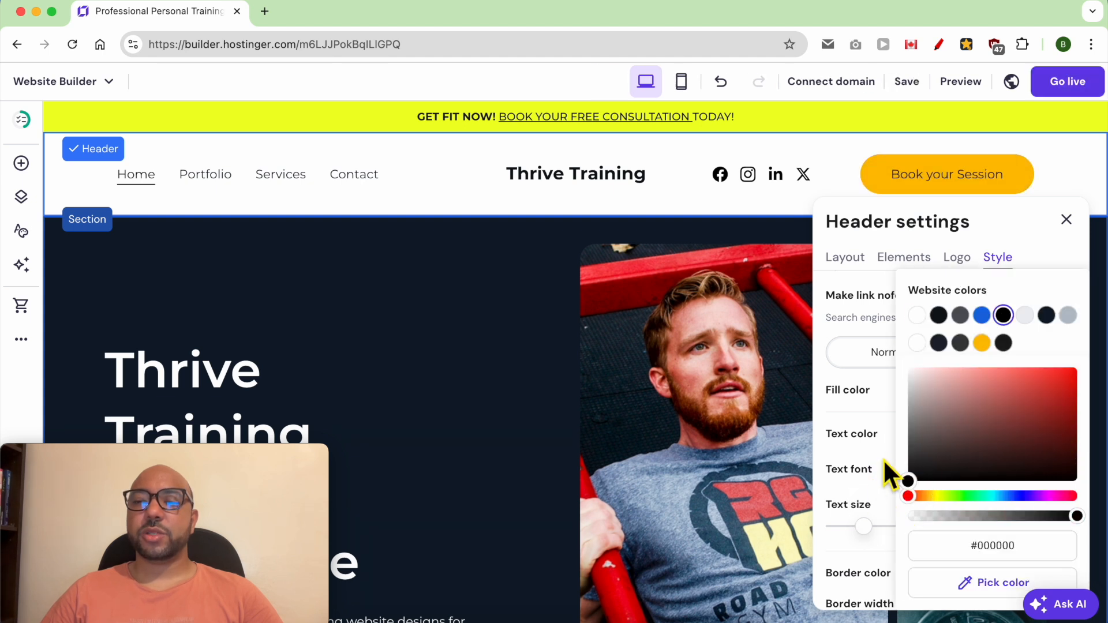
click(879, 418)
scroll(909, 490, down, 3)
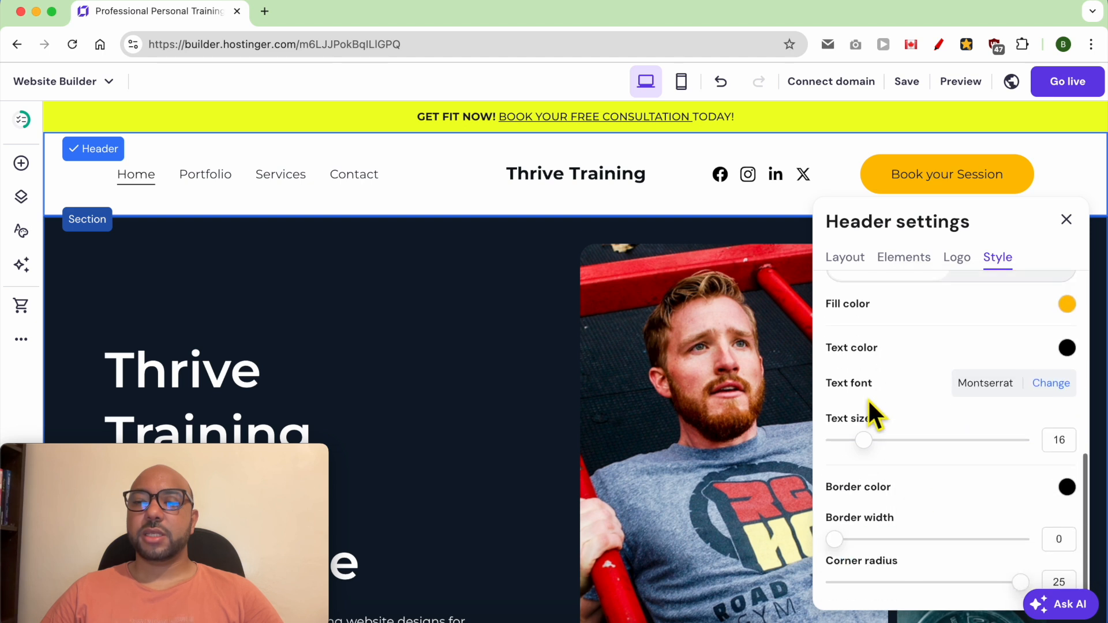
mouse_move(878, 437)
mouse_down()
mouse_move(875, 447)
mouse_move(900, 448)
mouse_move(889, 450)
mouse_up()
scroll(900, 459, down, 1)
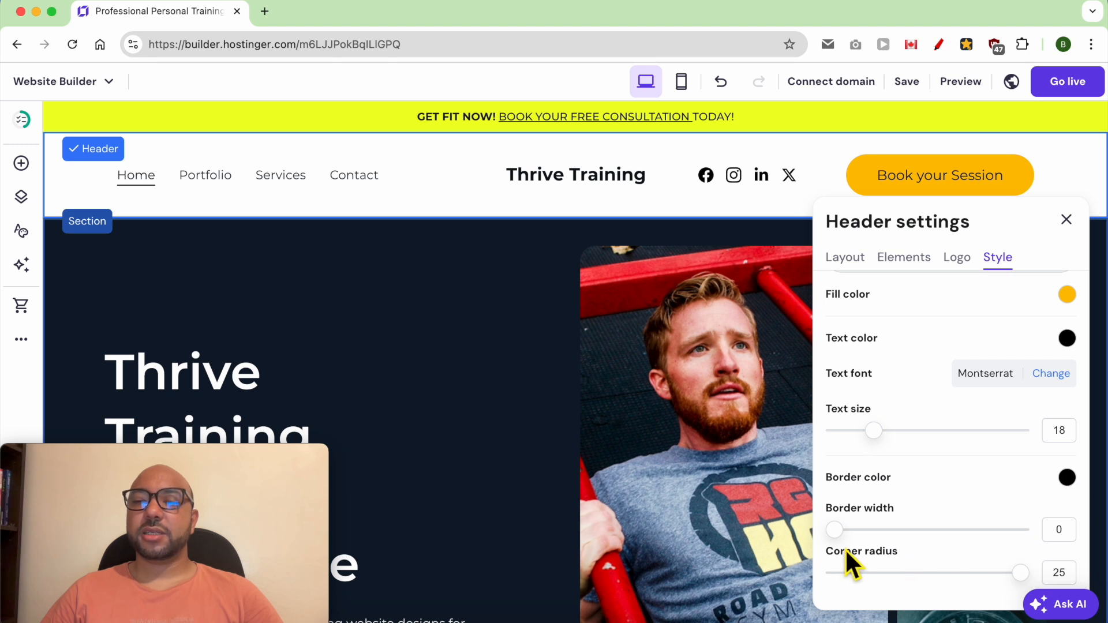
Step: Set the header button's border width to 2 and its corner radius to 25, with black #000000 as the border color
drag(855, 541, 878, 543)
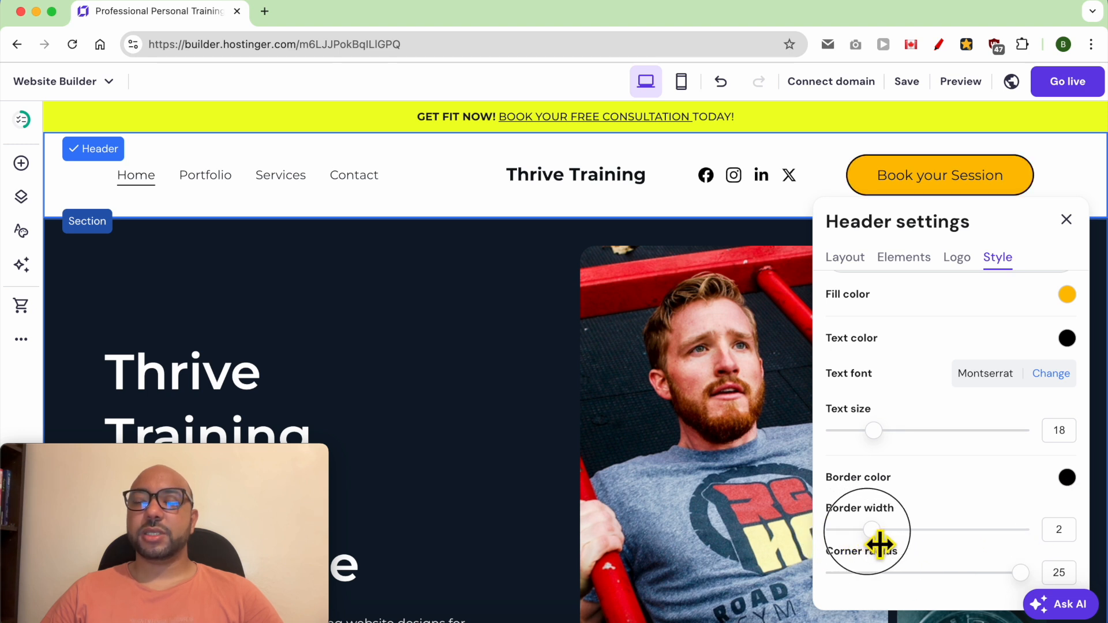
drag(1006, 574, 1022, 590)
click(944, 479)
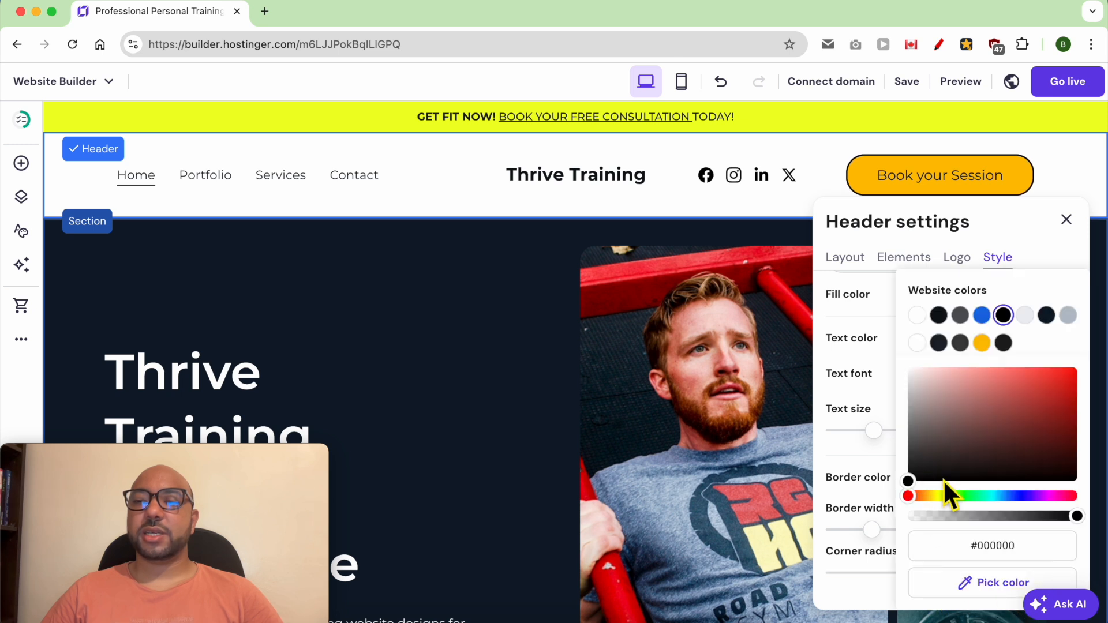
click(993, 224)
Step: Switch the header style settings to the social icons and examine the options for the Facebook link and adding new links
scroll(981, 271, up, 2)
click(962, 303)
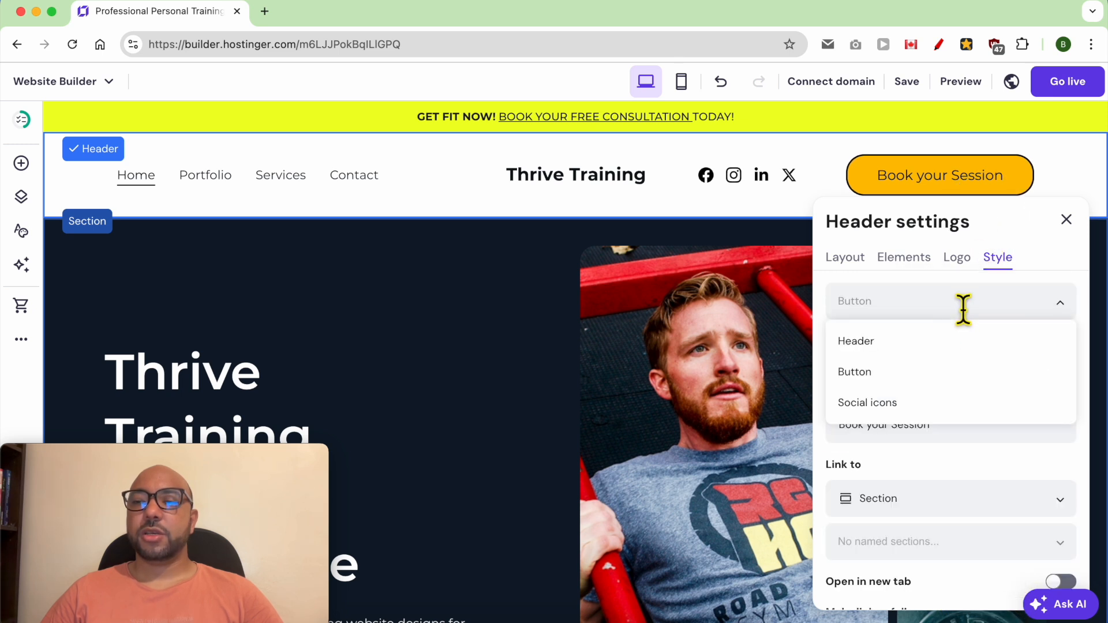
click(882, 399)
scroll(989, 432, down, 4)
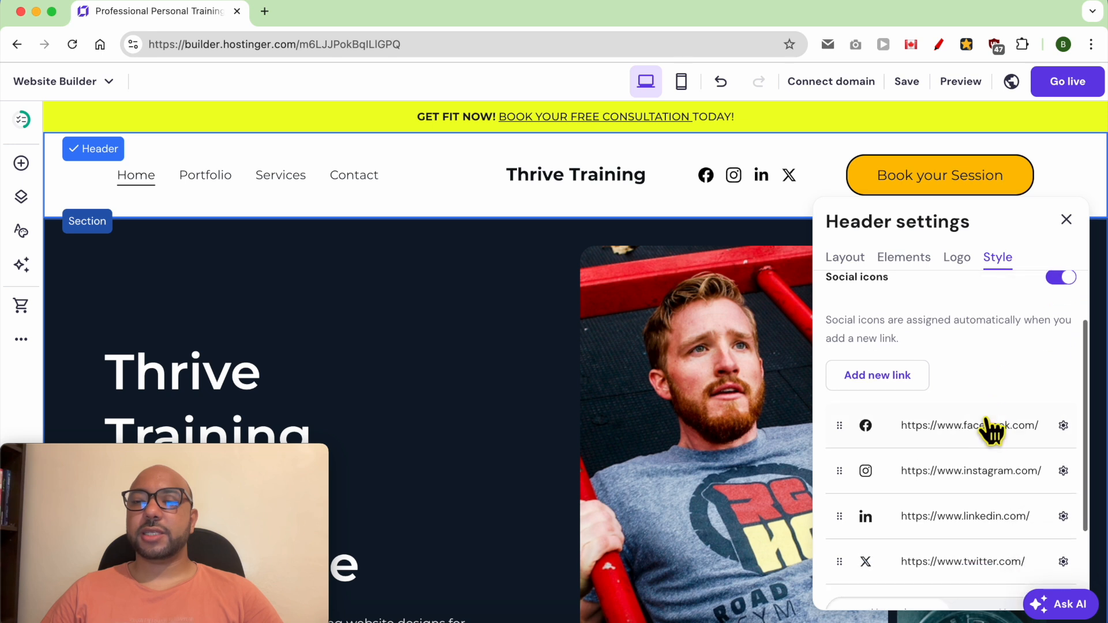
click(1063, 382)
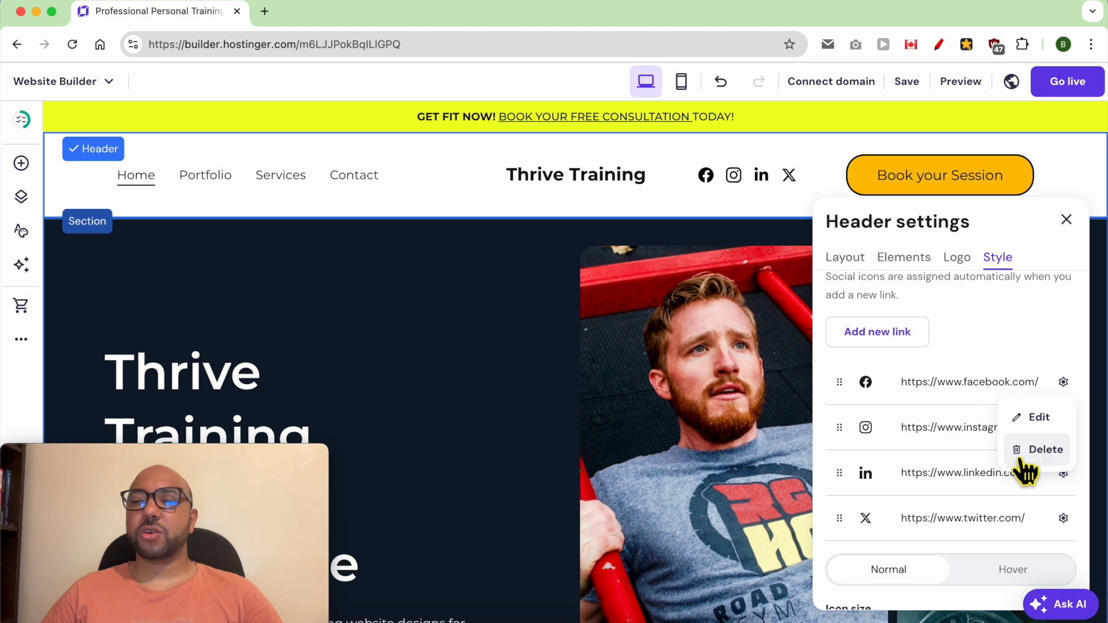
click(941, 325)
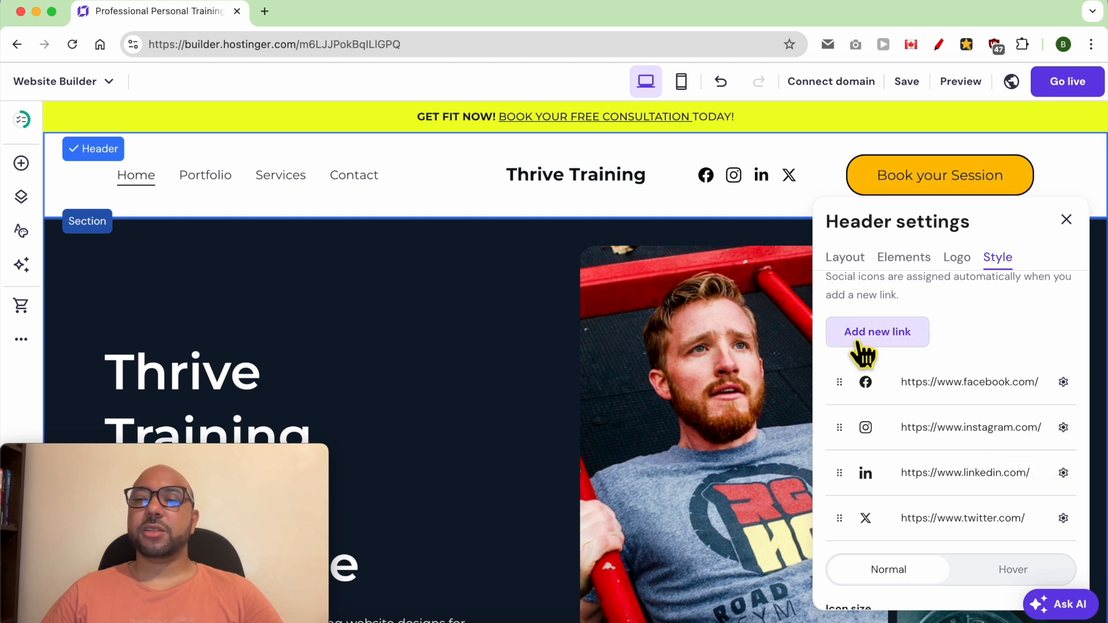
Step: Make the header's social icons slightly smaller, set their normal icon color to black, and close the header settings
scroll(996, 467, down, 3)
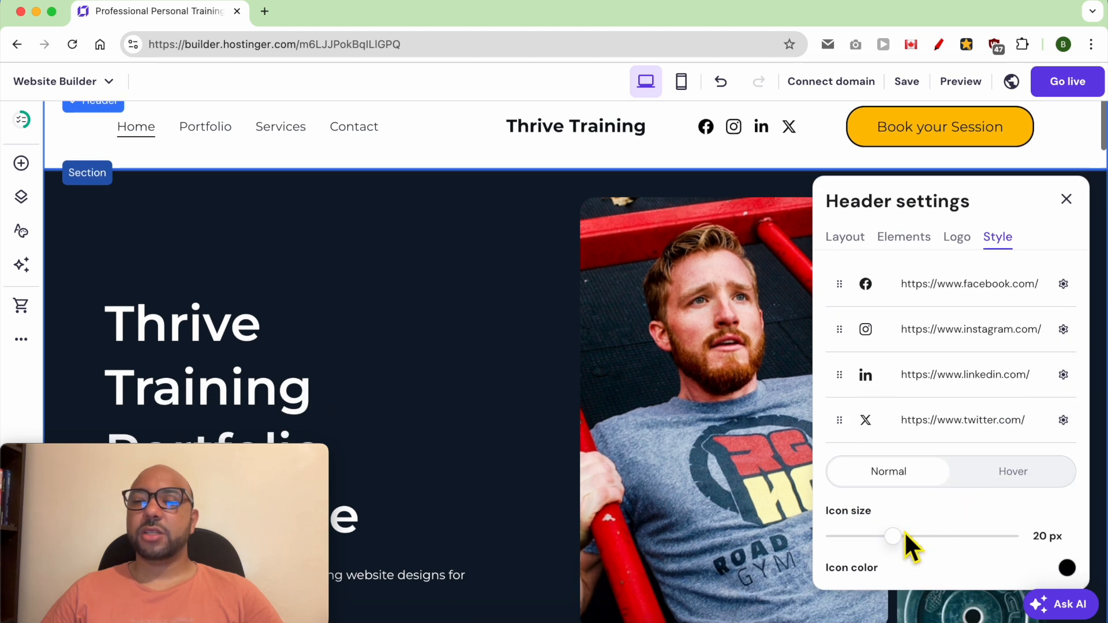
mouse_move(892, 536)
mouse_down()
mouse_move(948, 547)
mouse_move(878, 548)
mouse_up()
scroll(969, 526, down, 5)
click(1067, 363)
click(1023, 386)
scroll(771, 408, up, 4)
scroll(969, 473, down, 2)
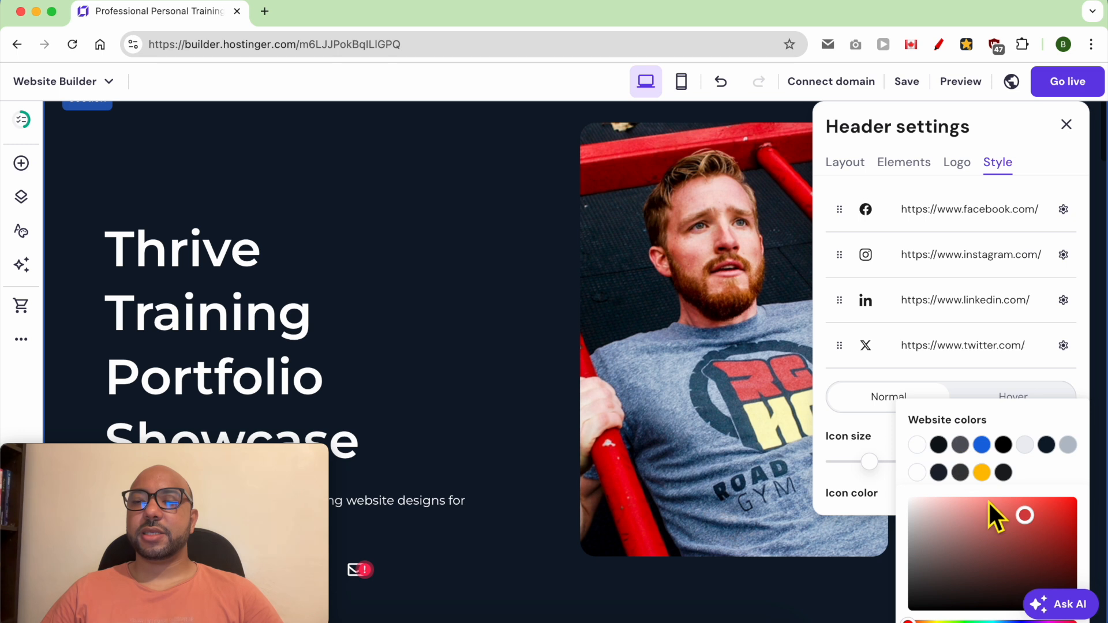
click(1003, 444)
scroll(762, 380, up, 3)
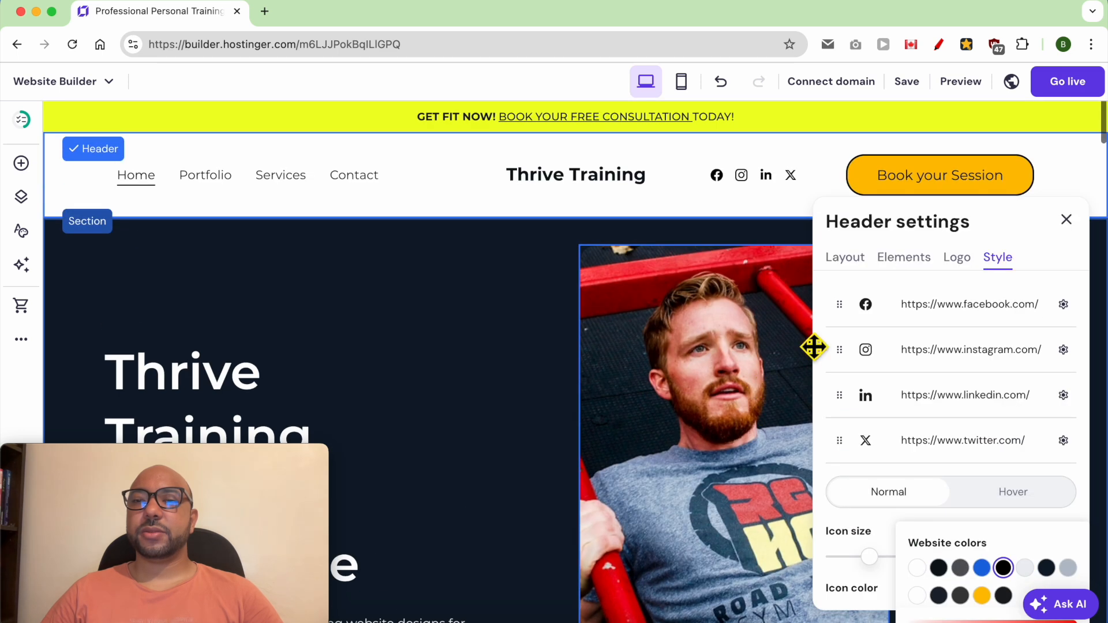
click(1071, 224)
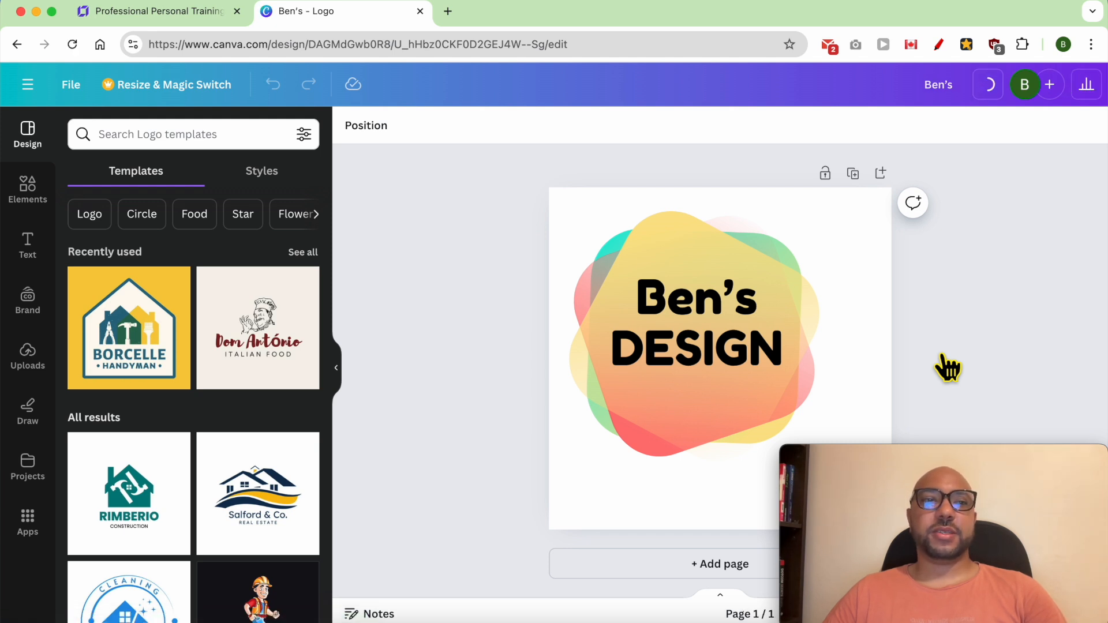
Step: Switch to Canva and create a new blank Logo design
click(29, 85)
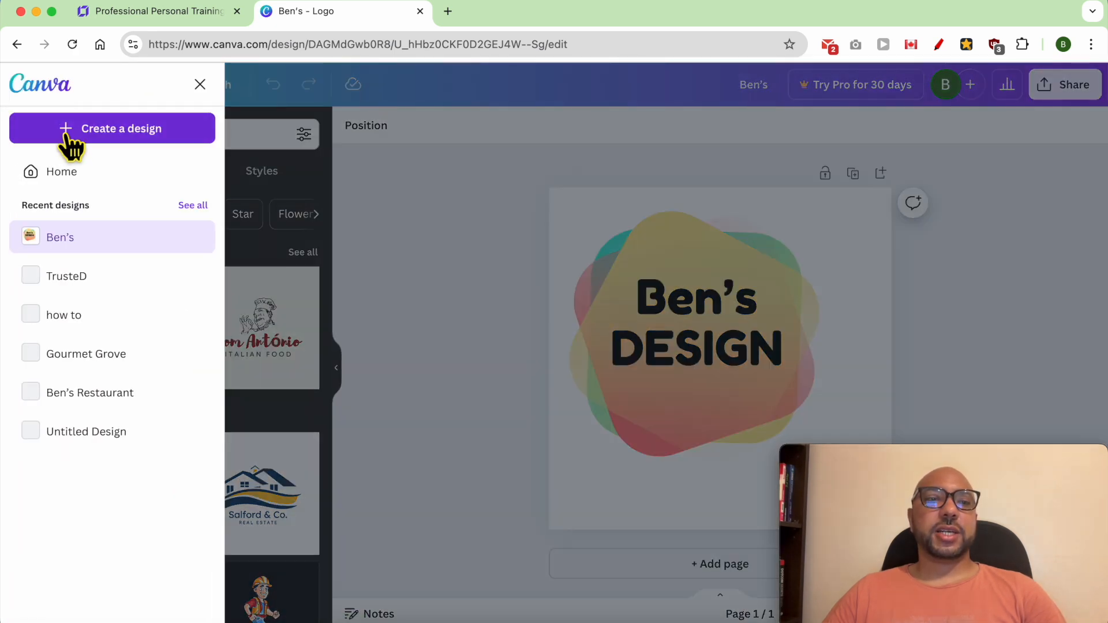
click(68, 133)
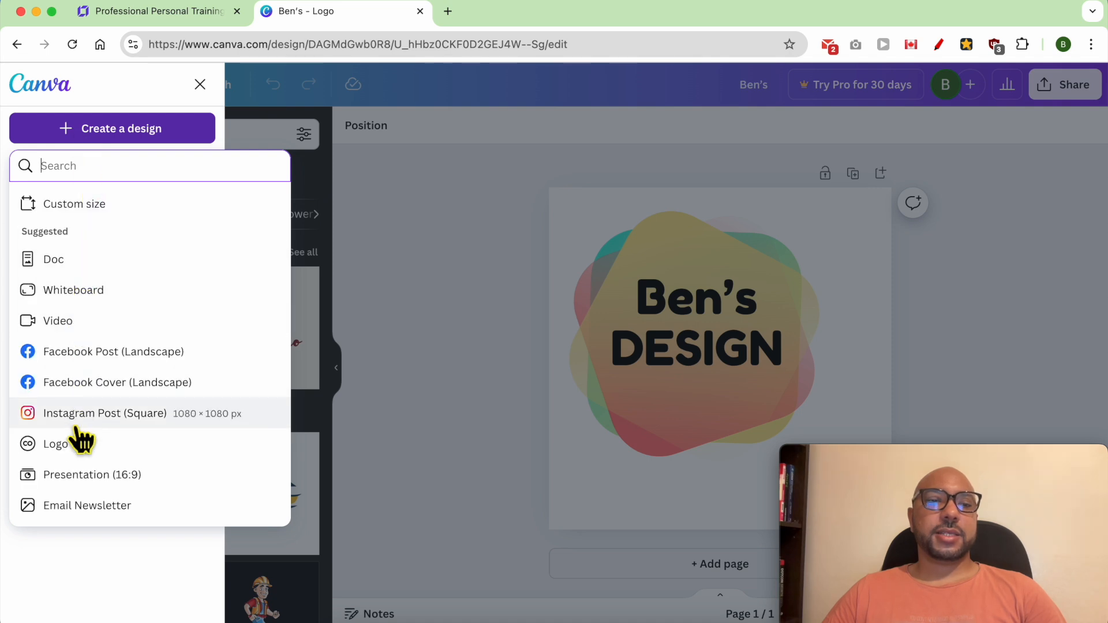
click(75, 441)
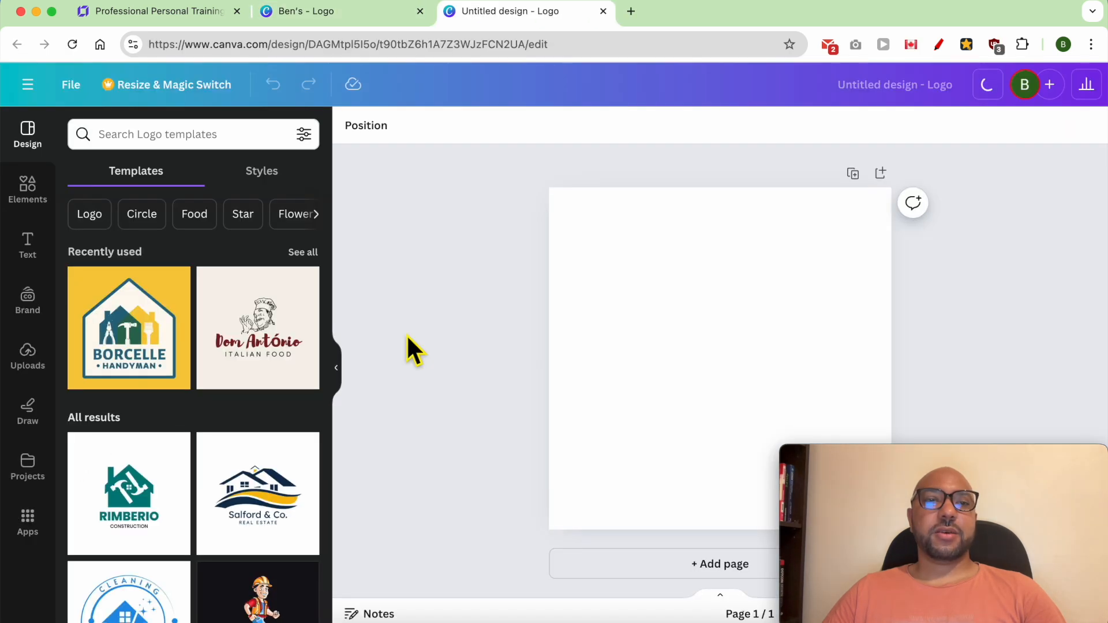
Step: Search the logo templates for "personal training" and apply the Personal Trainer Fitness Logo with the teal kettlebell and dumbbell
click(220, 143)
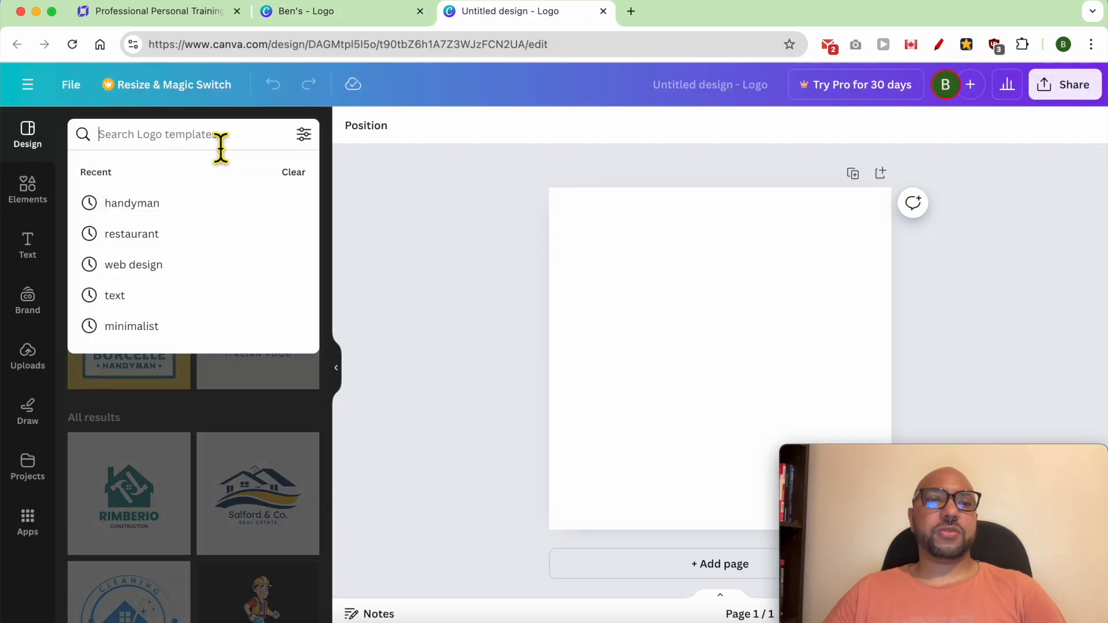
text(personal training)
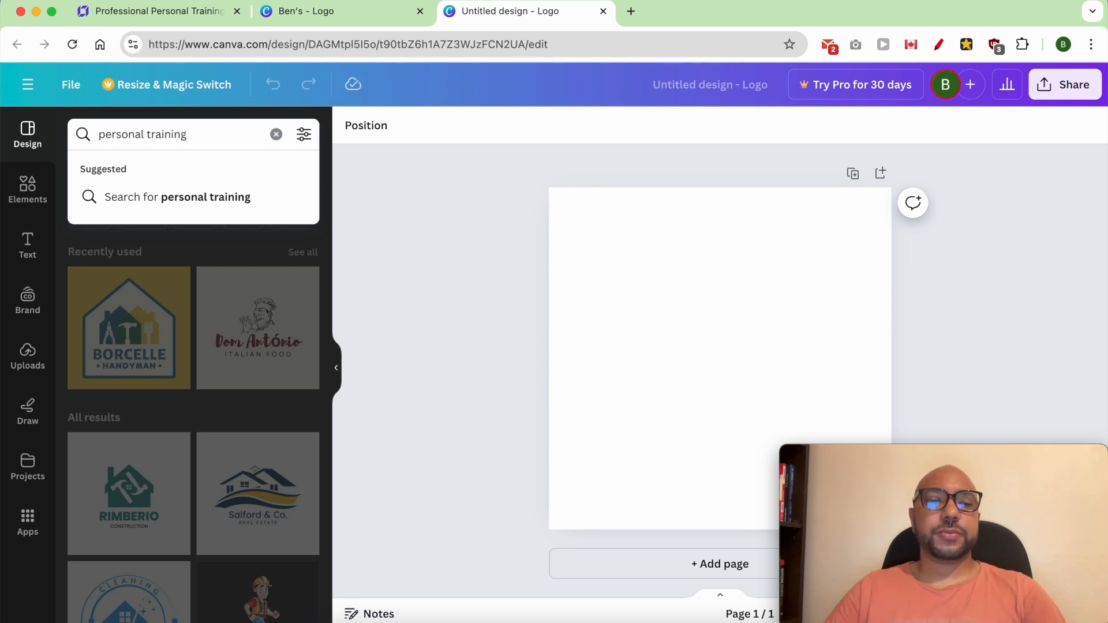
key(Return)
scroll(210, 304, down, 5)
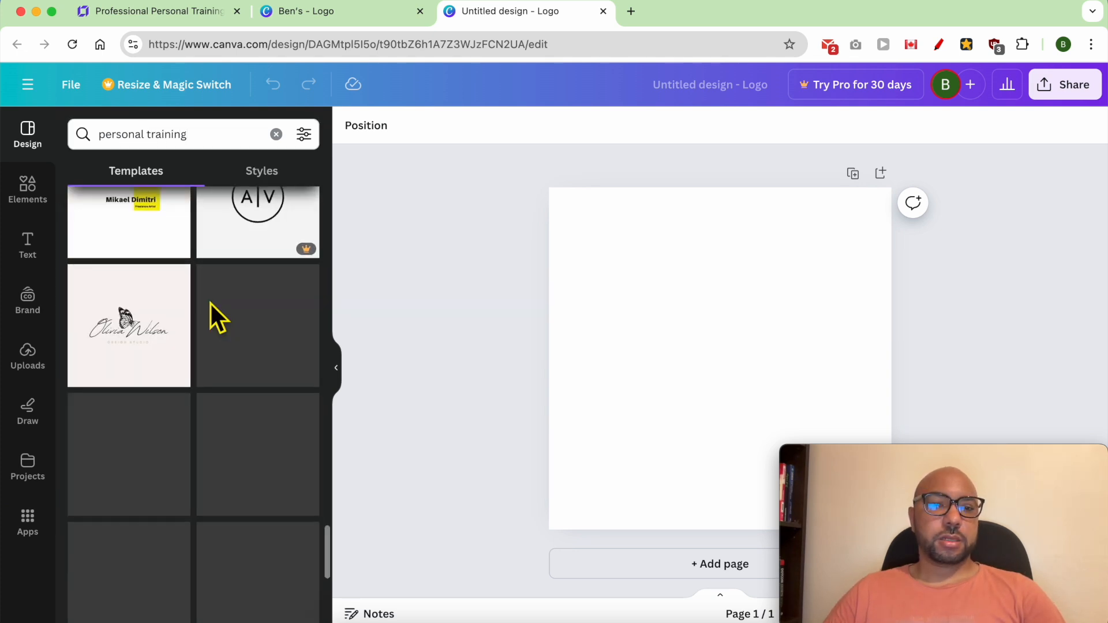
scroll(210, 304, down, 1)
scroll(217, 315, down, 5)
click(136, 320)
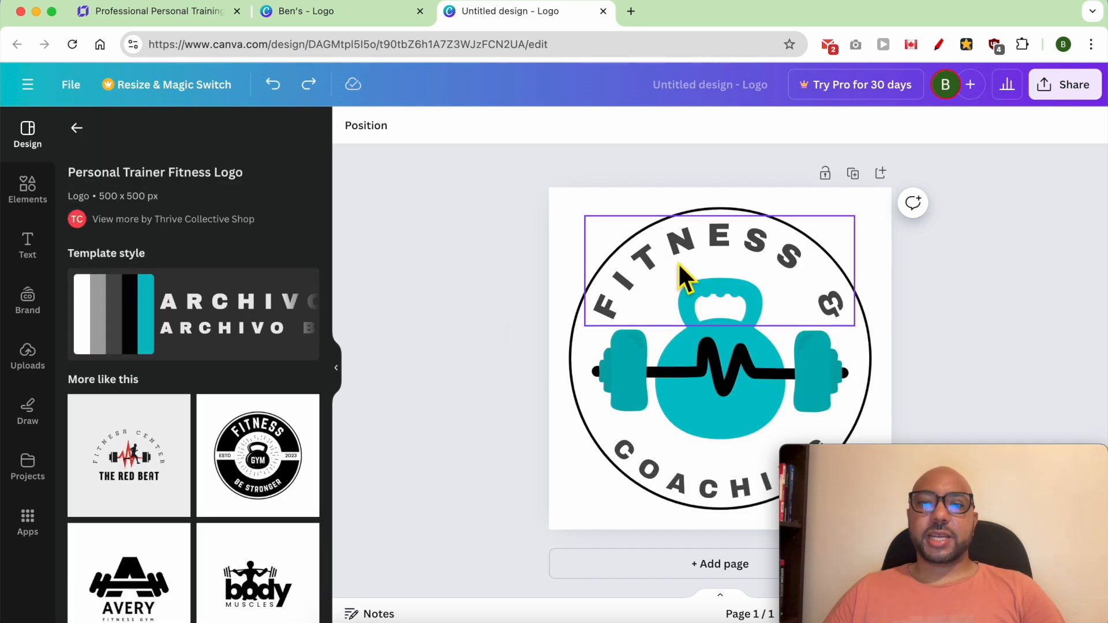
Step: Replace the logo's upper curved text with "THRIVE" and its lower curved text with "TRAINING"
double_click(688, 241)
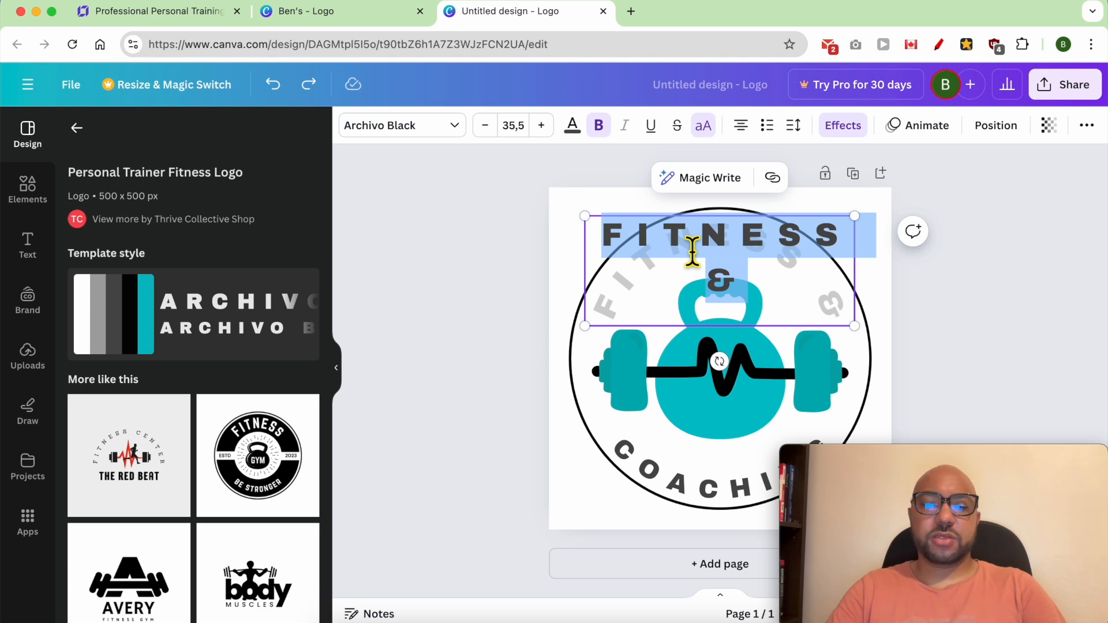
text(THRIVE)
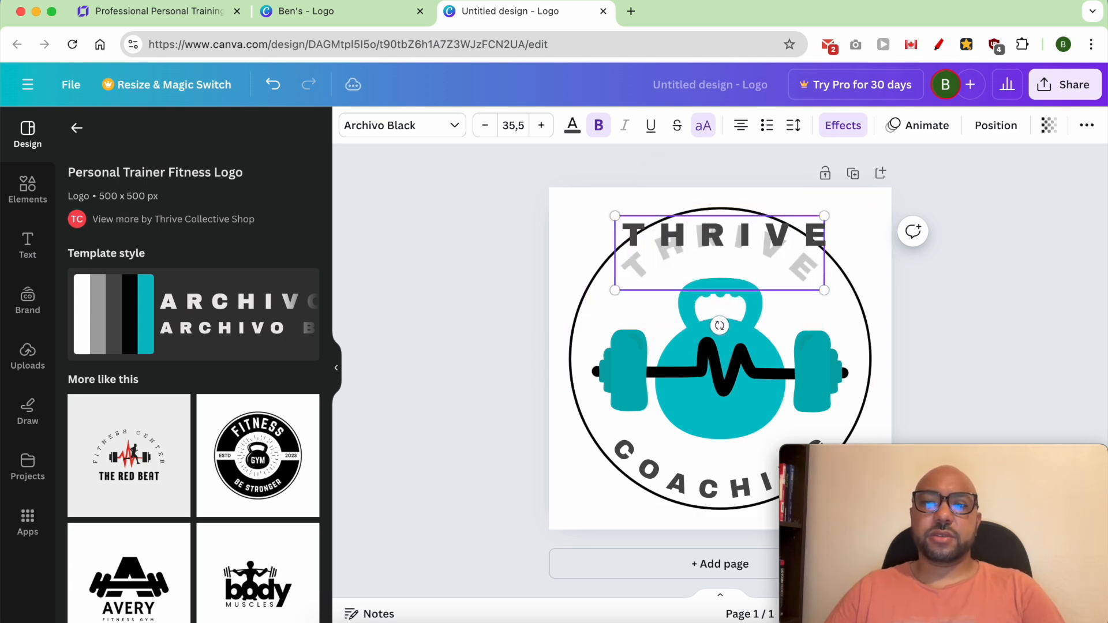
double_click(681, 473)
text(TRAINING)
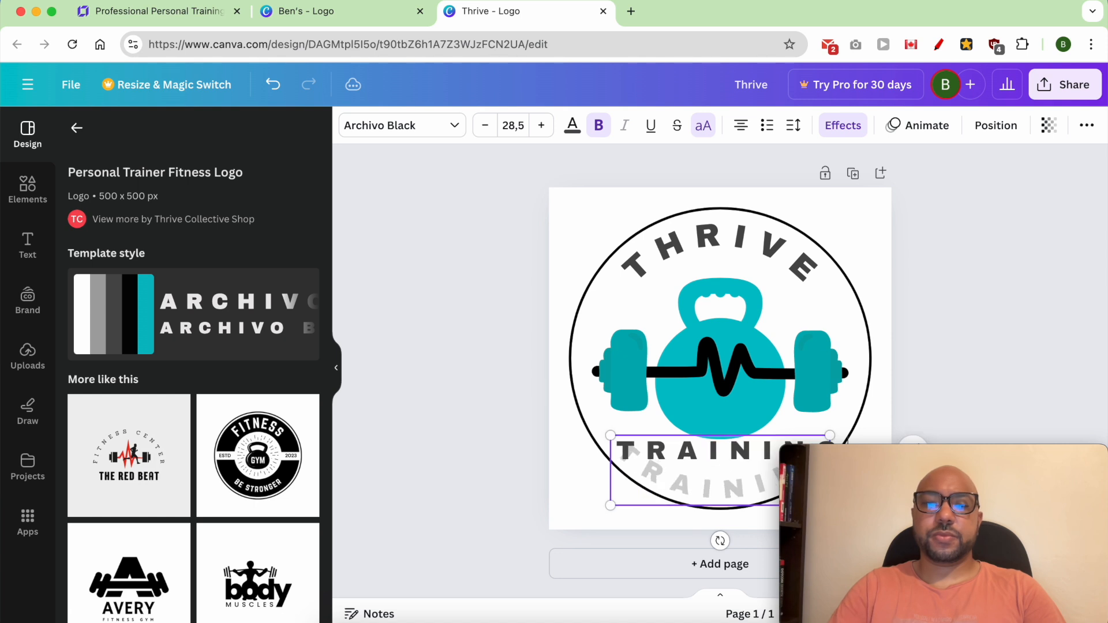
click(952, 358)
drag(893, 459, 122, 475)
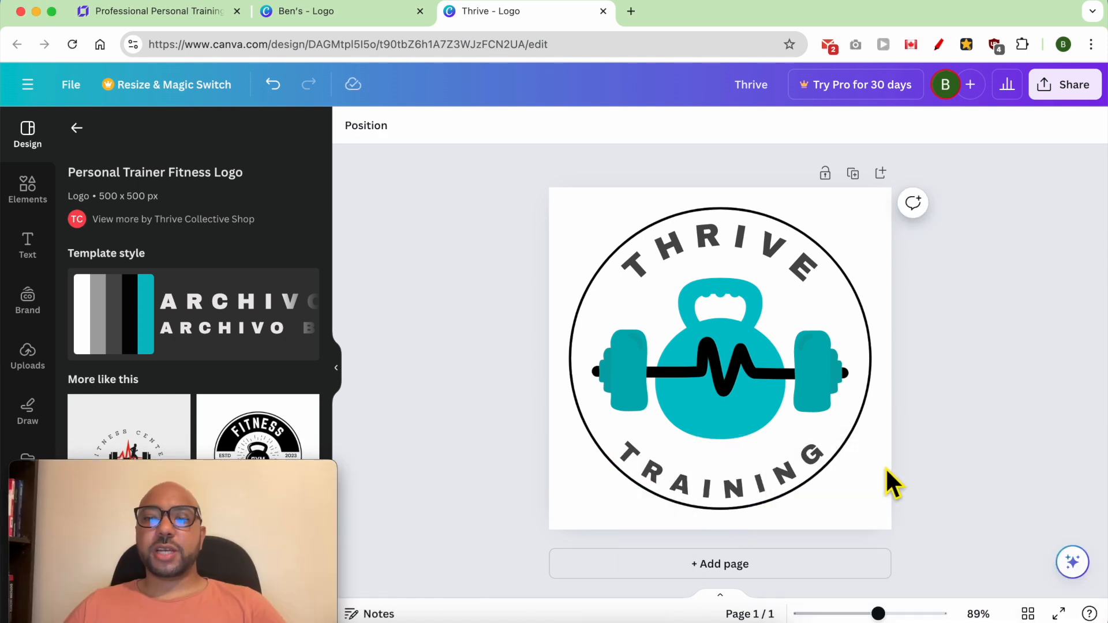
Step: Select all the logo elements on the page and download only that selection as a PNG
click(891, 471)
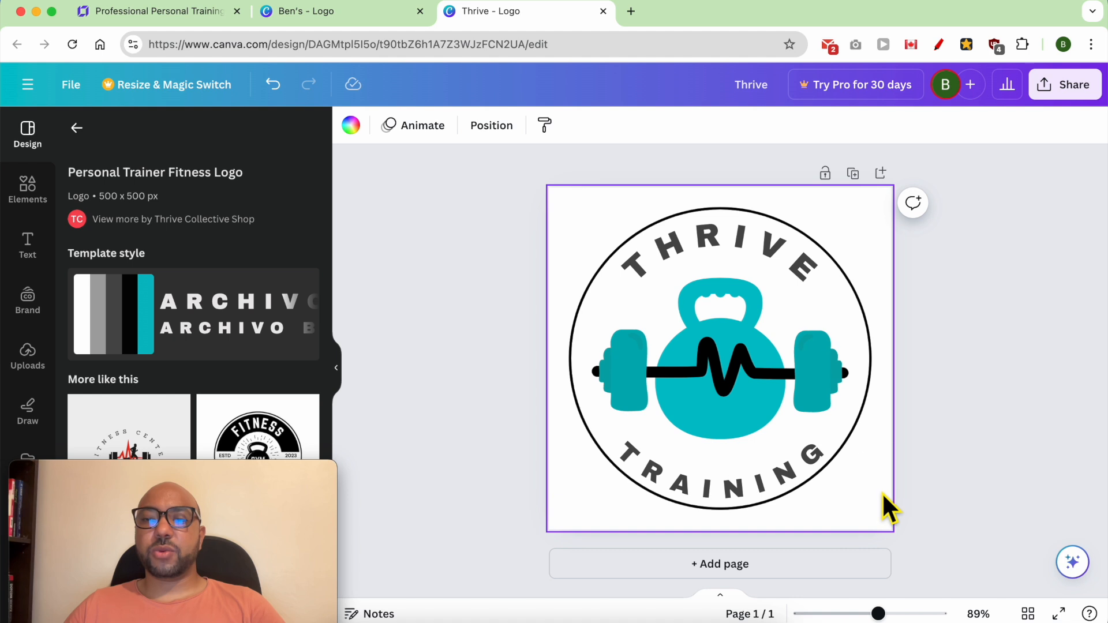
drag(880, 506, 565, 216)
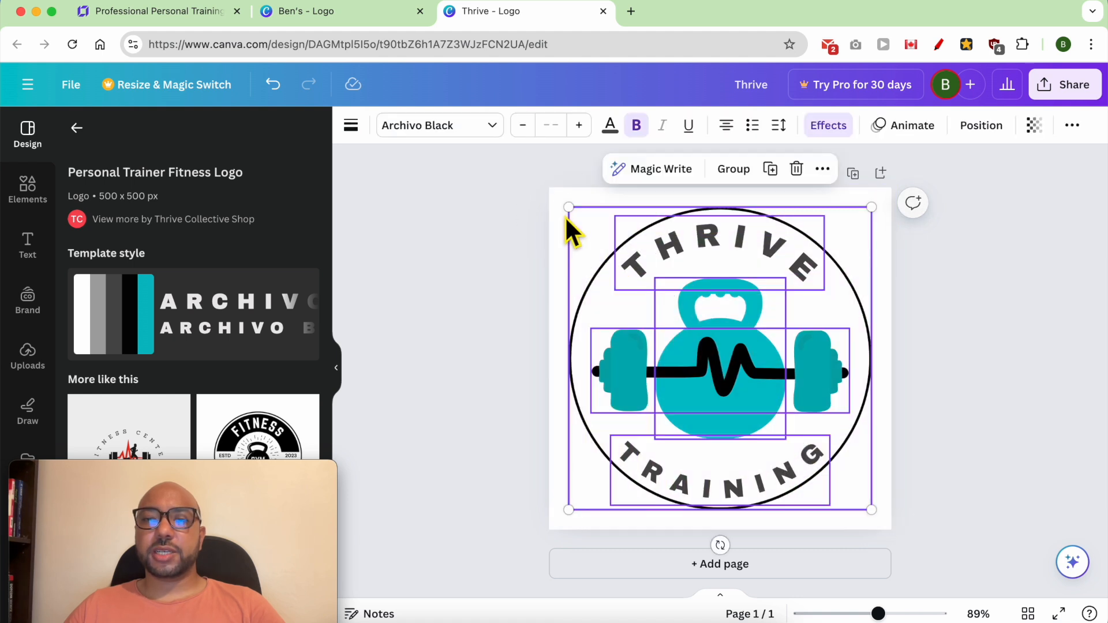
right_click(675, 270)
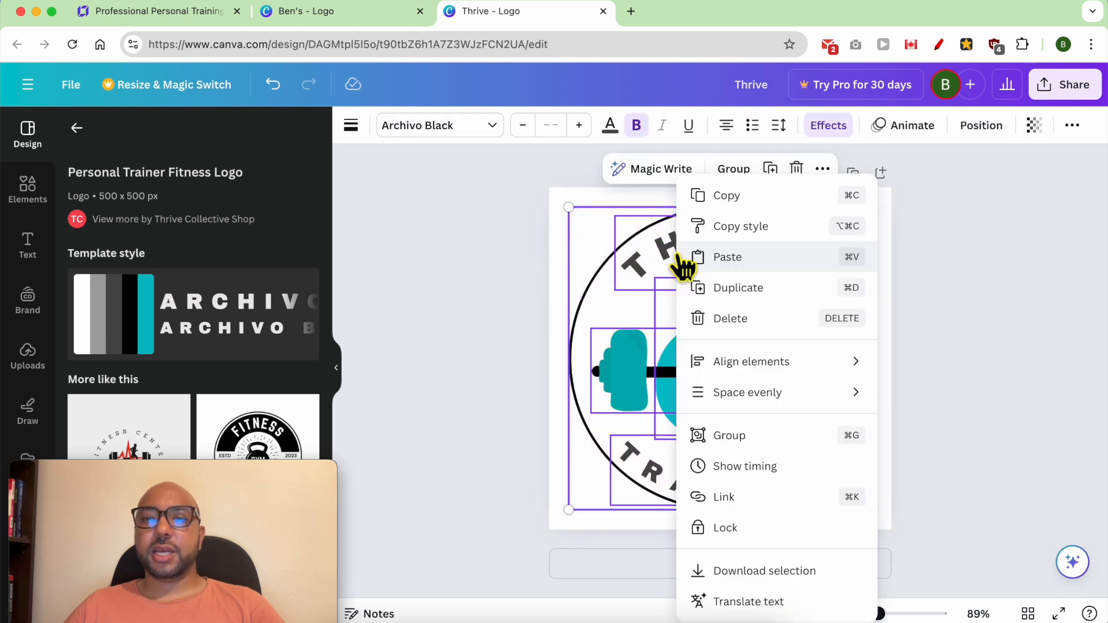
click(763, 571)
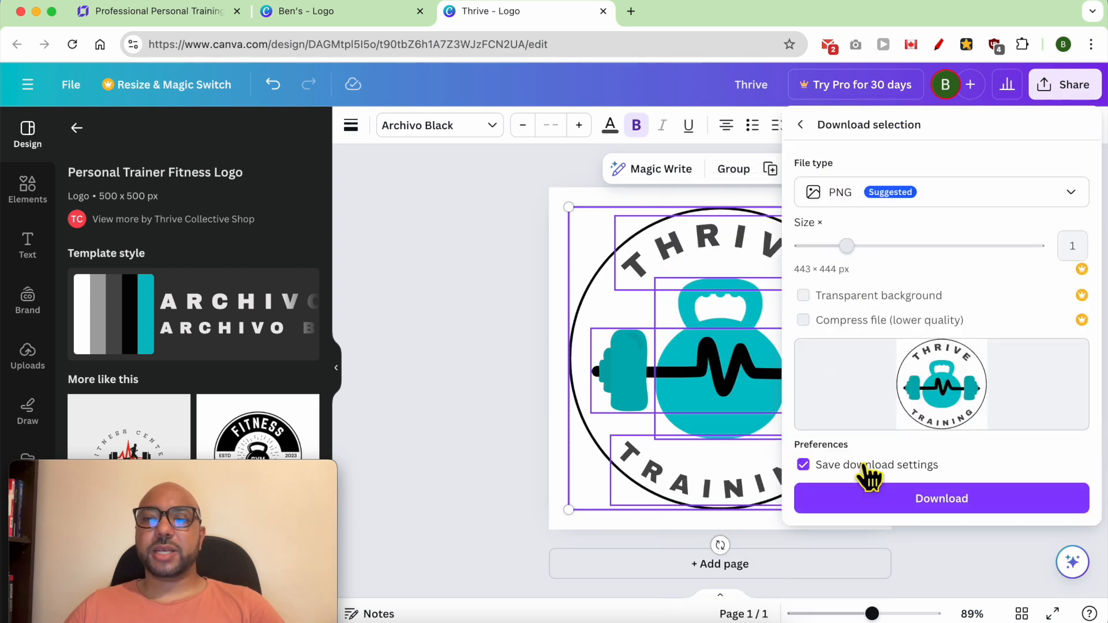
click(882, 501)
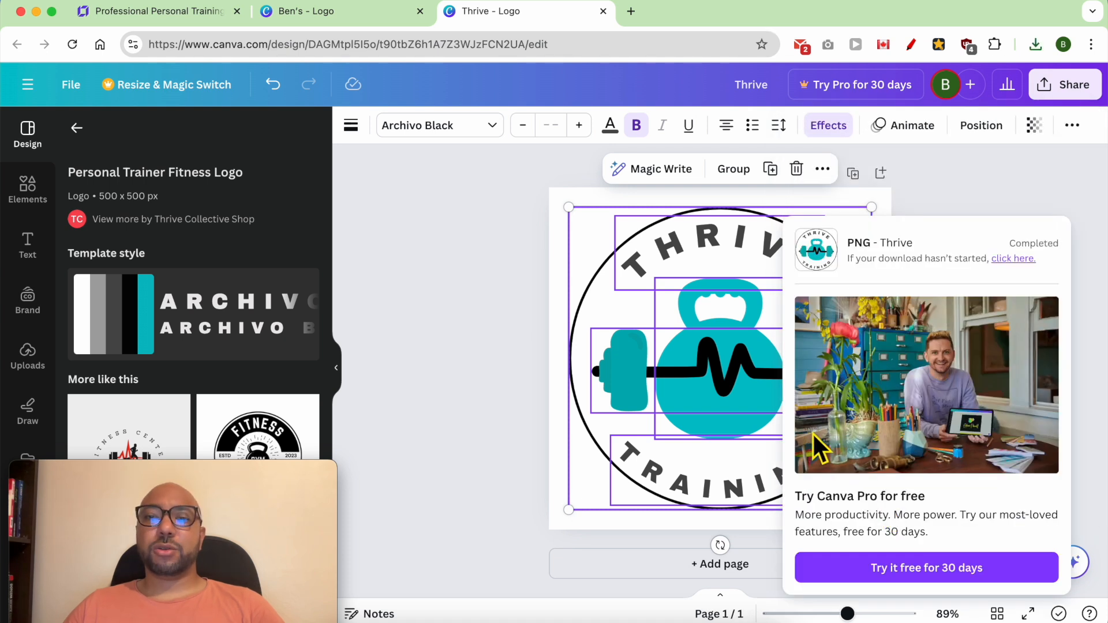
Step: Return to the Hostinger Website Builder and upload Thrive.png from Downloads to the media library as a replacement for the header logo
click(200, 16)
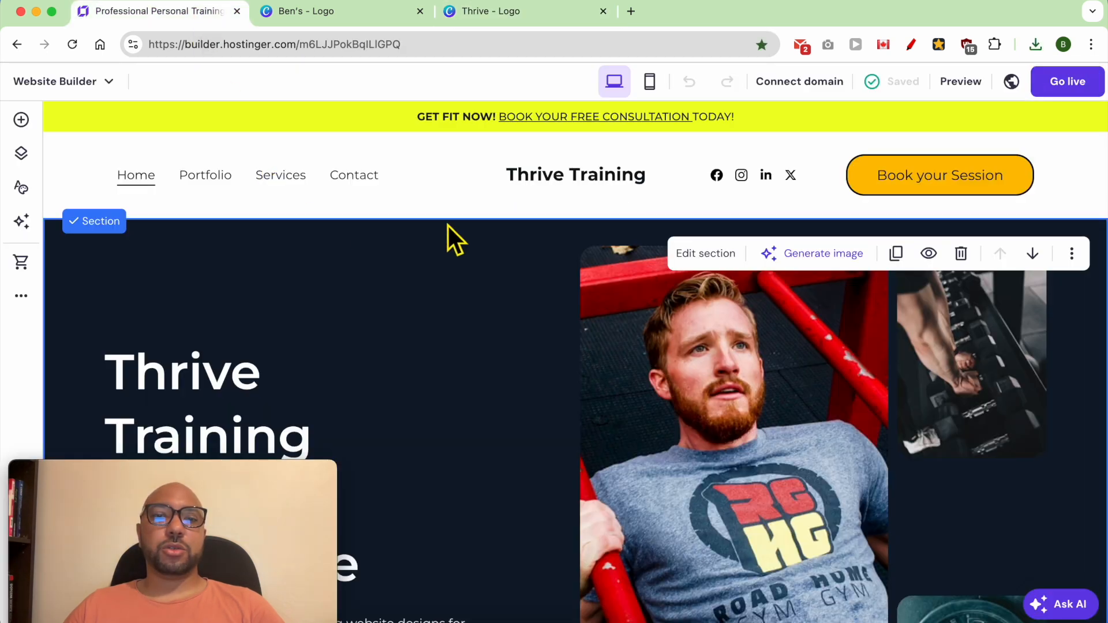
click(531, 176)
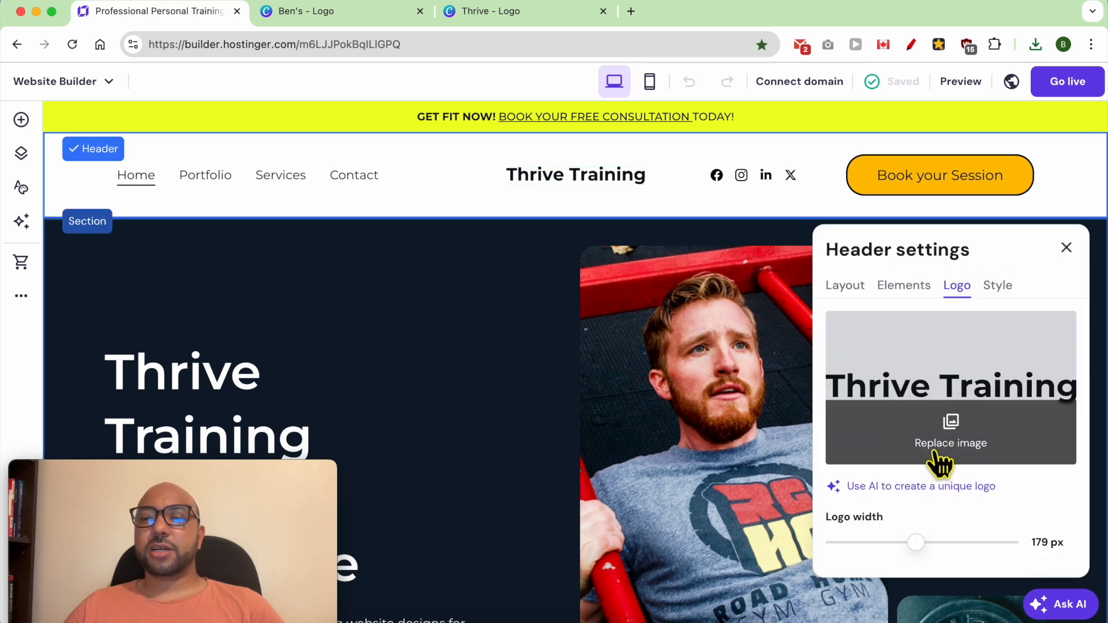
click(969, 454)
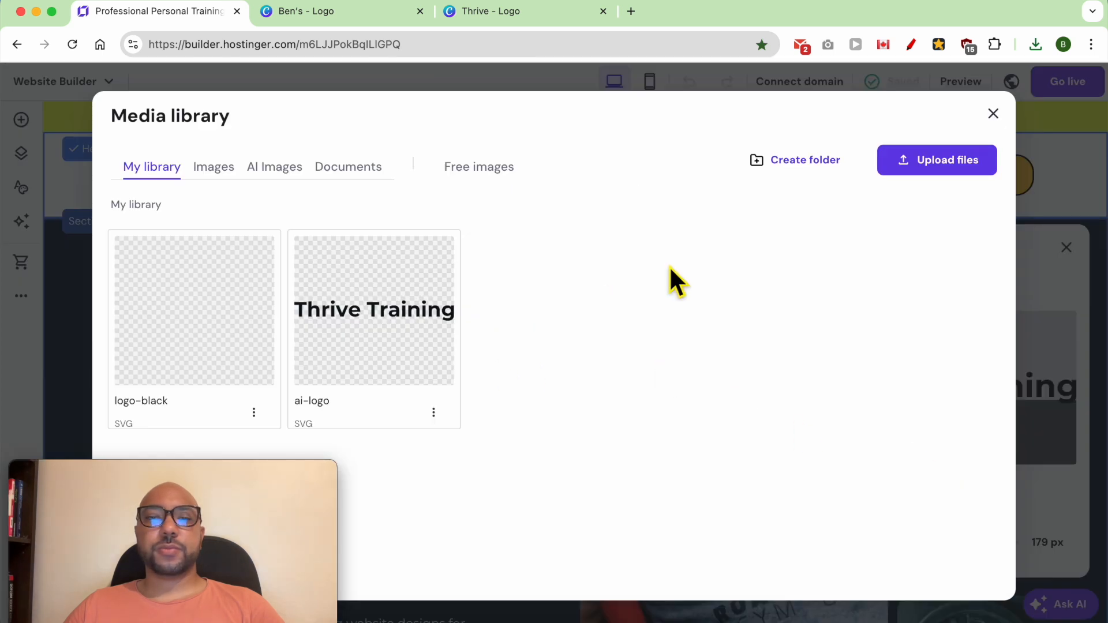
click(937, 165)
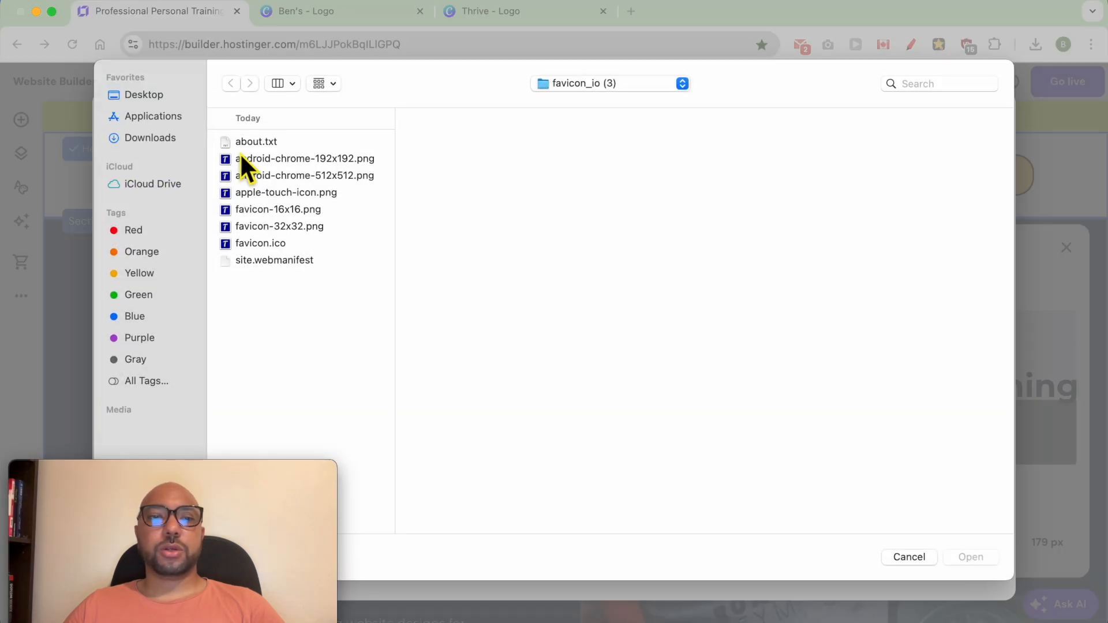
click(152, 137)
click(303, 158)
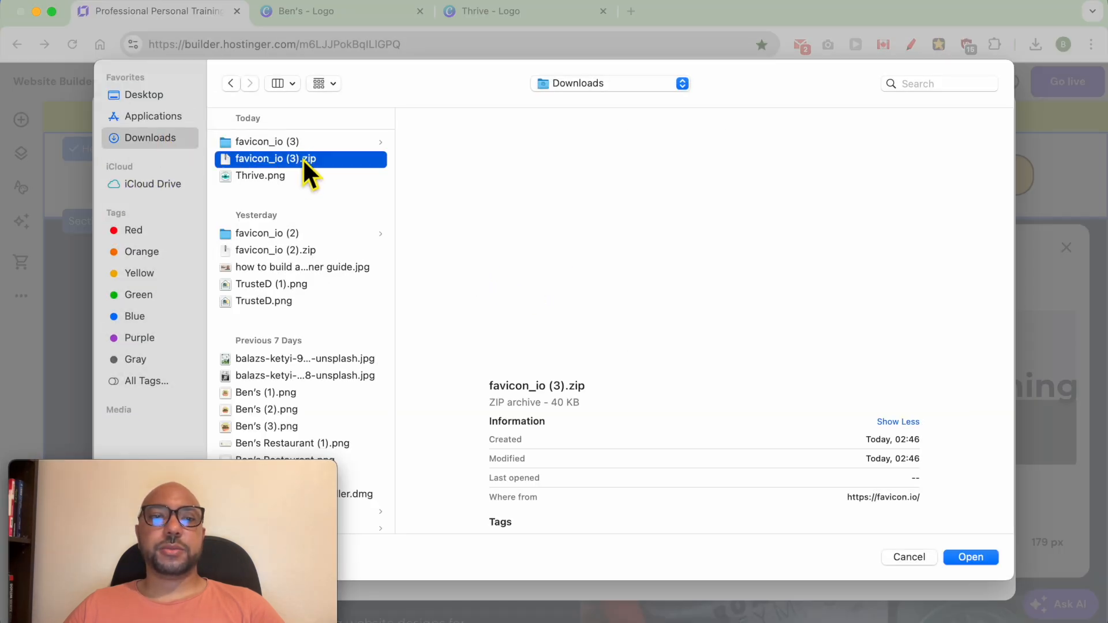
click(306, 175)
double_click(306, 177)
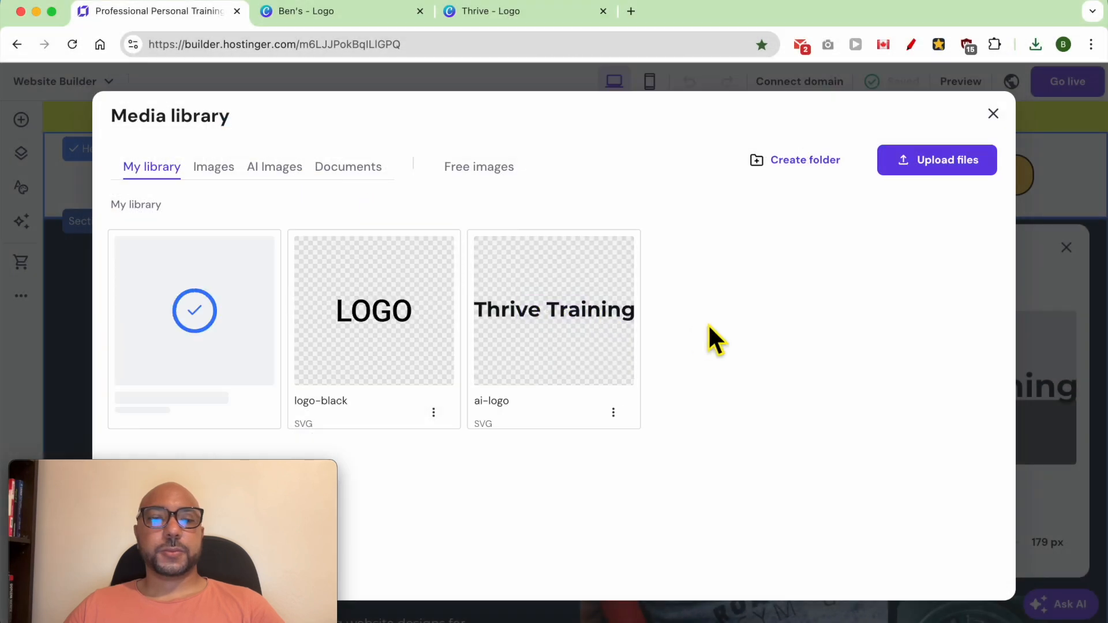
Step: Use the uploaded Thrive Training image as the header logo and set the logo width to 109 px
mouse_move(203, 323)
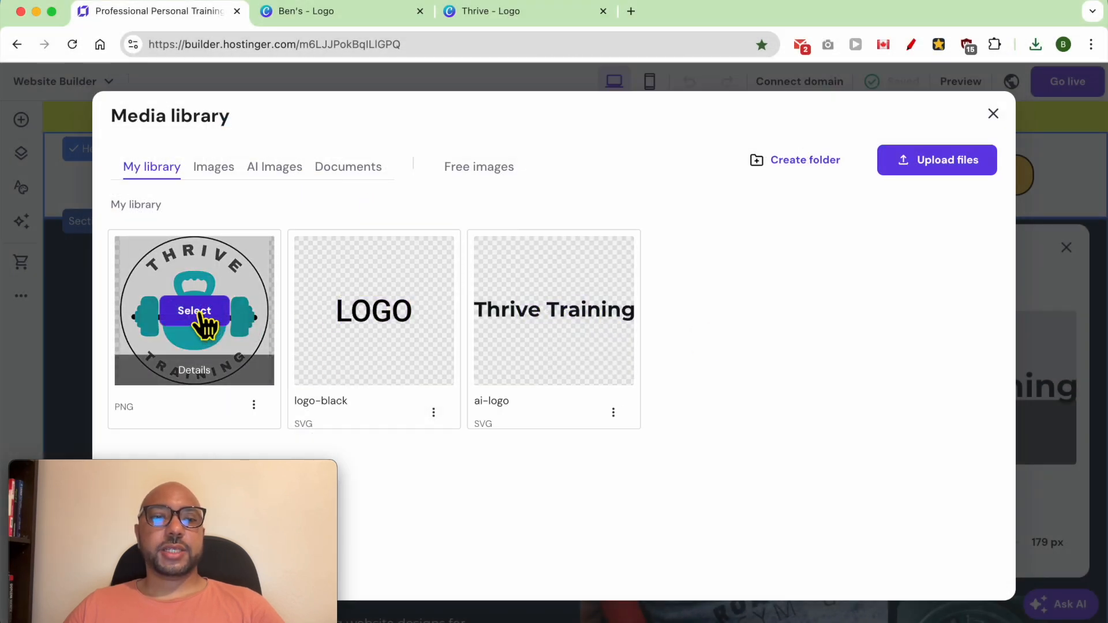
click(199, 314)
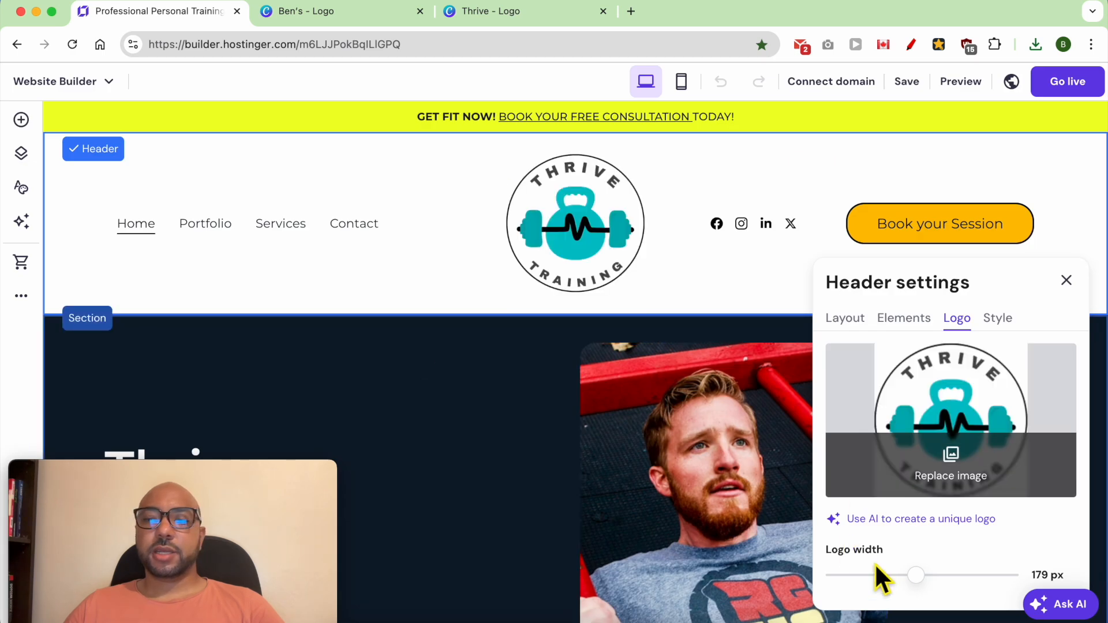
drag(921, 577, 889, 583)
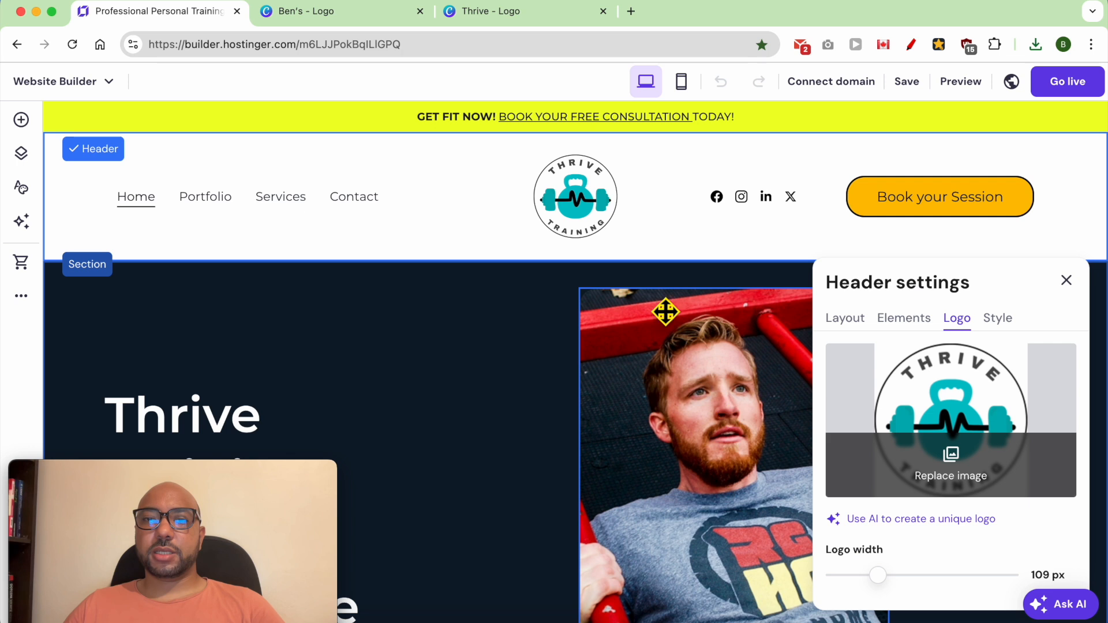
Step: Reduce the header's top and bottom spacing to 5 px in the header layout settings
click(847, 321)
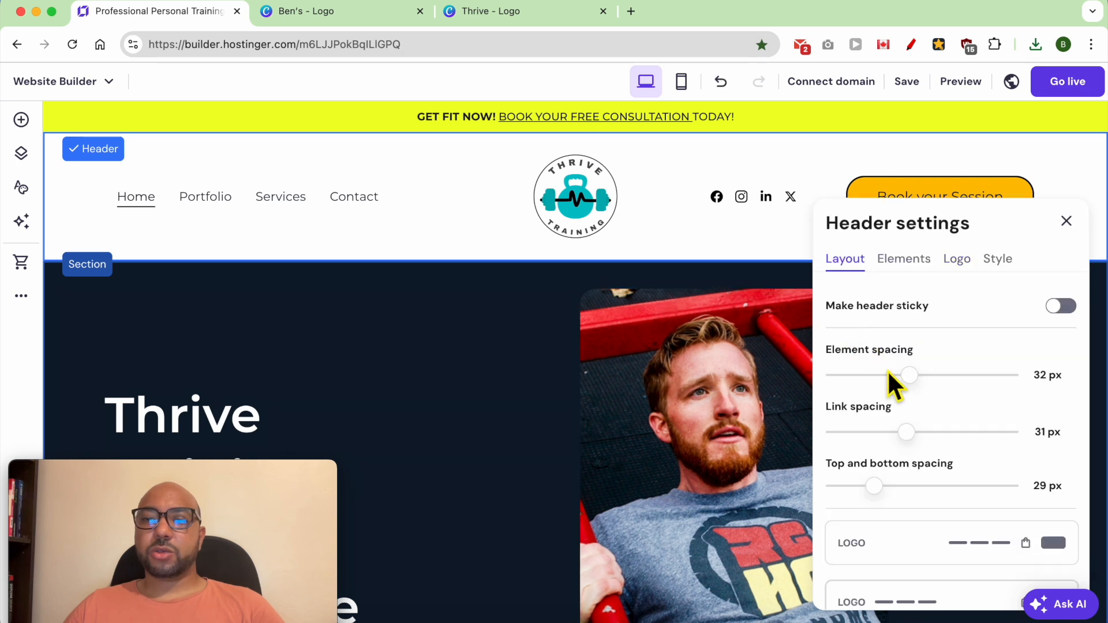
drag(889, 488, 854, 495)
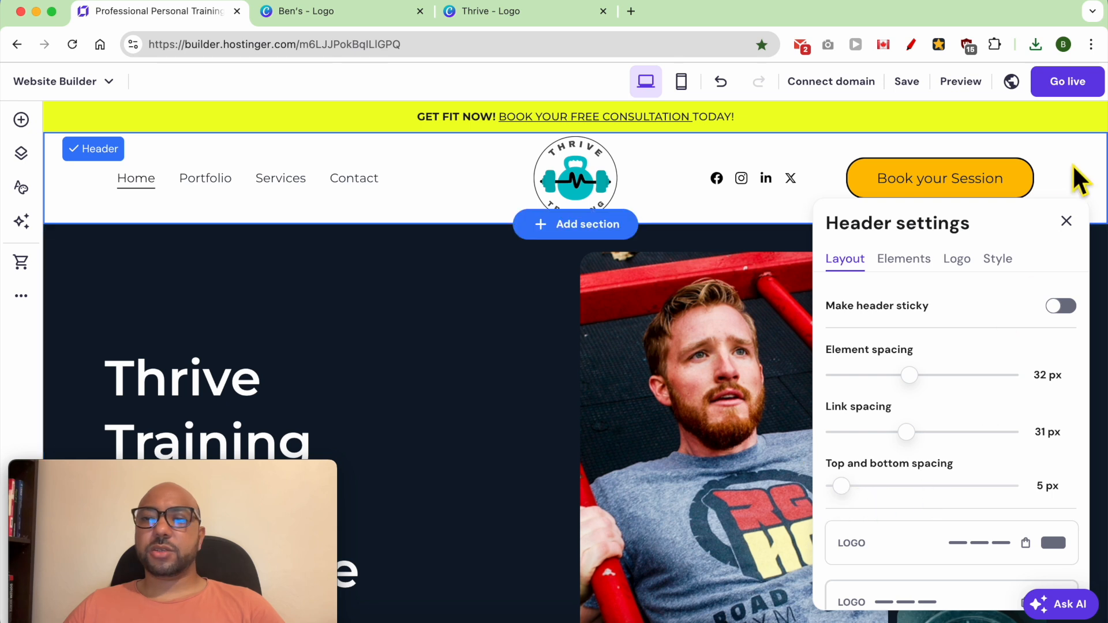
click(562, 307)
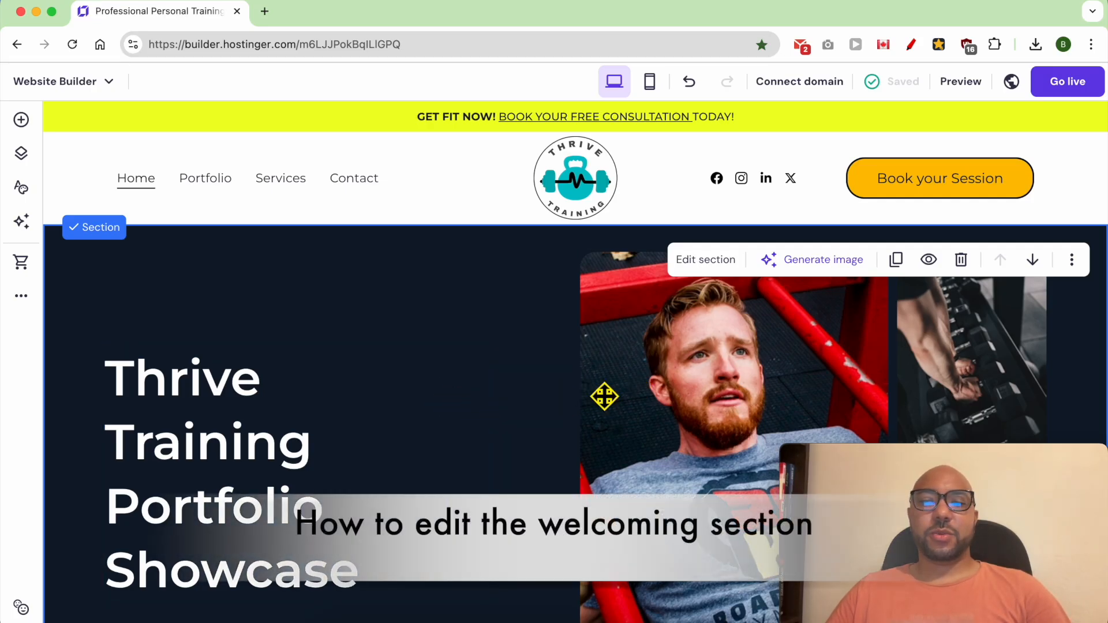
Step: Delete the three images from the welcome section: the man portrait, the dumbbell rack and the weight plate
scroll(667, 382, down, 1)
click(668, 381)
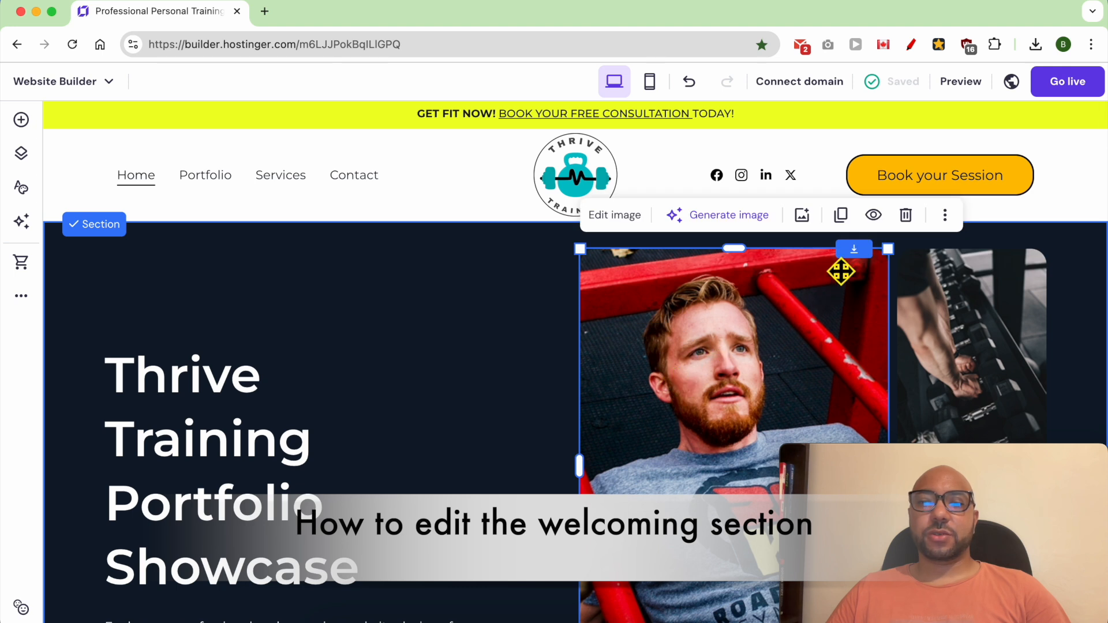
click(873, 216)
click(905, 216)
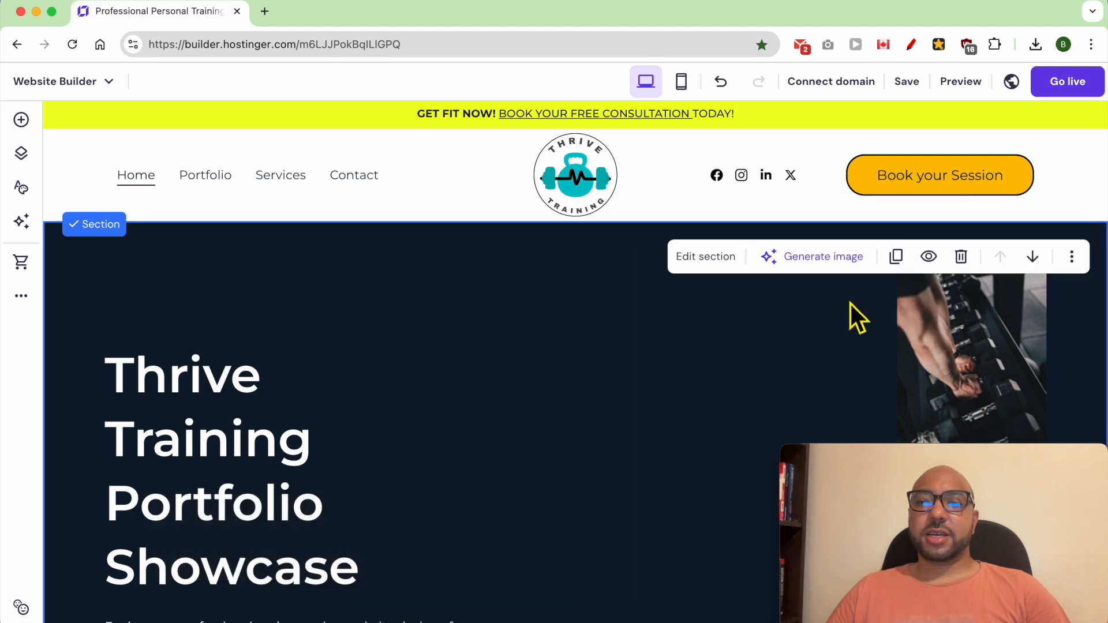
click(948, 314)
drag(955, 326, 697, 323)
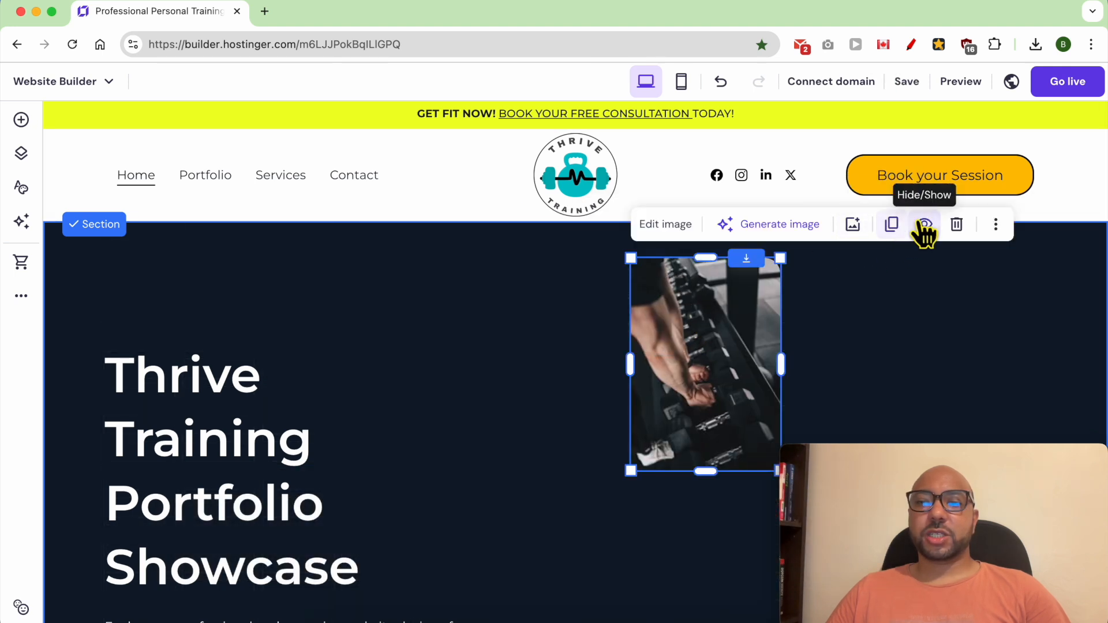
click(957, 225)
scroll(858, 398, down, 10)
click(949, 280)
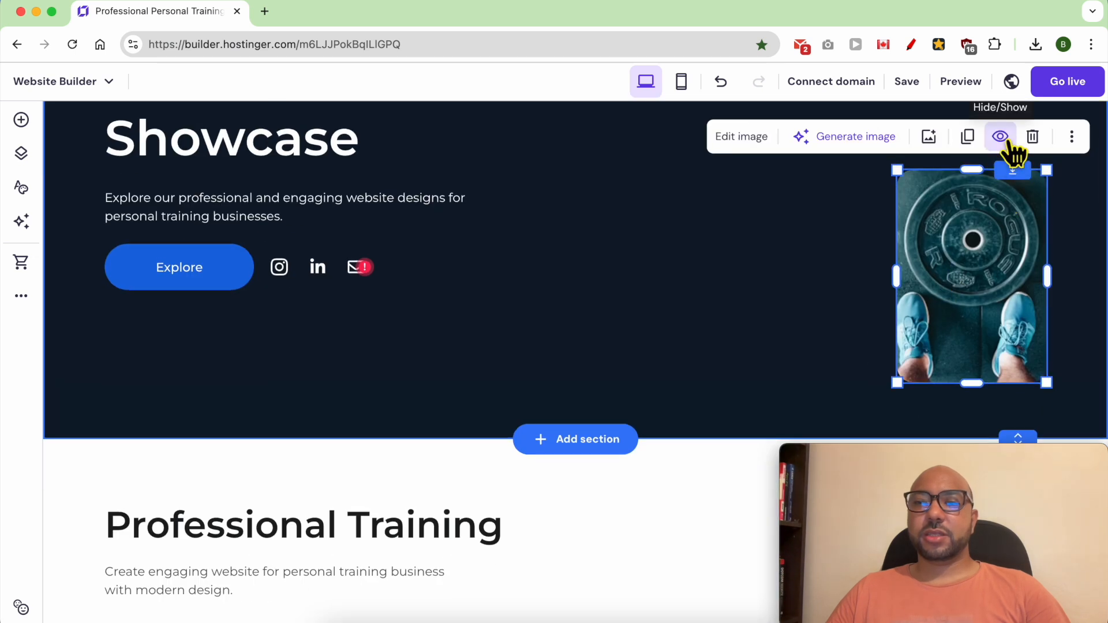
click(1030, 137)
scroll(692, 352, up, 5)
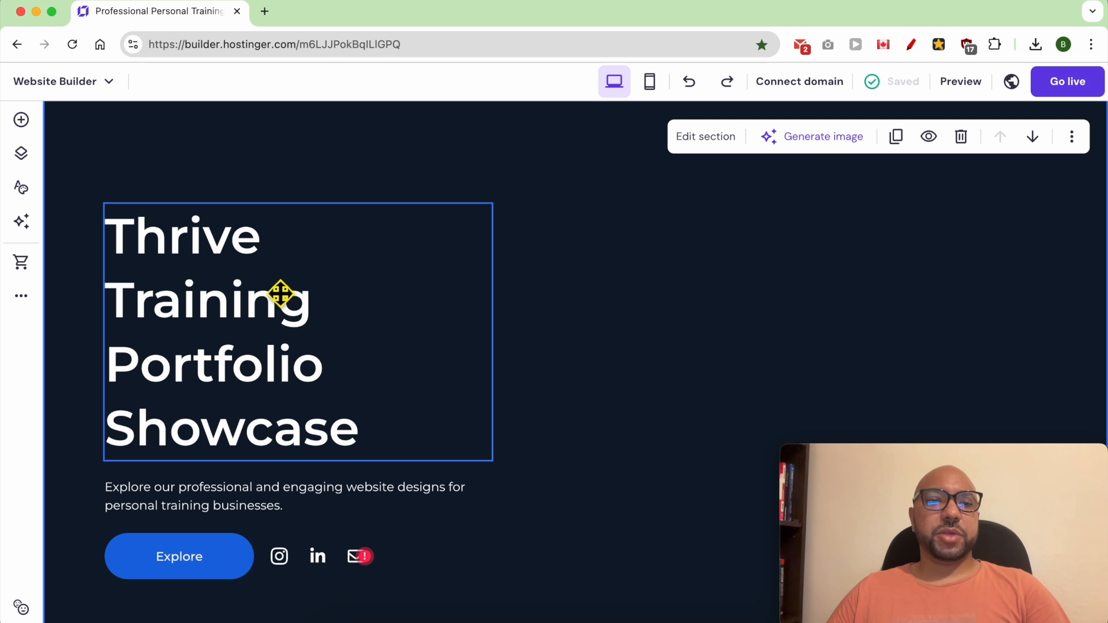
Step: Replace the welcome heading with the trainer's full name in capitals and narrow its text box to split the name over two lines
click(219, 256)
triple_click(217, 256)
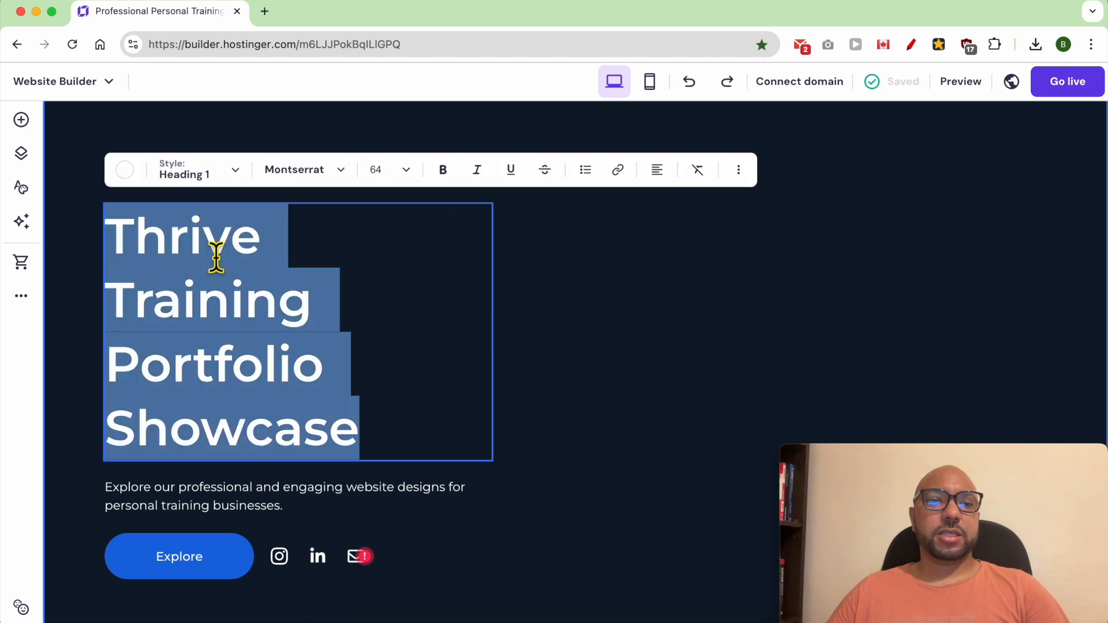
text(BEN SMI)
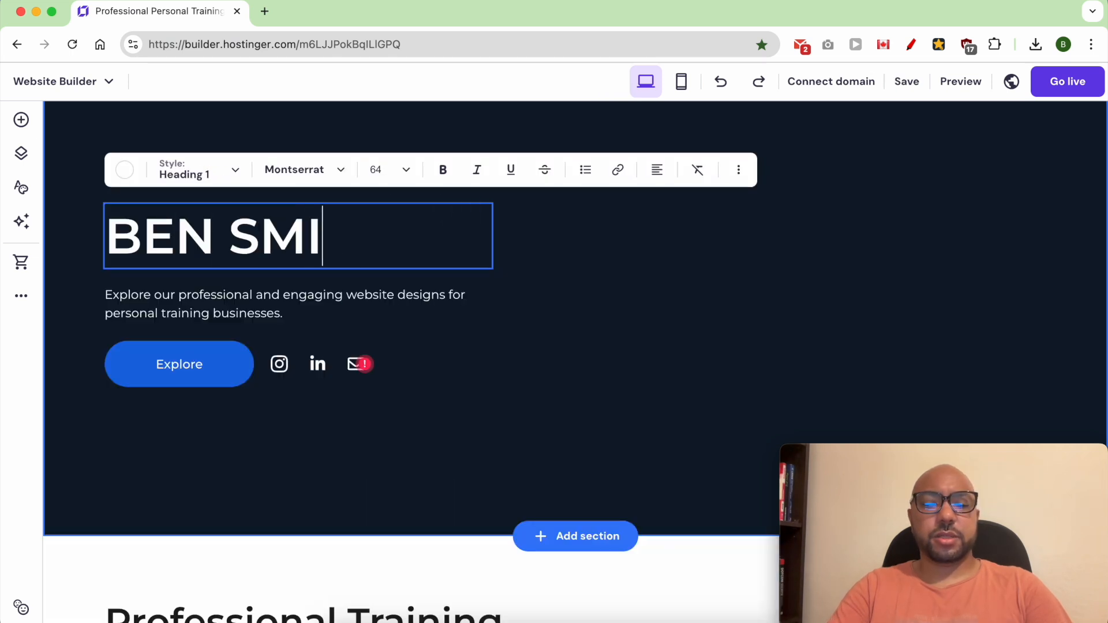
text(TH)
drag(492, 236, 328, 248)
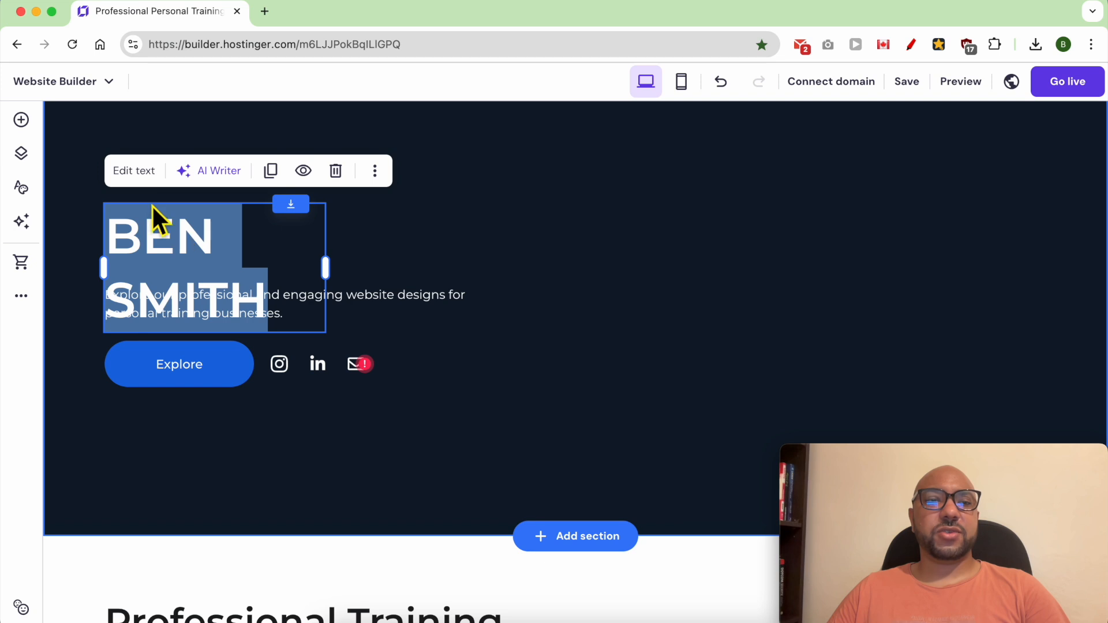
Step: Set the font size of the trainer's name heading to 90
click(137, 173)
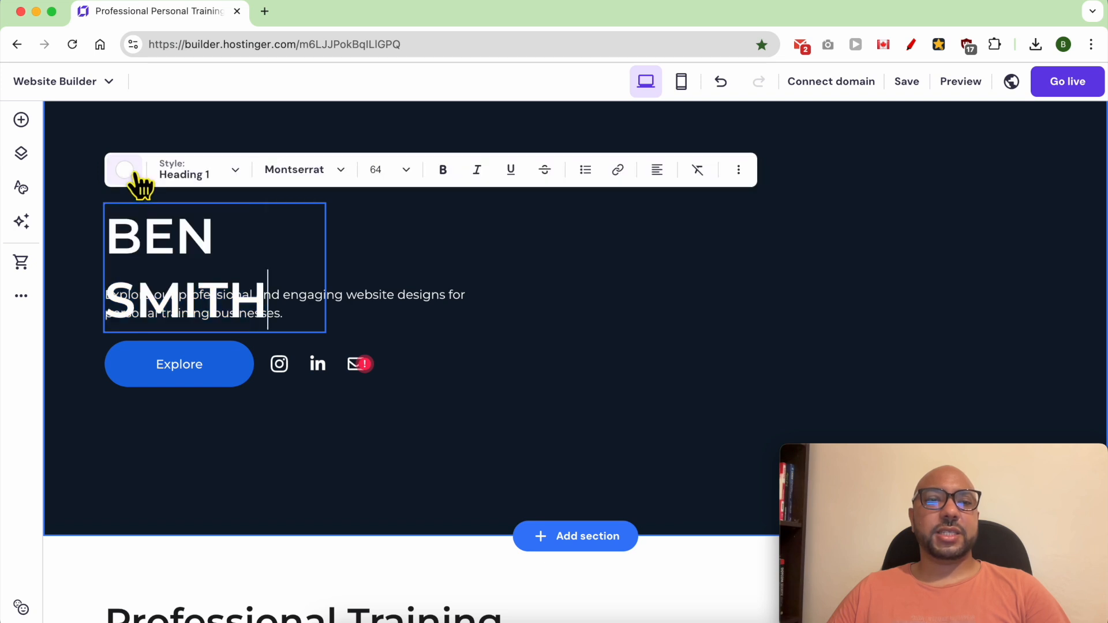
click(131, 173)
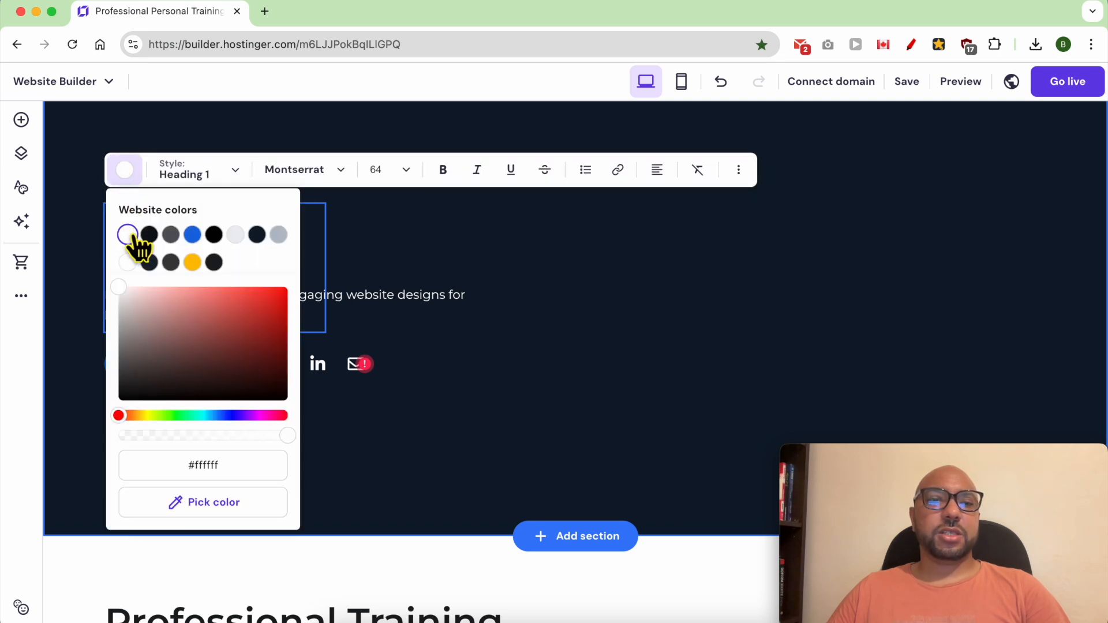
click(129, 176)
click(198, 174)
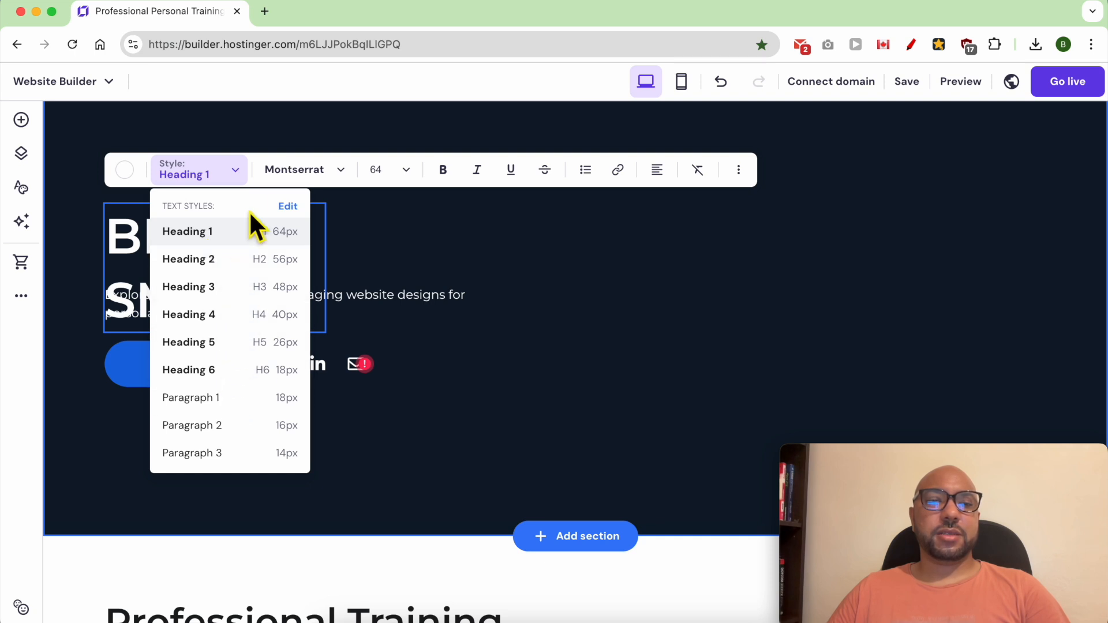
click(315, 171)
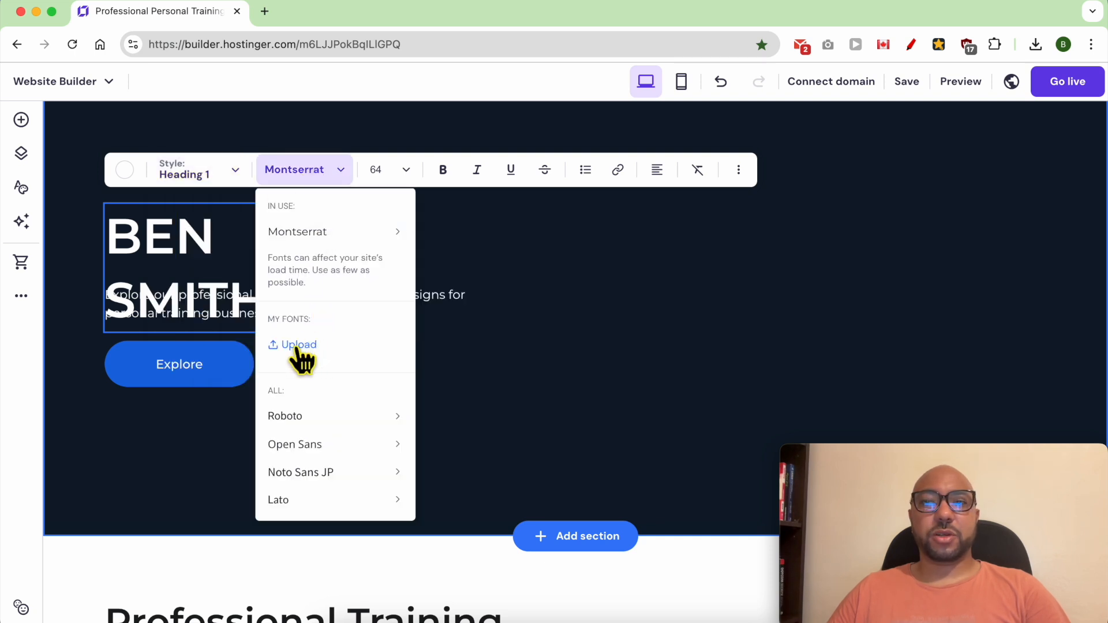
click(374, 173)
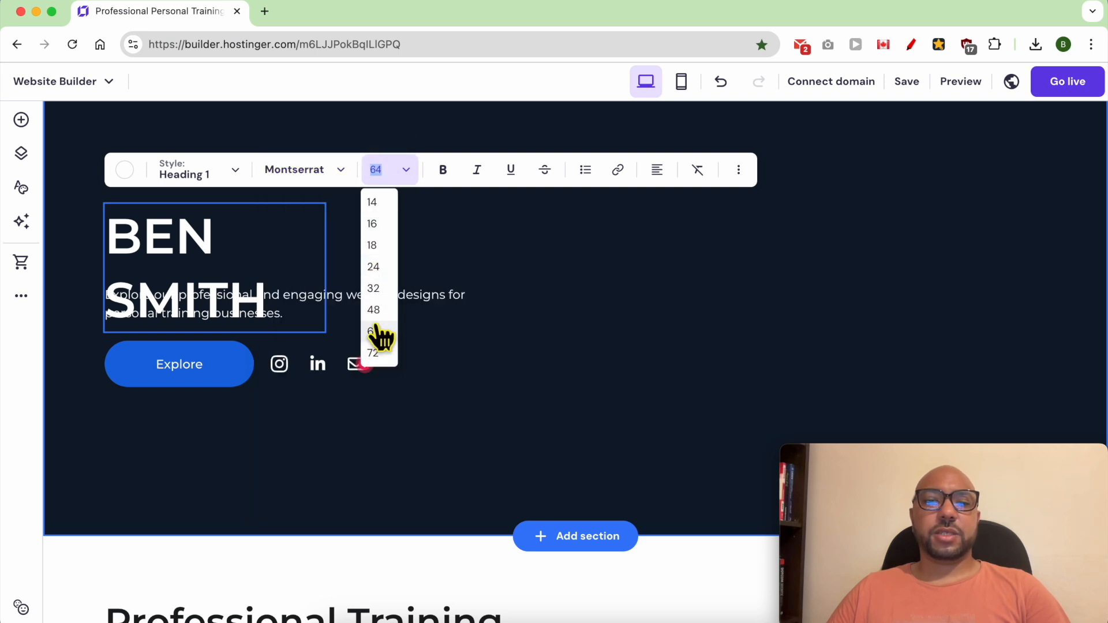
click(373, 353)
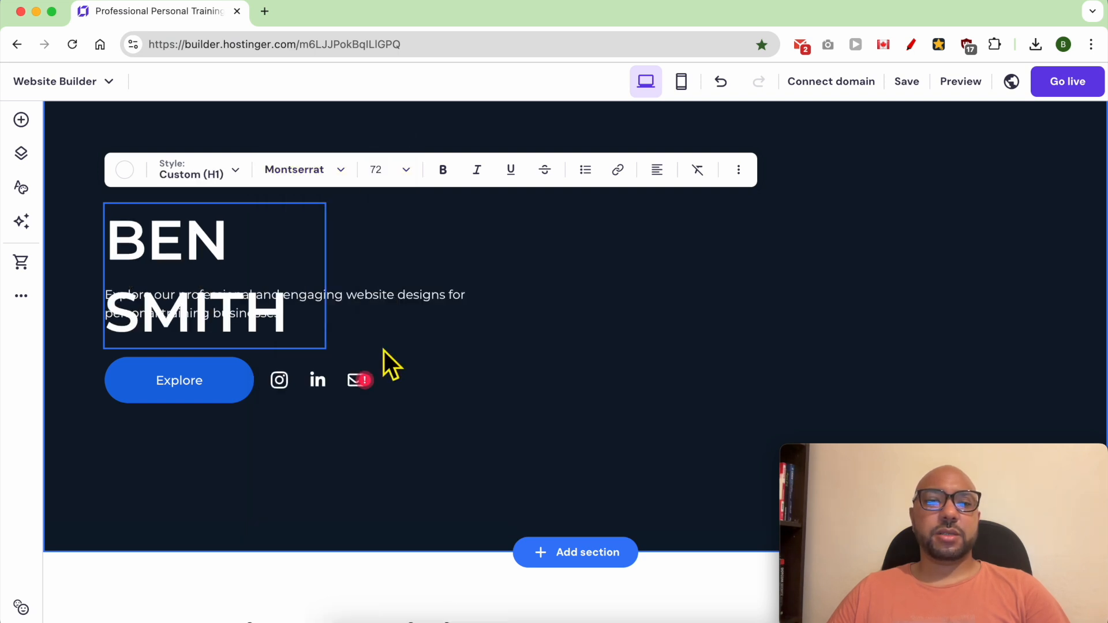
click(398, 173)
click(399, 176)
click(384, 170)
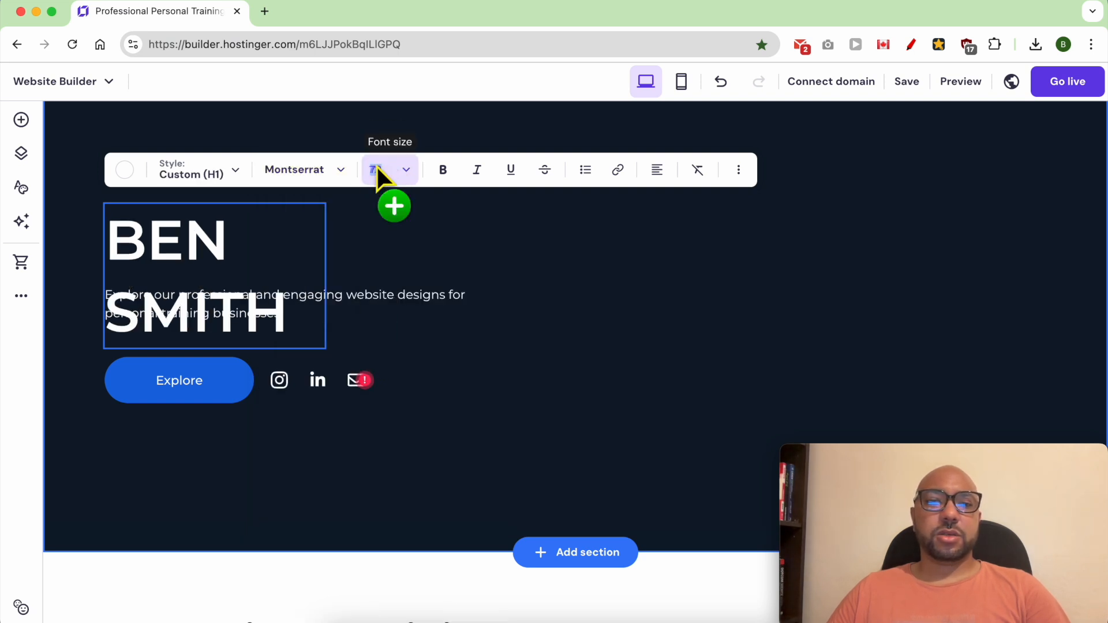
text(90)
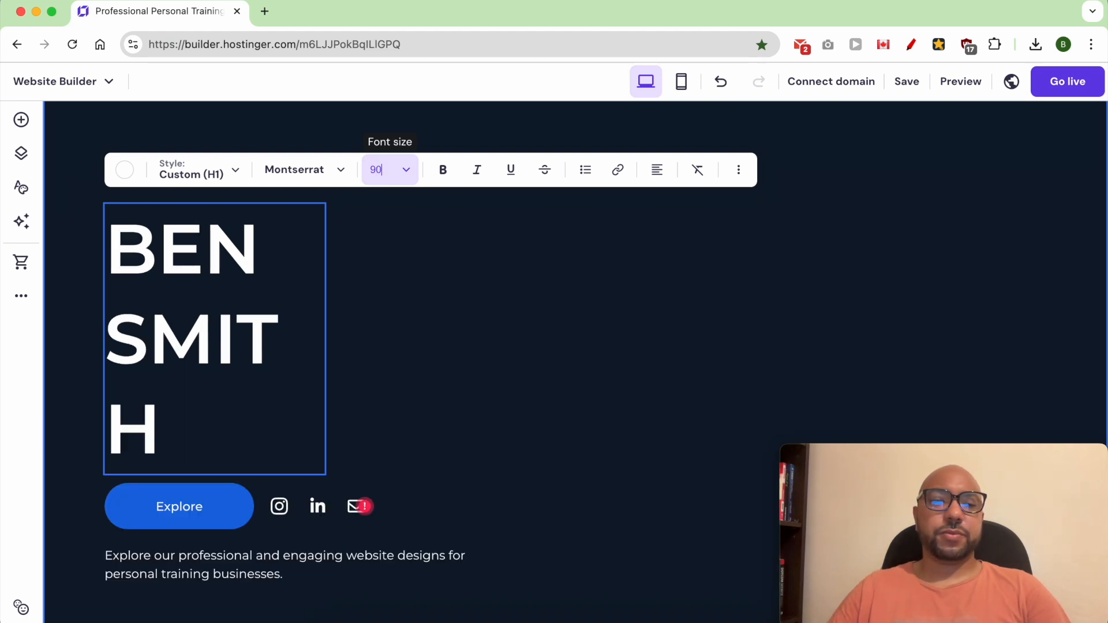
Step: Widen the name heading's text box so the surname fits on a single line
click(359, 290)
drag(328, 339, 372, 339)
double_click(235, 247)
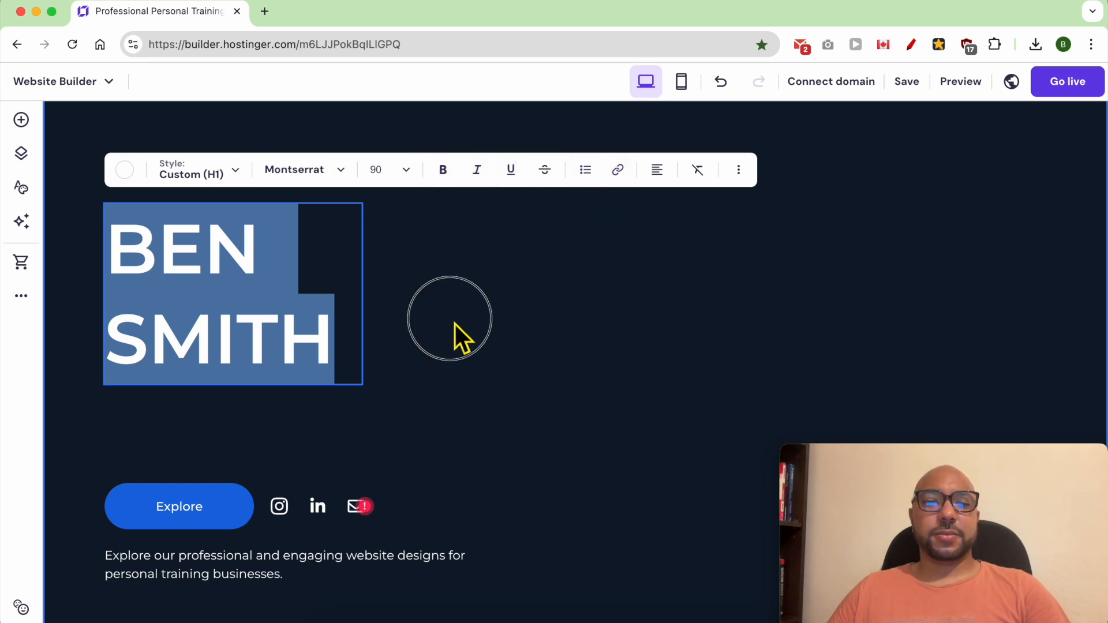
click(460, 338)
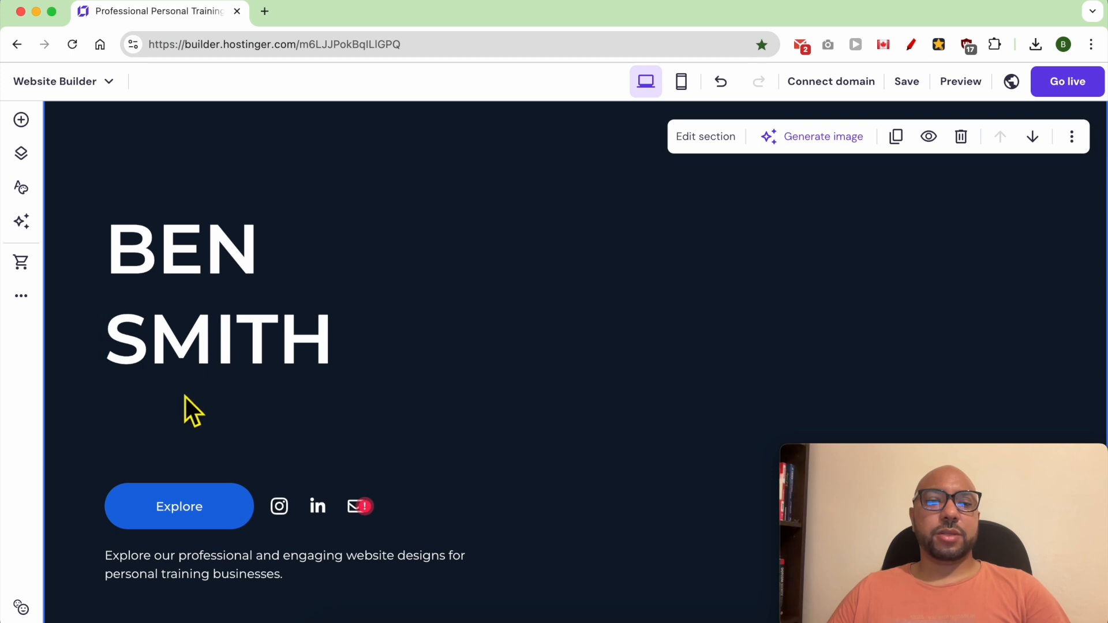
Step: Add a text element to the welcome section and place it between the name heading and the Explore button
click(21, 121)
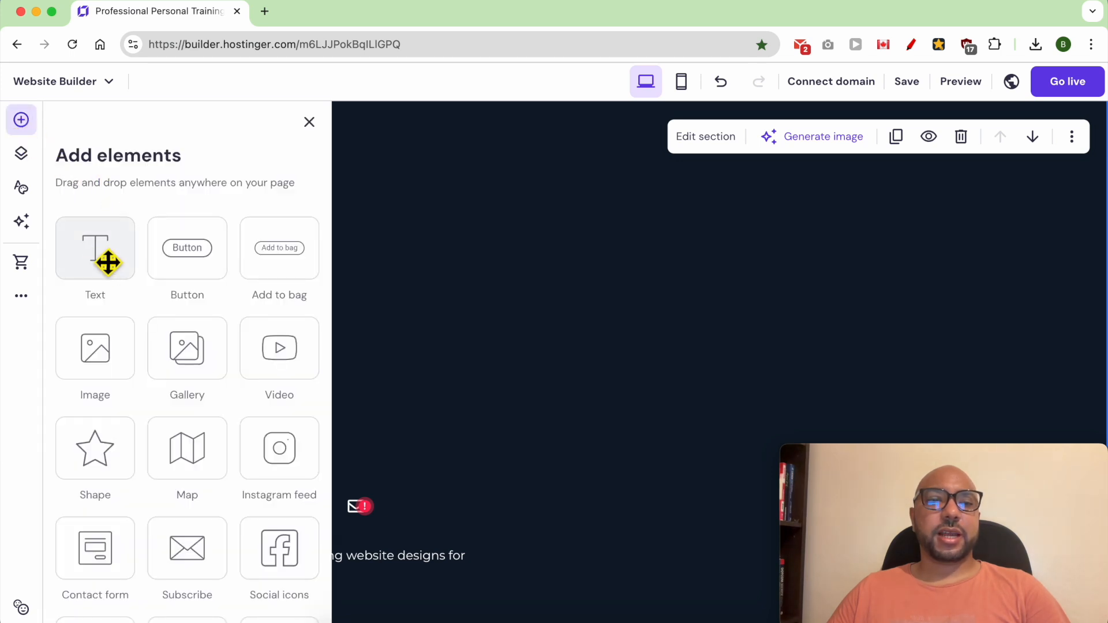
drag(102, 267, 431, 406)
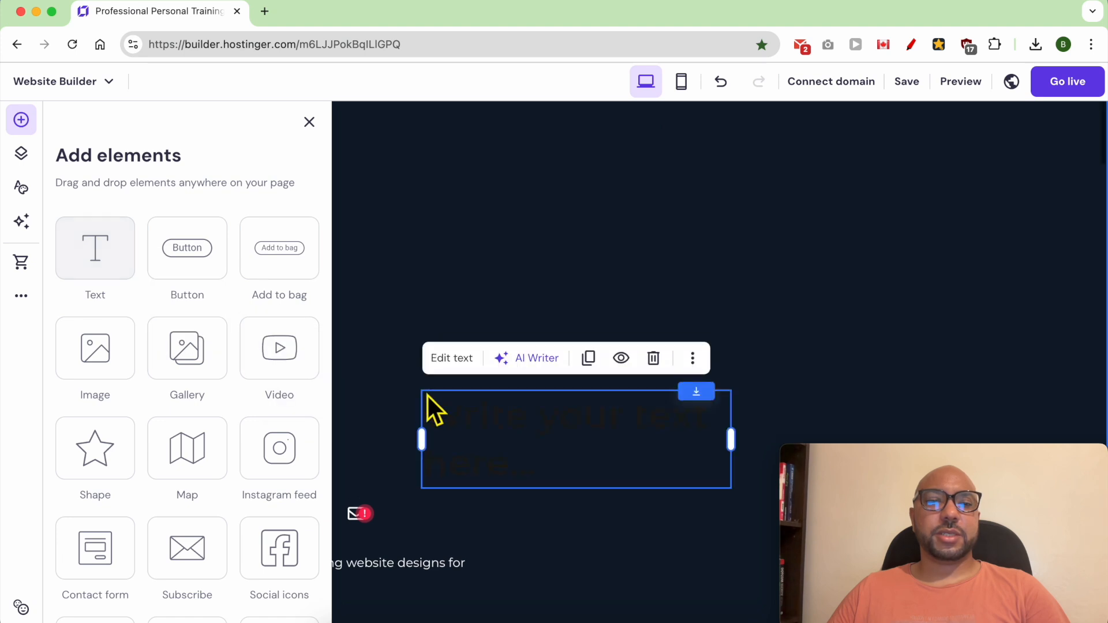
drag(474, 584, 173, 577)
scroll(242, 553, down, 4)
Step: Apply the Paragraph 1 style to the new text element and replace its placeholder with "PERSONAL TRAINER"
double_click(221, 327)
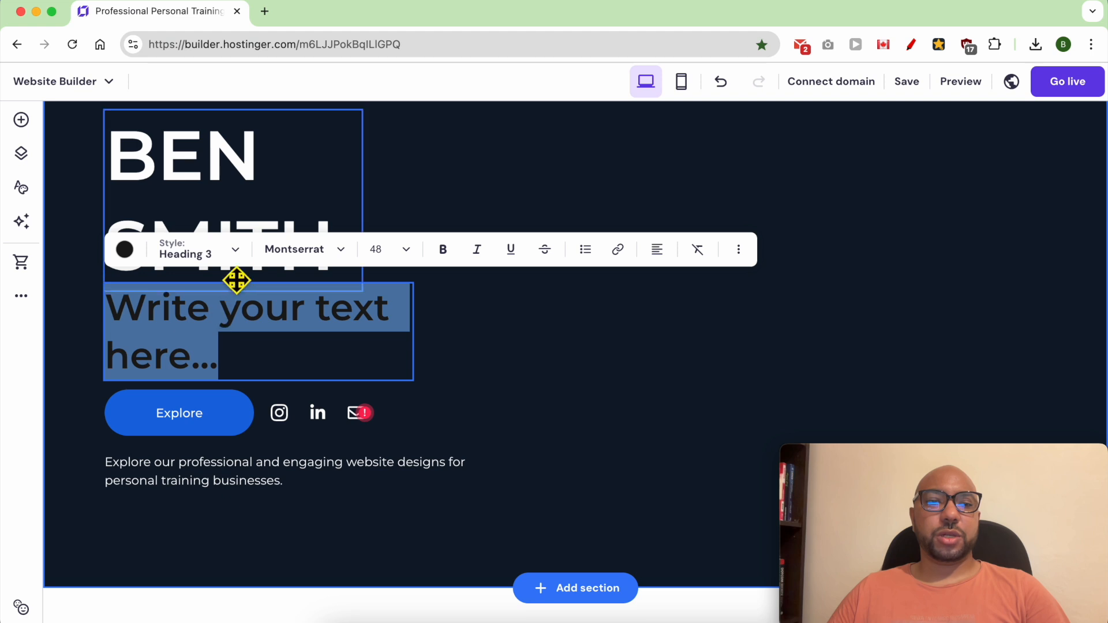
click(233, 266)
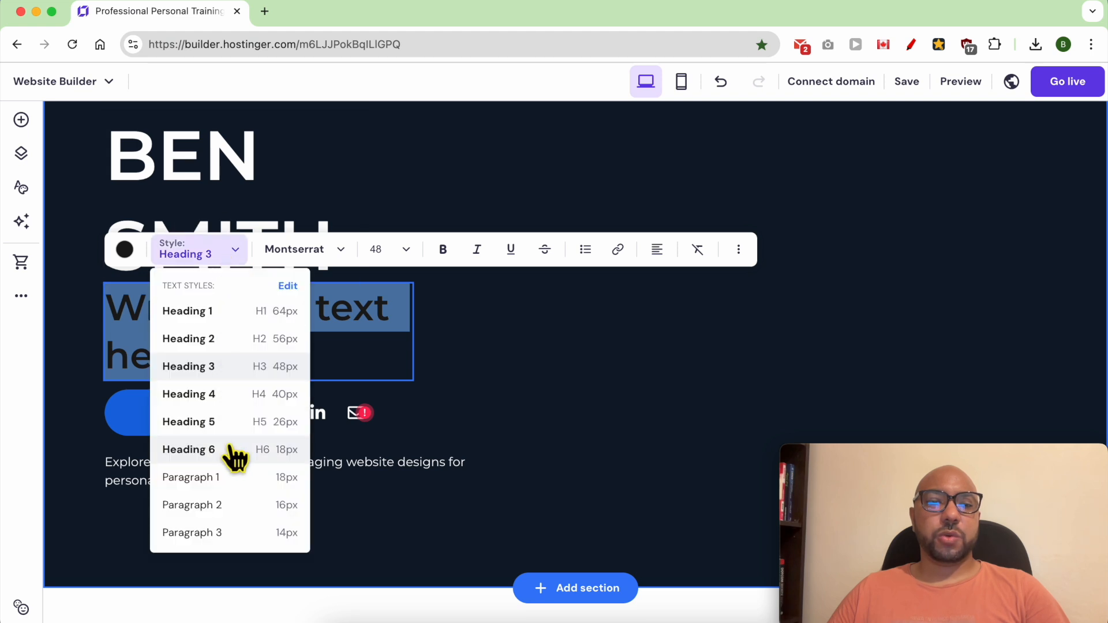
click(231, 485)
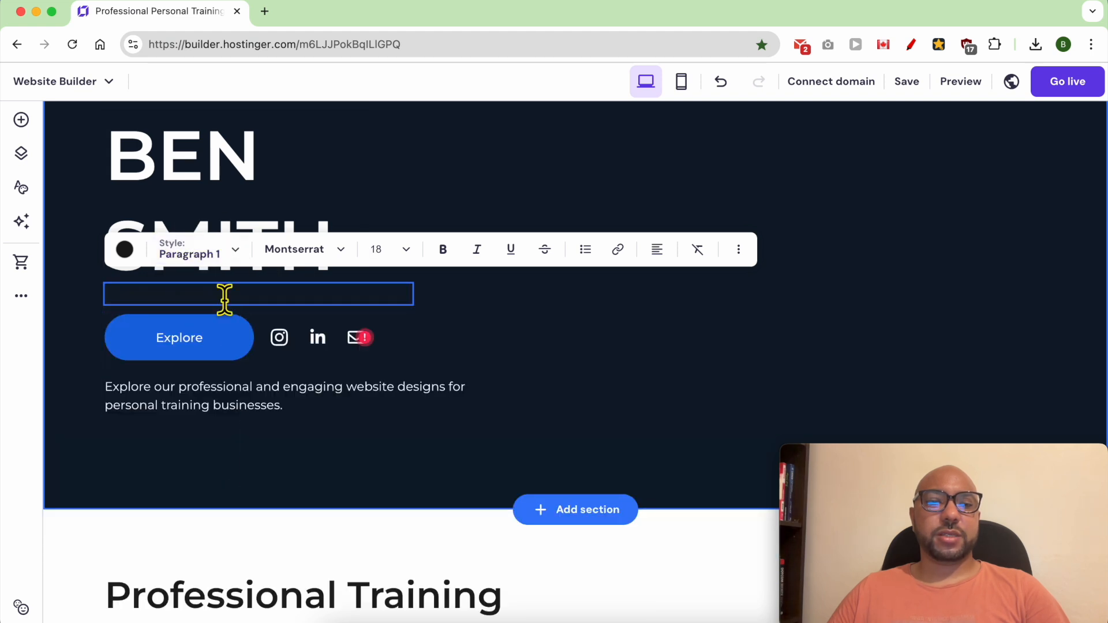
triple_click(225, 300)
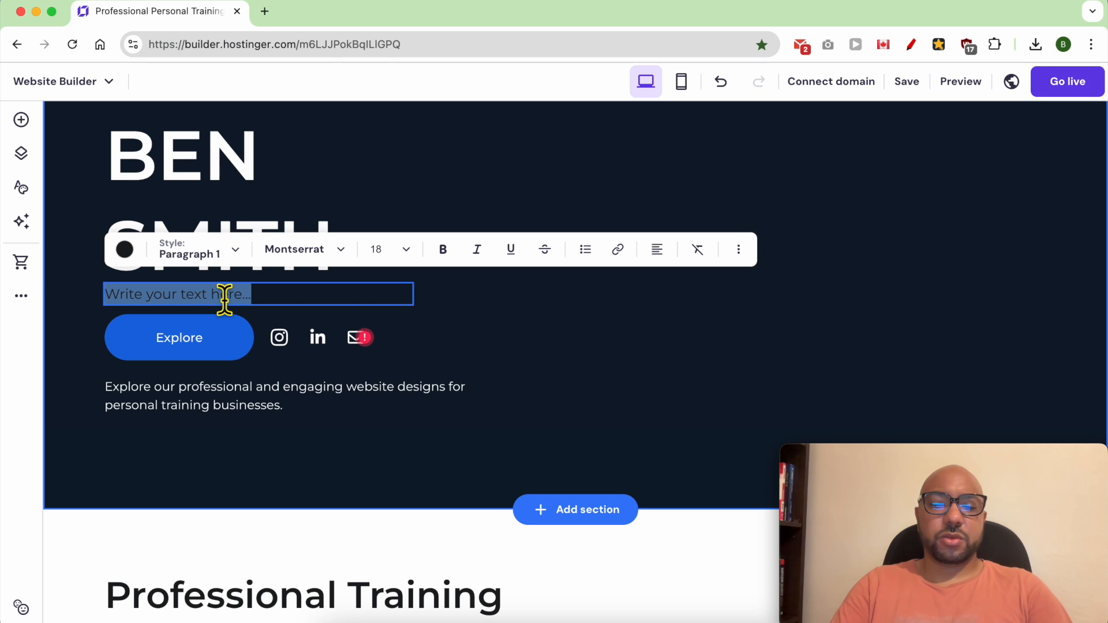
key(BackSpace)
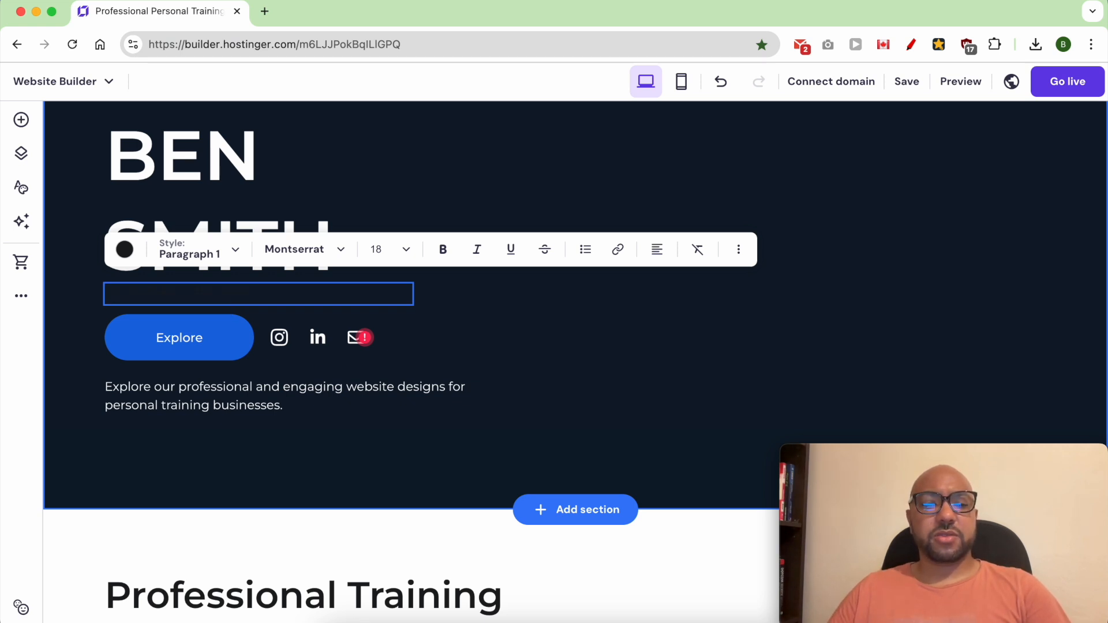
Step: Change the text colour of "PERSONAL TRAINER" to white (#ffffff)
key(super+a)
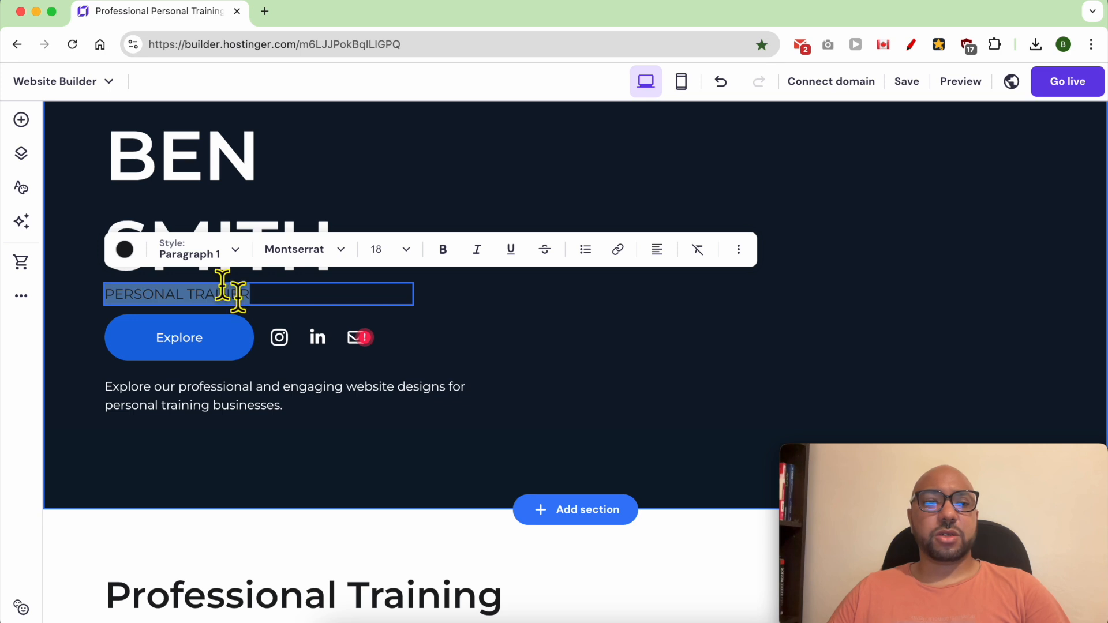
click(124, 250)
click(129, 314)
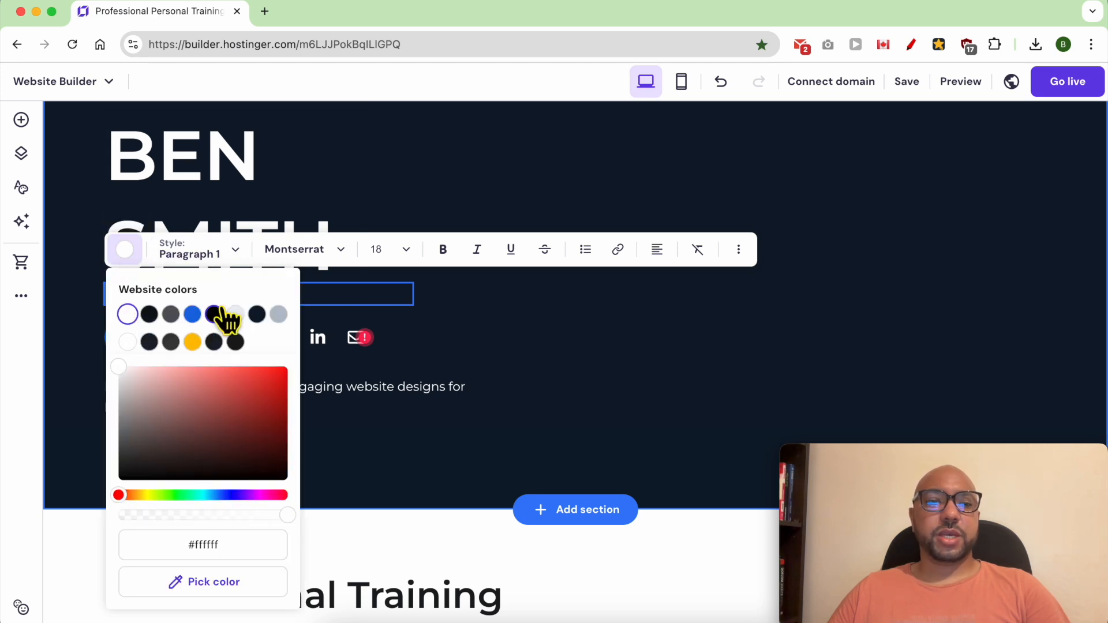
click(334, 302)
click(333, 317)
Step: Delete the social icons beside the Explore button and the description paragraph below it
click(315, 345)
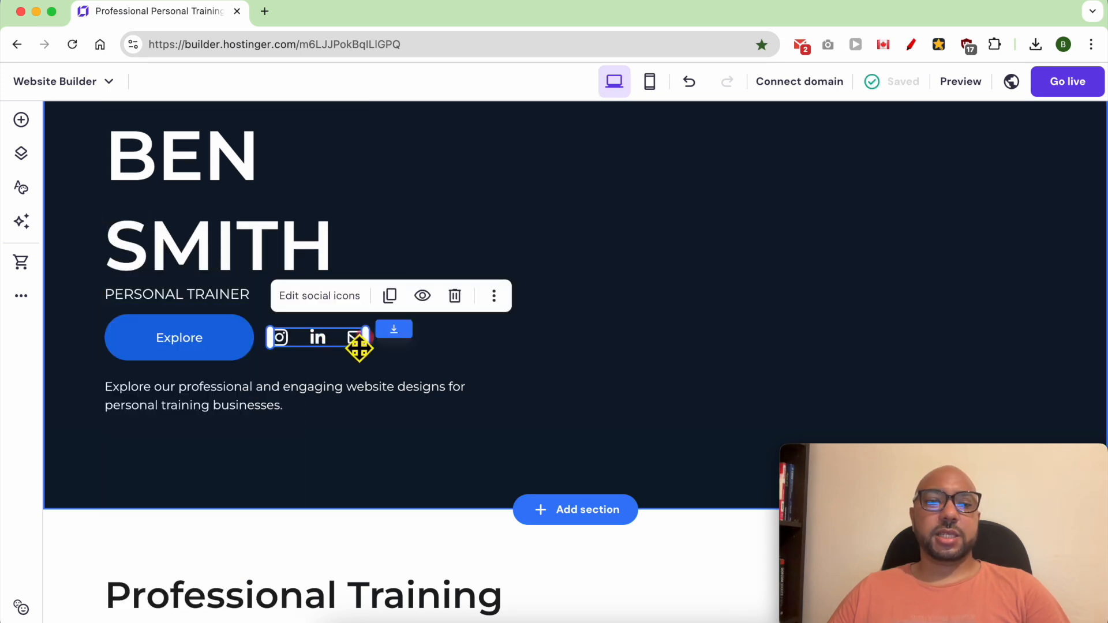
click(455, 297)
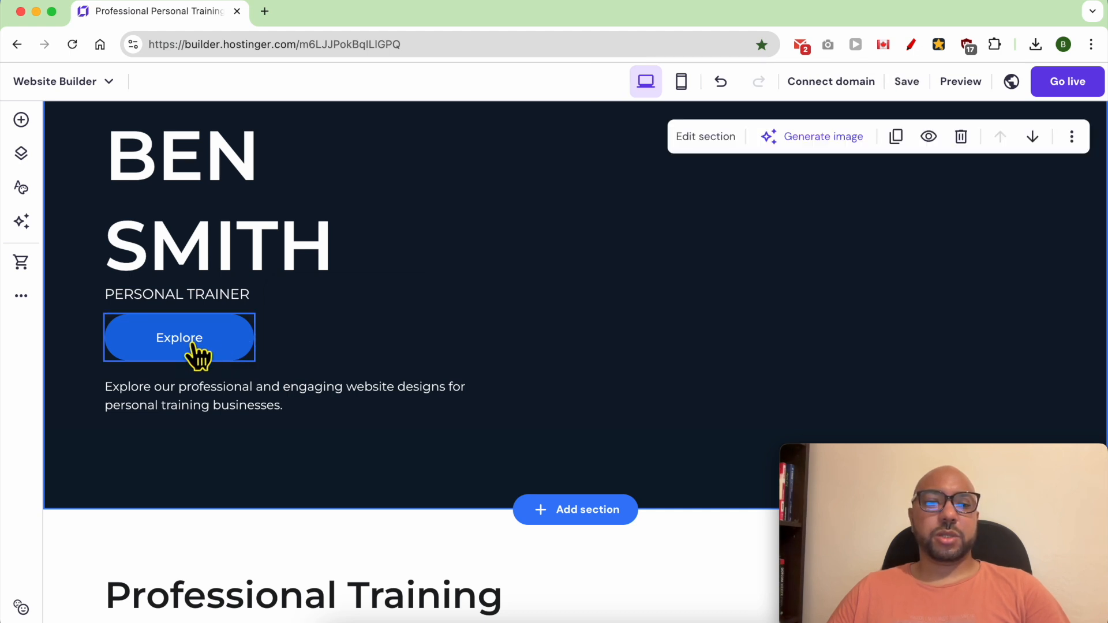
click(264, 412)
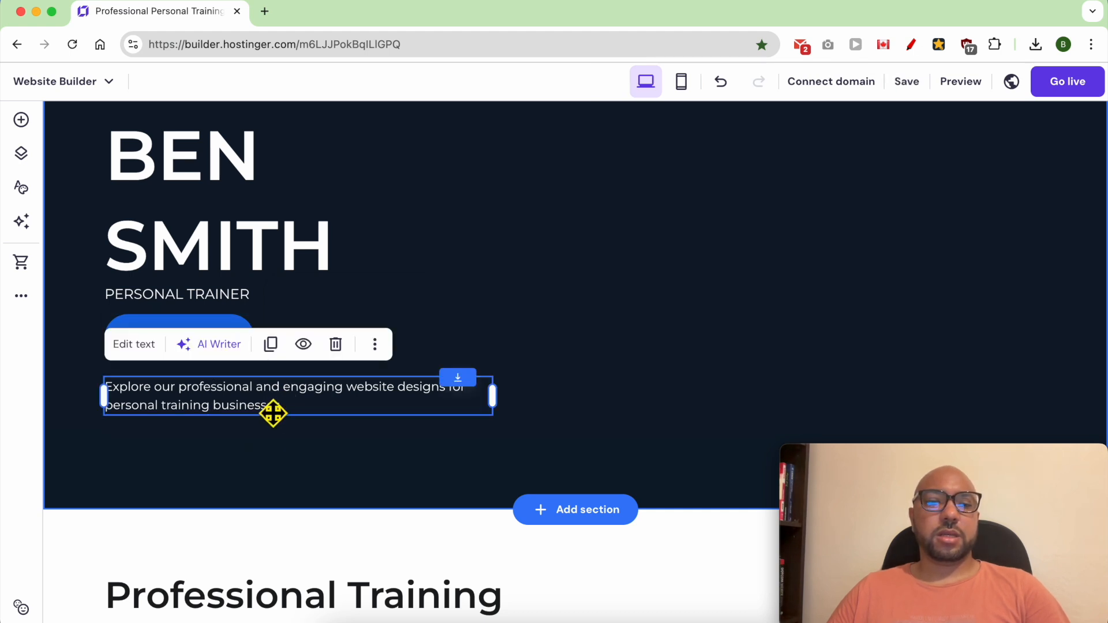
click(335, 345)
scroll(344, 349, up, 5)
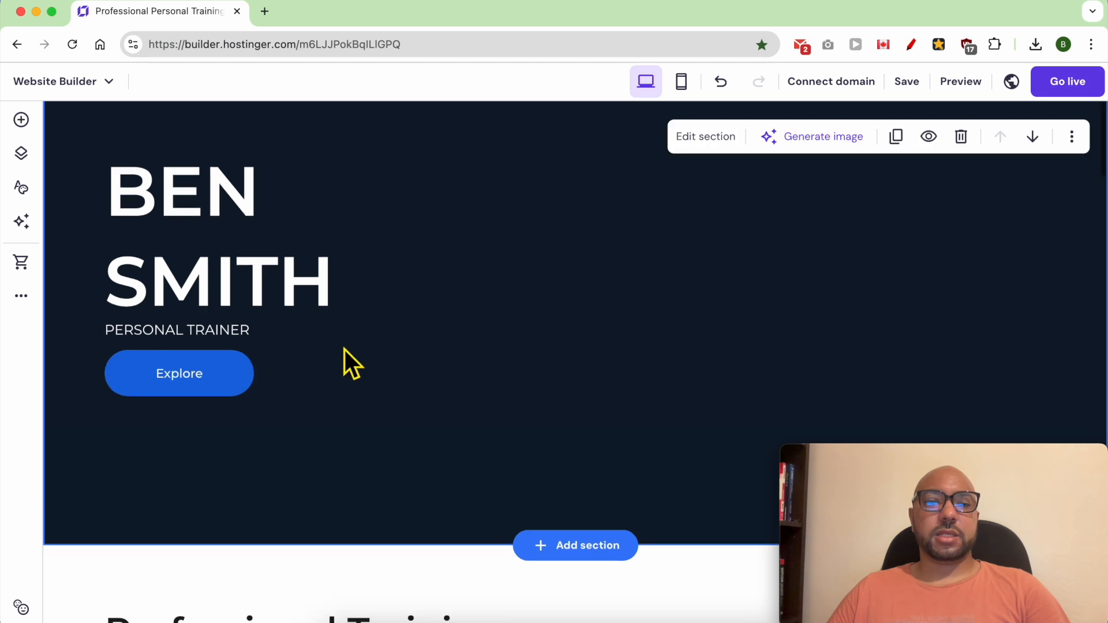
scroll(468, 316, down, 3)
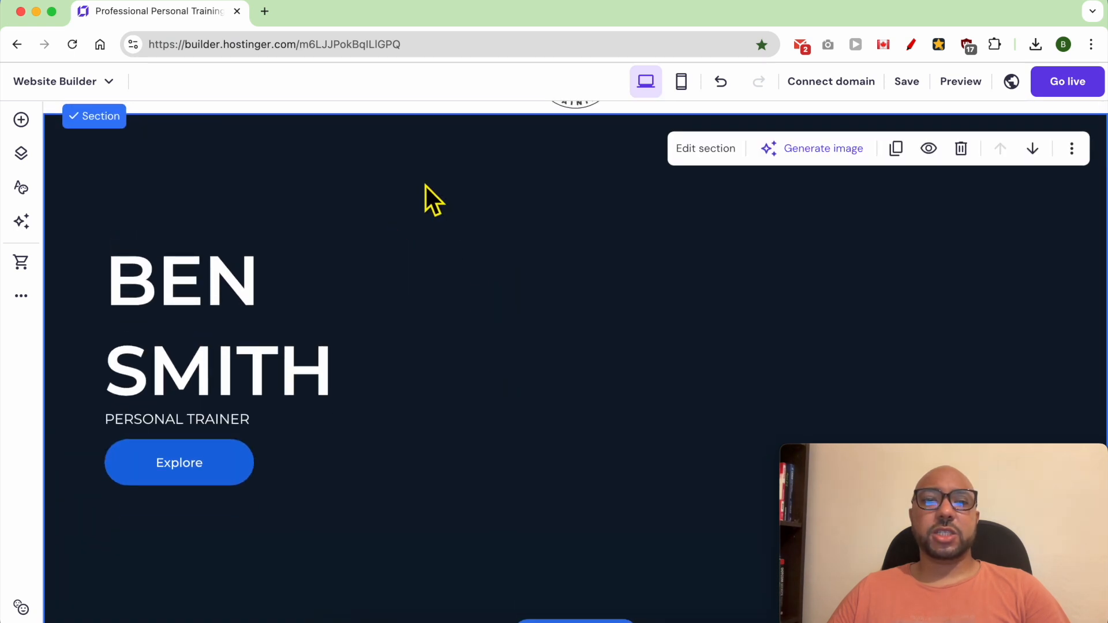
Step: Try a light blue solid colour (#a3bcd9) as the welcome section's background
click(714, 153)
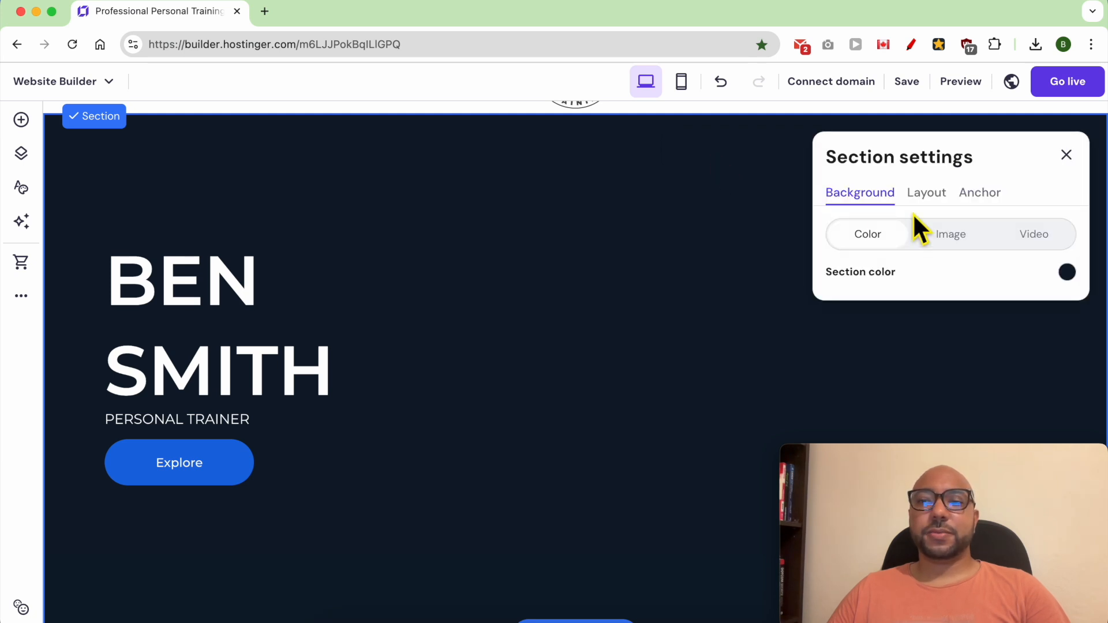
click(1067, 272)
drag(728, 280, 683, 260)
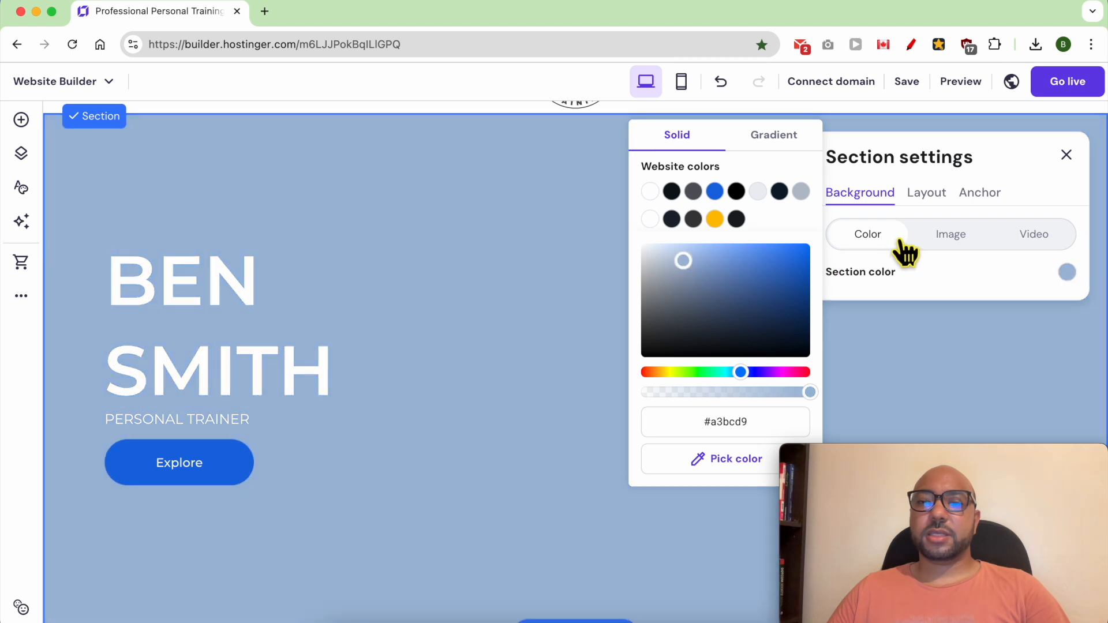
Step: Try a video background for the welcome section and browse the free video library without choosing a replacement
click(928, 236)
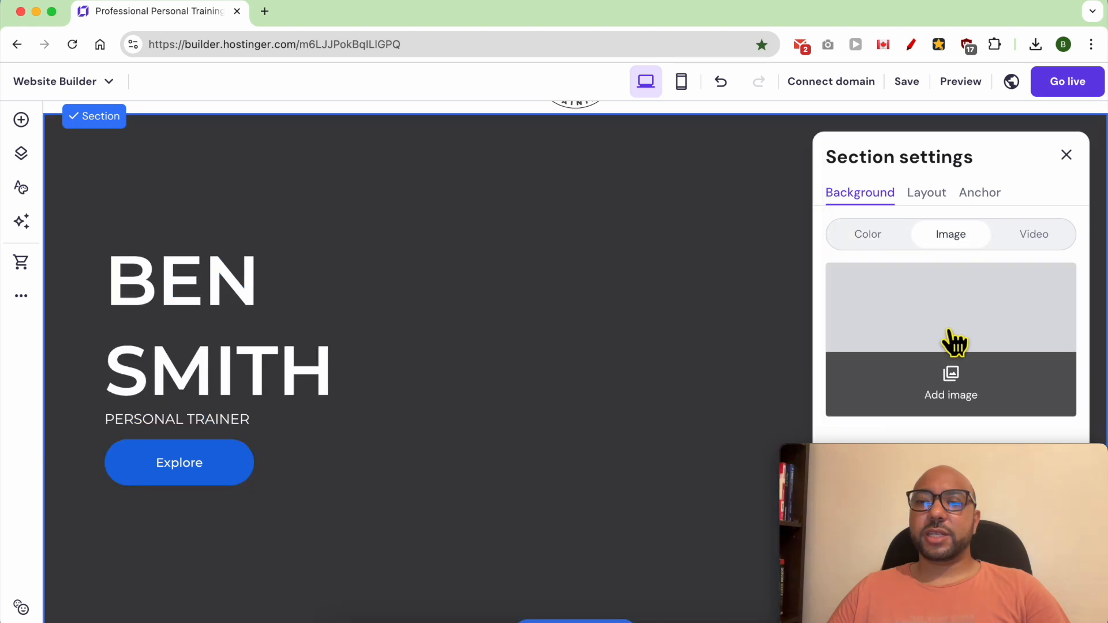
click(1031, 241)
click(968, 385)
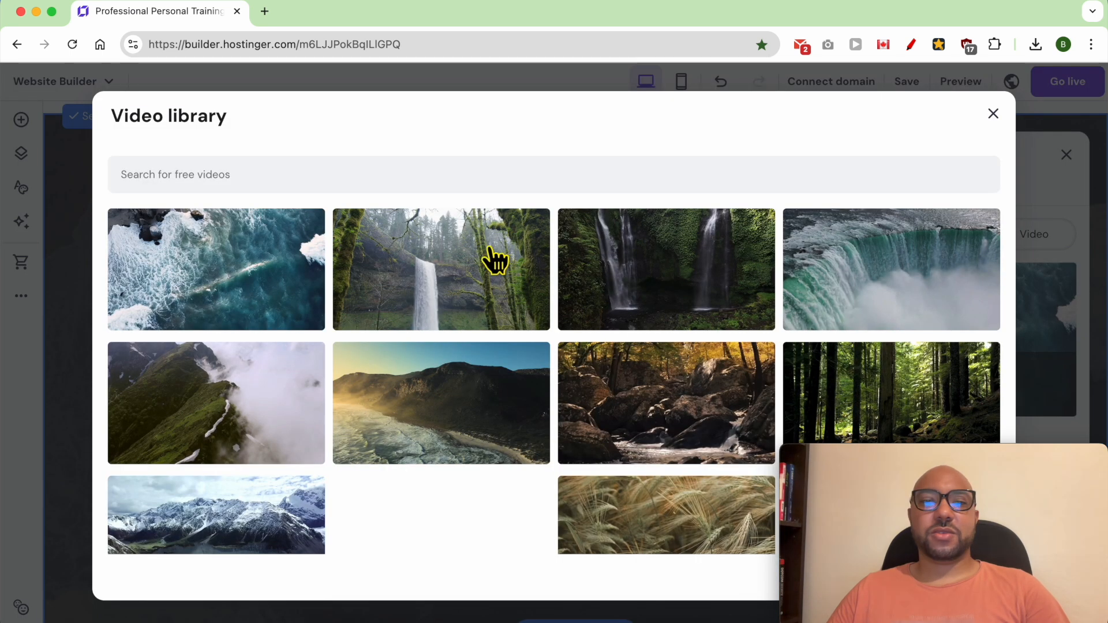
click(310, 189)
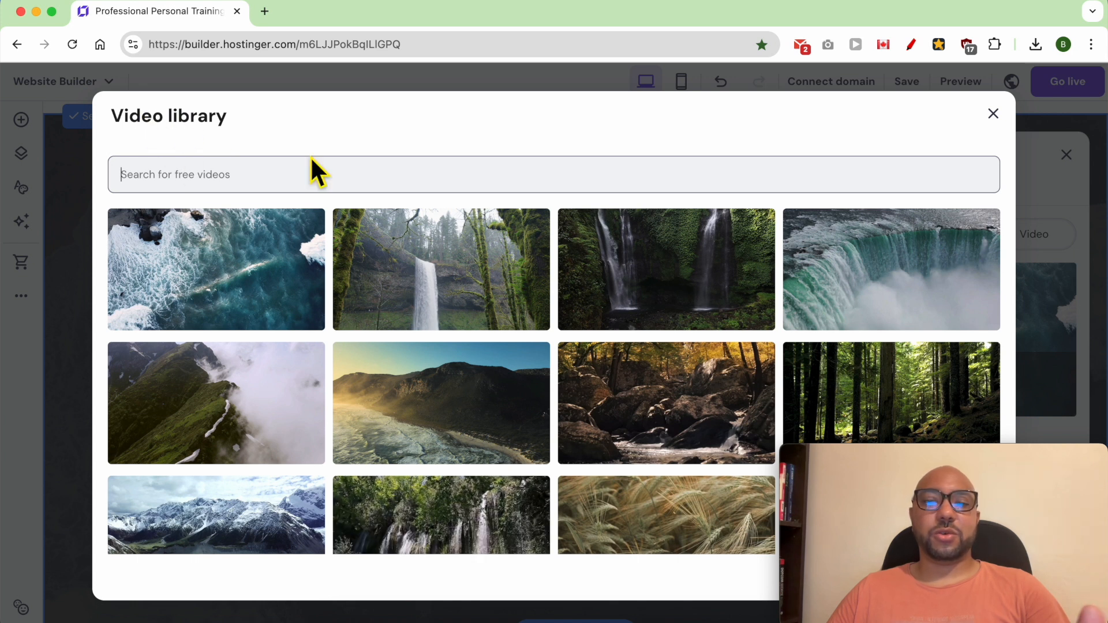
drag(871, 456, 587, 451)
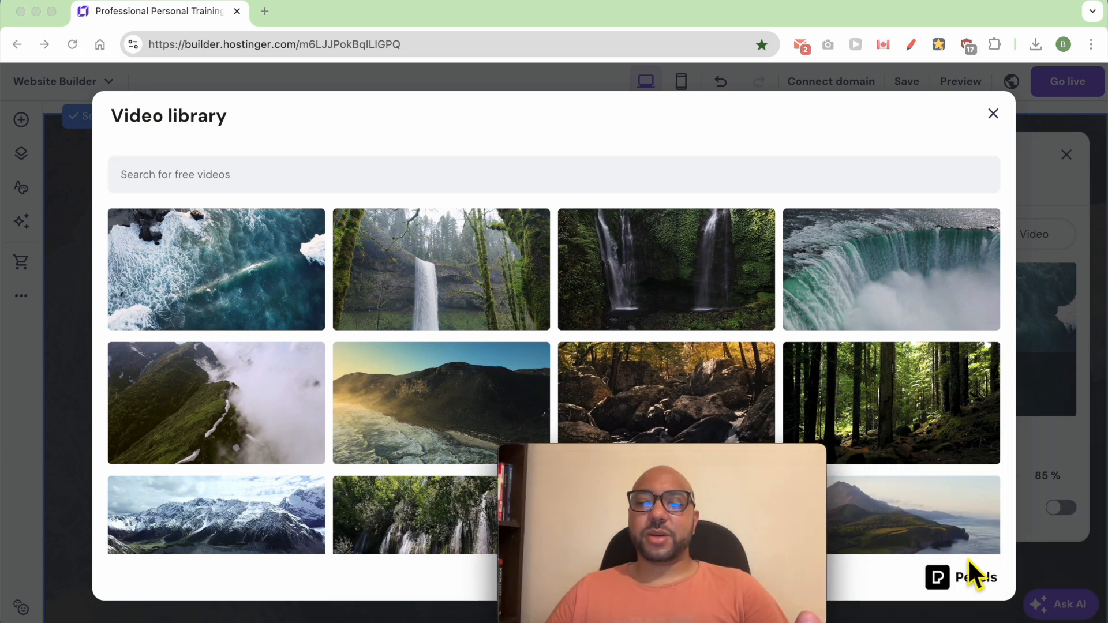
drag(696, 484, 984, 467)
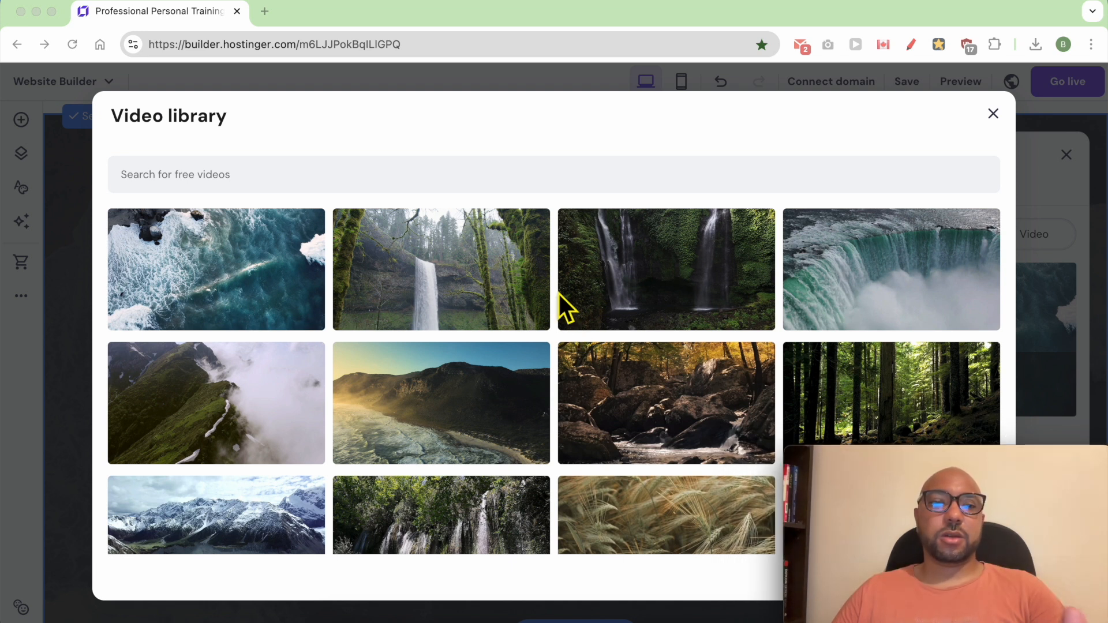
click(991, 115)
click(992, 114)
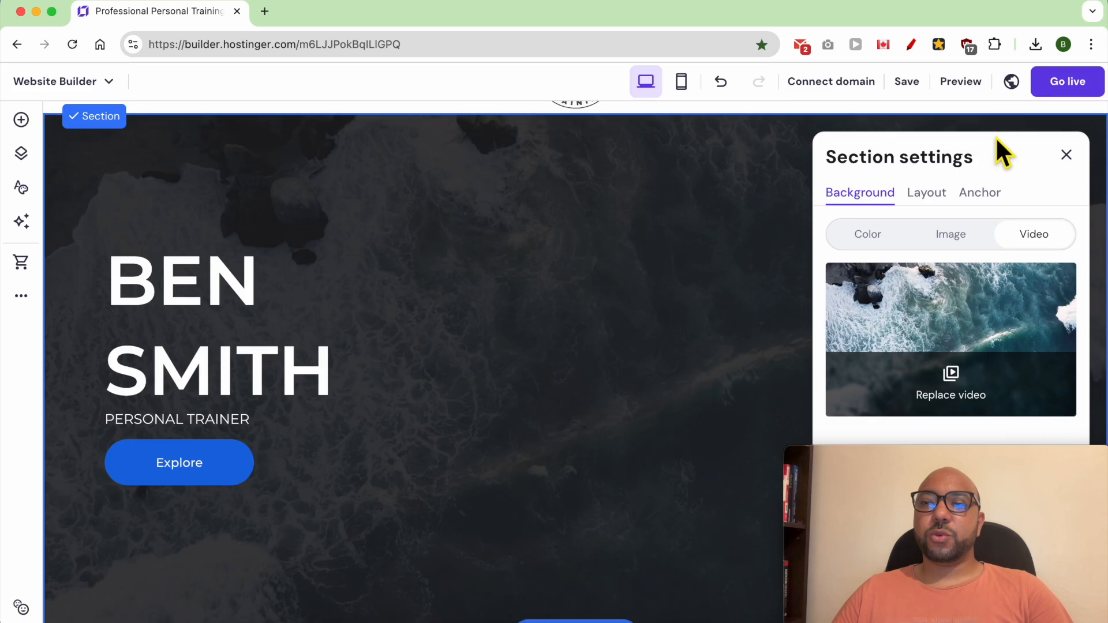
Step: Set the welcome section's background to a free "personal trainer" image of a smiling man in a black T-shirt at a gym
click(960, 235)
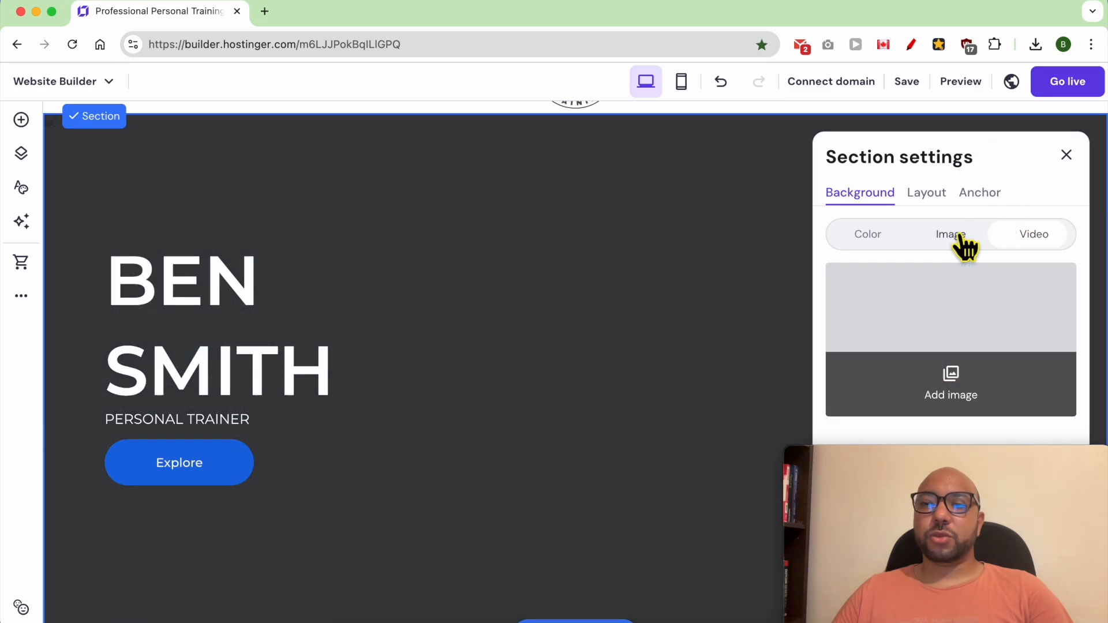
click(961, 408)
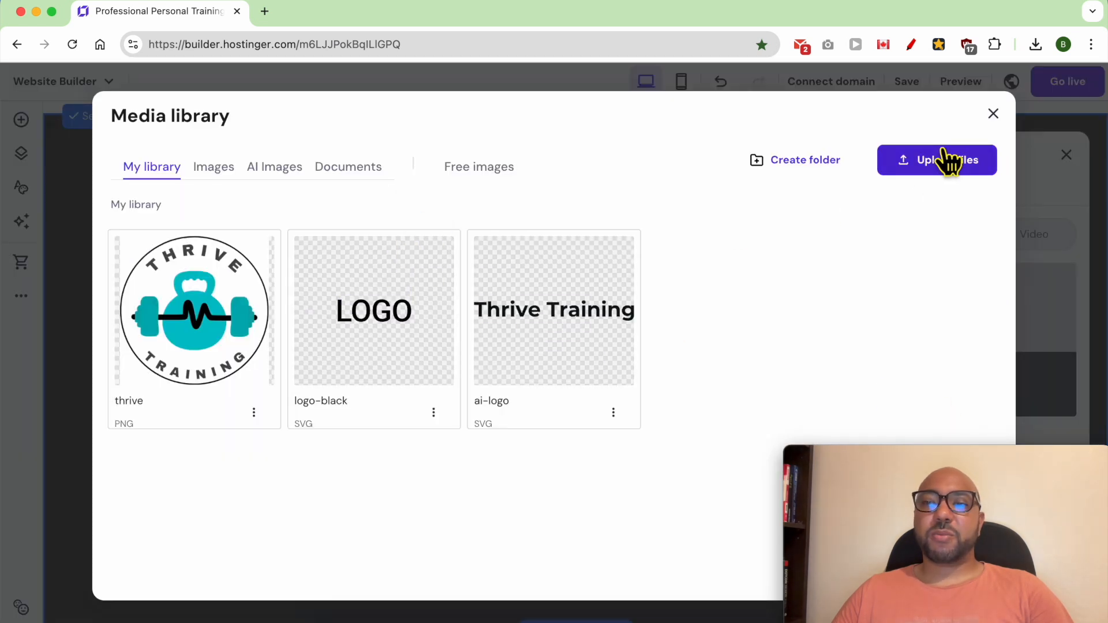
click(489, 173)
drag(919, 474, 141, 480)
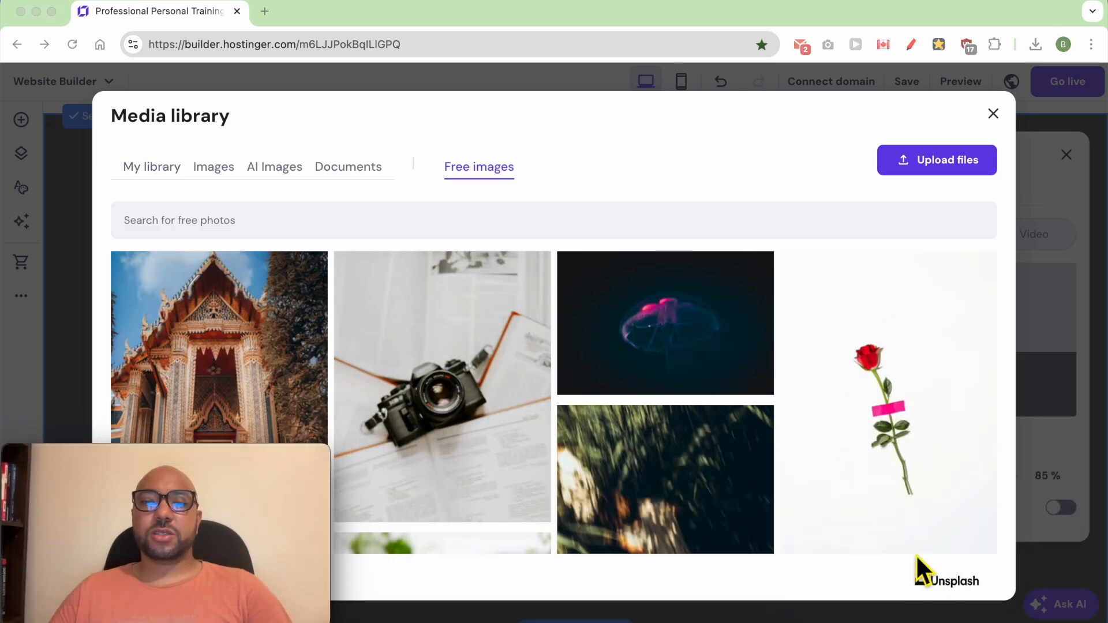
click(500, 230)
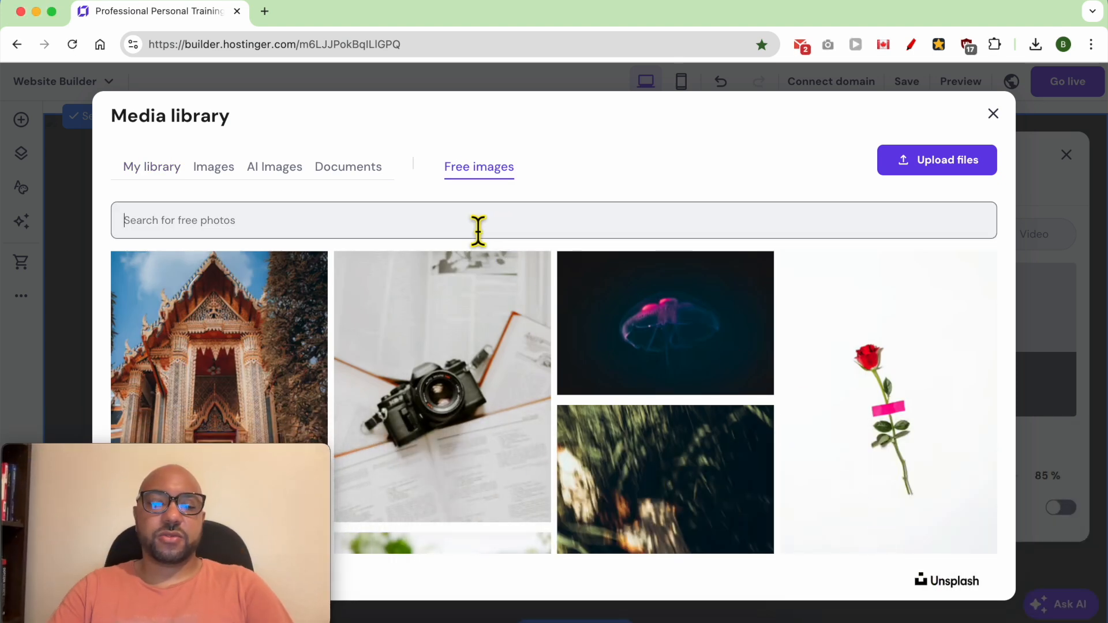
text(personal train)
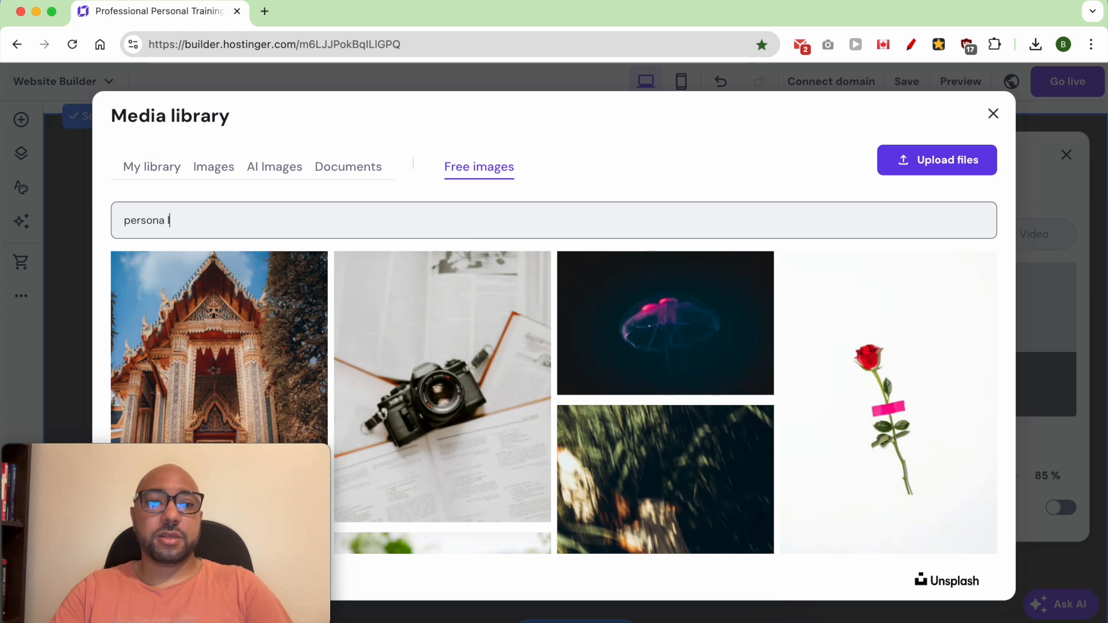
text(er)
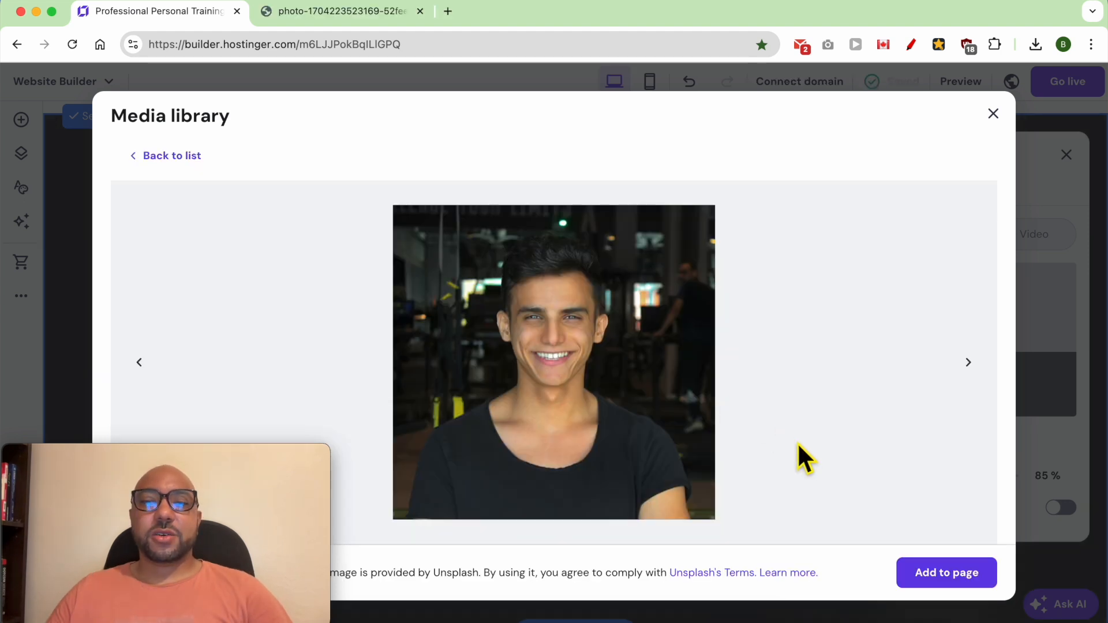
click(947, 563)
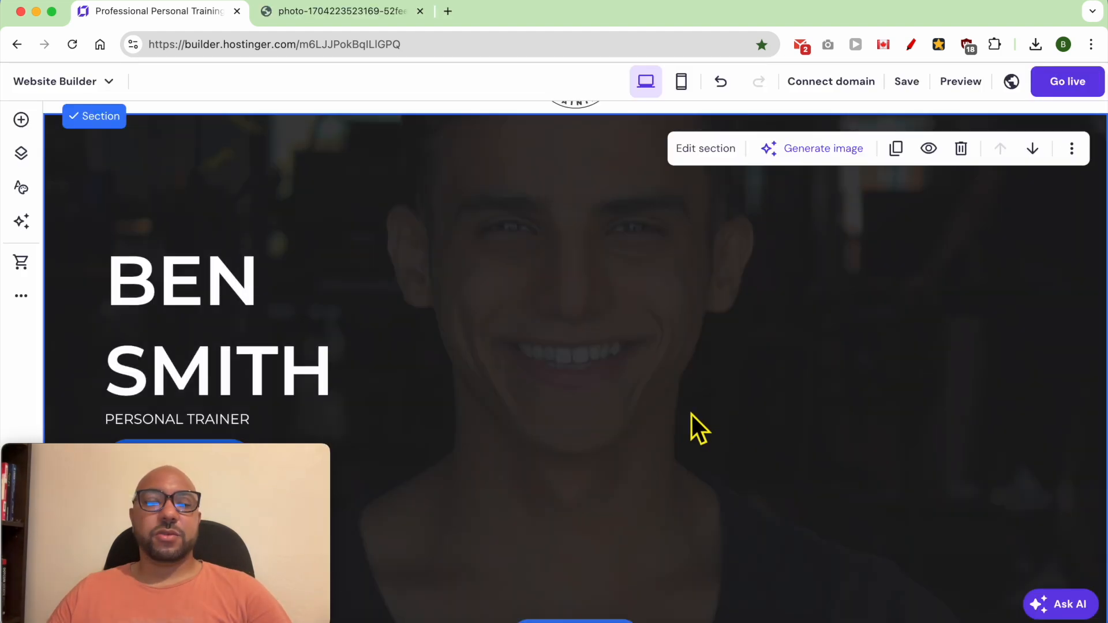
Step: Widen the Explore button slightly and adjust its position beneath the "PERSONAL TRAINER" text
scroll(658, 416, down, 4)
drag(239, 455, 1013, 452)
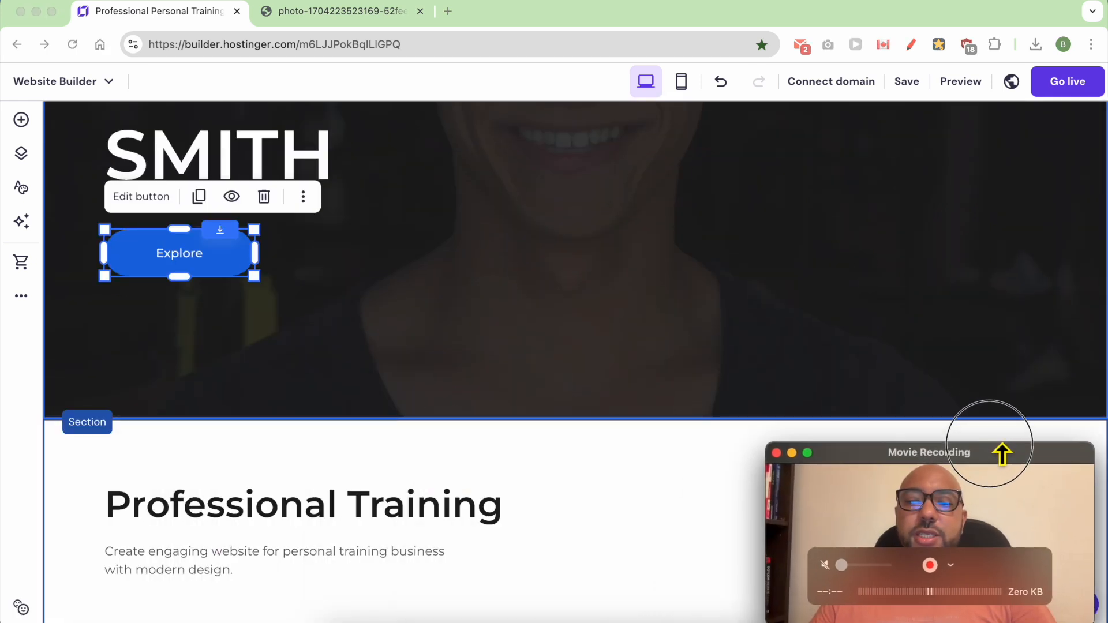
drag(257, 279, 280, 275)
drag(183, 288, 189, 278)
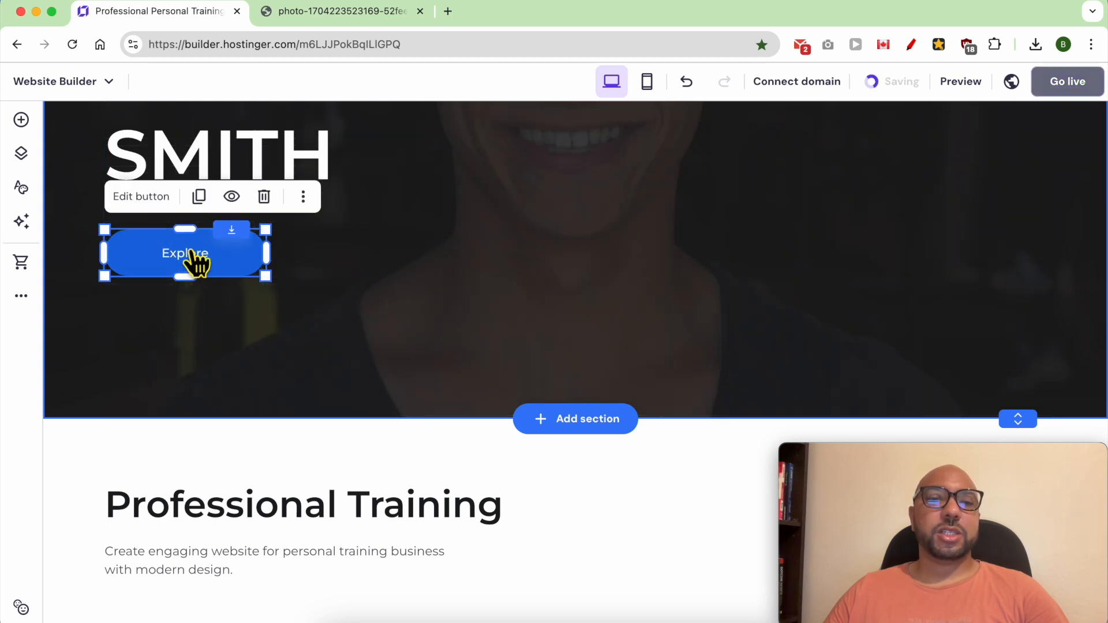
Step: Change the Explore button's text to "BOOK A FREE CONSULATION" and set its link type to Page
double_click(196, 261)
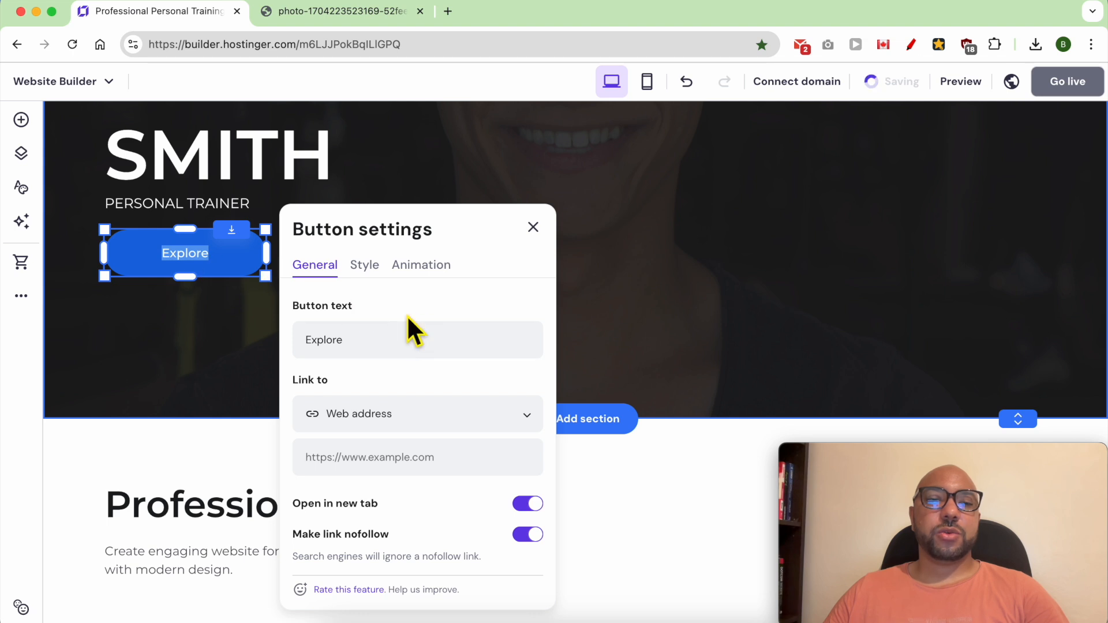
click(368, 353)
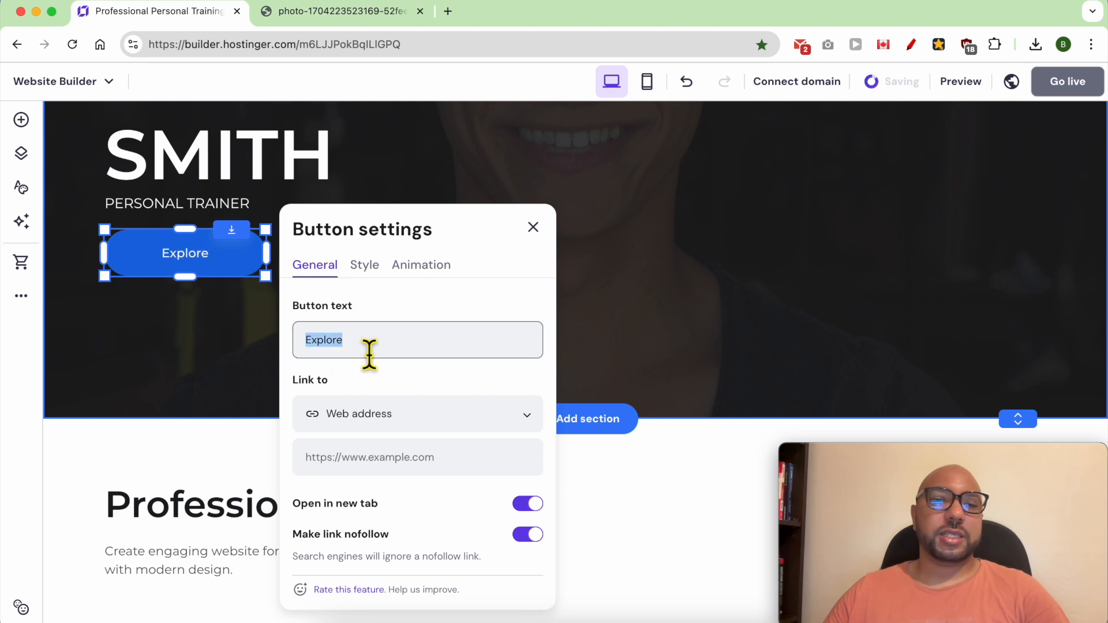
text(BO)
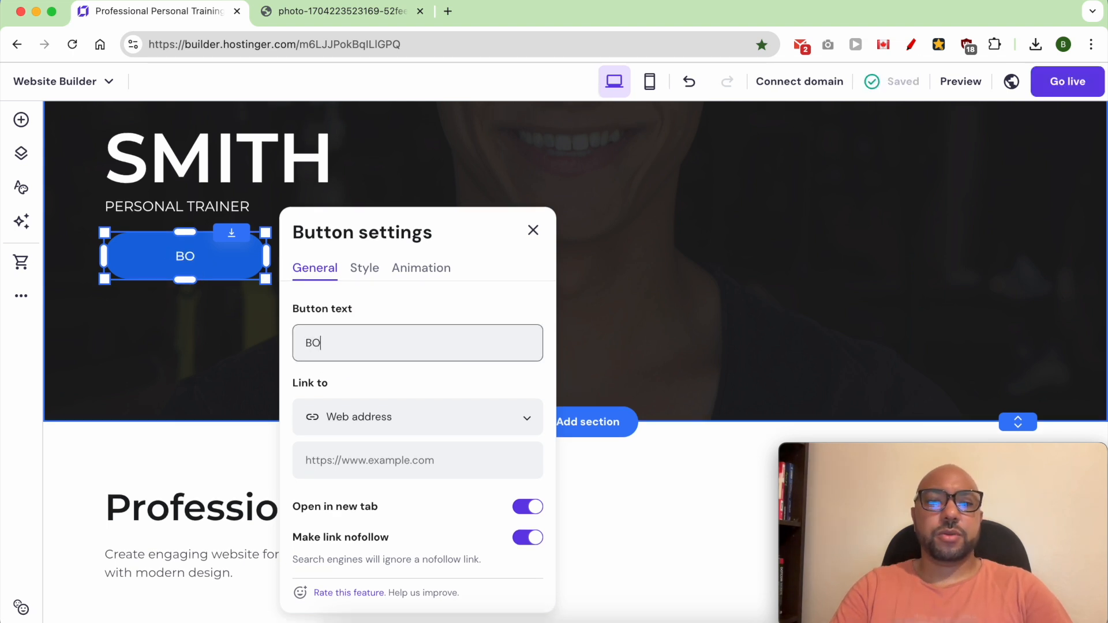
text(OK A FREE CONSULATION)
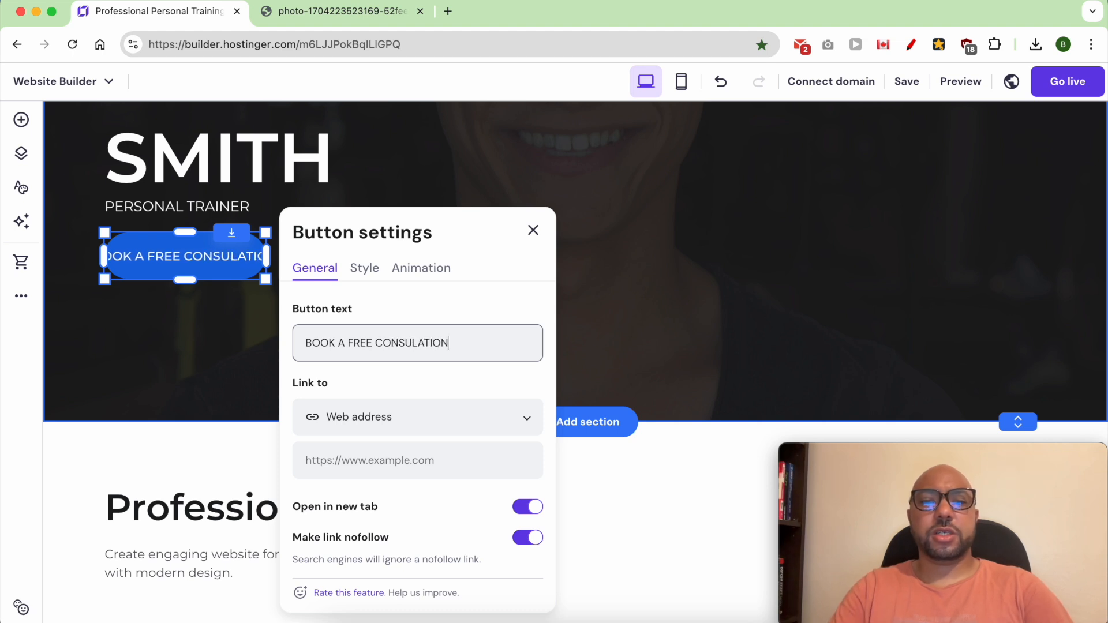
click(371, 417)
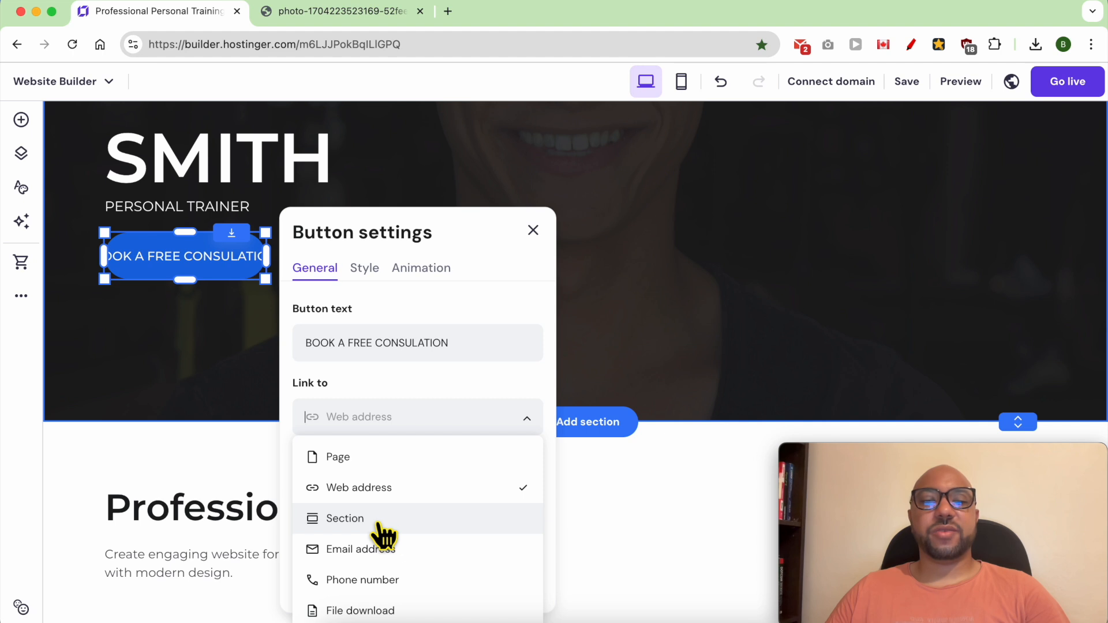
click(418, 383)
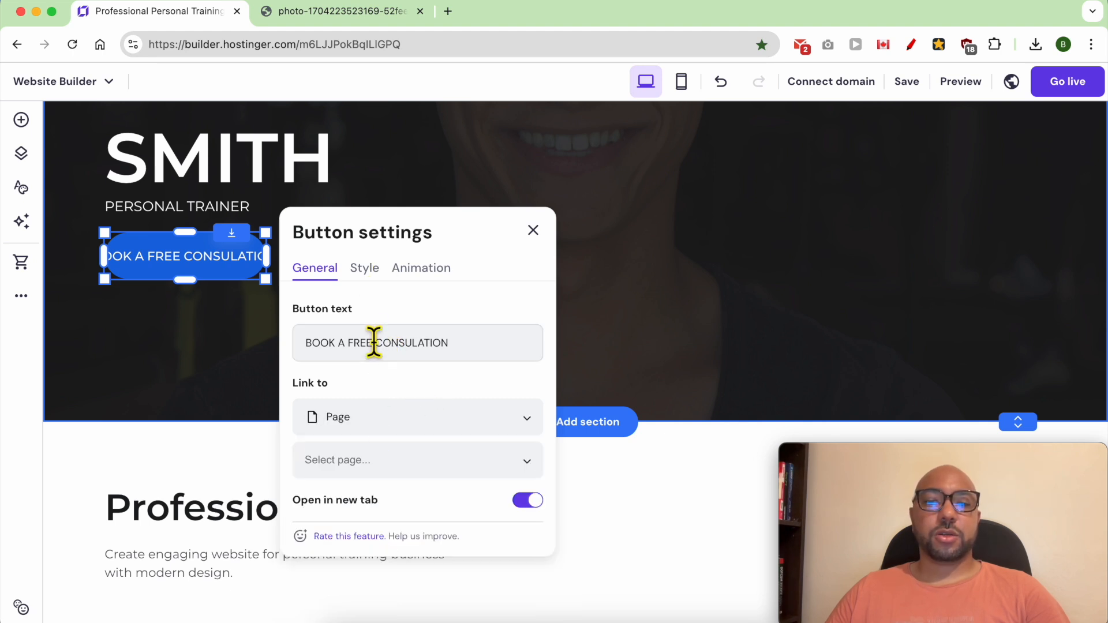
Step: Style the consultation button with yellow fill #ffc001, black text #000000 and a text size of 18
scroll(386, 289, down, 2)
click(366, 234)
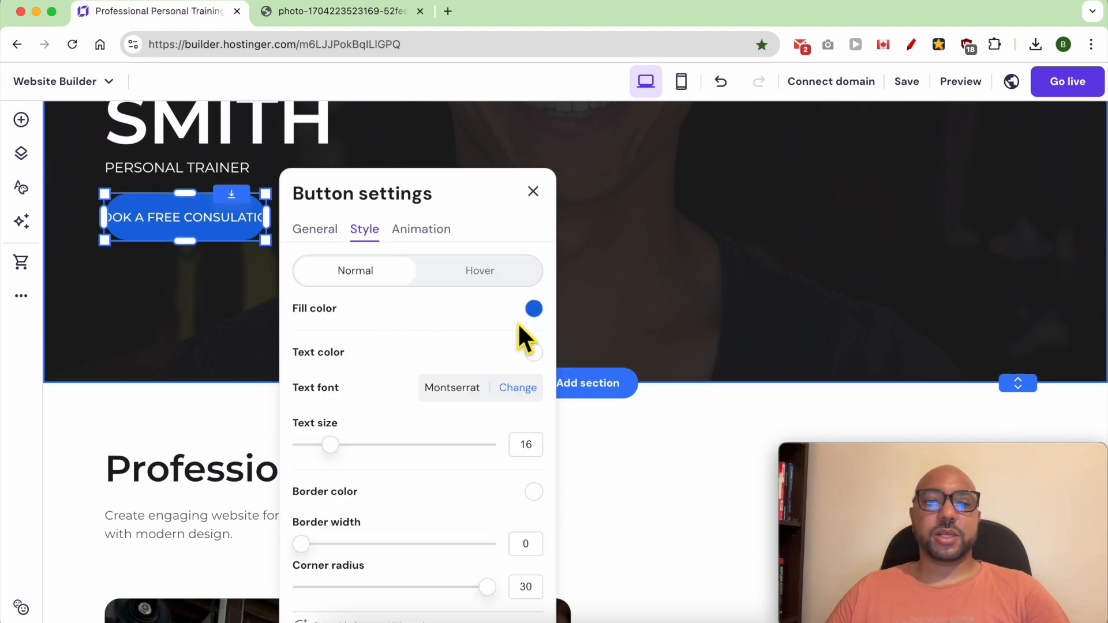
click(534, 309)
click(630, 390)
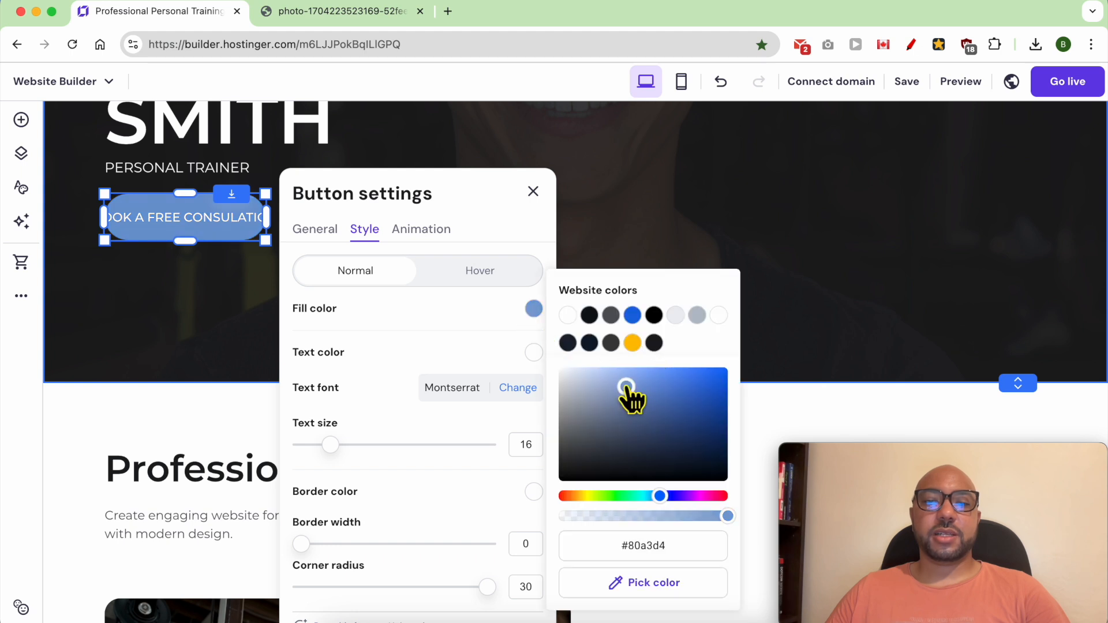
click(633, 343)
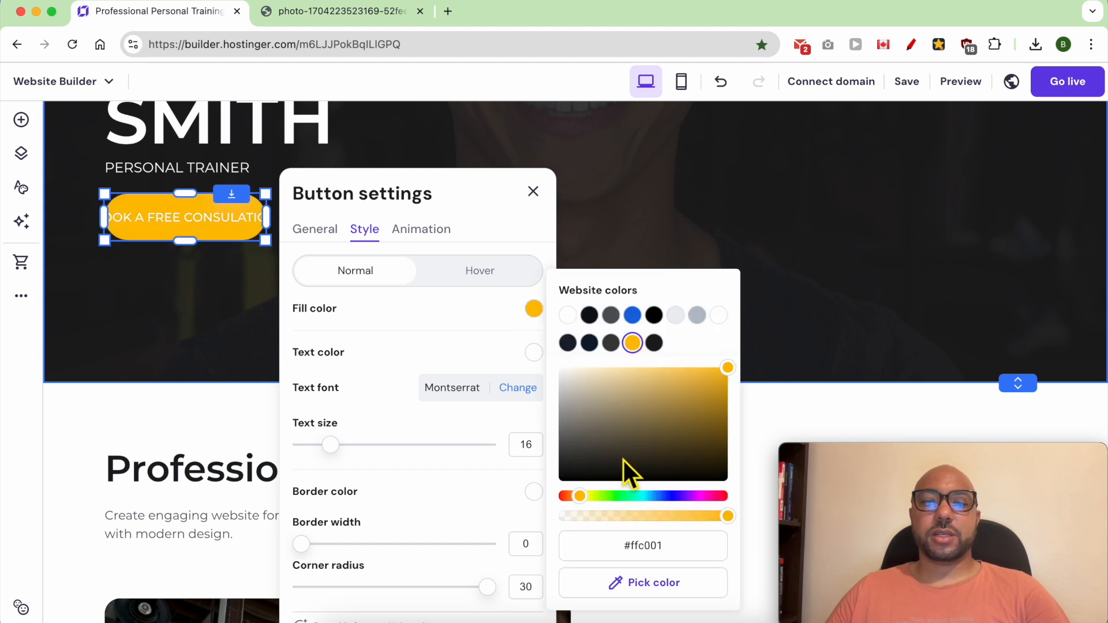
click(533, 352)
drag(610, 439, 542, 508)
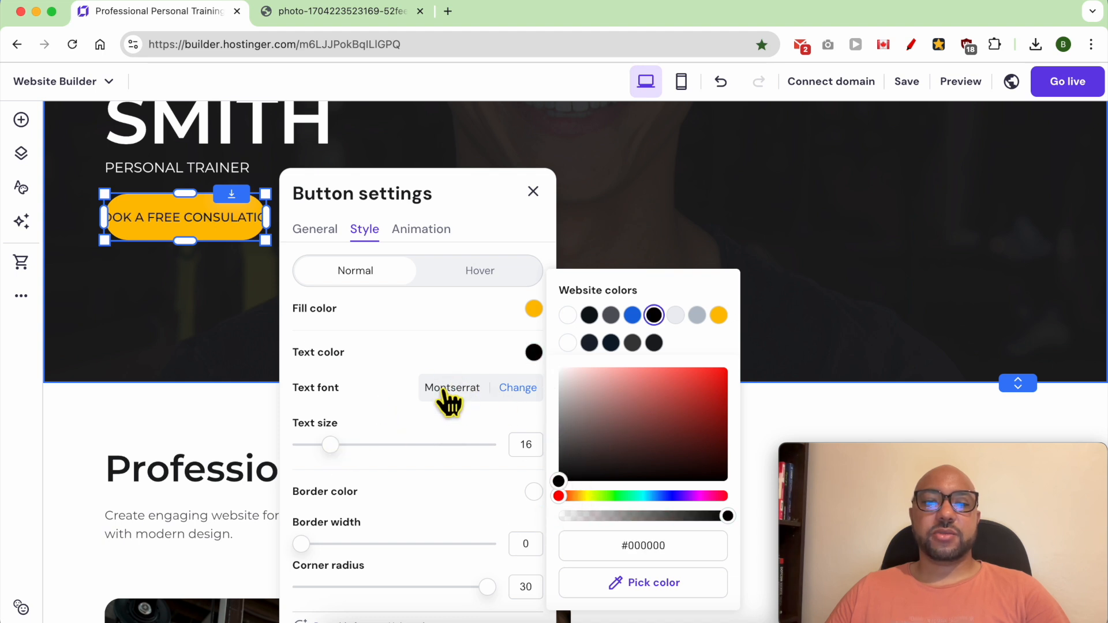
mouse_move(343, 445)
mouse_down()
mouse_move(364, 455)
mouse_move(348, 455)
mouse_up()
scroll(345, 535, down, 1)
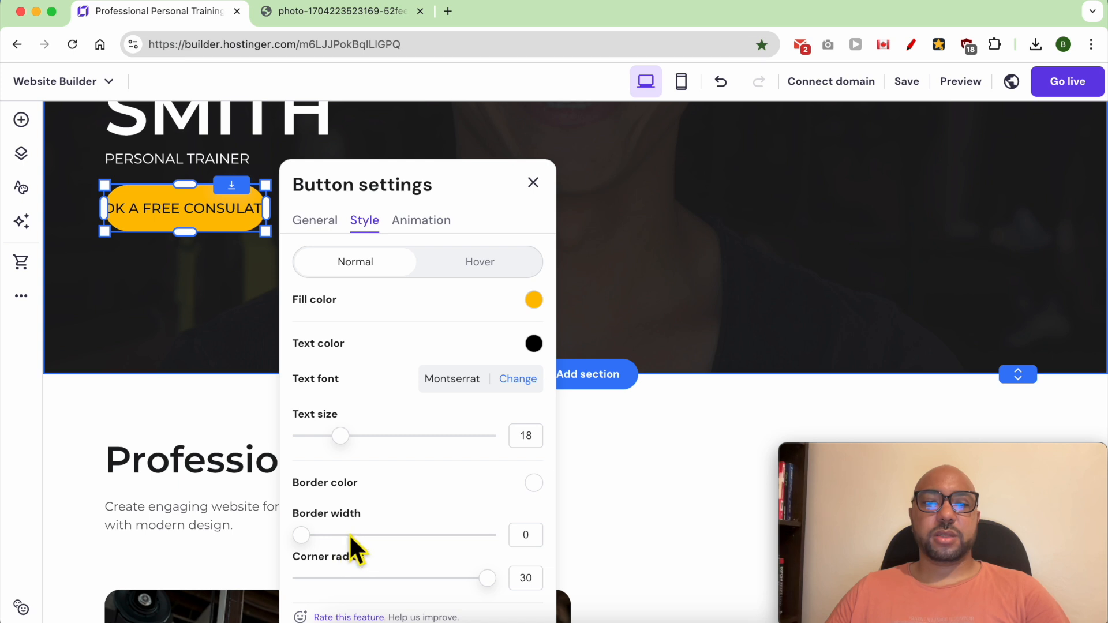
Step: Give the consultation button a white border with a width of 2 and a corner radius of 27
scroll(349, 534, down, 2)
click(534, 436)
click(589, 343)
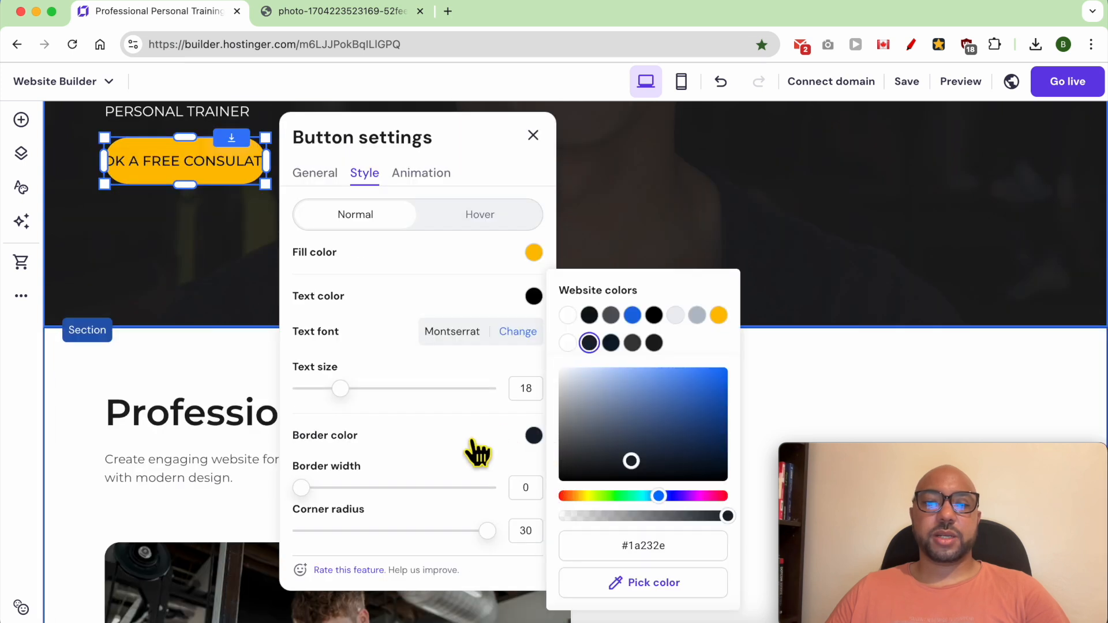
drag(317, 495, 339, 498)
drag(502, 539, 481, 551)
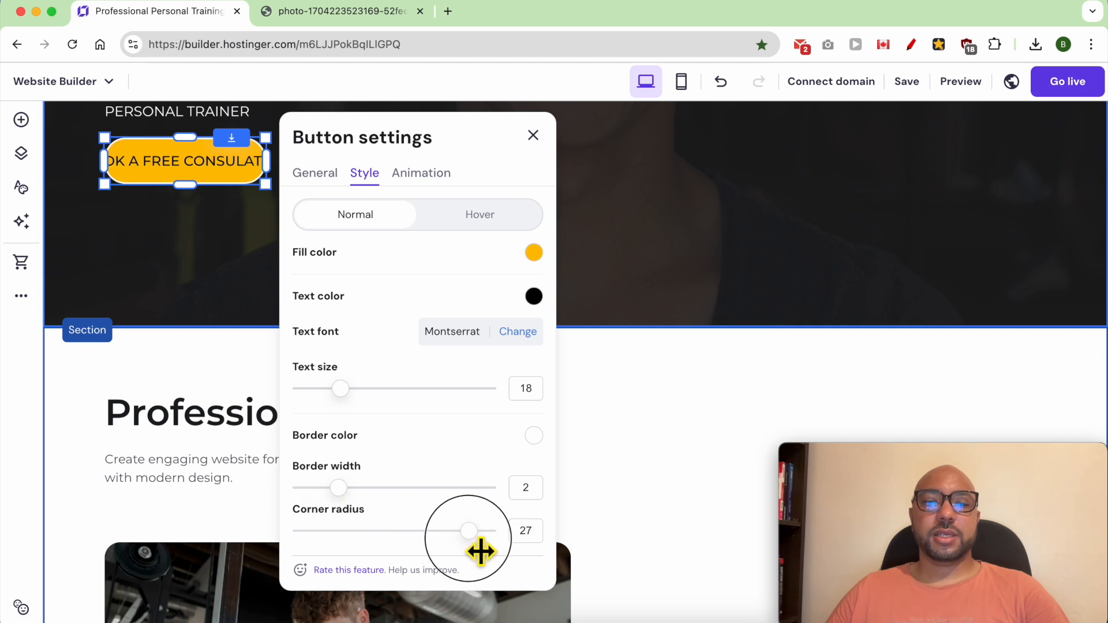
click(531, 136)
Step: Enlarge the consultation button so its full text fits, keeping it beneath "PERSONAL TRAINER"
scroll(329, 317, up, 2)
drag(268, 248, 353, 275)
drag(228, 280, 229, 264)
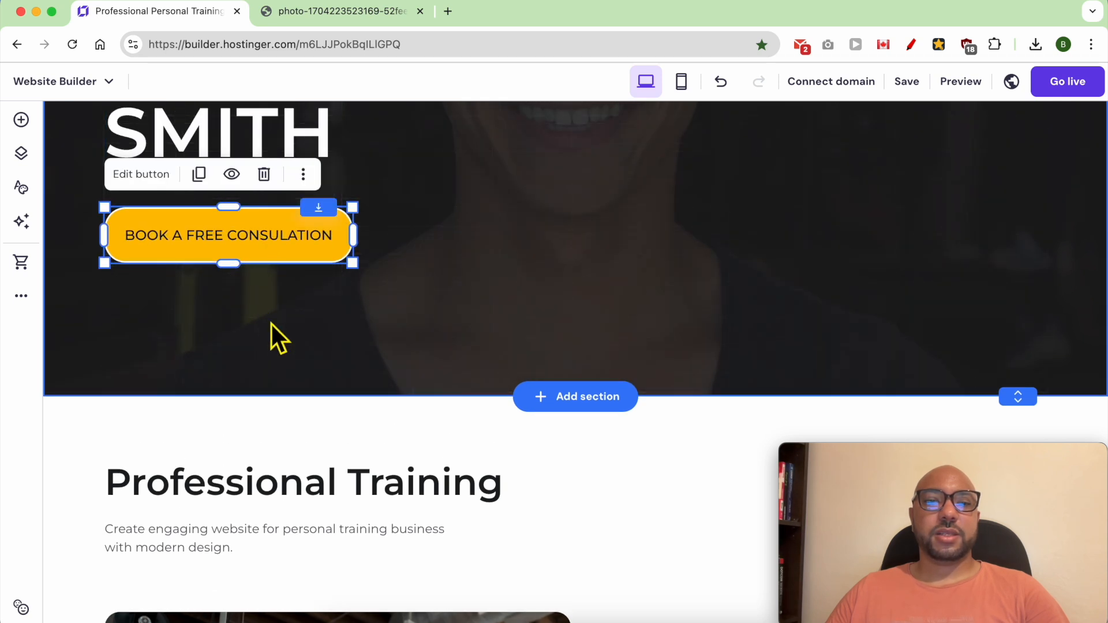
scroll(264, 308, up, 4)
click(476, 337)
Step: Review the restyled header and welcome section, and look through the home page sections below them
scroll(620, 439, up, 2)
scroll(620, 438, up, 1)
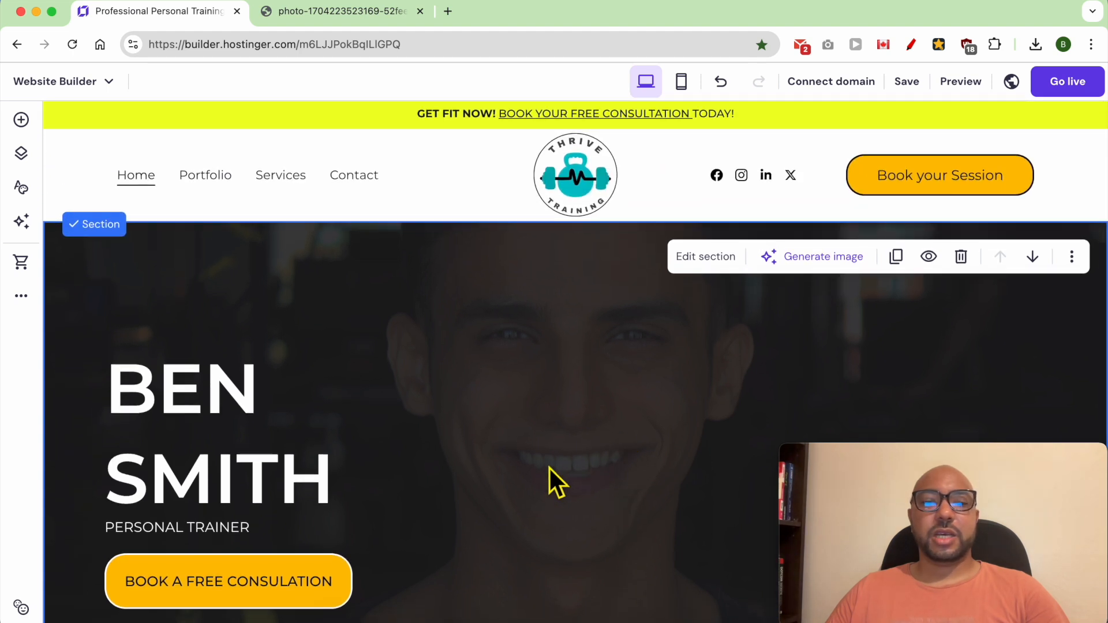
scroll(579, 455, down, 2)
scroll(580, 454, up, 2)
scroll(544, 396, down, 1)
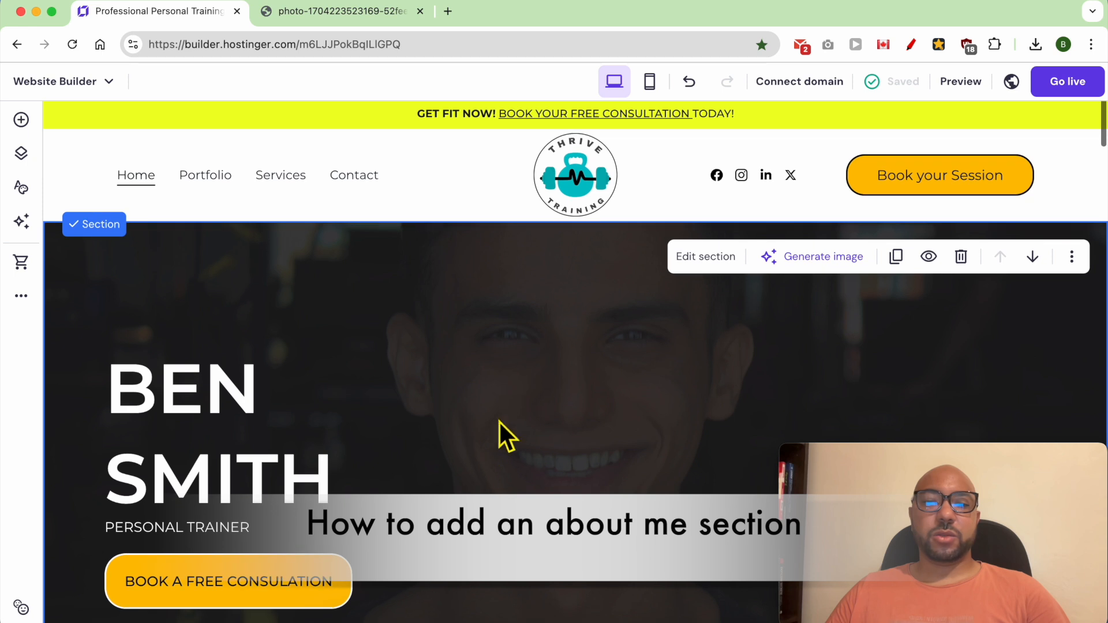
scroll(524, 435, down, 4)
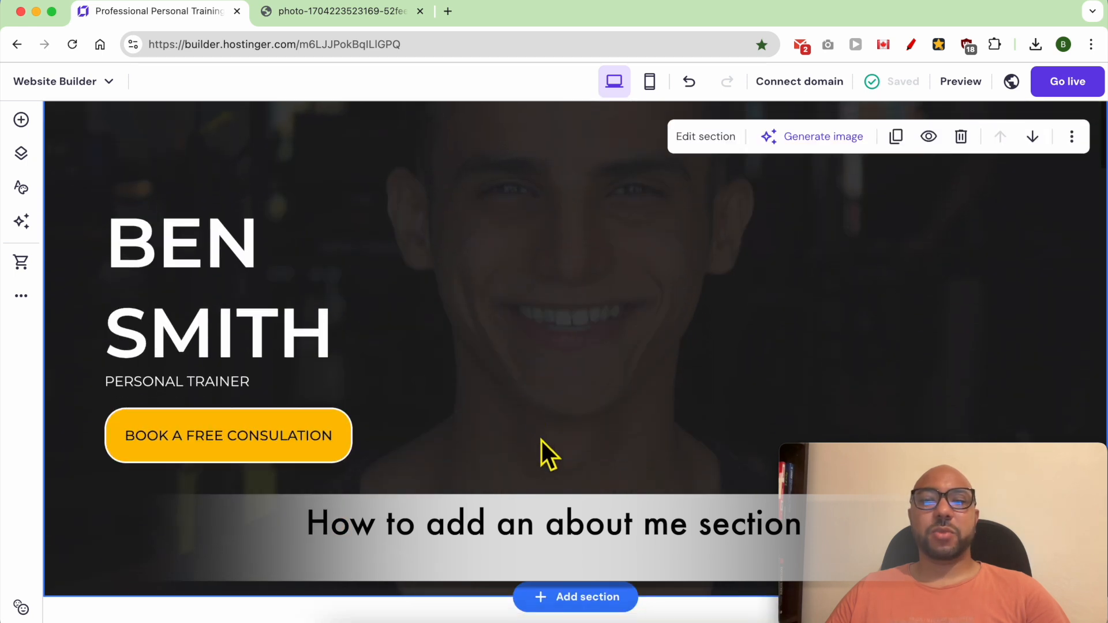
scroll(525, 436, down, 1)
scroll(564, 432, down, 4)
scroll(549, 398, down, 12)
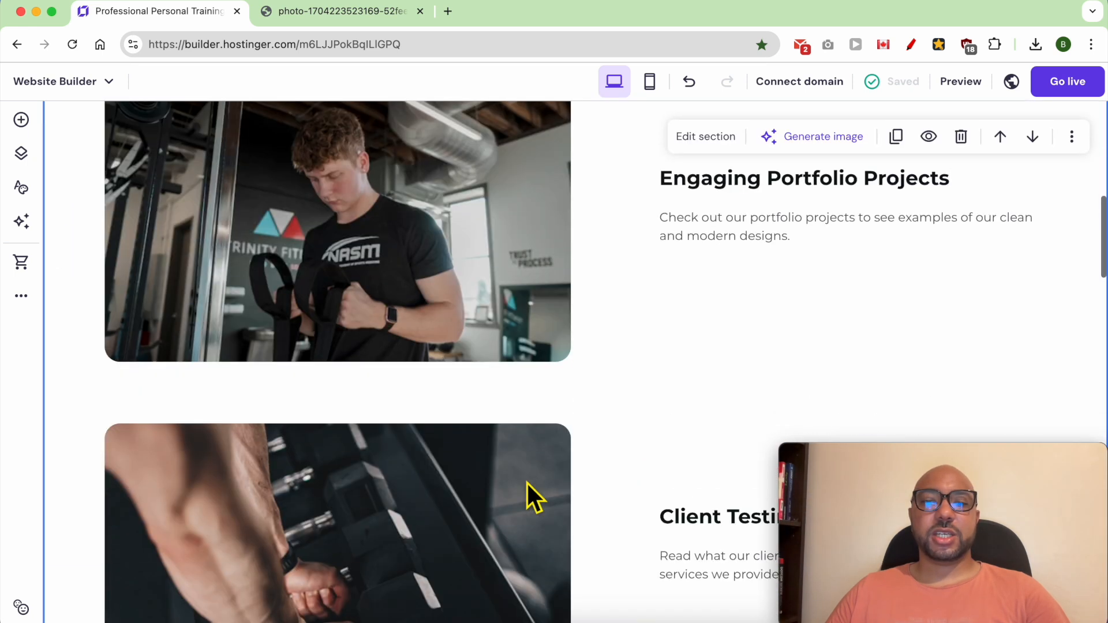
scroll(527, 484, up, 15)
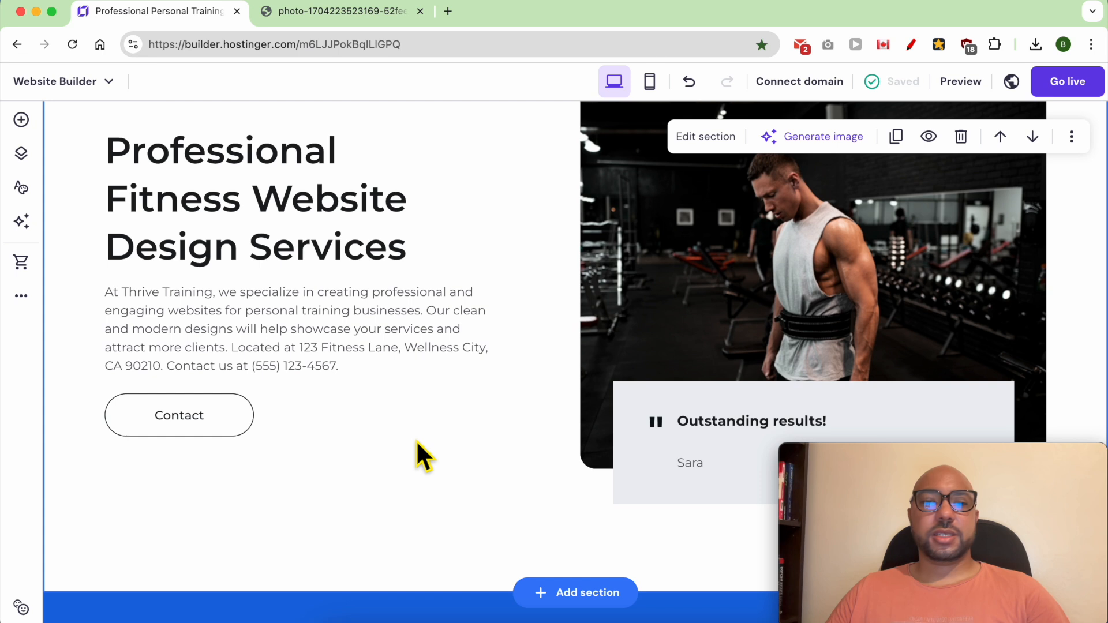
Step: Copy the "Professional Fitness Website Design Services" section and paste it directly below the welcome section
scroll(416, 440, up, 3)
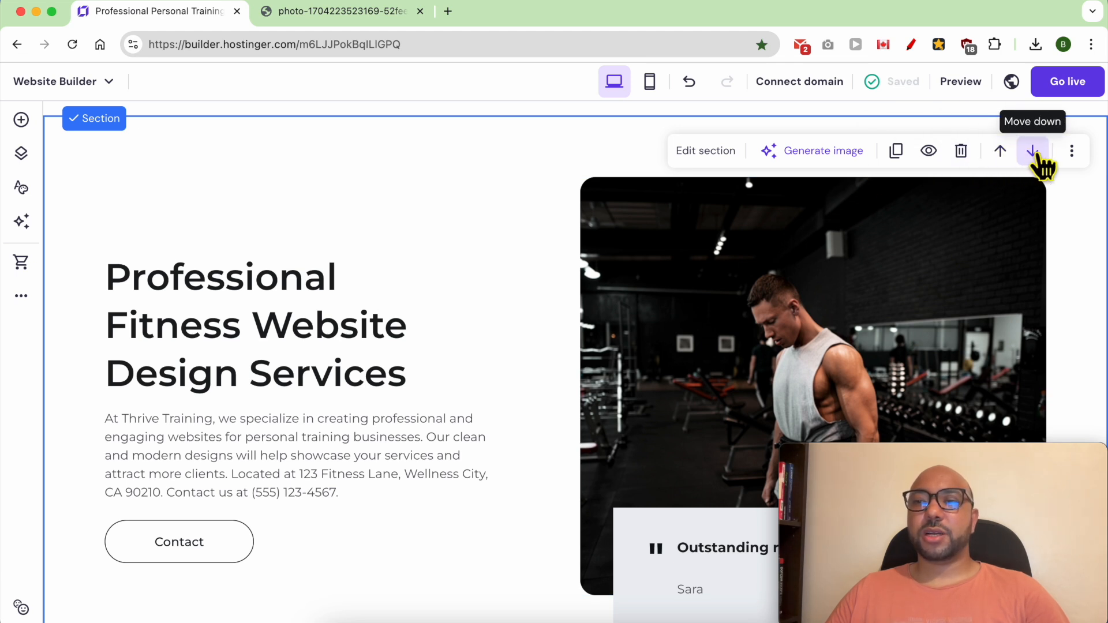
click(1070, 151)
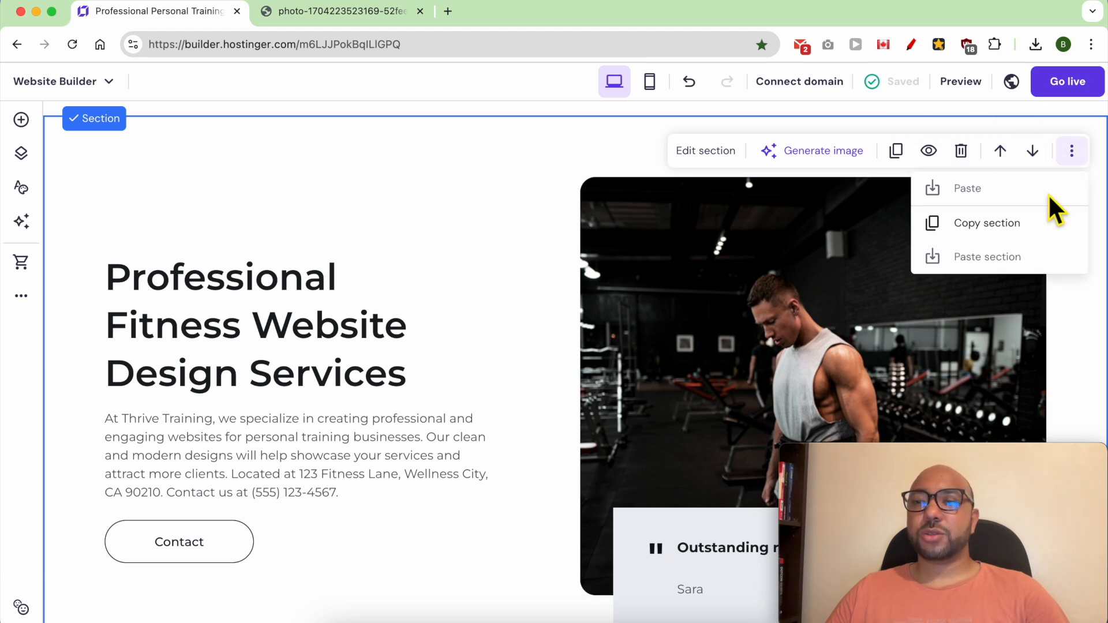
click(1022, 228)
scroll(1019, 250, down, 10)
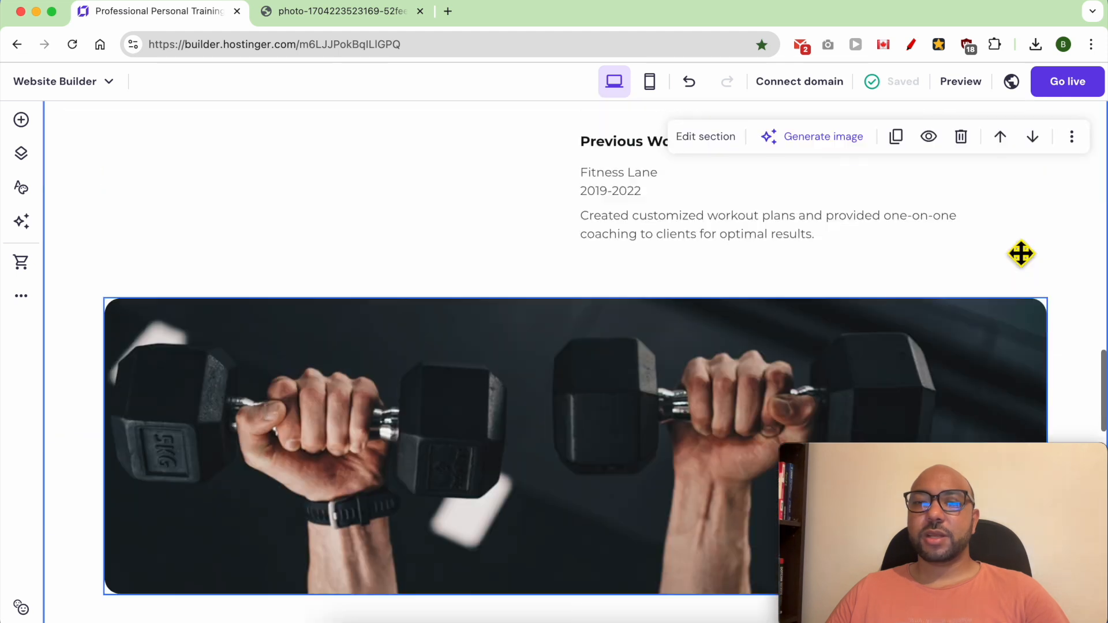
scroll(1021, 254, up, 10)
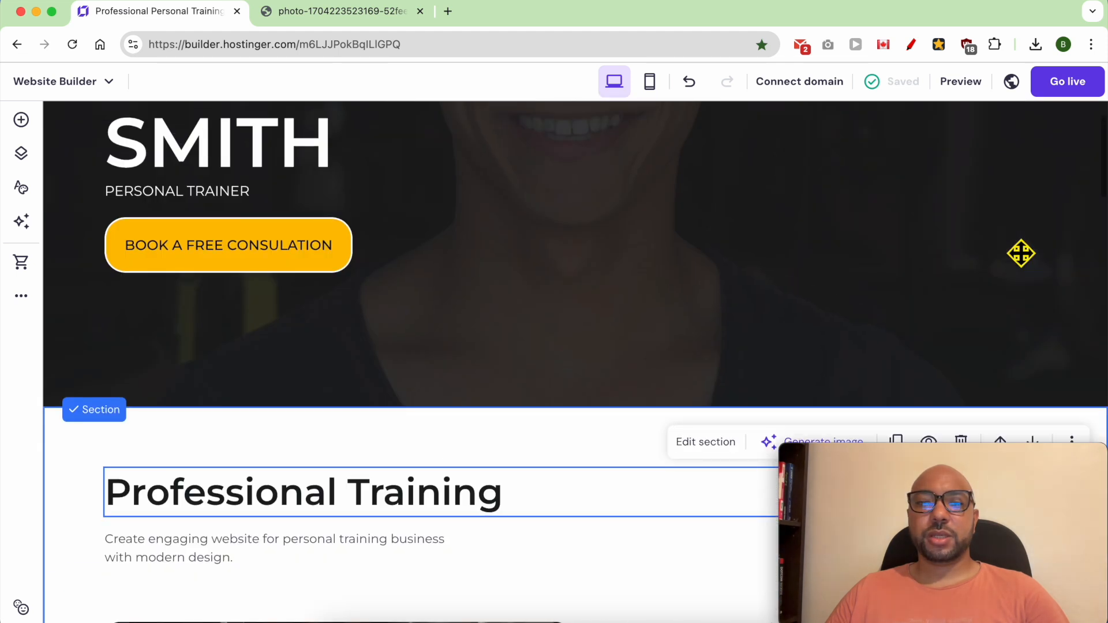
scroll(1013, 249, up, 3)
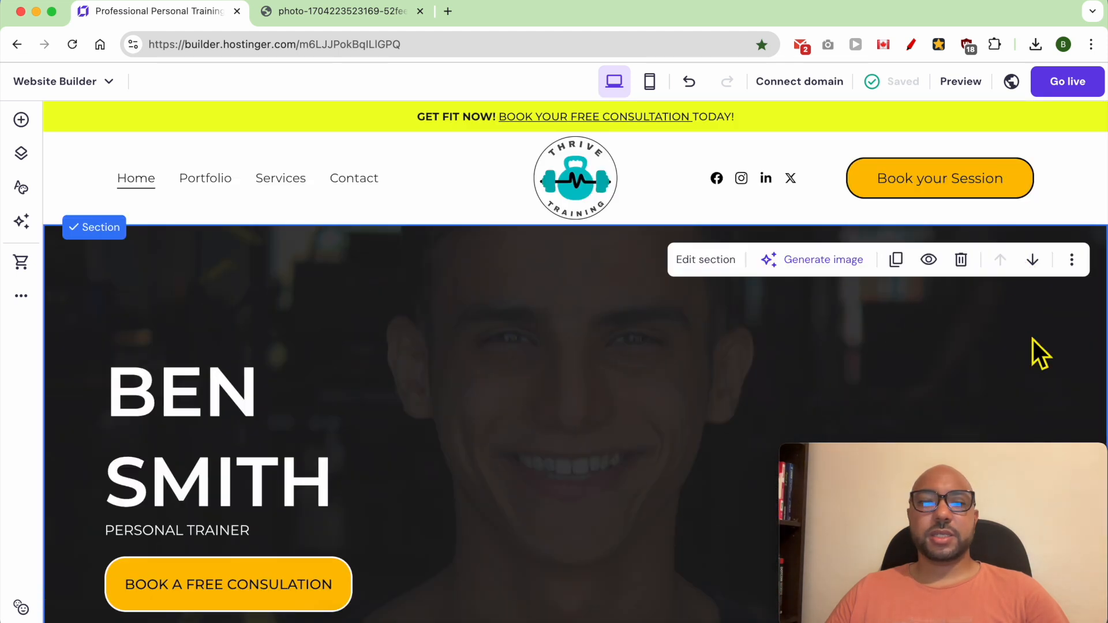
click(1072, 261)
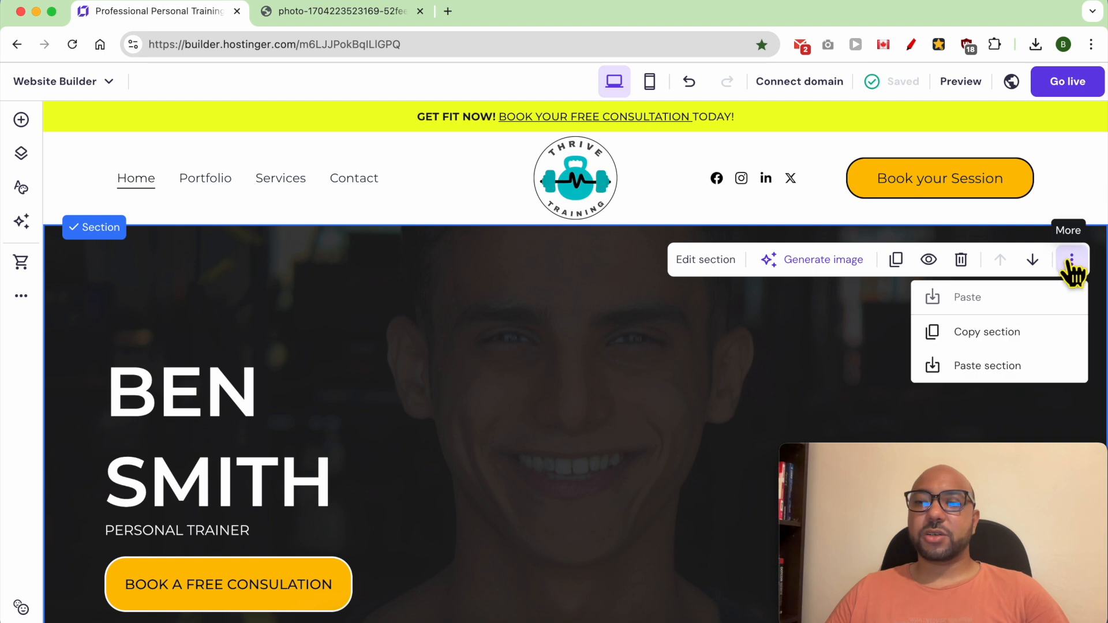
click(1000, 369)
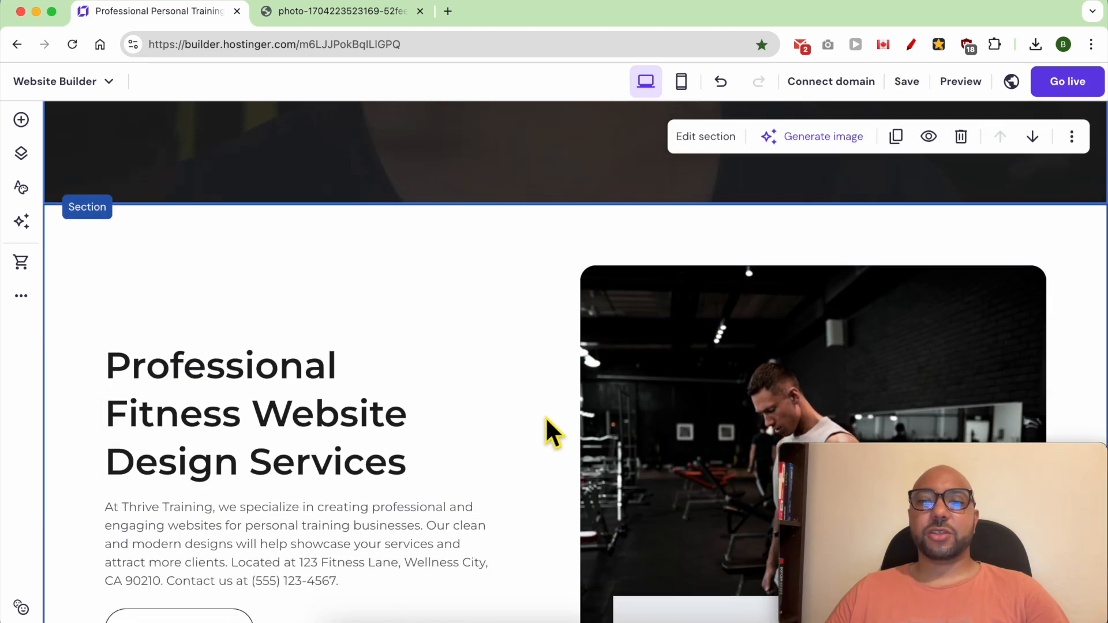
Step: Delete the original "Professional Fitness Website Design Services" section beneath the dumbbell image, keeping the pasted copy
scroll(545, 418, down, 20)
scroll(546, 418, up, 9)
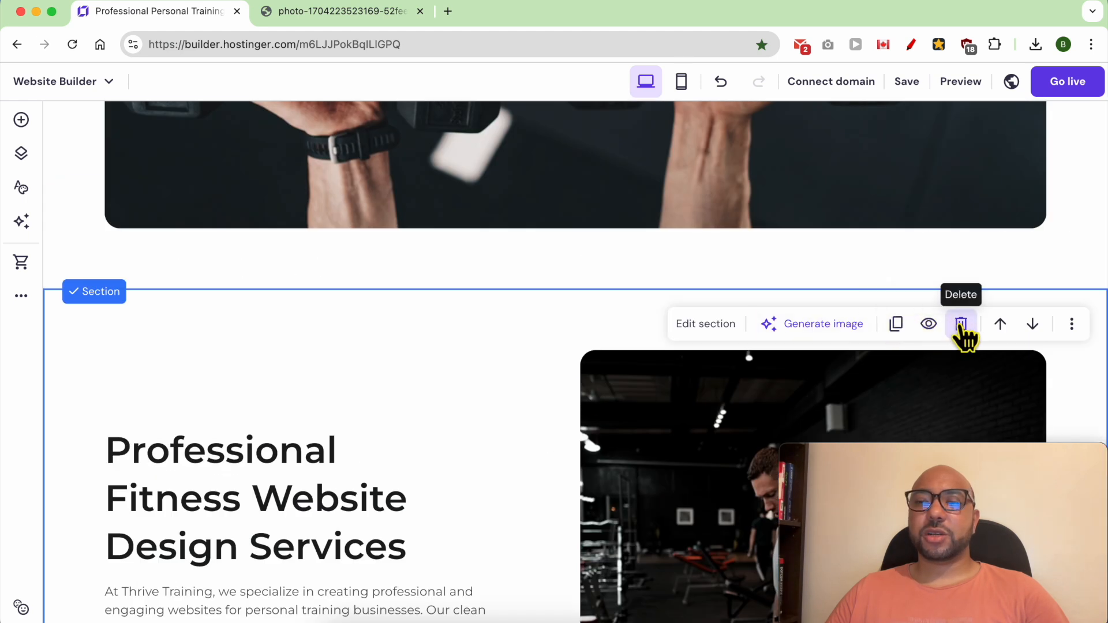
click(960, 324)
scroll(524, 390, up, 10)
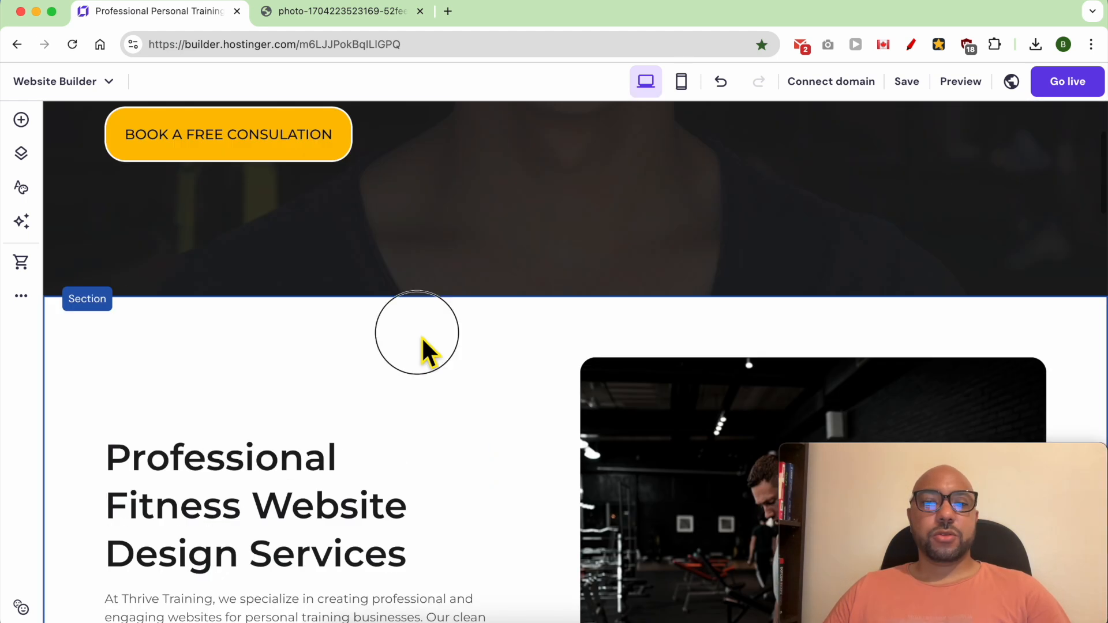
Step: Add a text element reading "ABOUT ME" at the top of the section below the welcome section
click(20, 119)
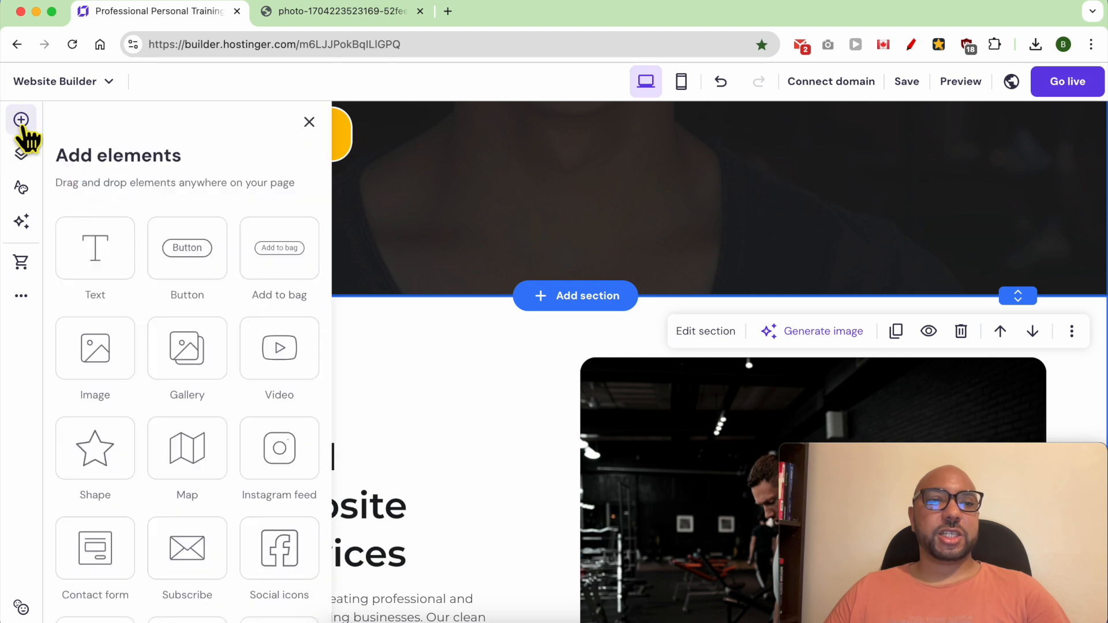
drag(117, 275, 495, 573)
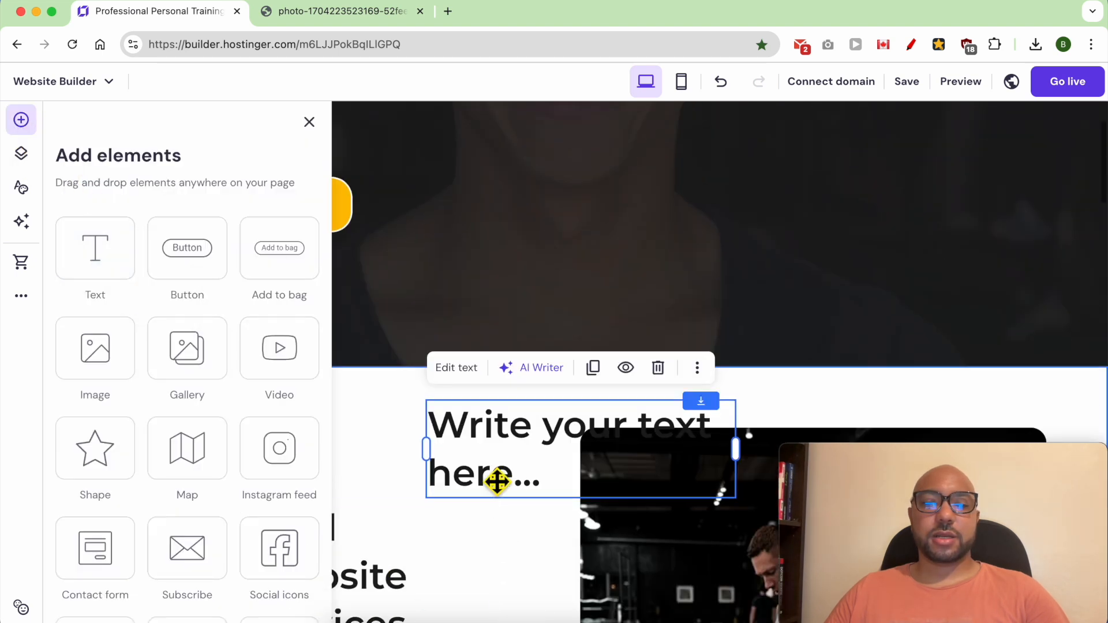
double_click(489, 451)
text(ABOUT ME)
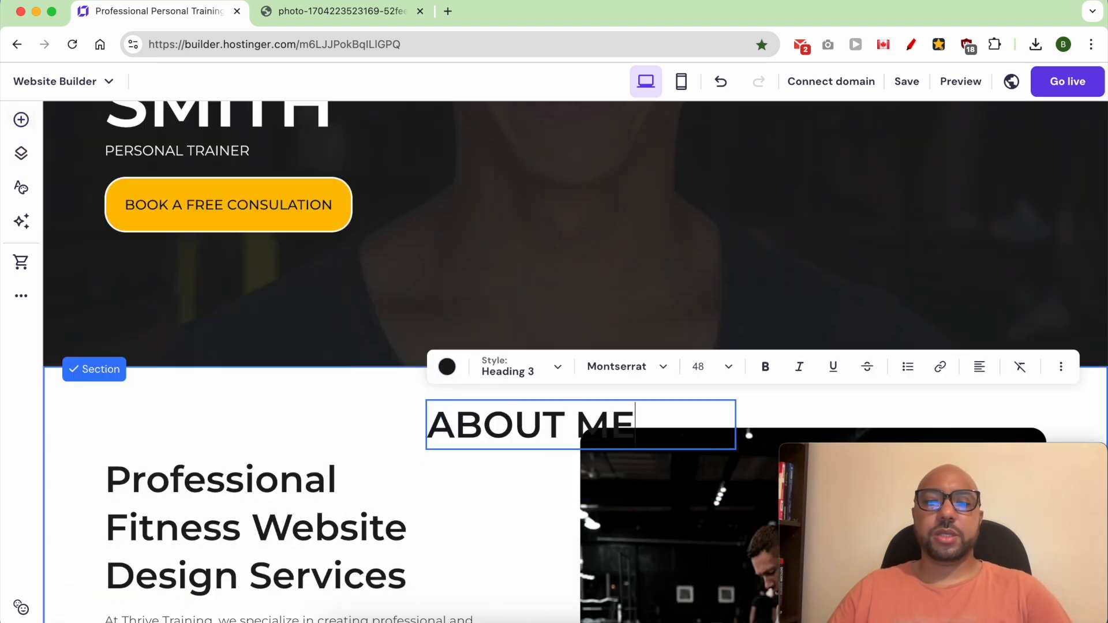
click(436, 480)
Step: Replace the "Professional Fitness Website Design Services" heading with "MY NAME IS" followed by the trainer's first name
scroll(534, 562, down, 5)
drag(625, 593, 213, 254)
drag(242, 248, 242, 291)
double_click(243, 292)
text(MY)
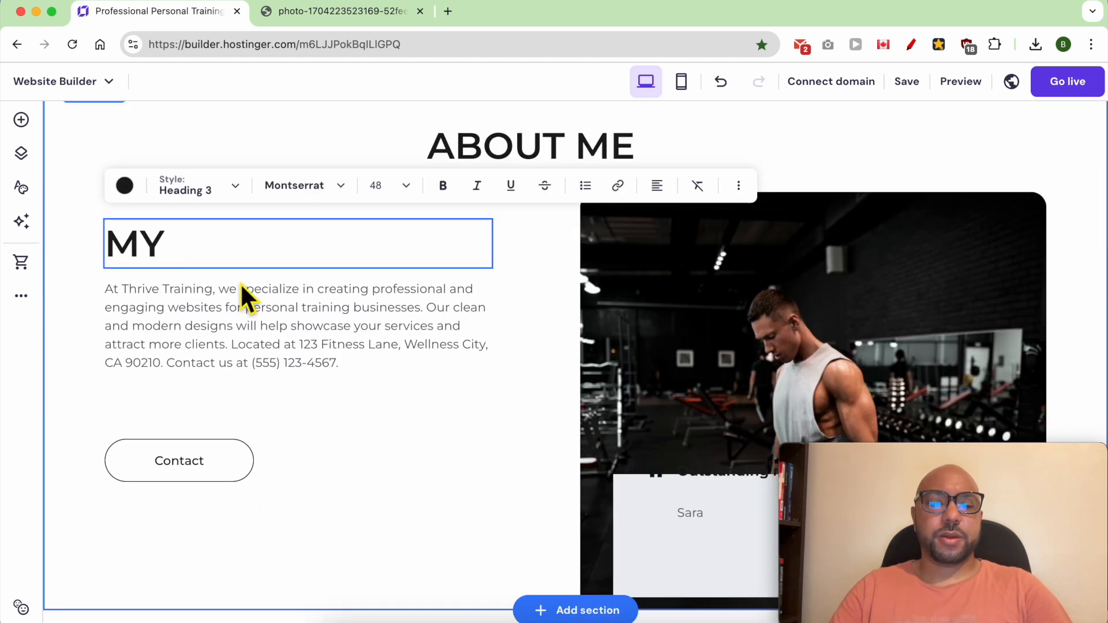
text( NAME IS BEN)
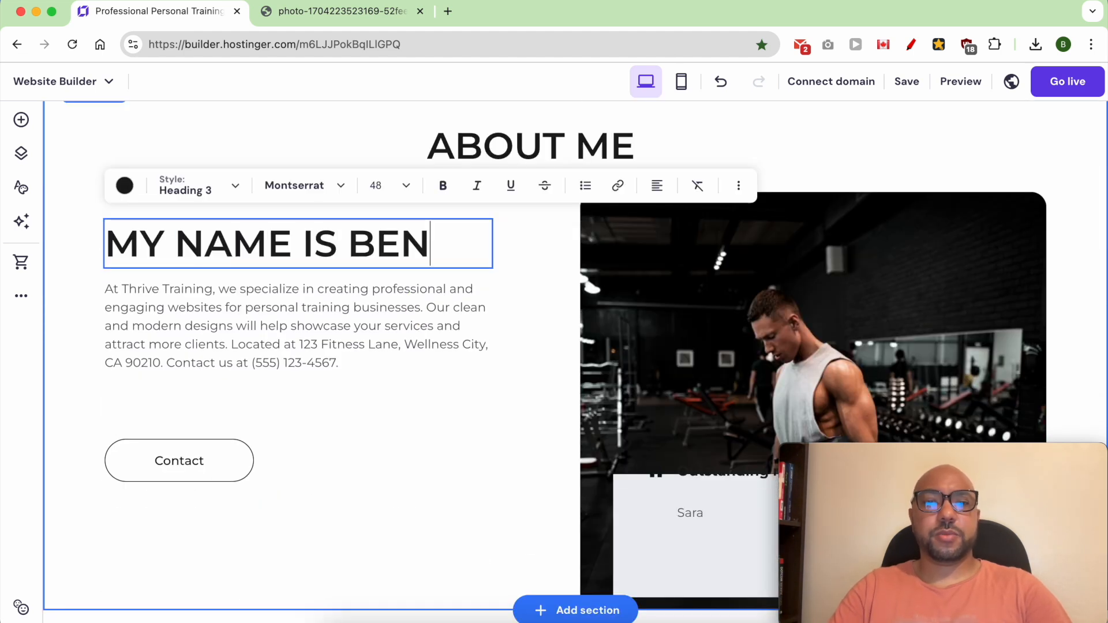
Step: Generate the paragraph's text with AI Writer from "write me an about me section text to introduce me as a personal trainer in my personal training website"
double_click(175, 310)
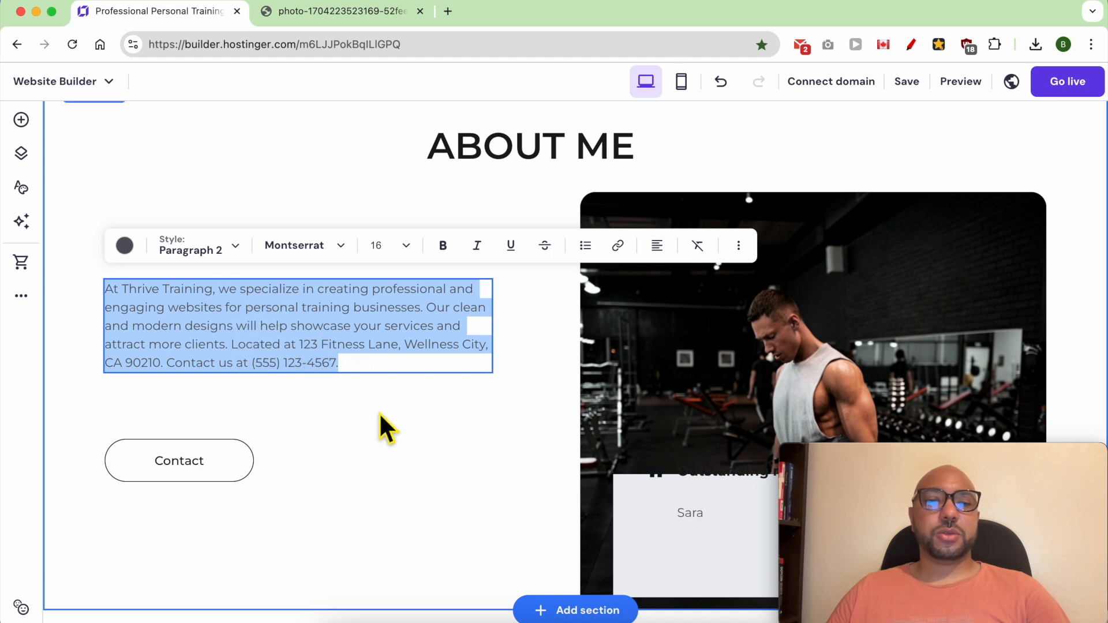
key(Escape)
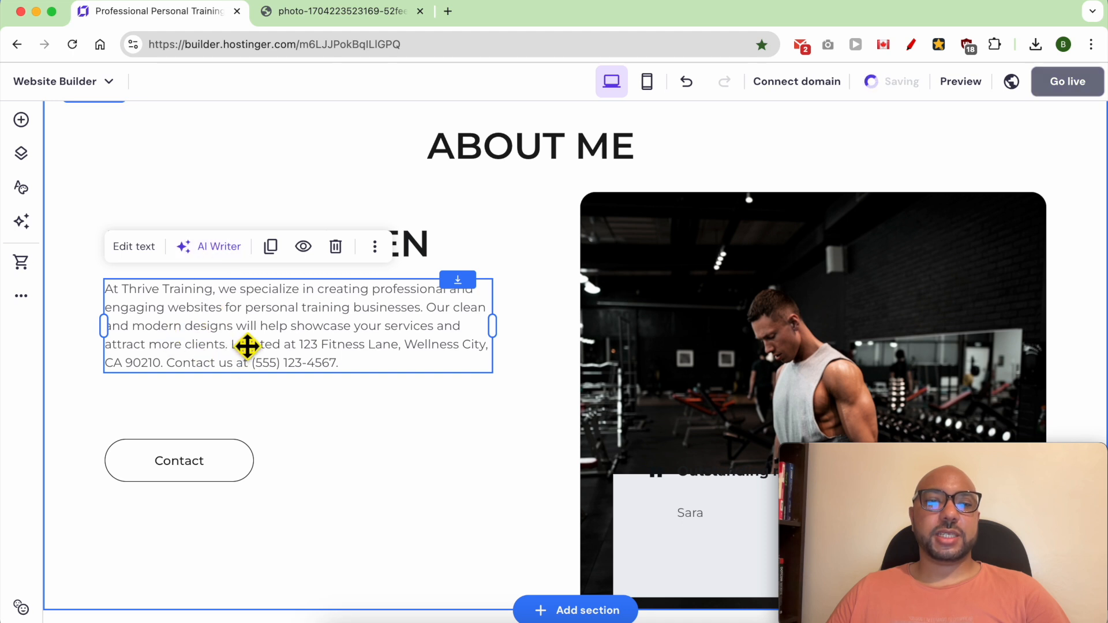
click(220, 248)
click(142, 403)
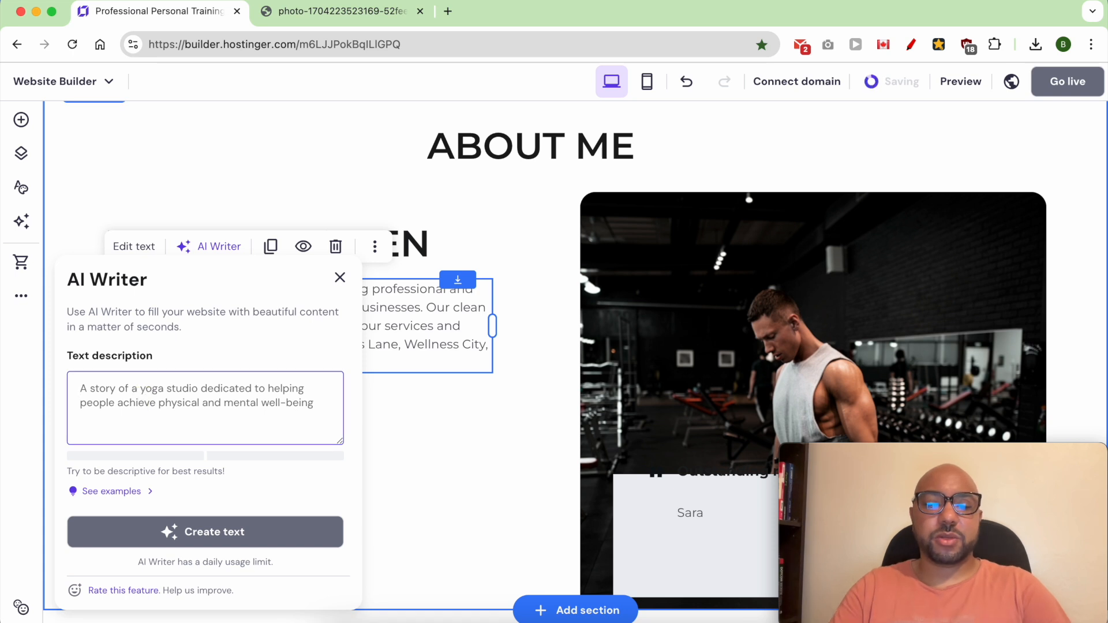
text(write me an about me section text to i)
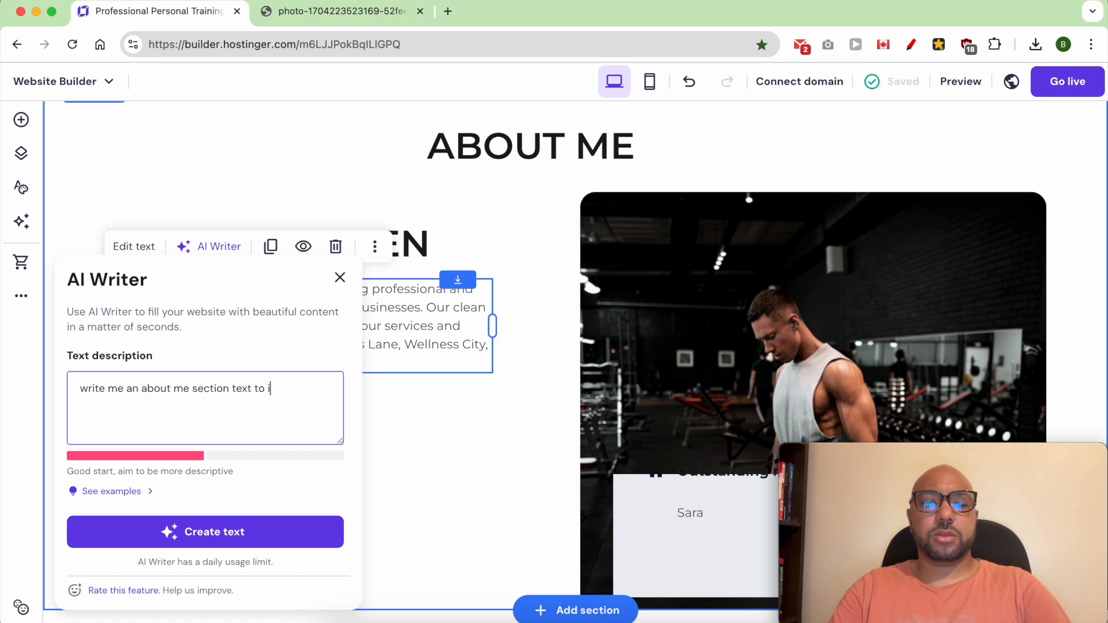
text(me as a personal trainer in my personal training website)
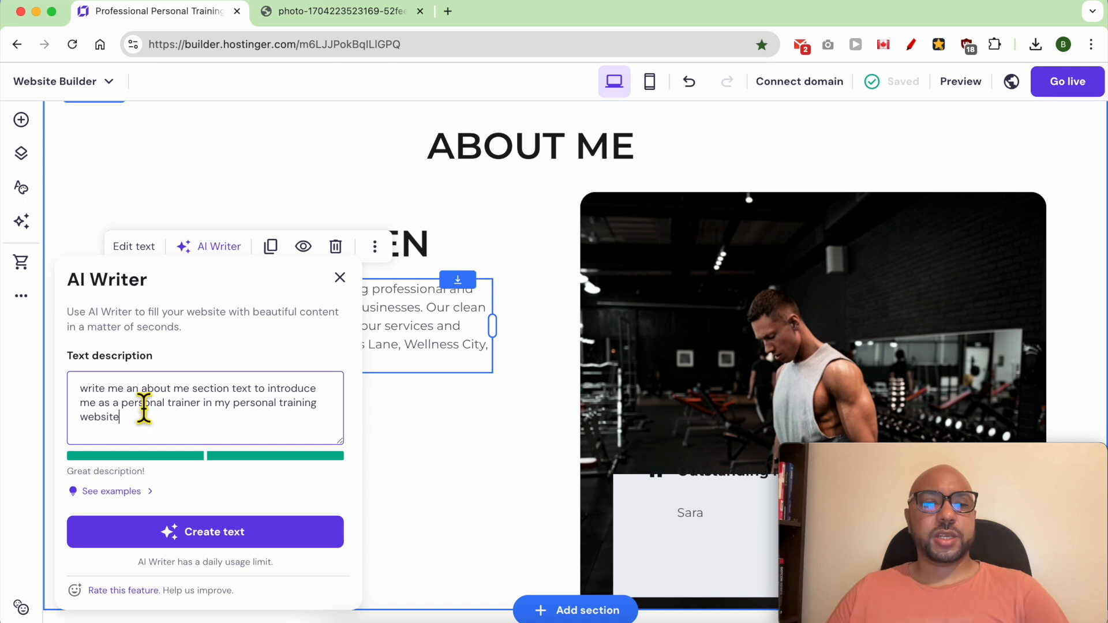
click(204, 527)
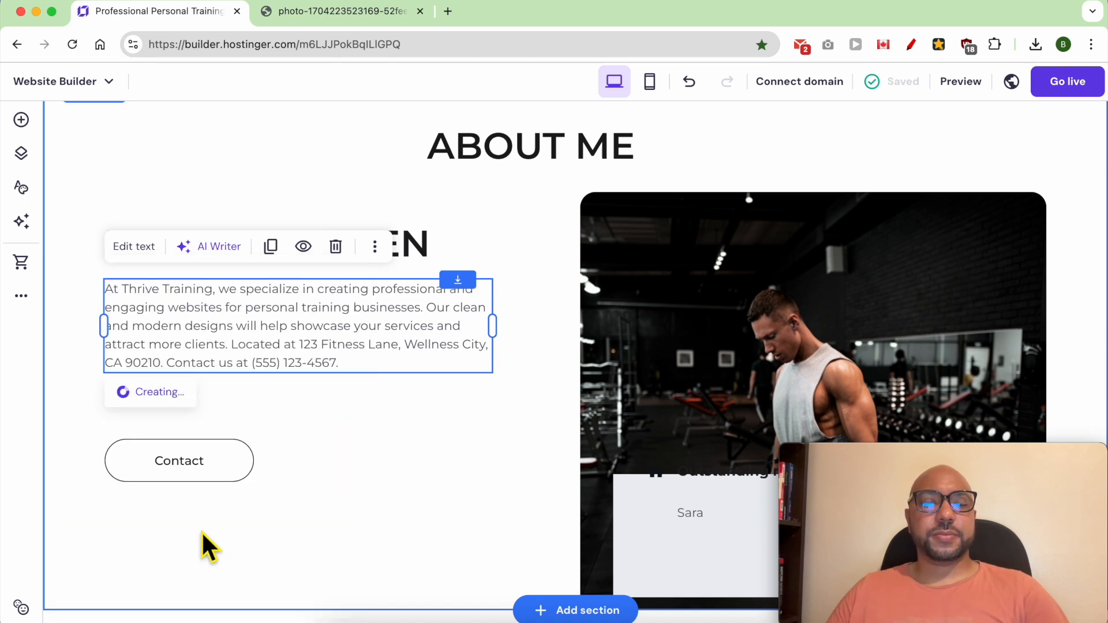
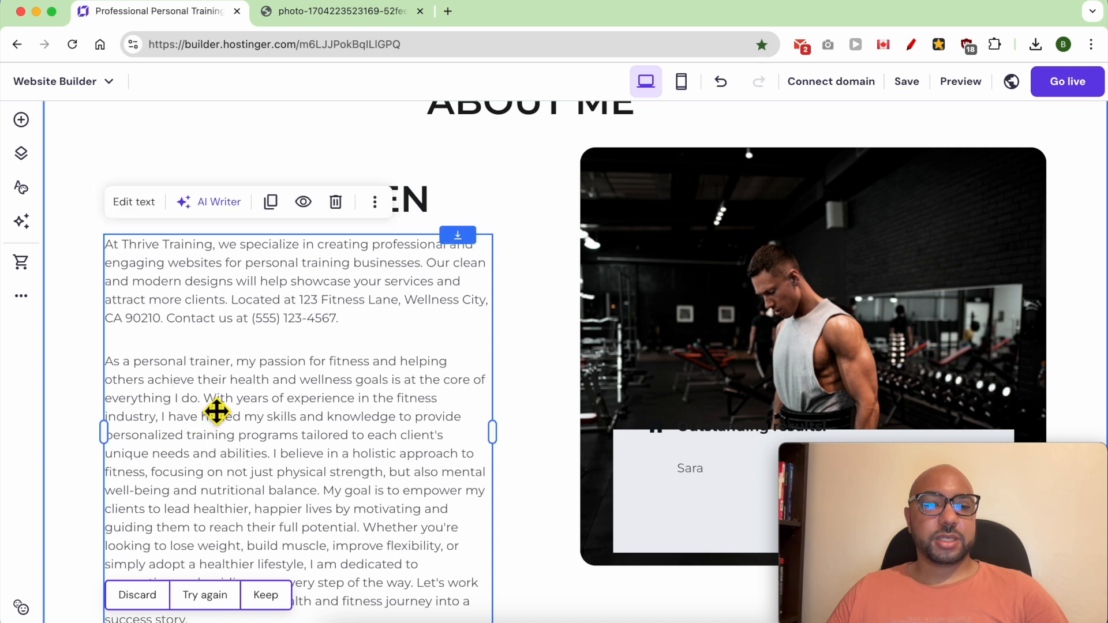
Step: Trim the generated paragraph to run from "With years of experience" through "nutritional balance." and start a new paragraph at "I believe"
scroll(217, 411, down, 2)
click(134, 158)
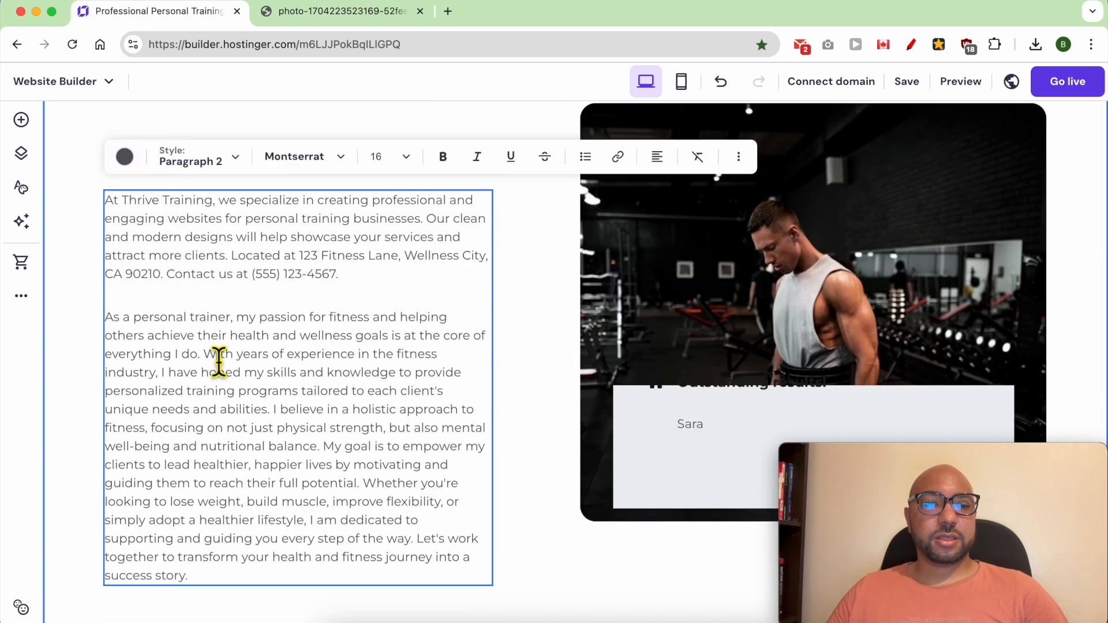
drag(214, 364, 117, 219)
key(BackSpace)
drag(160, 292, 358, 413)
key(BackSpace)
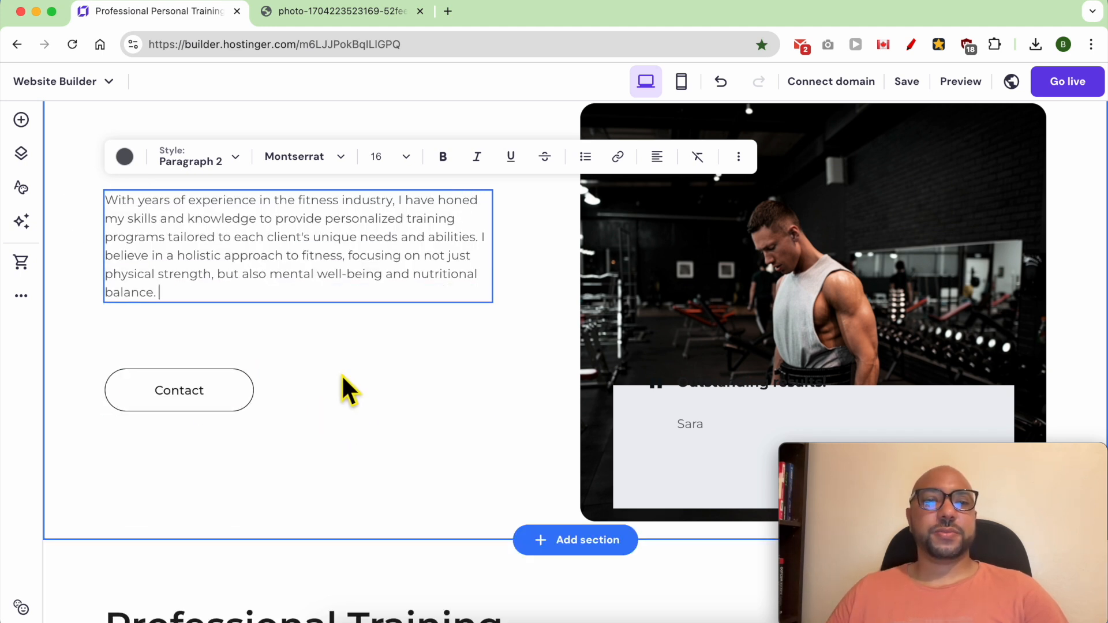
click(482, 237)
key(Return)
Step: Move the Contact button up beneath the about me paragraph and change its text to "Contact me"
scroll(481, 238, up, 3)
drag(237, 561, 233, 521)
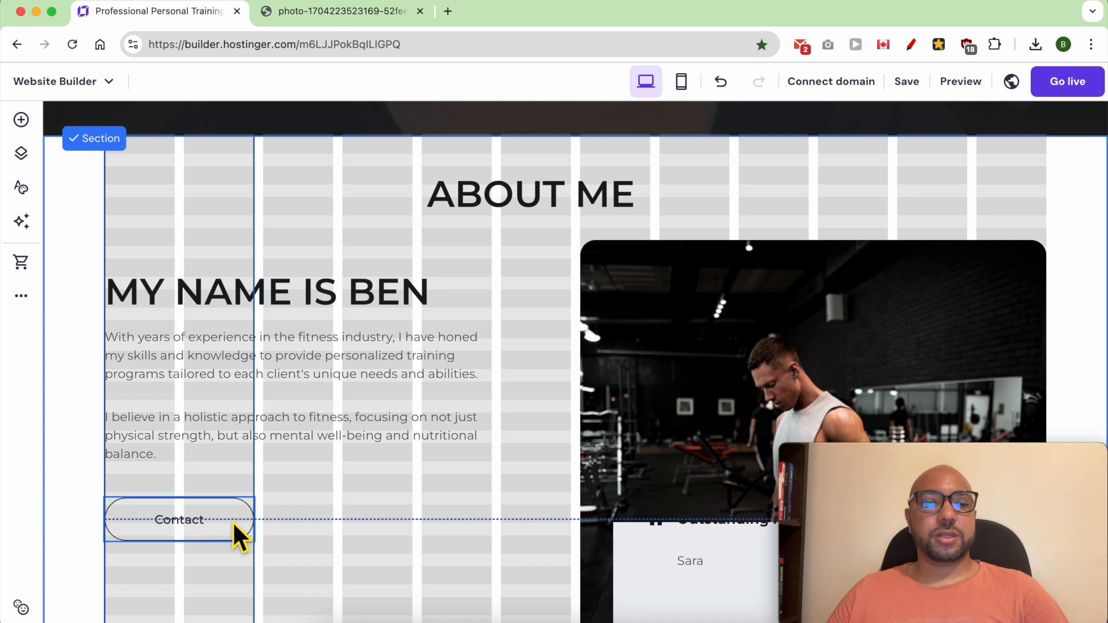
scroll(250, 544, down, 2)
click(203, 470)
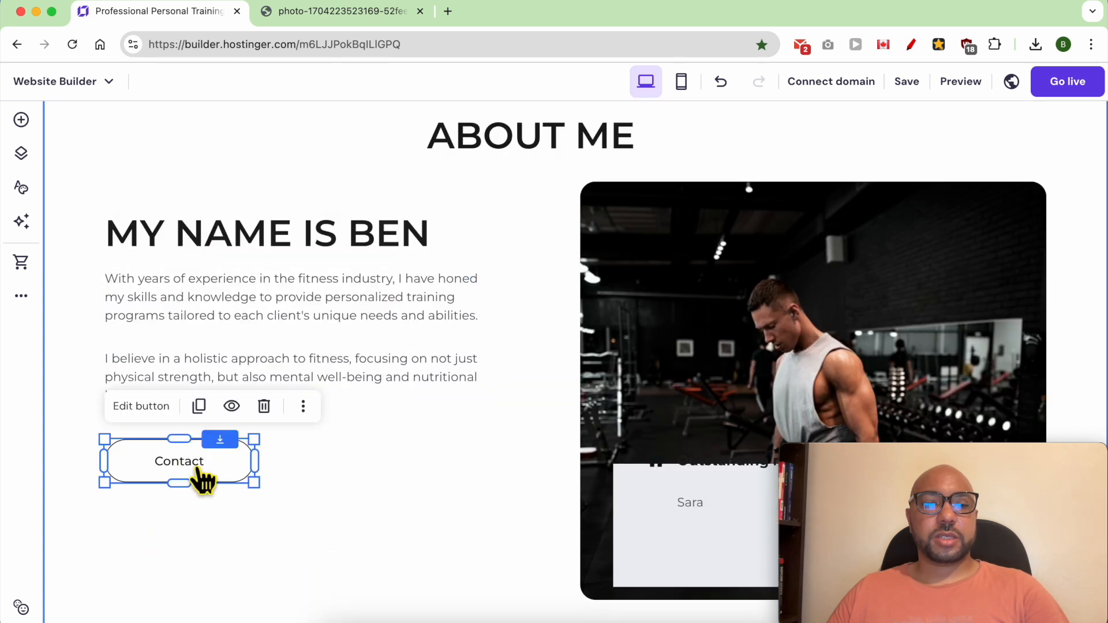
double_click(197, 474)
click(366, 349)
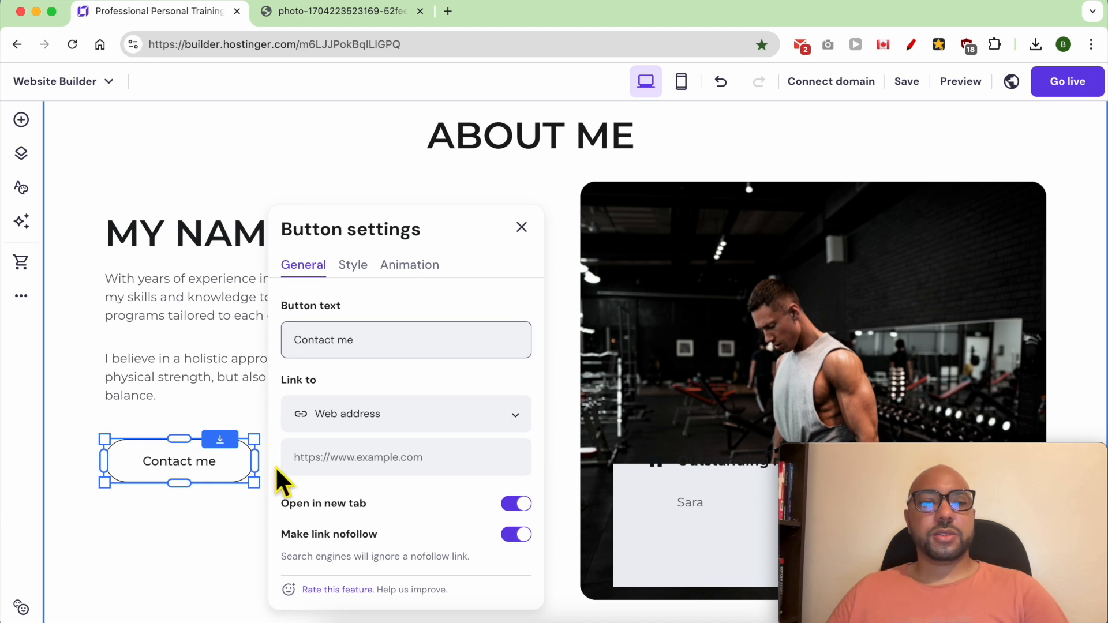
click(247, 531)
Step: Delete the testimonial overlay from the gym photo: the grey box, quote mark, "Outstanding results!" and "Sara" text
scroll(562, 438, down, 3)
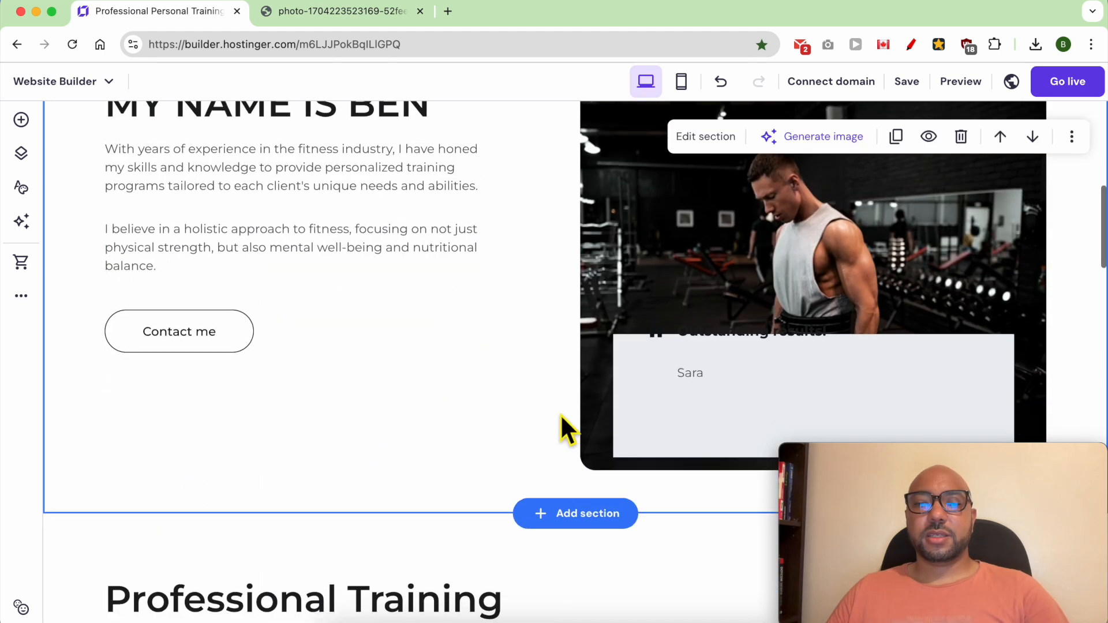
click(745, 378)
click(662, 398)
drag(667, 386, 661, 363)
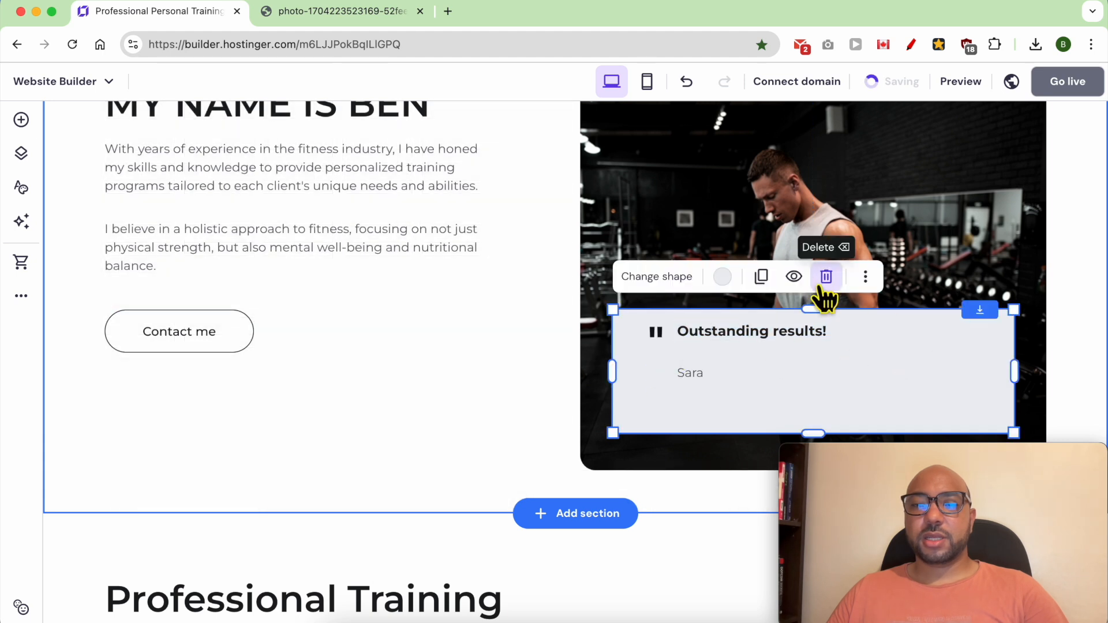
click(821, 285)
click(739, 353)
click(745, 371)
click(906, 332)
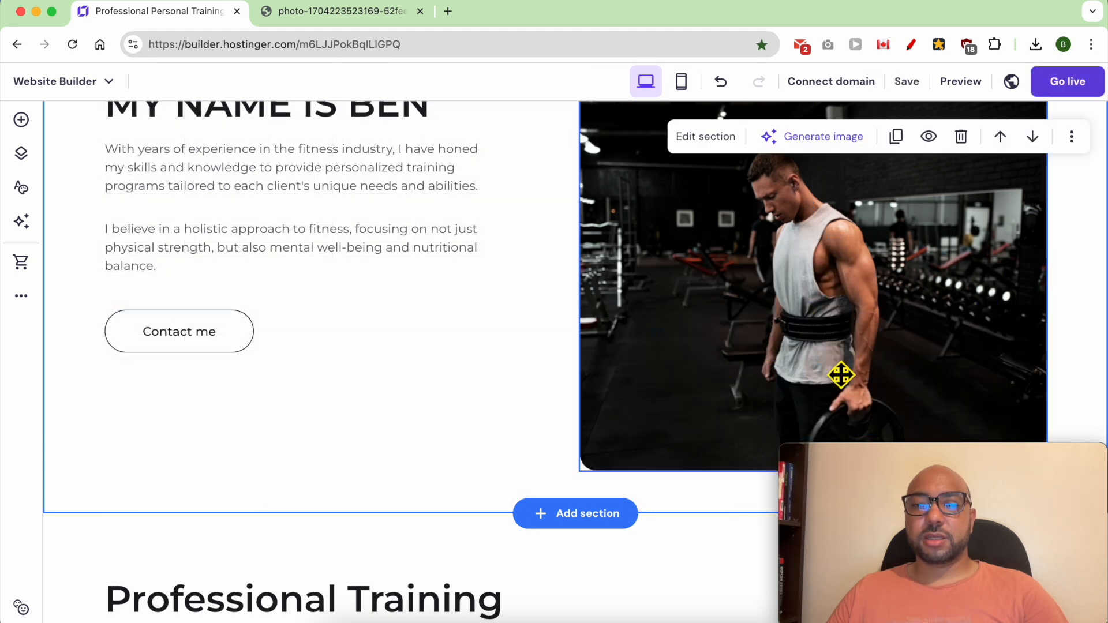
Step: Replace the gym photo in the about me section with the free image of two men leaning on a blue boxing glove
scroll(570, 382, up, 1)
click(704, 279)
click(626, 141)
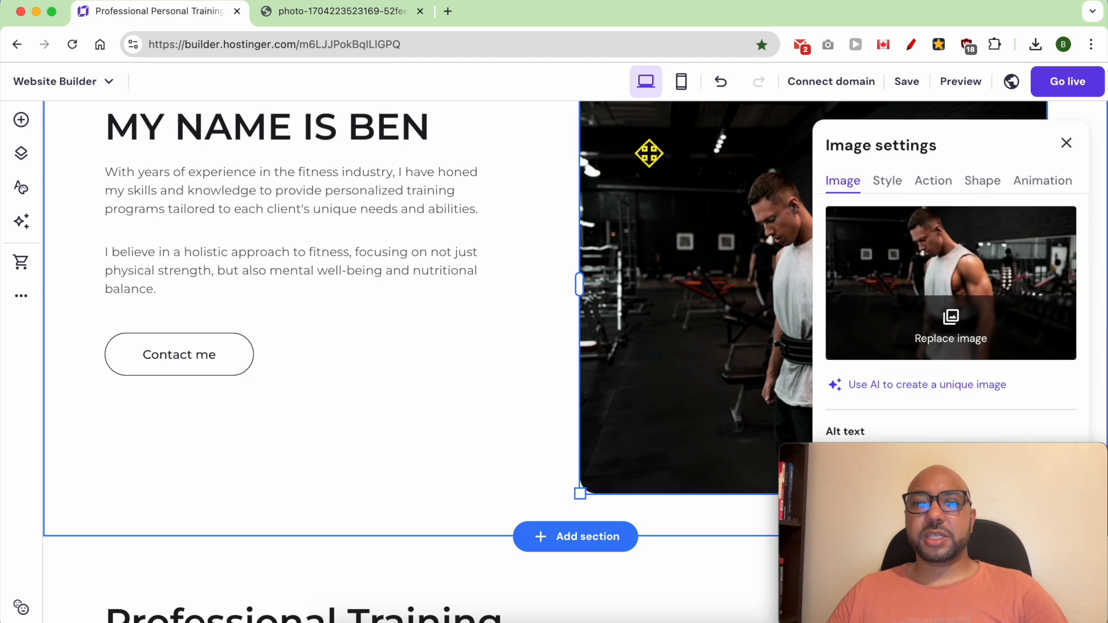
click(955, 329)
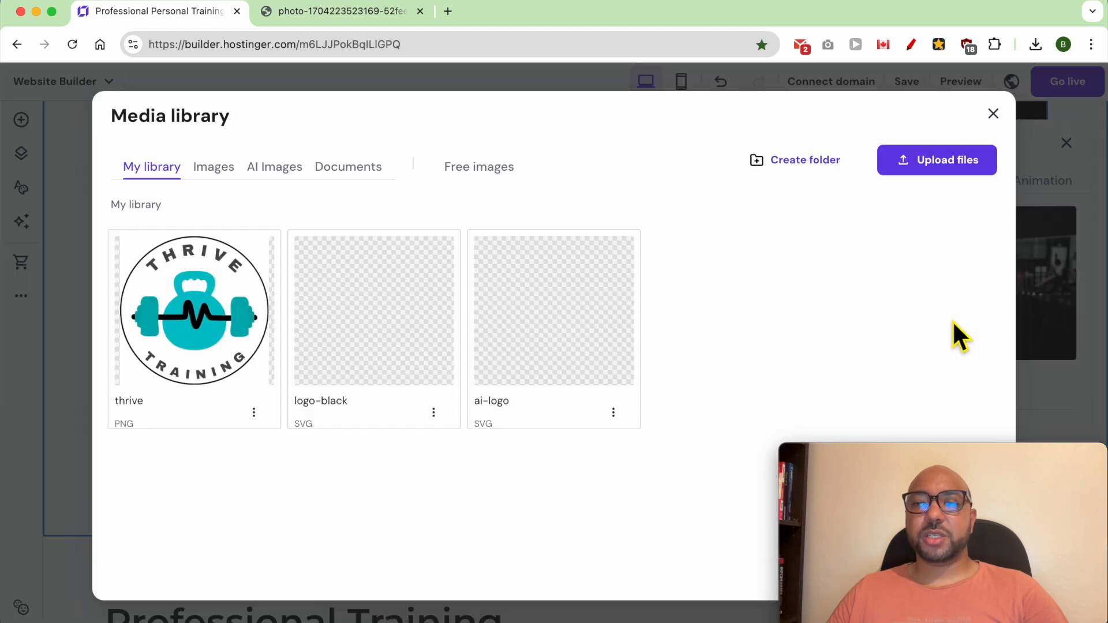
click(489, 169)
key(Escape)
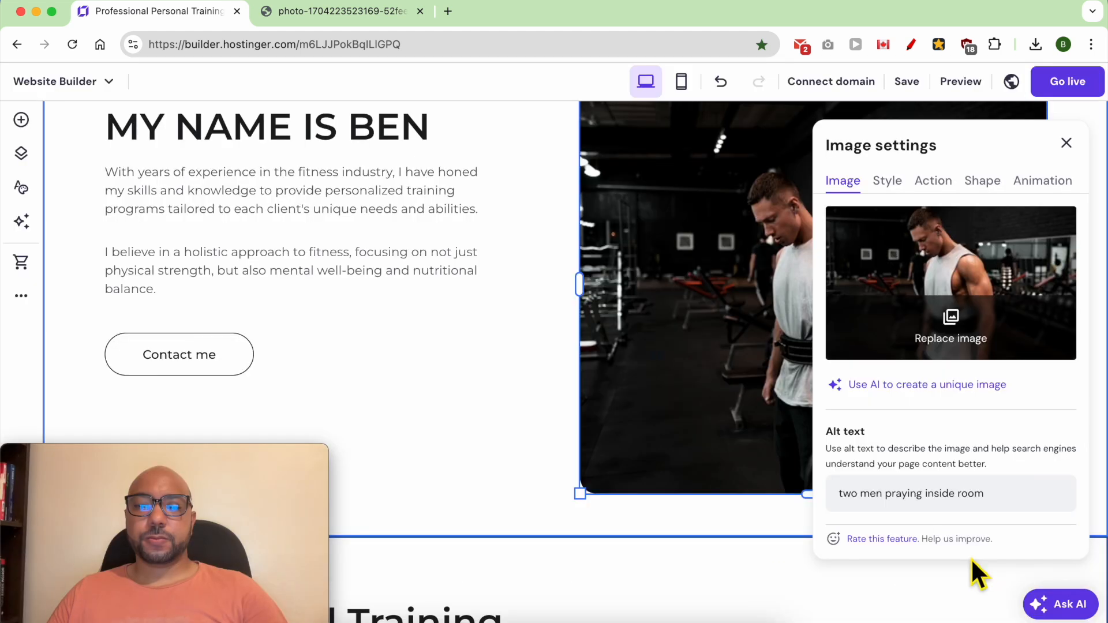
Step: Shrink and reposition the boxing glove photo beside the about me text, and reduce the section's height to fit
drag(1046, 494, 950, 407)
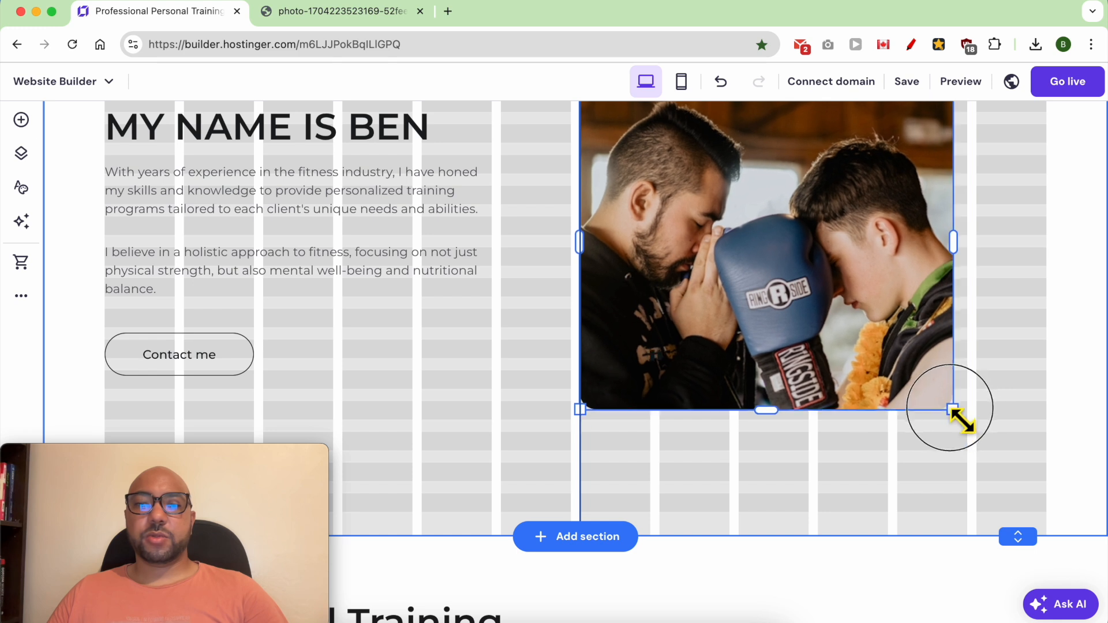
drag(801, 330, 769, 373)
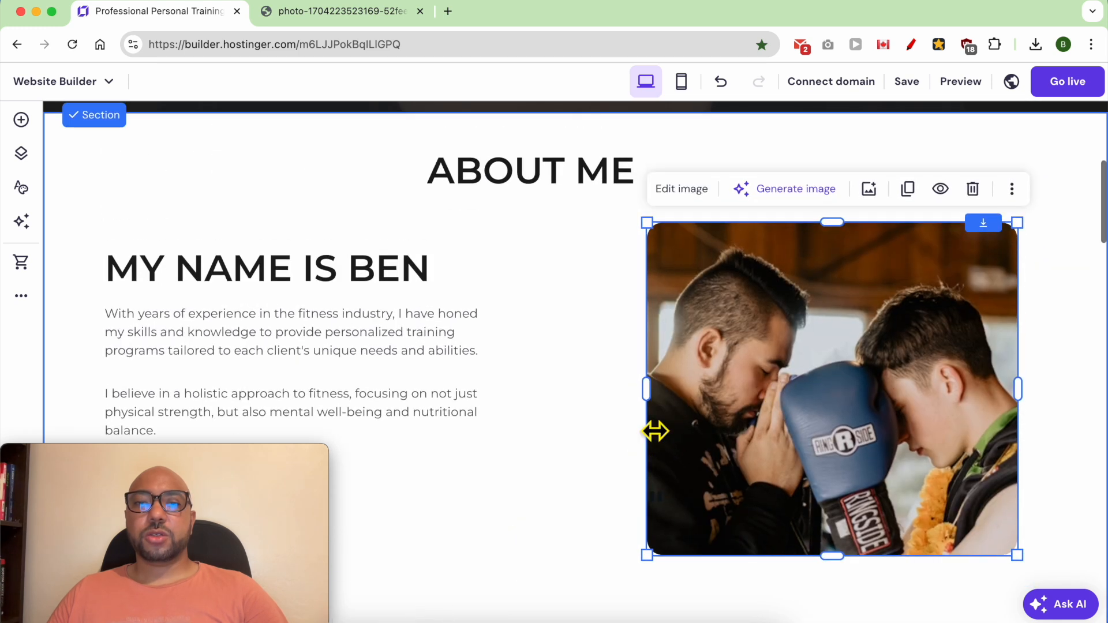
scroll(588, 383, down, 2)
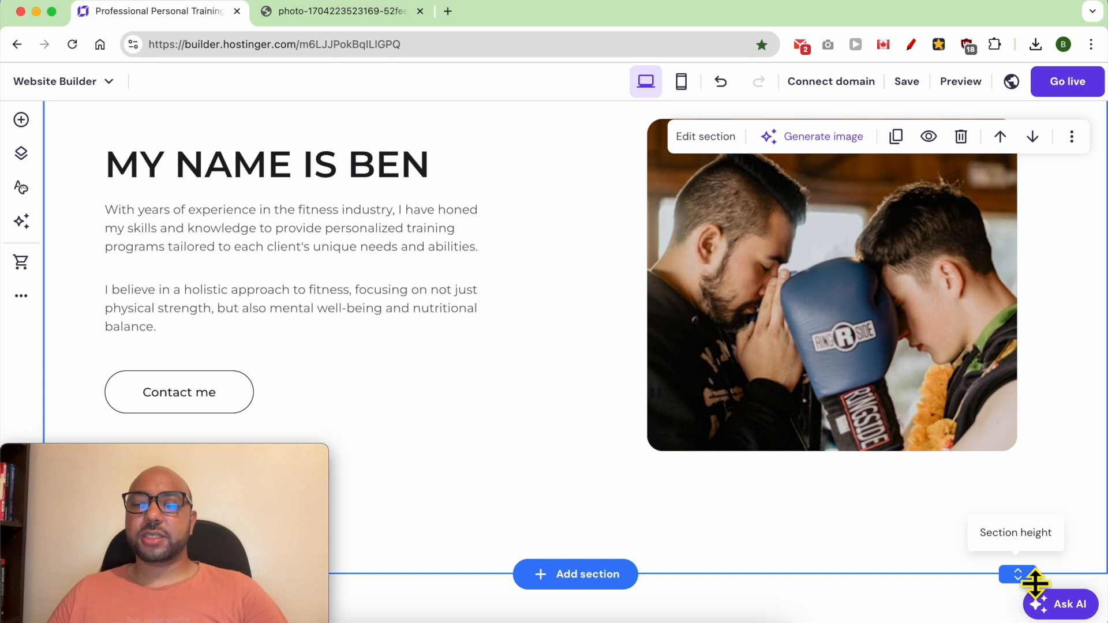
drag(1036, 584, 1023, 499)
scroll(586, 389, up, 4)
scroll(599, 394, down, 2)
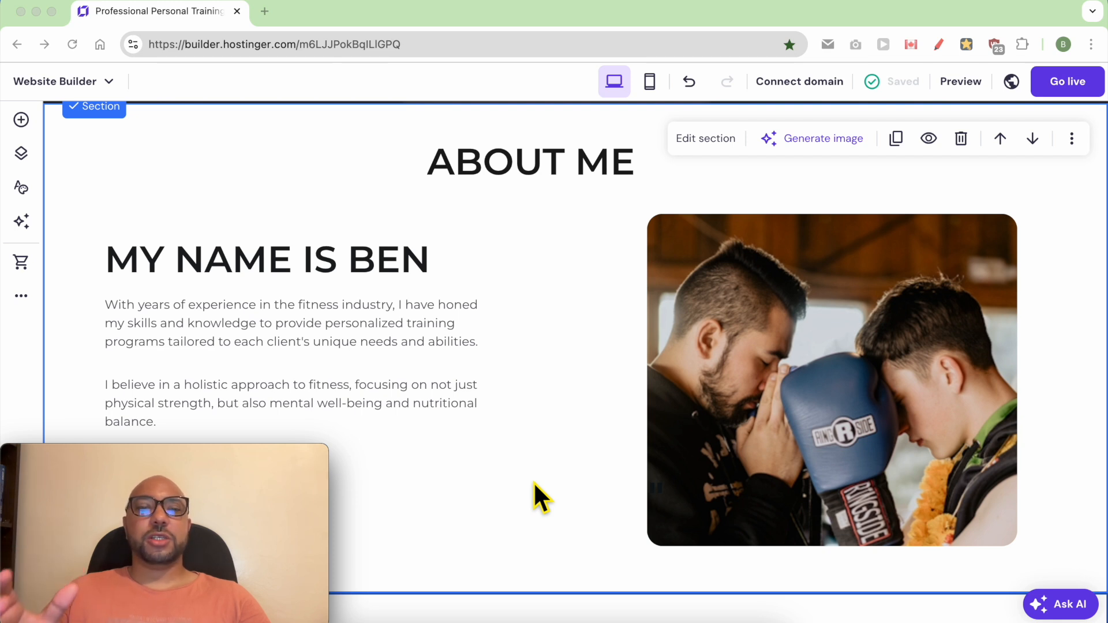
Step: Describe a new AI section below about me: a "How it Works" section mentioning personalized exercise programs, guidance, motivation, and support
scroll(522, 480, down, 5)
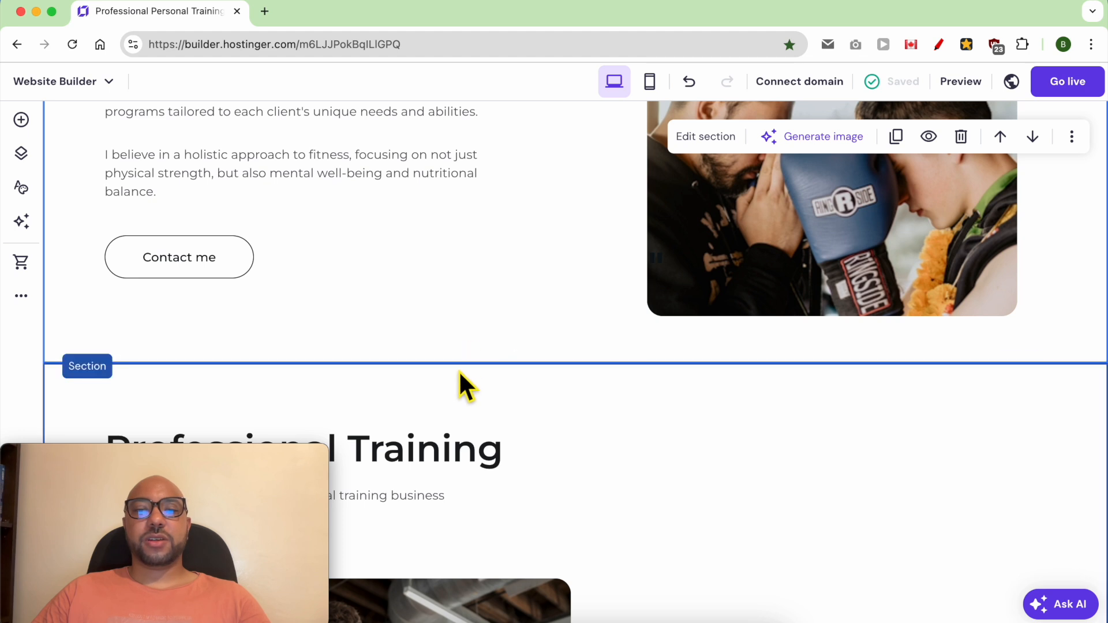
mouse_move(527, 365)
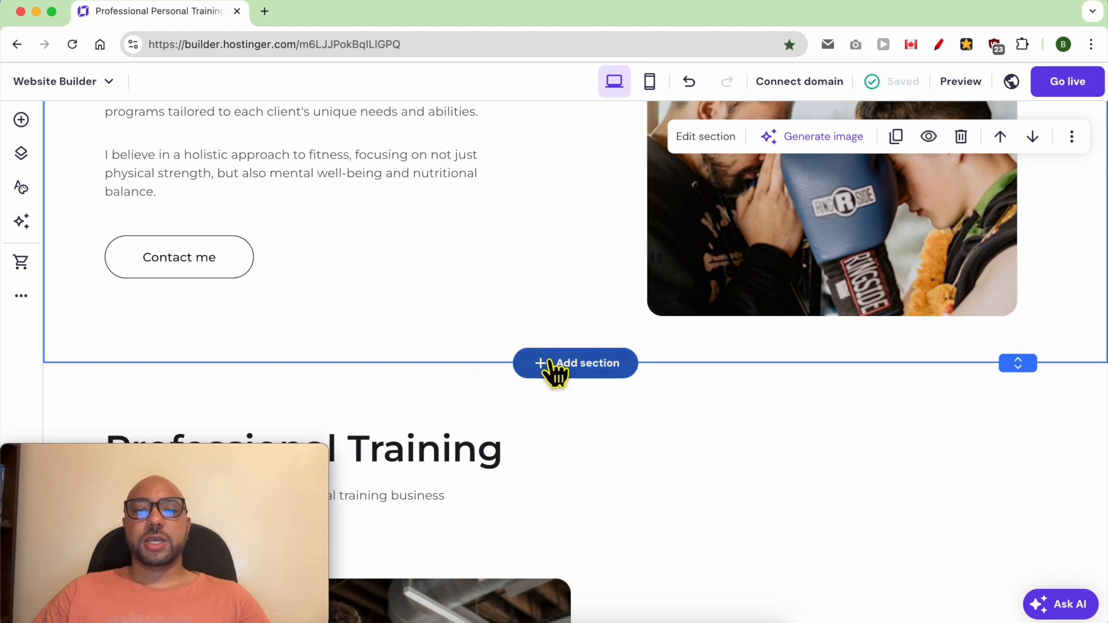
click(578, 367)
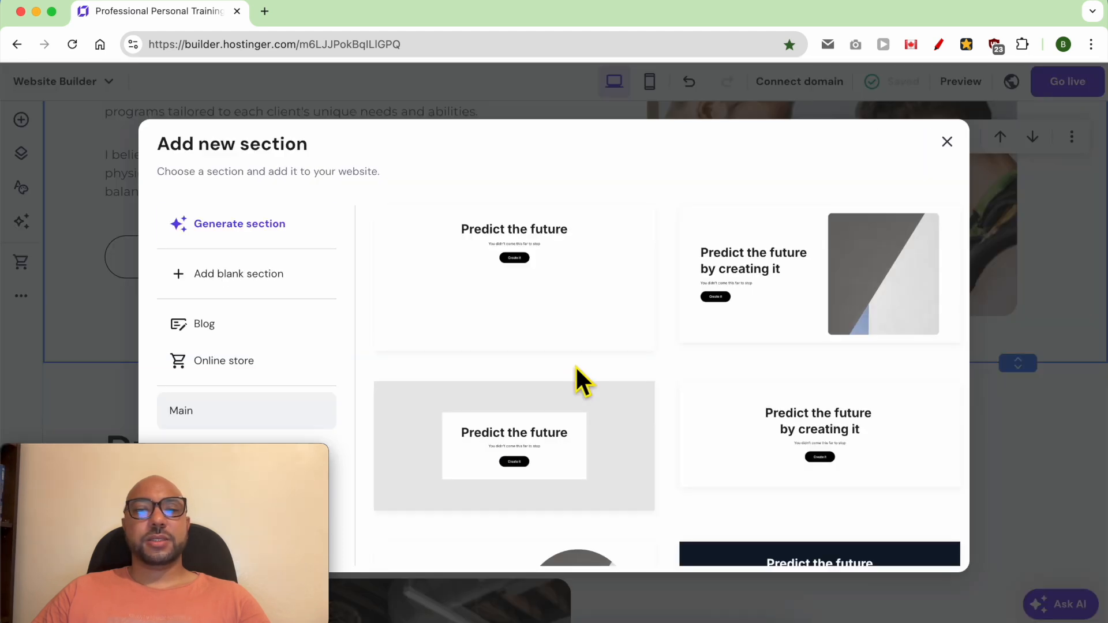
mouse_move(217, 459)
drag(216, 459, 997, 464)
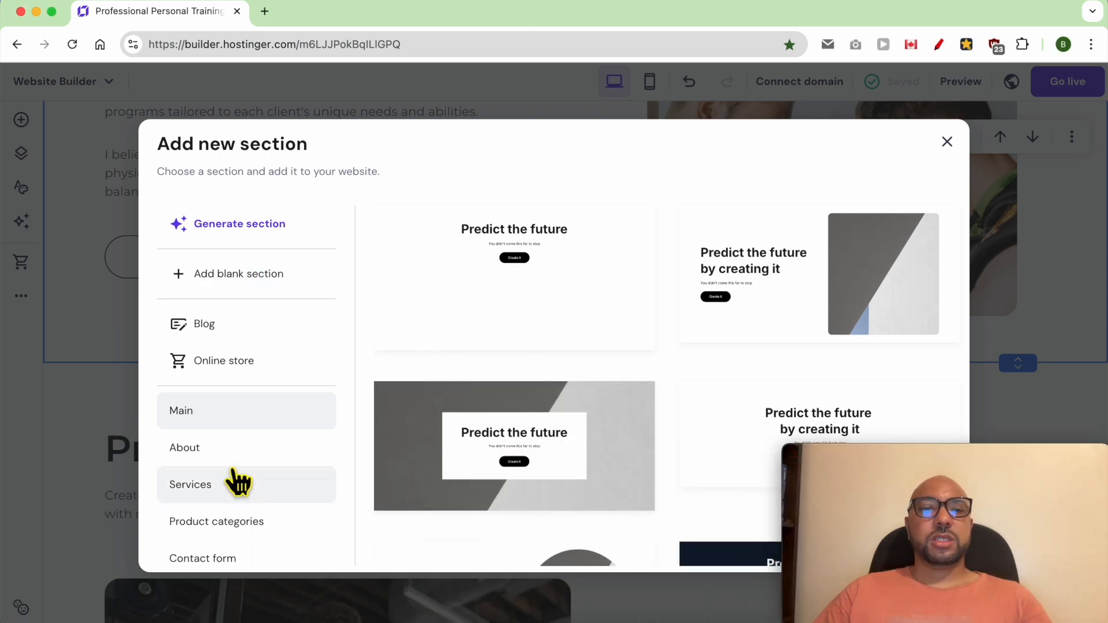
click(243, 226)
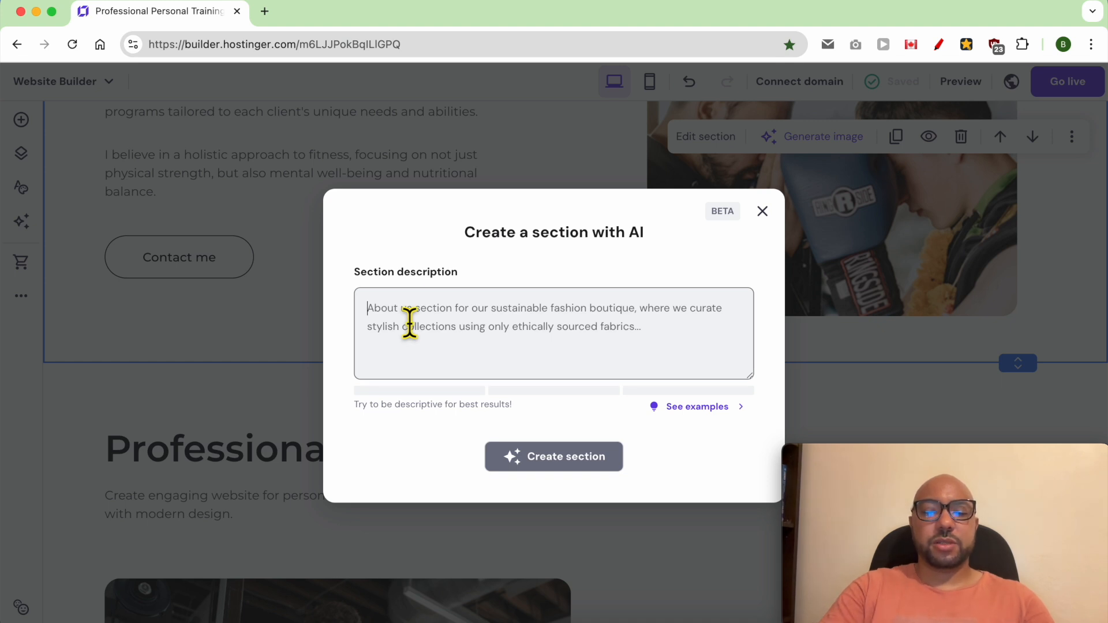
text(cre)
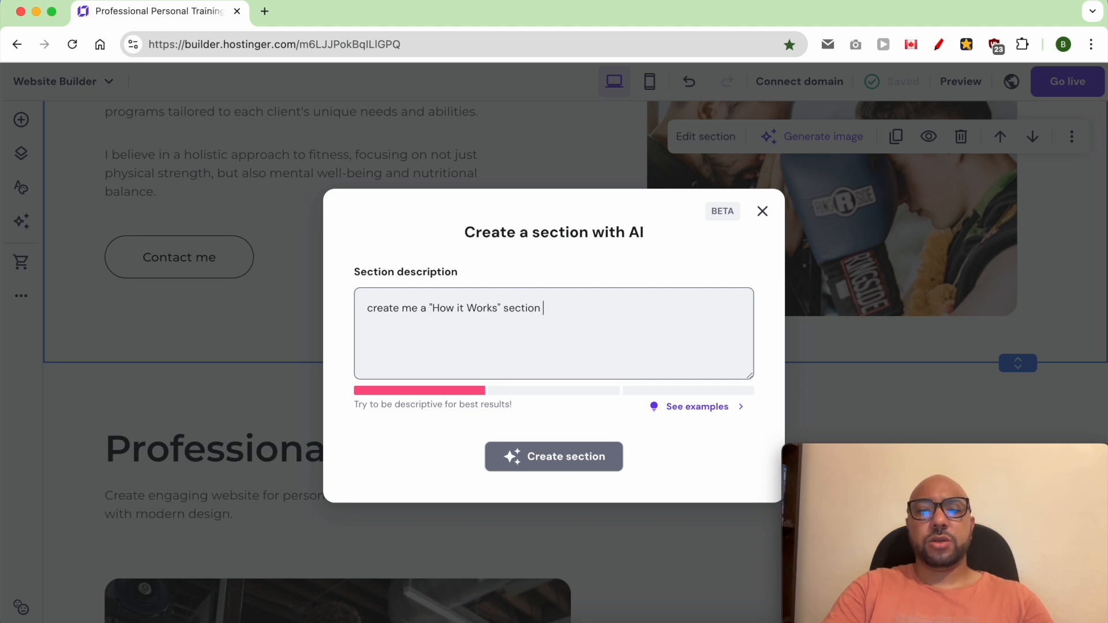
text(per)
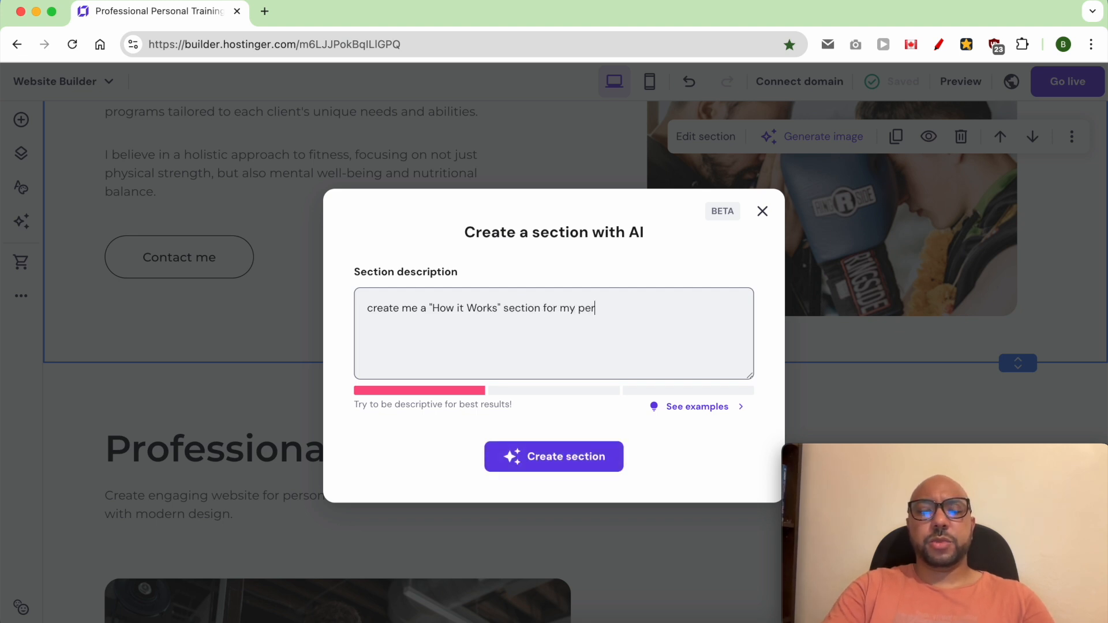
text(sonal training website to)
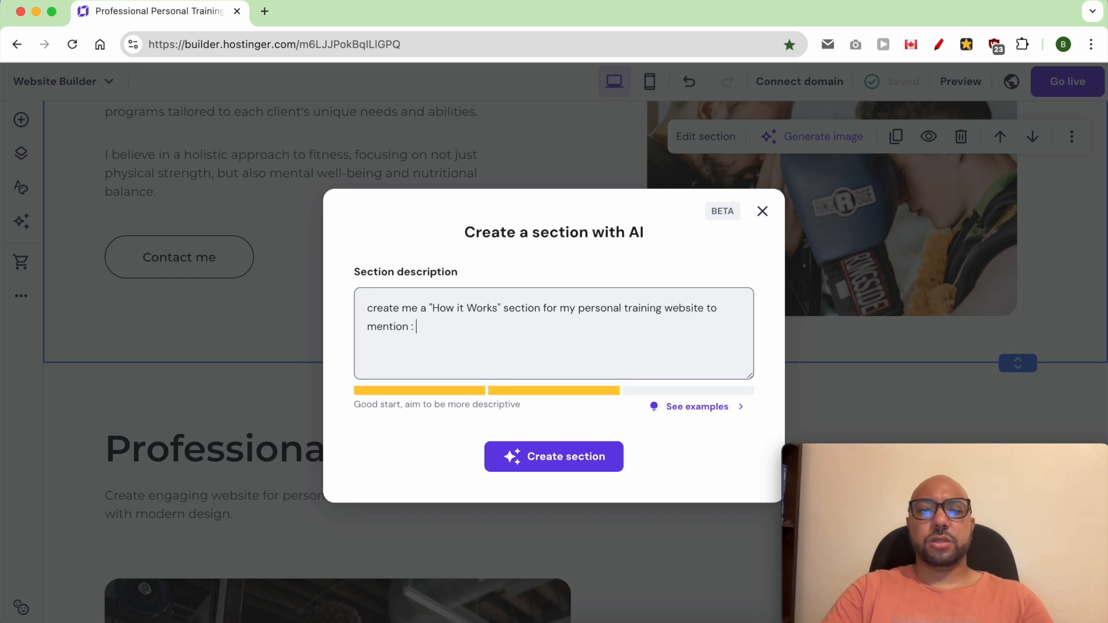
text(personalized exercise programs, guidance, motivation, and support.)
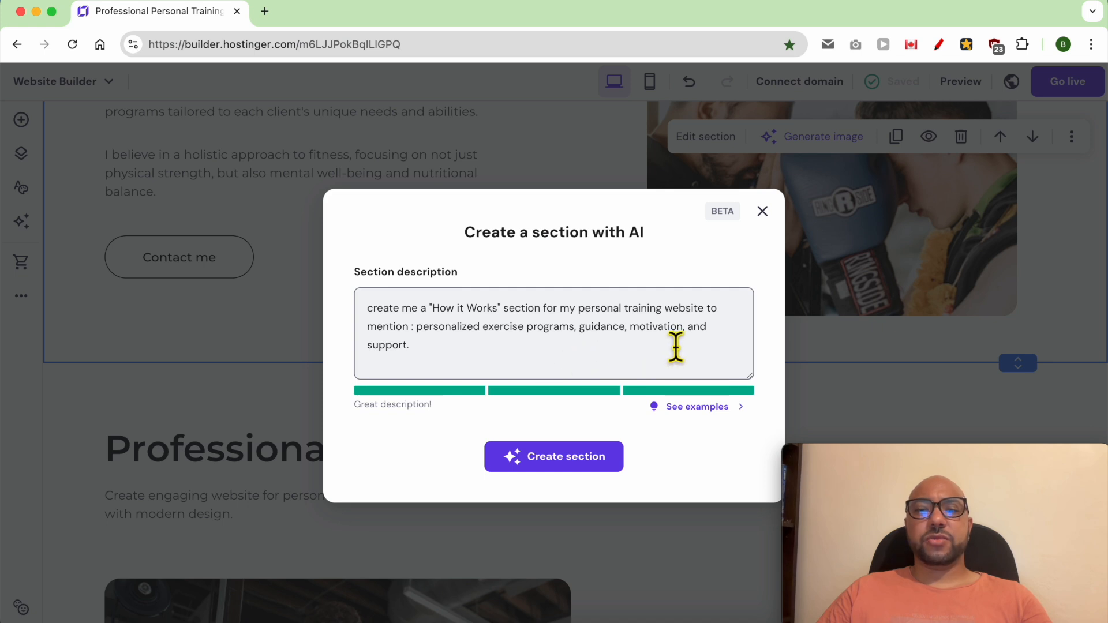
Step: Review the example section descriptions and generate the "How it Works" section from the entered description
triple_click(404, 406)
click(689, 409)
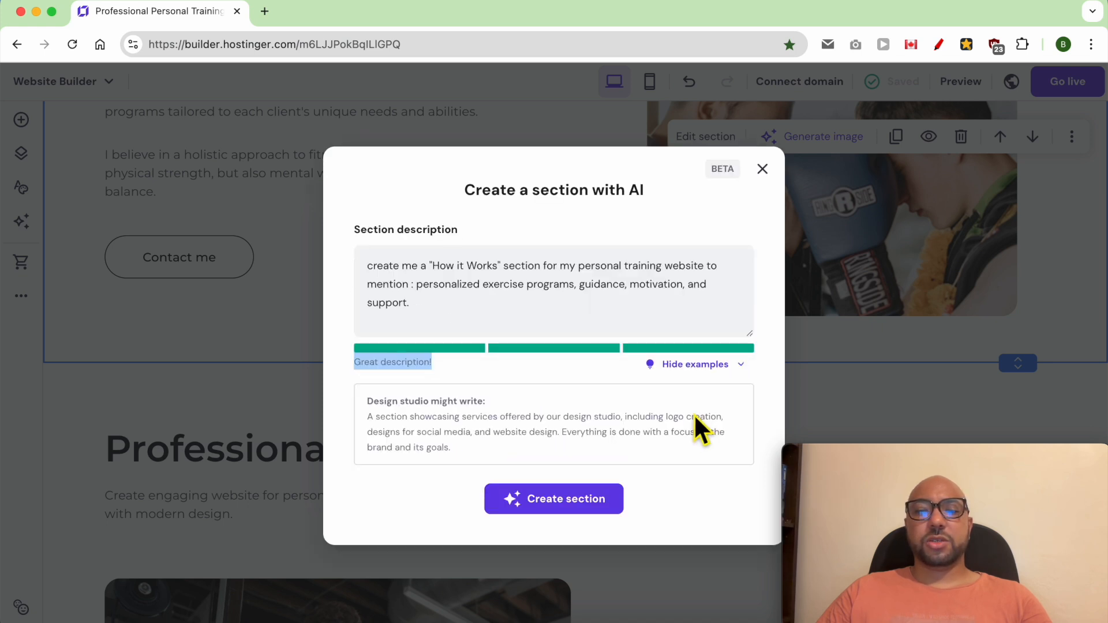
click(529, 426)
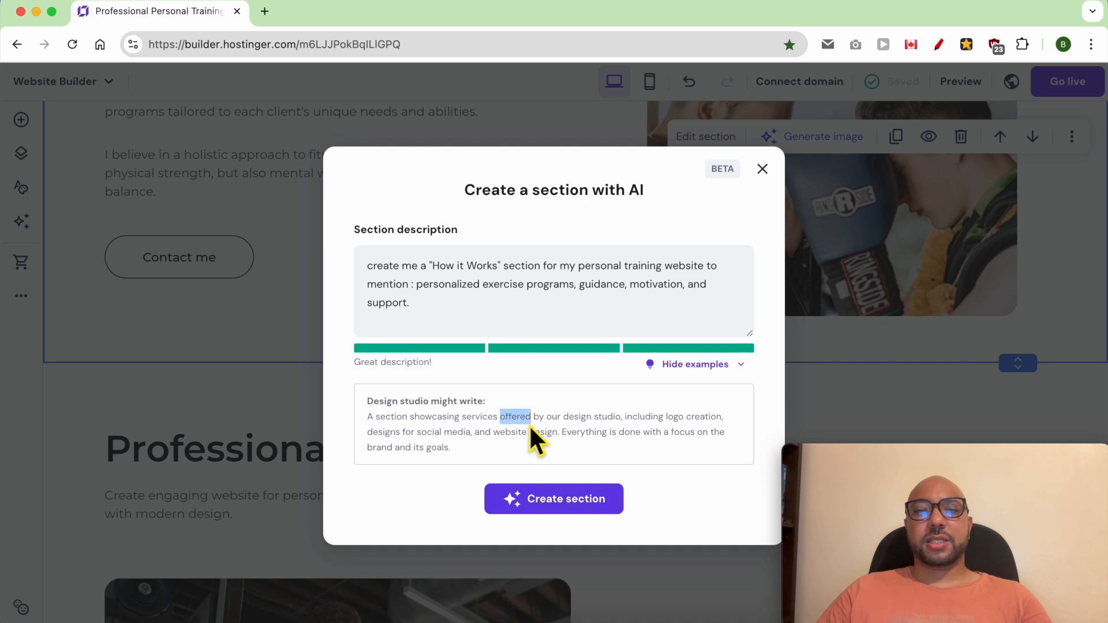
triple_click(546, 422)
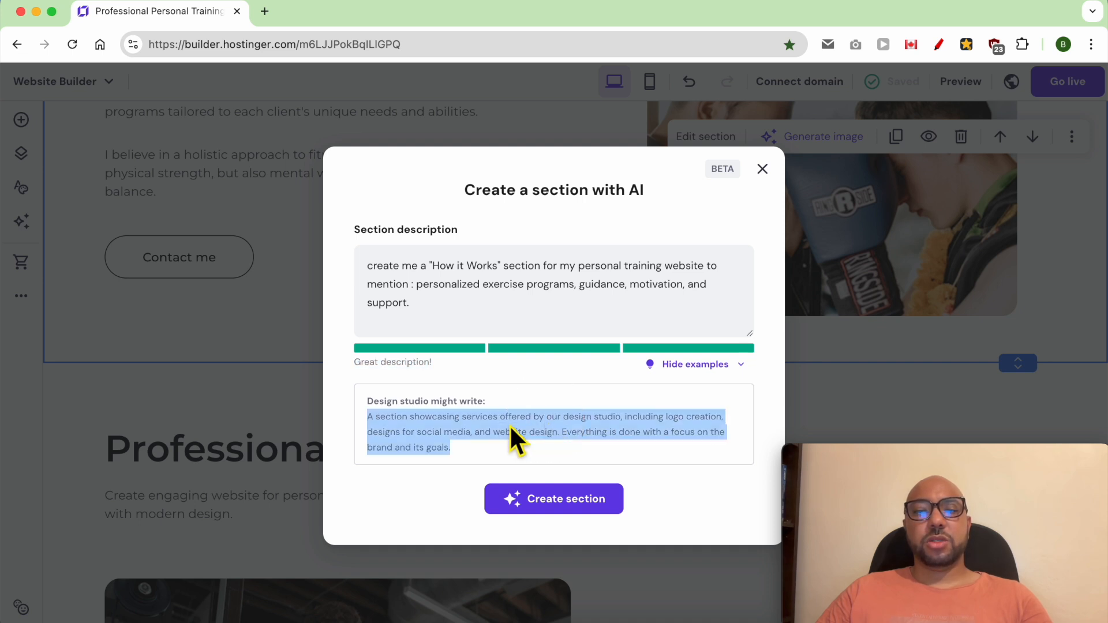
click(558, 501)
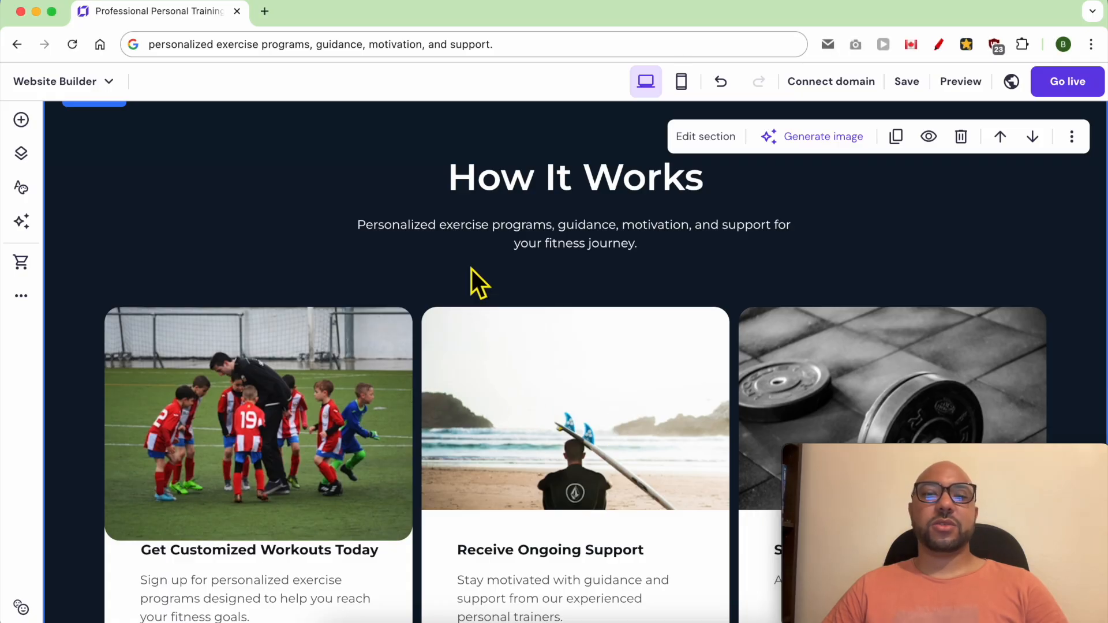
Step: Change the new section's heading to "HOW IT WORKS" in capitals
triple_click(505, 178)
text(HOW IT )
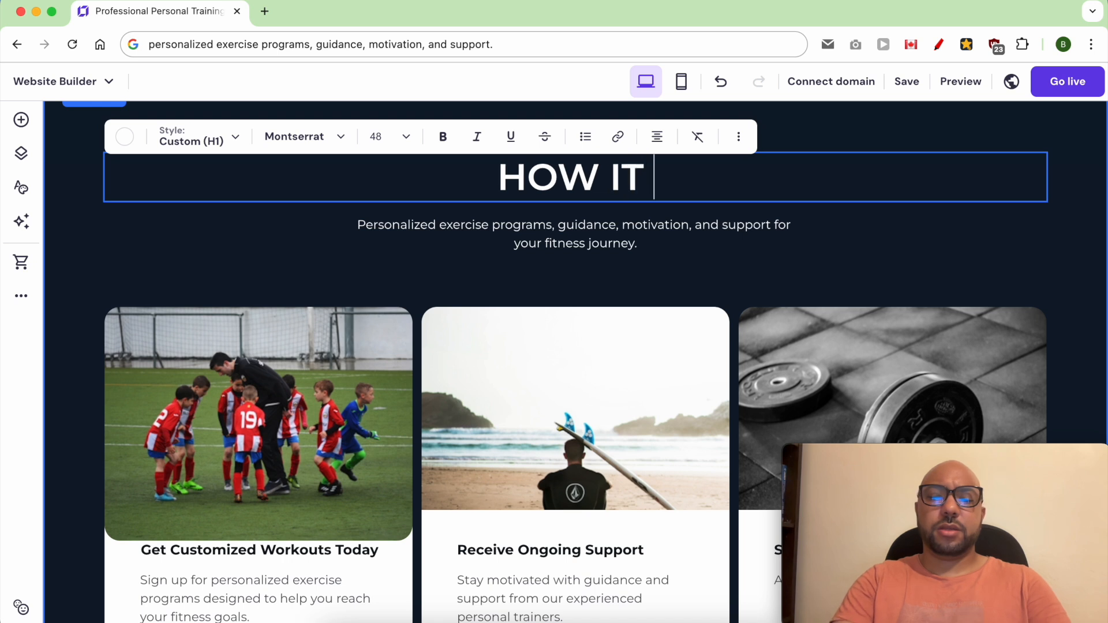
text(WORKS)
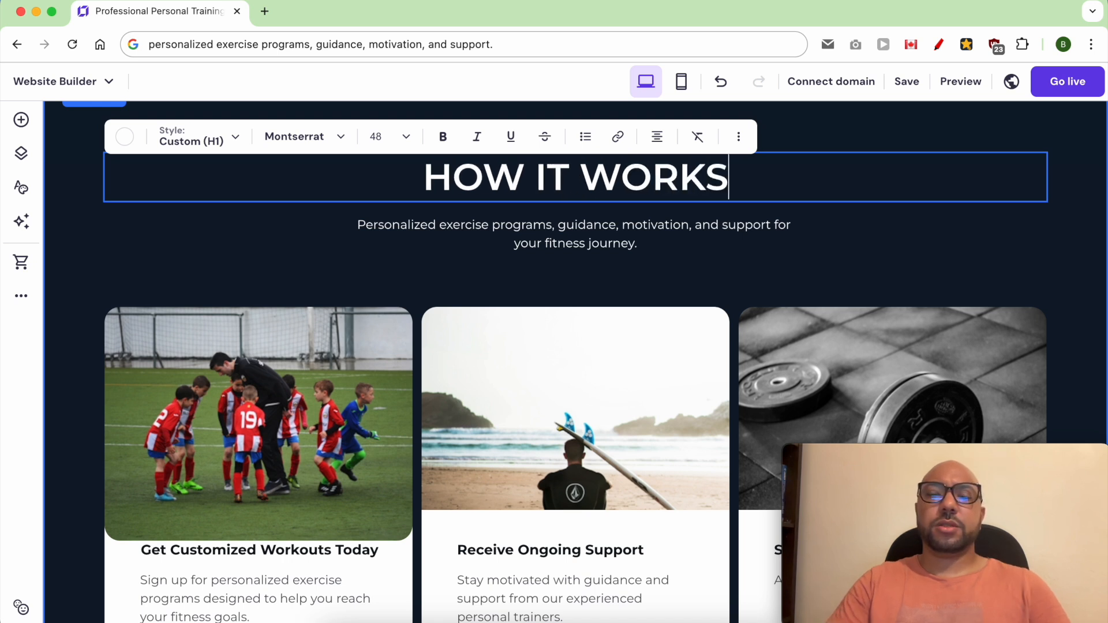
click(455, 254)
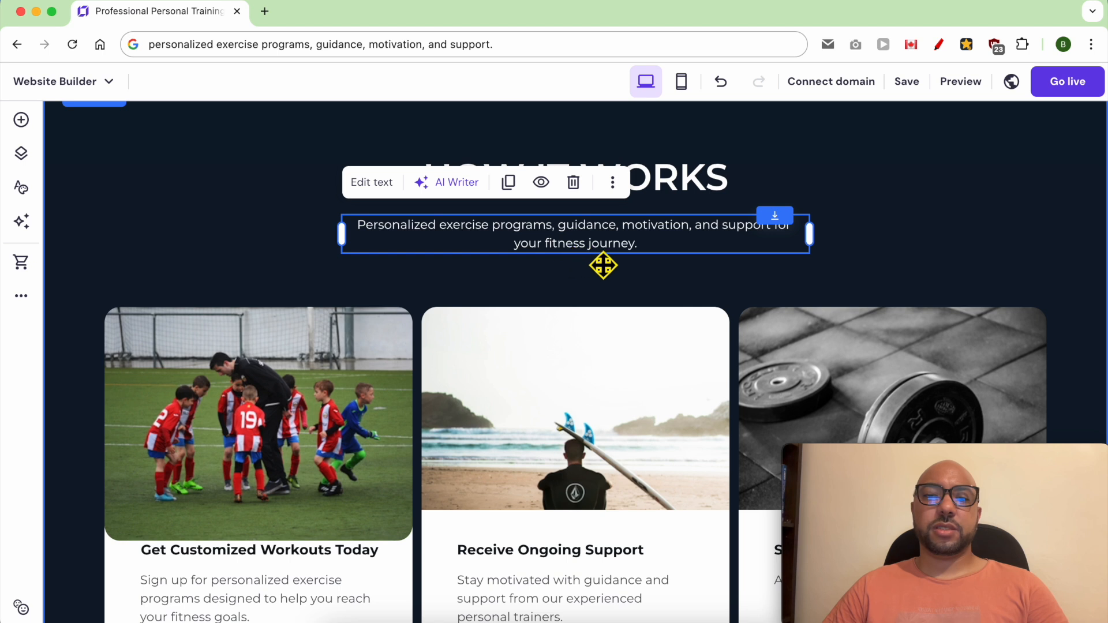
scroll(330, 350, down, 2)
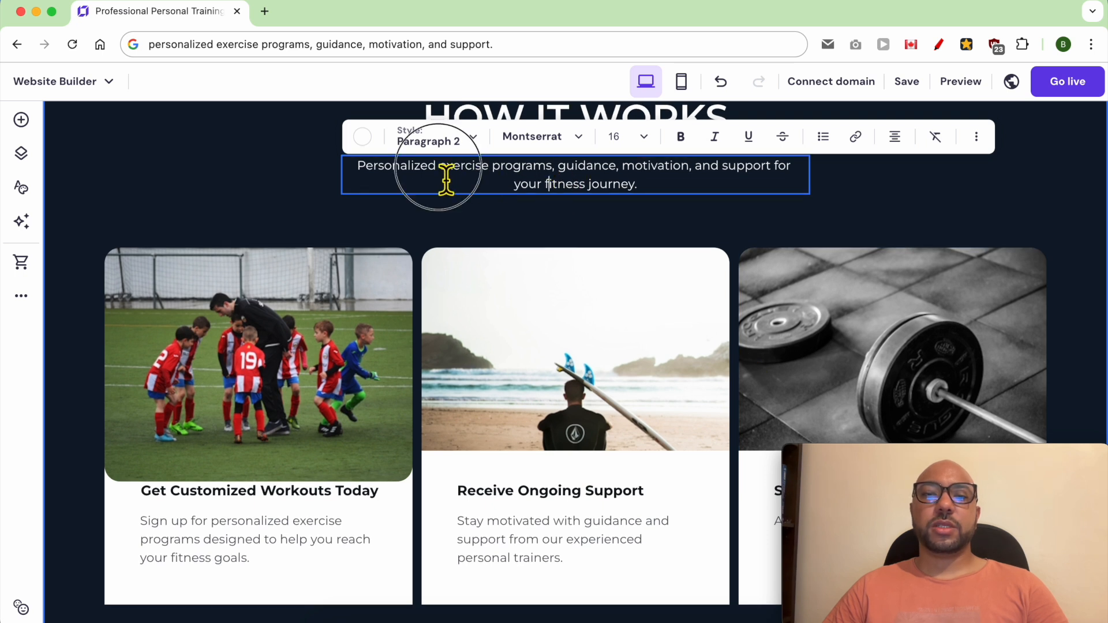
drag(358, 170, 561, 173)
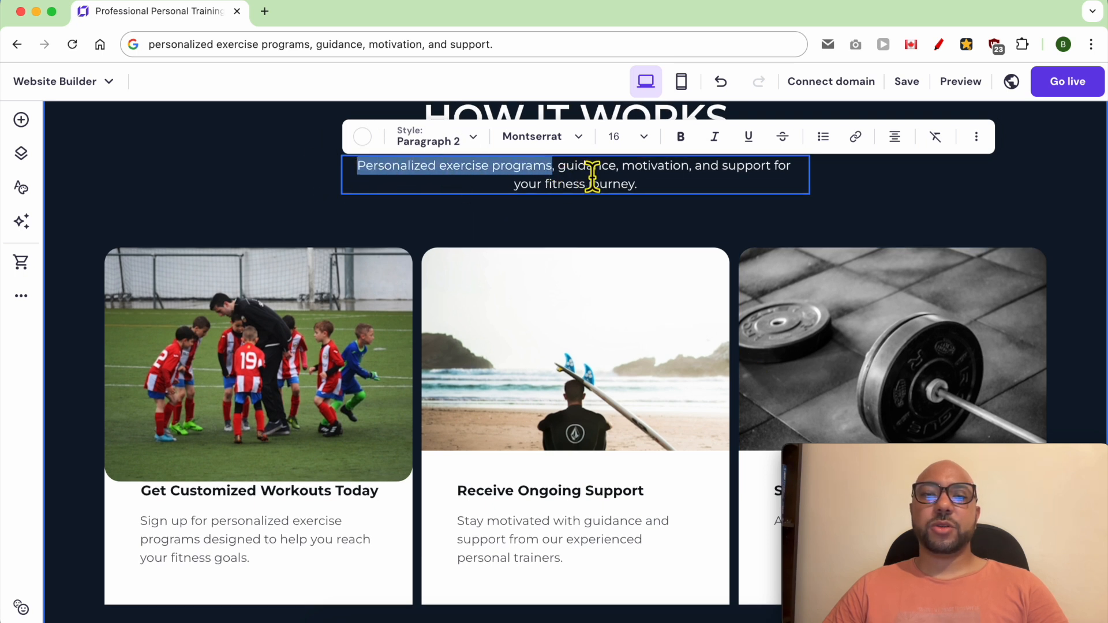
click(593, 172)
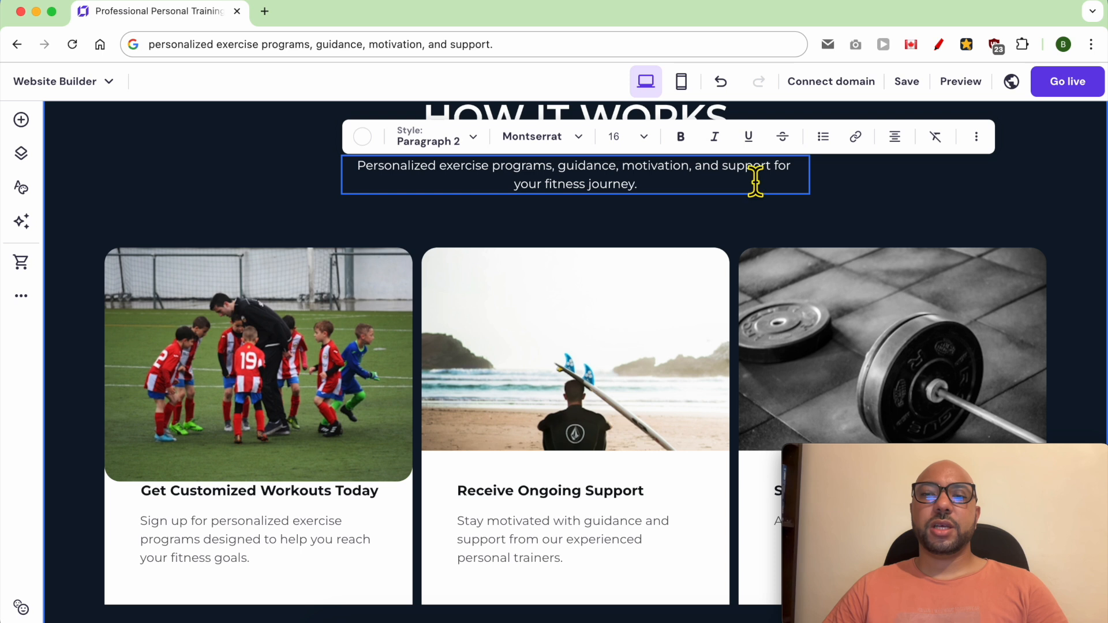
Step: Delete all elements of the "Start Your Journey Today" card, including its white box, texts and barbell image
scroll(863, 512, down, 1)
click(863, 512)
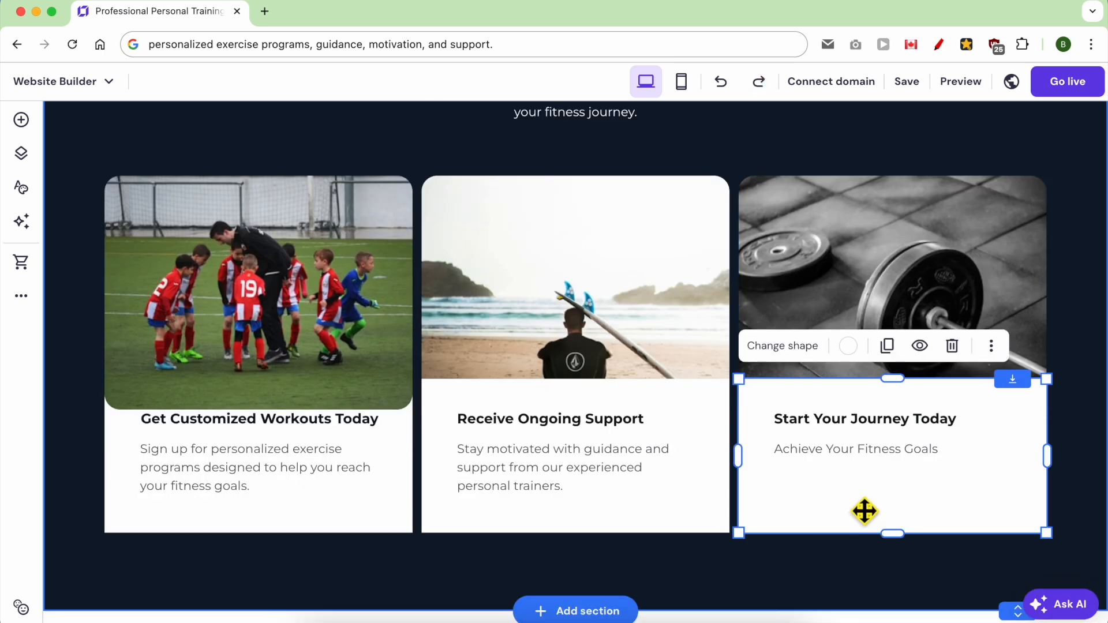
key(Delete)
click(825, 449)
key(Delete)
click(827, 406)
key(Delete)
click(818, 423)
key(Delete)
Step: Delete all elements of the "Receive Ongoing Support" card, including its white box, texts and beach image
click(557, 420)
key(Delete)
click(555, 449)
key(Delete)
click(552, 444)
key(Delete)
click(549, 398)
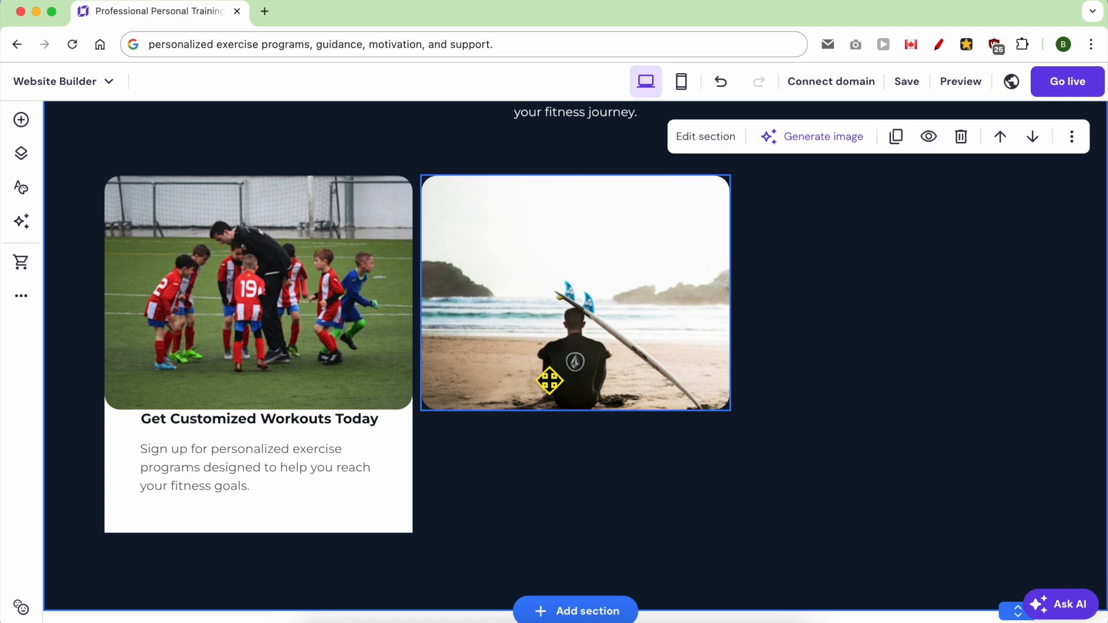
key(Delete)
Step: Shrink the football team image above the "Get Customized Workouts Today" text by its lower-right corner
click(400, 392)
click(412, 426)
drag(412, 409, 296, 357)
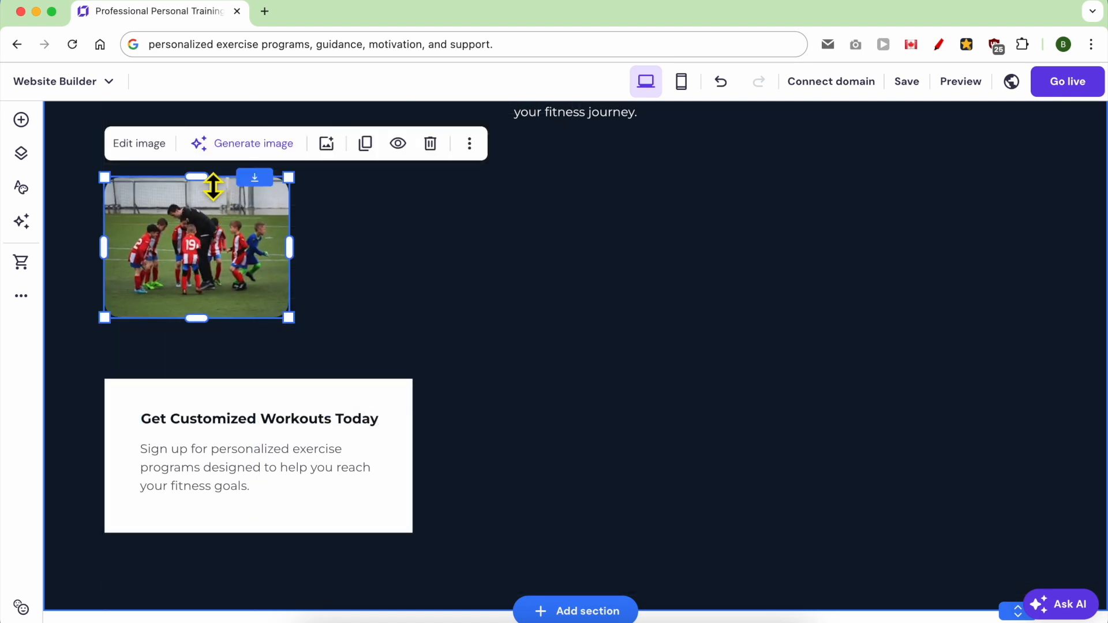
Step: Copy the football team image across the row and enlarge the image slightly
click(366, 147)
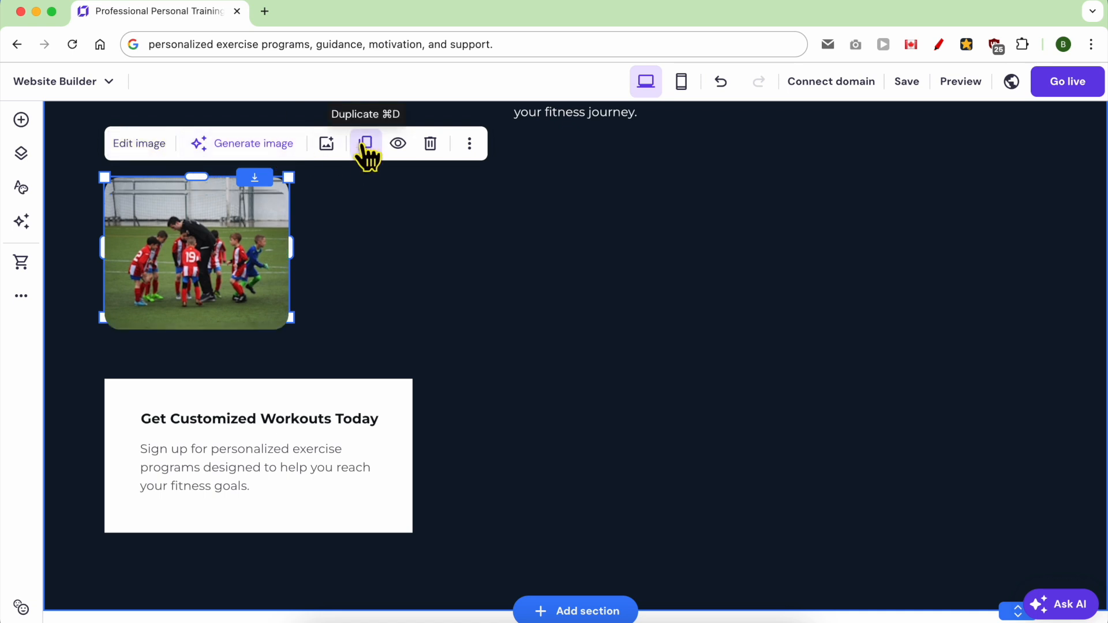
drag(292, 216, 452, 246)
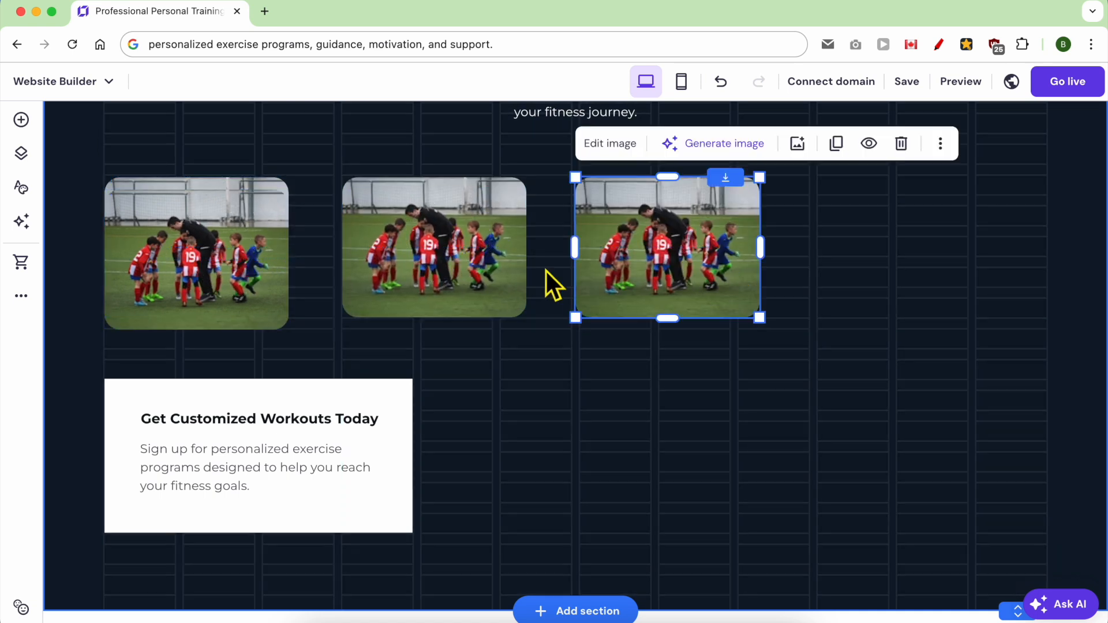
drag(289, 330, 313, 339)
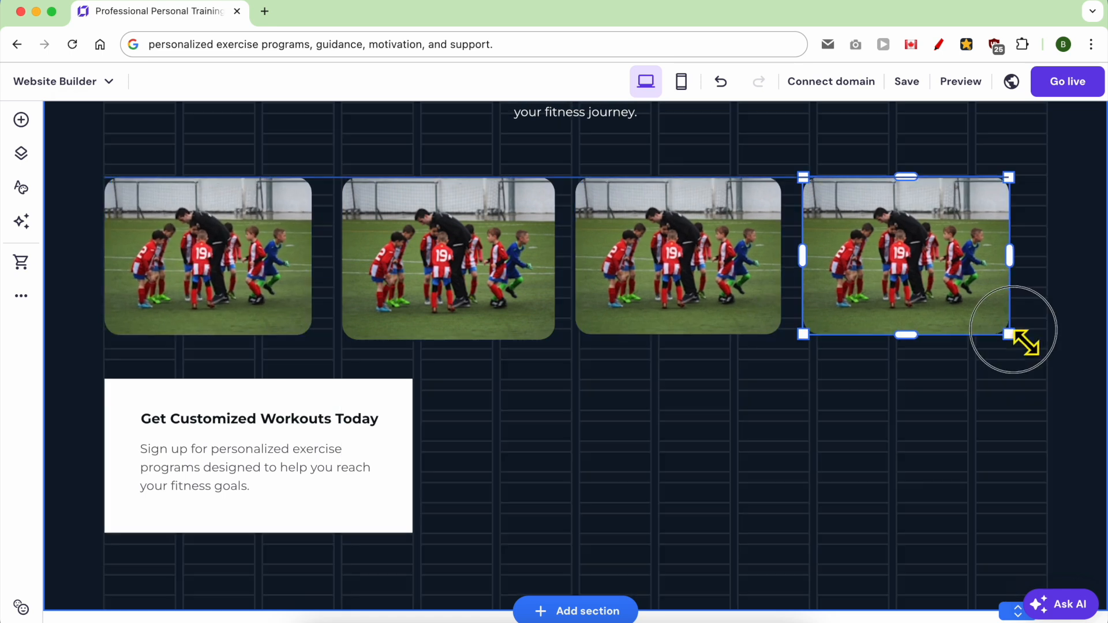
Step: Delete the duplicated football team images, keeping only the first one in the row
click(447, 259)
key(Delete)
click(601, 299)
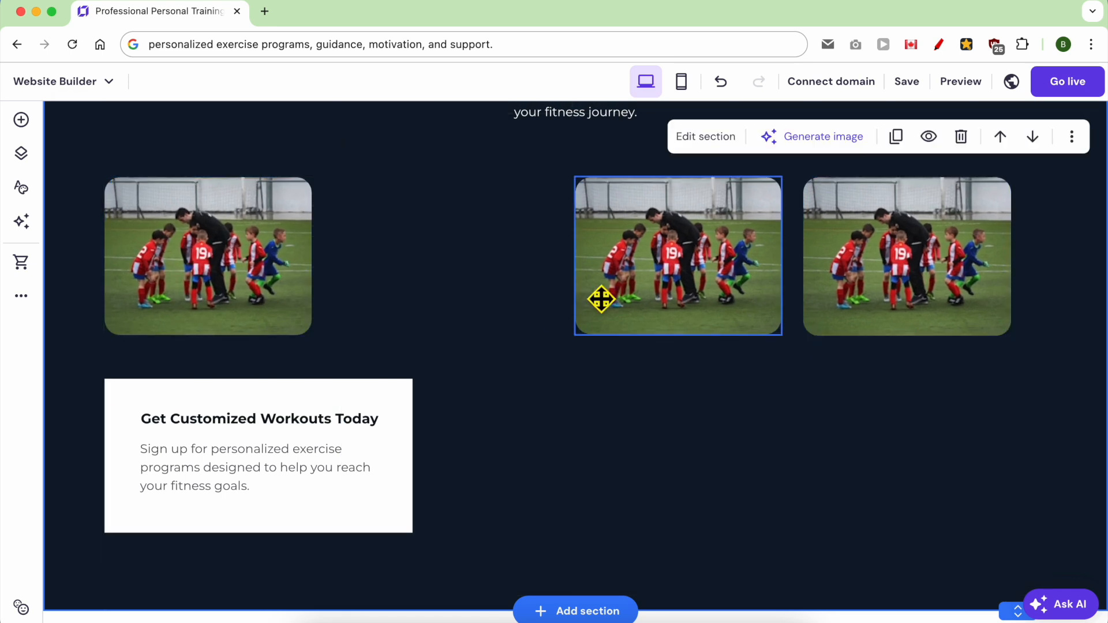
key(Delete)
click(858, 292)
key(Delete)
Step: Duplicate the enlarged football team image into a row of four images spread across the section
click(260, 277)
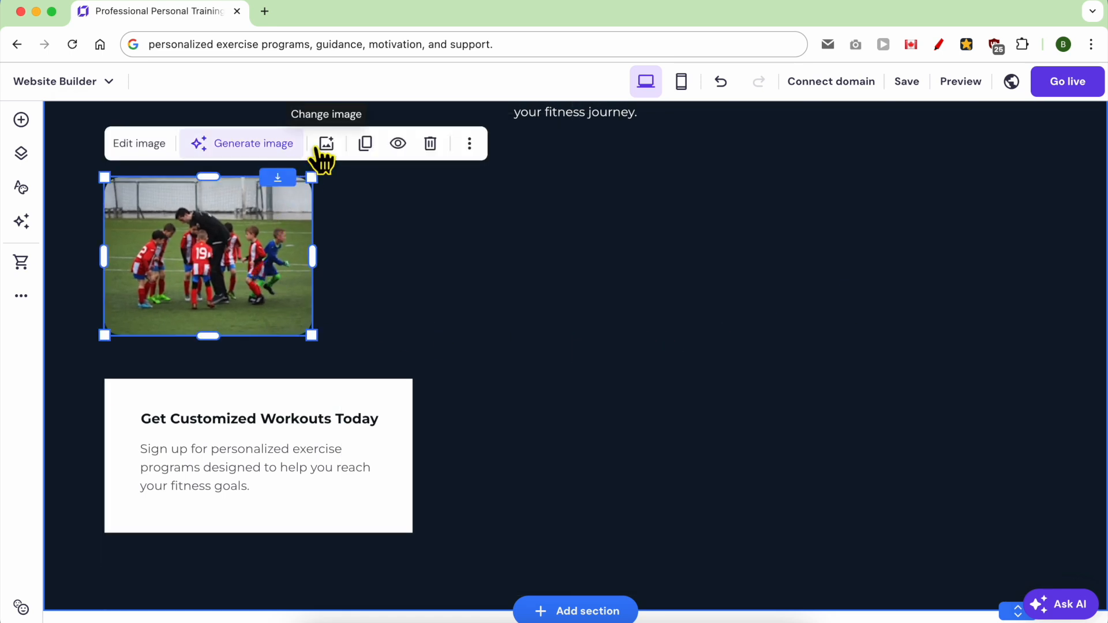
click(365, 144)
drag(247, 267, 956, 274)
Step: Narrow the white box to the first image's width, place it beneath that image and fit the paragraph text inside
drag(412, 532, 312, 534)
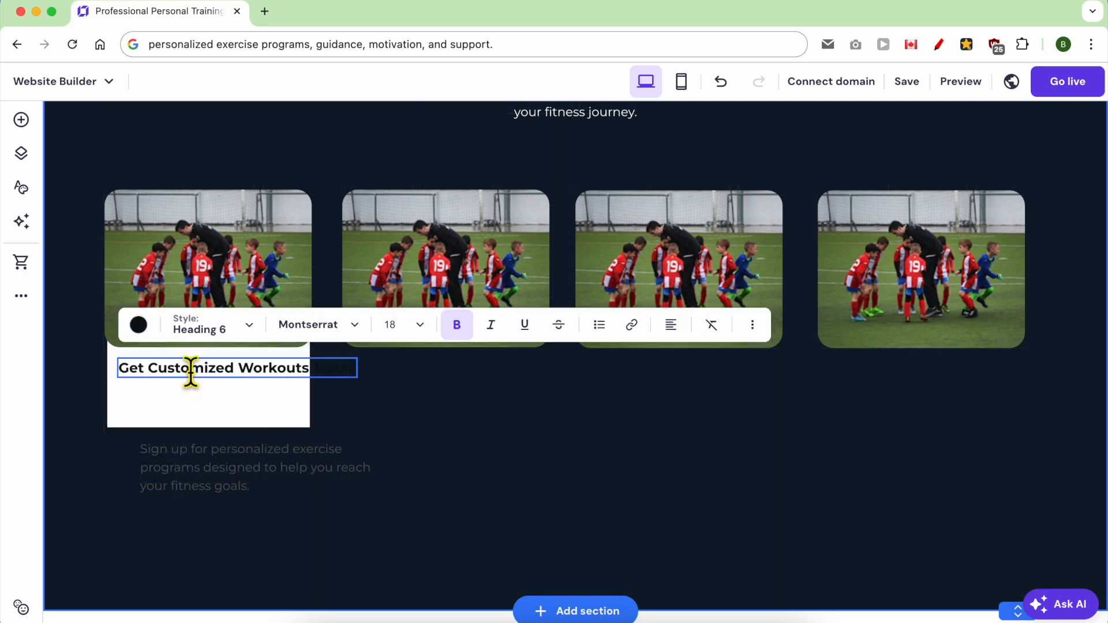
drag(148, 446, 125, 397)
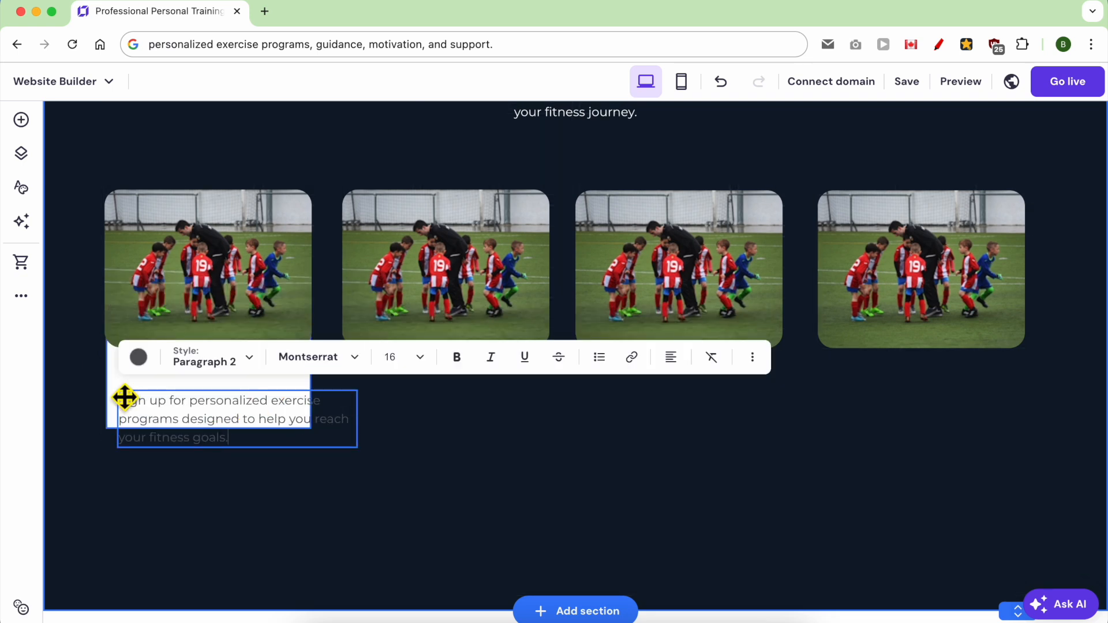
drag(357, 420, 324, 435)
Step: Change the card heading to "1" and copy the white box, heading and paragraph under the other three images
drag(279, 378, 517, 378)
click(430, 533)
click(287, 359)
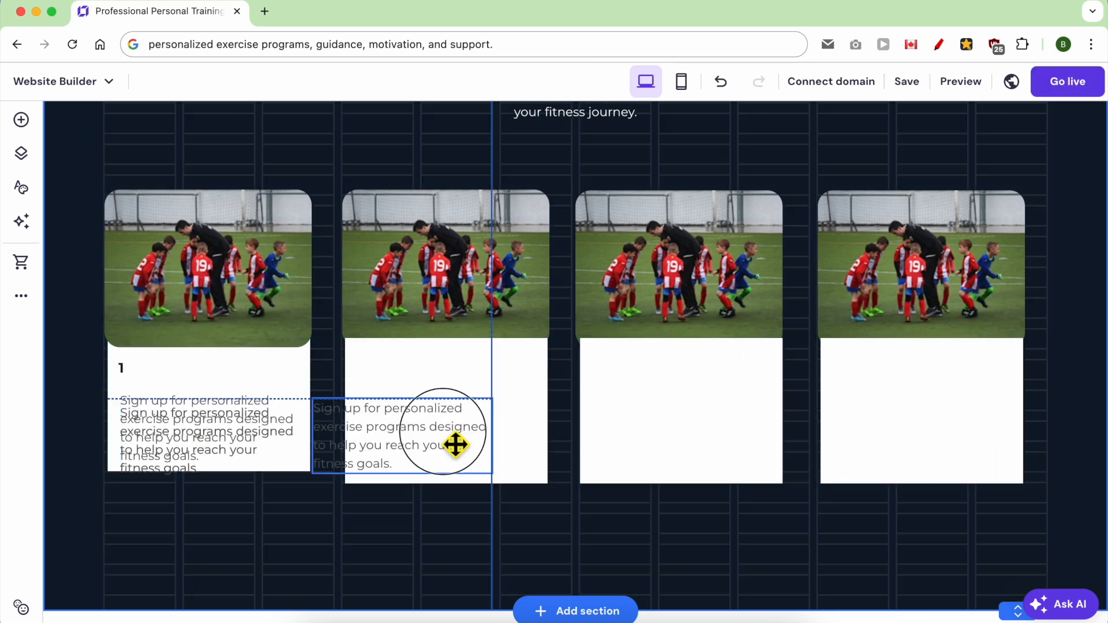
Step: Title the cards "1- Personalized exercise programs", "2- Guidance", "3- Motivation" and "4- Support", and fit the first card's text inside its box
double_click(487, 201)
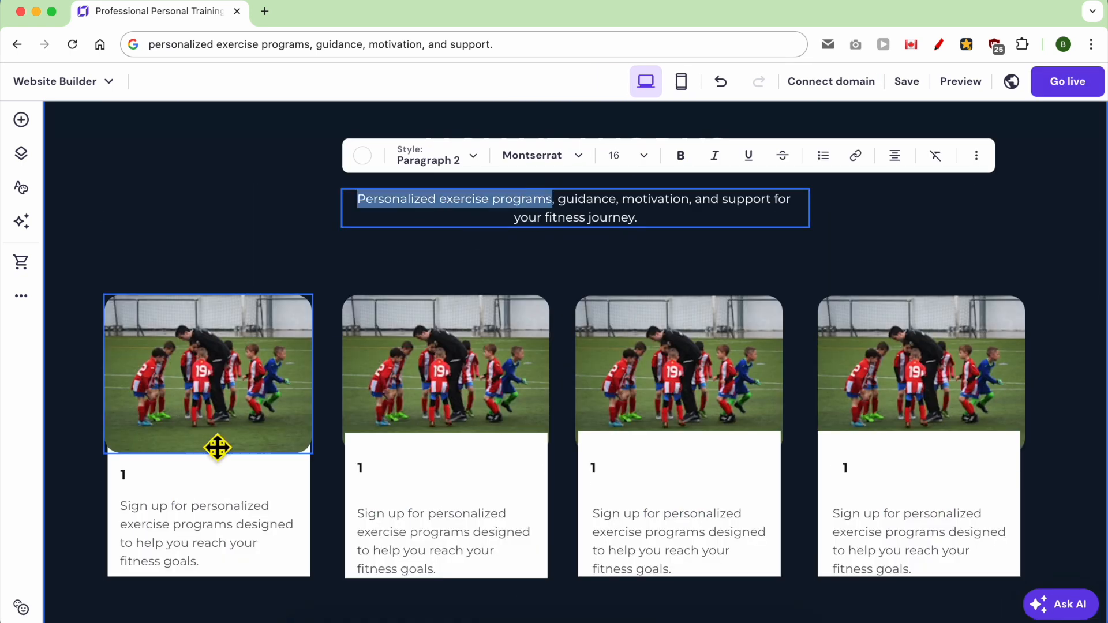
click(173, 482)
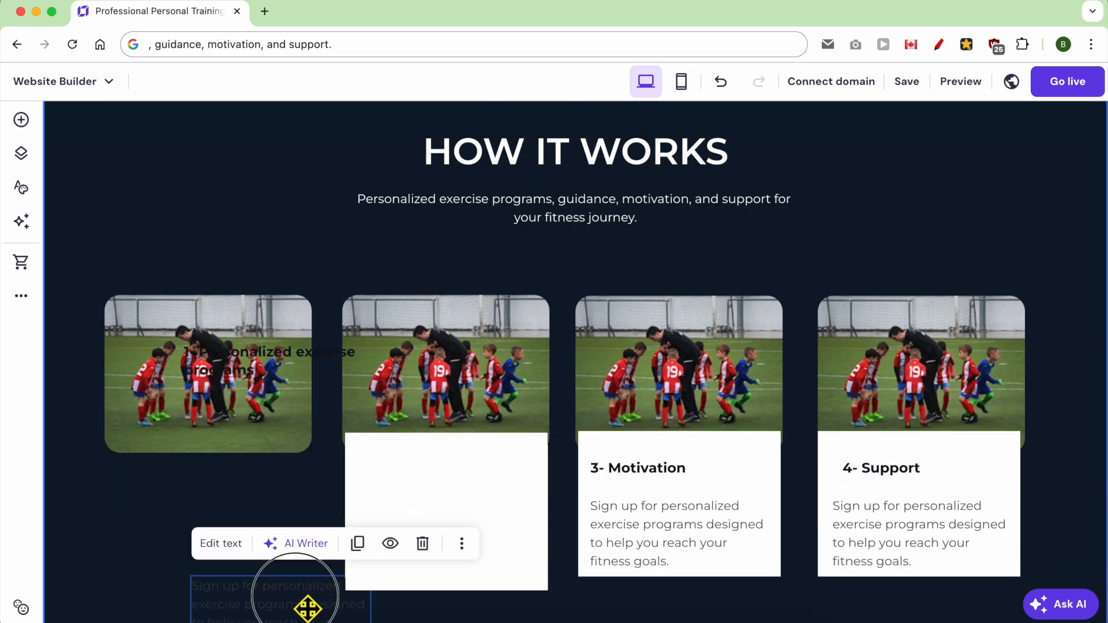
drag(306, 606, 220, 473)
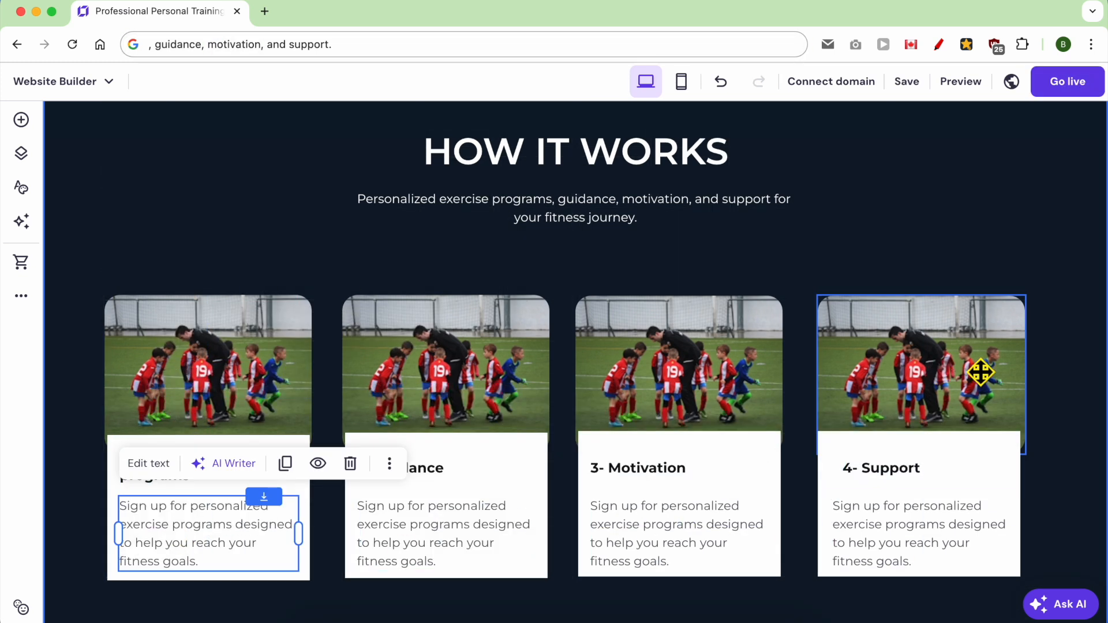
click(969, 282)
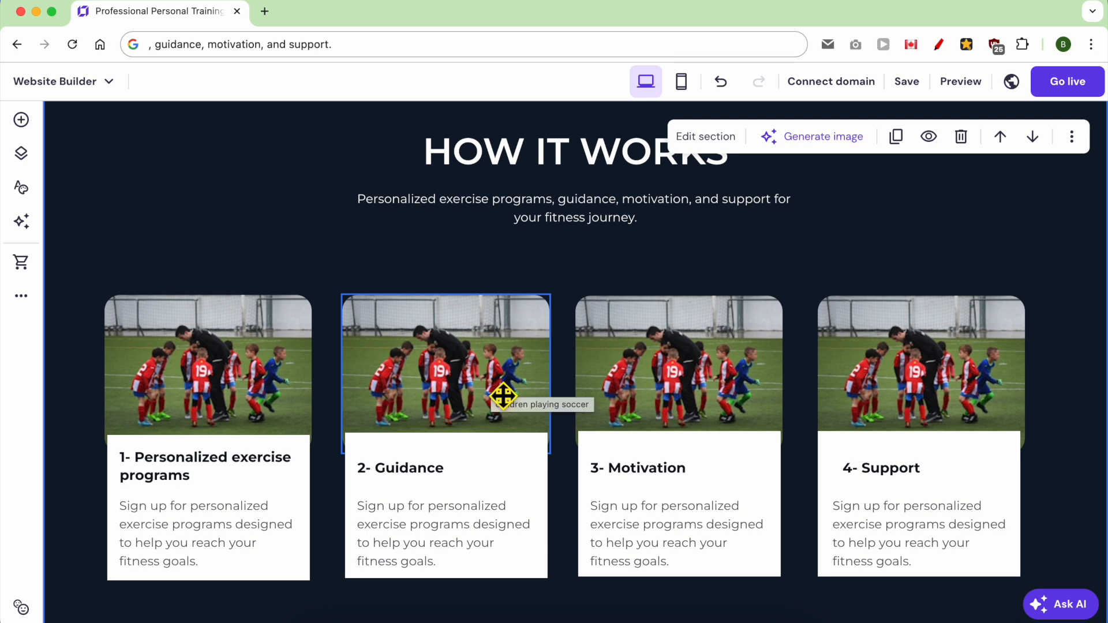
Step: Select all elements of the four cards and move them up together, closer to the section's intro text
key(super+z)
drag(897, 266, 168, 563)
drag(477, 441, 738, 443)
scroll(740, 444, up, 2)
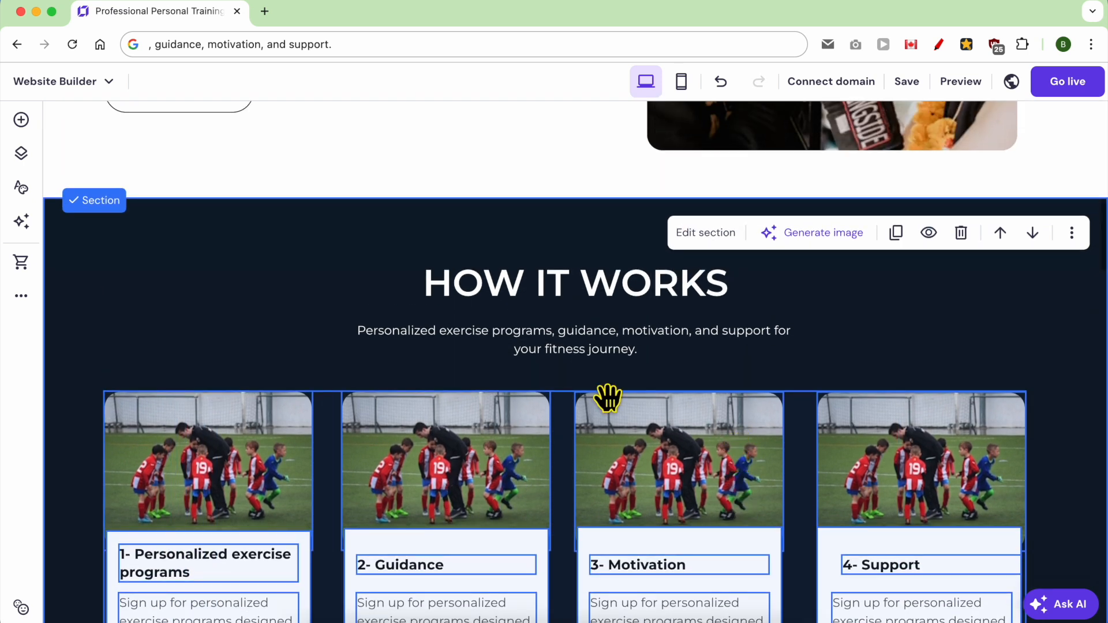
click(306, 315)
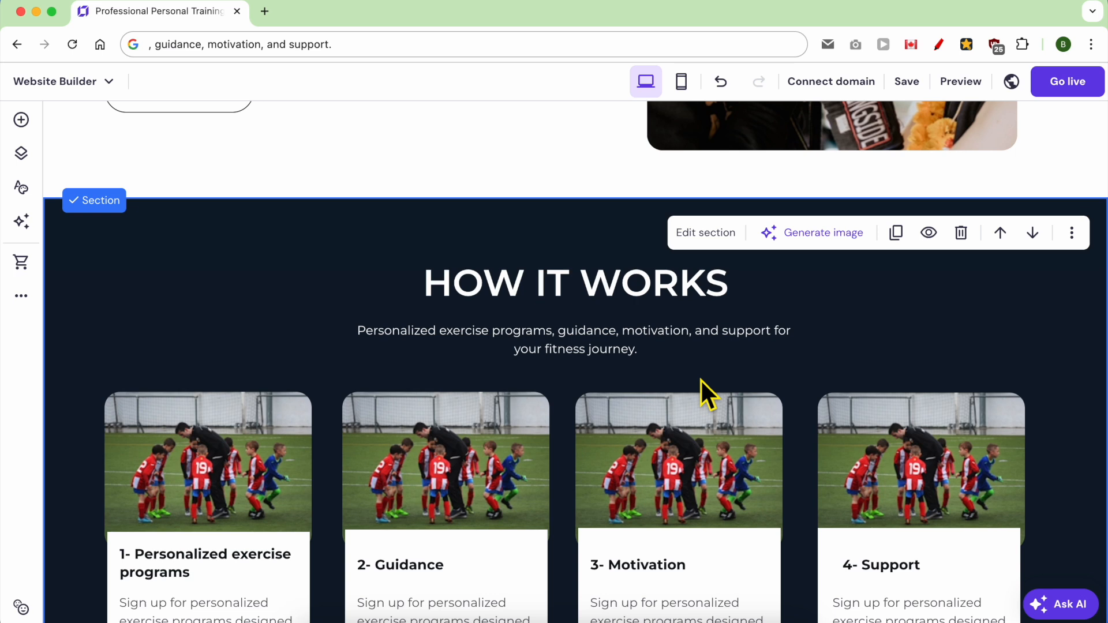
Step: Raise the How It Works section's lower edge to trim the empty space beneath the four cards
scroll(712, 407, down, 8)
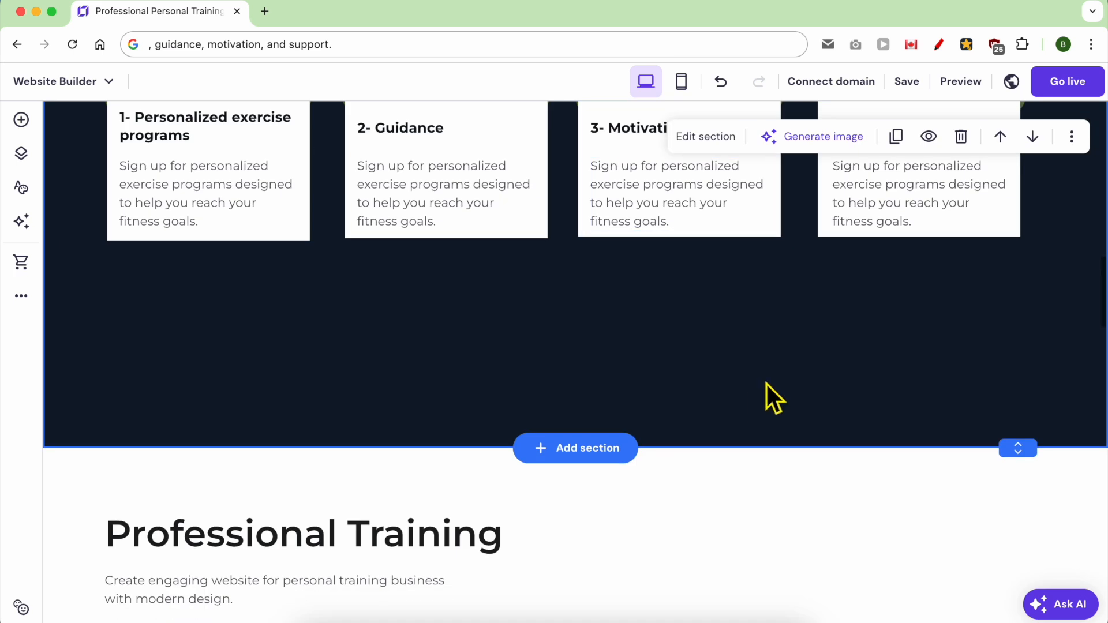
drag(1021, 449, 1038, 321)
scroll(977, 392, up, 6)
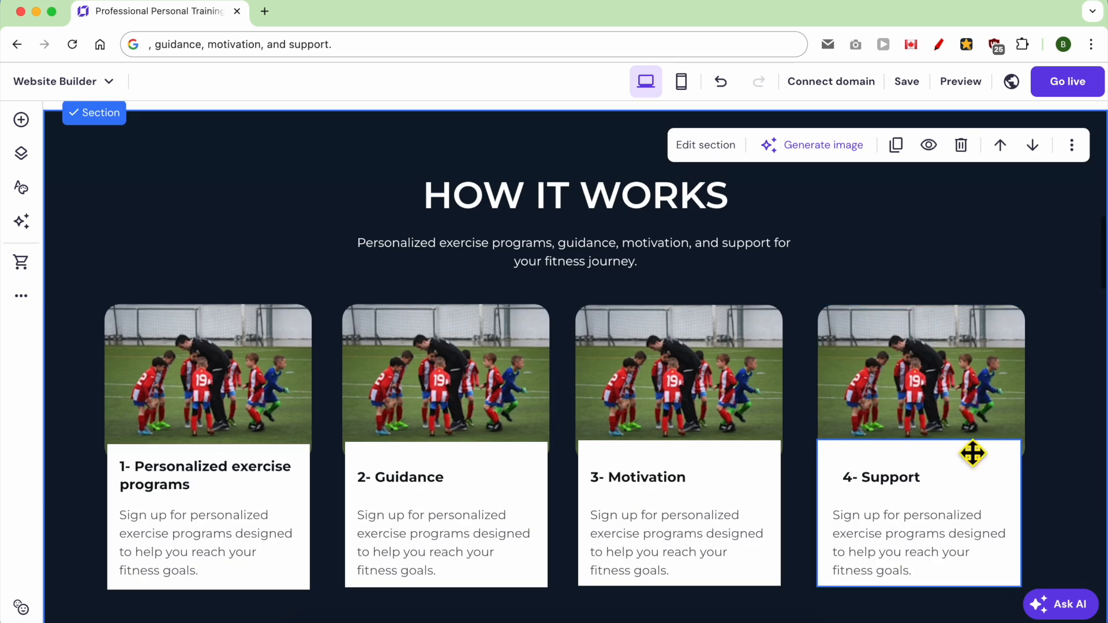
Step: Replace the images of cards 1, 3 and 4 with an exercise bike, a "WORK HARDER" neon sign and a handshake
click(231, 373)
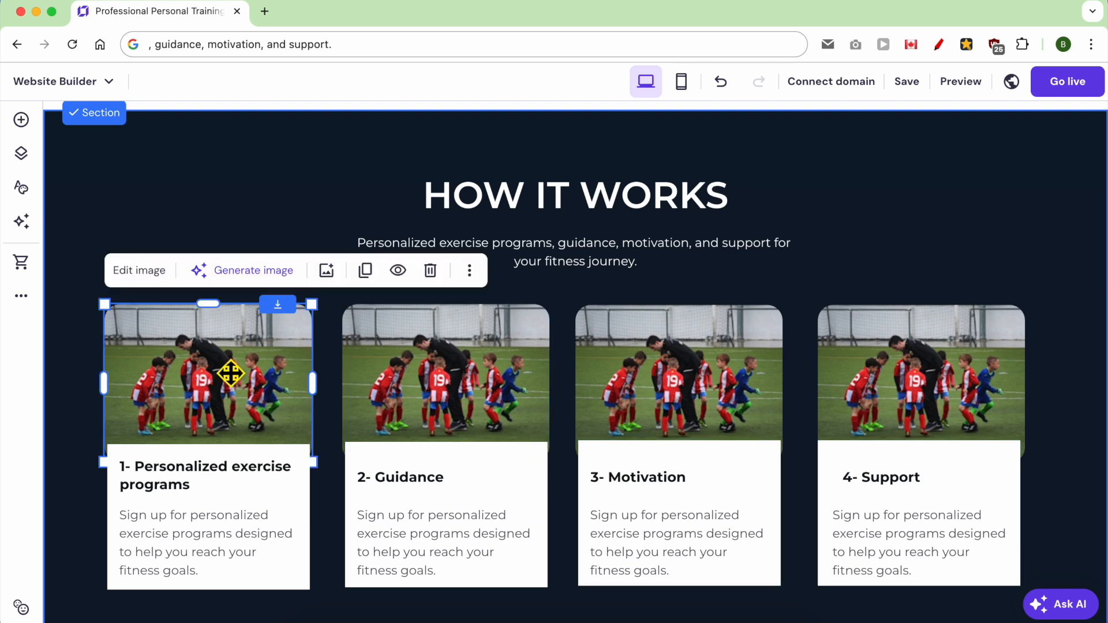
click(152, 281)
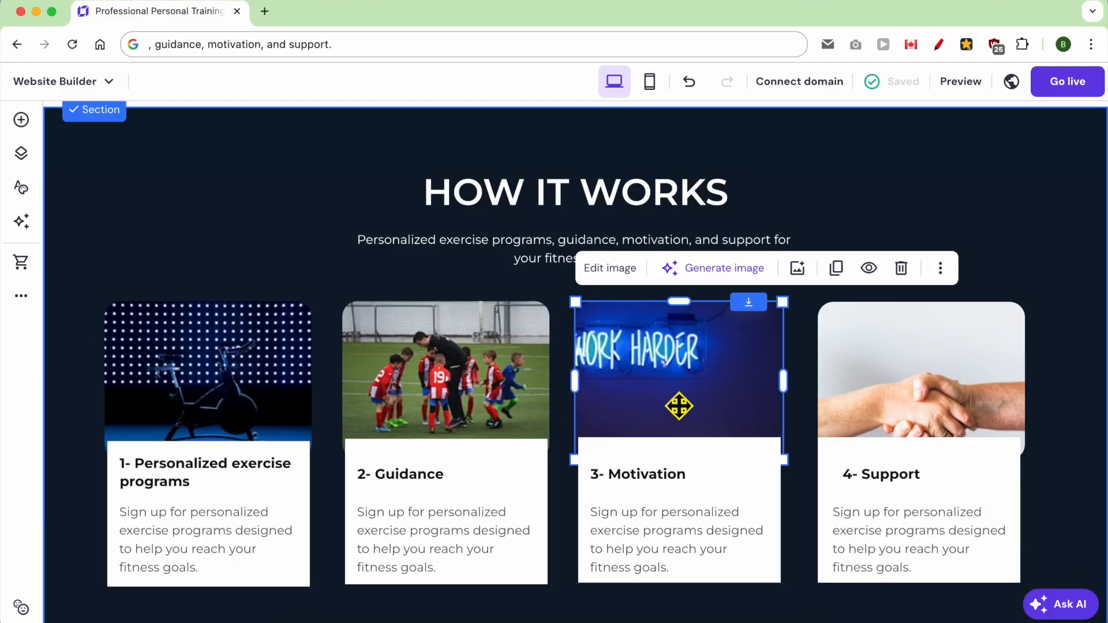
scroll(502, 459, down, 1)
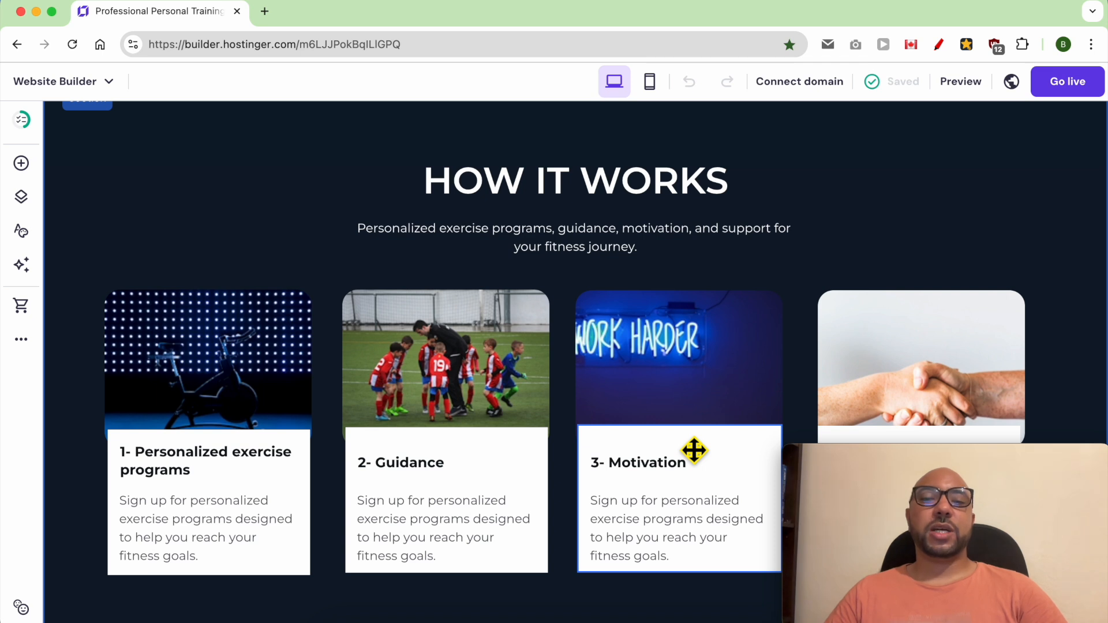
Step: Add an online store to the website and look through the new Store page up to its header
click(21, 305)
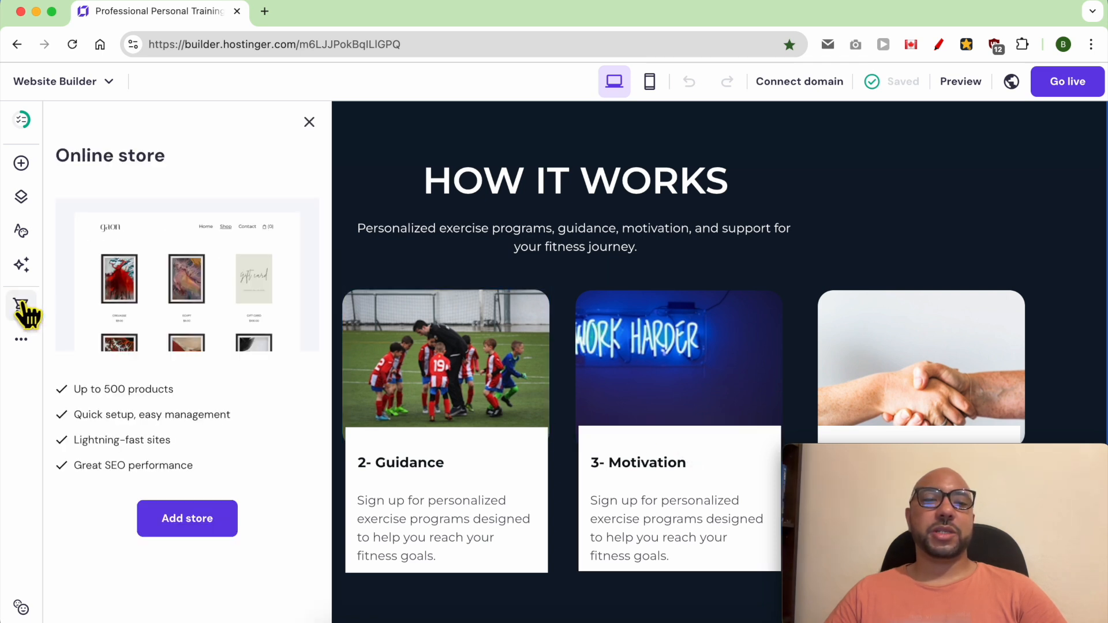
click(179, 523)
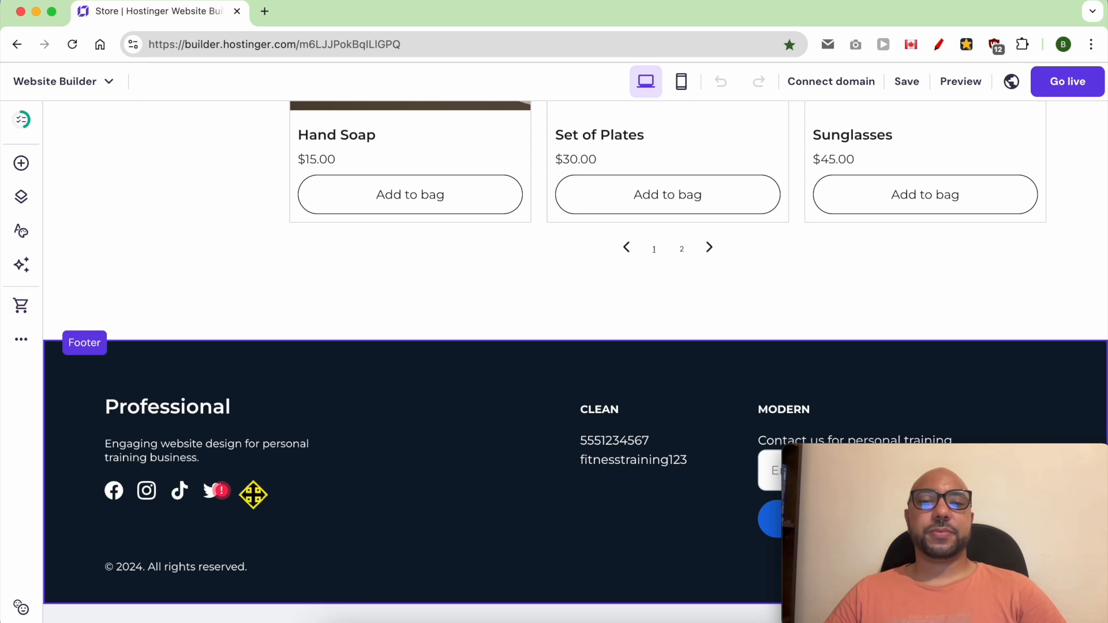
scroll(354, 415, up, 5)
scroll(531, 374, up, 5)
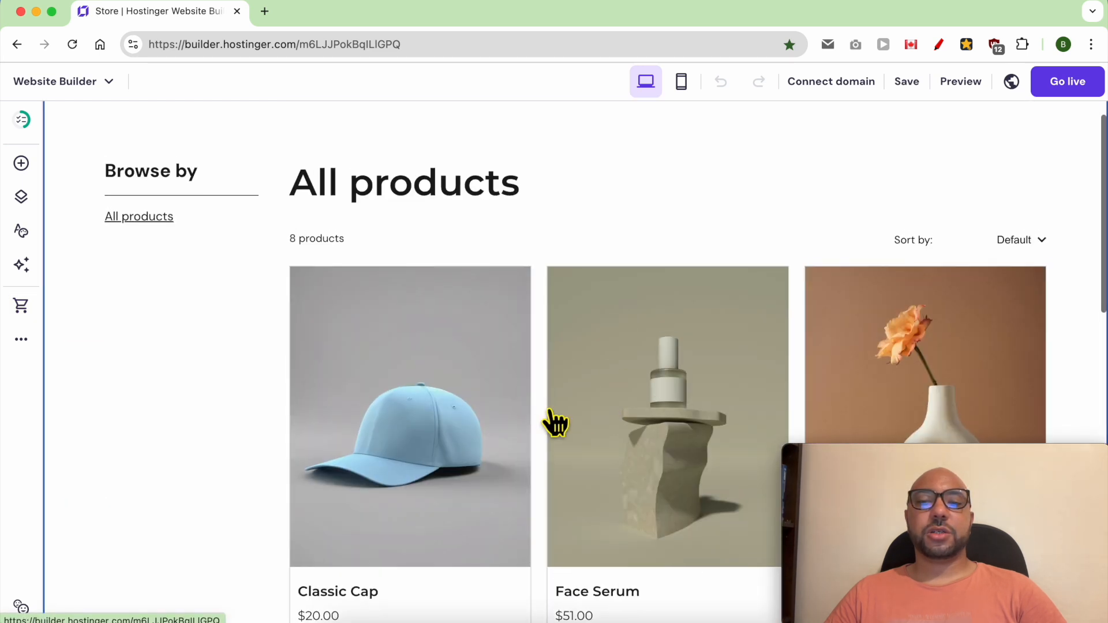
scroll(554, 420, up, 3)
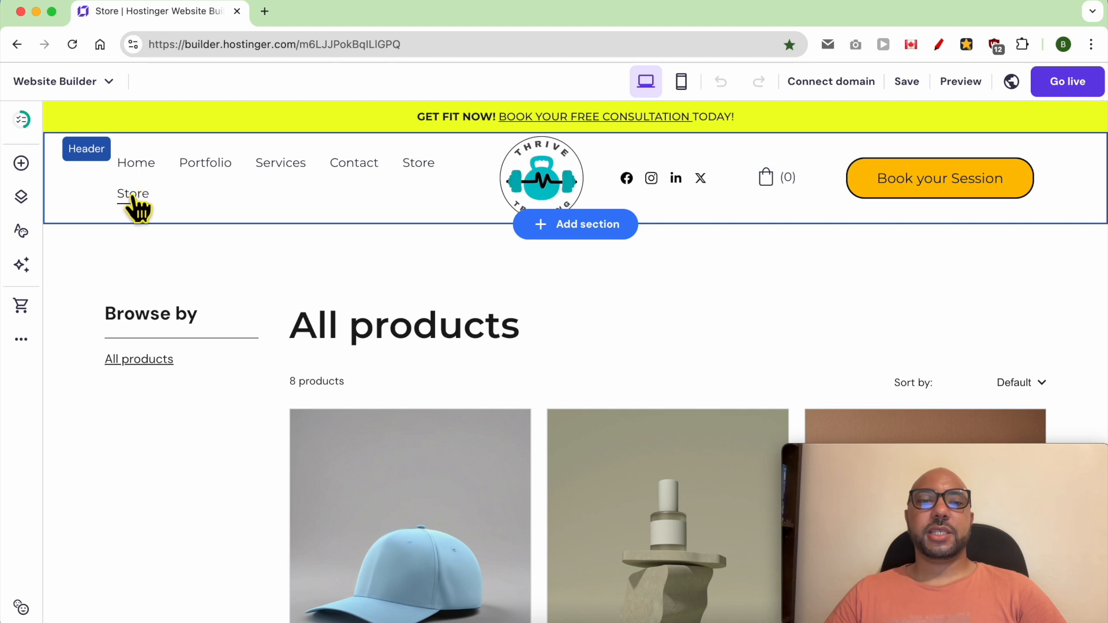
Step: Delete the last Store page from the website's main navigation
click(229, 190)
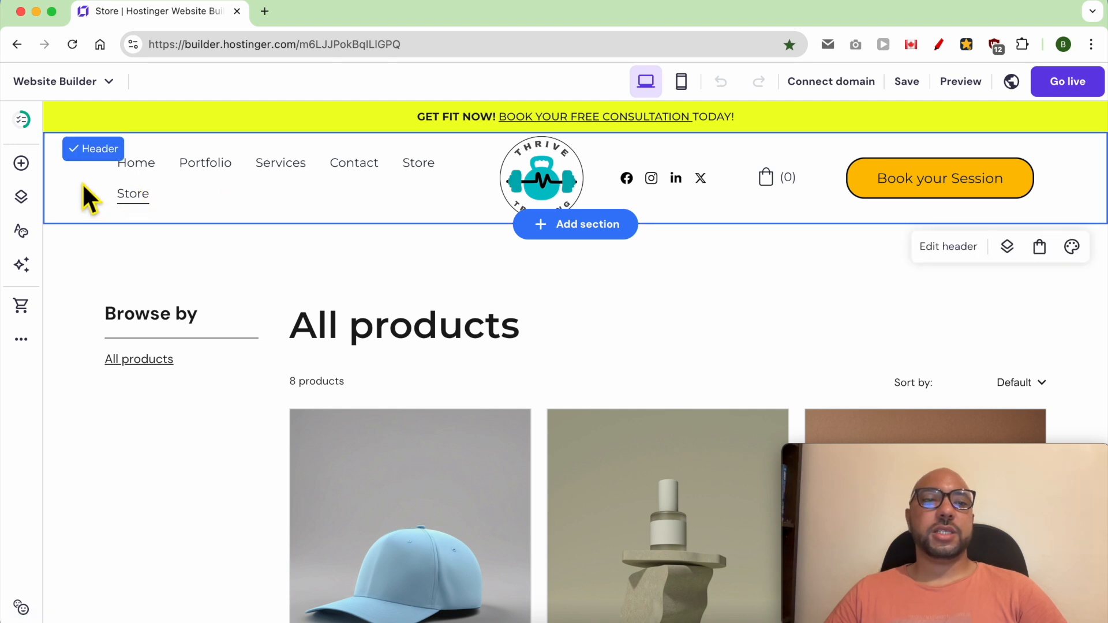
click(21, 196)
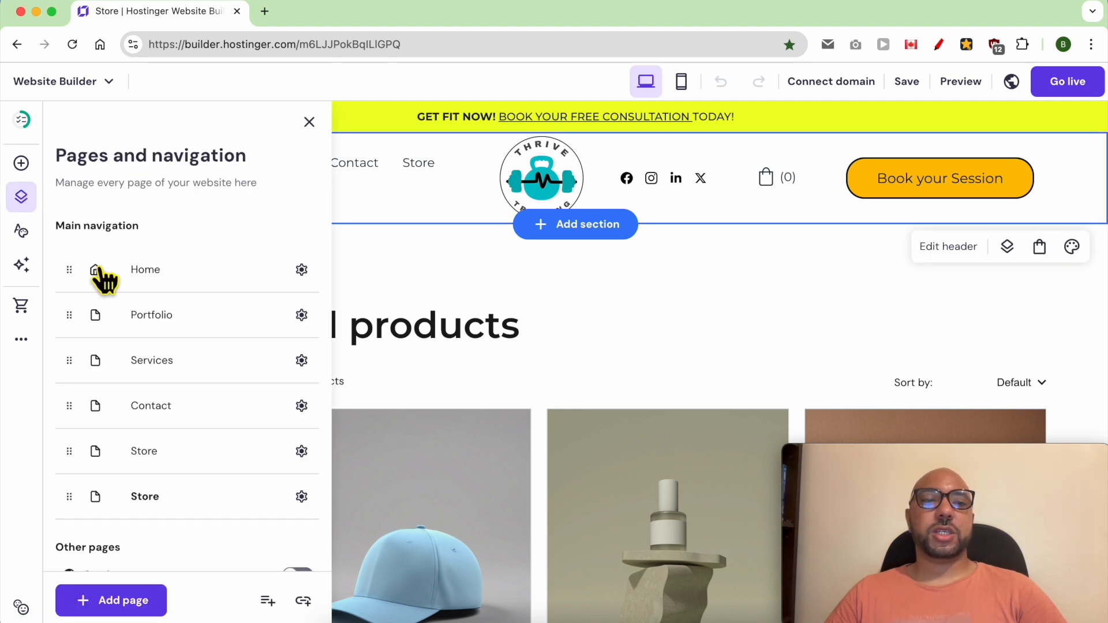
click(301, 497)
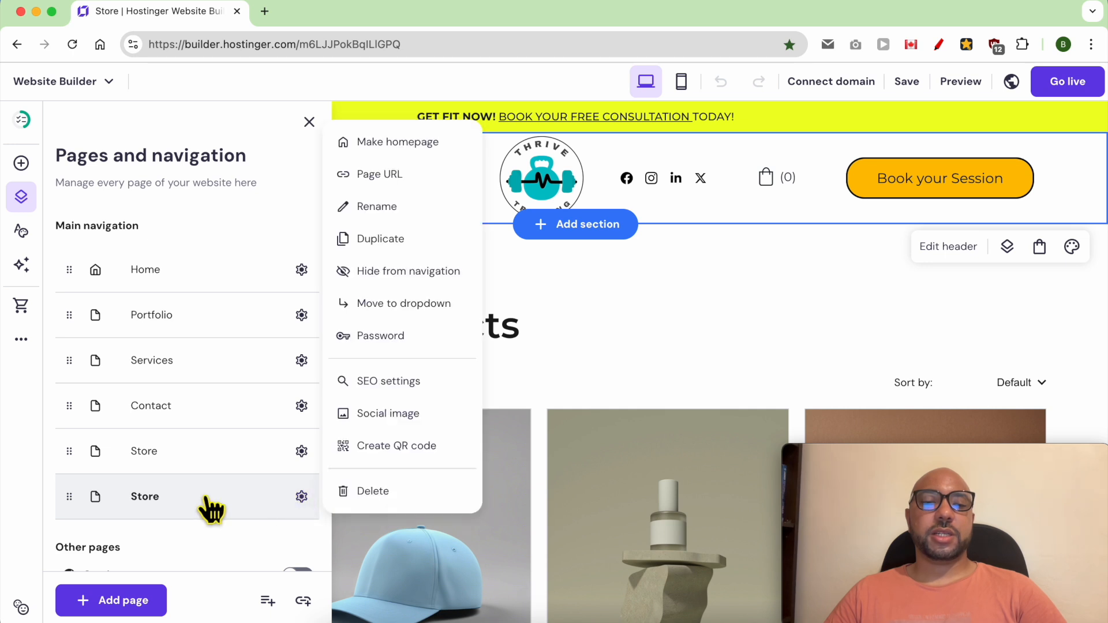
click(369, 492)
click(618, 401)
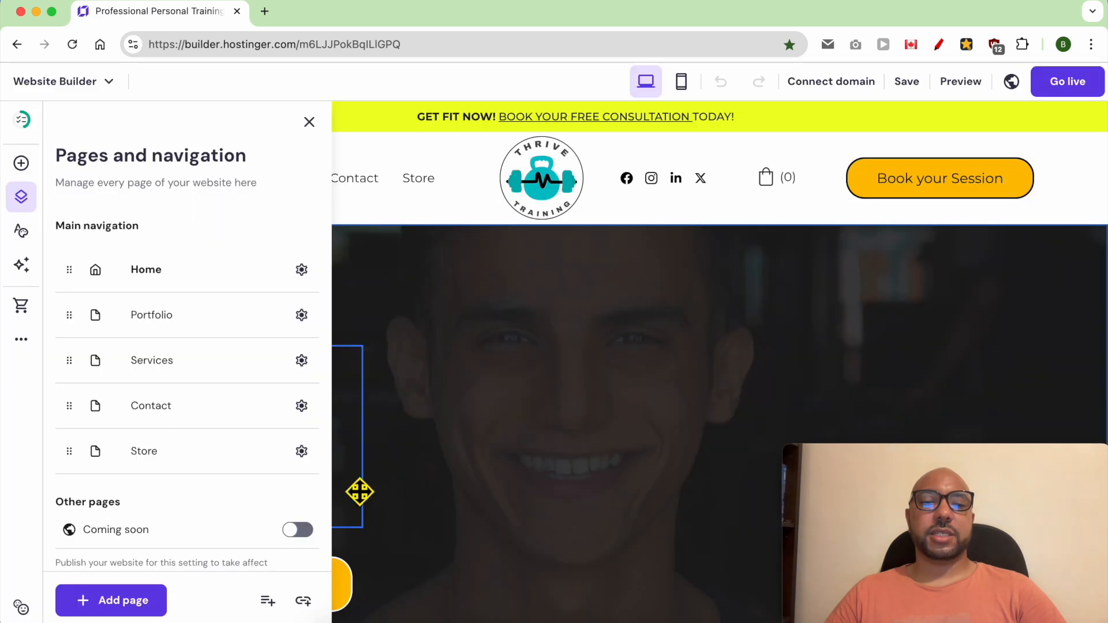
Step: Delete the remaining Store page from the main navigation and return to the home page
click(302, 450)
click(369, 491)
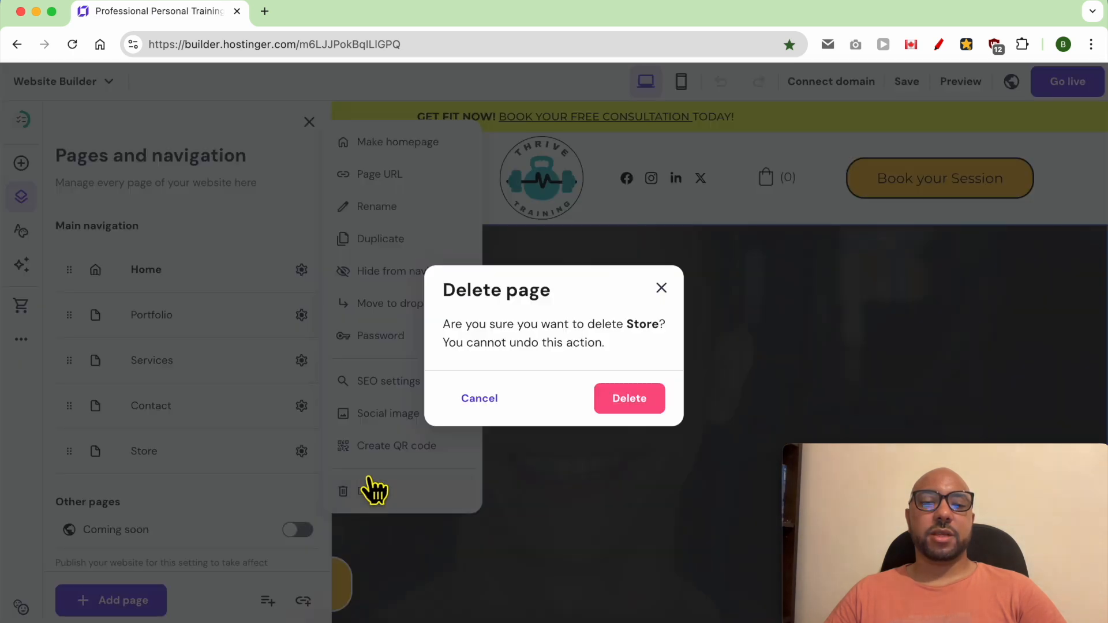
click(620, 408)
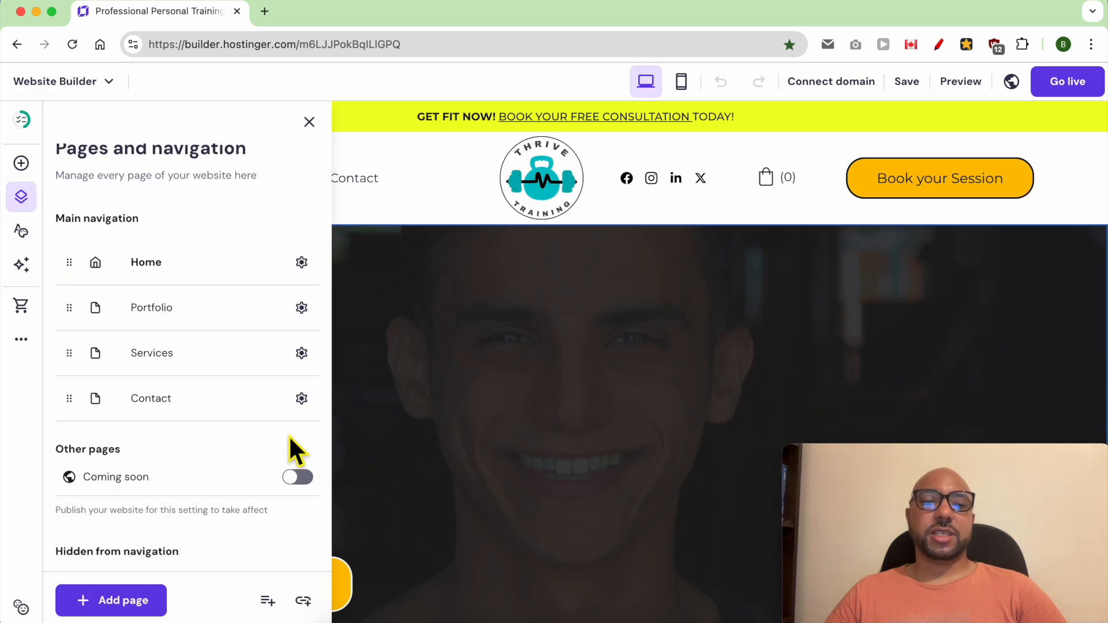
click(457, 342)
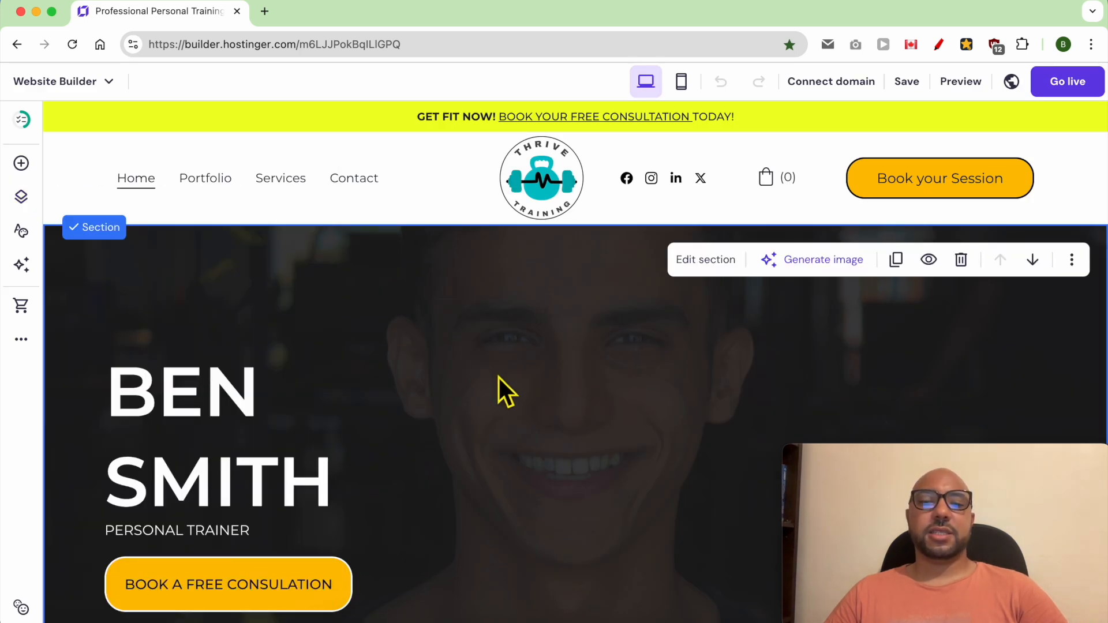
Step: Open the Store manager for the website
scroll(499, 379, down, 5)
scroll(500, 379, up, 5)
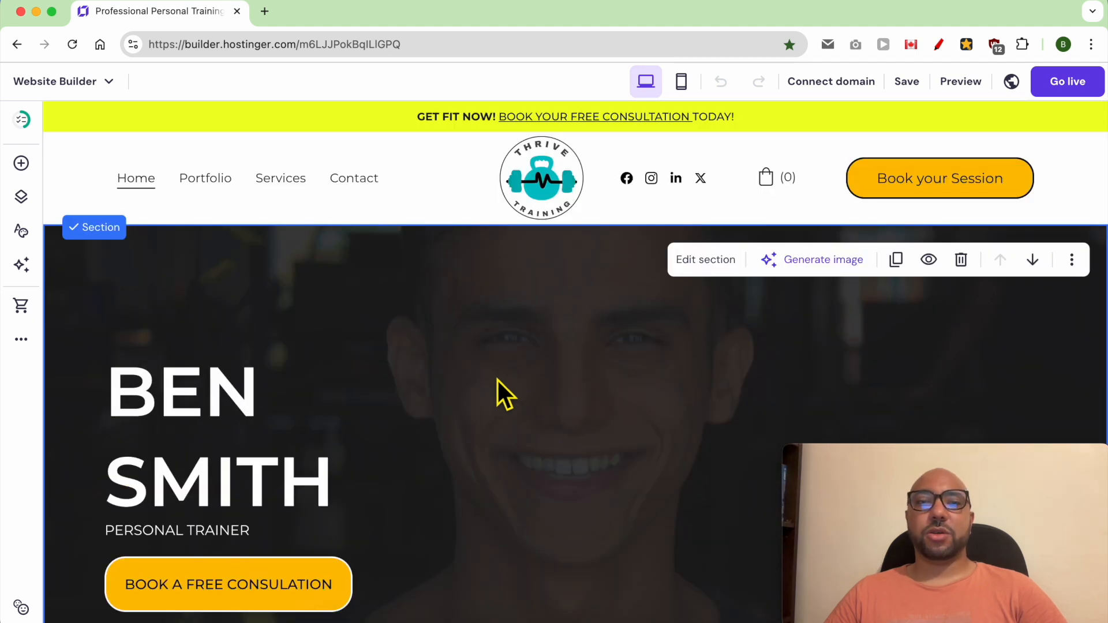
click(105, 86)
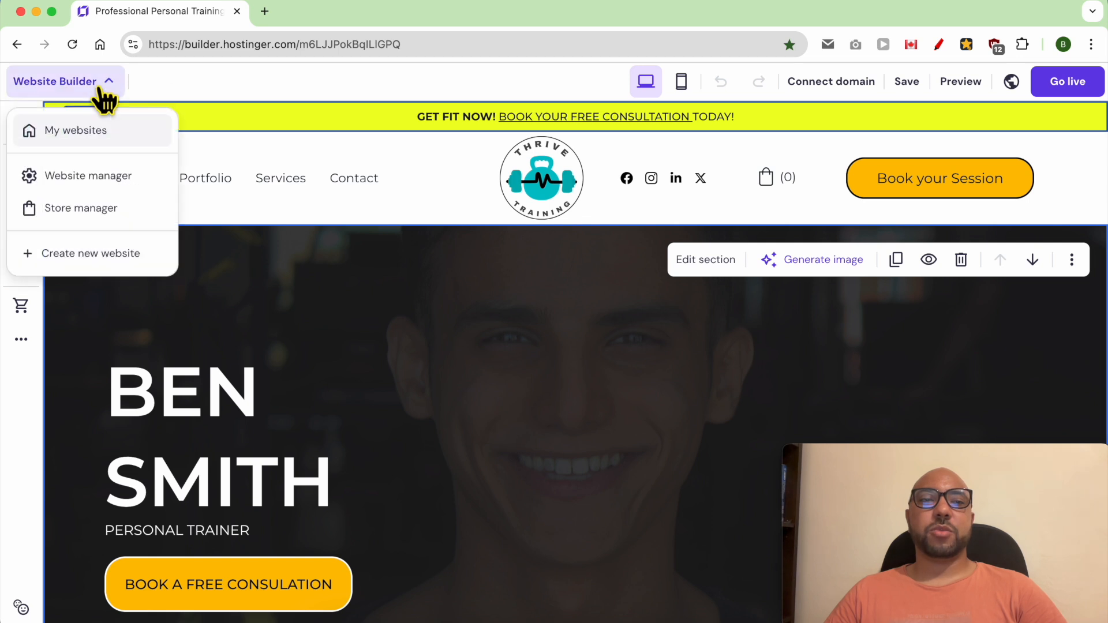
click(91, 213)
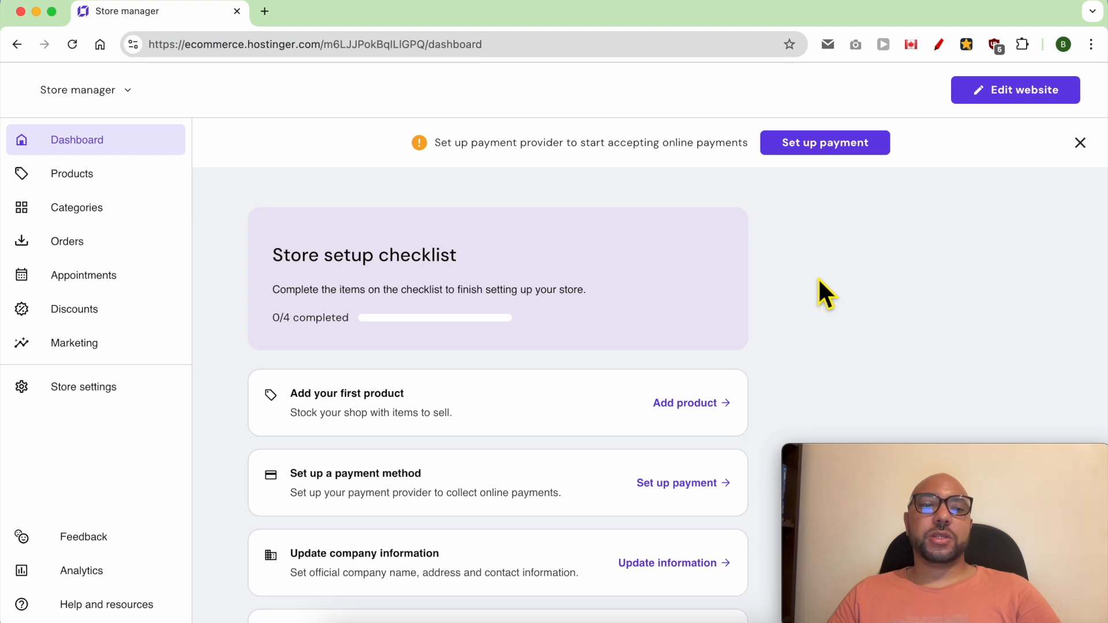
Step: Enable online appointments for the store and look over the appointments calendar
click(134, 291)
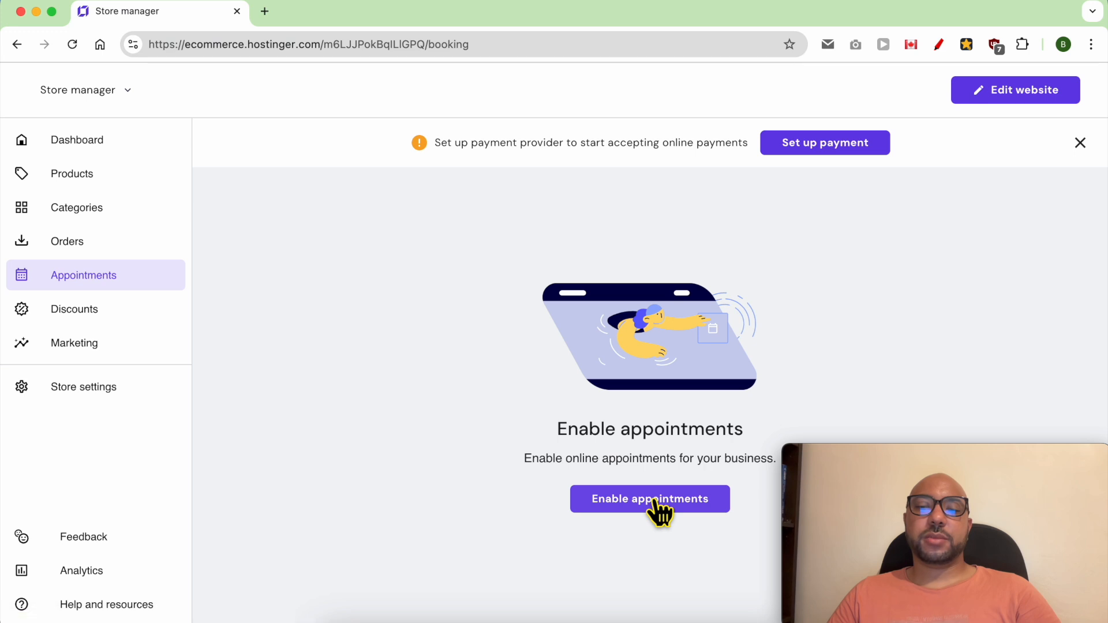
click(653, 501)
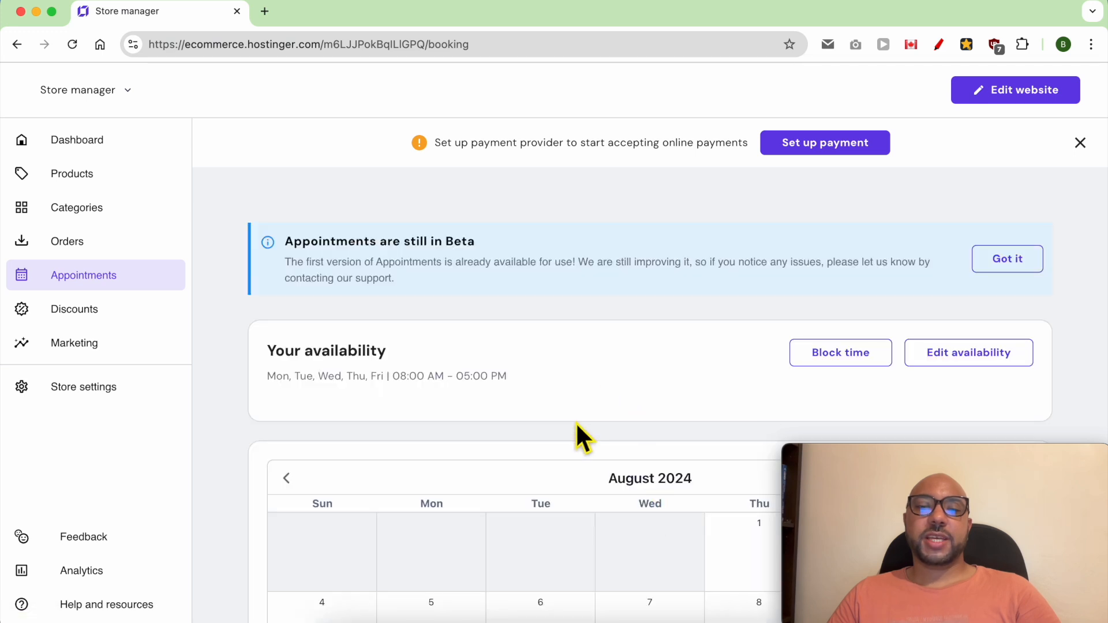
scroll(575, 426, down, 3)
scroll(519, 420, up, 4)
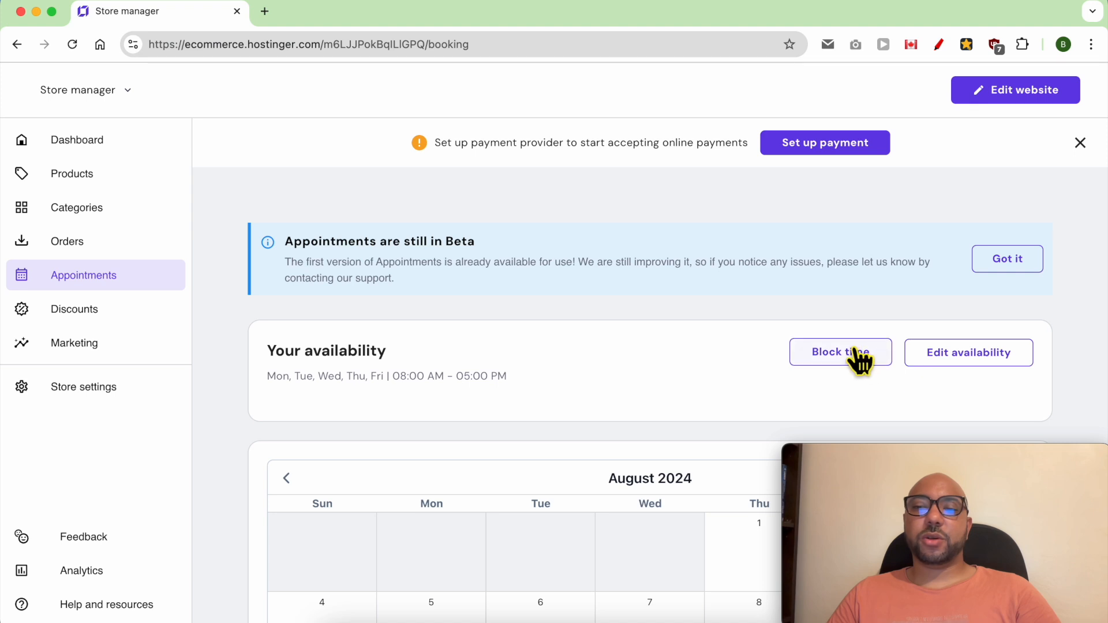
Step: Edit the weekly appointment availability to add Saturday with a time slot from 01:15 AM to 01:30 AM
click(971, 356)
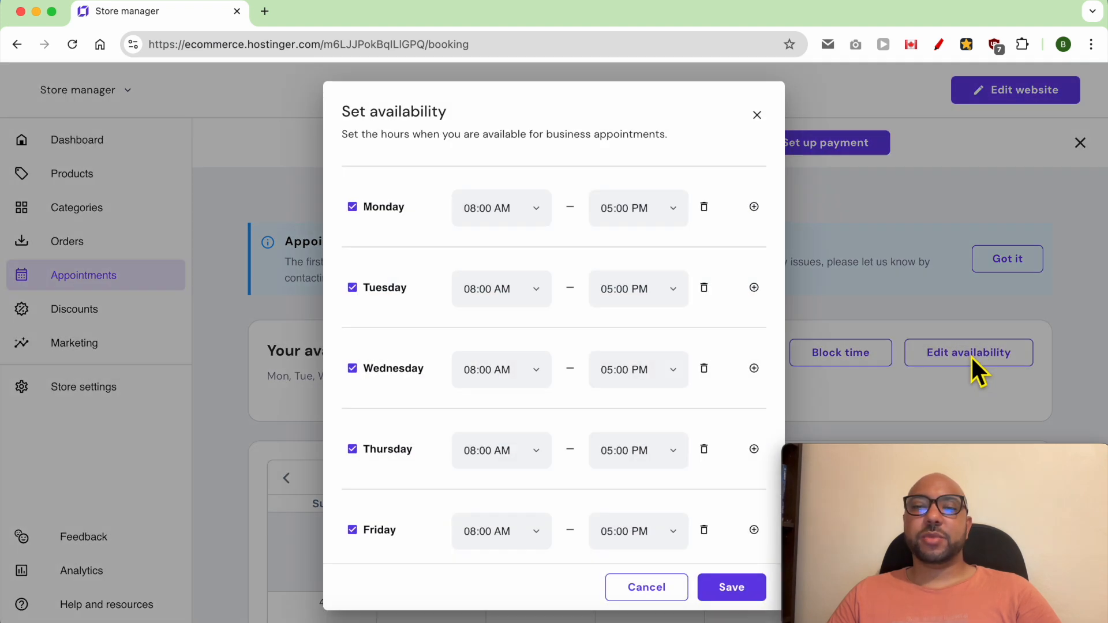
click(352, 206)
click(352, 206)
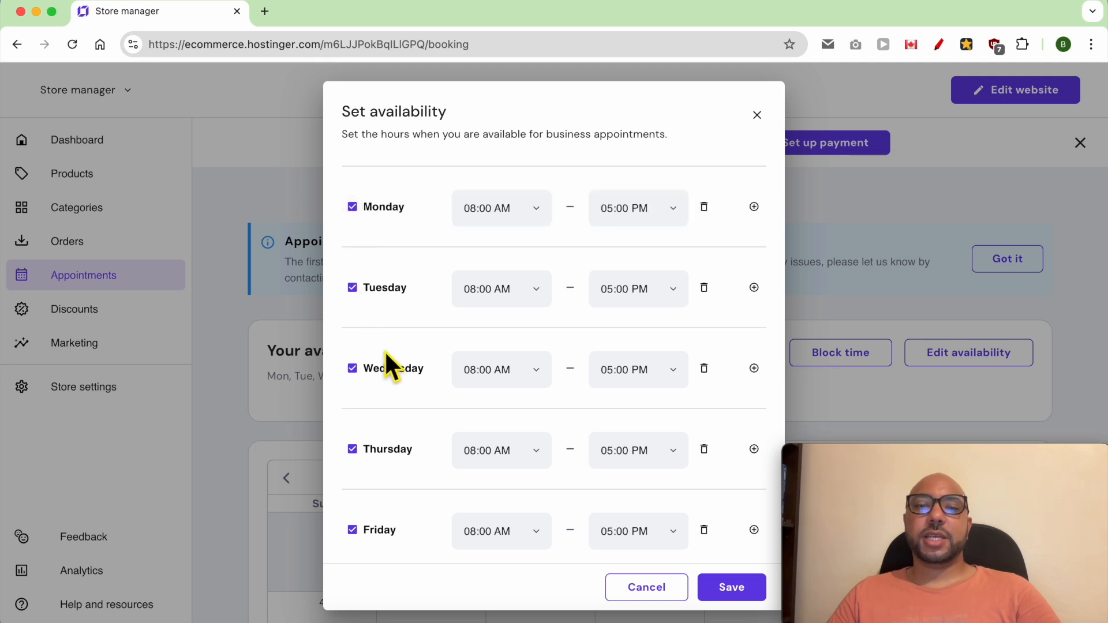
scroll(386, 354, down, 3)
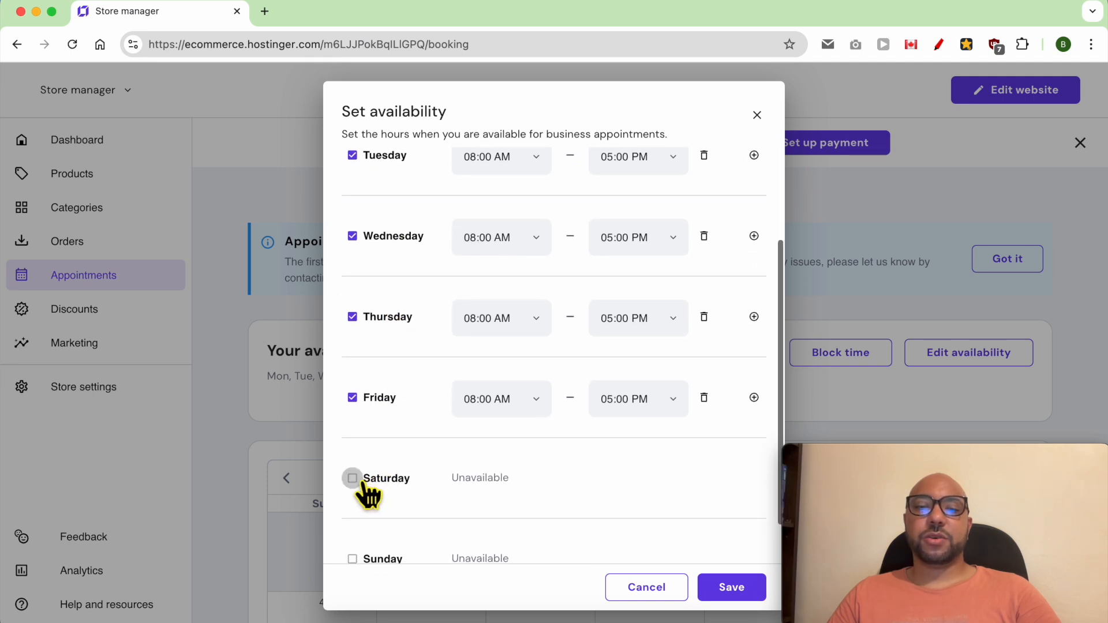
scroll(353, 479, down, 1)
click(352, 434)
click(521, 444)
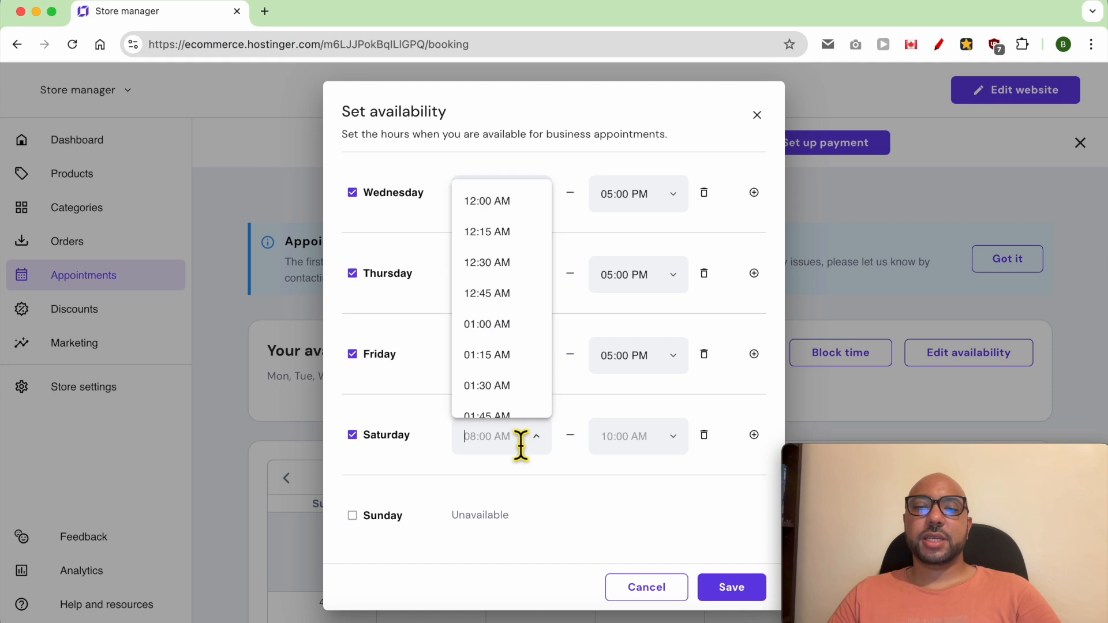
click(512, 355)
click(656, 444)
click(640, 385)
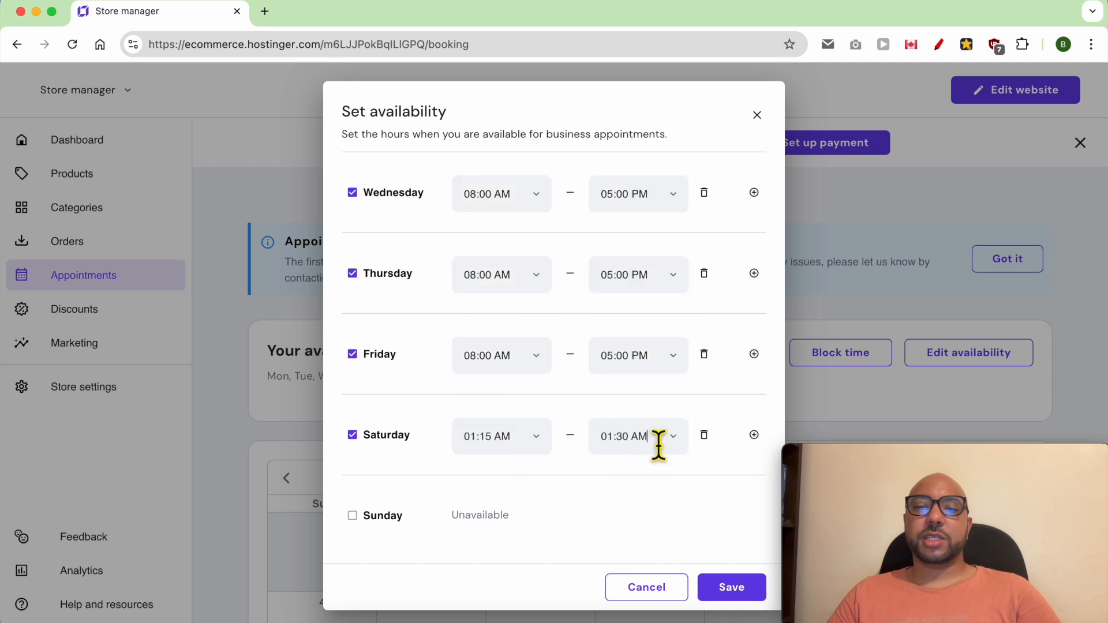
Step: Add a second Saturday time slot from 01:15 AM to 01:30 AM and save the availability
click(753, 434)
click(526, 480)
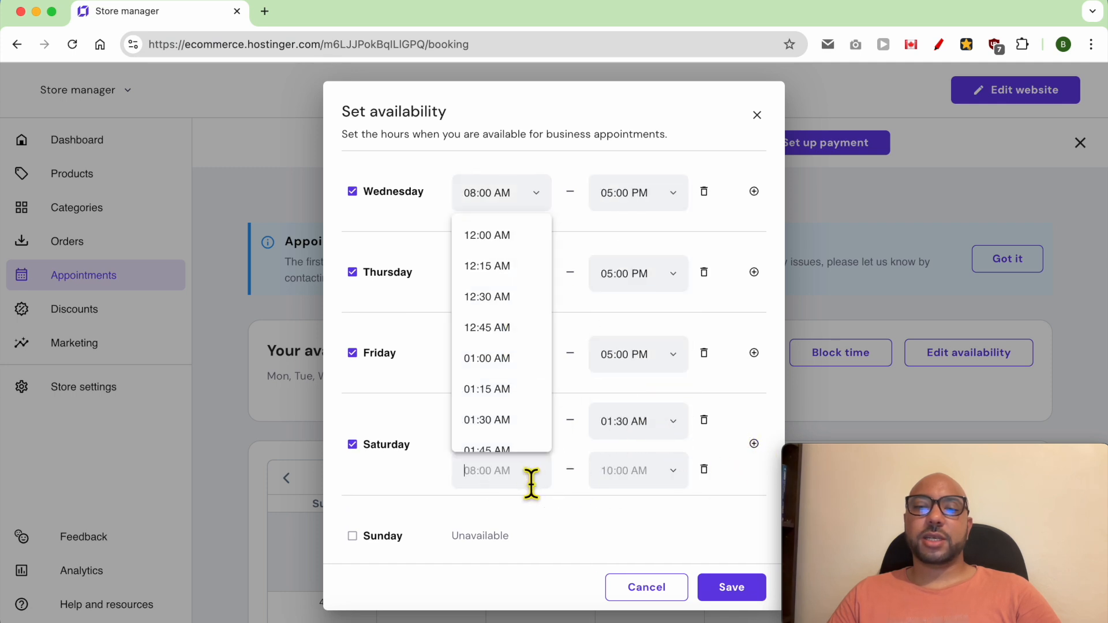
click(499, 388)
click(625, 478)
click(636, 442)
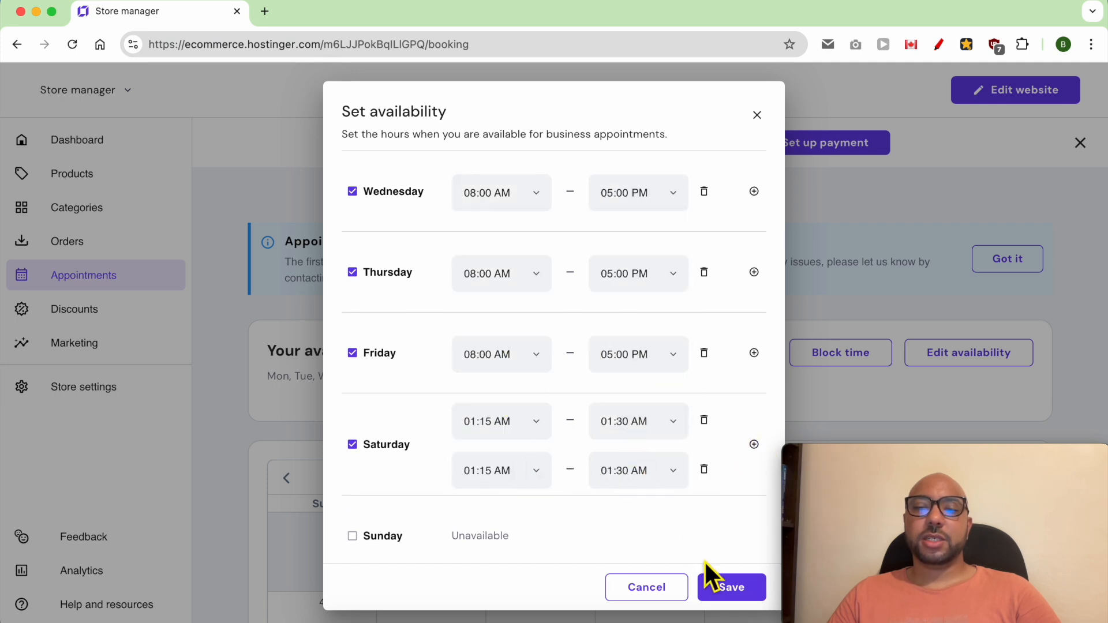
click(731, 588)
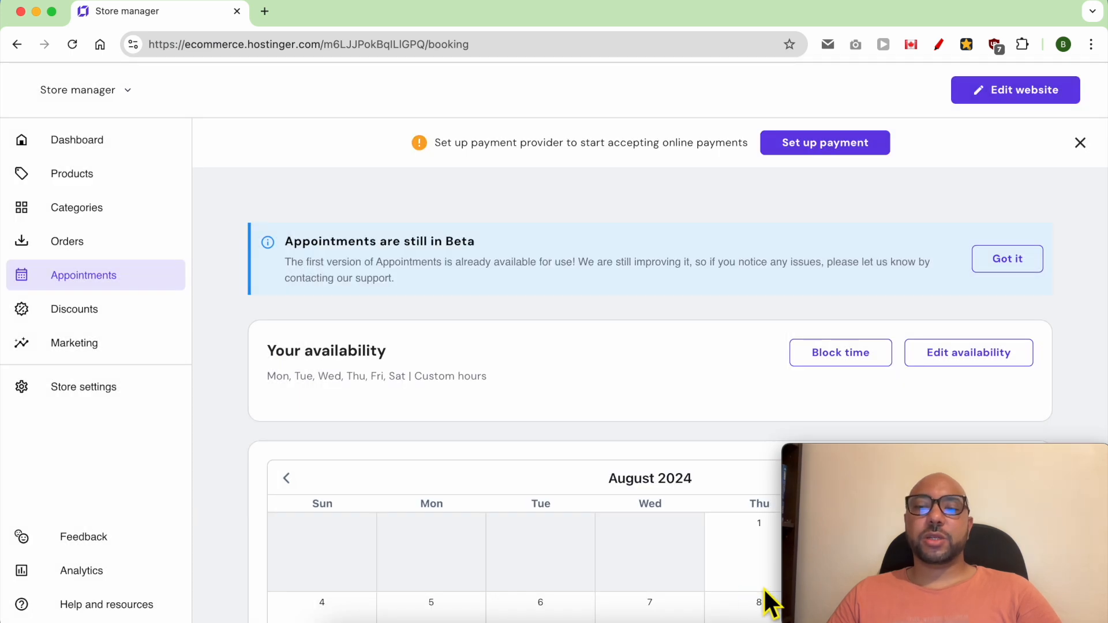
Step: Block August 14 to August 16, 2024 as unavailable dates for appointments and save
click(844, 358)
click(554, 373)
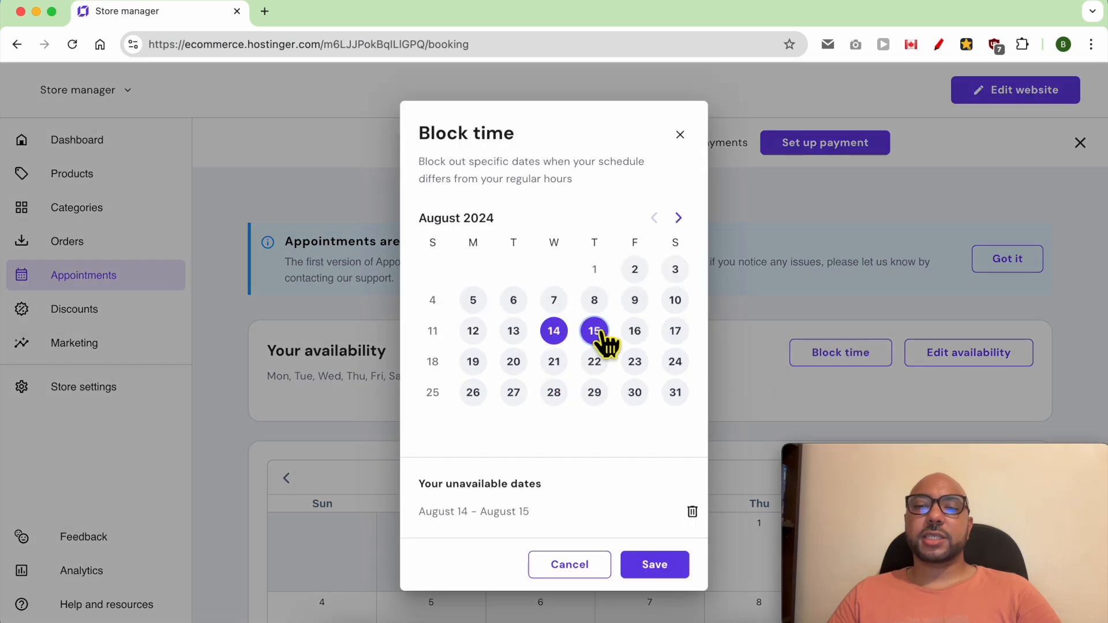
click(633, 334)
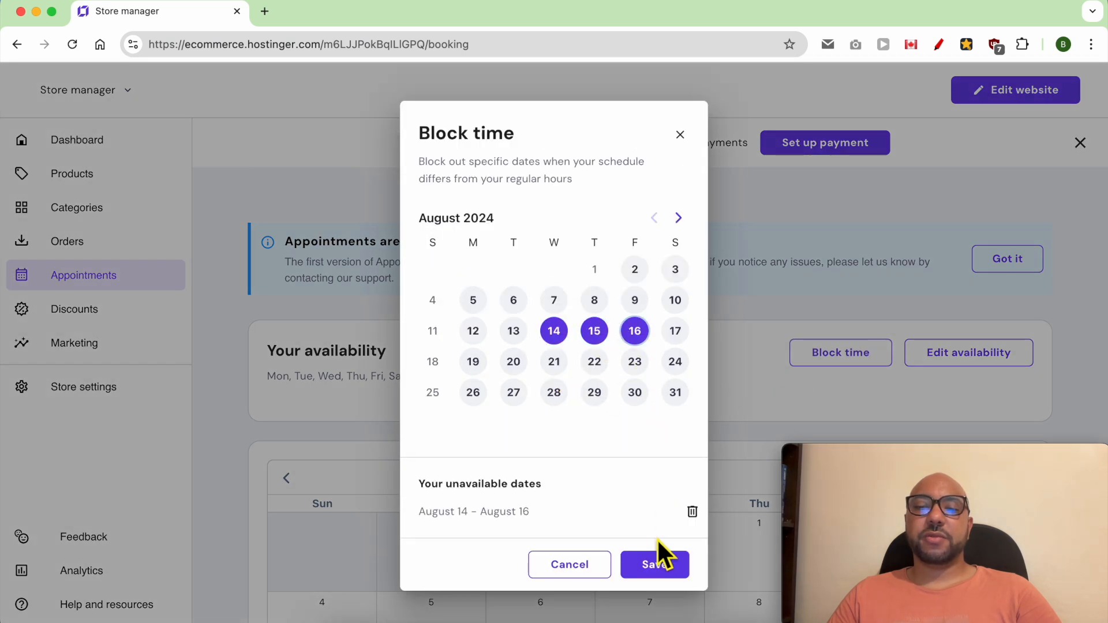
drag(559, 513, 427, 529)
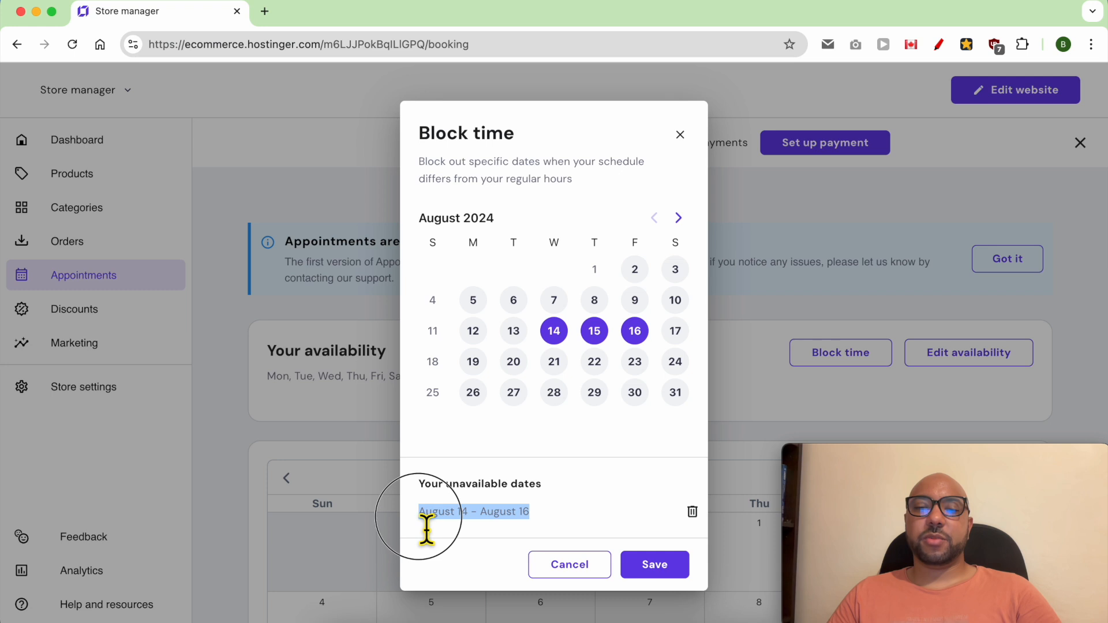
click(651, 565)
scroll(693, 502, down, 10)
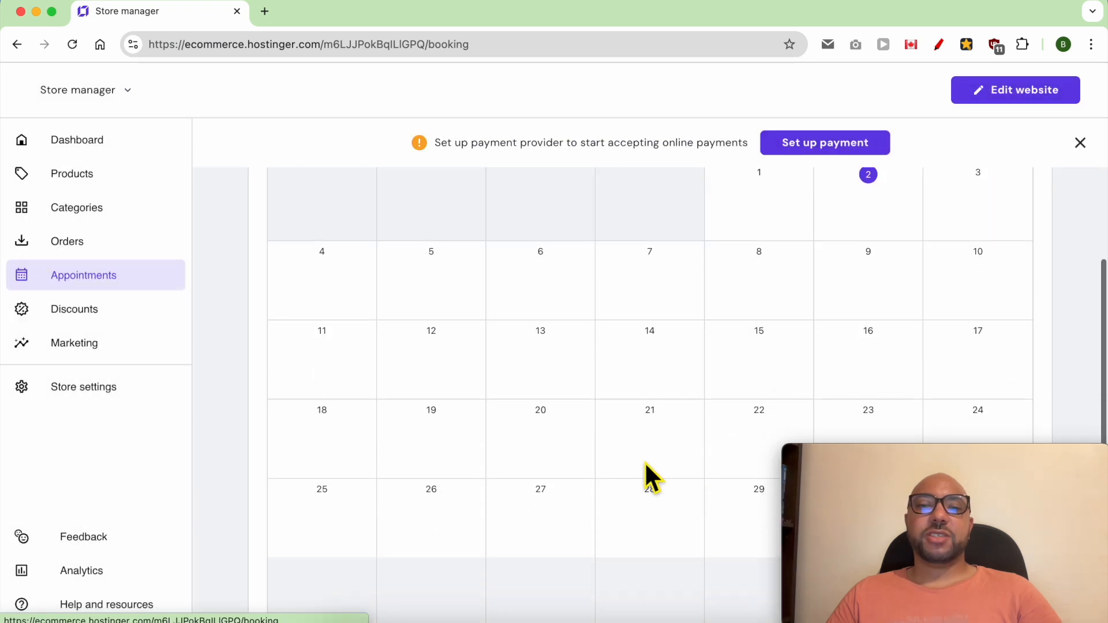
Step: Start adding a new store product of the Appointment type
click(86, 176)
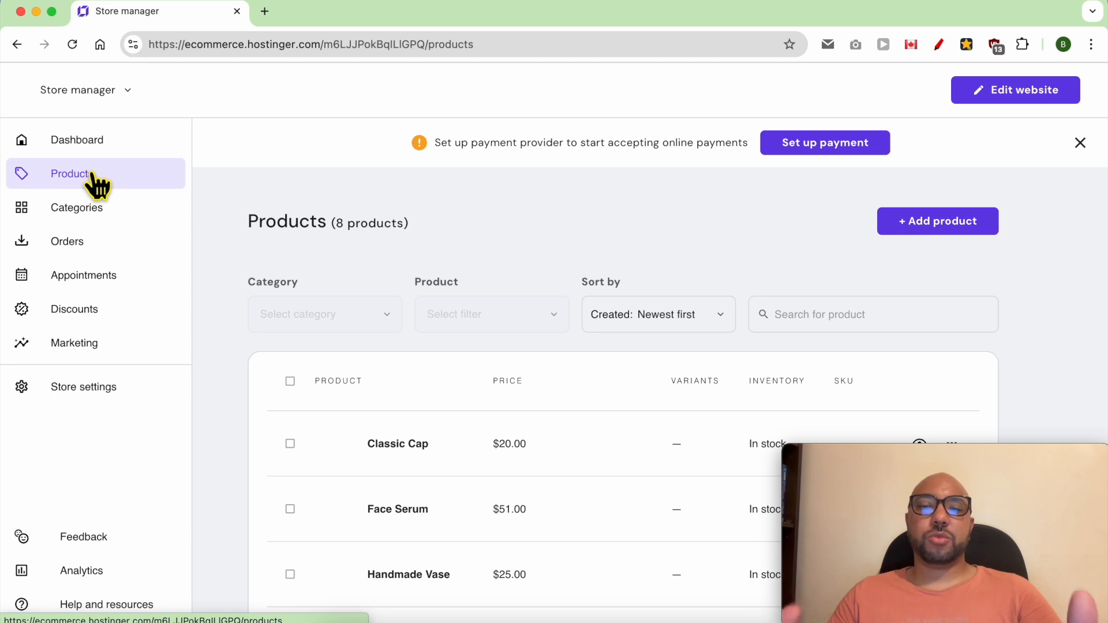
click(935, 225)
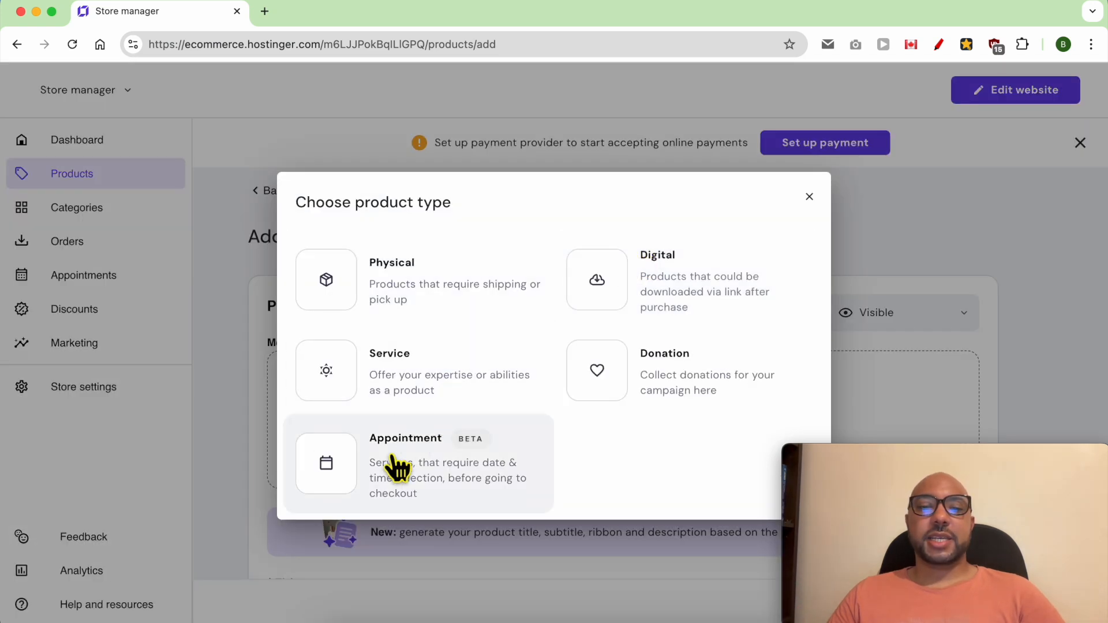
click(390, 479)
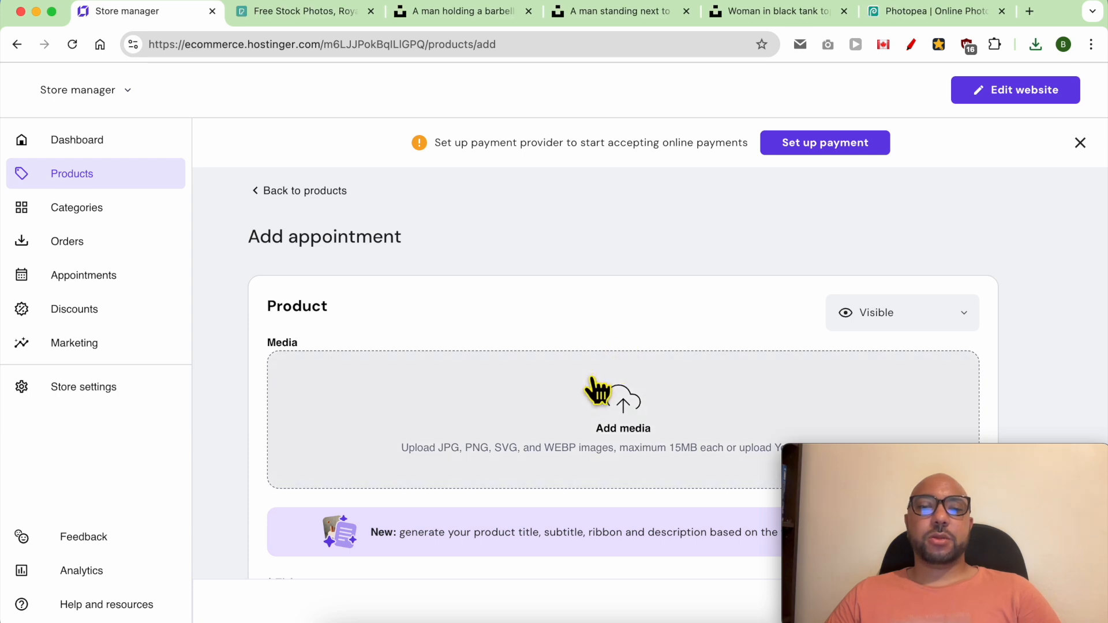
Step: Upload New Project (5).jpg and New Project (6).jpg from Downloads as the appointment's media
click(603, 411)
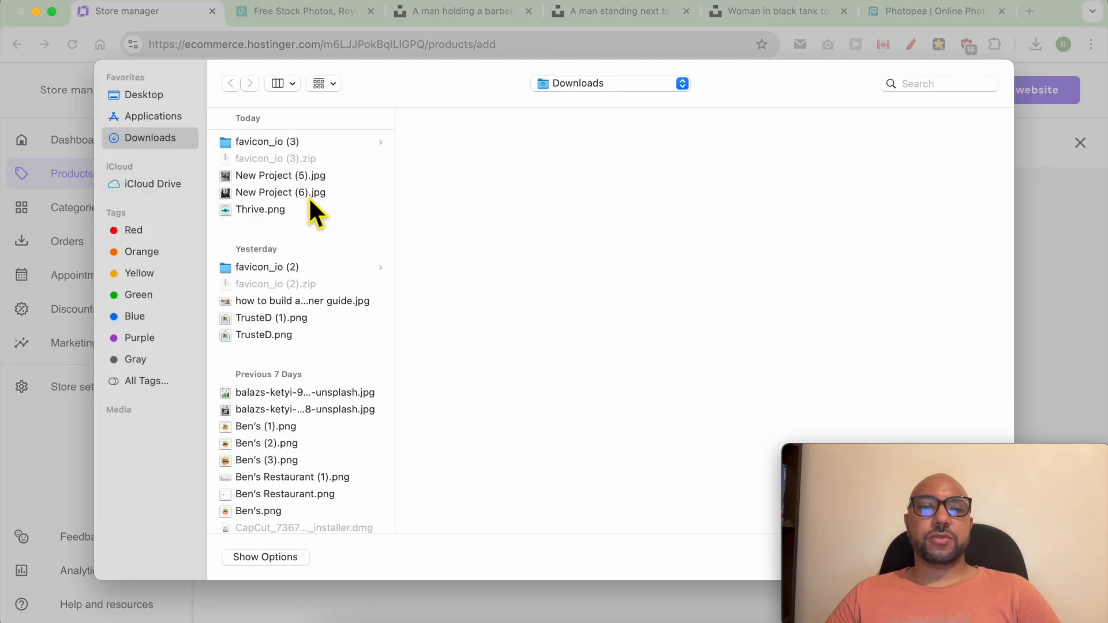
click(283, 173)
shift+click(290, 193)
key(Return)
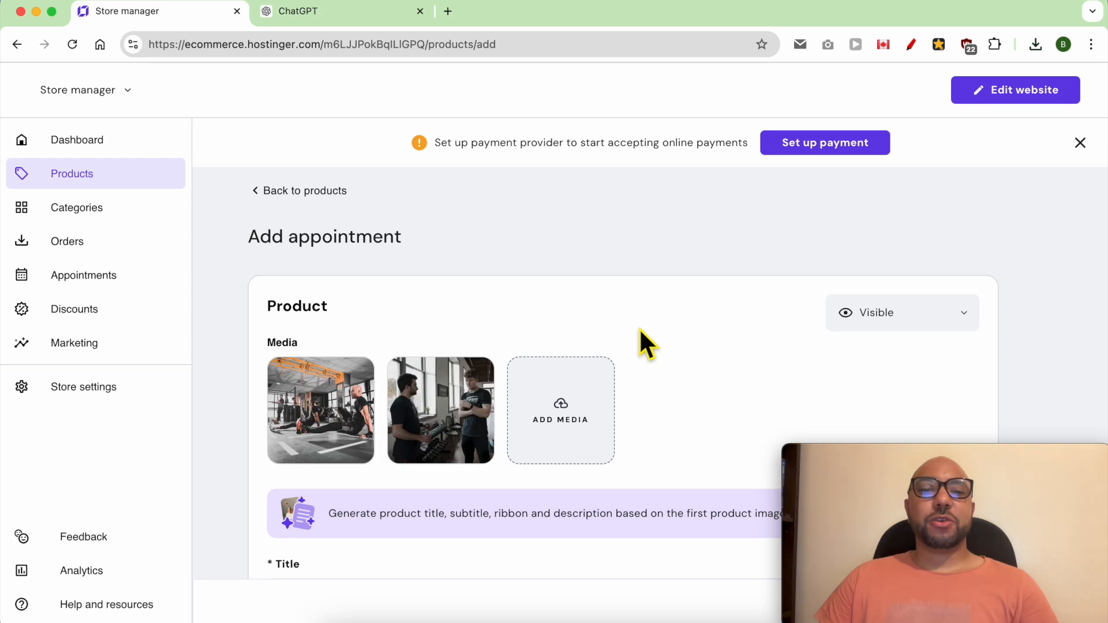
Step: Title the appointment "Book a 1-Hour Personal Training Session with Me" and paste in the description beginning "Unlock your full potential"
scroll(637, 369, down, 3)
click(383, 478)
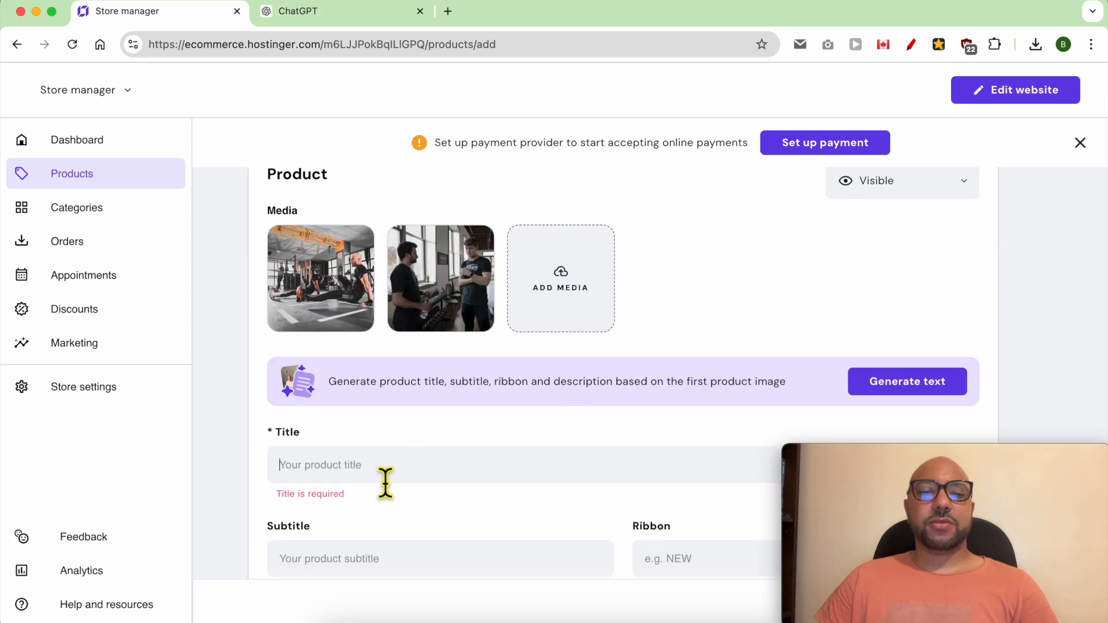
text(Book a 1-Hour Personal Training Session with Me)
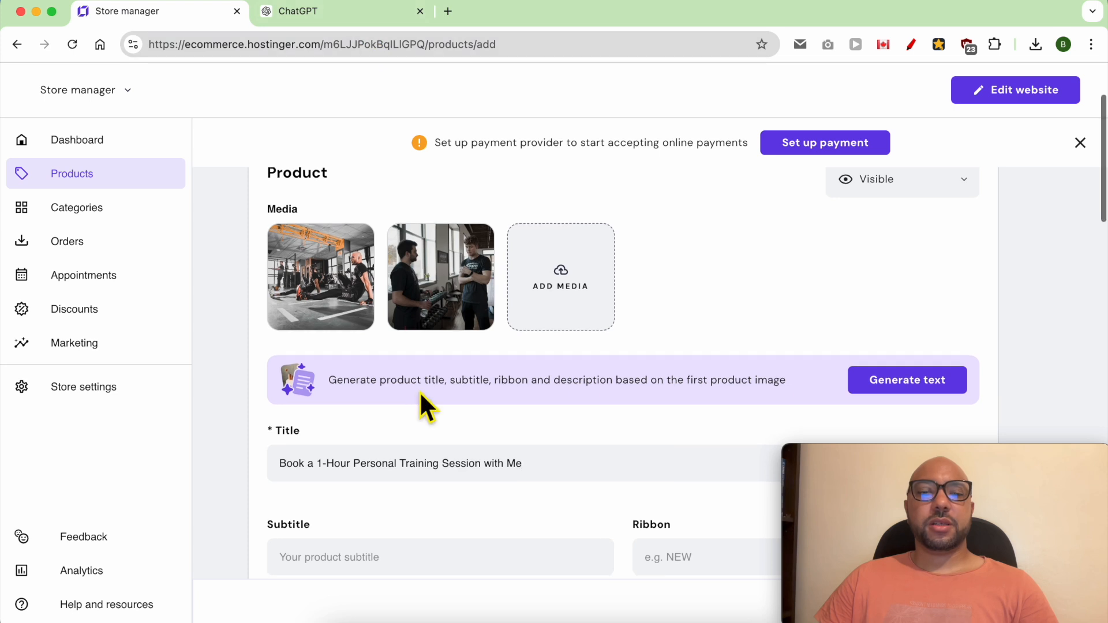
scroll(425, 408, down, 6)
click(385, 420)
text(Unlock your full potential with a personalized 1-hour training session tailored to your fitness goals. Whether you're looking to build strength, improve endurance, or simply get moving, I am here to guide you every step of the way. Book now and take the first step towards a healthier, fitter you!)
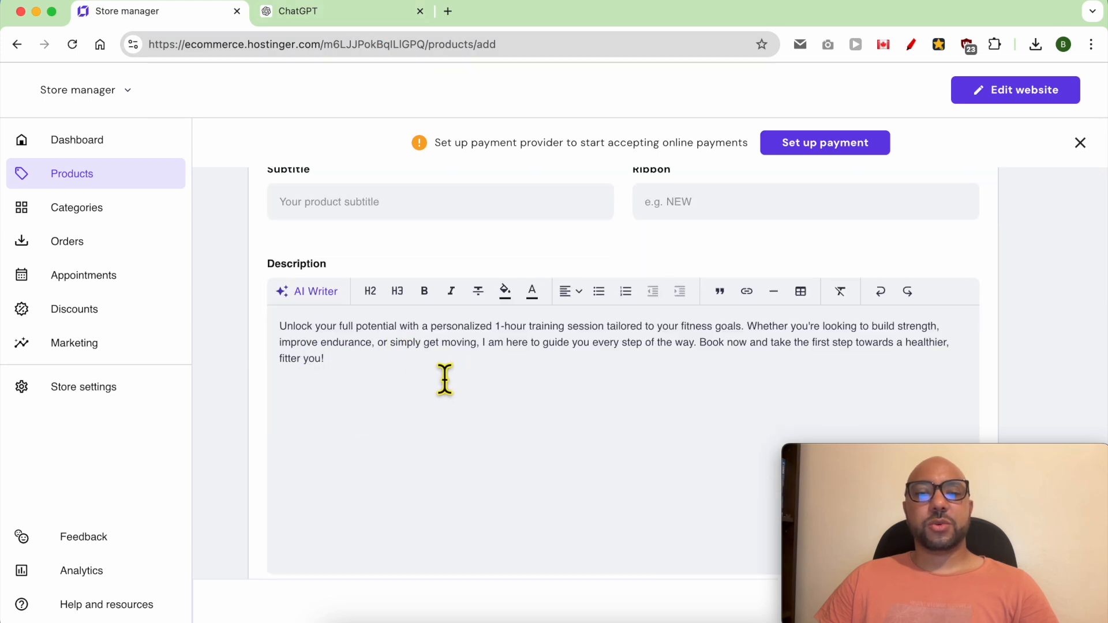
Step: Keep the price type as Amount and set the appointment's price to $100 with a discount price of $80
scroll(375, 387, down, 3)
scroll(404, 360, down, 3)
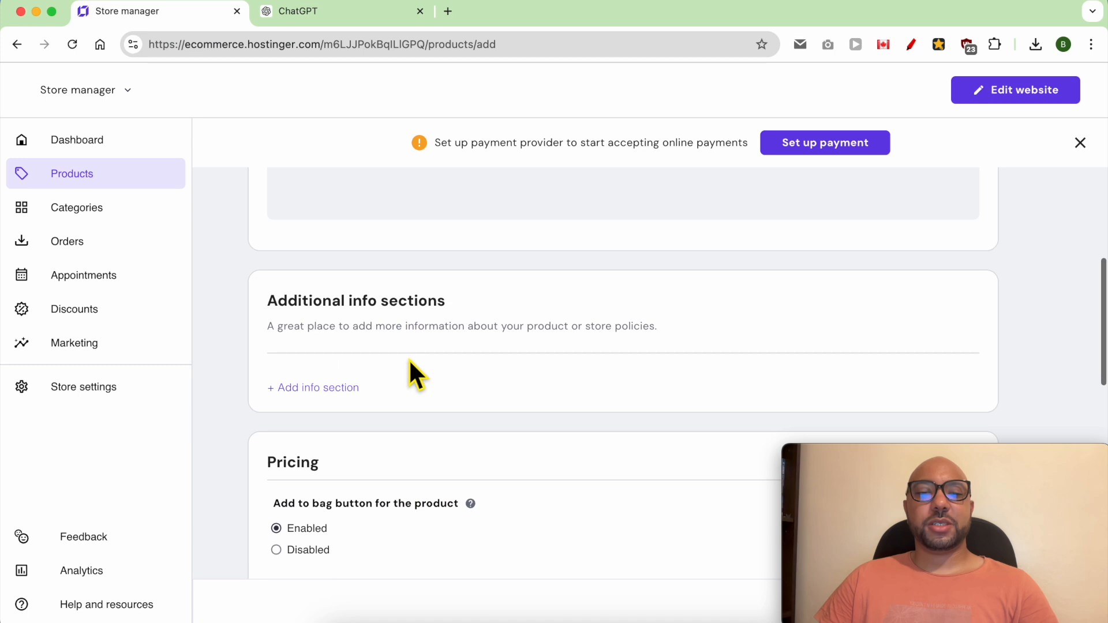
scroll(409, 369, down, 3)
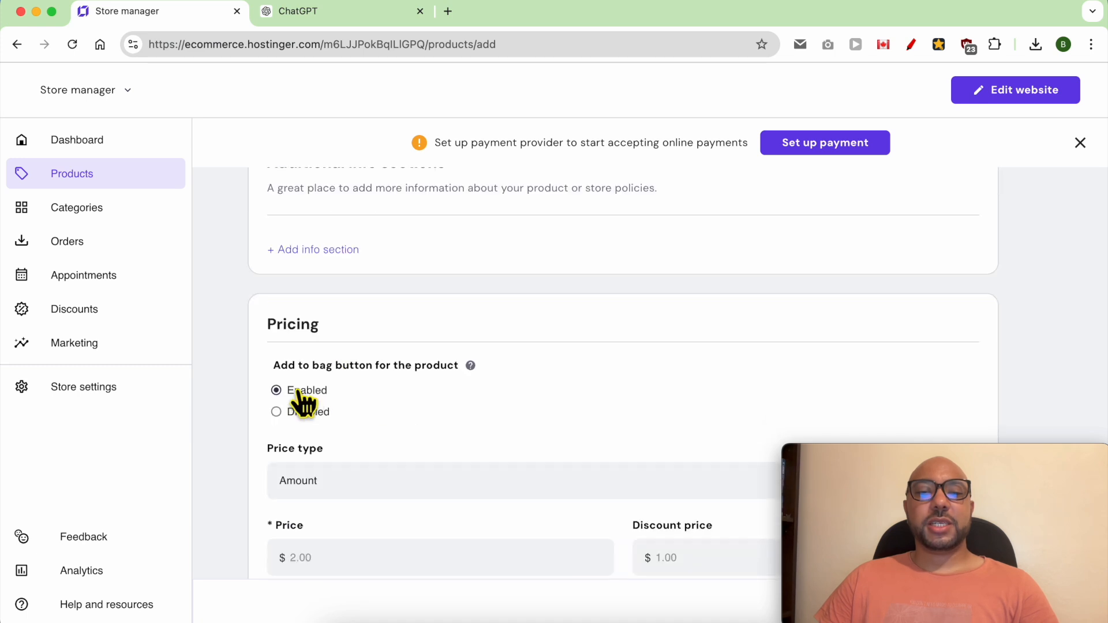
scroll(329, 395, down, 3)
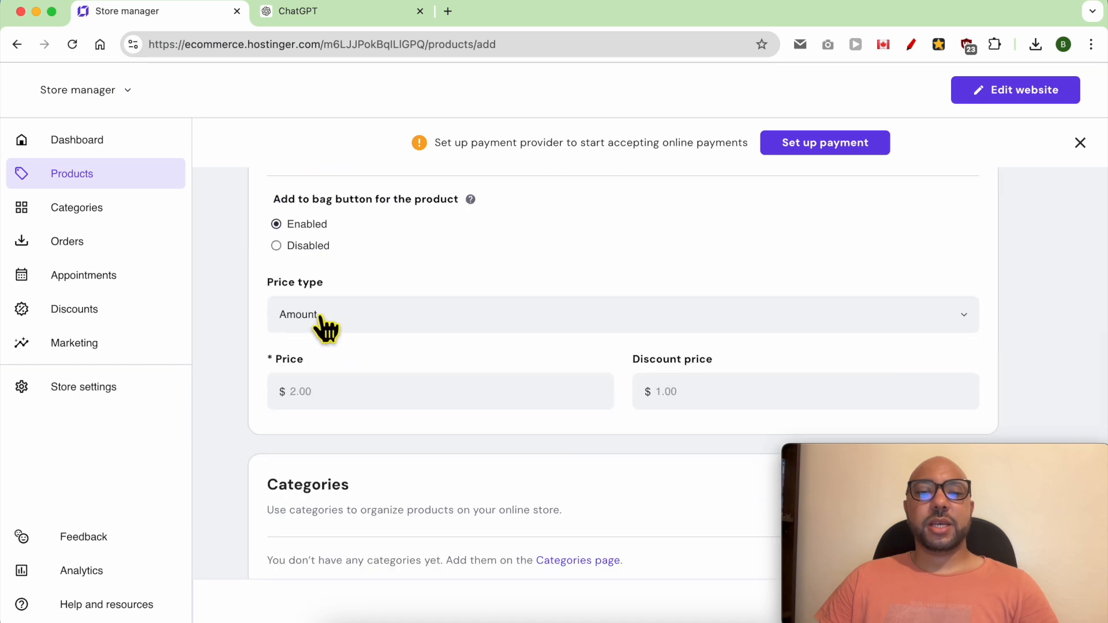
click(354, 320)
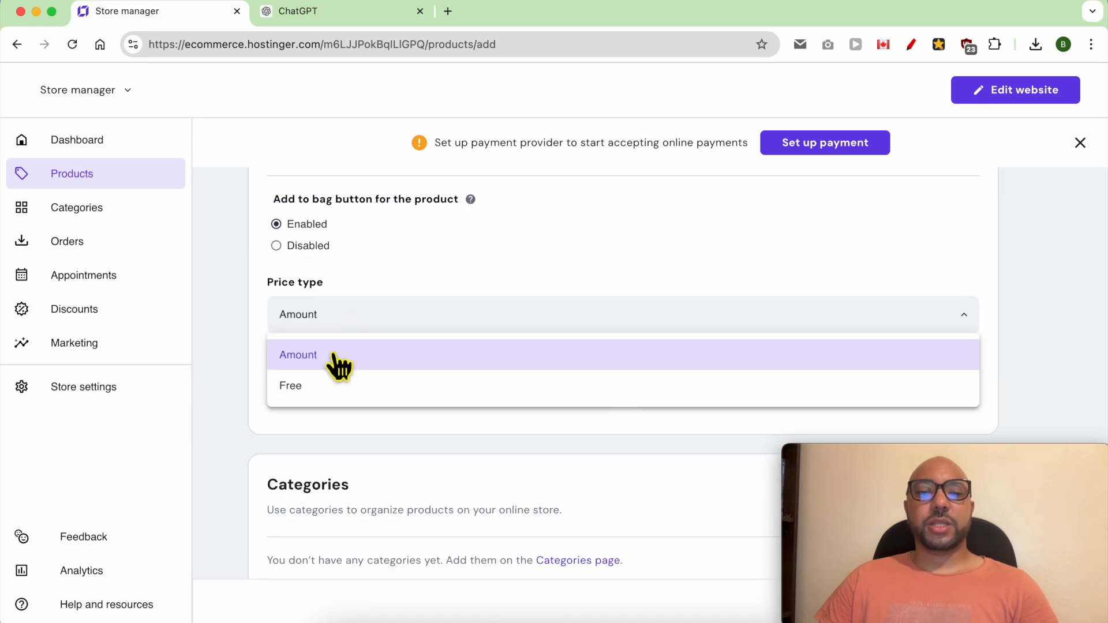
click(340, 362)
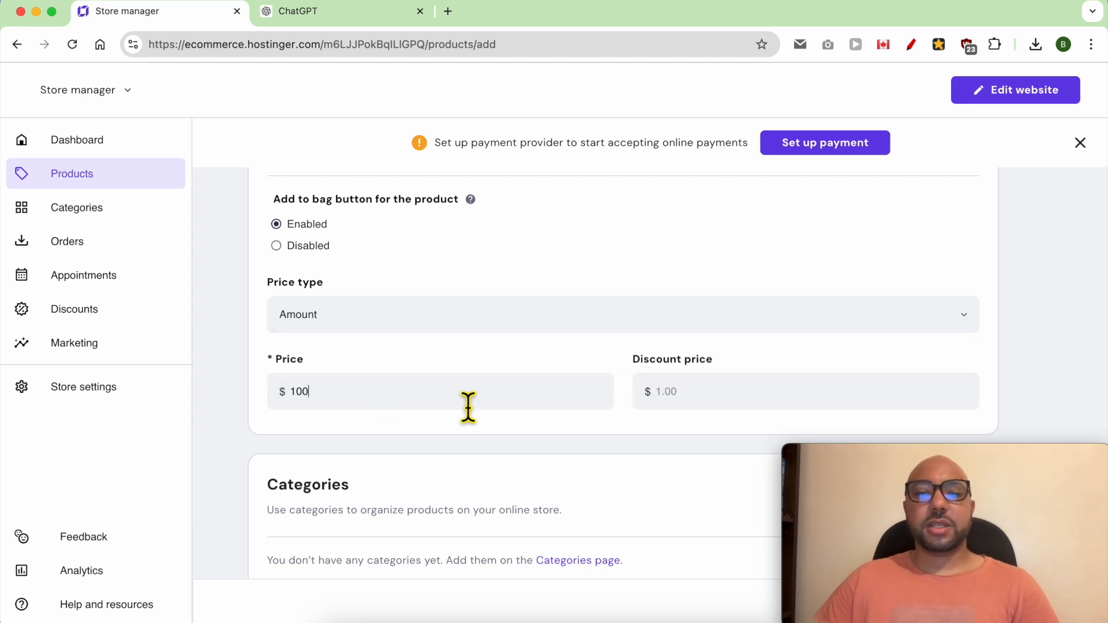
click(718, 409)
text(80)
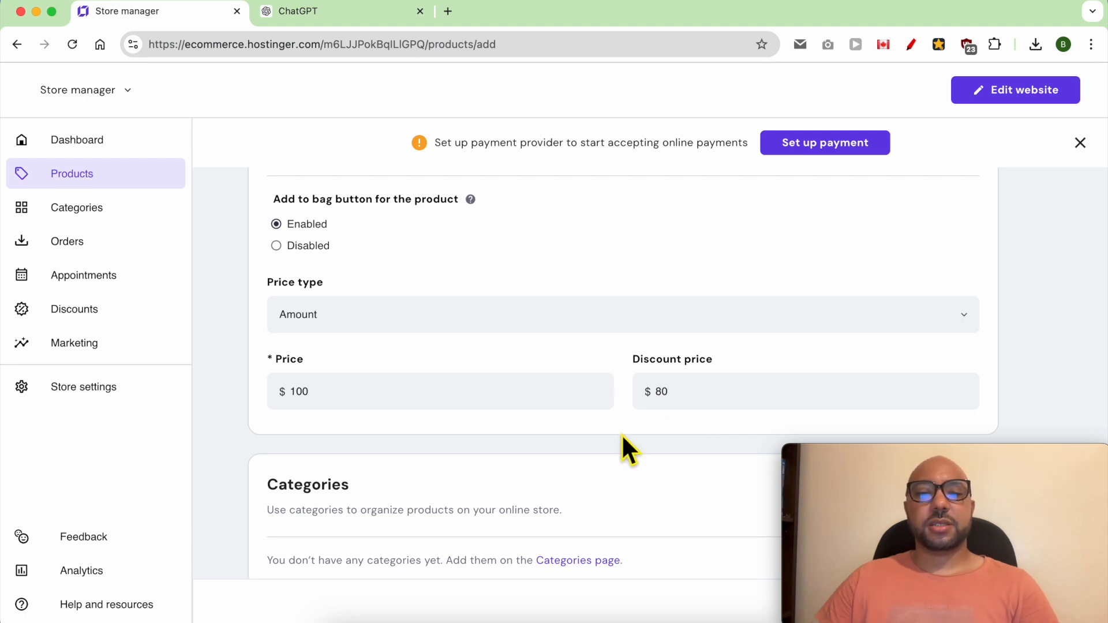
Step: Set the appointment's location to "Location: my gym" and its duration to 1 hour
scroll(621, 445, down, 4)
scroll(349, 363, up, 2)
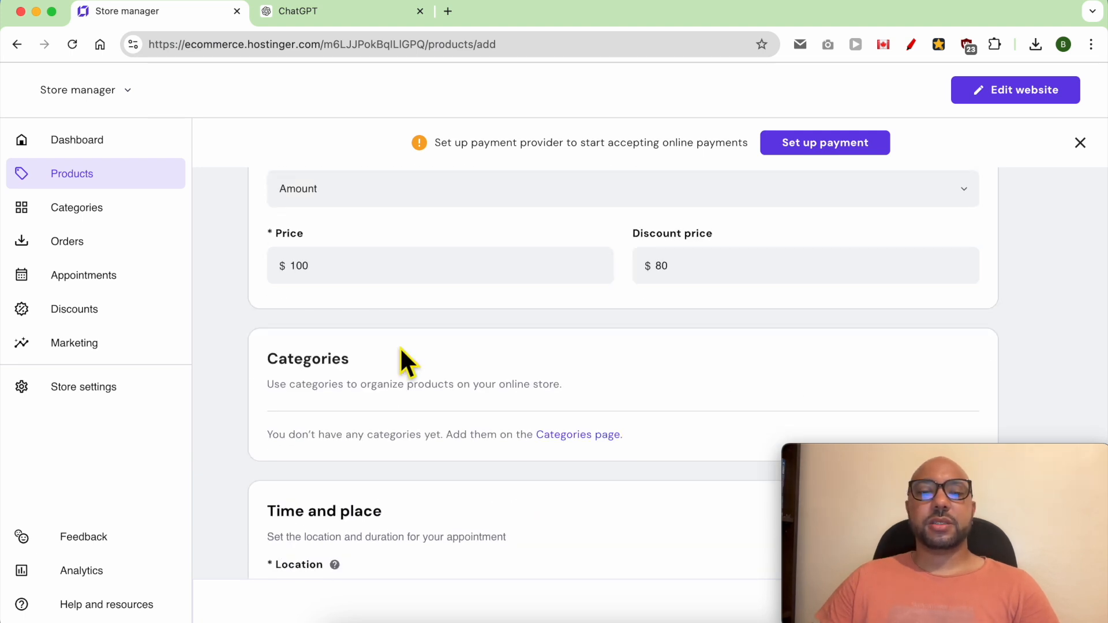
double_click(341, 360)
click(413, 353)
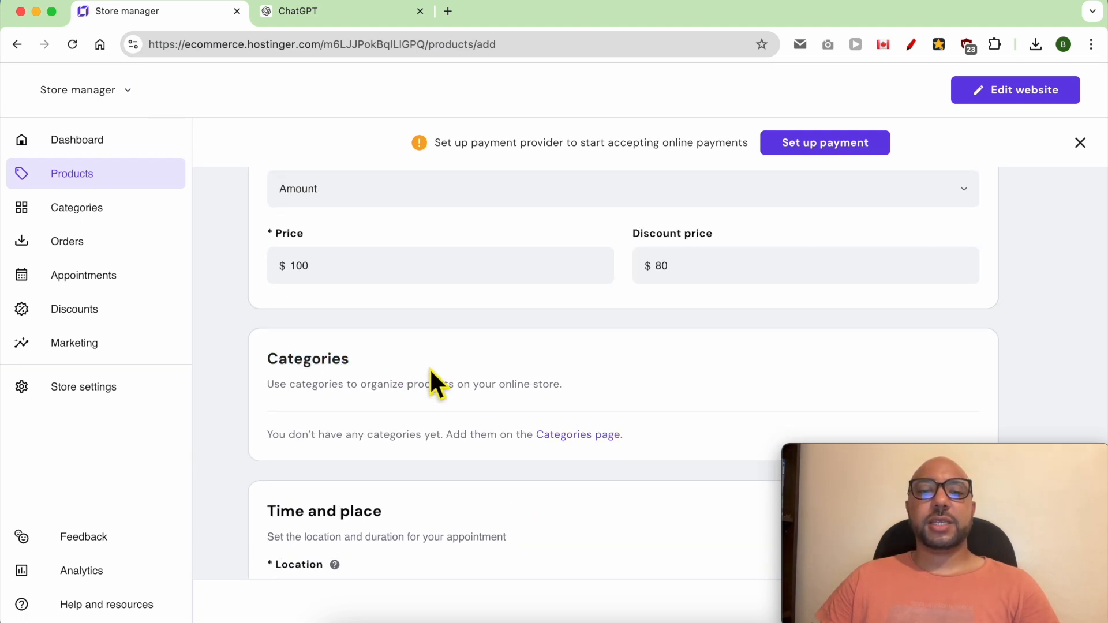
scroll(439, 395, down, 4)
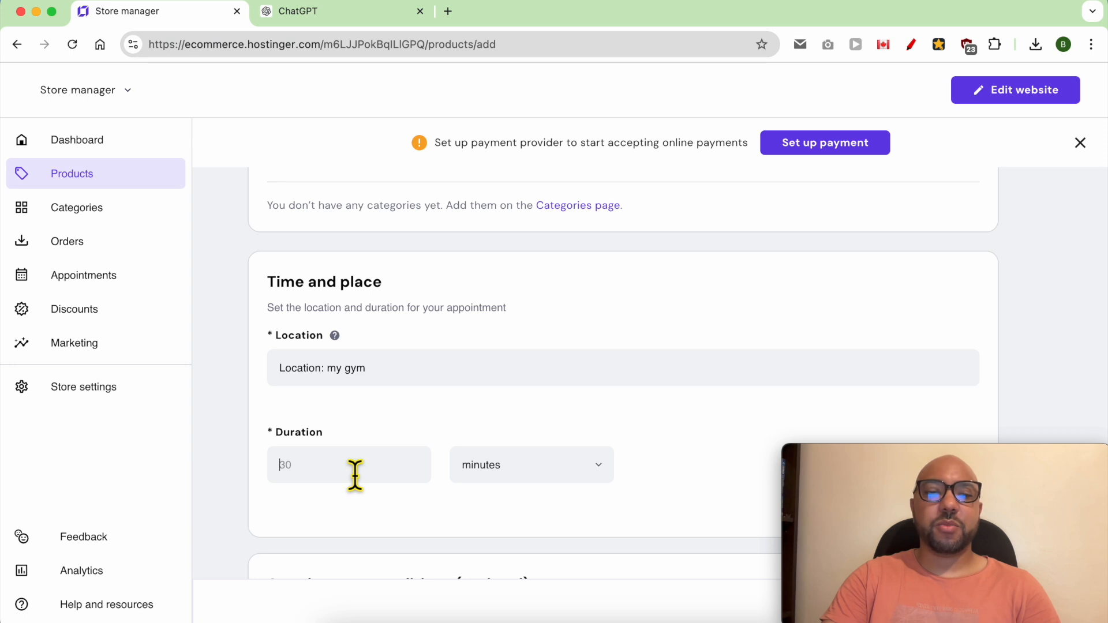
text(15)
key(BackSpace)
key(BackSpace)
text(1)
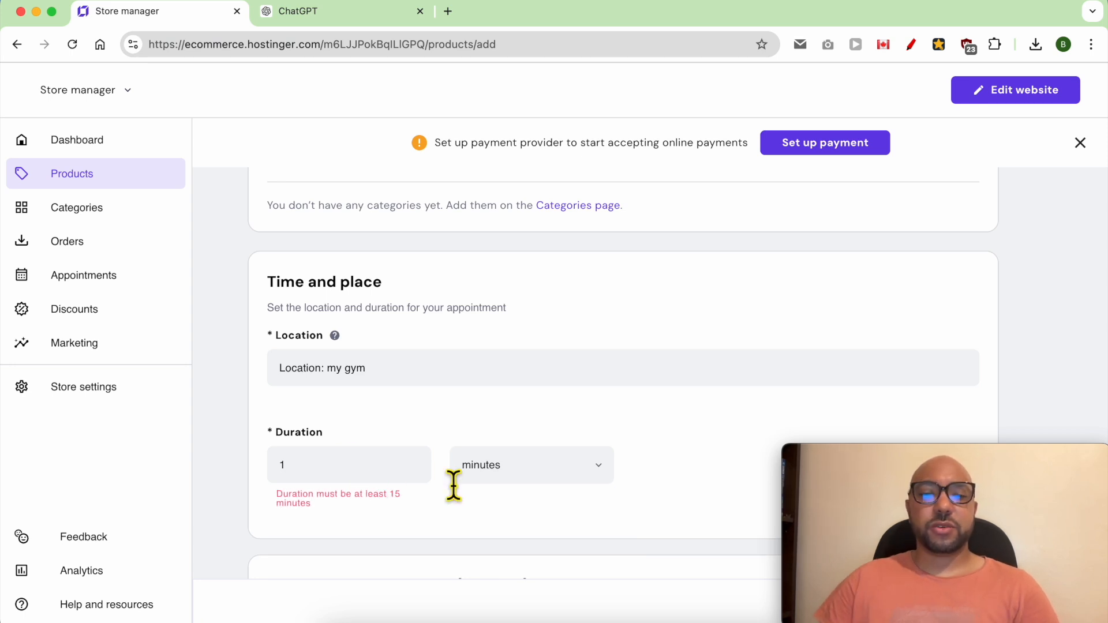
click(547, 477)
click(502, 537)
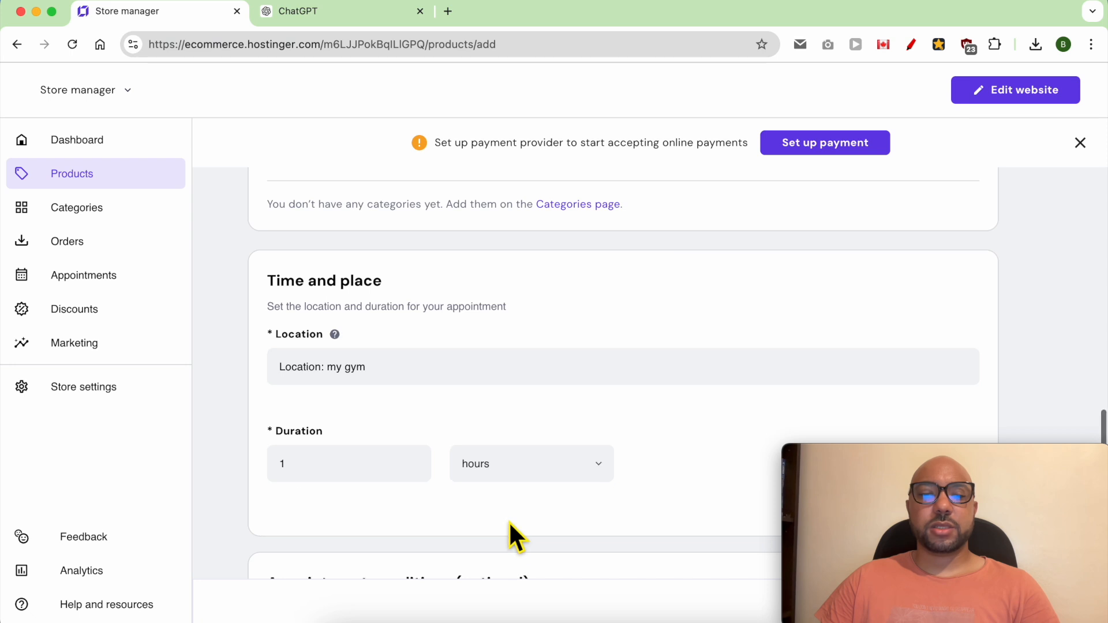
scroll(507, 521, down, 5)
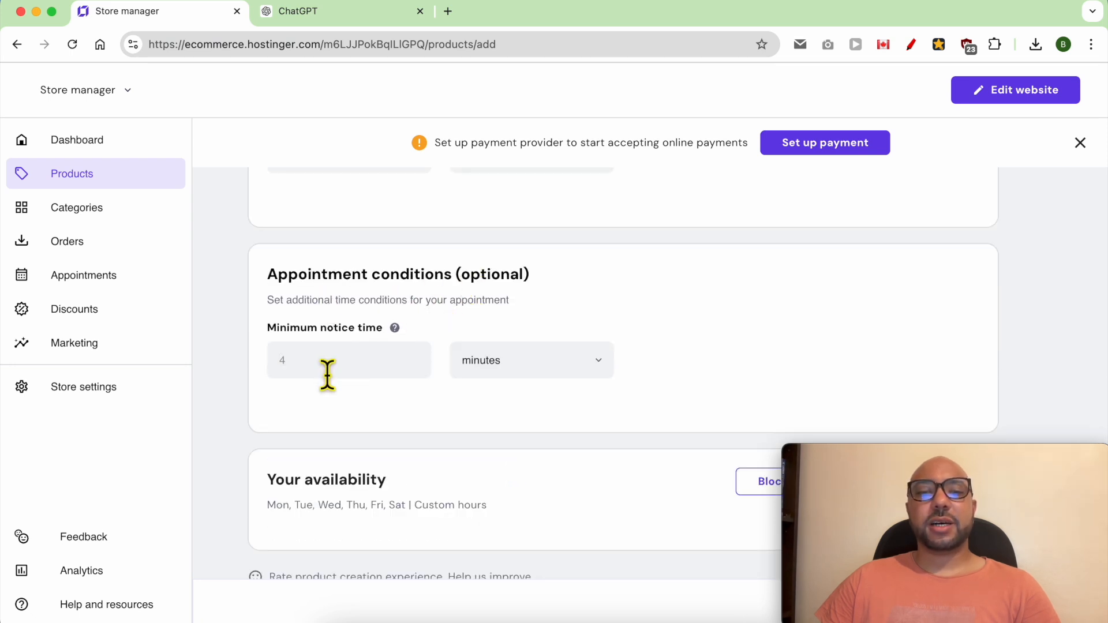
Step: Try a minimum notice time of 1 day for the appointment and clear the number again
text(1)
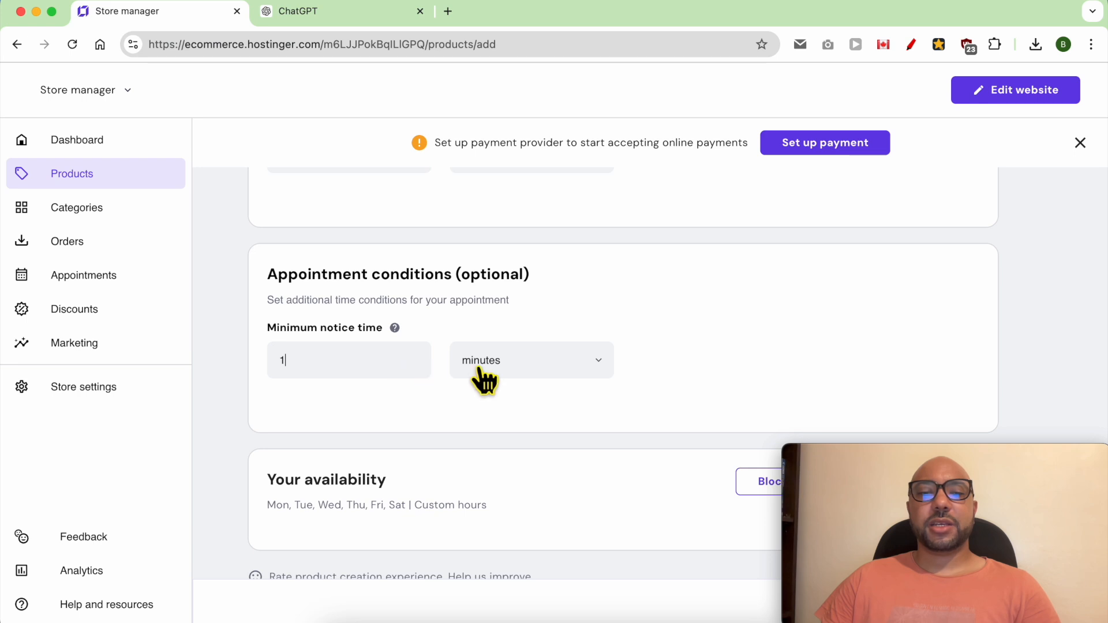
click(497, 369)
click(499, 465)
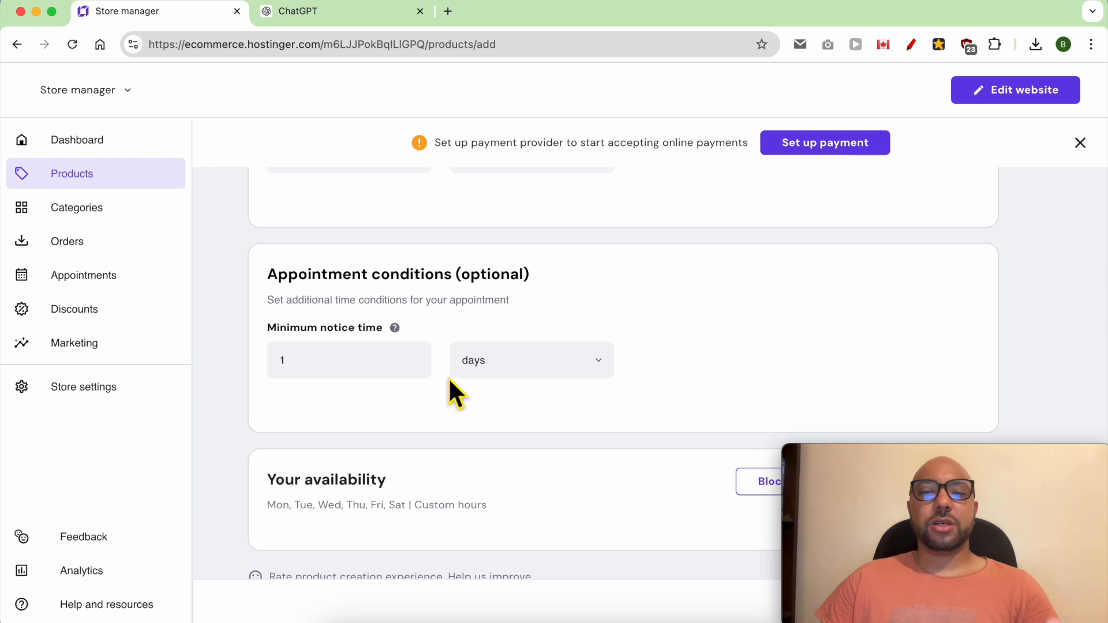
click(381, 384)
key(BackSpace)
text(3)
key(BackSpace)
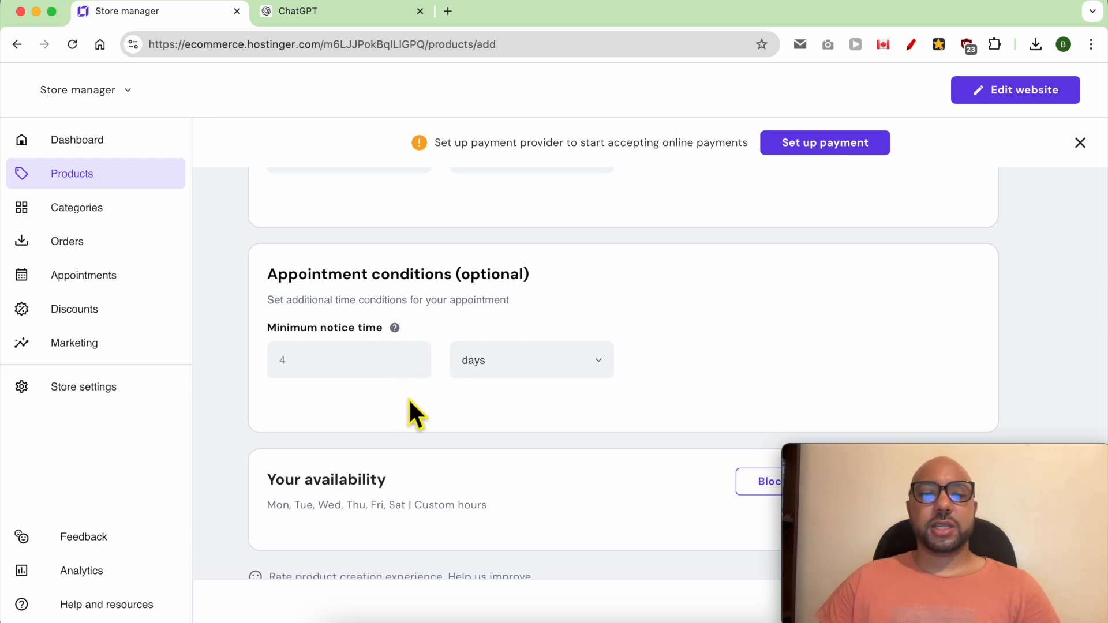
Step: Save the new one-hour personal training appointment product without a minimum notice time
scroll(403, 399, down, 2)
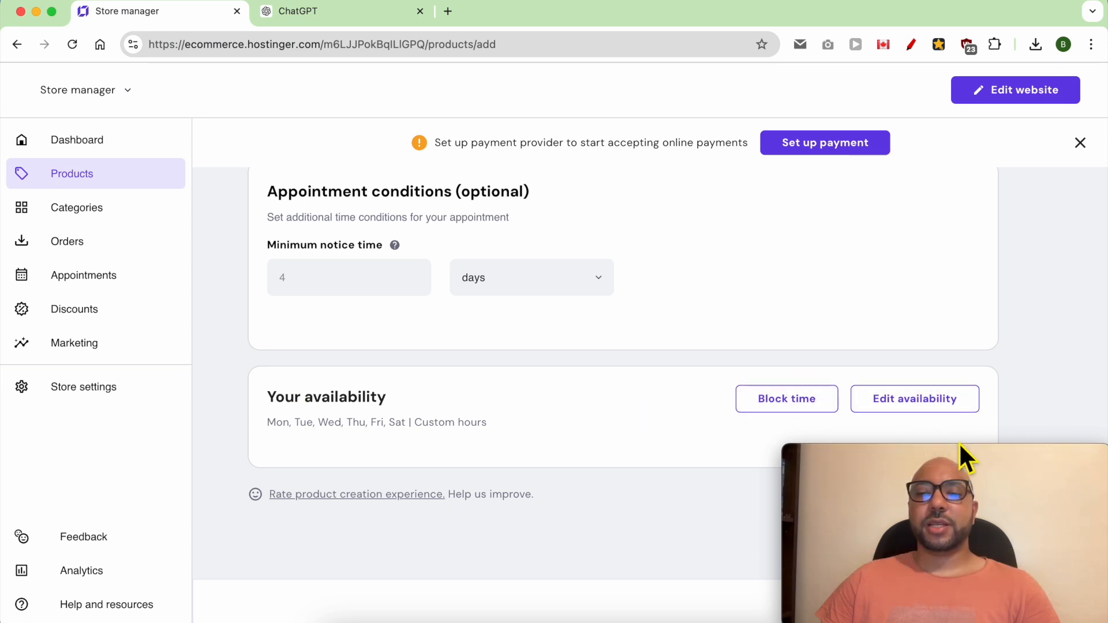
click(1016, 603)
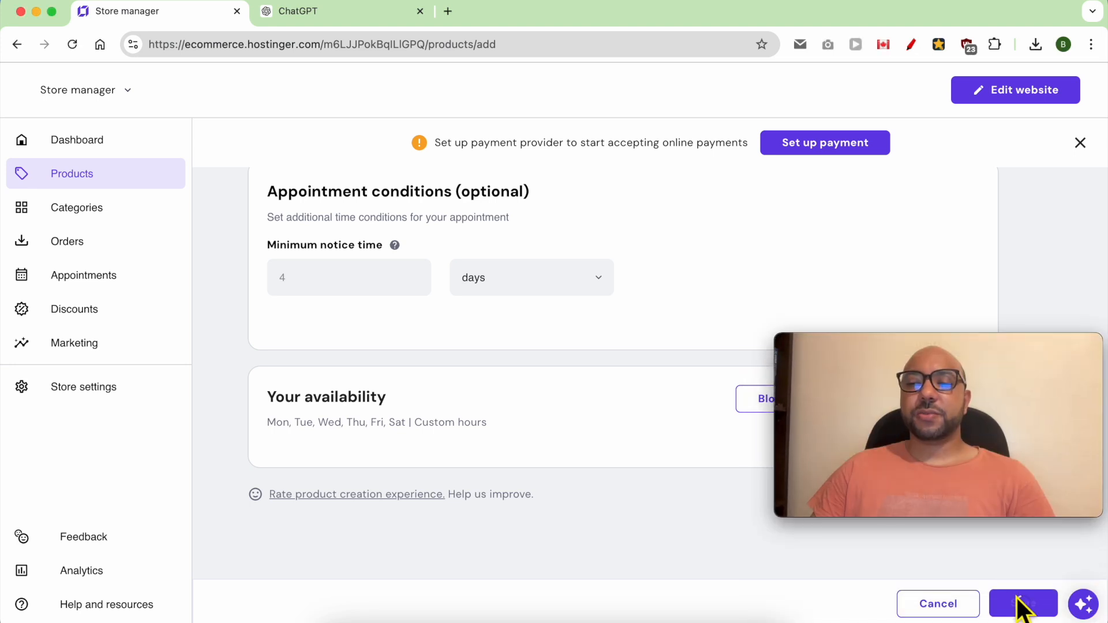
scroll(664, 358, down, 3)
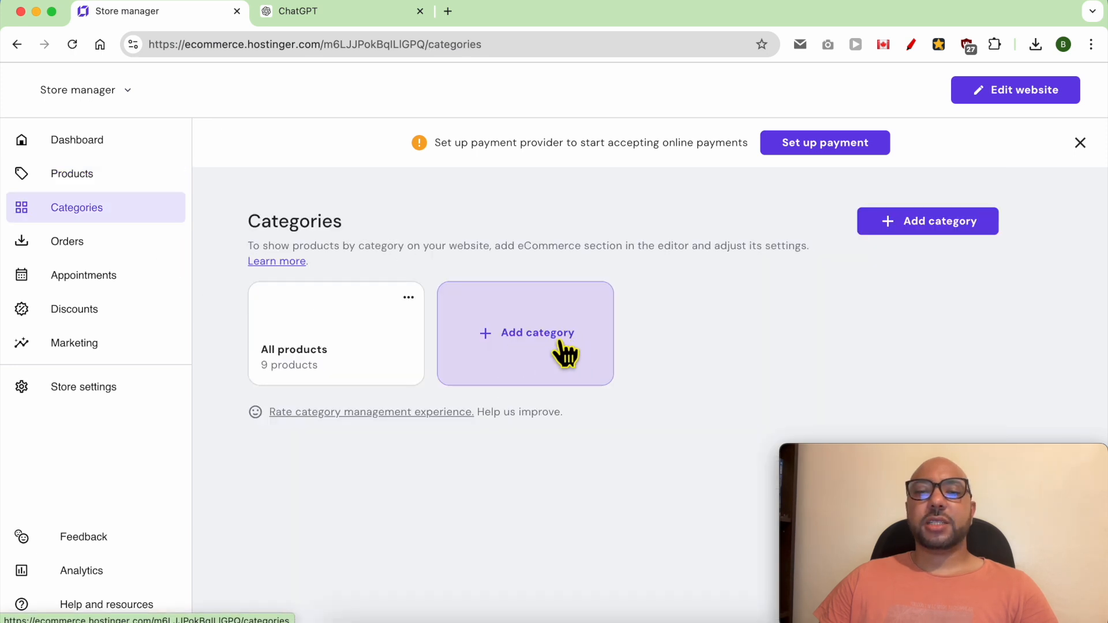
Step: Start a new store category and name it "Booking products"
click(530, 348)
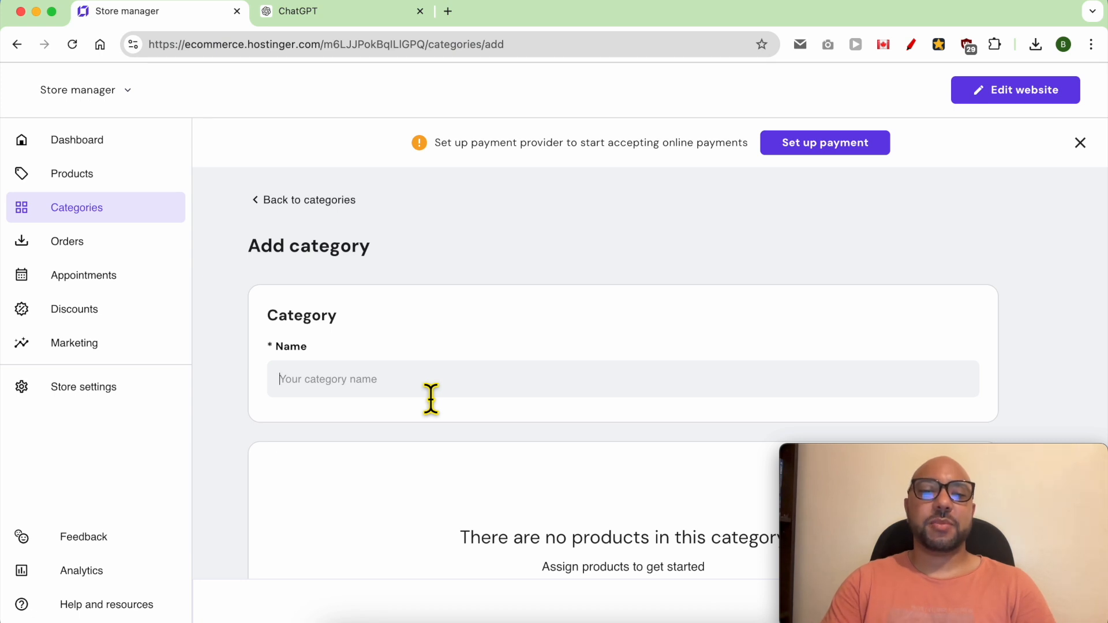
click(431, 397)
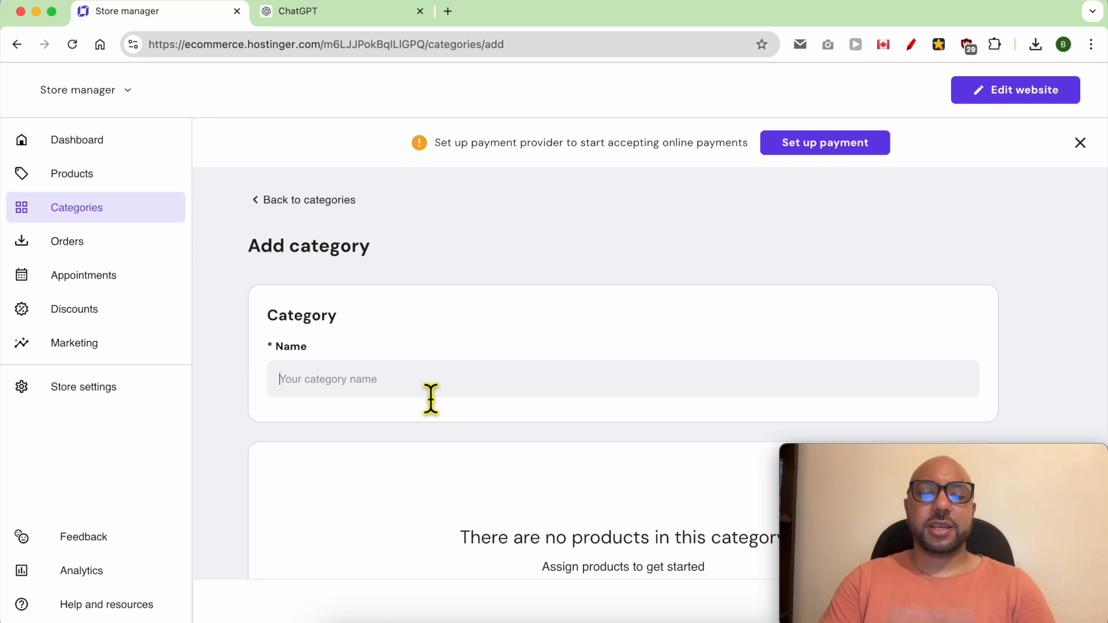
text(Booking products)
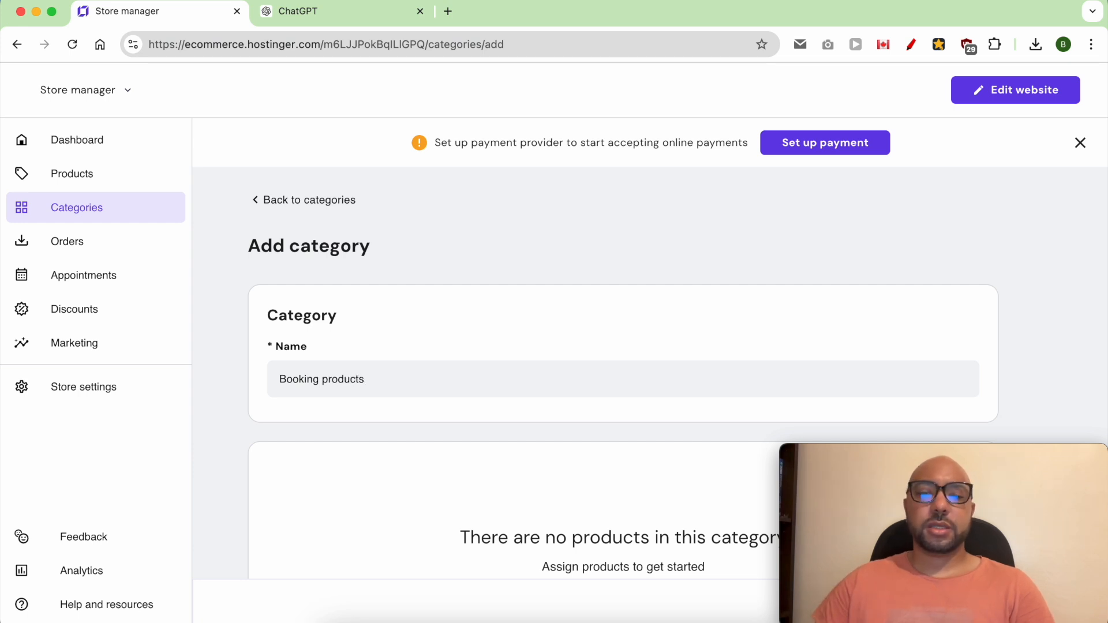
Step: Assign "Book a 1-Hour Personal Training Session with Me" to the Booking products category and save the category
scroll(426, 346, down, 3)
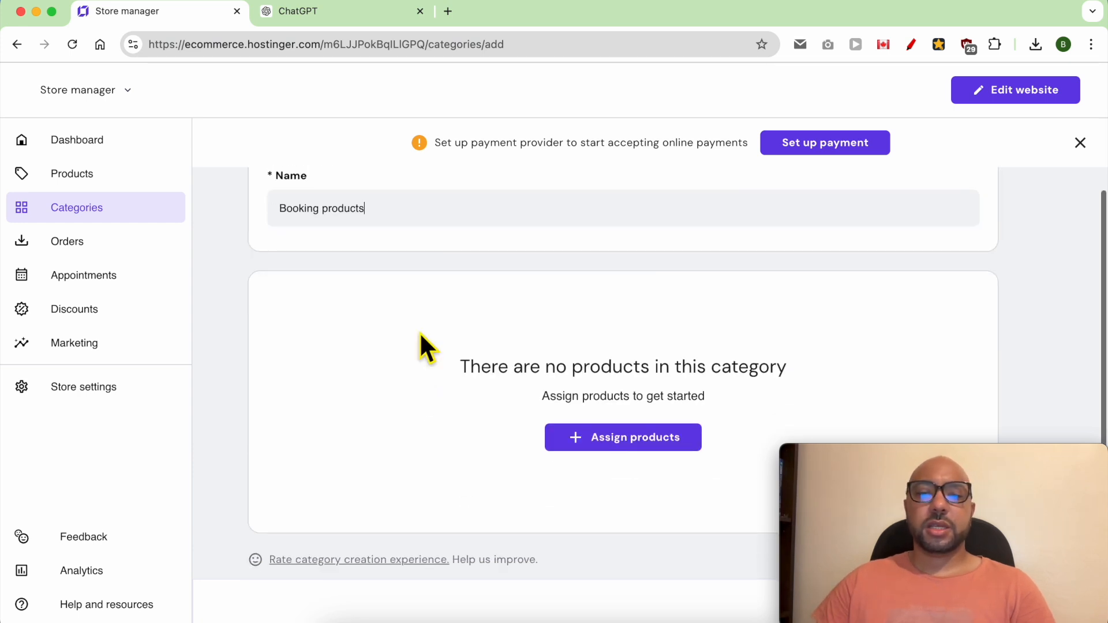
click(634, 445)
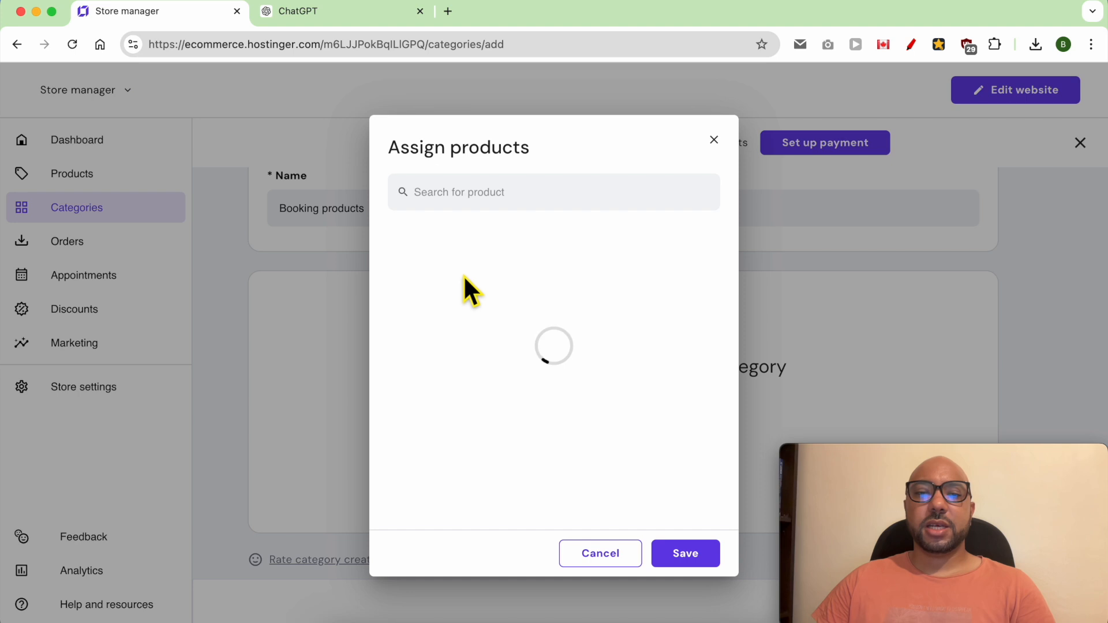
click(485, 266)
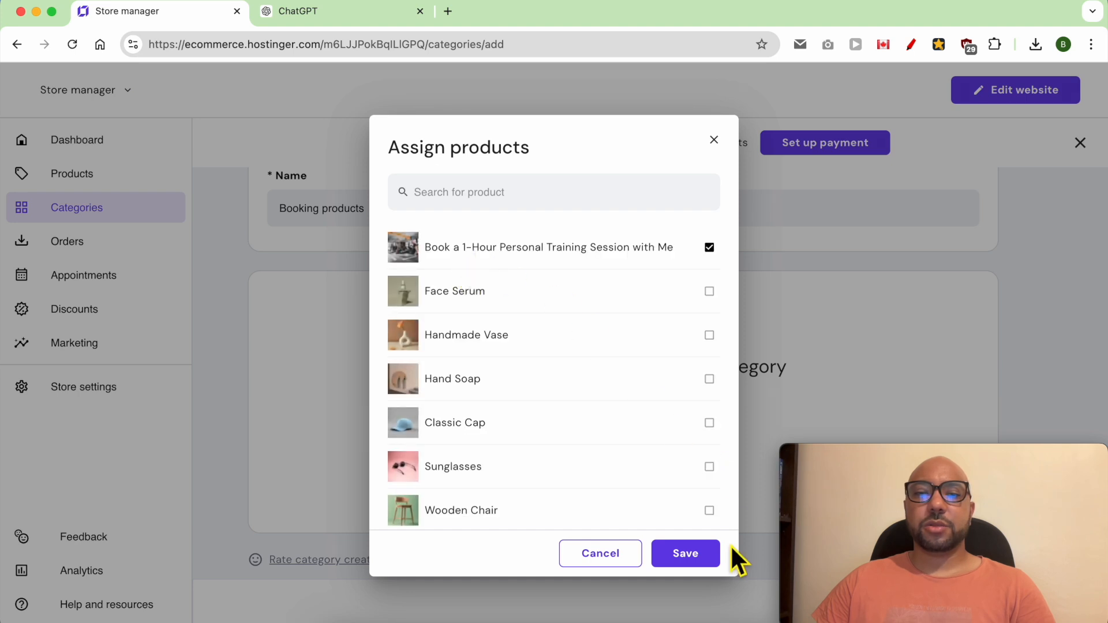
click(700, 557)
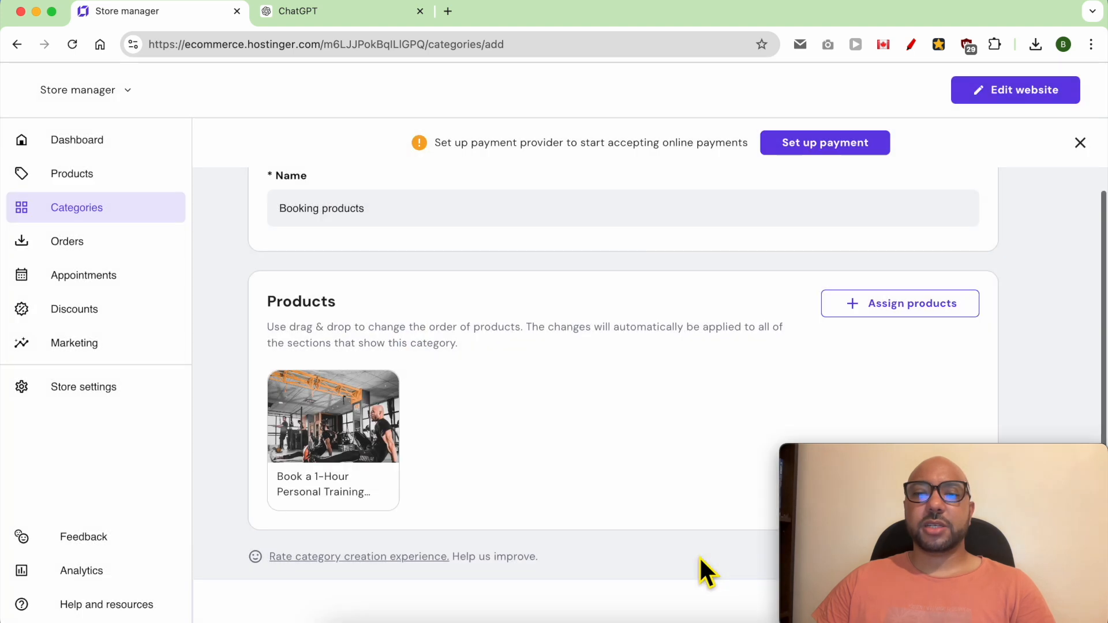
mouse_move(881, 454)
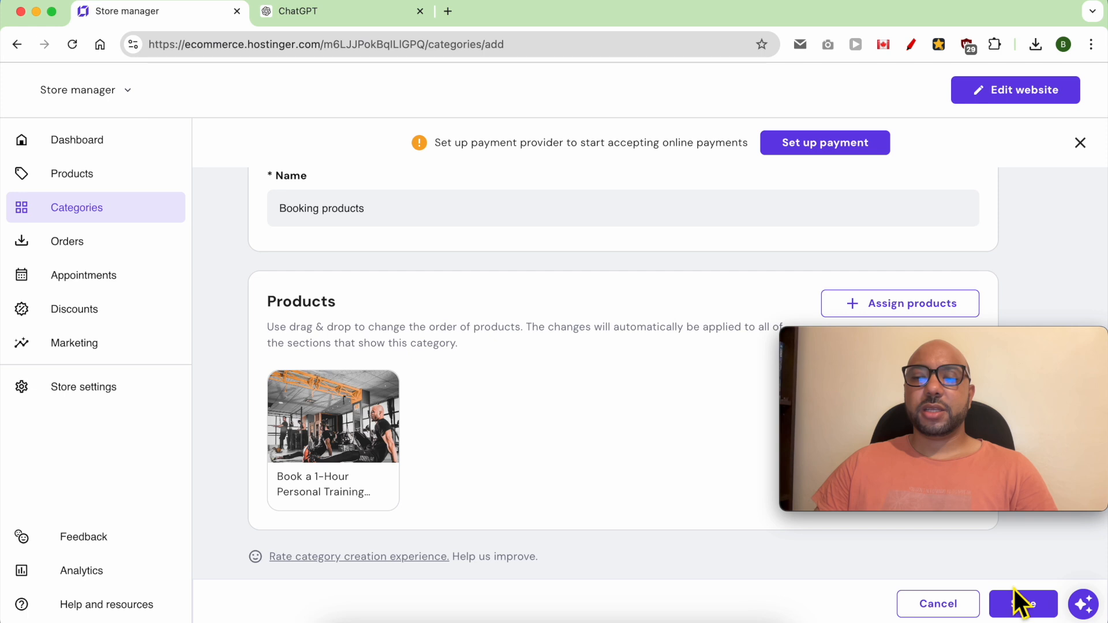
click(1030, 610)
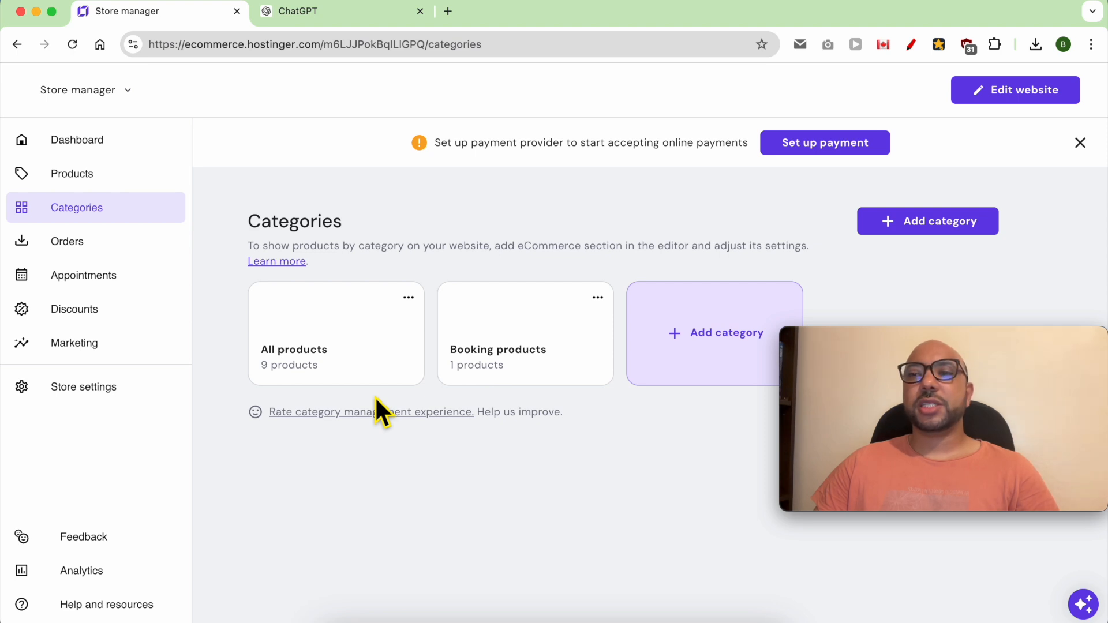
Step: Return to the website editor and add a Single product online store section between the four service cards and "Professional Training"
click(1021, 93)
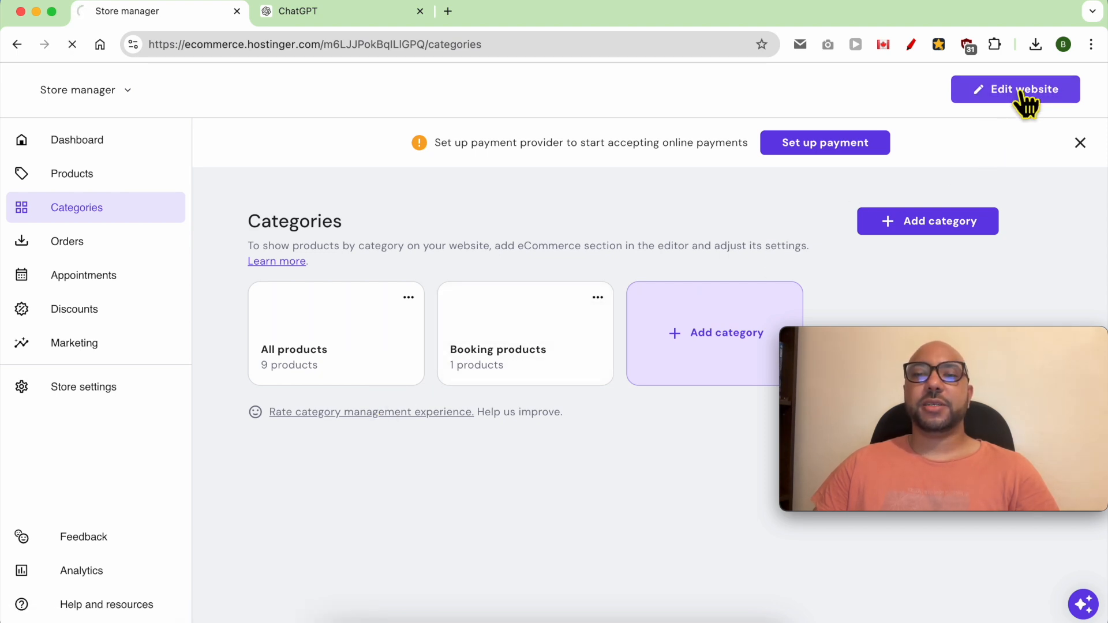
scroll(431, 439, down, 20)
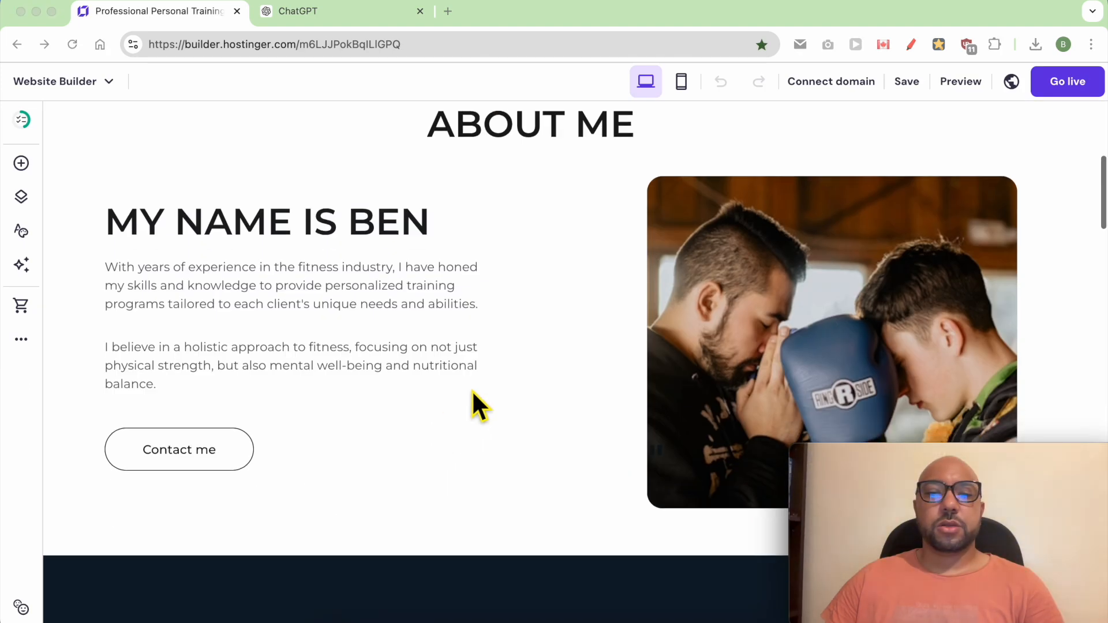
scroll(483, 380, down, 1)
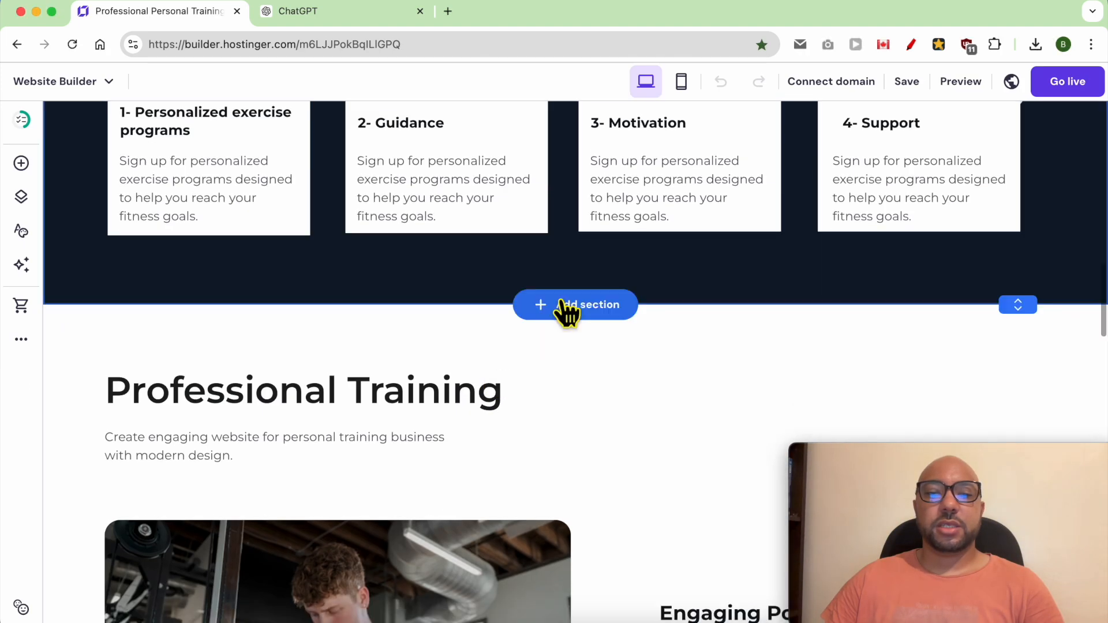
mouse_move(548, 300)
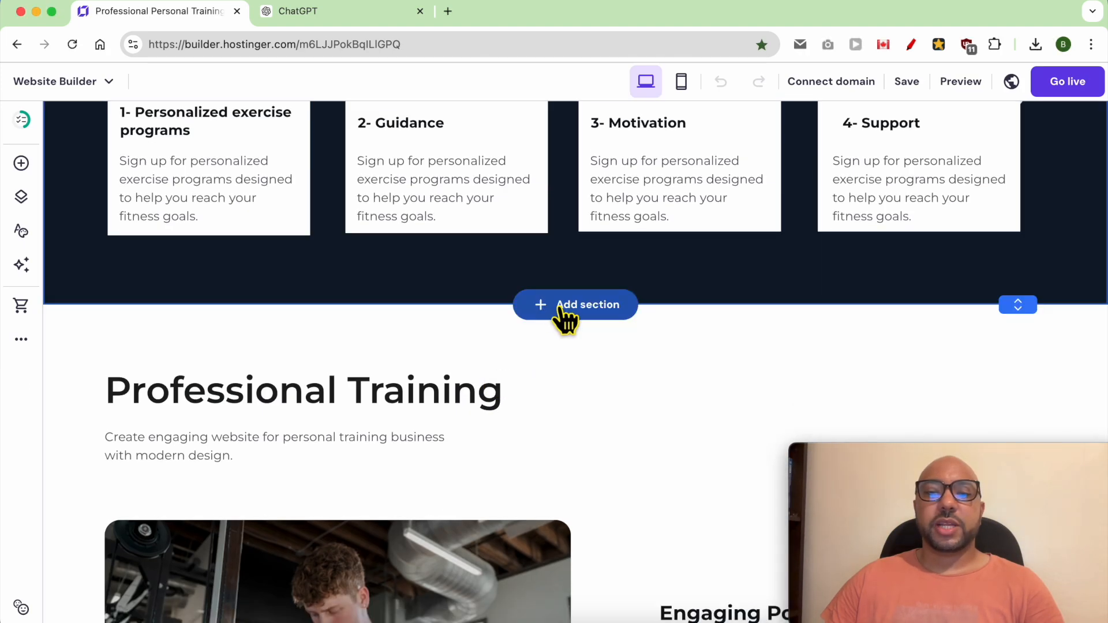
click(570, 312)
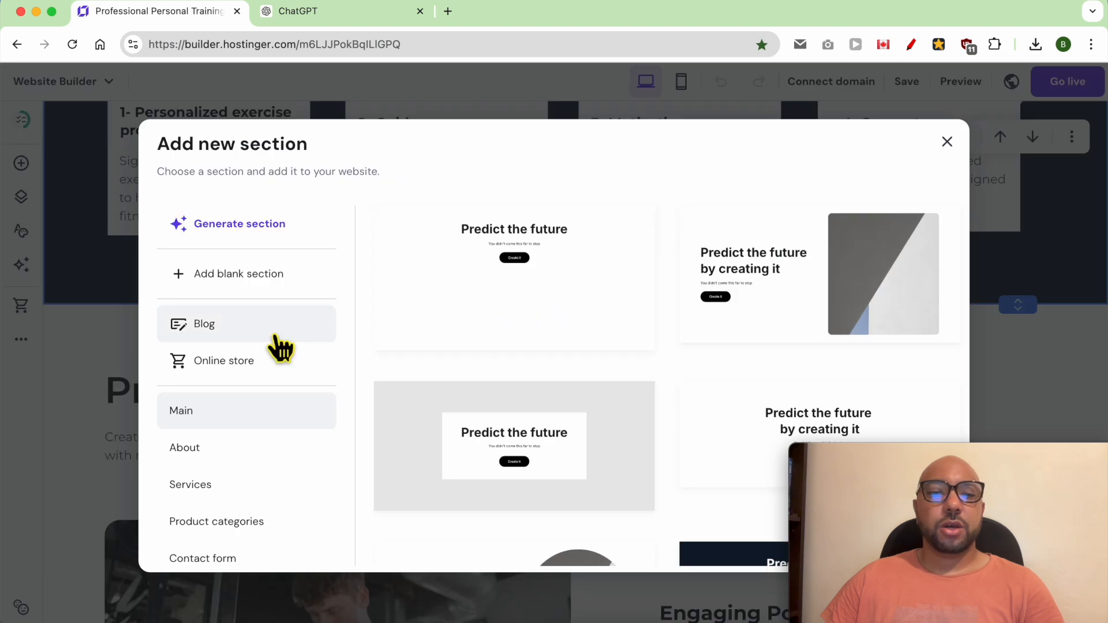
click(278, 369)
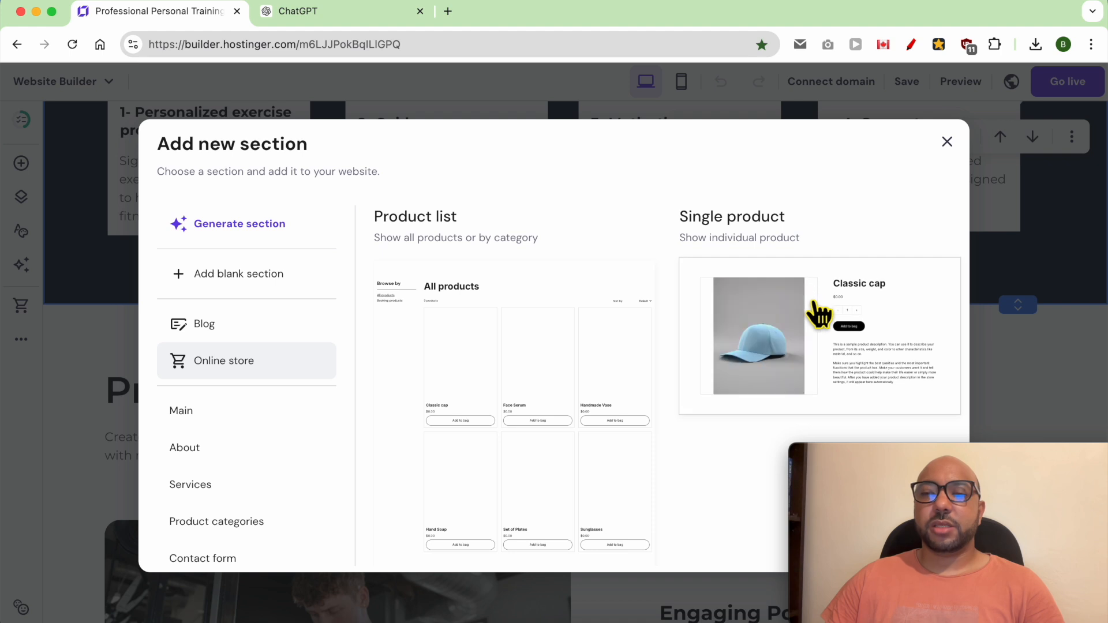
click(814, 306)
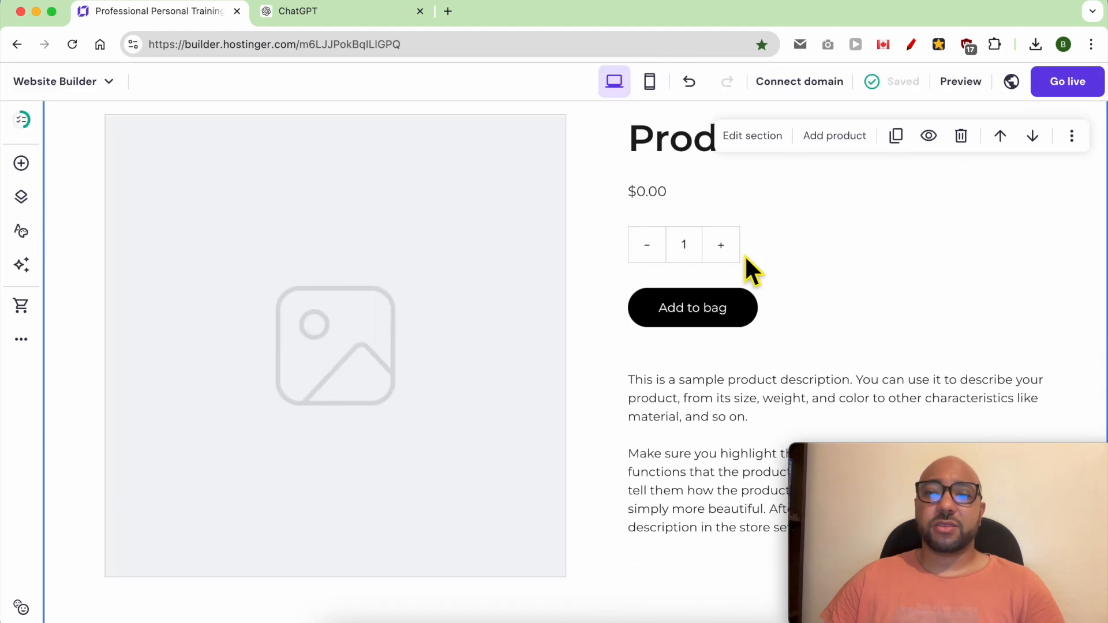
Step: Connect the single product section to "Book a 1-Hour Personal Training Session with Me" and close its settings
click(744, 149)
drag(889, 450, 111, 441)
click(934, 198)
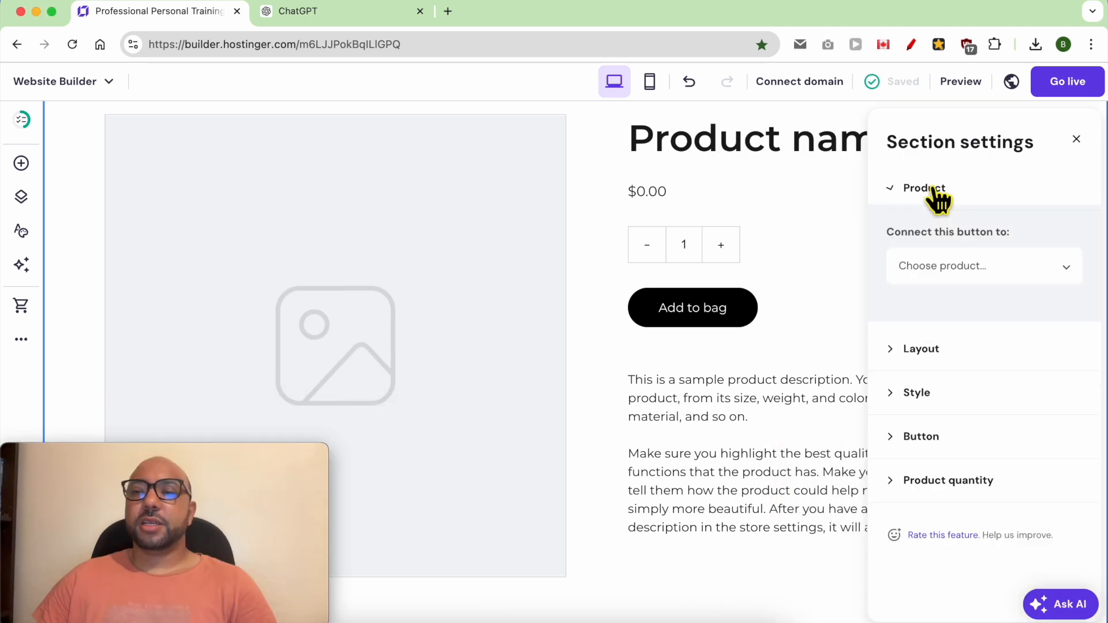
click(957, 274)
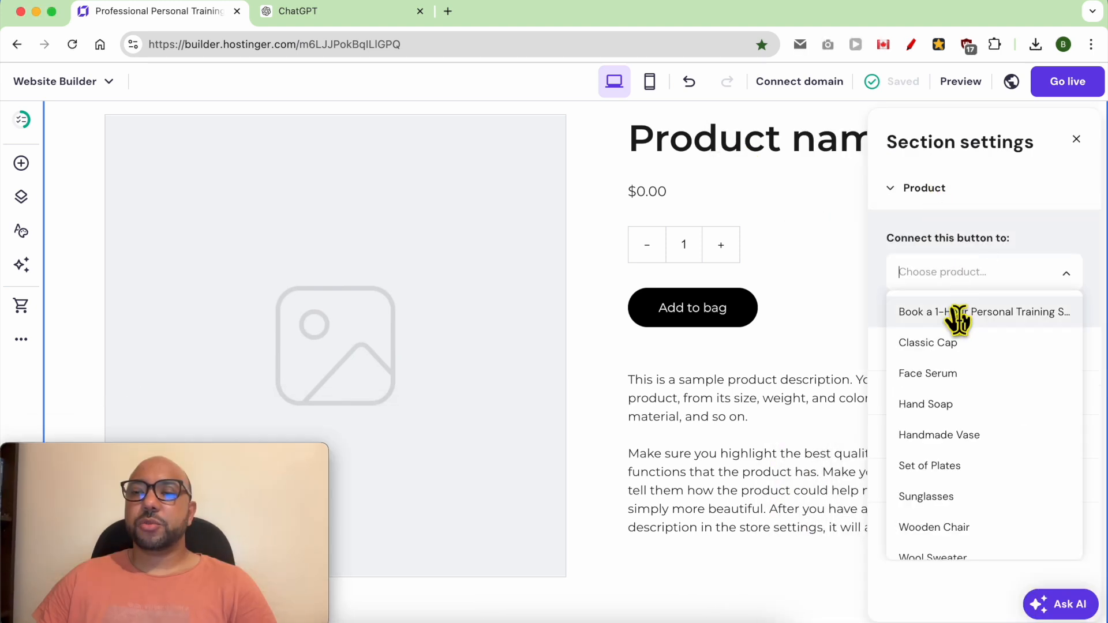
click(958, 314)
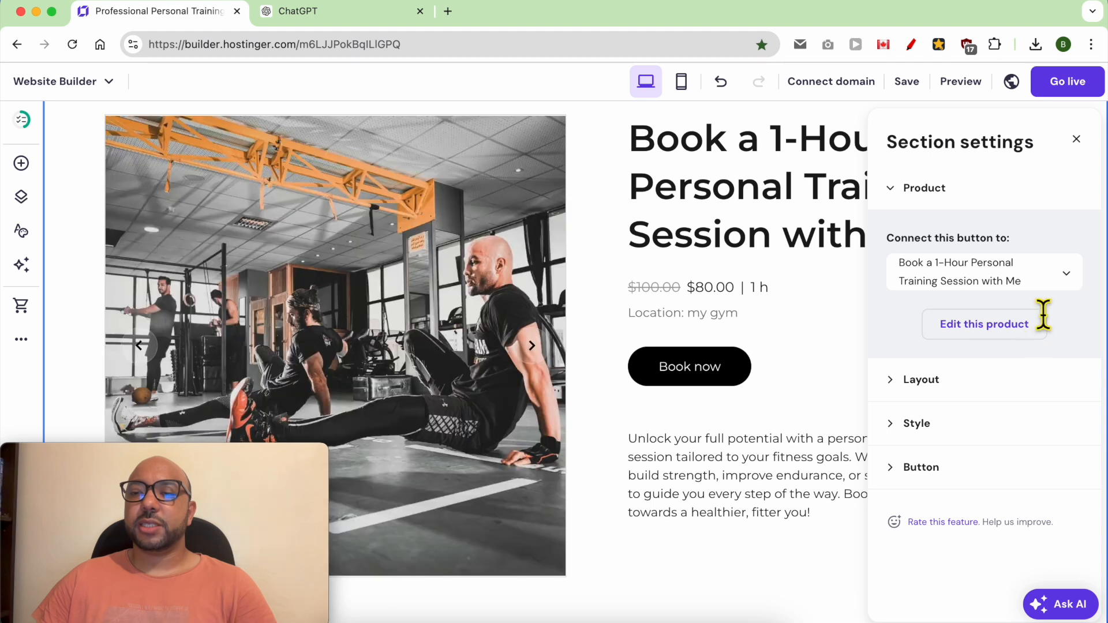
click(815, 310)
Step: Try to place a text element in the training session product section
scroll(424, 398, down, 1)
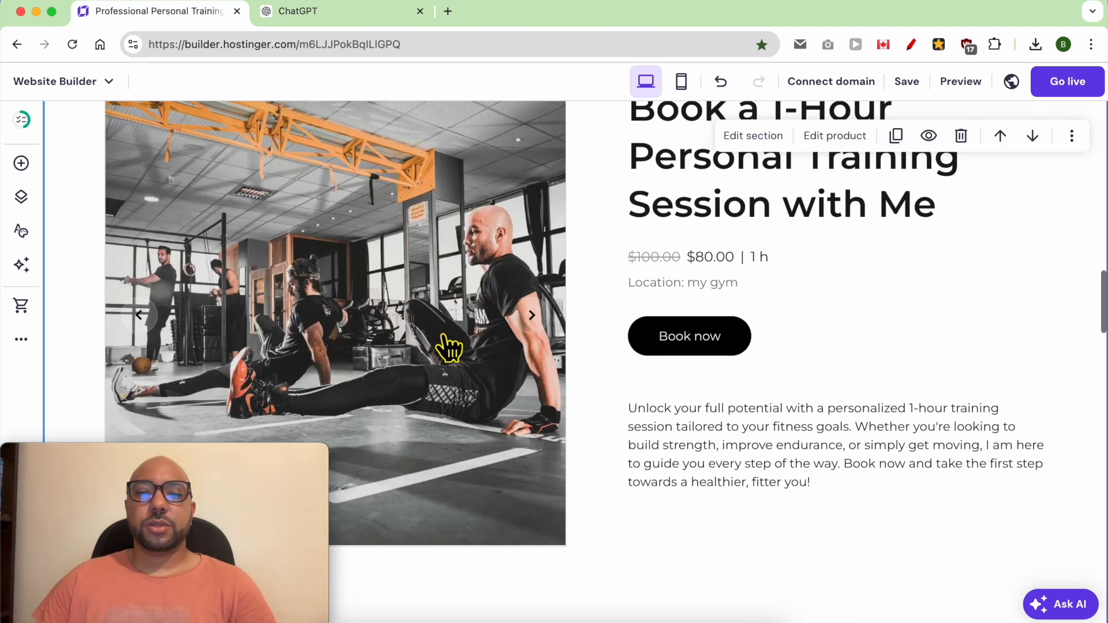
scroll(426, 346, up, 3)
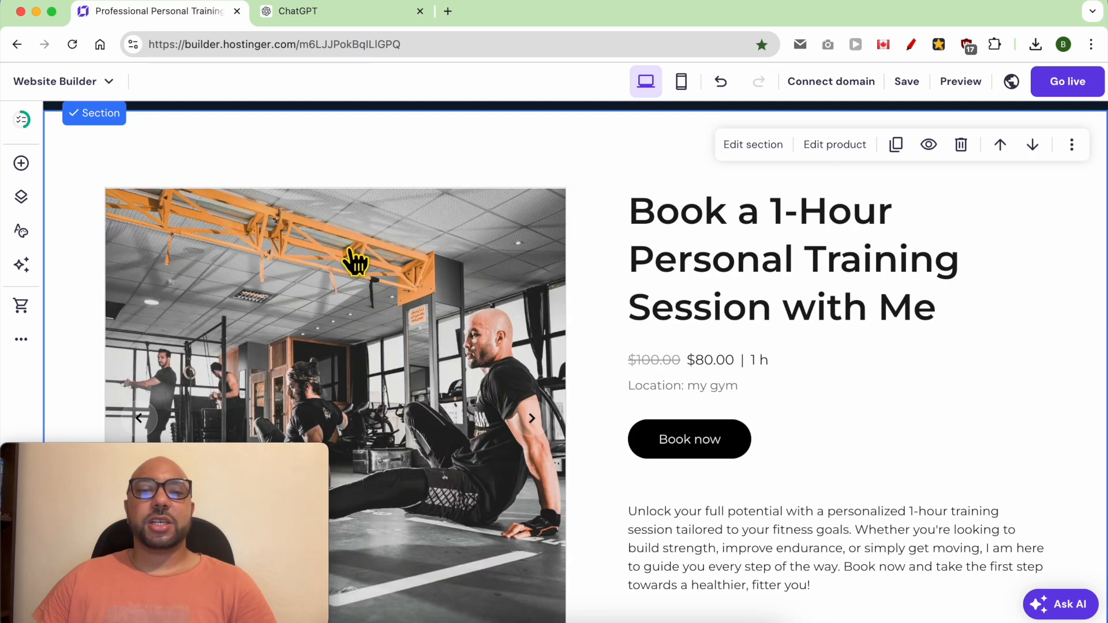
click(22, 165)
drag(136, 276, 569, 174)
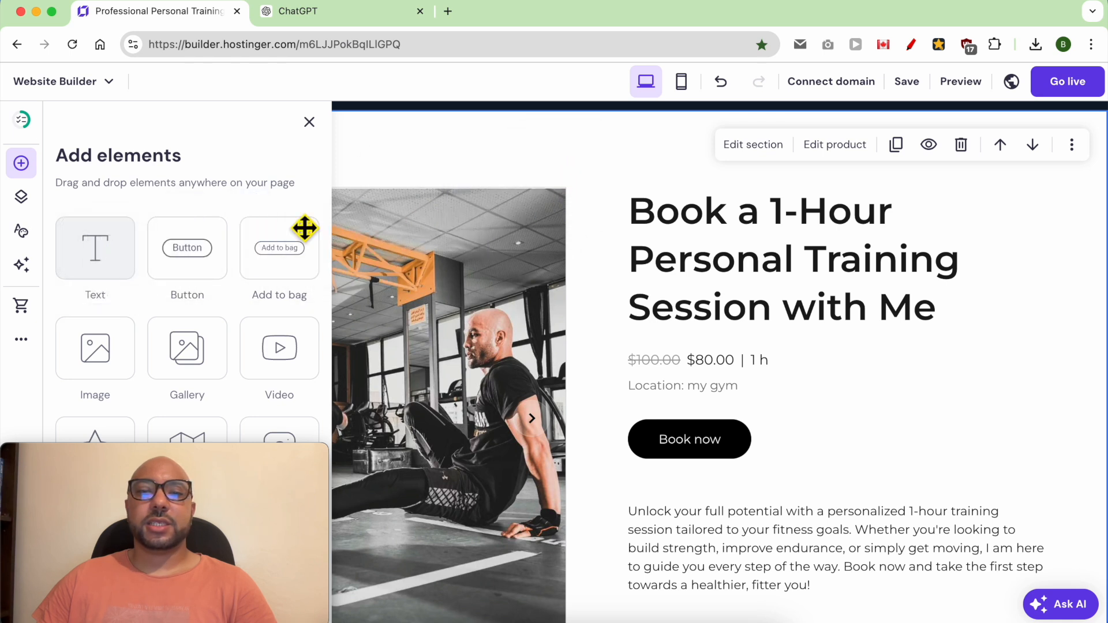
drag(132, 261, 672, 254)
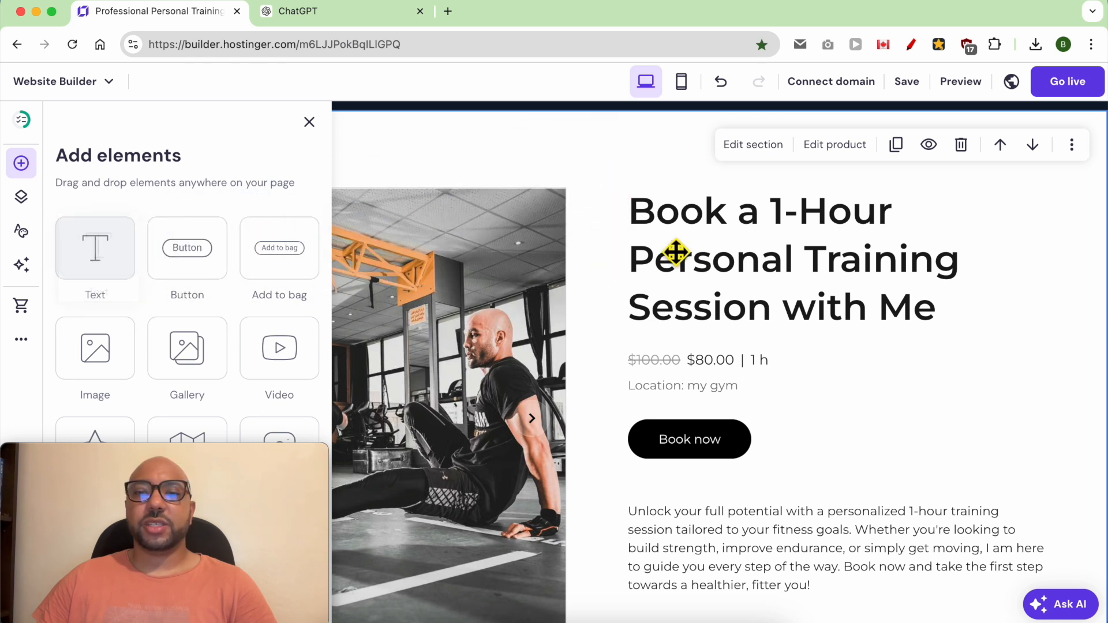
click(602, 317)
Step: Add a blank section below the training session product, reduce its height and move it above the product section
scroll(606, 337, down, 3)
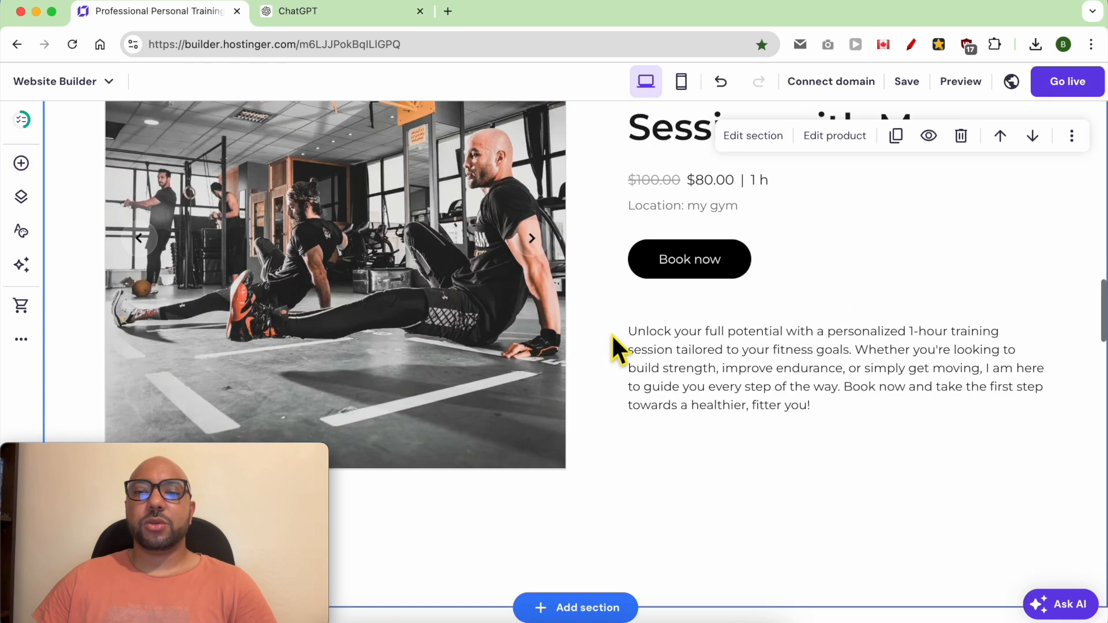
click(574, 609)
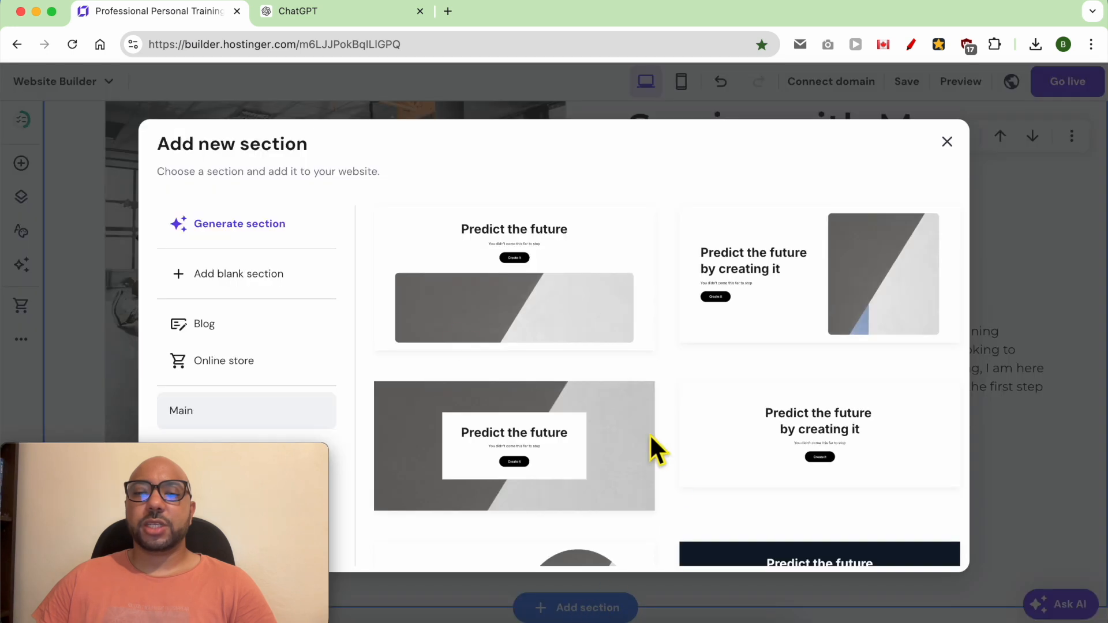
click(254, 275)
drag(1036, 545, 1039, 217)
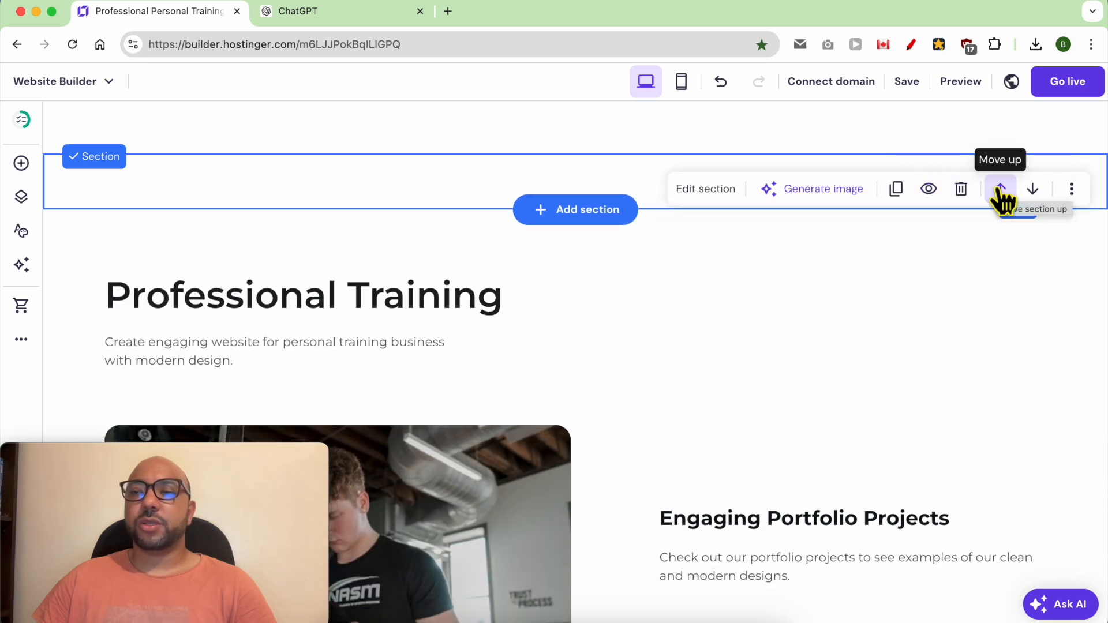
click(1000, 190)
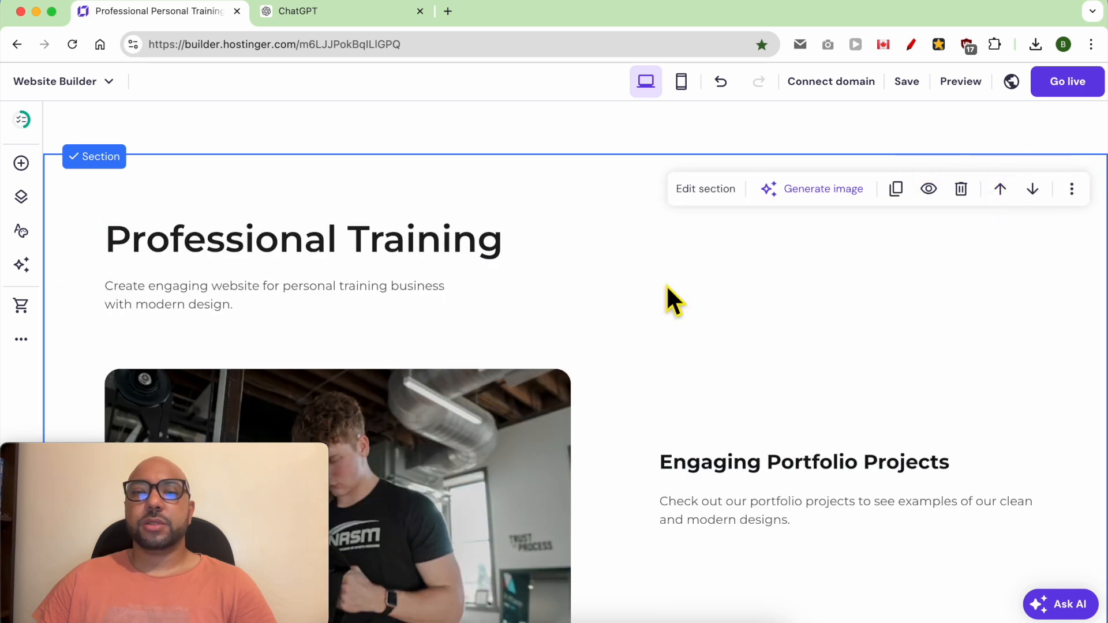
scroll(666, 285, up, 10)
scroll(663, 287, up, 2)
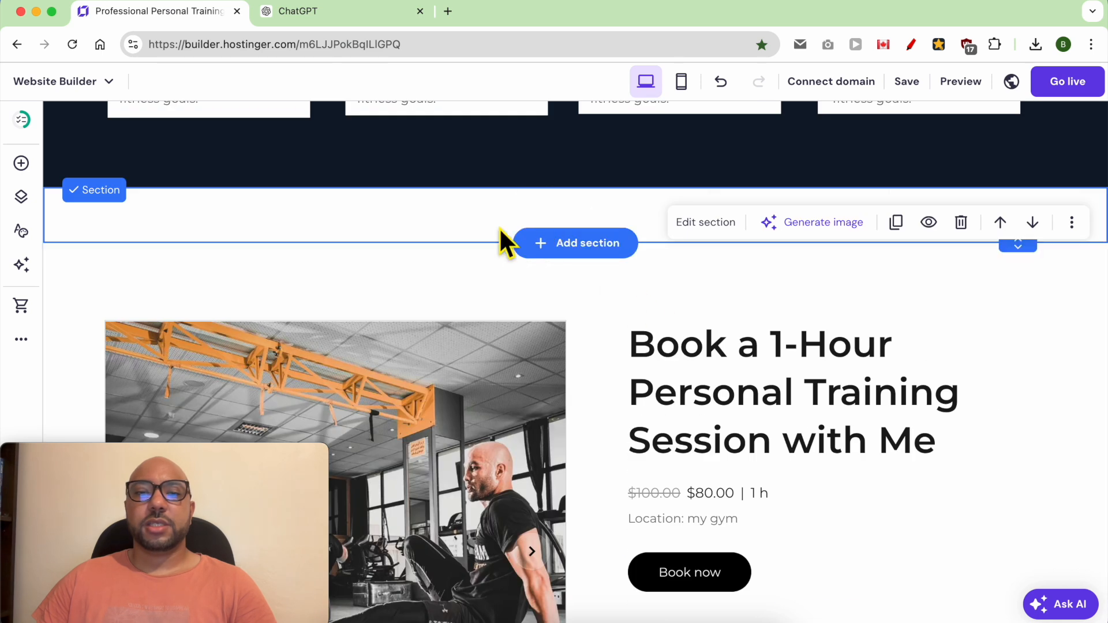
Step: Place a text element in the blank section above the training session product and write the heading "BOOK YOUR SESSION"
click(21, 164)
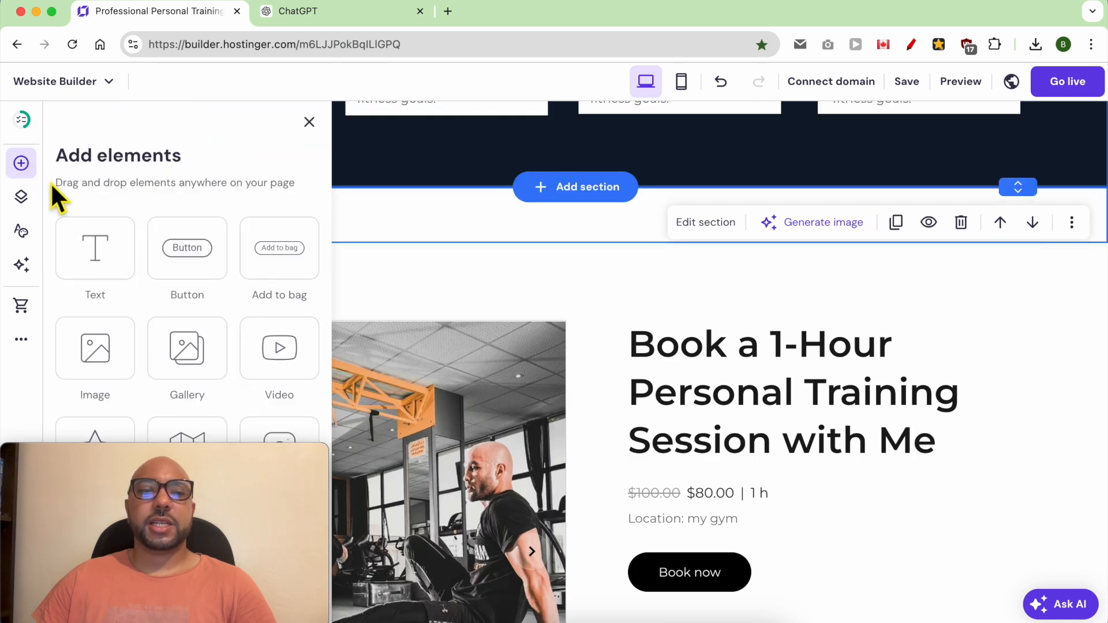
drag(106, 260, 506, 218)
scroll(521, 487, up, 5)
scroll(521, 487, down, 4)
drag(506, 374, 369, 375)
double_click(472, 374)
text(BOOK YOUR S)
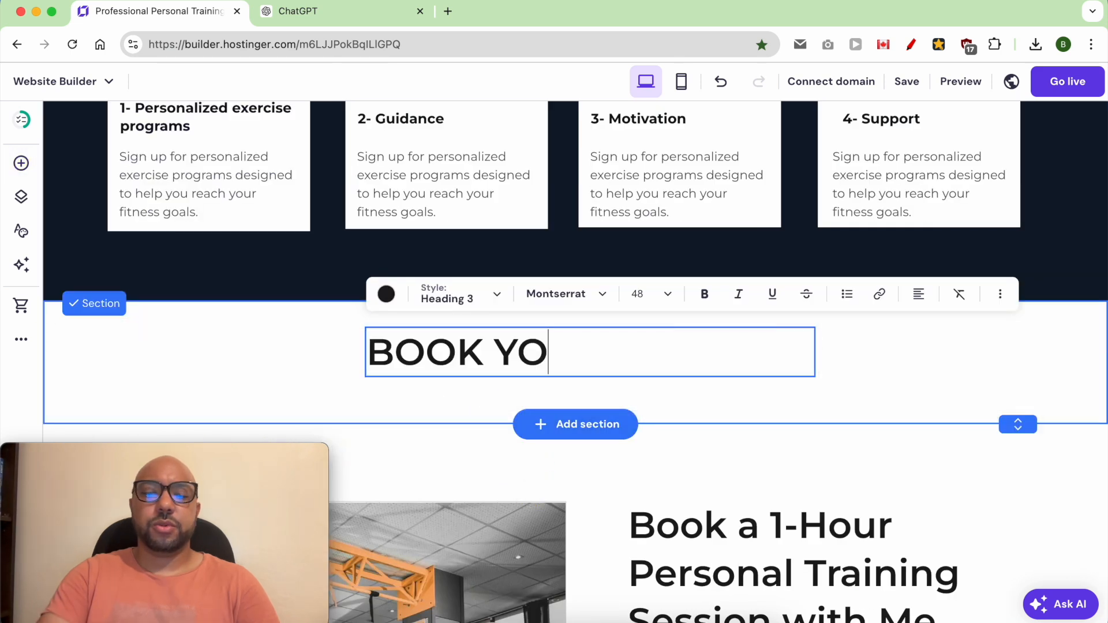
Step: Center the "BOOK YOUR SESSION" heading in its section and reduce the section's height slightly
drag(678, 359, 675, 381)
drag(1023, 426, 1024, 401)
drag(734, 375, 743, 366)
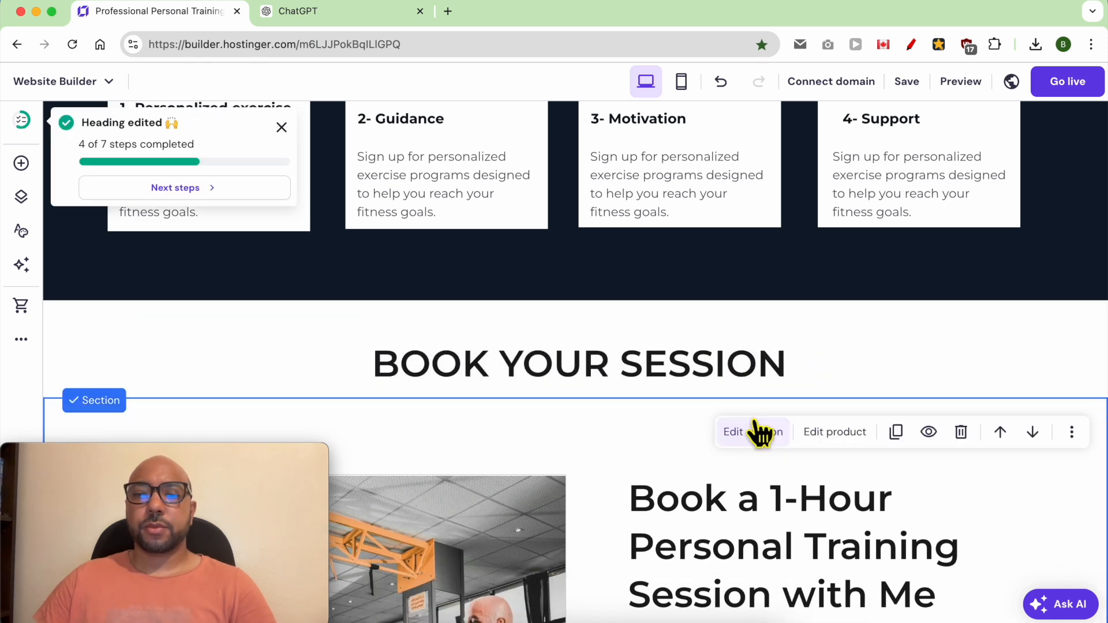
Step: Delete the blue "Satisfied Customer" testimonial section just above the footer
scroll(755, 455, down, 5)
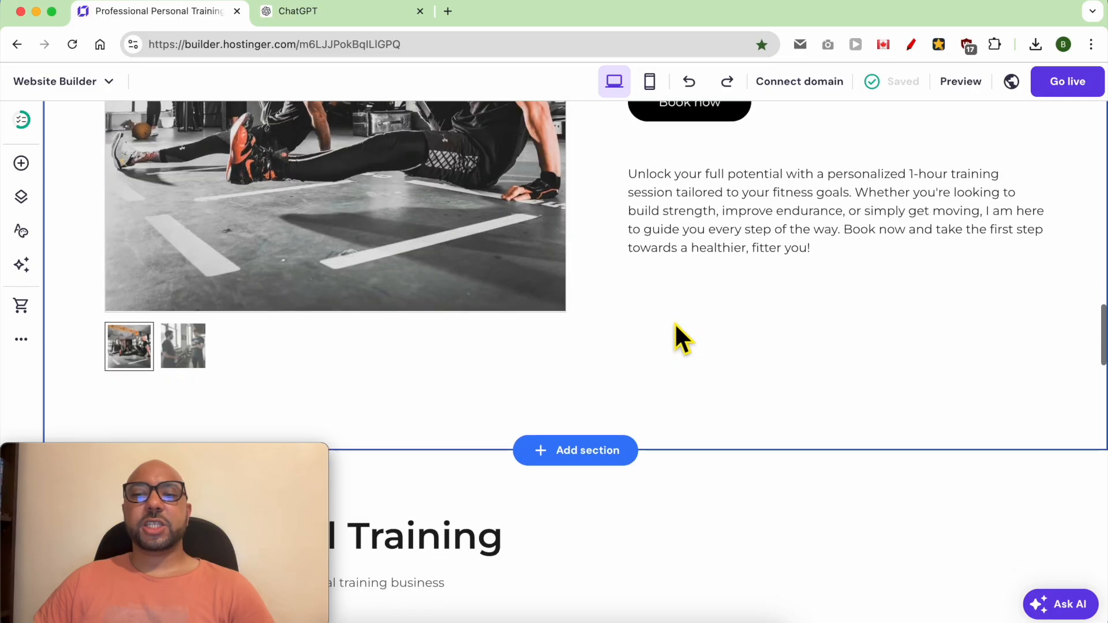
scroll(678, 328, down, 10)
scroll(681, 330, up, 3)
scroll(682, 332, down, 5)
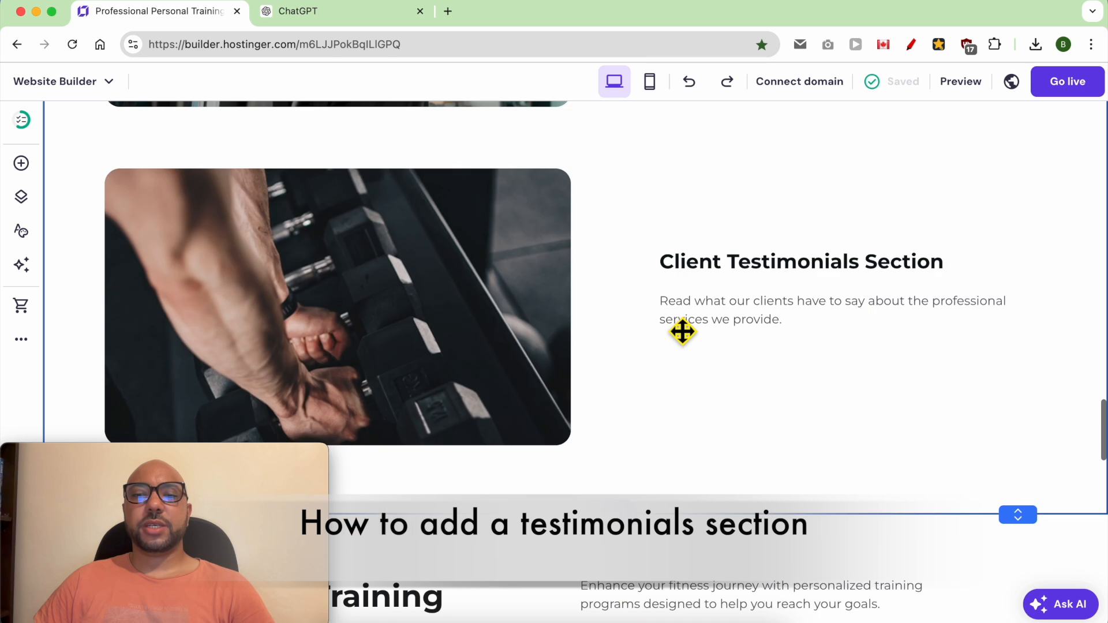
scroll(682, 332, down, 15)
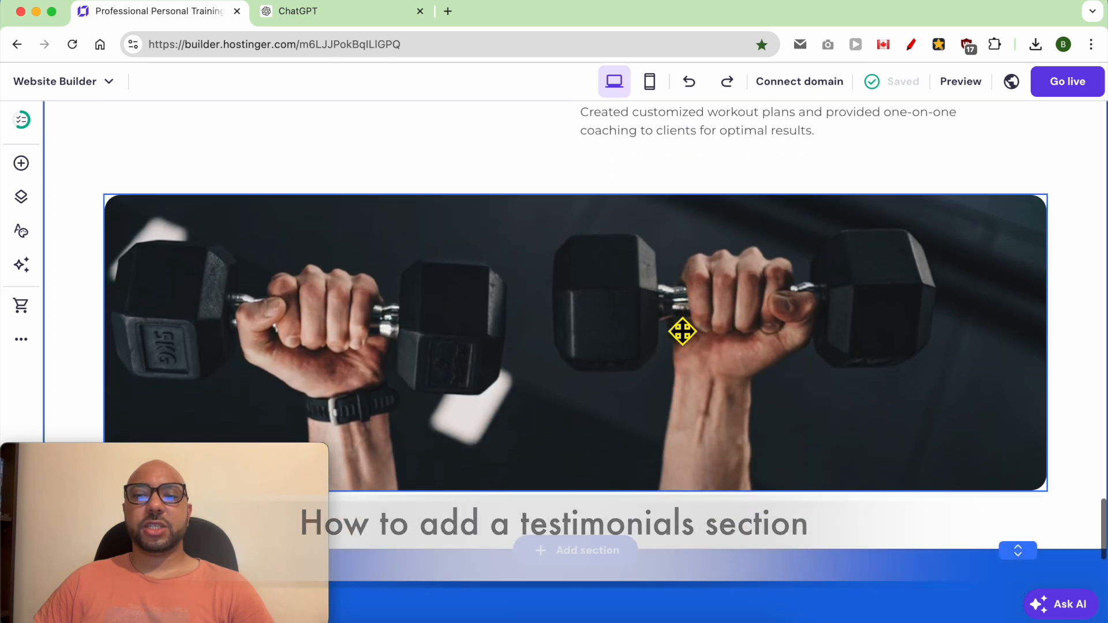
scroll(683, 332, down, 10)
scroll(700, 279, up, 5)
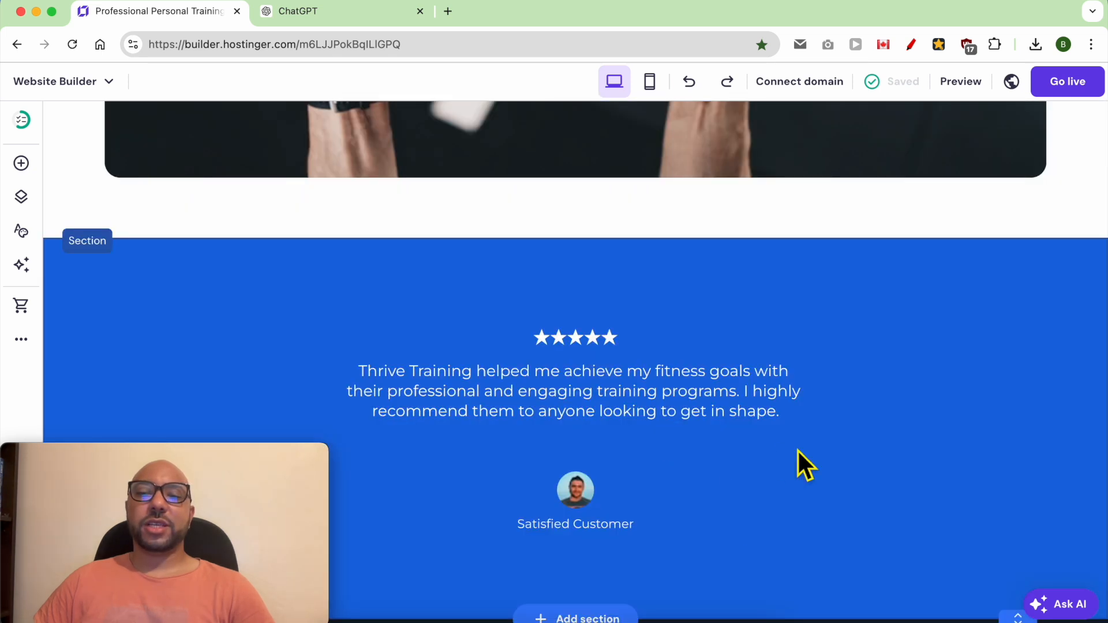
click(640, 426)
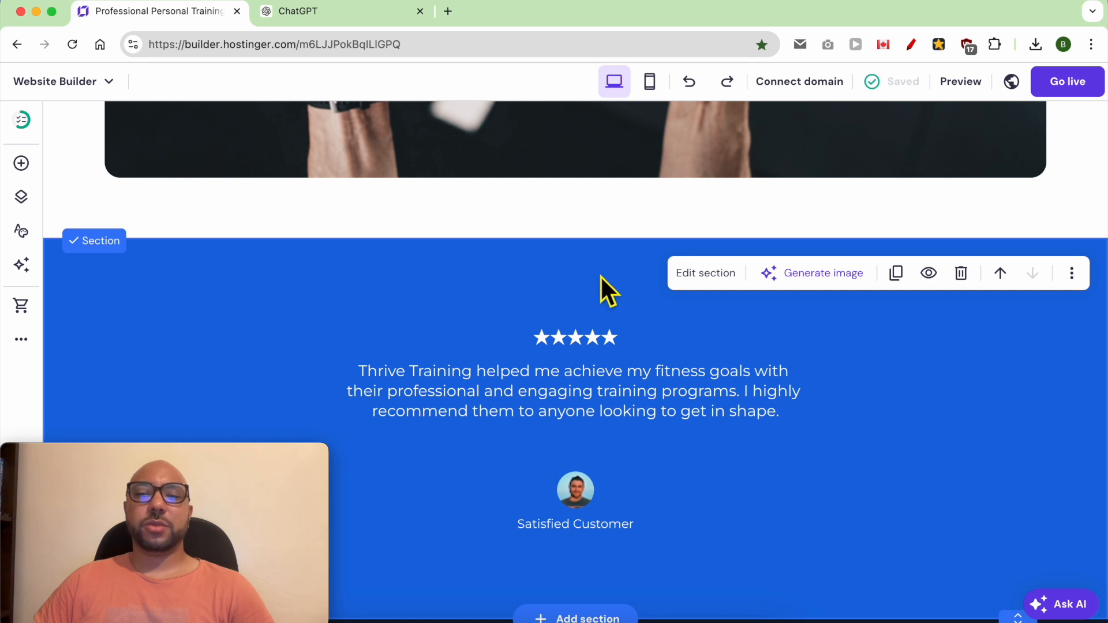
click(960, 276)
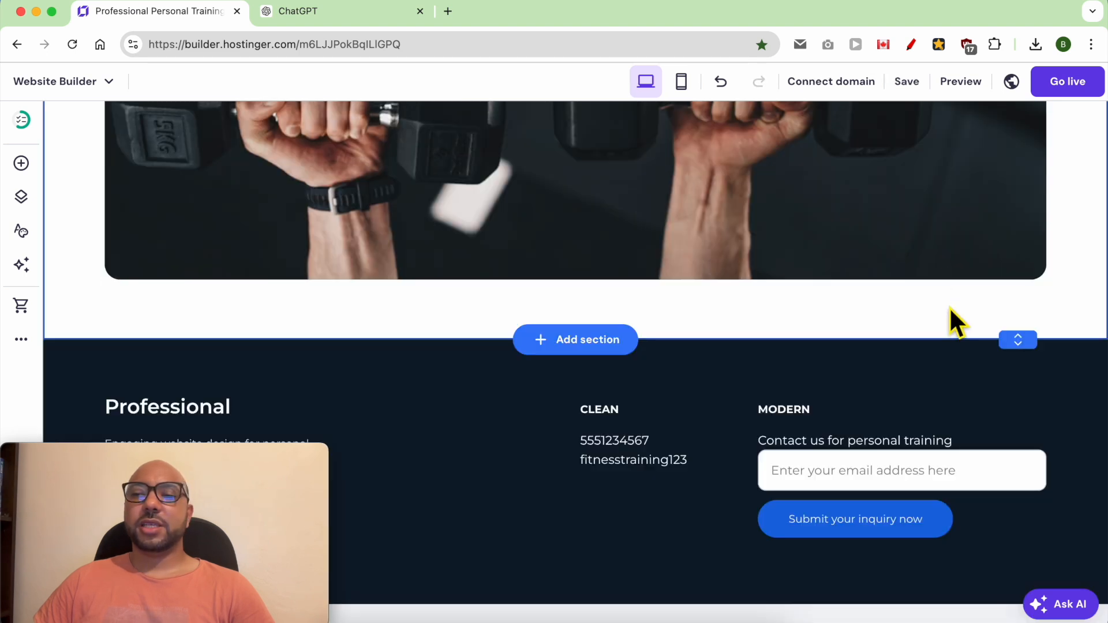
Step: Delete the "Professional Training" experience section and the portfolio section containing "Client Testimonials Section"
click(857, 299)
scroll(874, 302, up, 10)
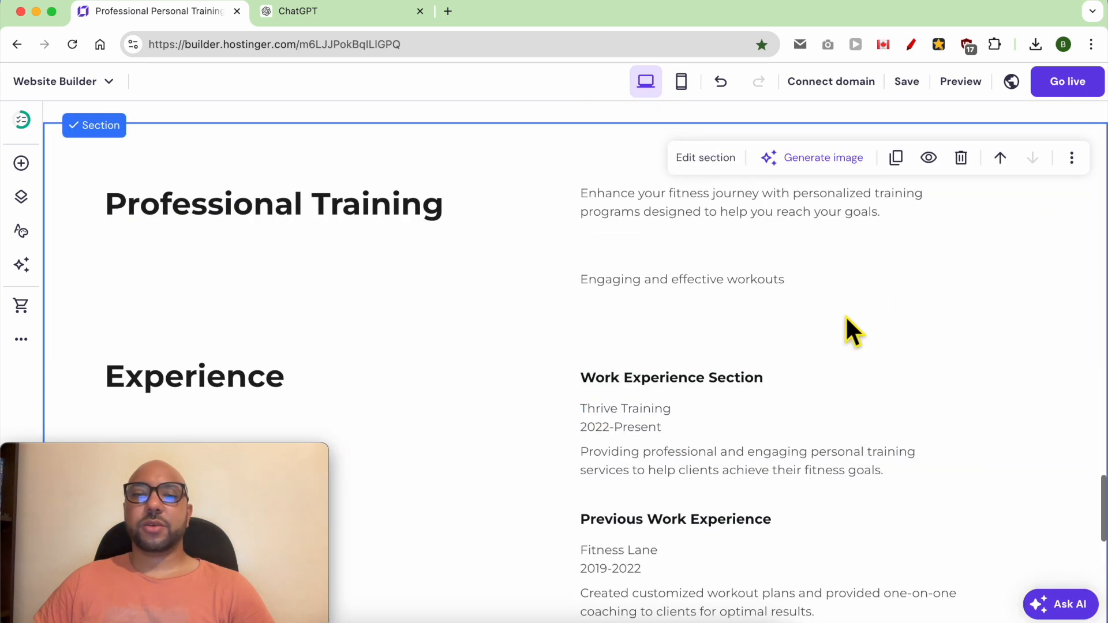
click(961, 158)
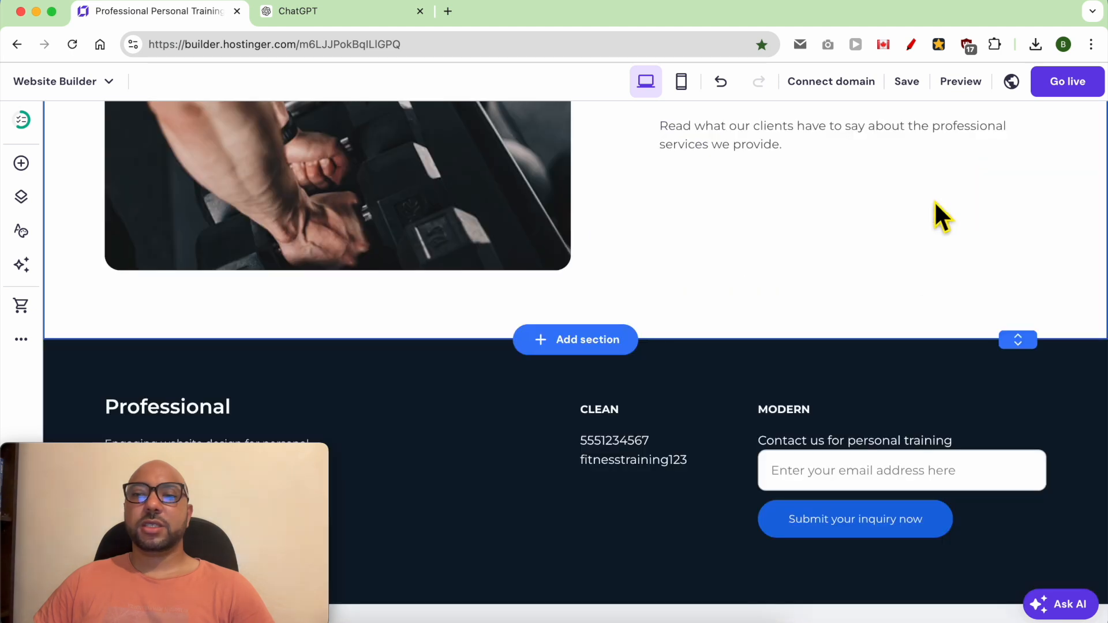
scroll(849, 291, up, 10)
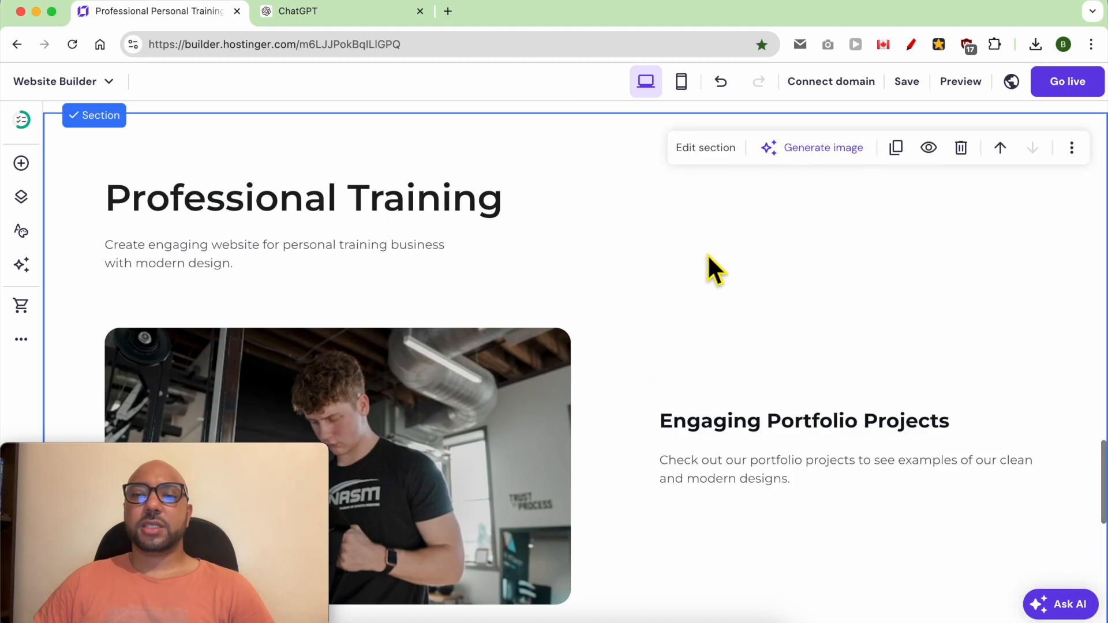
click(962, 151)
Step: Add a two-card testimonials section between the training session product and the footer, and retitle its heading "TESTIMONIALS"
click(583, 340)
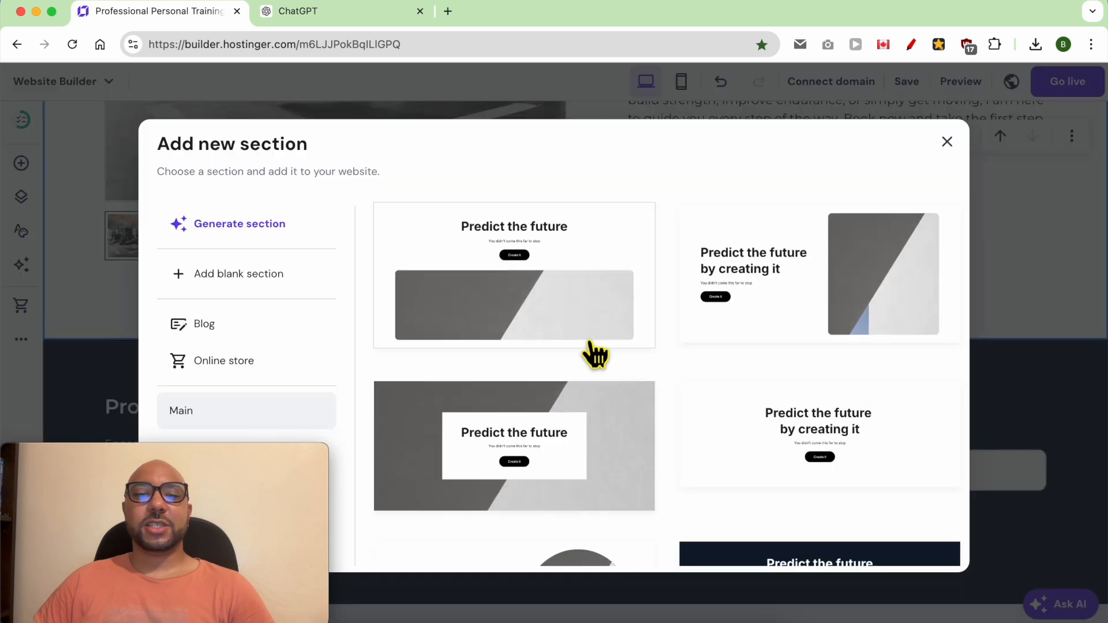
drag(151, 461, 942, 460)
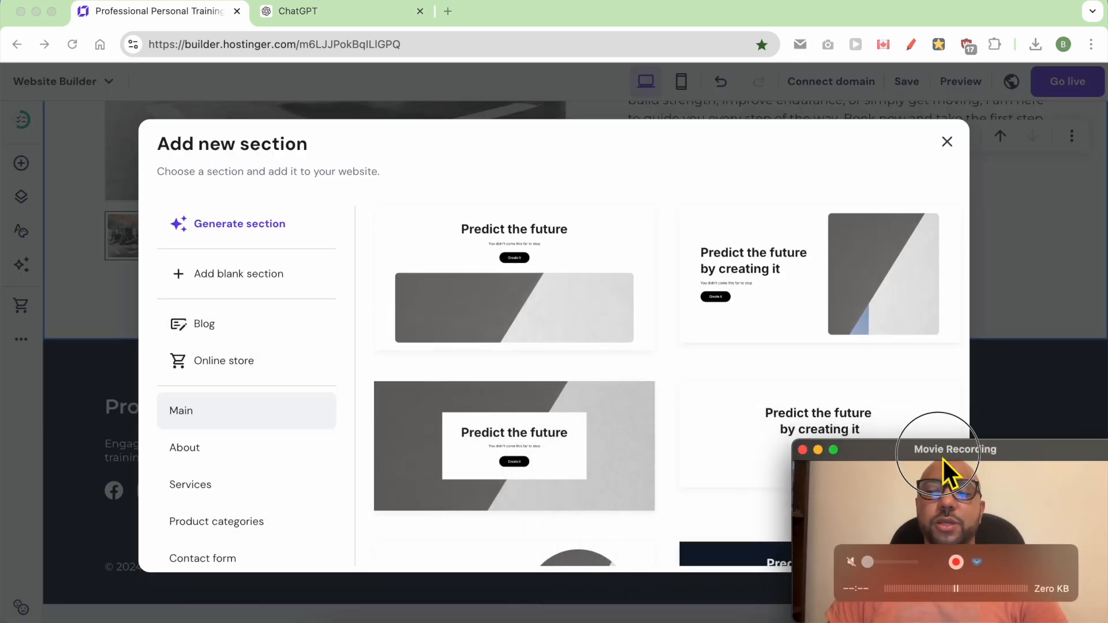
scroll(268, 479, down, 3)
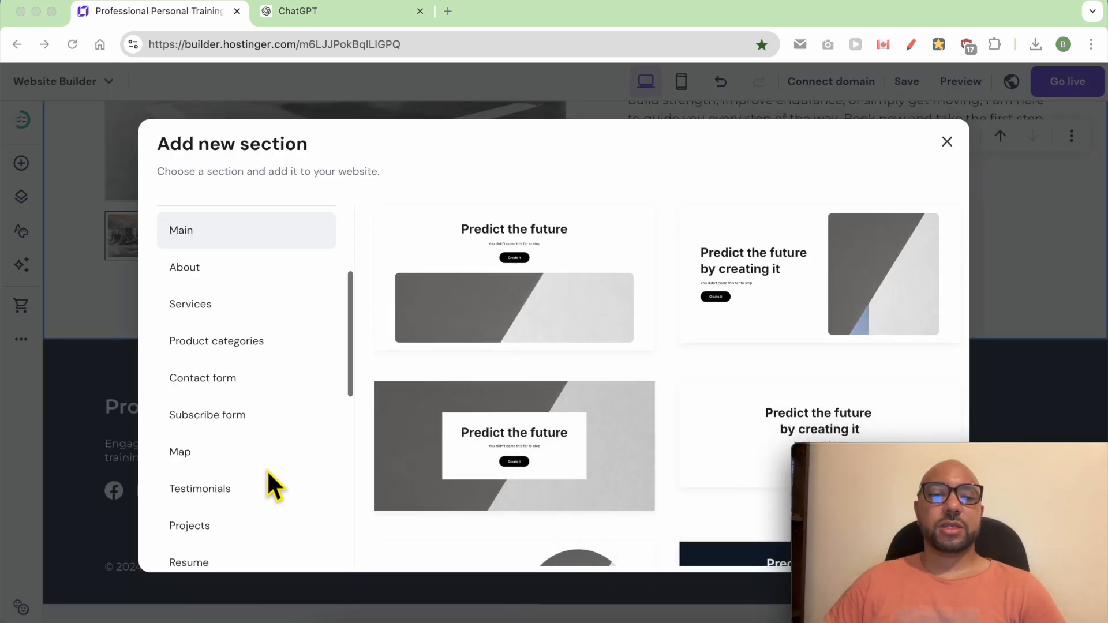
scroll(257, 456, down, 1)
click(239, 458)
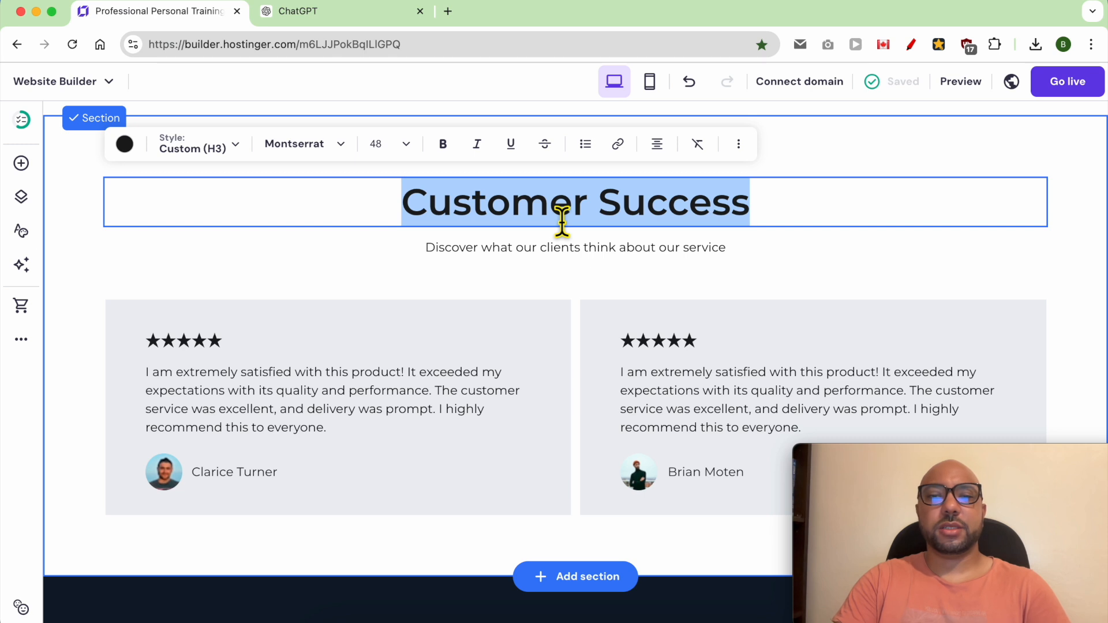
text(TESTIMONIALS)
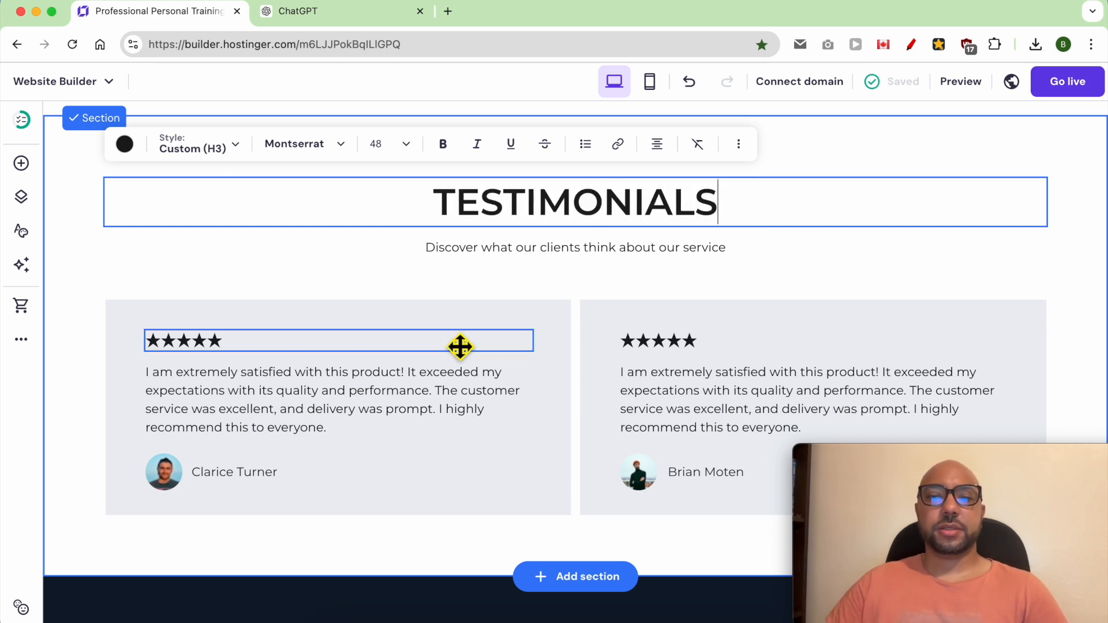
Step: Try shortening the star rating in the first testimonial card
click(194, 354)
drag(252, 354, 199, 352)
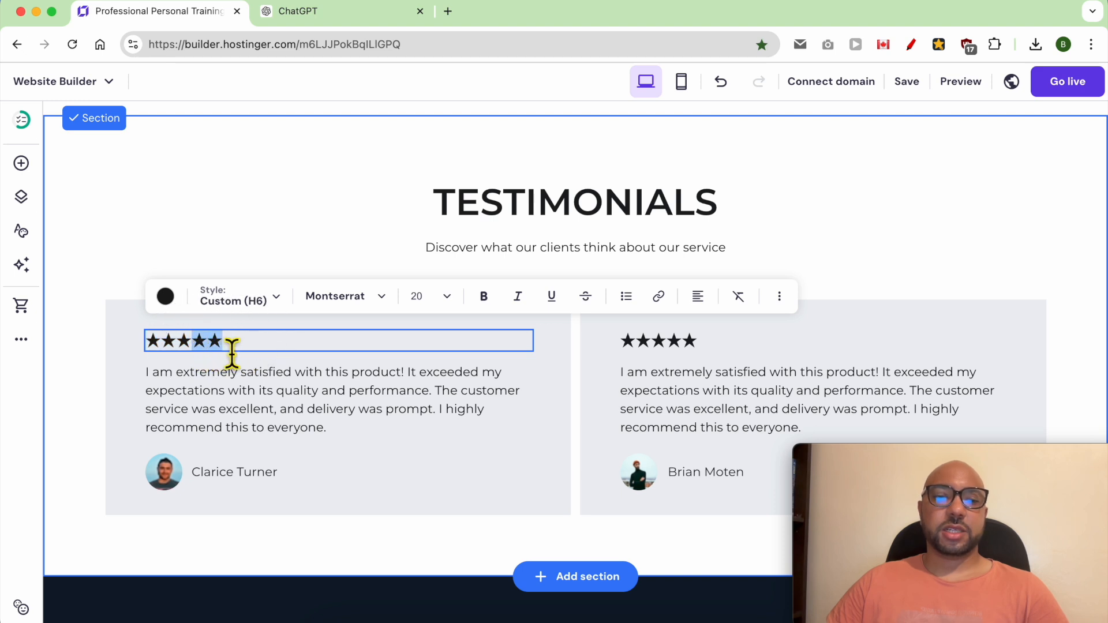
key(BackSpace)
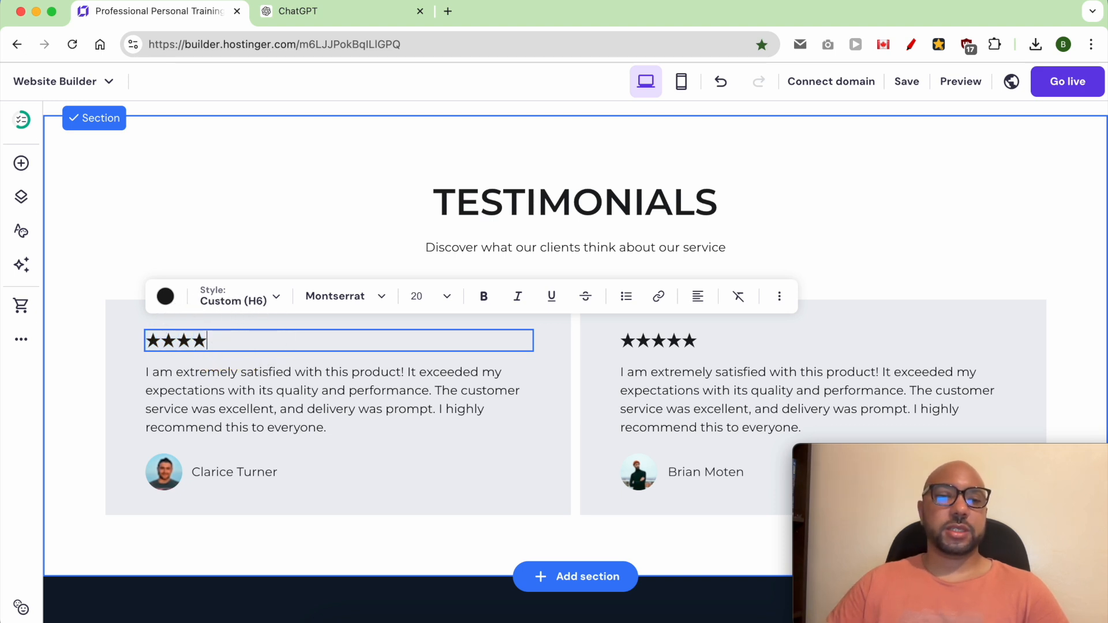
Step: Check that the first testimonial's review text, client name and photo can each be selected for editing
double_click(247, 413)
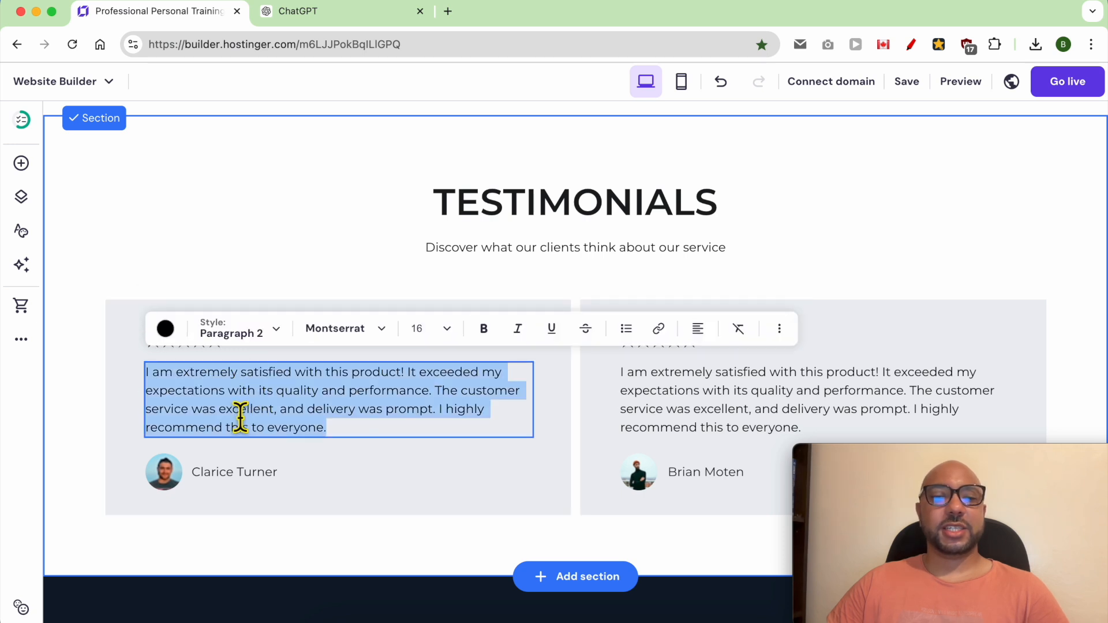
click(237, 487)
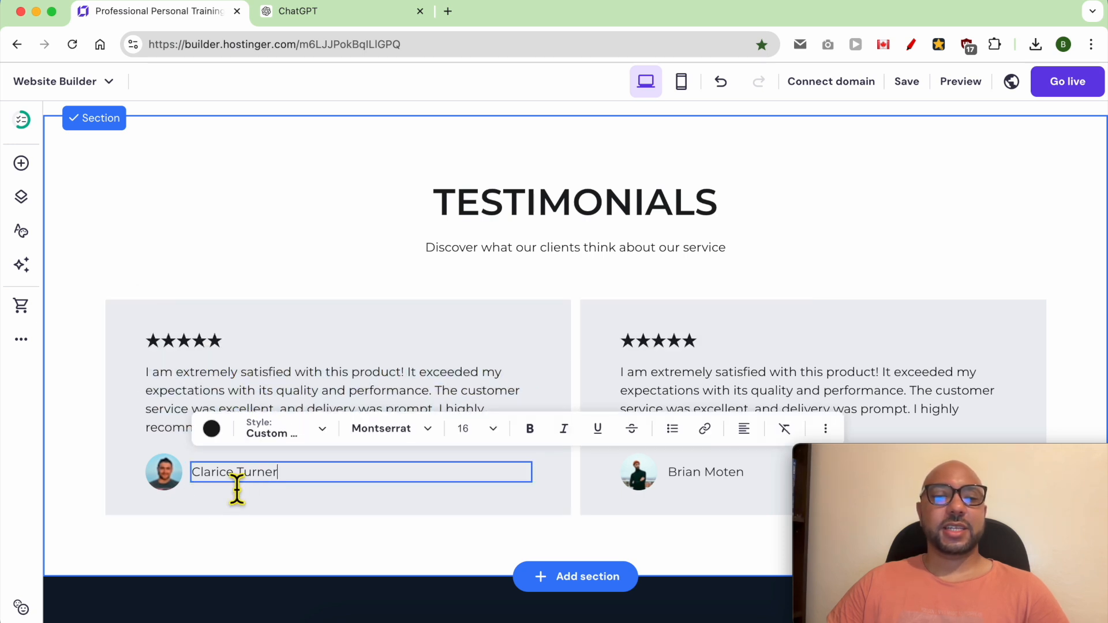
click(180, 482)
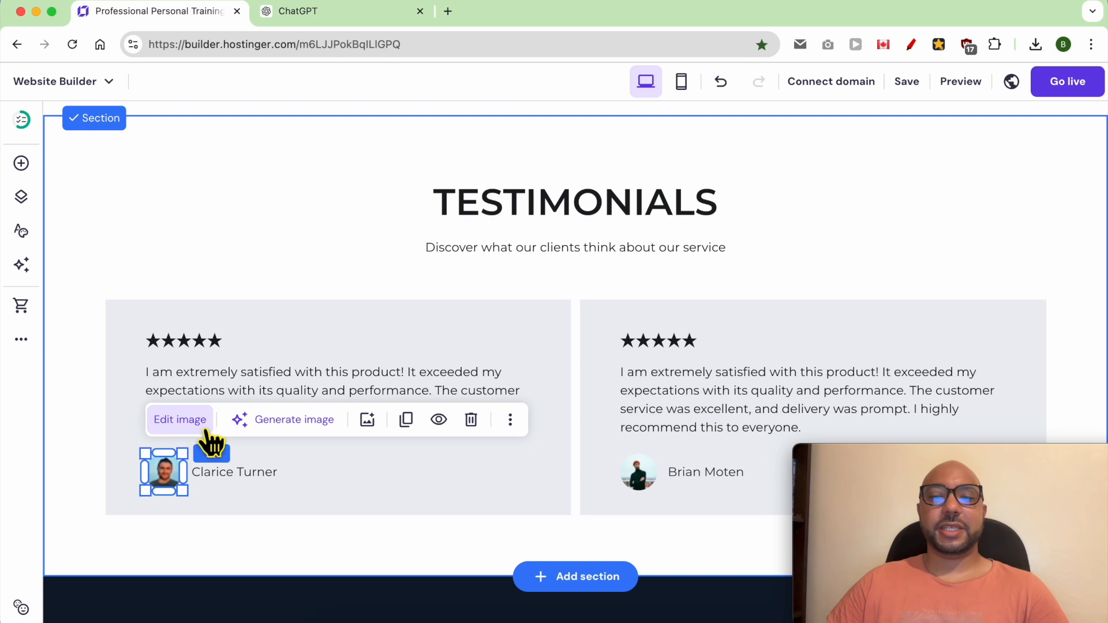
Step: Set the background of the "TESTIMONIALS" section to a solid light yellow color
scroll(318, 265, up, 2)
scroll(318, 265, up, 5)
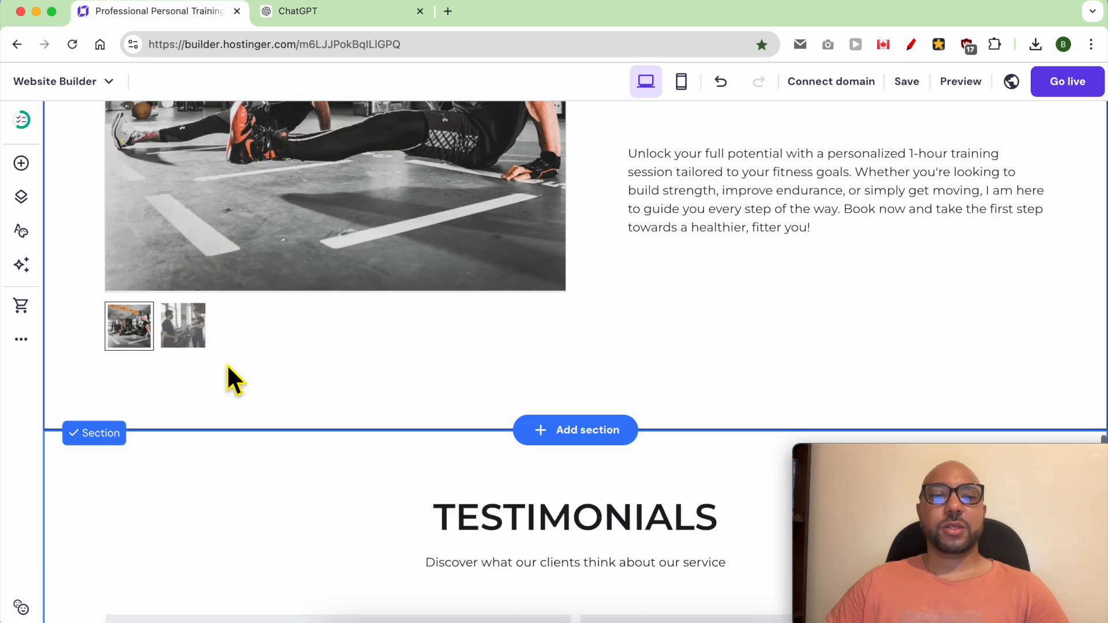
click(129, 378)
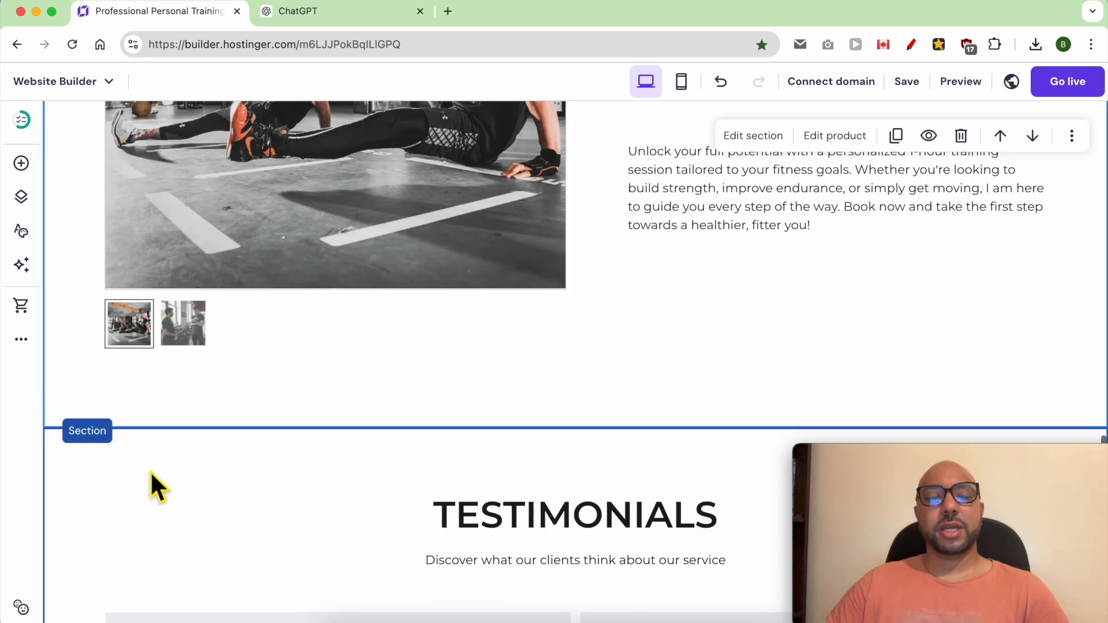
scroll(145, 462, down, 1)
scroll(135, 419, down, 1)
click(126, 390)
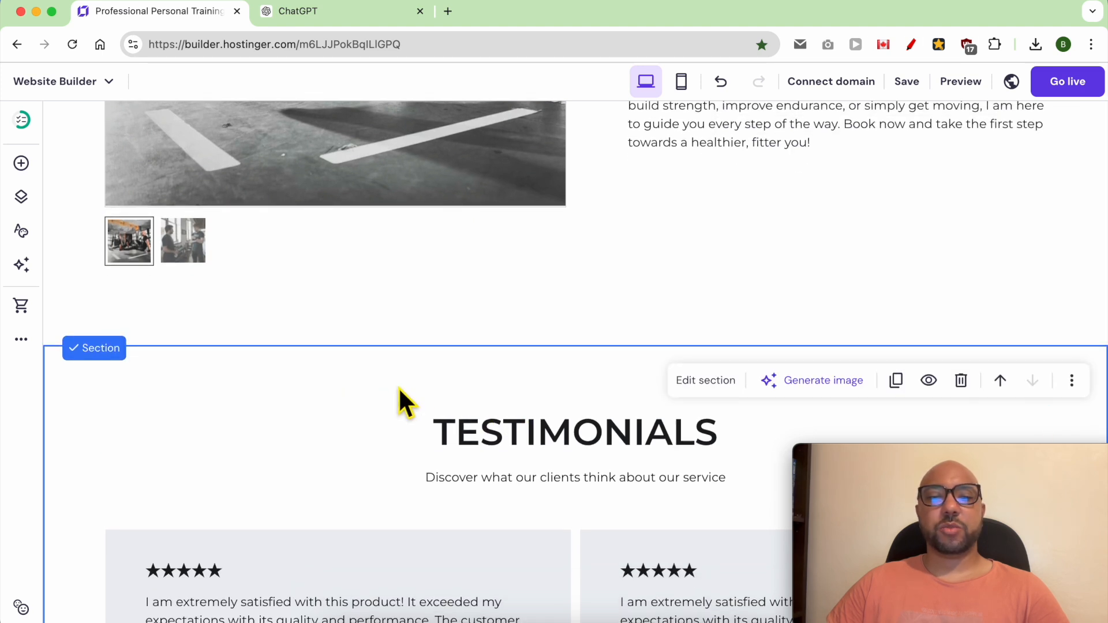
scroll(404, 403, down, 1)
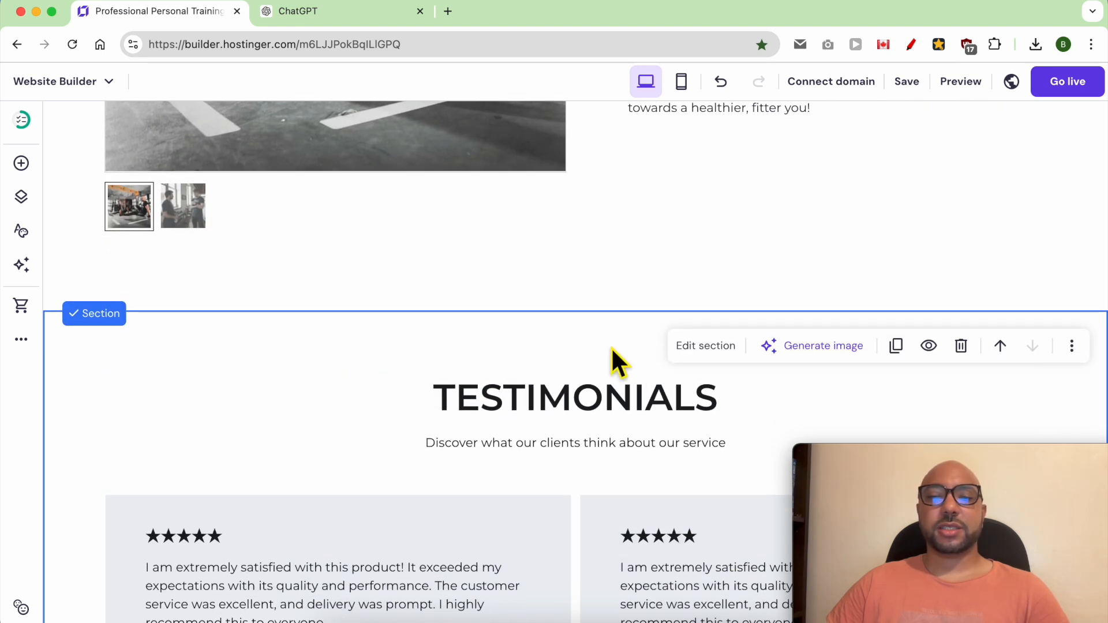
click(710, 350)
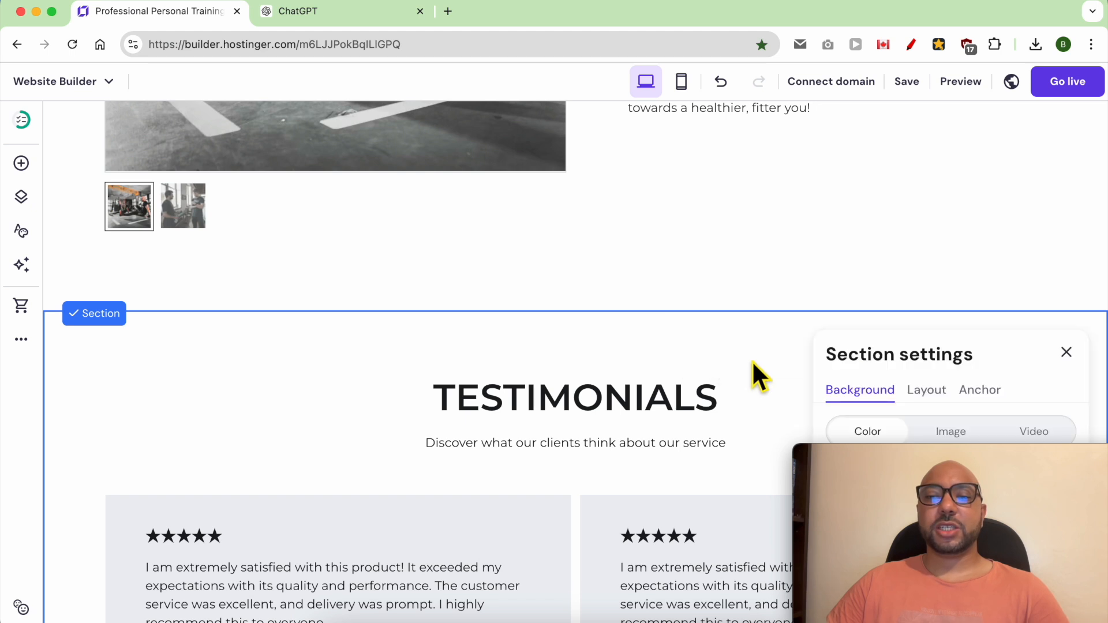
drag(928, 454, 128, 448)
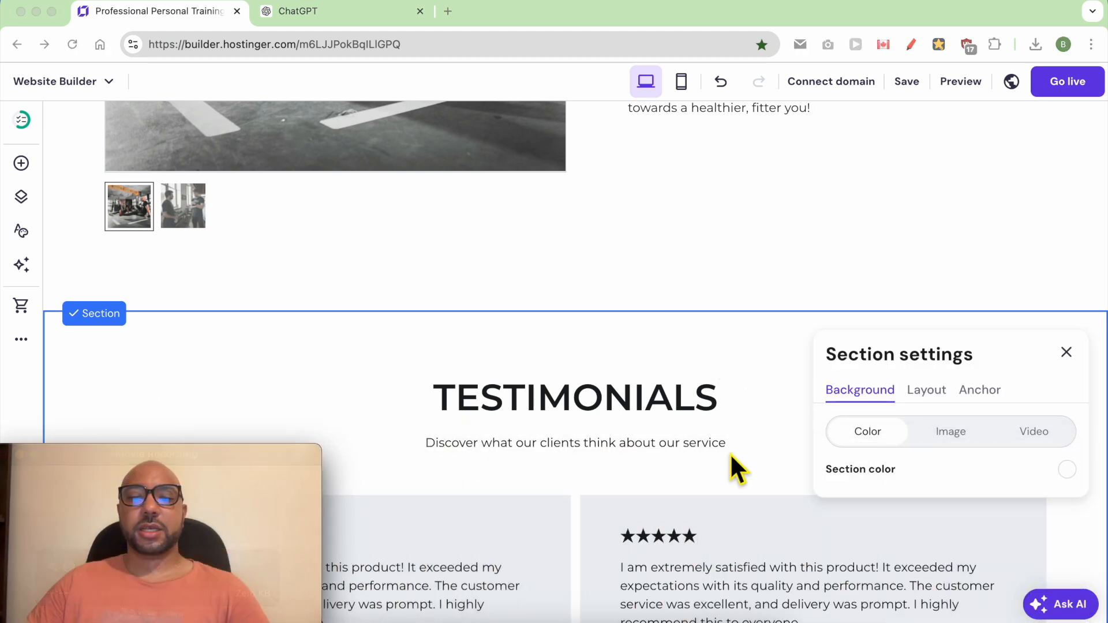
click(1041, 474)
click(1064, 470)
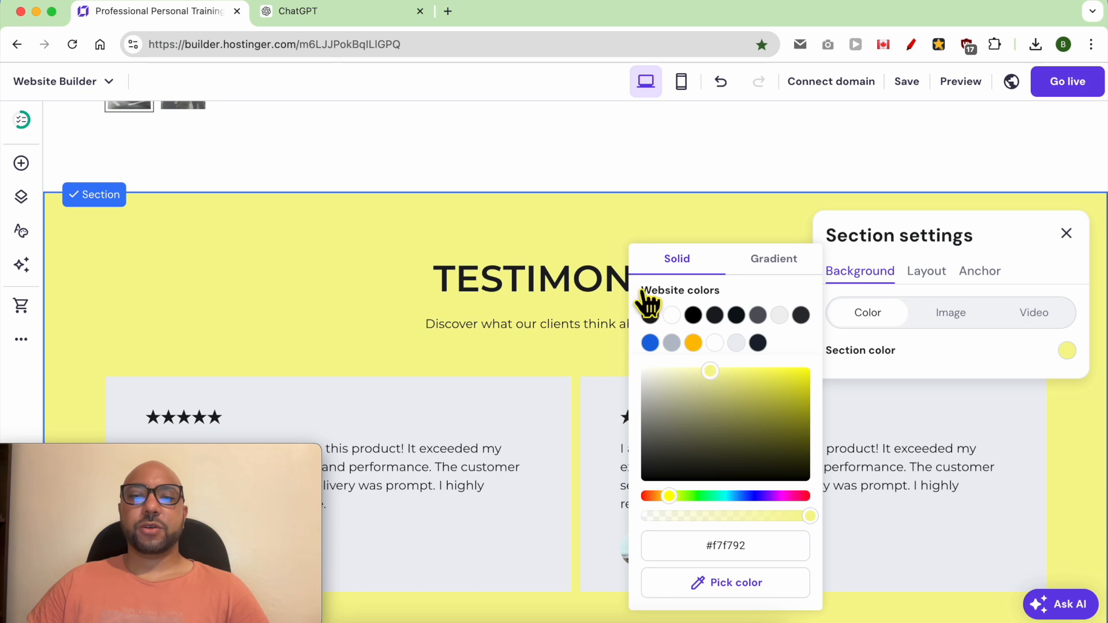
click(597, 234)
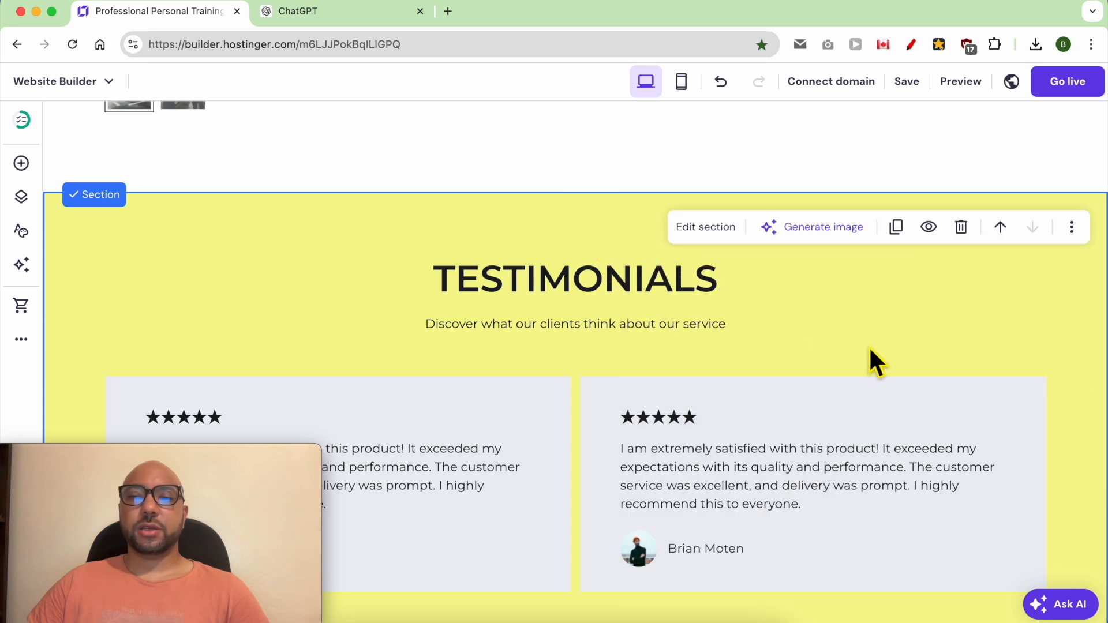
scroll(909, 362, down, 4)
scroll(917, 356, up, 3)
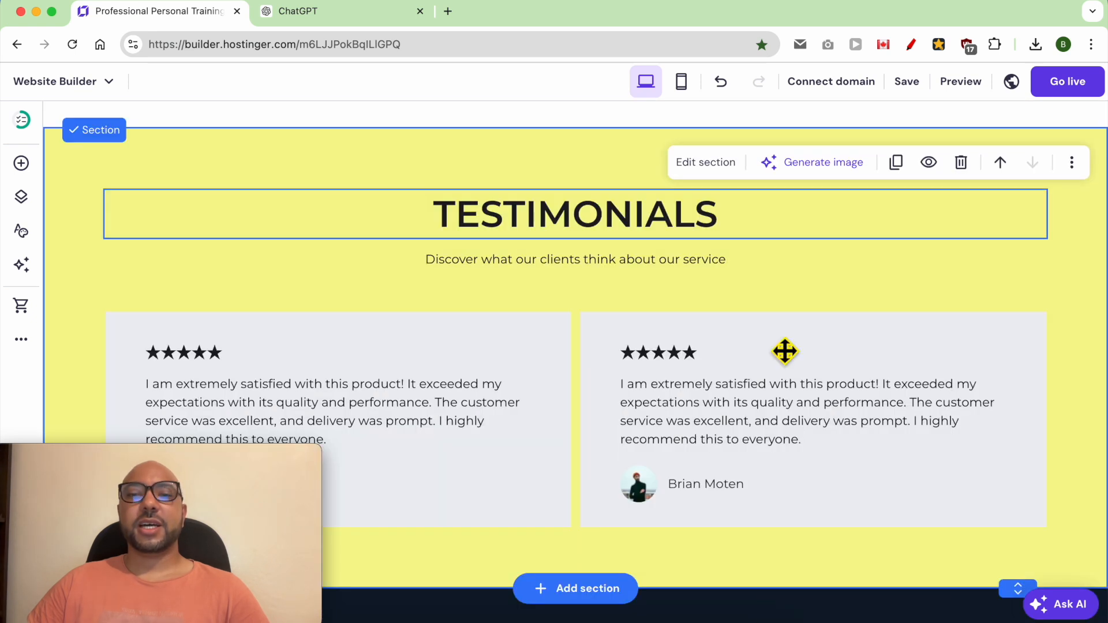
Step: Add the "Get in touch" contact form section with the dark image background between the testimonials section and the footer
scroll(670, 392, down, 3)
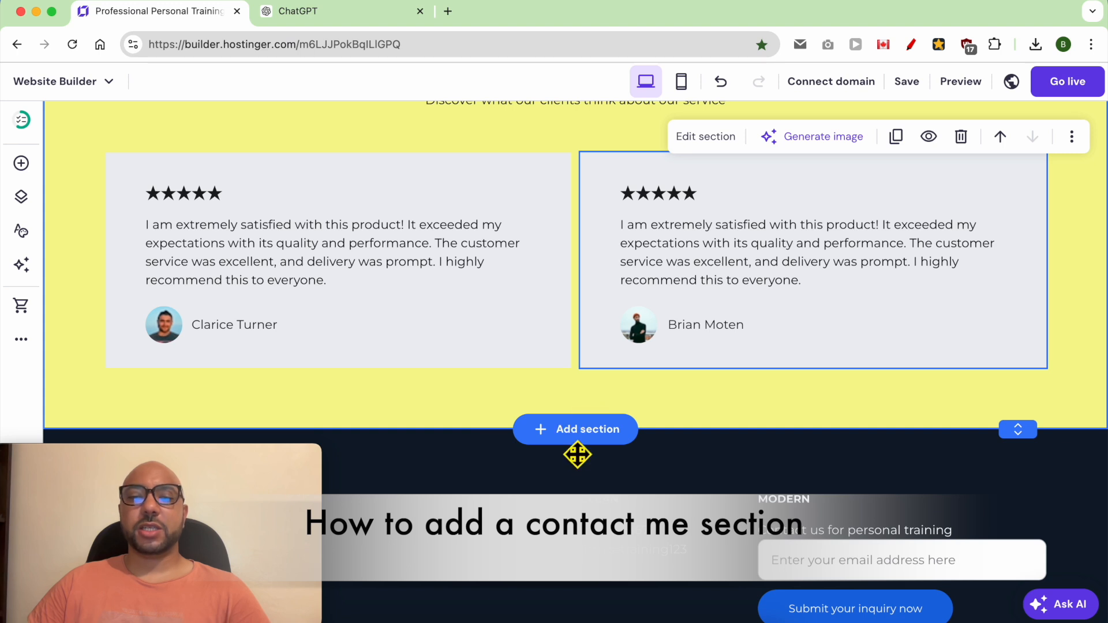
click(582, 433)
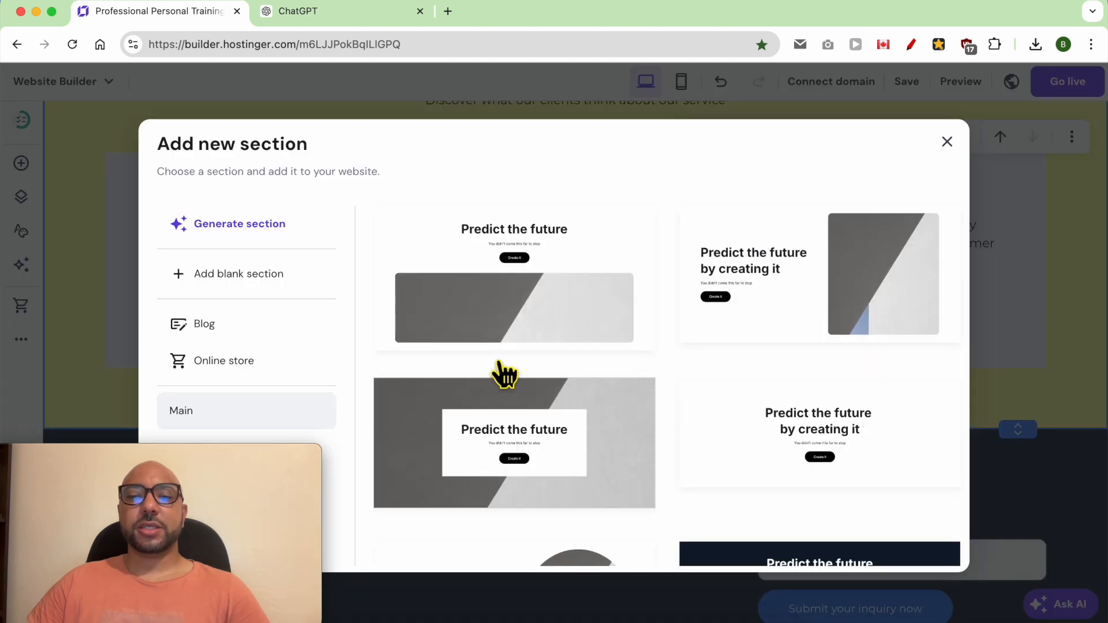
drag(222, 473, 1014, 465)
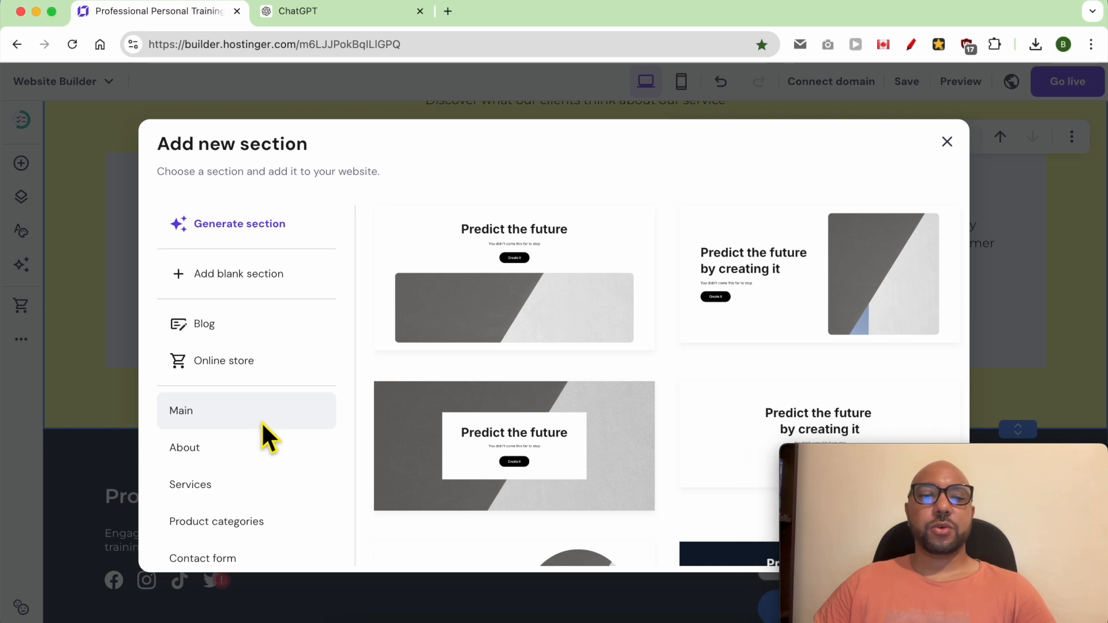
scroll(261, 447, down, 3)
click(250, 442)
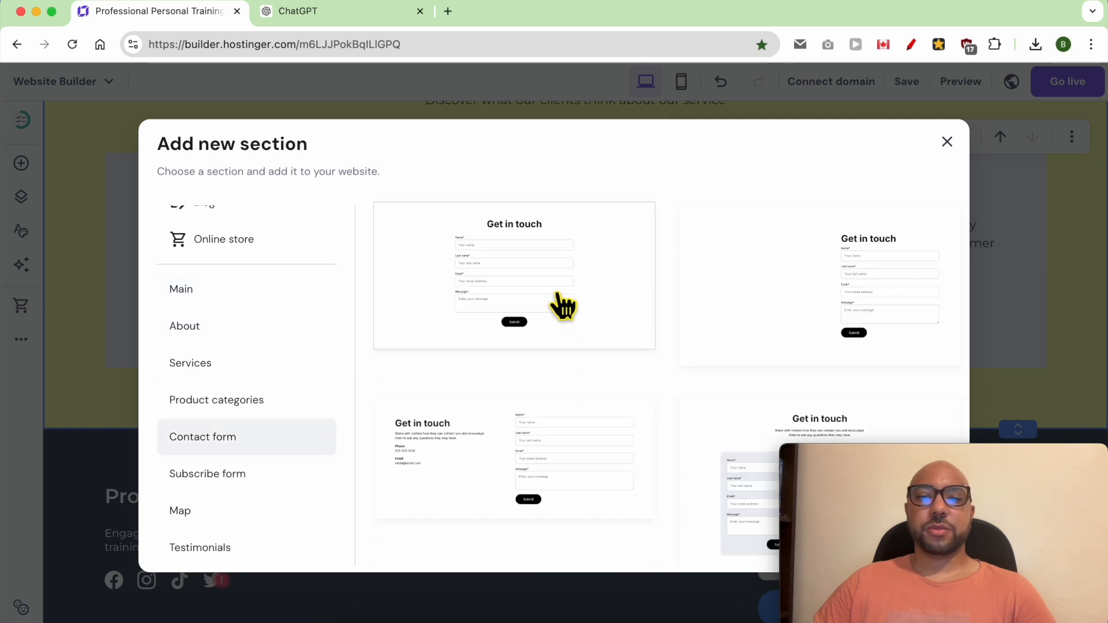
scroll(615, 456, down, 4)
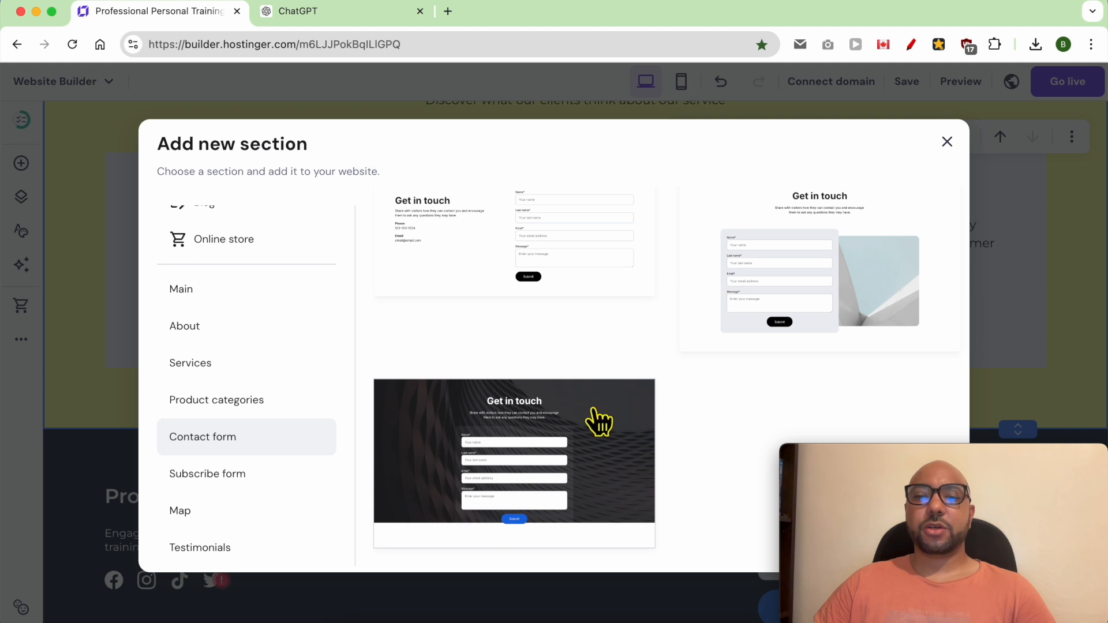
click(541, 415)
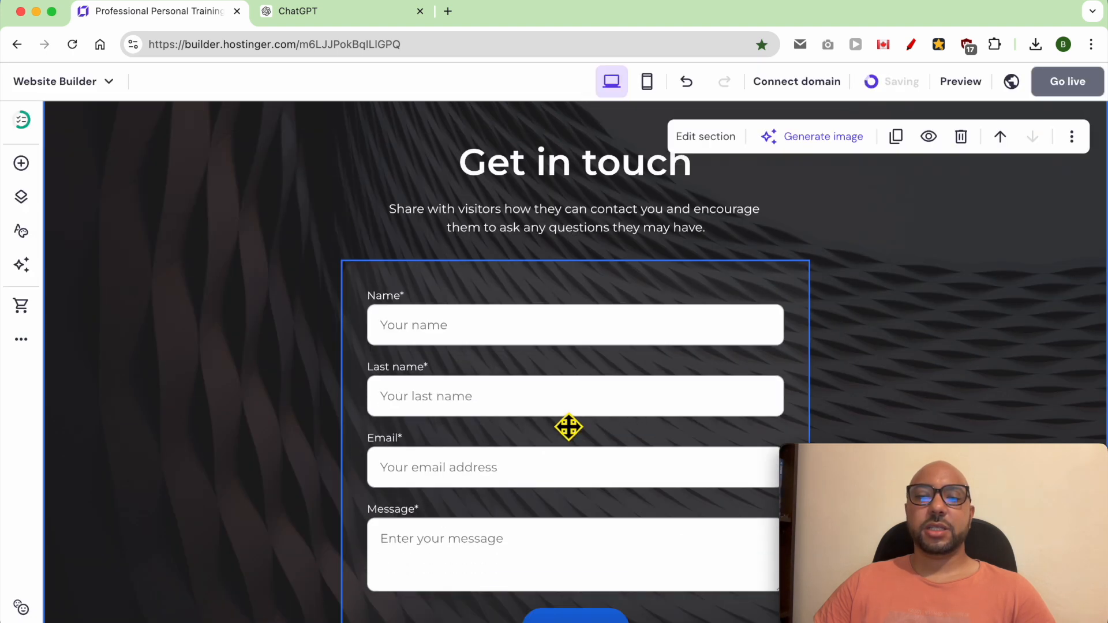
Step: Replace the contact section's background with the free "training" photo of two men leaning on a boxing glove, and lower its overlay opacity
scroll(272, 306, up, 3)
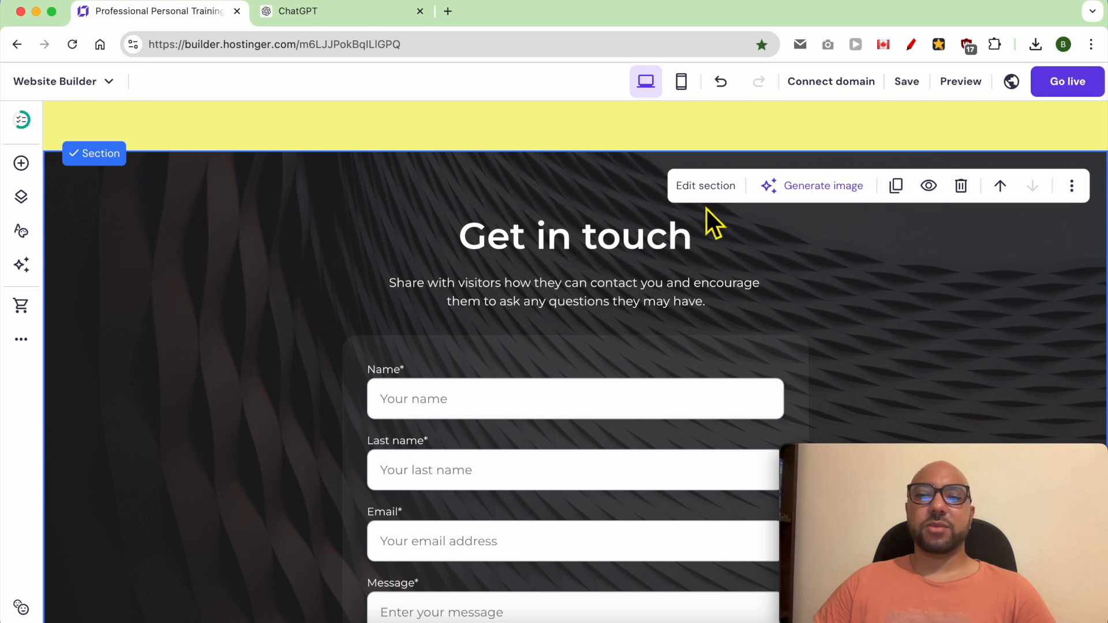
click(708, 188)
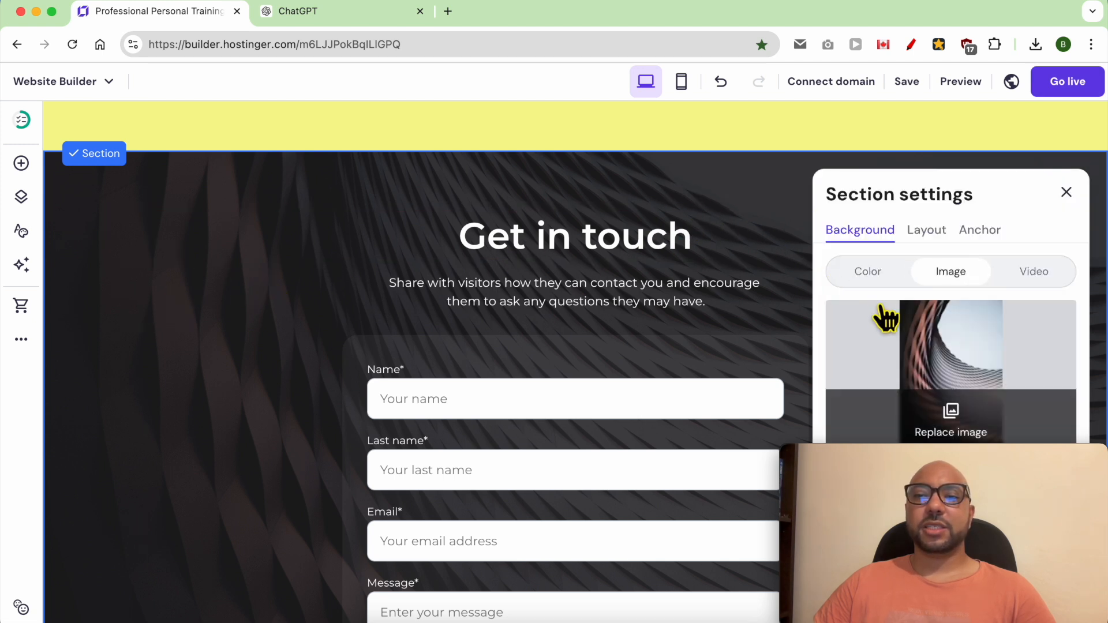
click(967, 427)
click(510, 166)
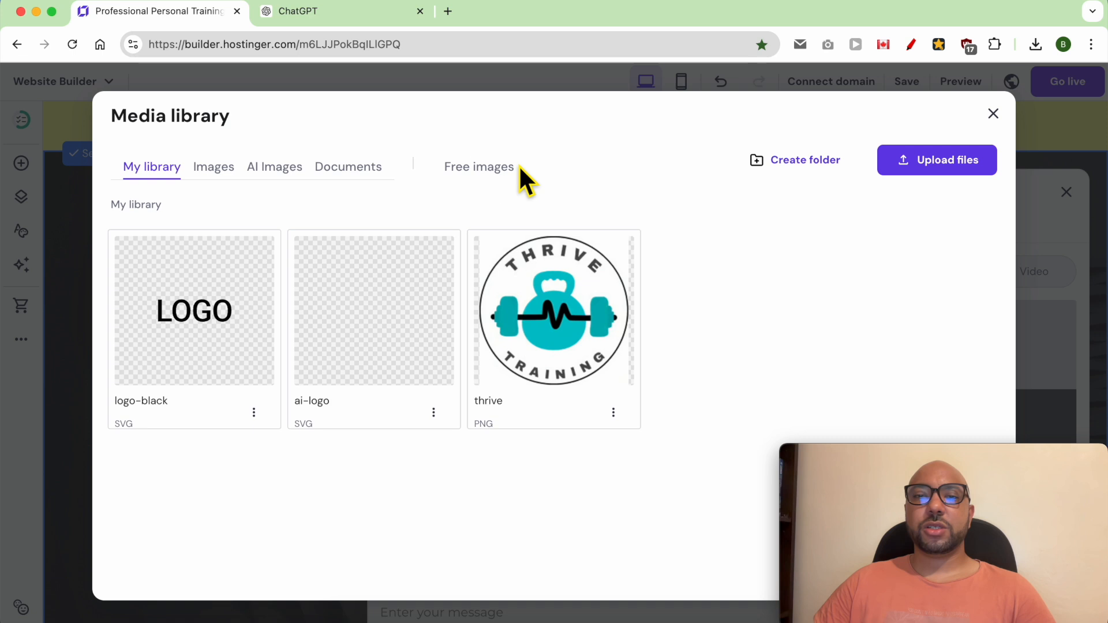
click(485, 231)
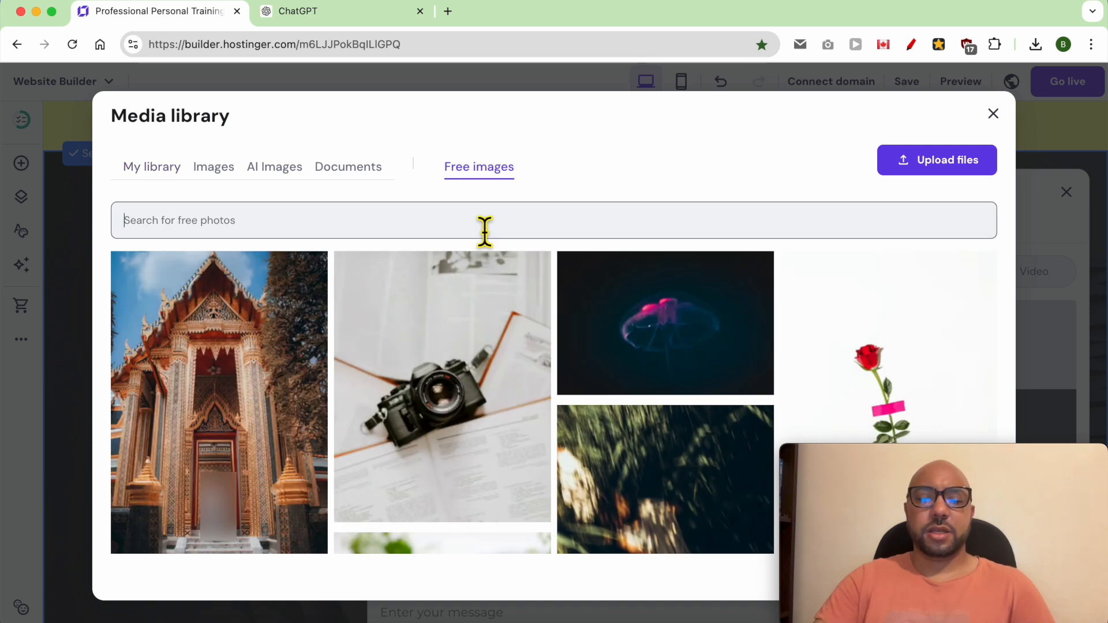
text(training)
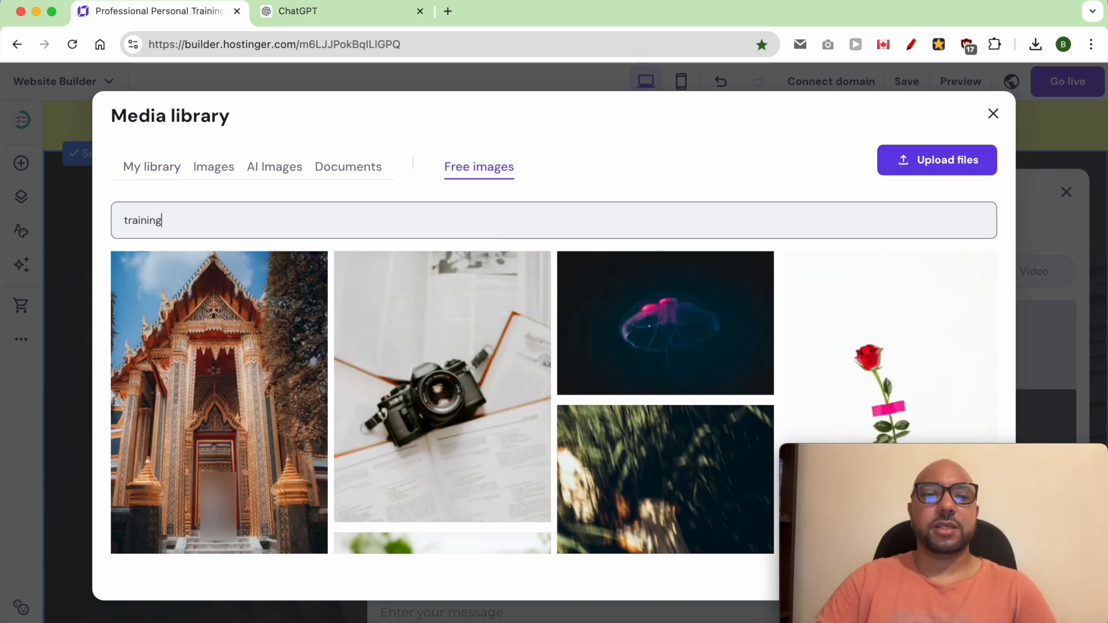
key(Return)
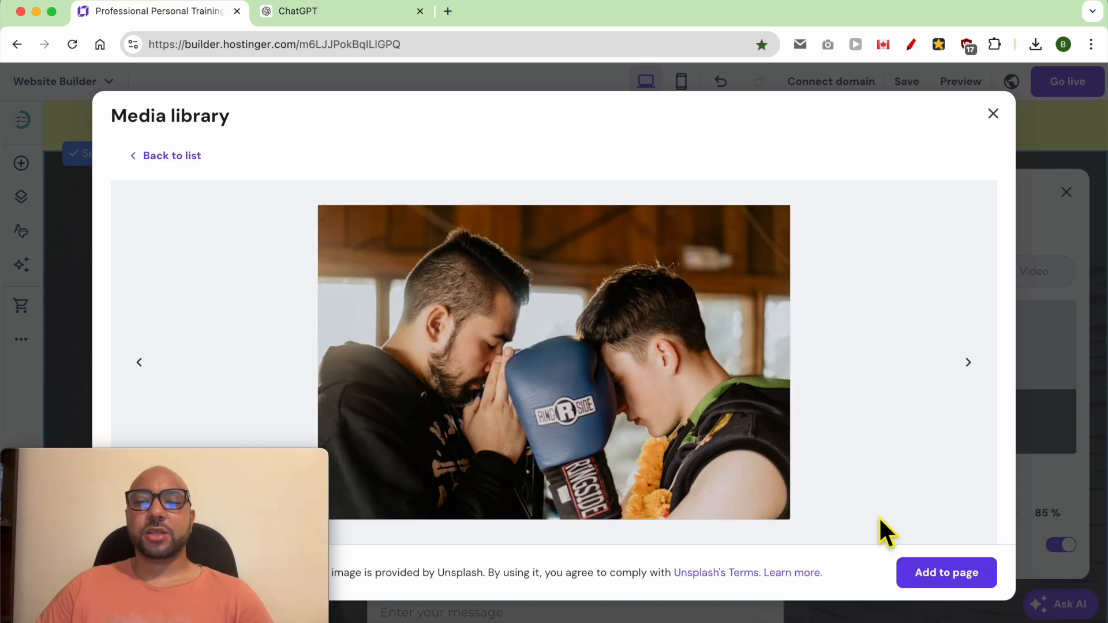
click(958, 599)
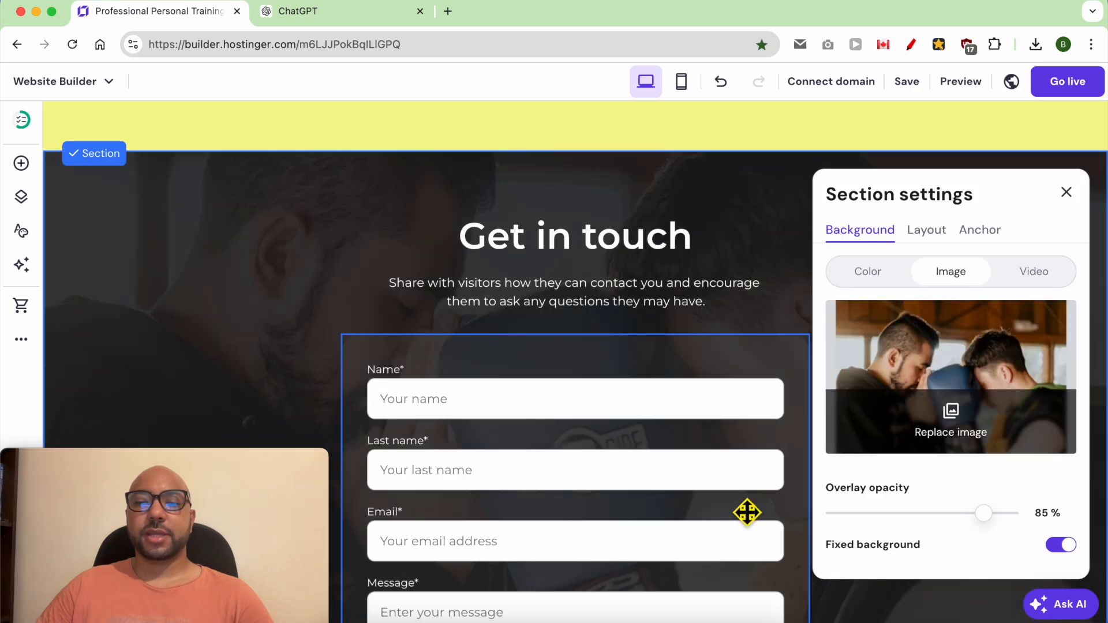
drag(988, 521, 917, 527)
Step: Retitle the contact section's heading "CONTACT ME"
click(576, 254)
triple_click(577, 255)
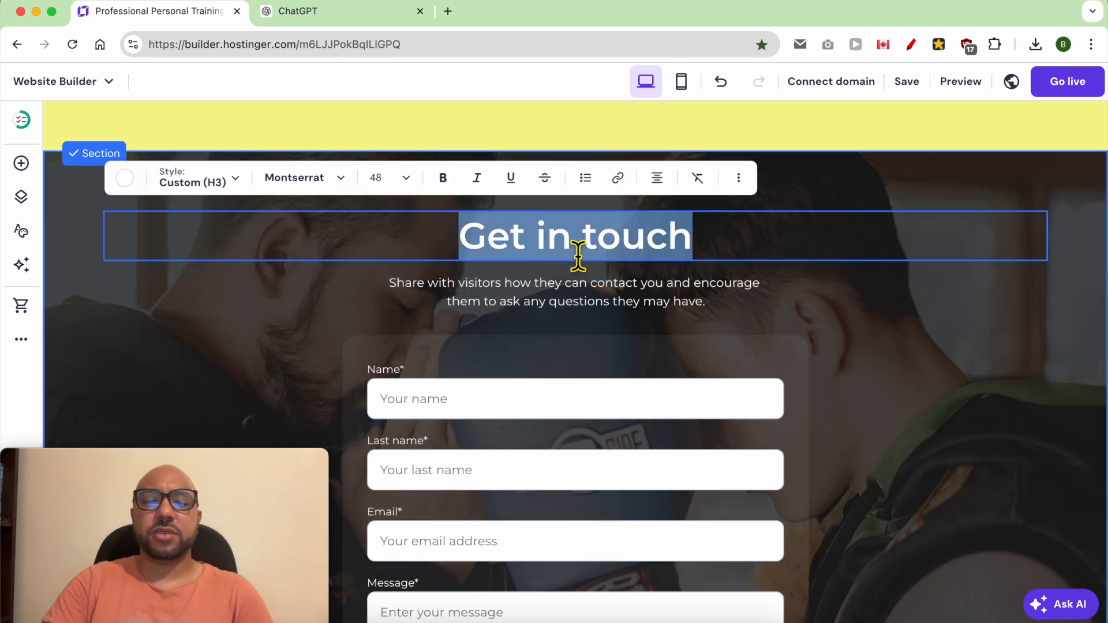
text(CONTACT ME)
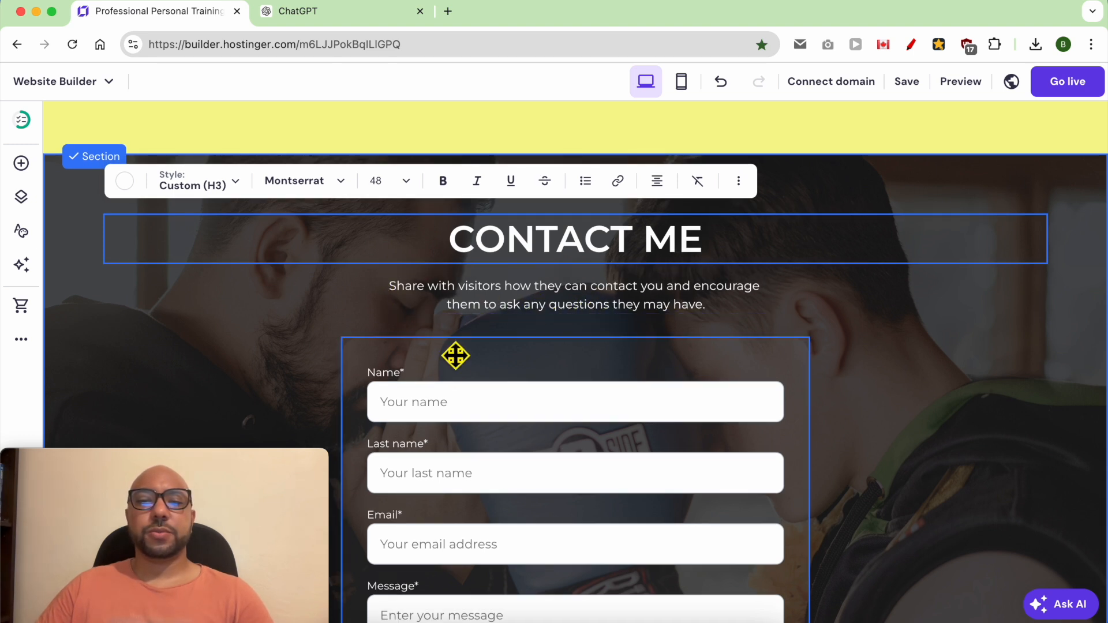
Step: Rename the contact section's form "Contact me form" and save the name
scroll(601, 304, down, 4)
click(435, 244)
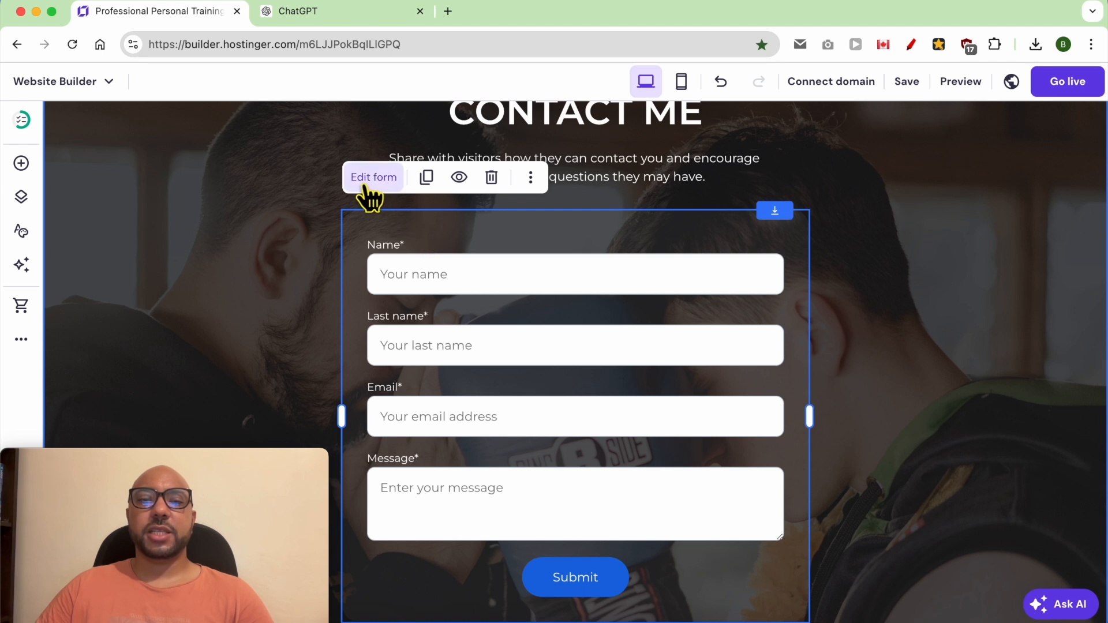
click(375, 177)
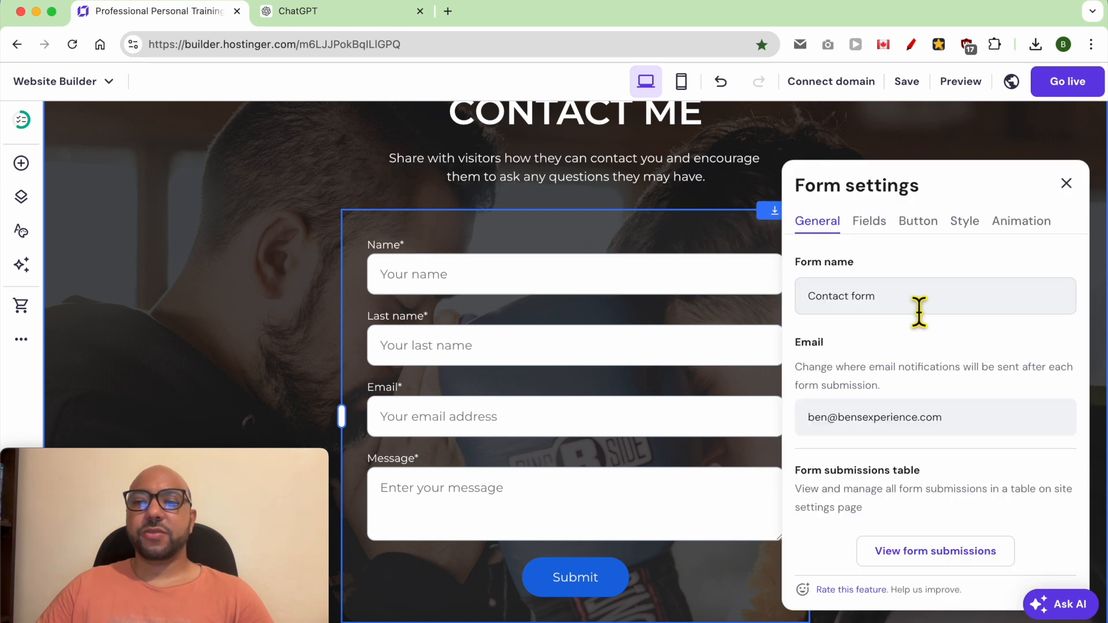
triple_click(921, 312)
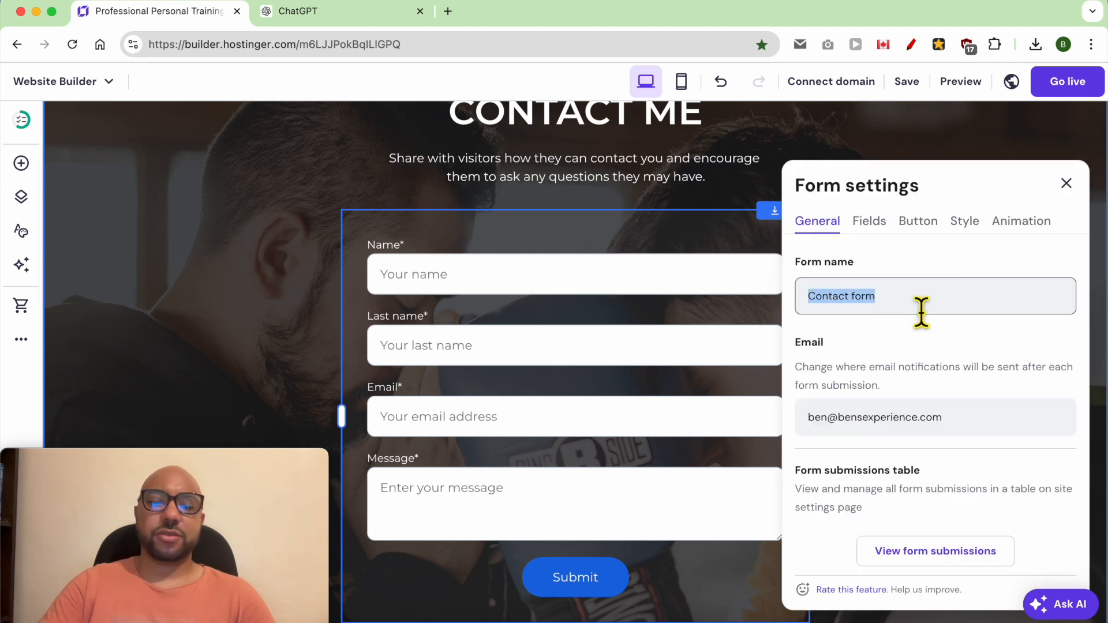
text(C)
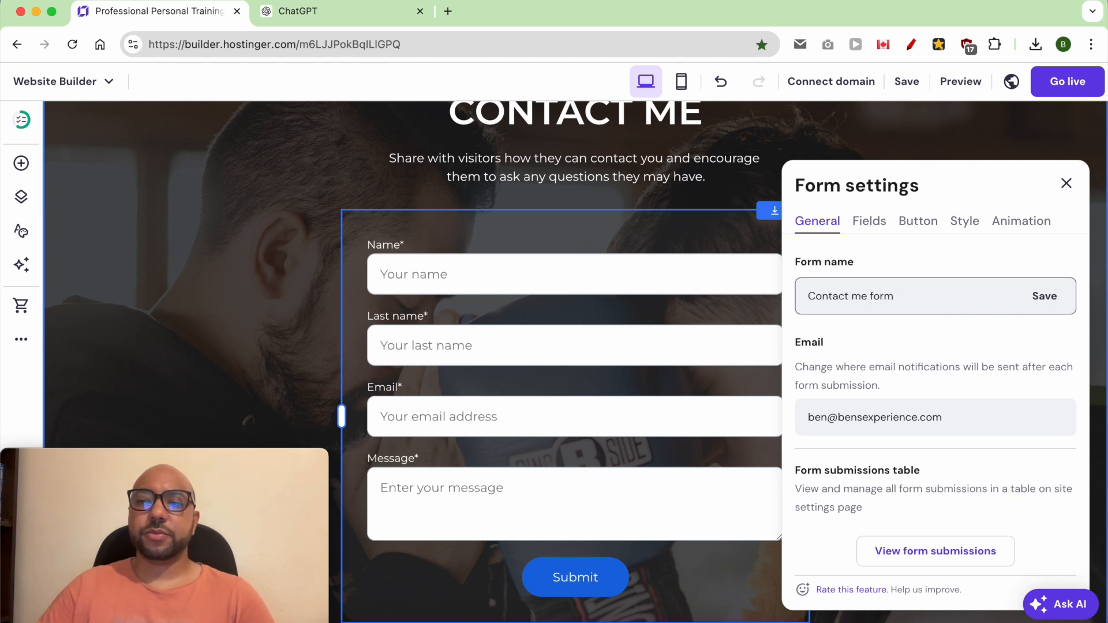
click(1046, 305)
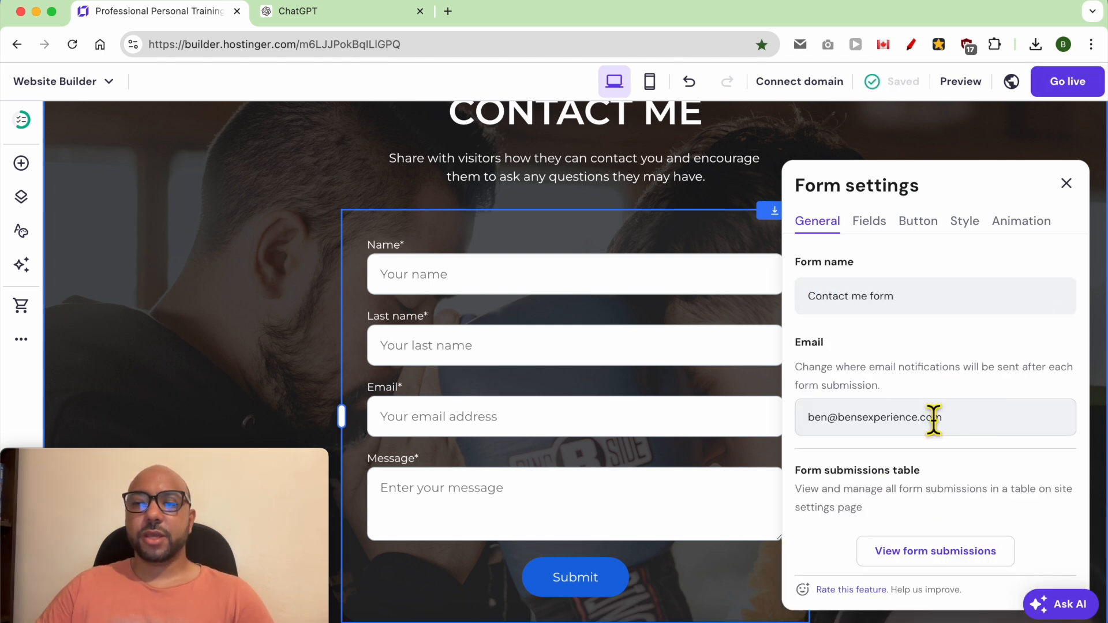
Step: Review the form's notification email setting and the option for viewing its submissions
triple_click(912, 428)
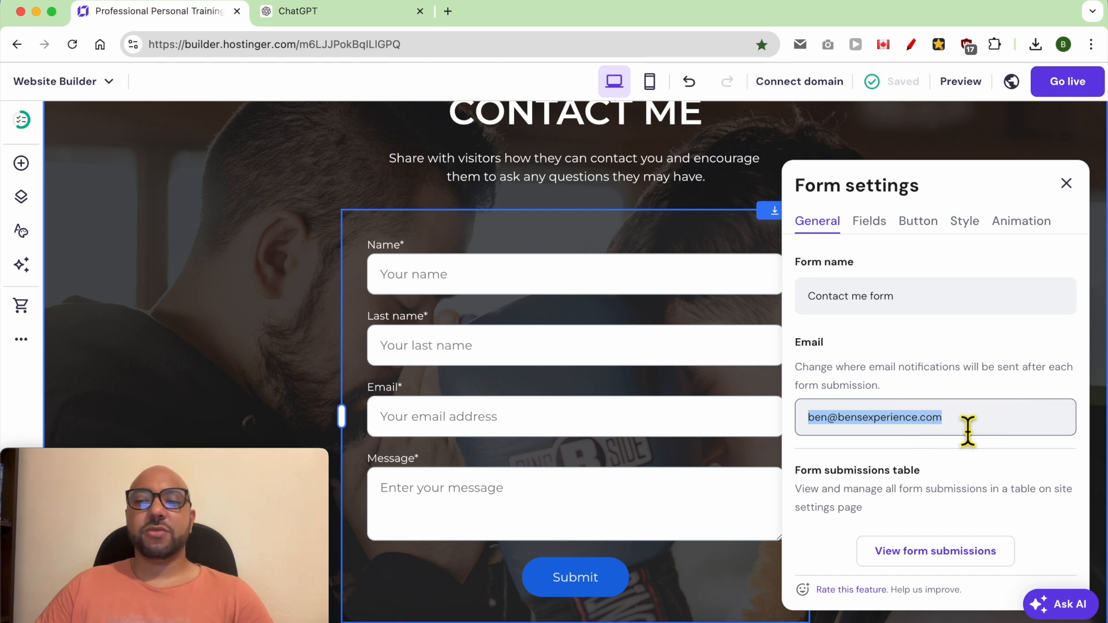
scroll(965, 448, down, 2)
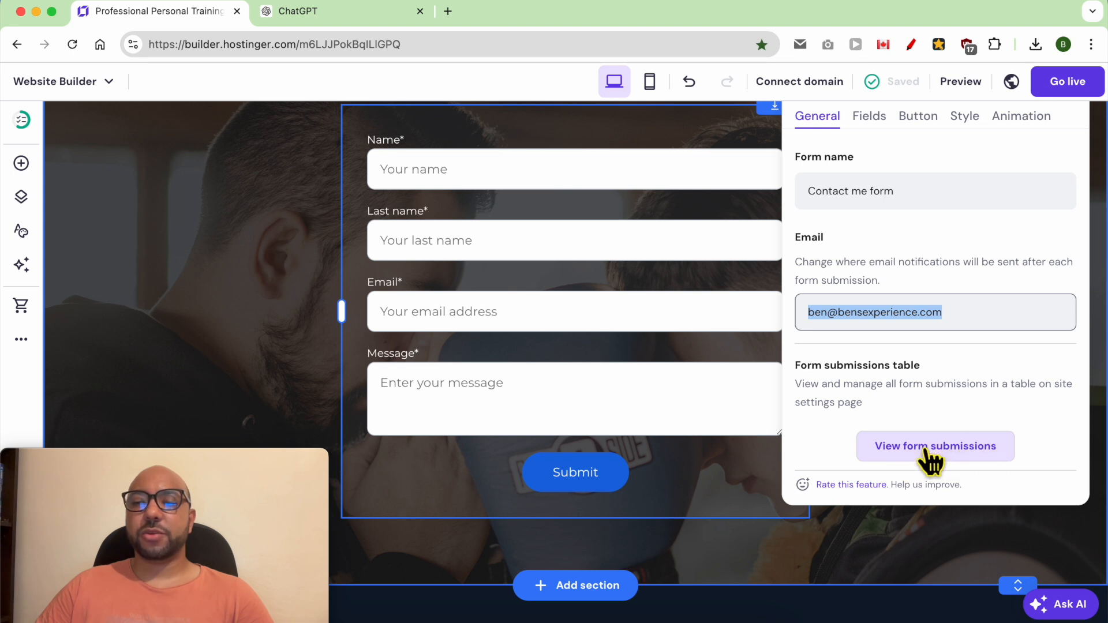
scroll(928, 456, up, 1)
scroll(928, 459, up, 1)
Step: Examine the form's Name field settings: label, placeholder text, field type, required option and removal option
click(869, 157)
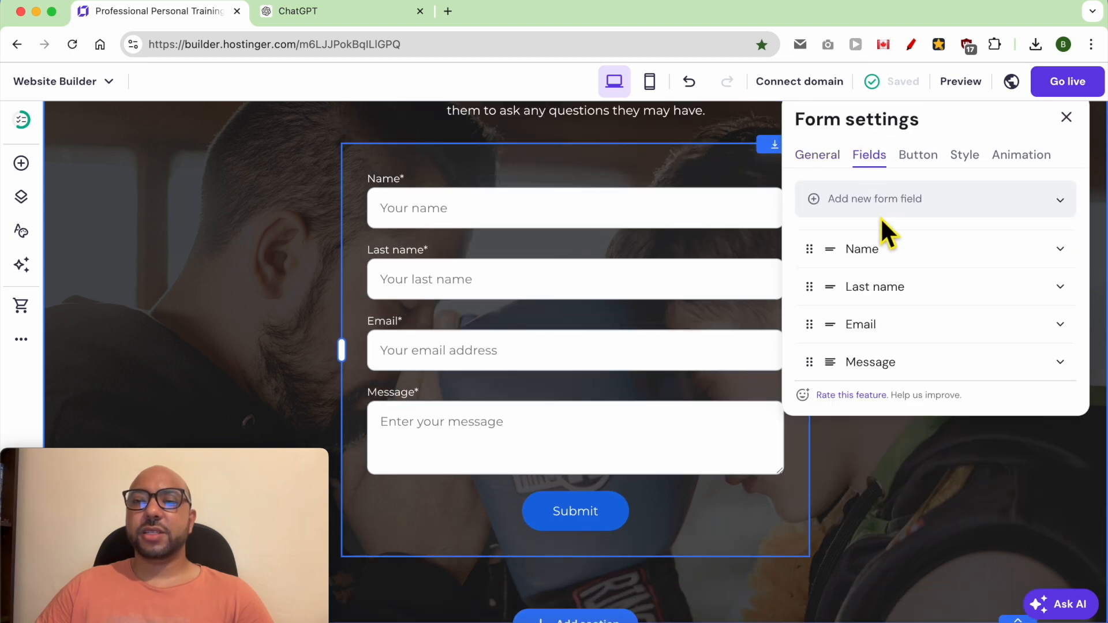
click(894, 252)
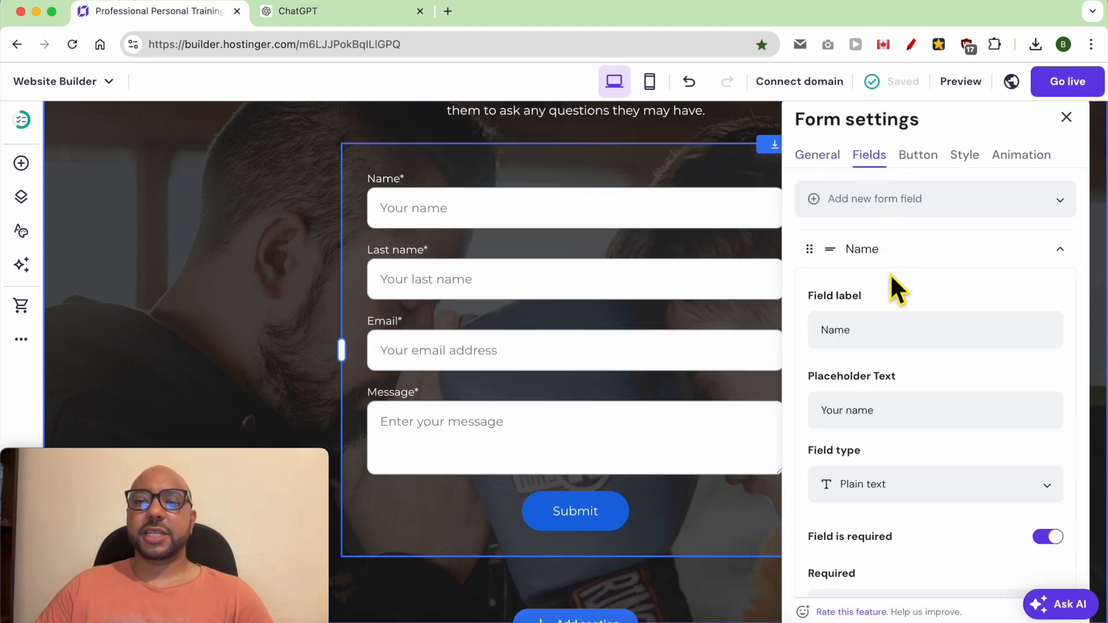
click(889, 339)
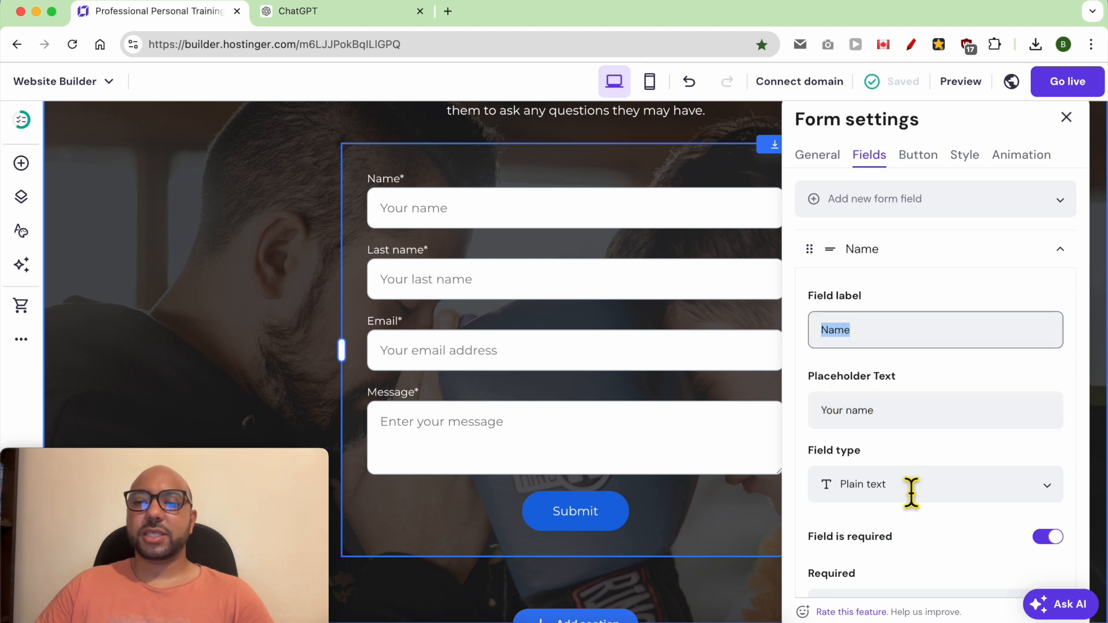
scroll(917, 491, down, 1)
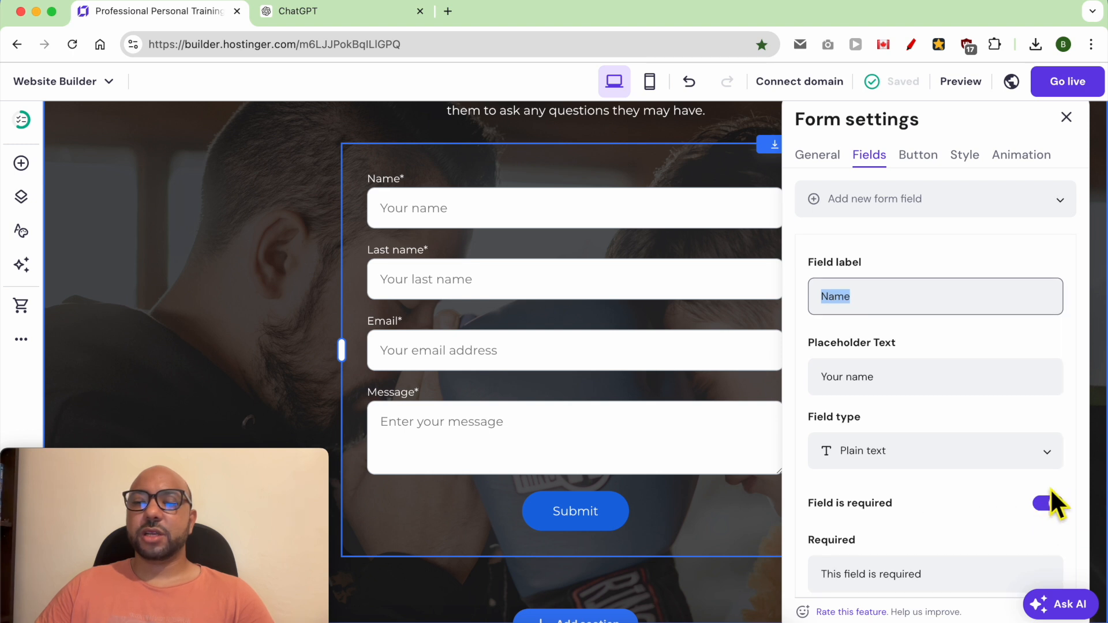
scroll(932, 505, down, 2)
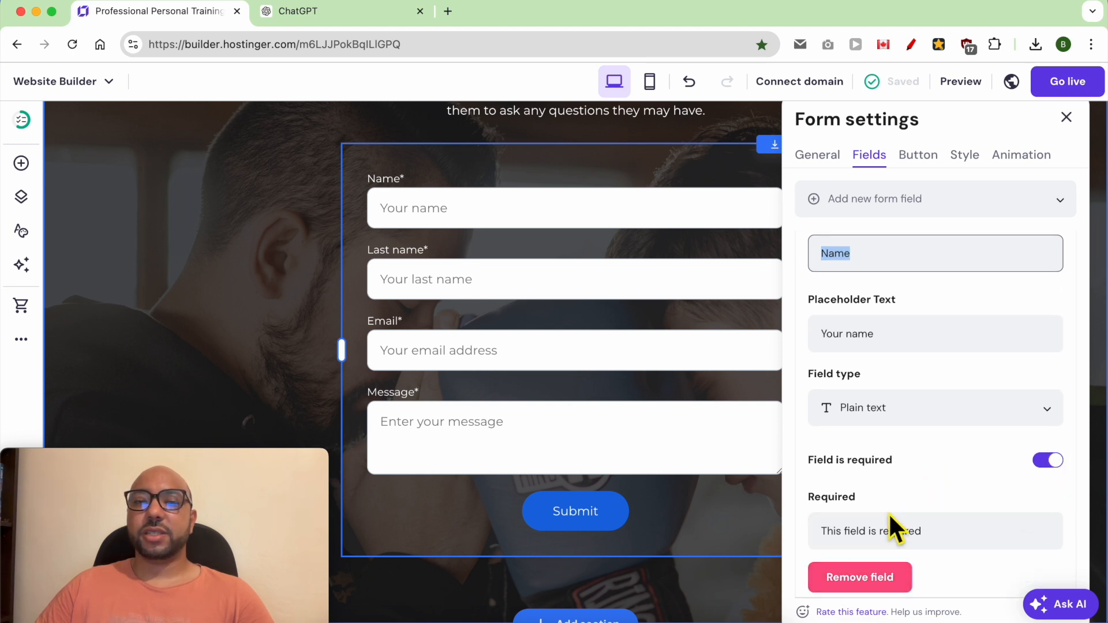
scroll(889, 508, up, 2)
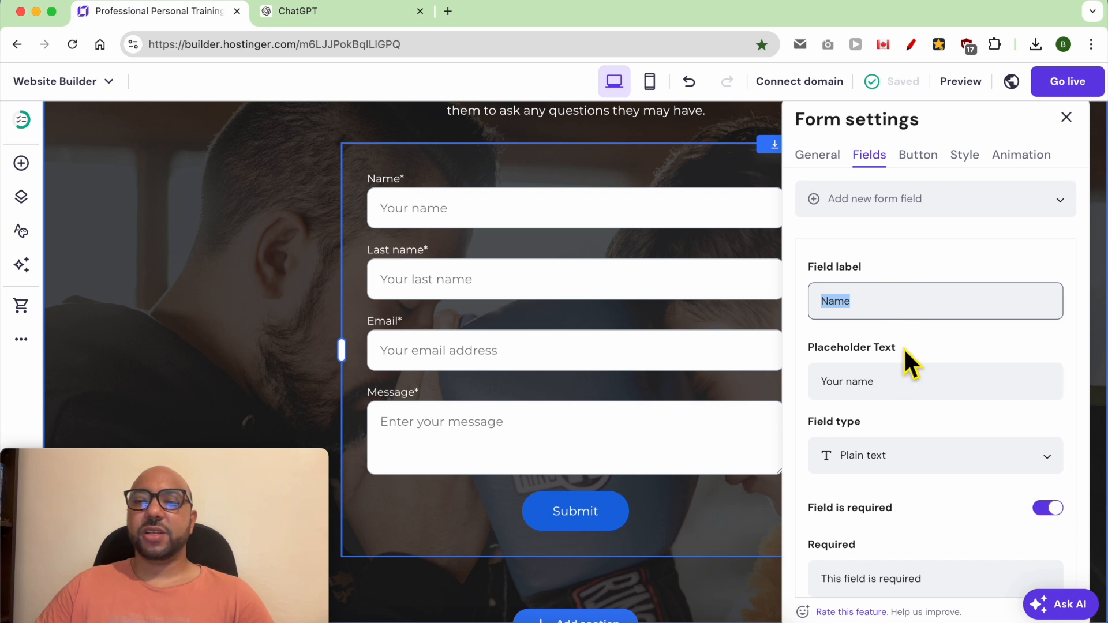
click(1021, 265)
scroll(1010, 260, up, 1)
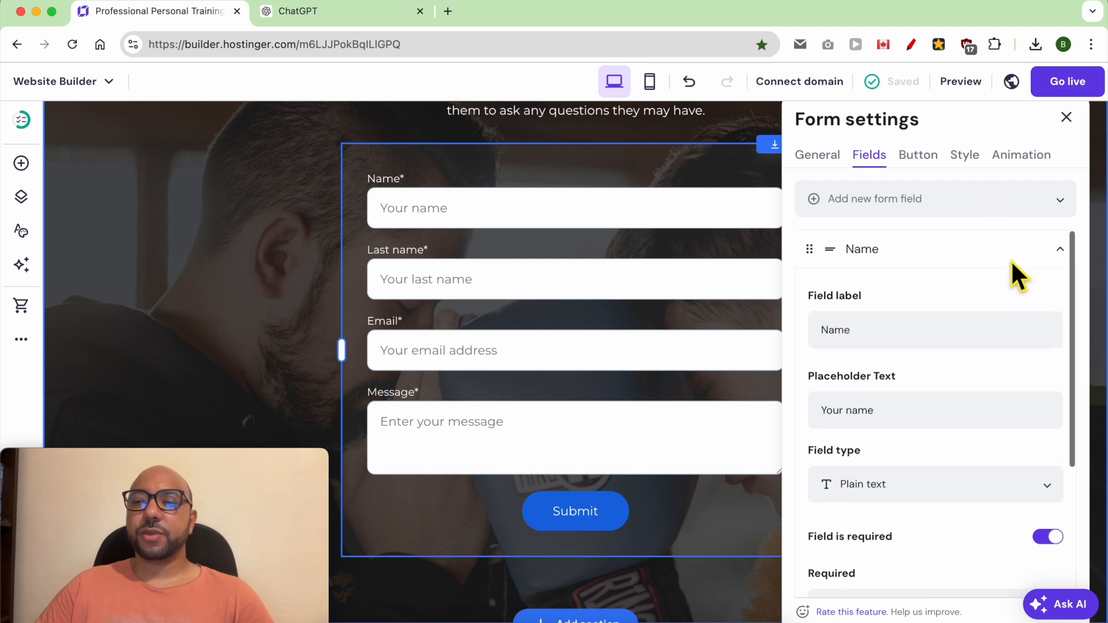
click(1036, 256)
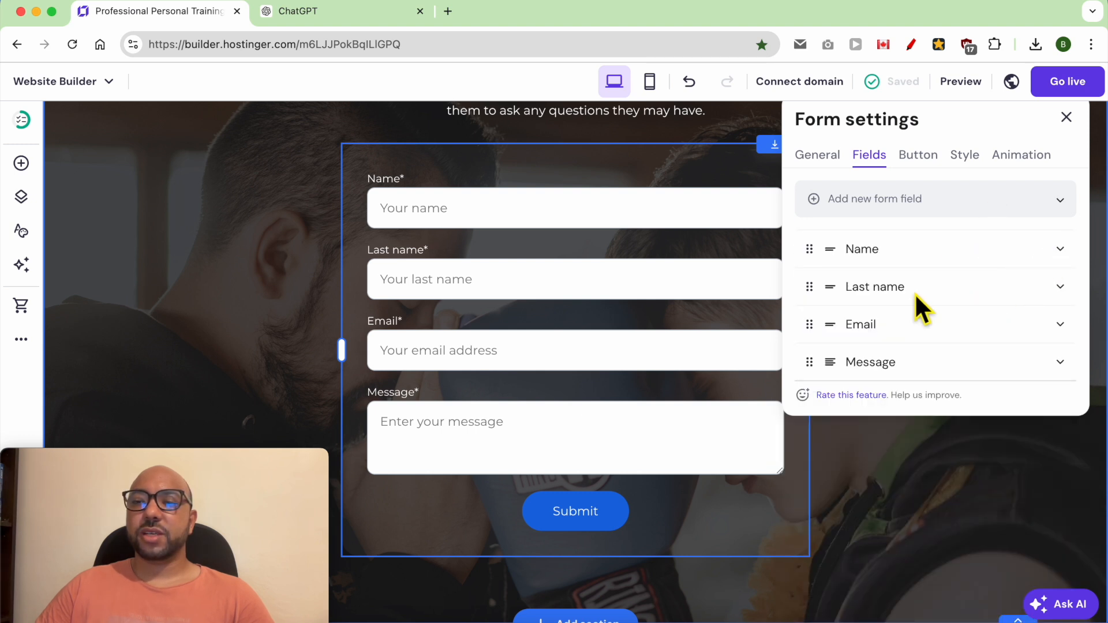
Step: Remove the "Last name" field from the contact form
click(893, 289)
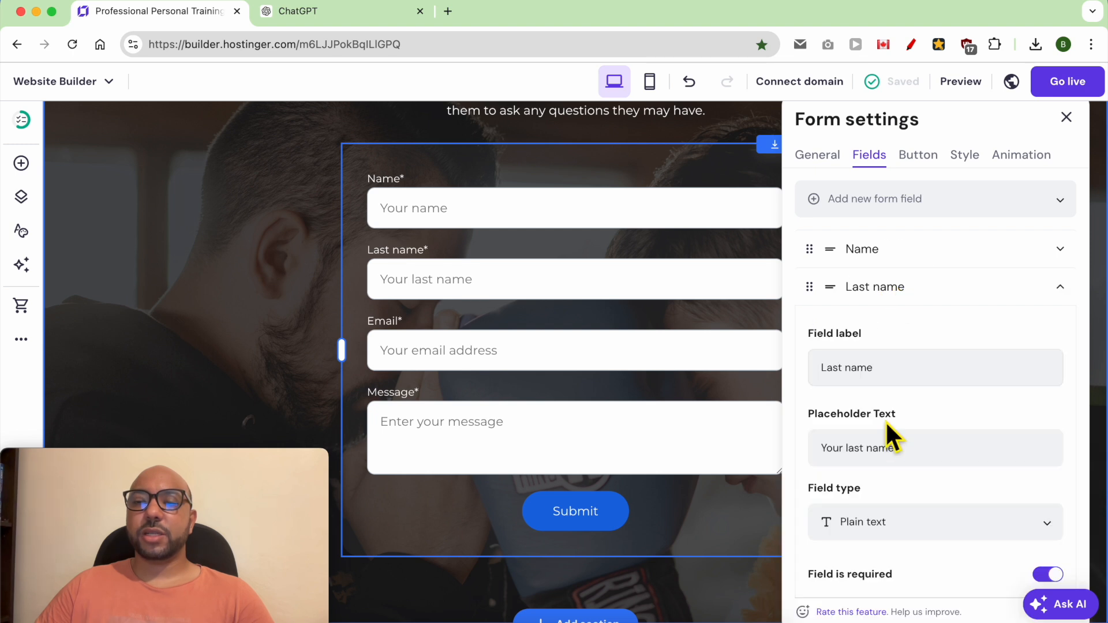
scroll(898, 461, down, 3)
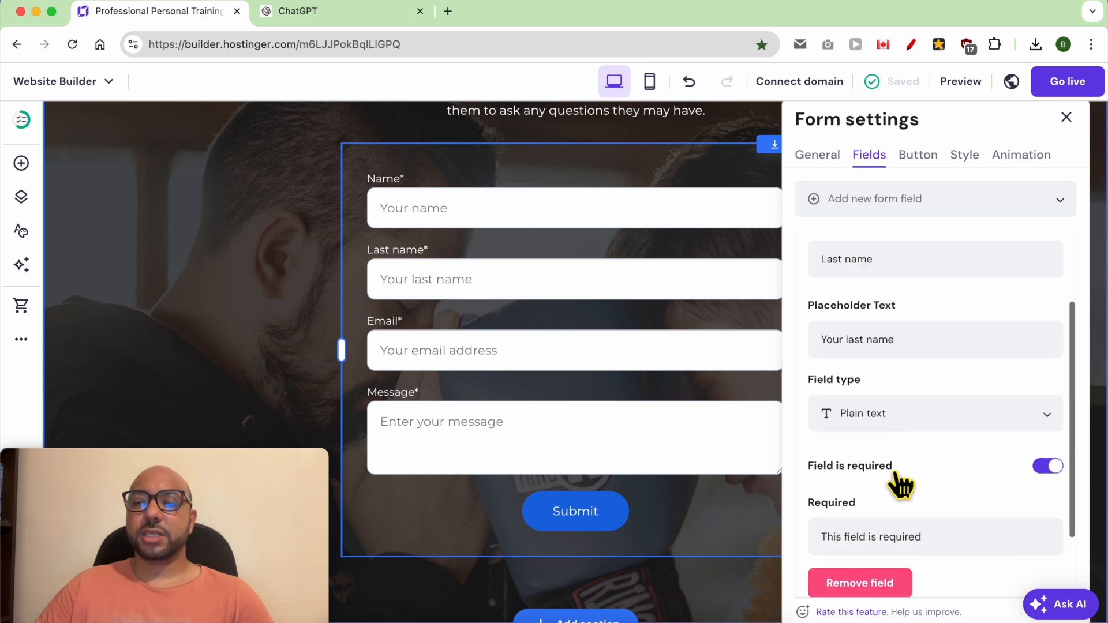
click(869, 586)
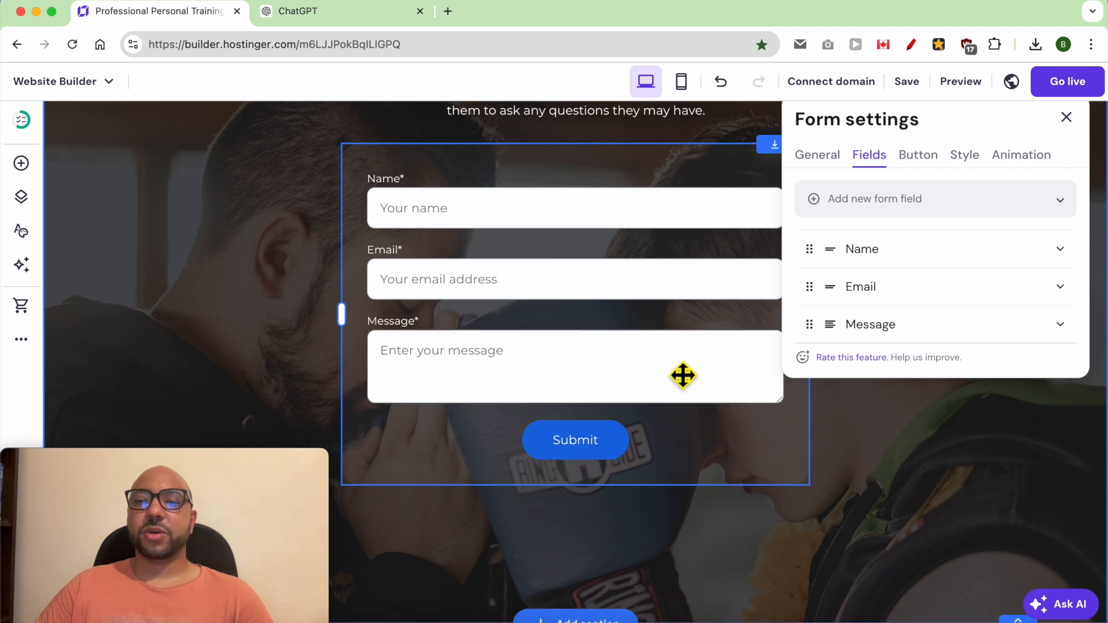
Step: Set the contact form's button text to "SEND" and its after-submission message to "Thank you!"
click(918, 156)
click(874, 245)
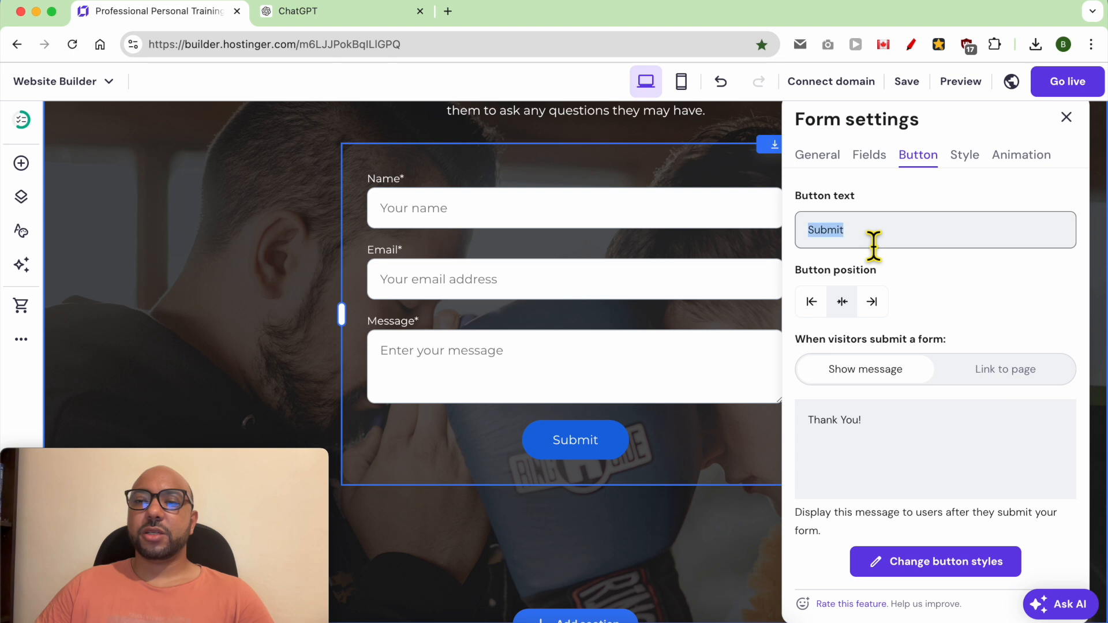
key(BackSpace)
text(SEND)
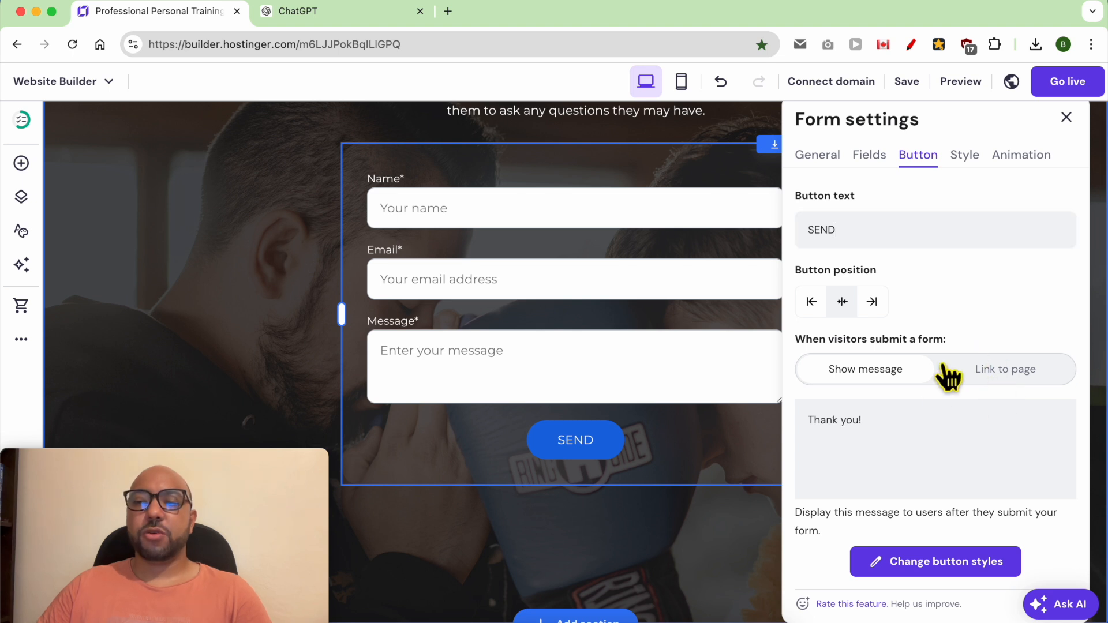
Step: Replace the contact form's after-submission message with "I will reply at you ASAP."
triple_click(893, 434)
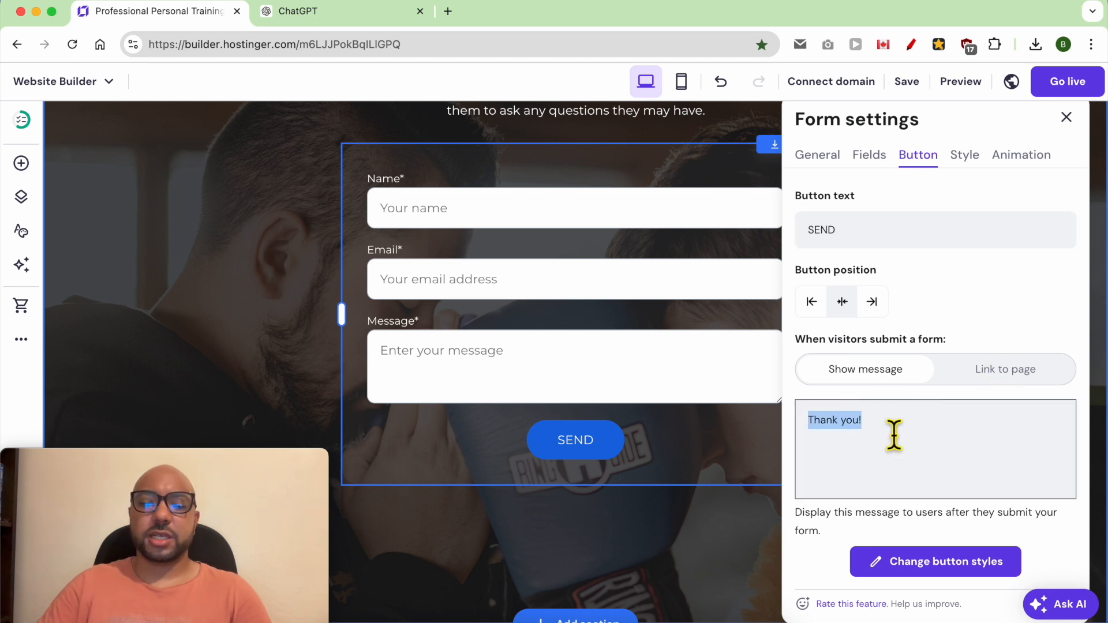
key(BackSpace)
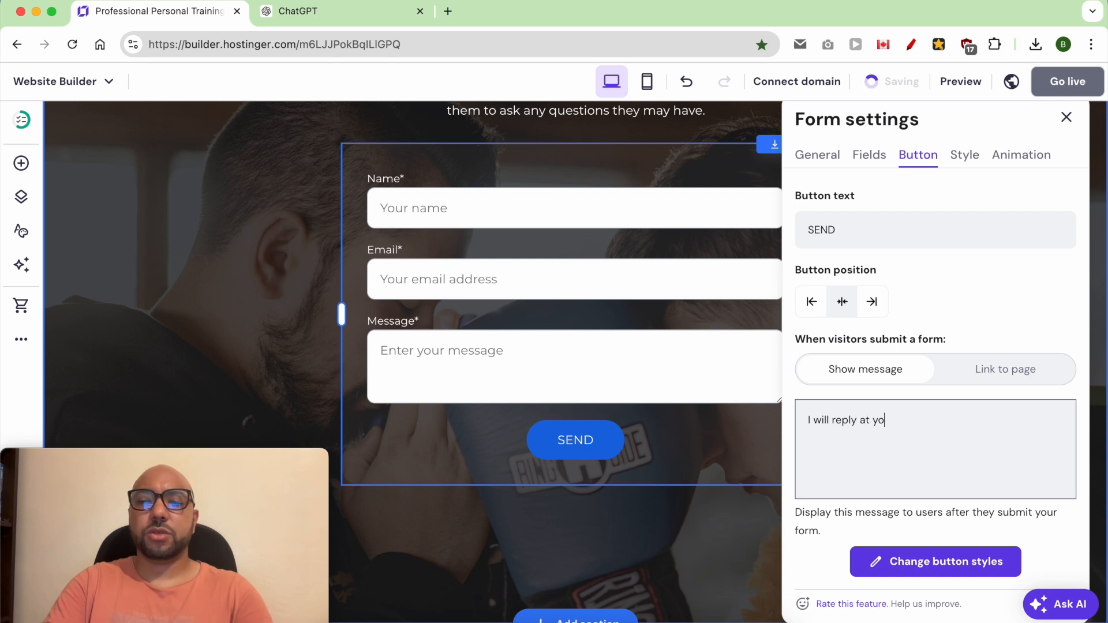
text(I will reply at you ASAP.)
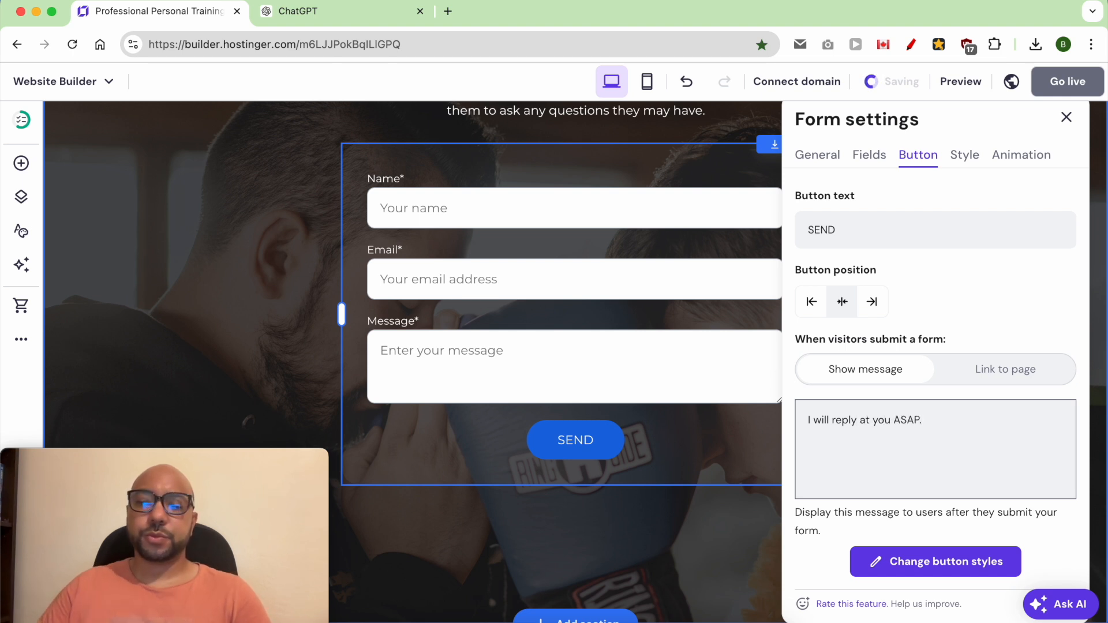
Step: Set the contact form's submit button fill to the amber website color
click(938, 562)
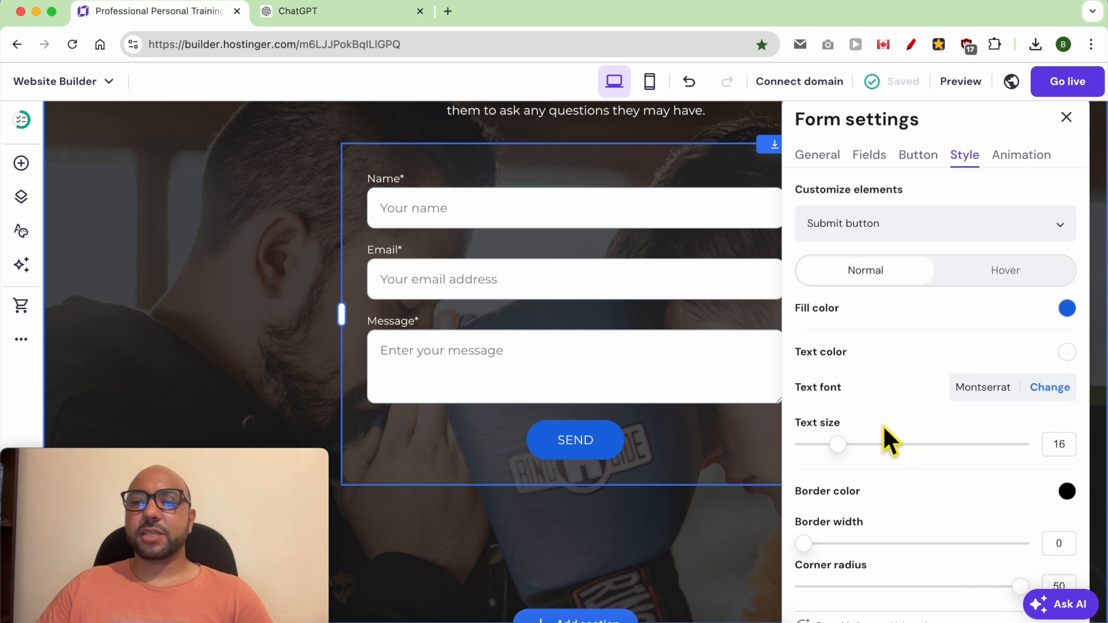
click(1066, 310)
click(959, 343)
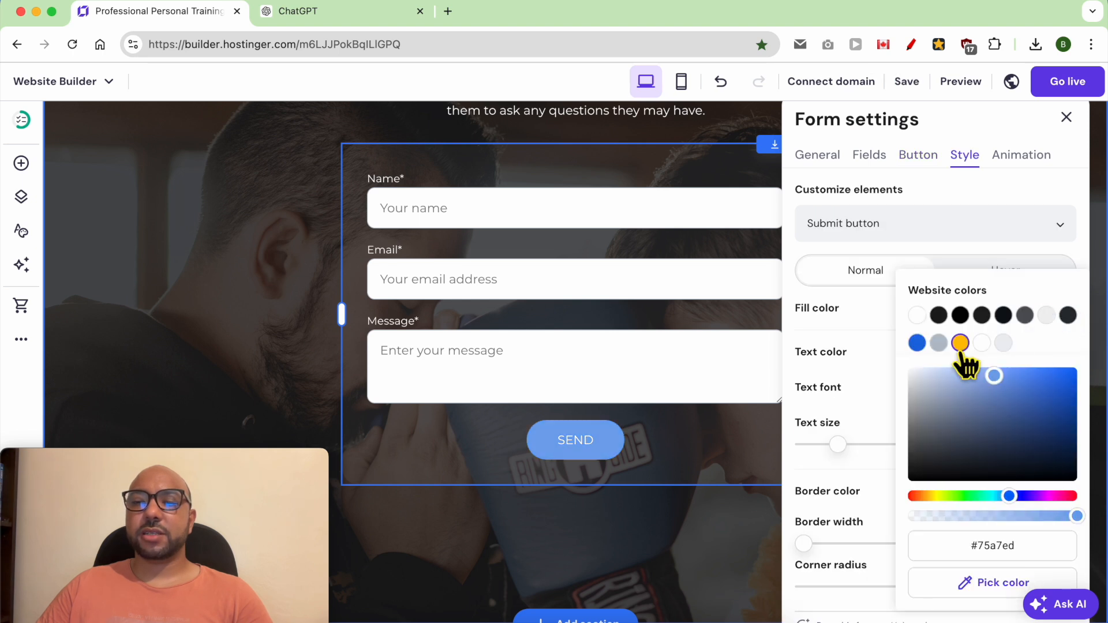
click(880, 397)
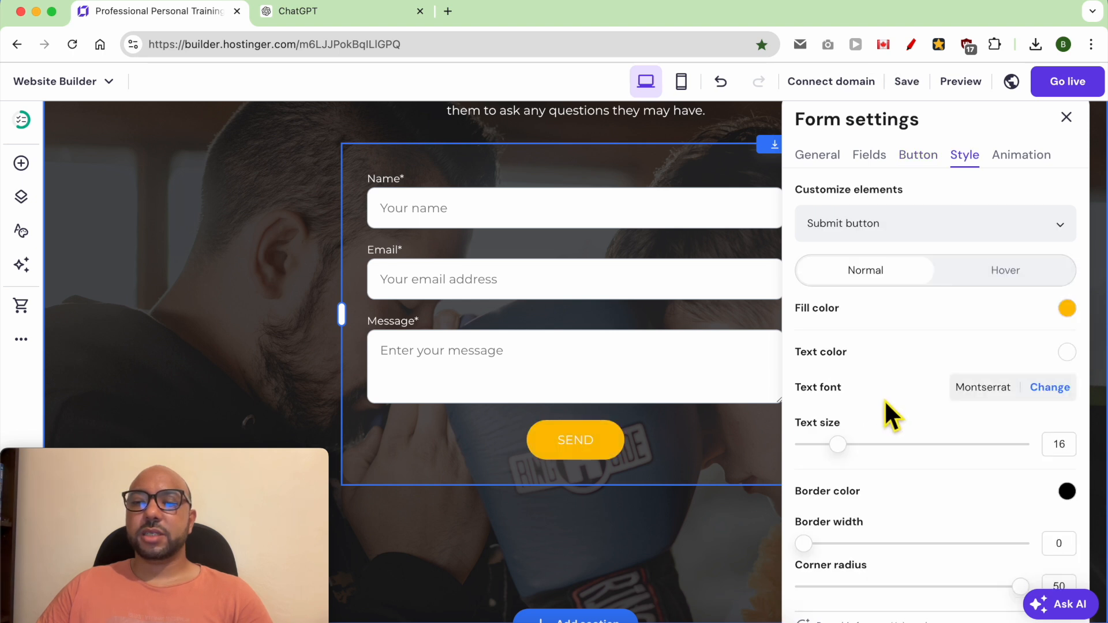
Step: Set the submit button's text size to 25 and its text color to black
drag(855, 456, 905, 452)
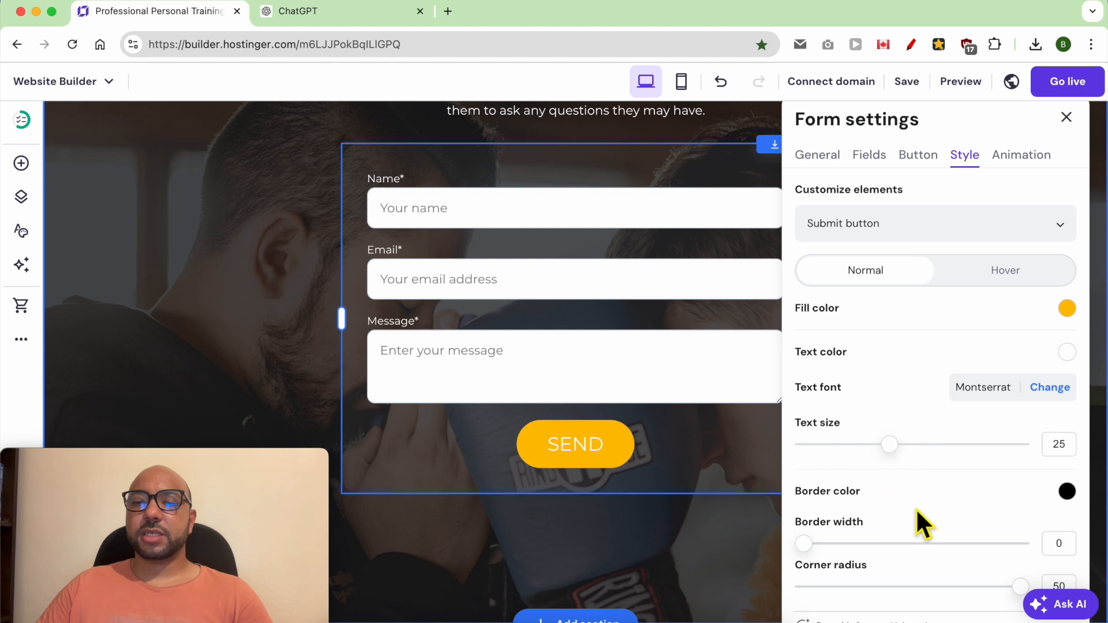
click(1067, 353)
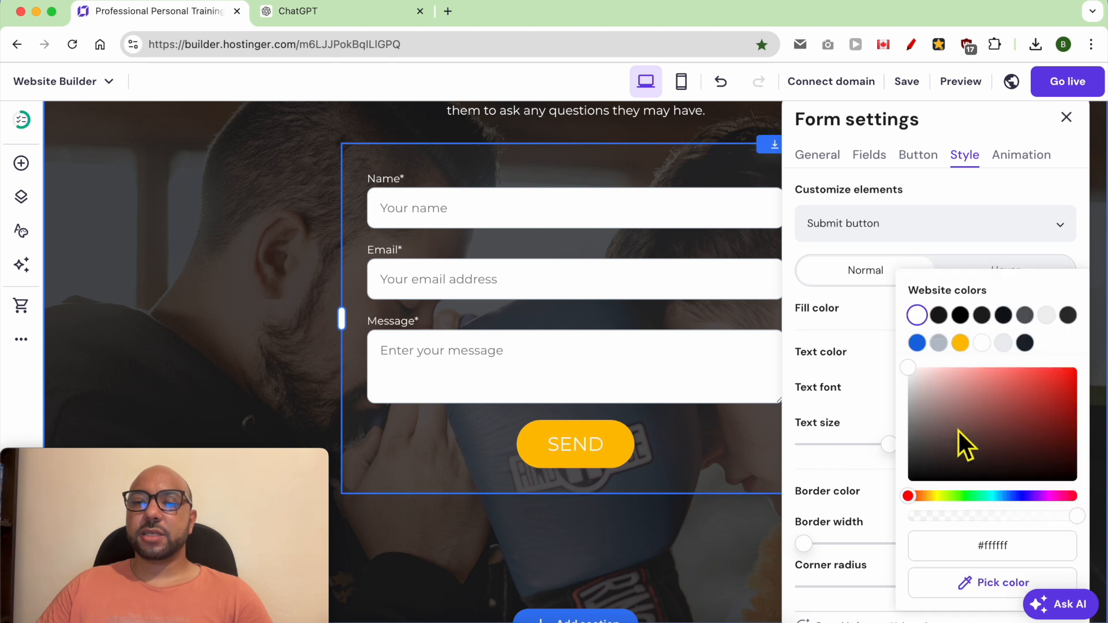
drag(947, 445, 875, 508)
scroll(859, 403, down, 5)
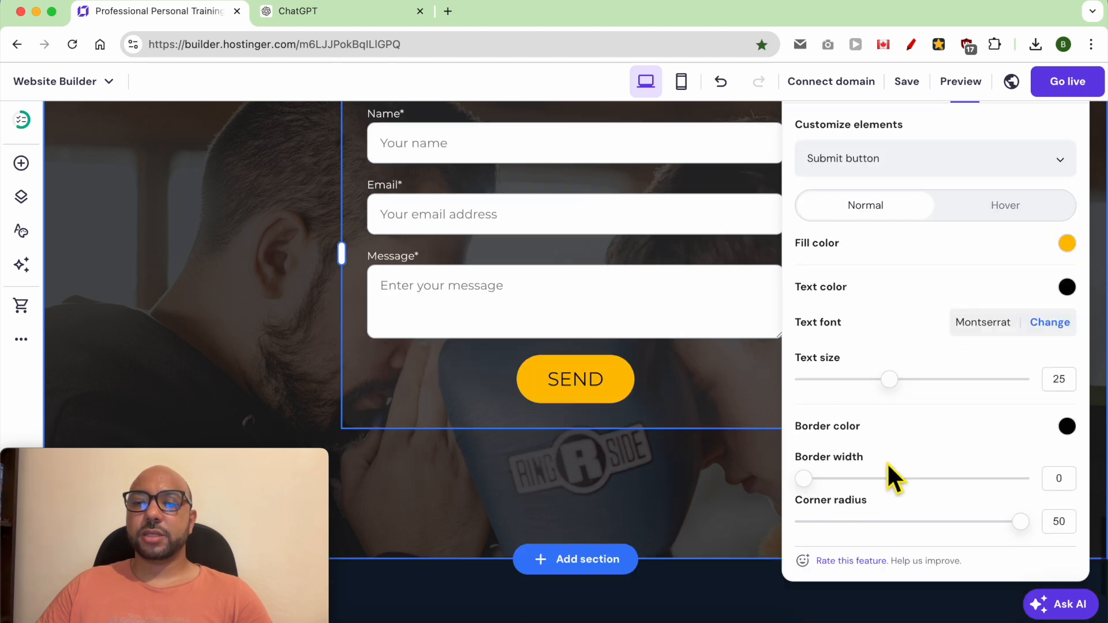
scroll(967, 438, up, 5)
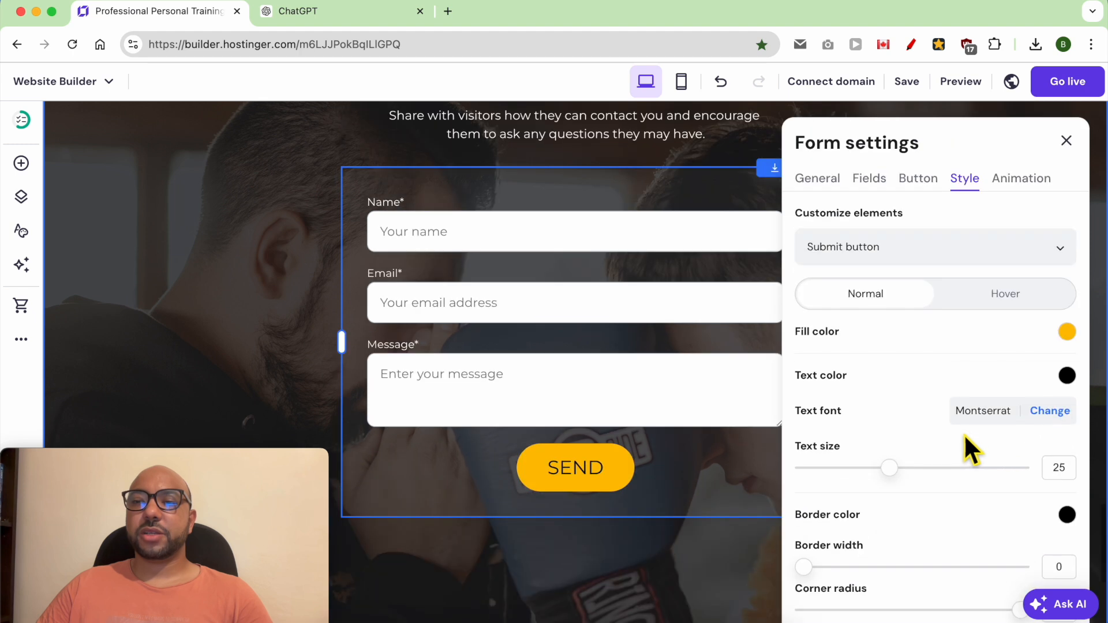
Step: Look through the form's other customizable elements, such as its form fields, and close the form settings
click(959, 247)
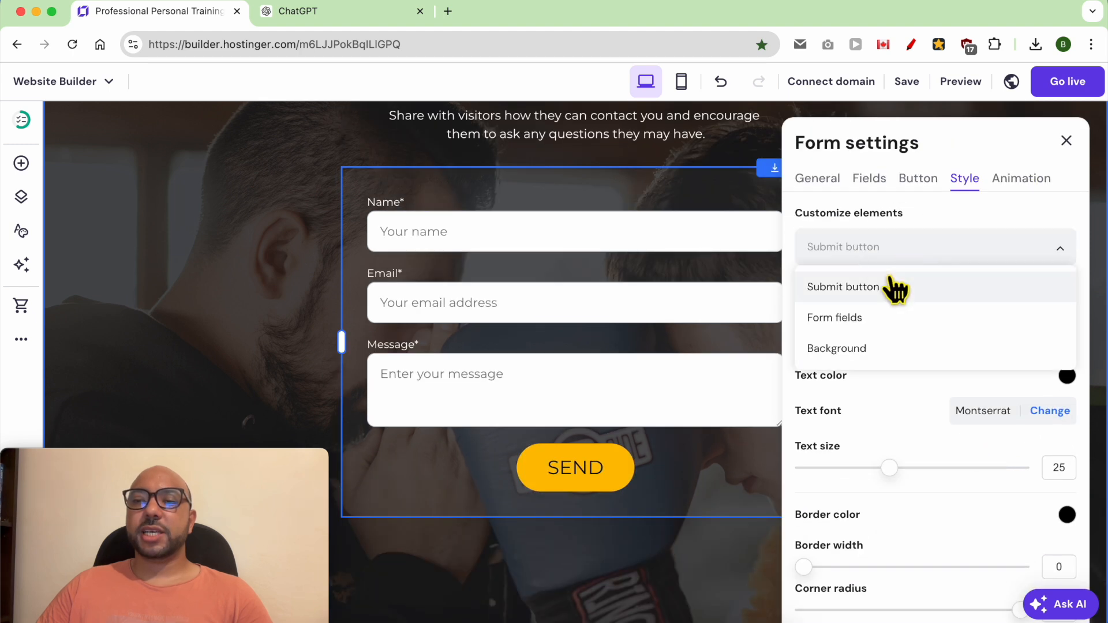
click(872, 330)
click(885, 249)
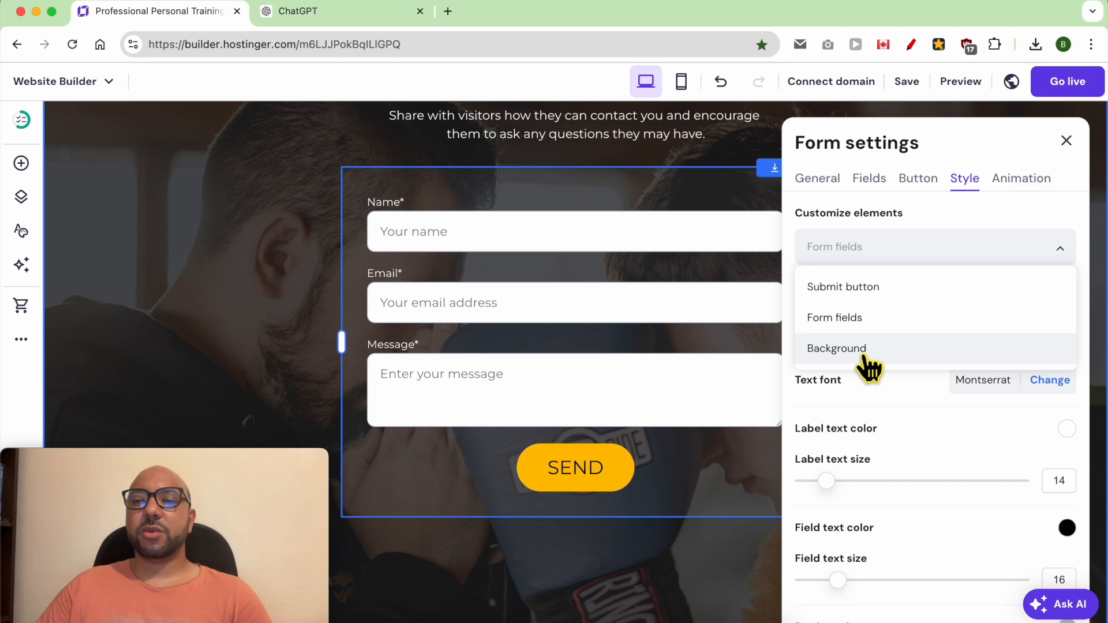
click(1065, 141)
click(1066, 141)
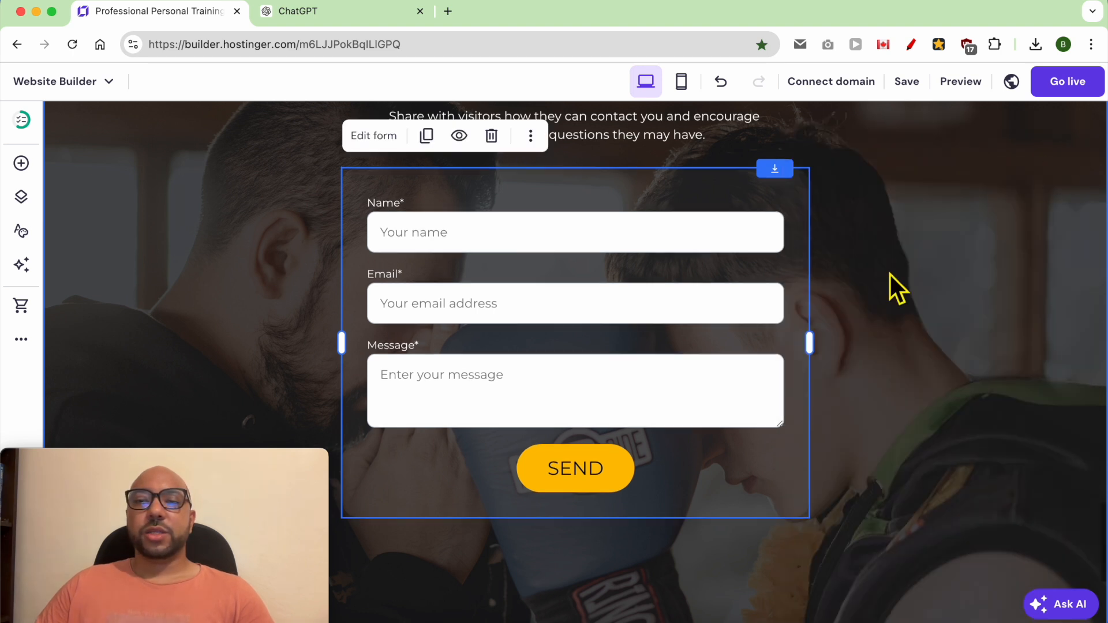
Step: Shorten the contact section by moving its lower edge up closer to the form
scroll(890, 275, up, 2)
click(946, 369)
scroll(907, 384, down, 4)
drag(1018, 529, 1017, 428)
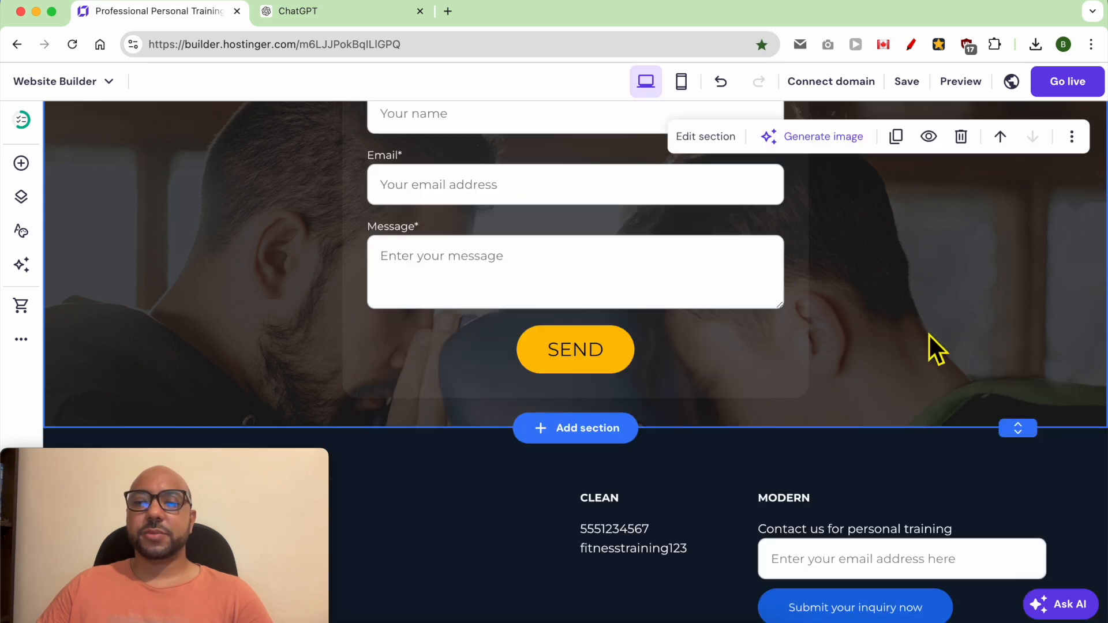
Step: Replace the footer title "Professional" with "Thrive Training"
scroll(929, 334, down, 2)
drag(230, 457, 1015, 460)
click(217, 412)
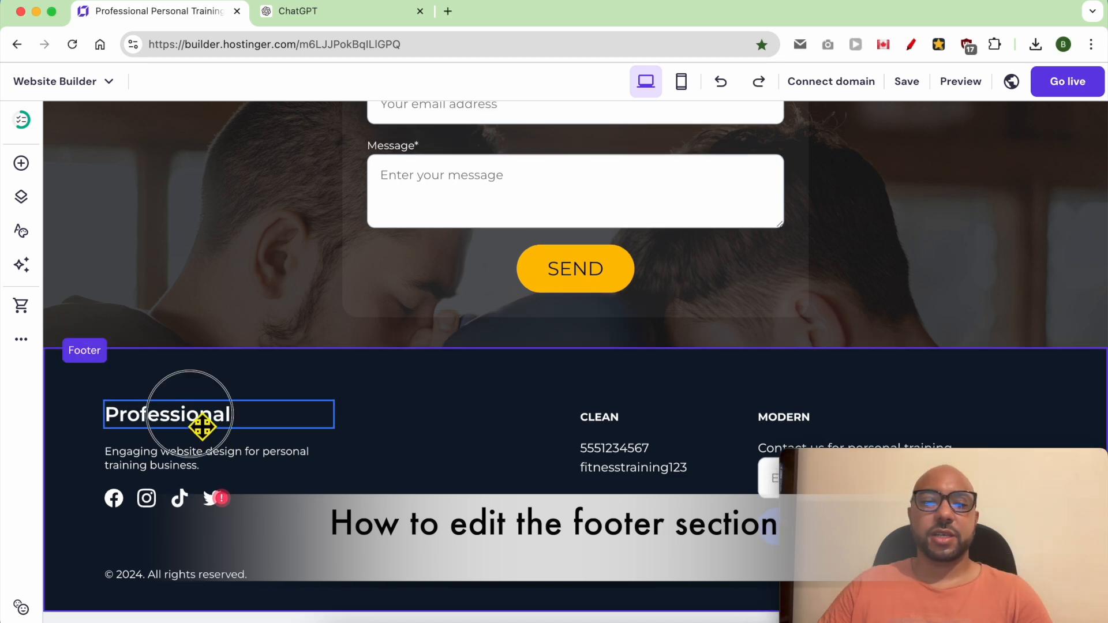
double_click(201, 426)
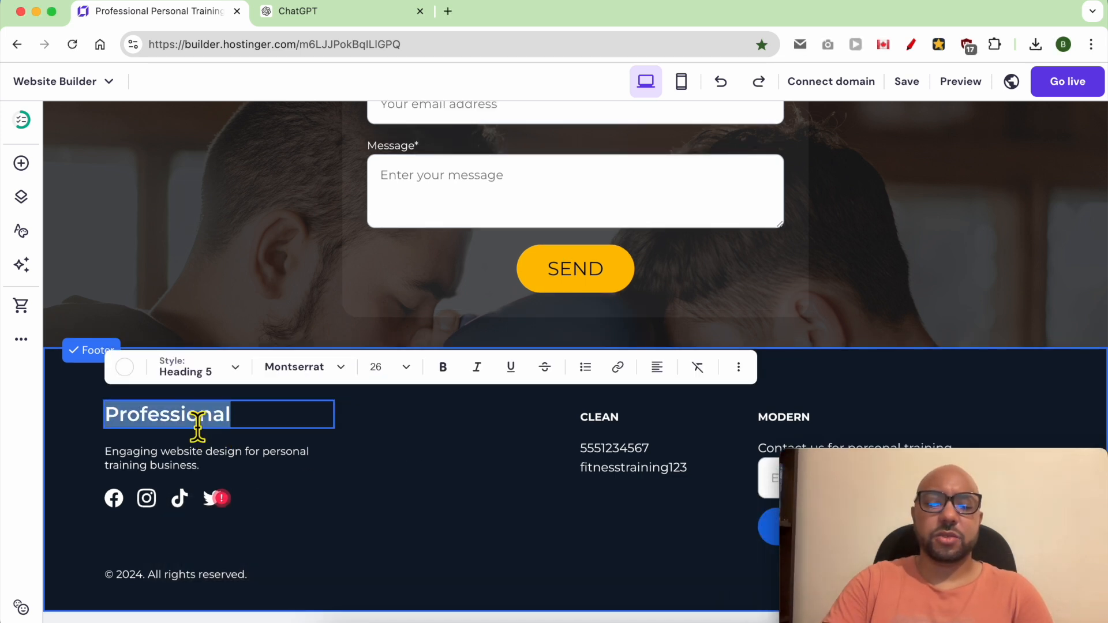
text(Thrive Train)
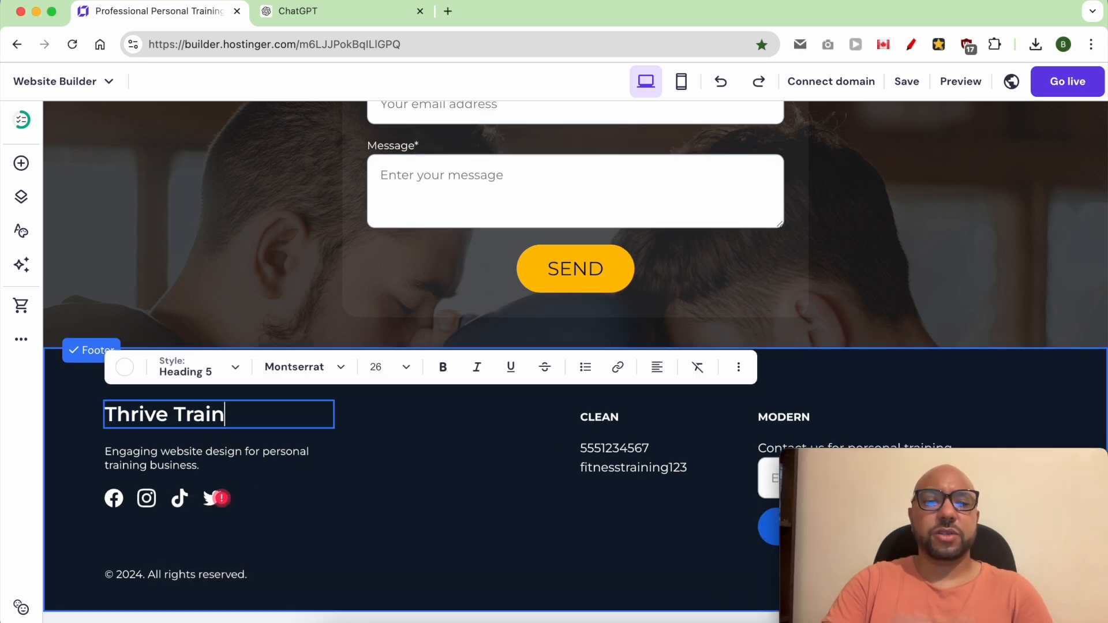
click(168, 470)
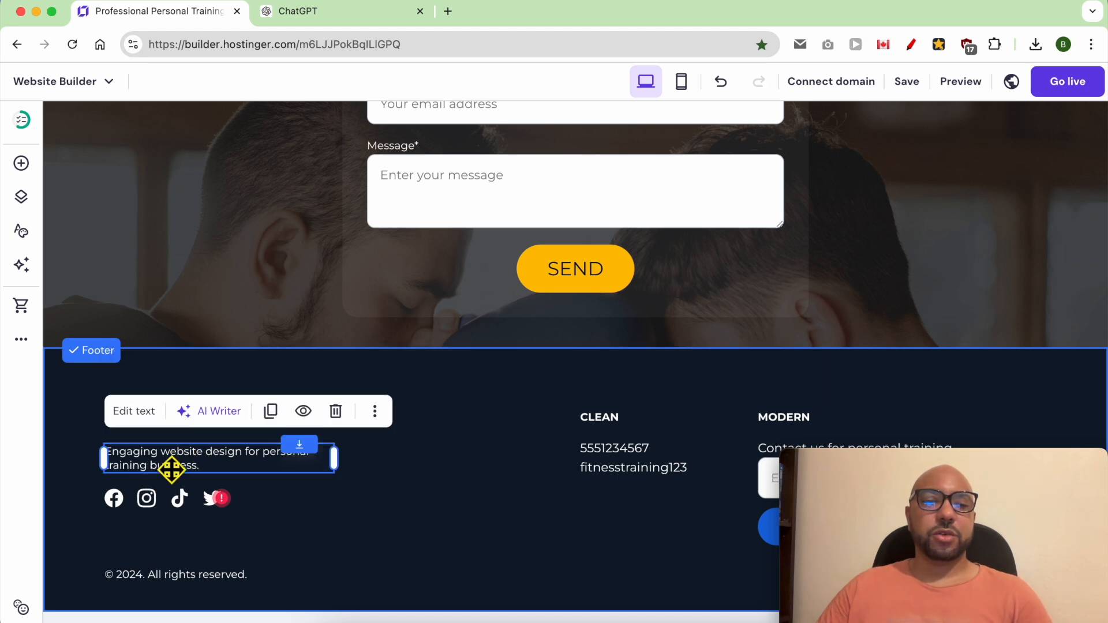
Step: Open the Facebook link of the footer's social icons for editing and save it
click(179, 500)
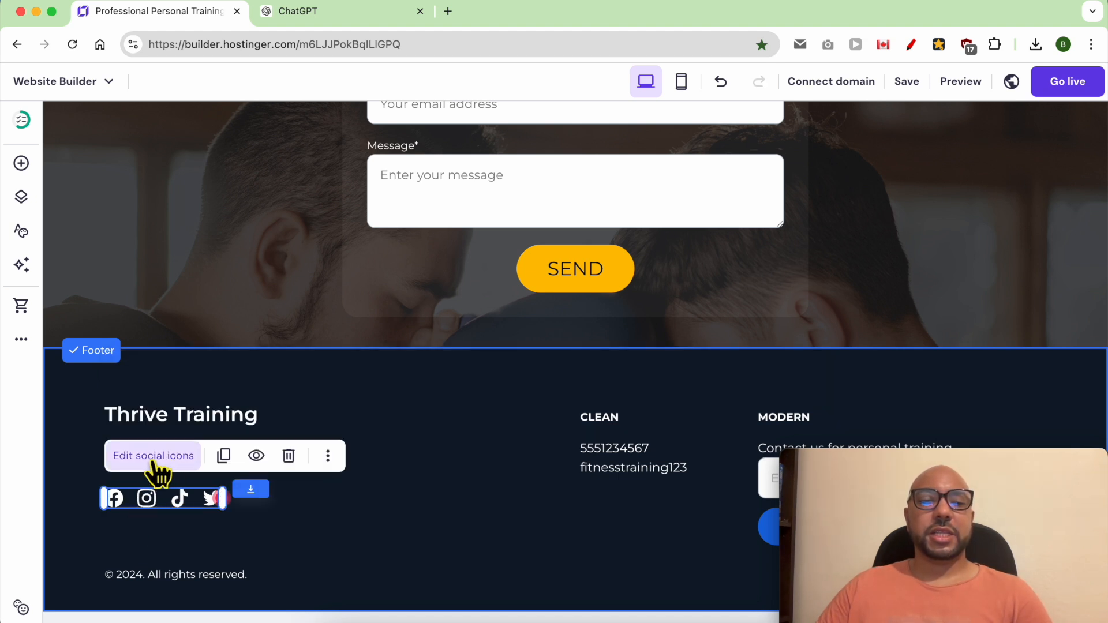
click(153, 456)
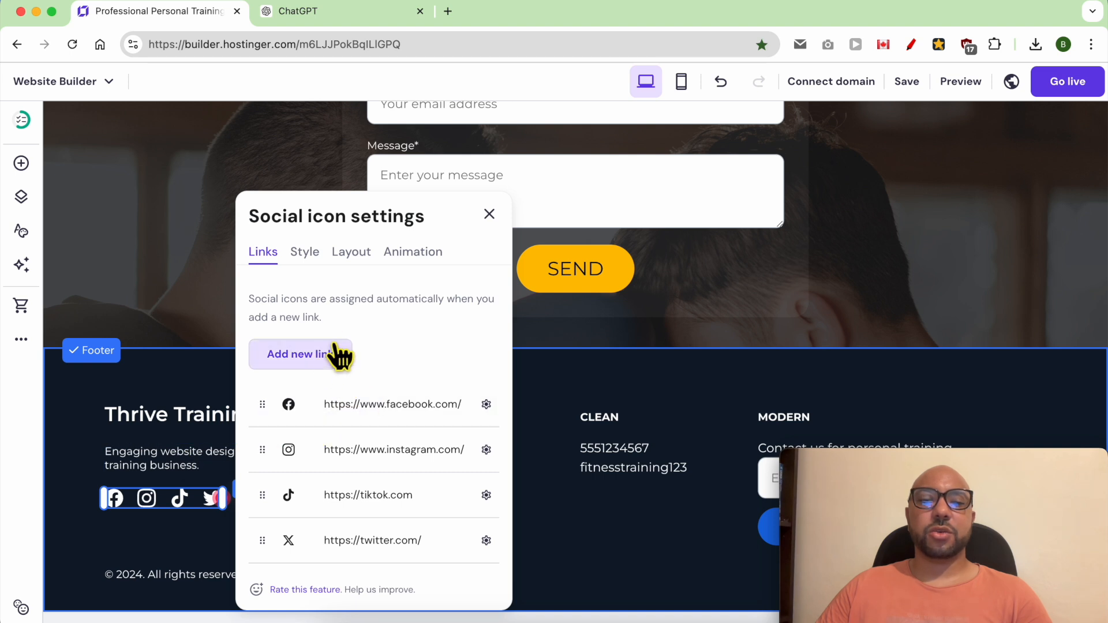
click(486, 405)
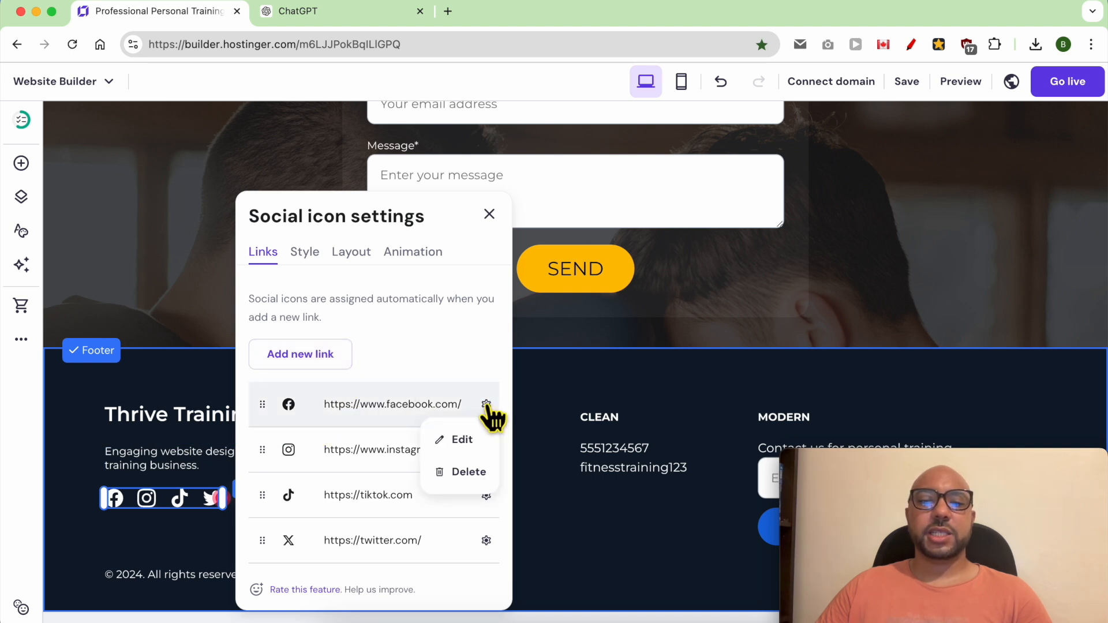
click(462, 440)
click(473, 403)
click(485, 405)
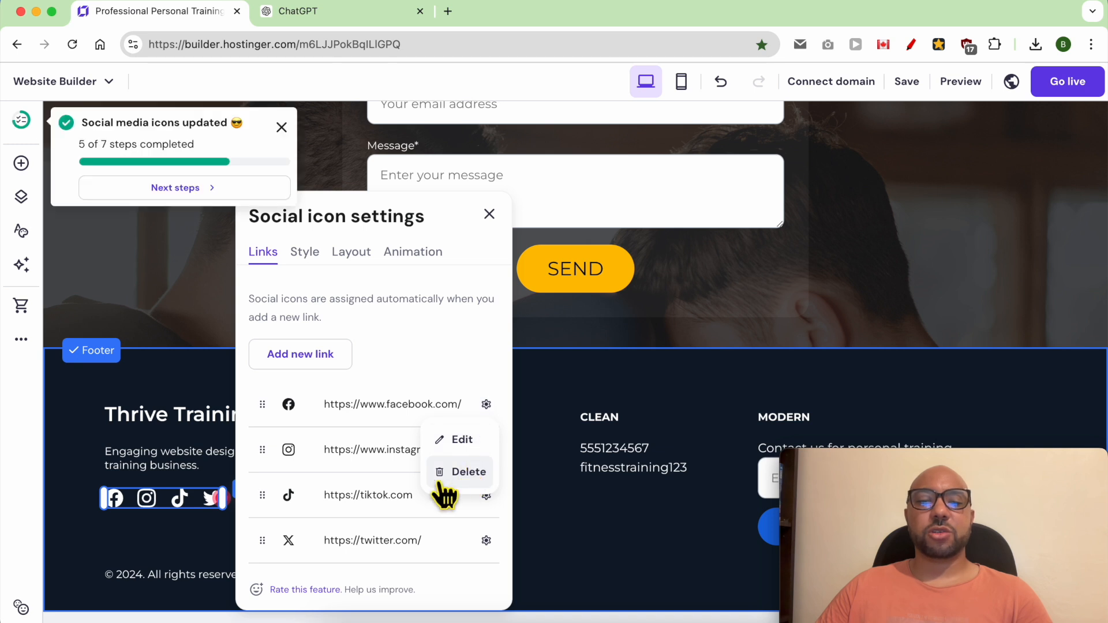
Step: Set the footer social icons' size to 28 px
click(304, 252)
mouse_move(306, 369)
mouse_down()
mouse_move(356, 371)
mouse_move(304, 369)
mouse_up()
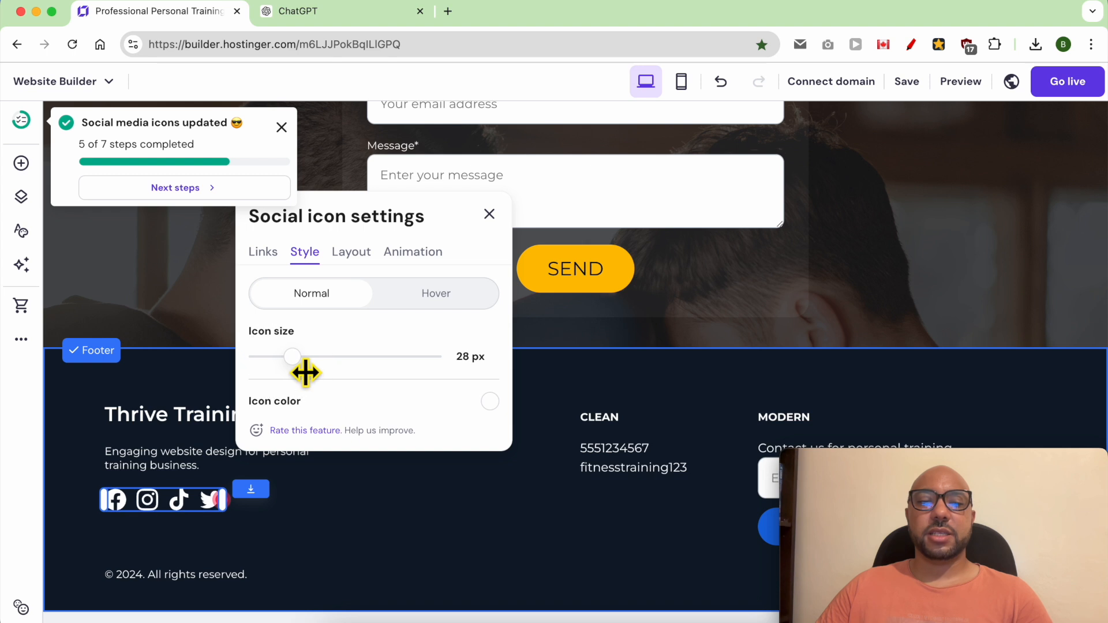
Step: Try displaying the footer's social icons vertically, switch the option back off and close the icon settings
click(349, 254)
click(487, 299)
click(488, 299)
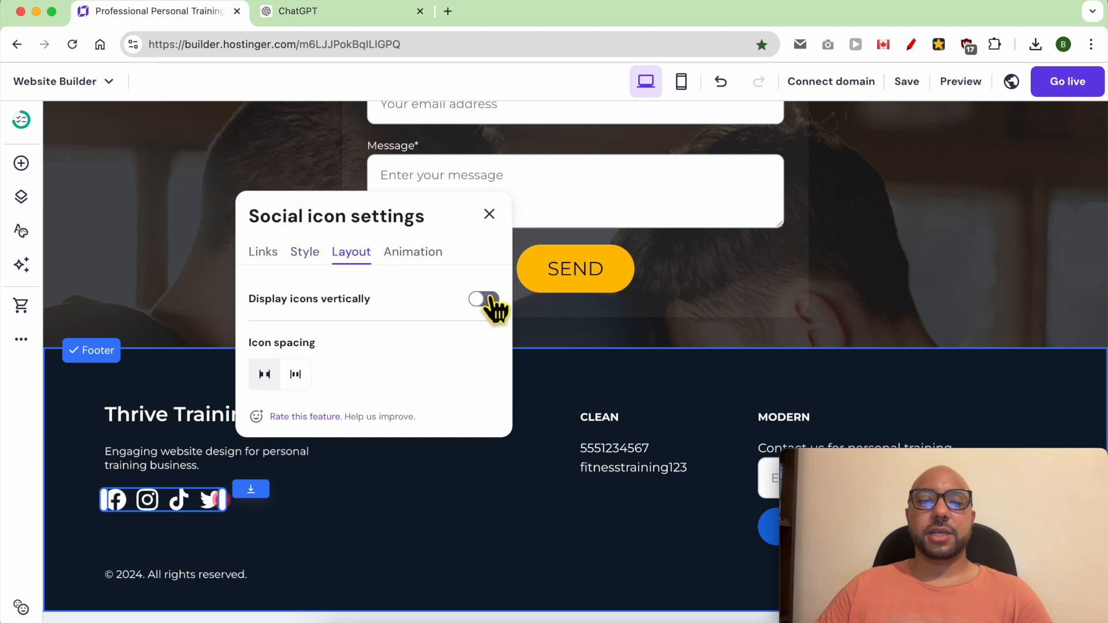
click(490, 215)
Step: Move the footer's "CLEAN" heading and the two contact lines below it together toward the footer title
click(521, 433)
click(597, 424)
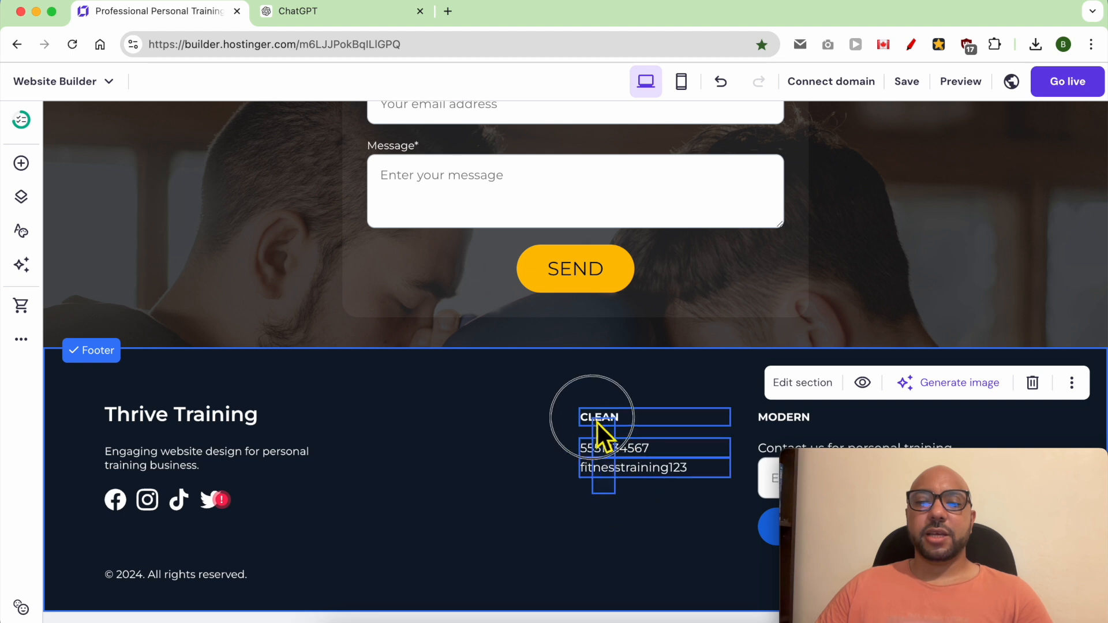
drag(606, 417, 539, 418)
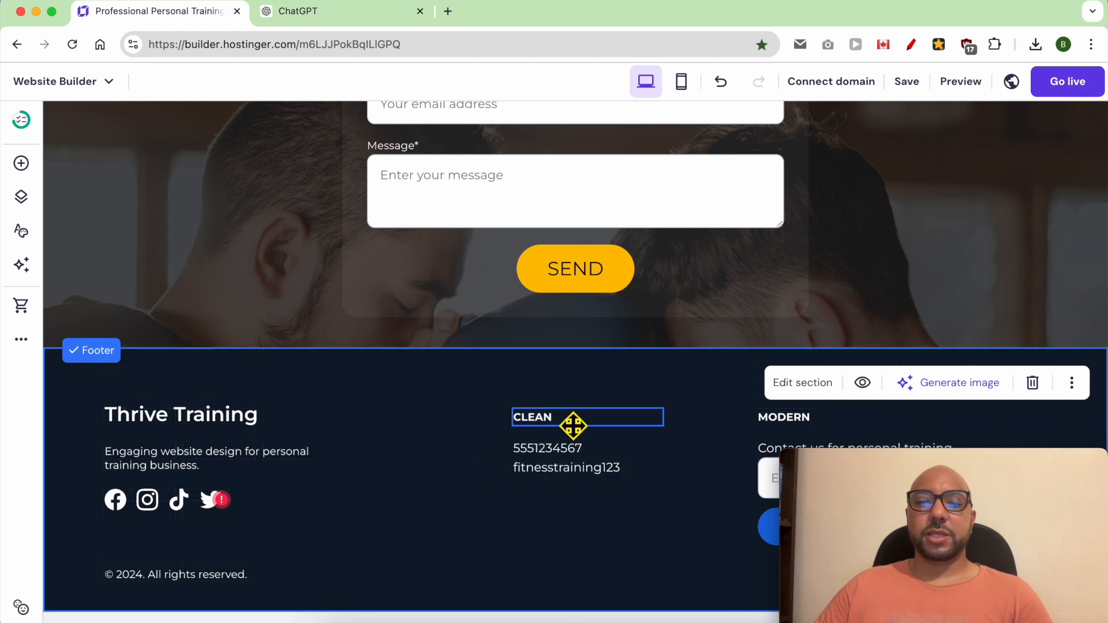
Step: Replace the footer heading "CLEAN" with "CONTACT"
click(534, 427)
double_click(540, 434)
text(CO)
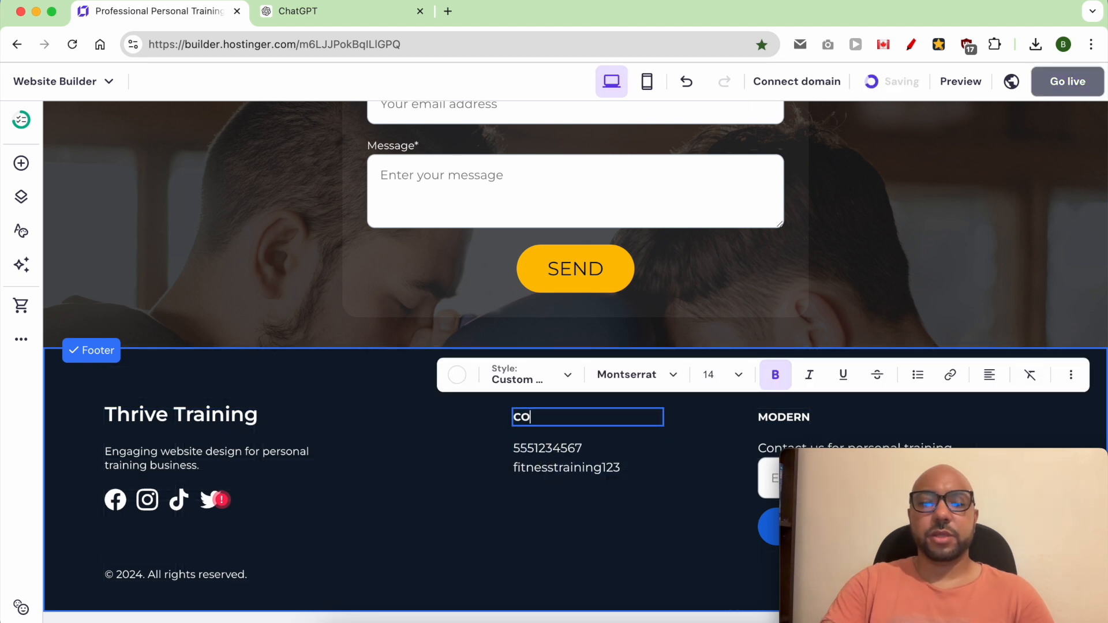
text(NTACT)
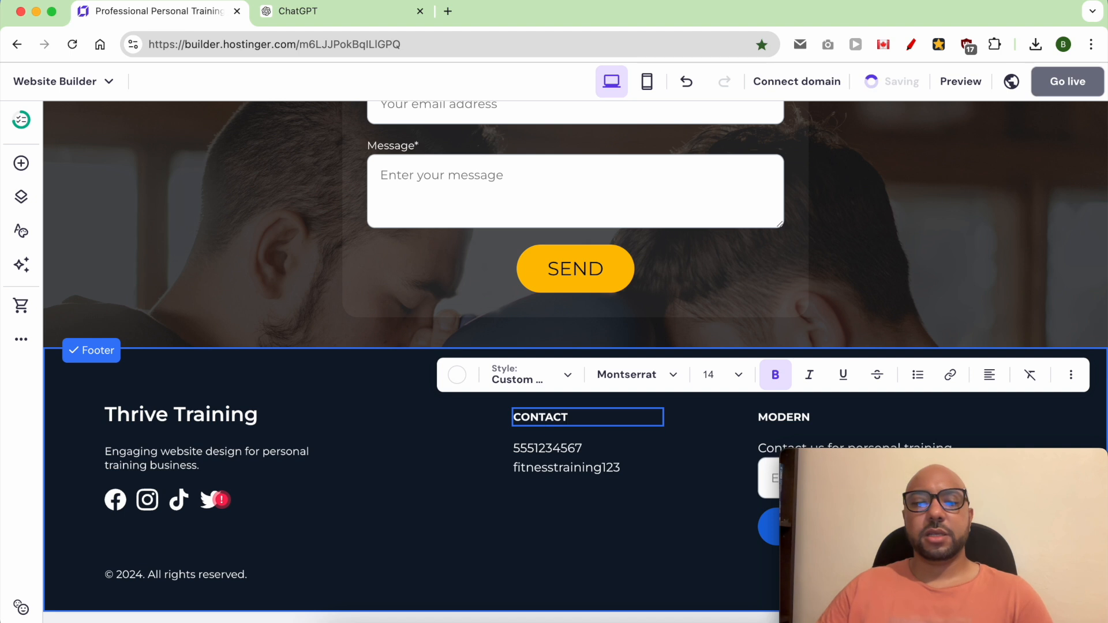
double_click(588, 452)
double_click(585, 471)
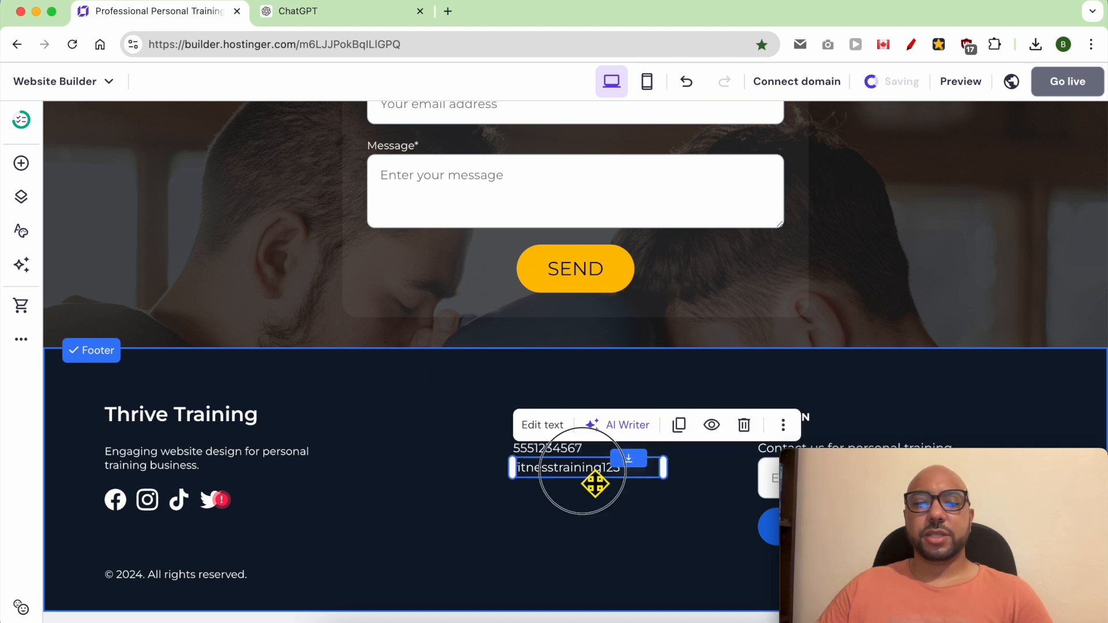
click(628, 527)
Step: Delete the inquiry form with the e-mail field from the footer
drag(896, 459, 119, 450)
click(831, 476)
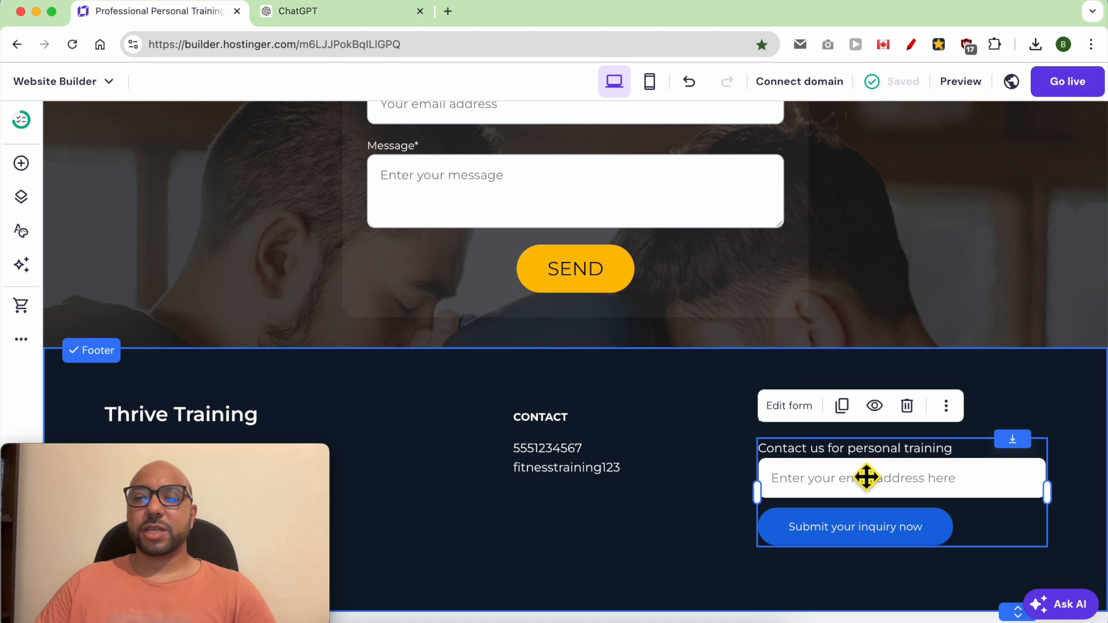
click(907, 406)
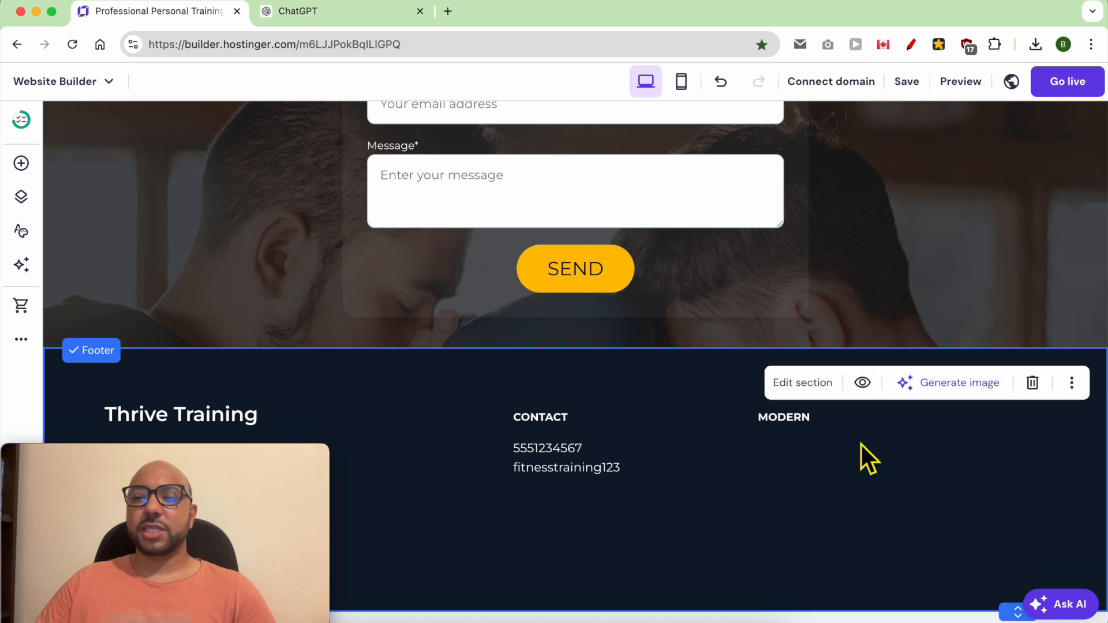
Step: Replace the footer heading "MODERN" with "PRIVACY POLICY" and narrow its text box to fit the words
mouse_move(802, 432)
mouse_down()
mouse_move(808, 420)
mouse_move(802, 432)
mouse_up()
double_click(802, 427)
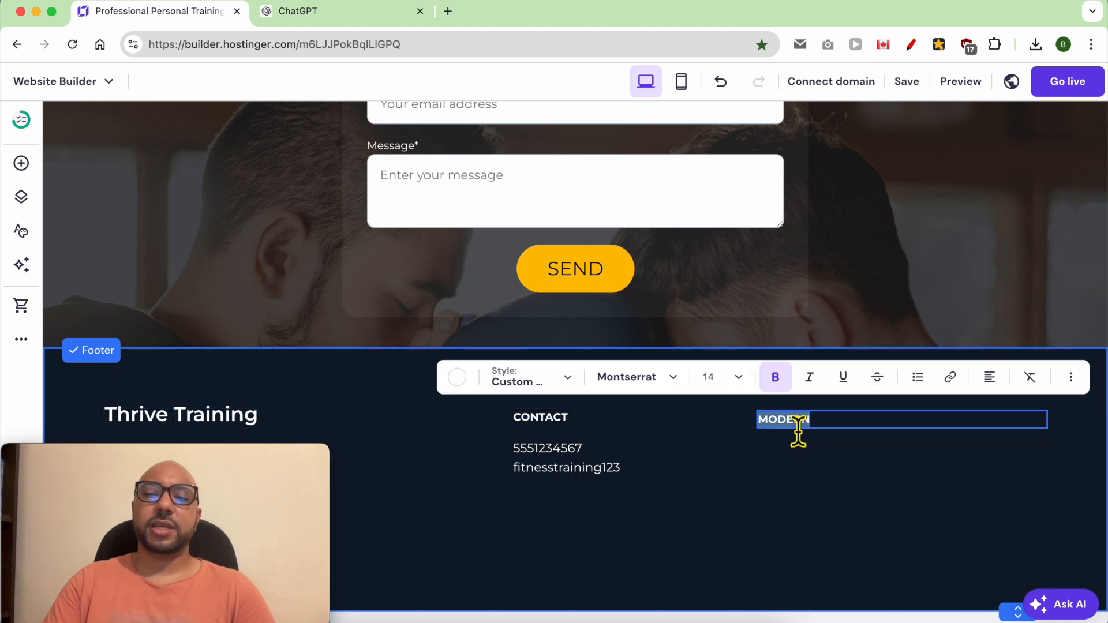
text(PRIVACY POLICY)
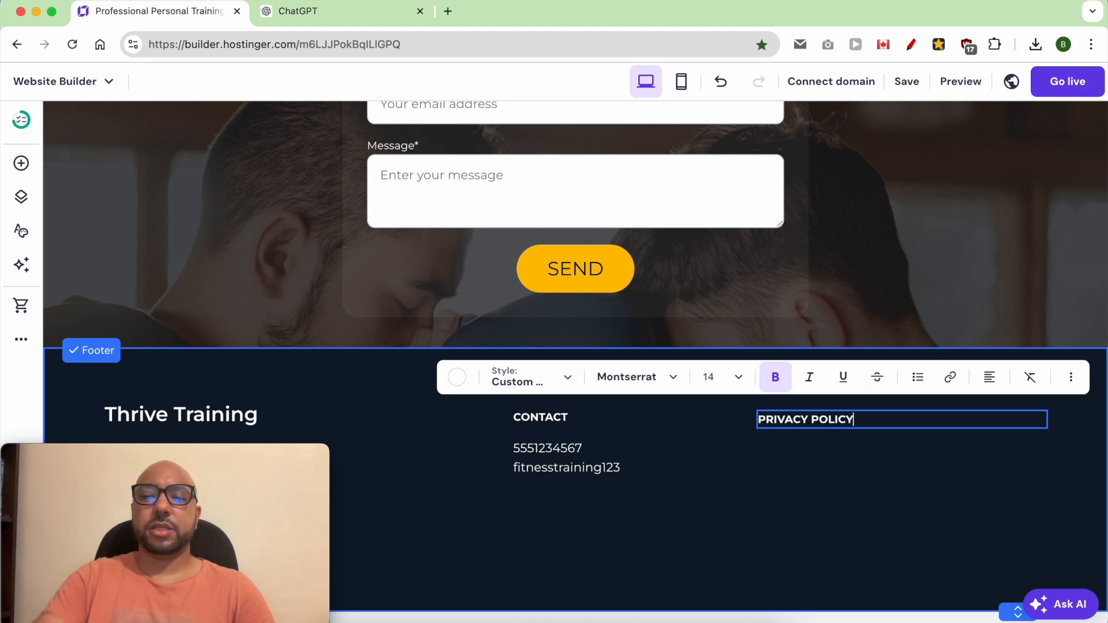
key(Escape)
drag(1062, 424, 878, 434)
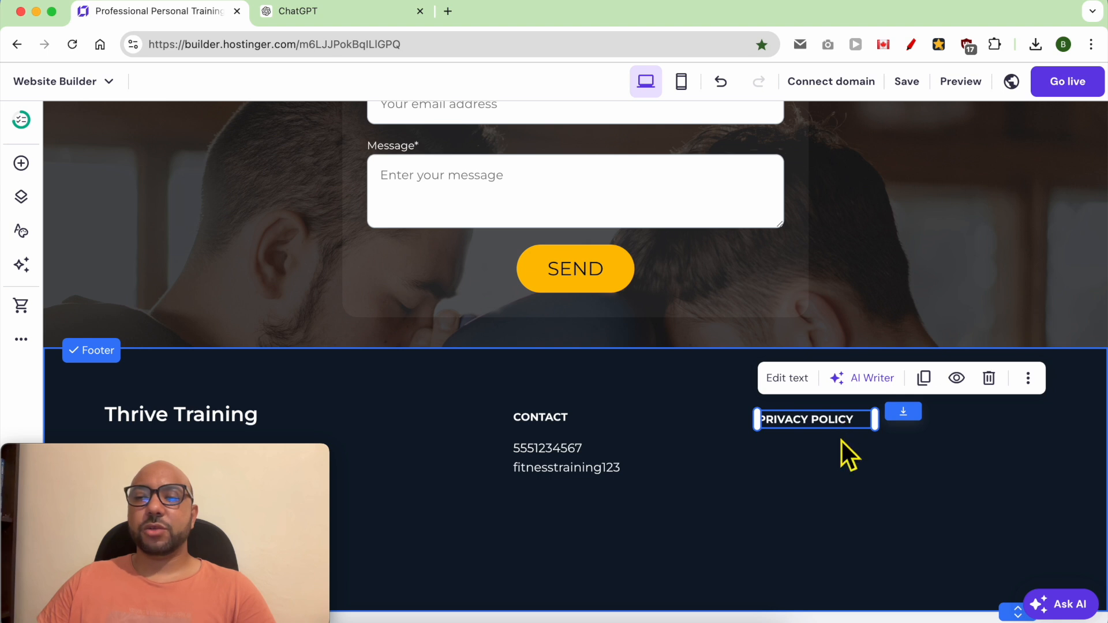
Step: Duplicate the footer's "PRIVACY POLICY" text, place the copy directly beneath it, and change its wording to "TERMS AND CONDITIONS"
click(924, 378)
mouse_move(843, 448)
mouse_down()
mouse_move(844, 465)
mouse_move(838, 457)
mouse_up()
double_click(836, 457)
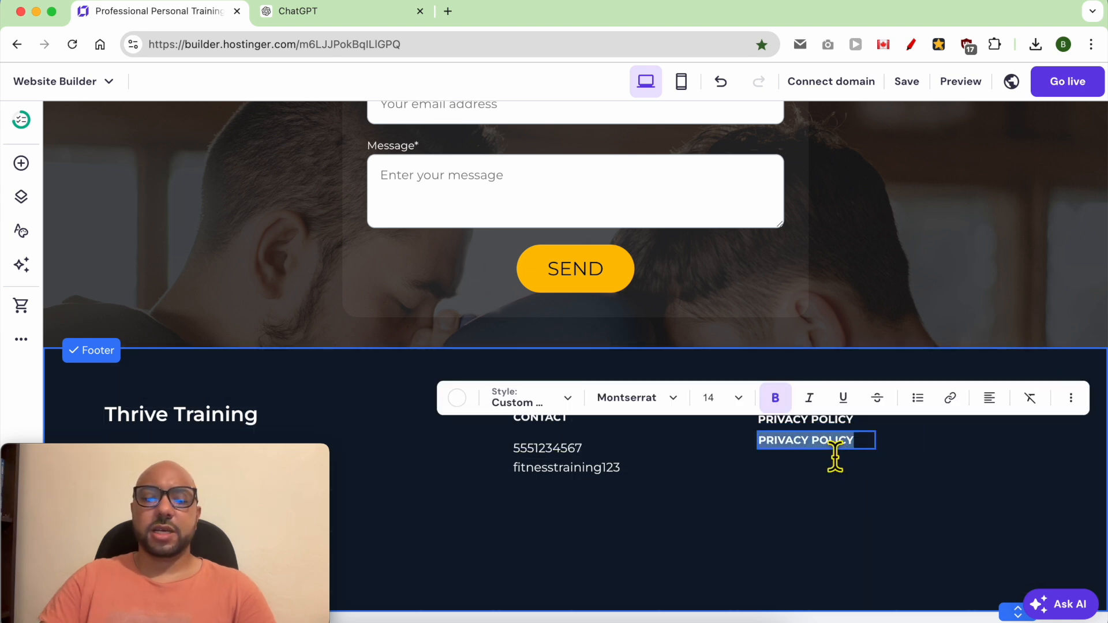
text(TERMS AND CONDITIONS)
click(635, 506)
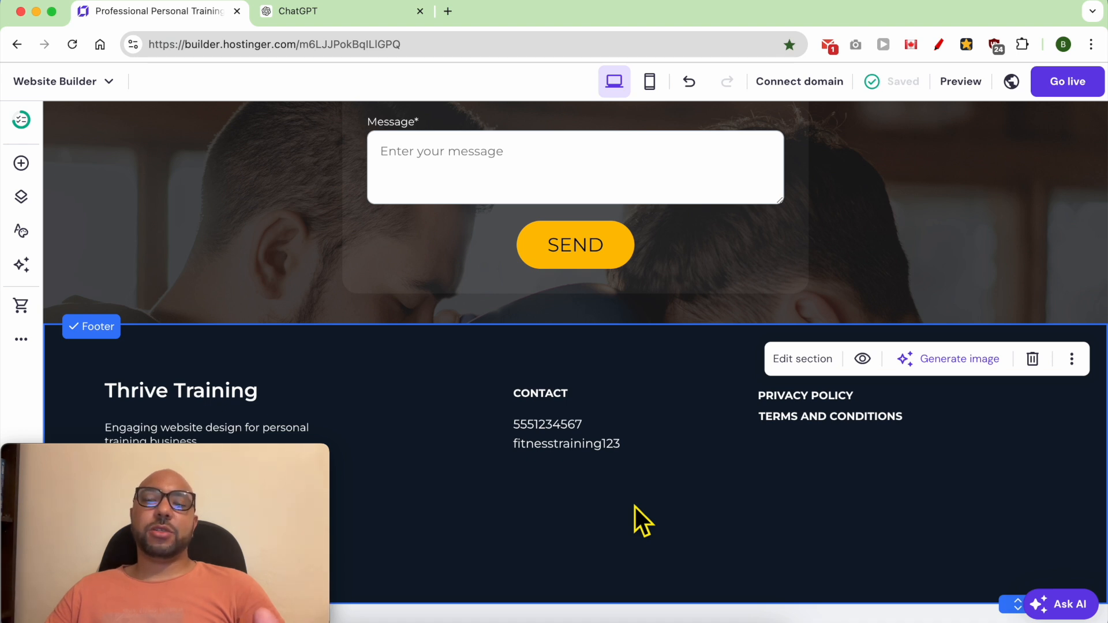
Step: Publish the website and open the live site
click(1072, 82)
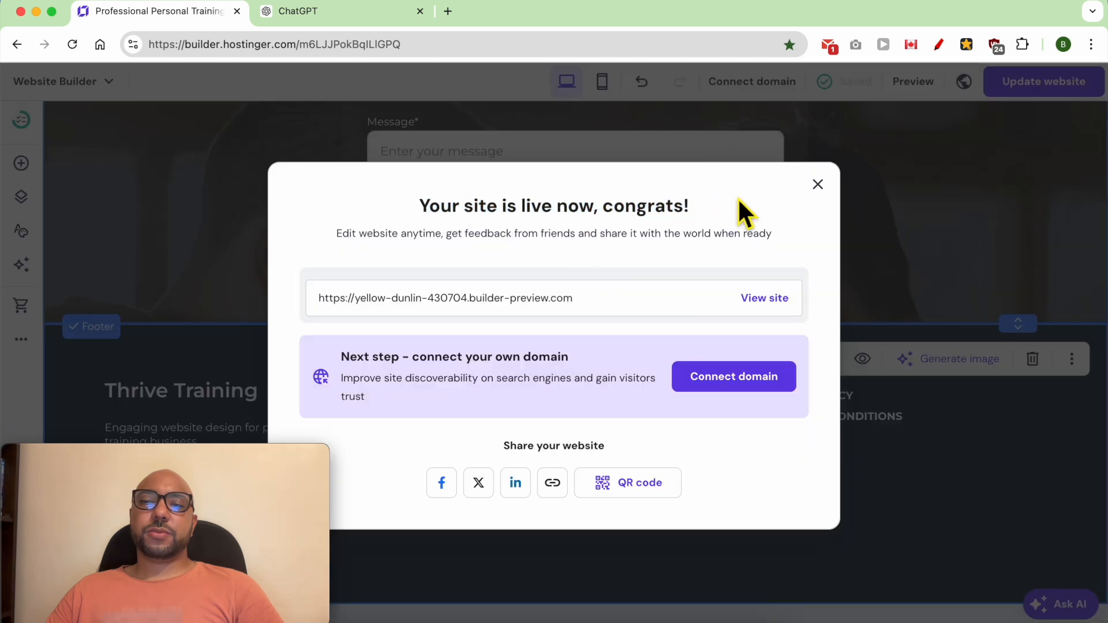
double_click(530, 204)
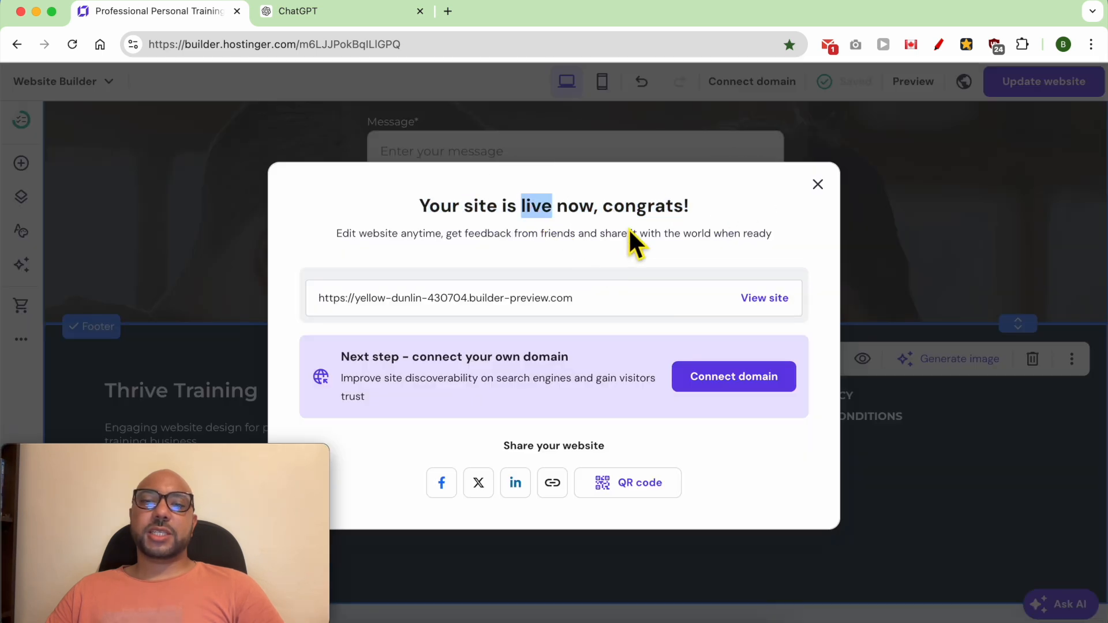
click(762, 299)
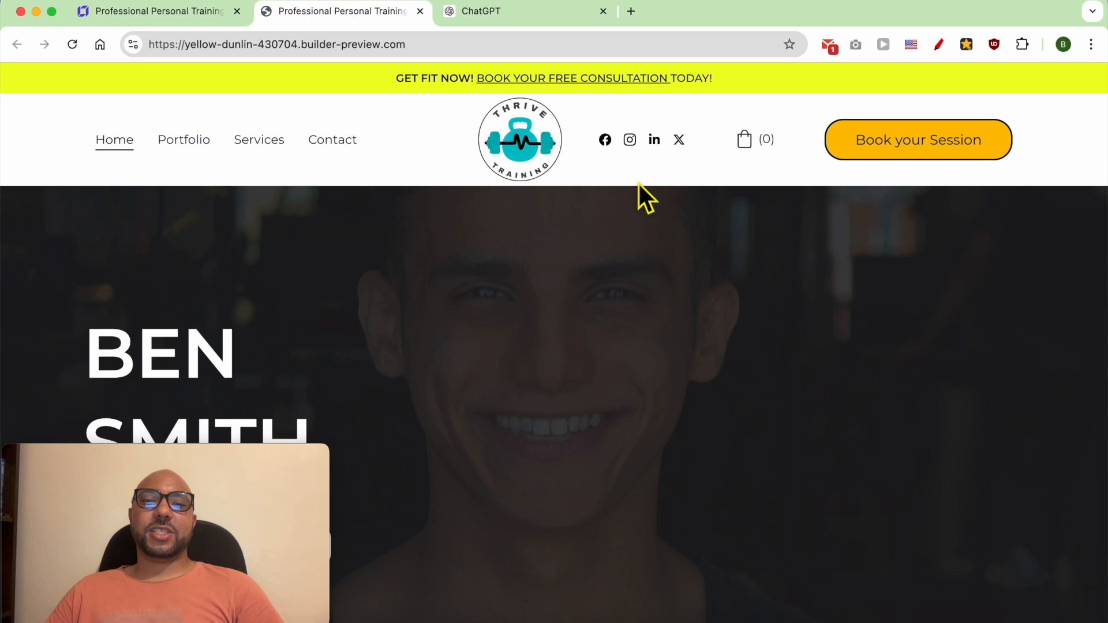
Step: Examine the live homepage's announcement banner, header and hero section with the free consultation button
scroll(681, 206, down, 3)
triple_click(435, 87)
click(445, 135)
scroll(548, 254, down, 1)
scroll(623, 273, up, 1)
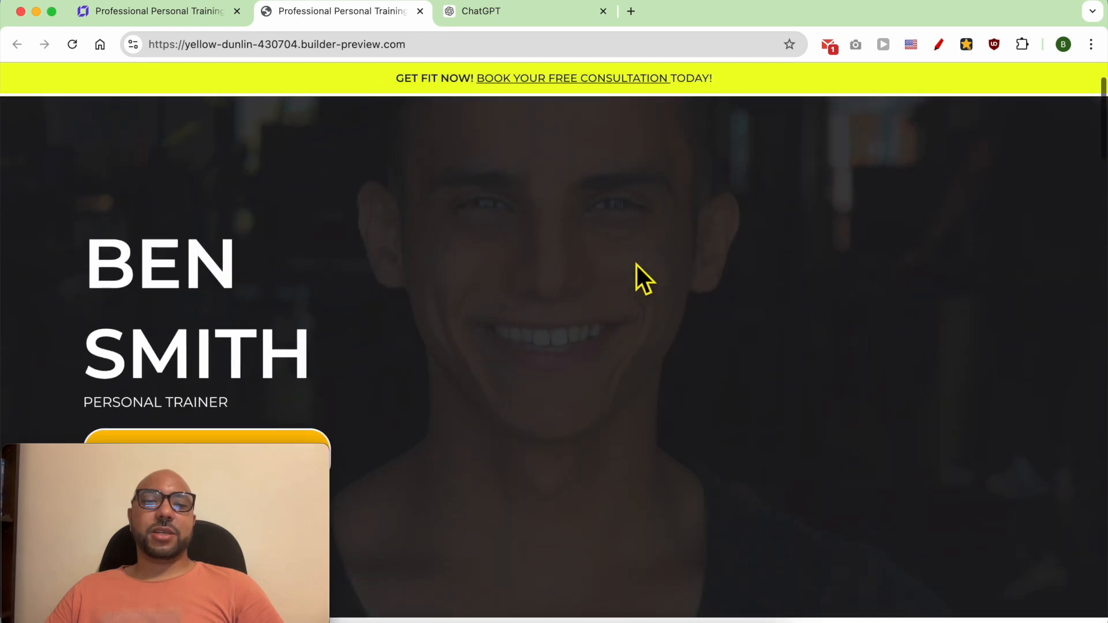
click(34, 453)
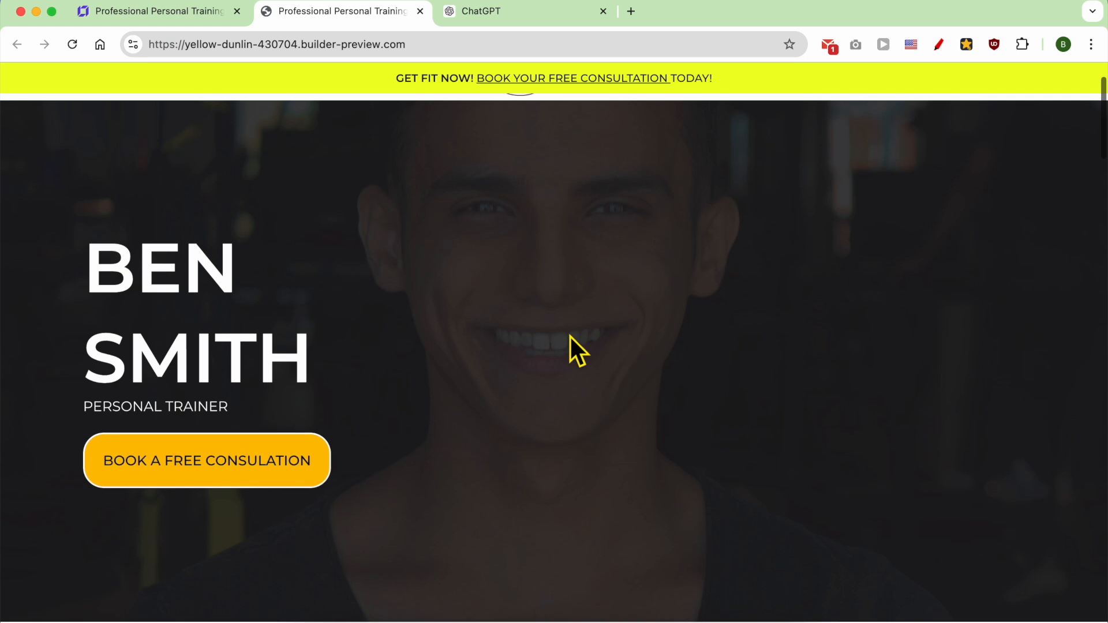
scroll(570, 337, up, 2)
scroll(570, 337, down, 5)
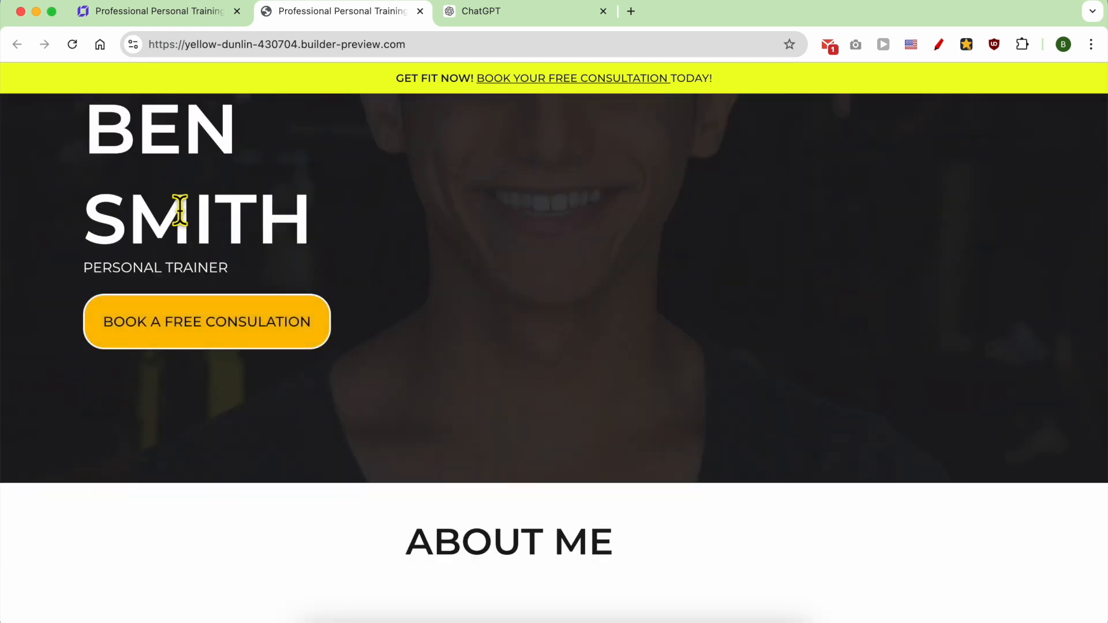
scroll(349, 362, up, 1)
scroll(594, 438, down, 7)
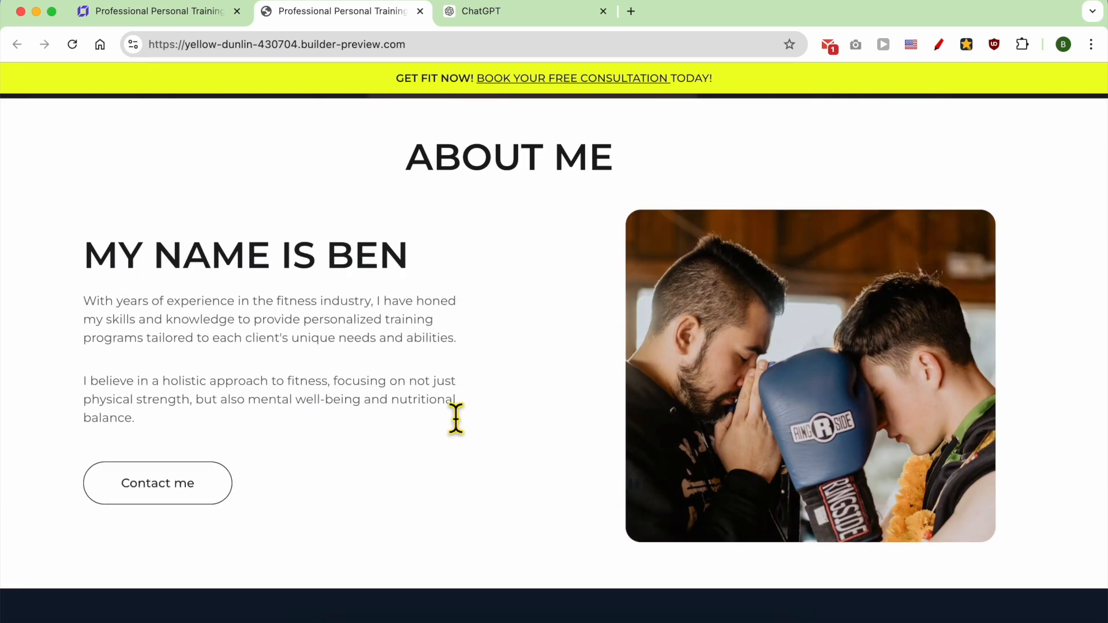
Step: Review the live page's "ABOUT ME" text and the "HOW IT WORKS" cards, continuing to the booking section
triple_click(181, 320)
drag(180, 320, 166, 416)
click(253, 425)
scroll(470, 478, down, 10)
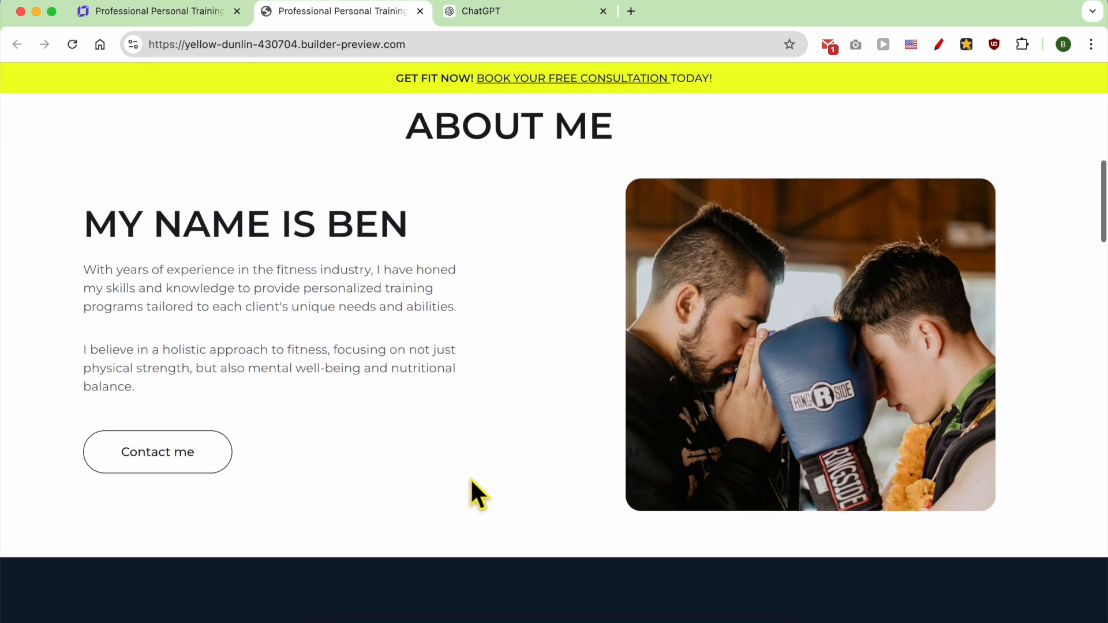
scroll(469, 478, down, 1)
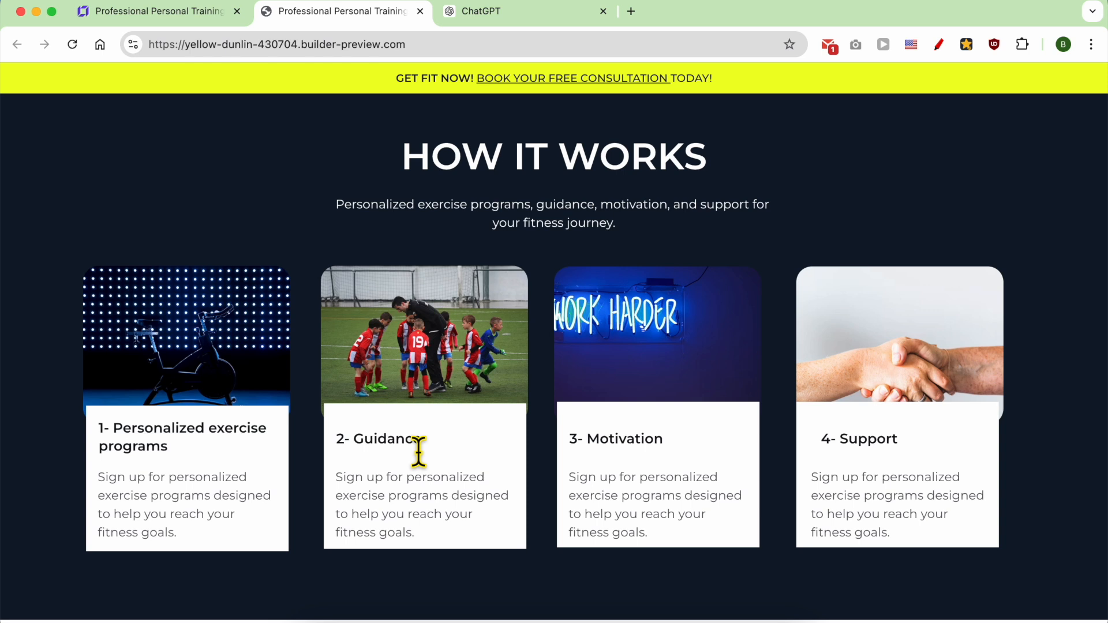
scroll(418, 451, down, 10)
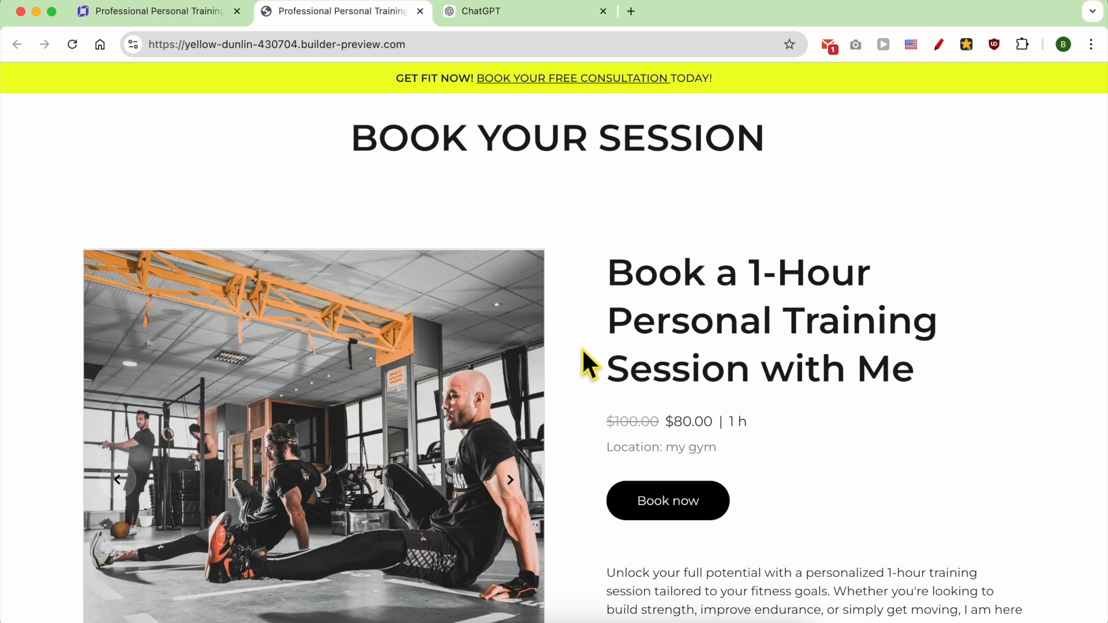
Step: Check the booking product's title, image gallery, prices, duration, location and description on the live page
scroll(581, 348, down, 3)
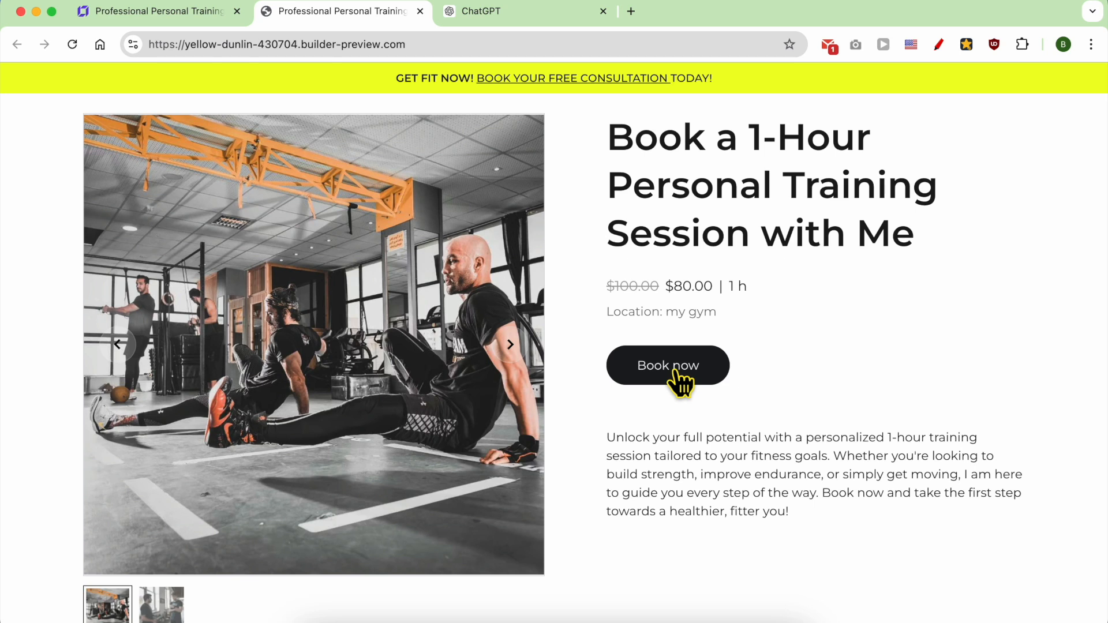
triple_click(711, 161)
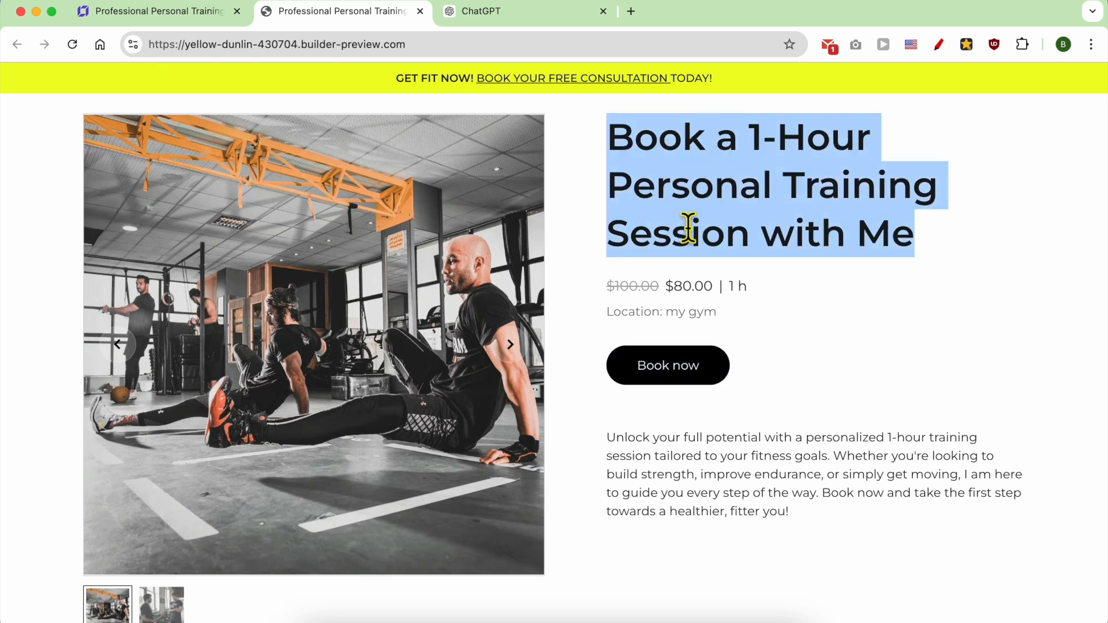
click(161, 603)
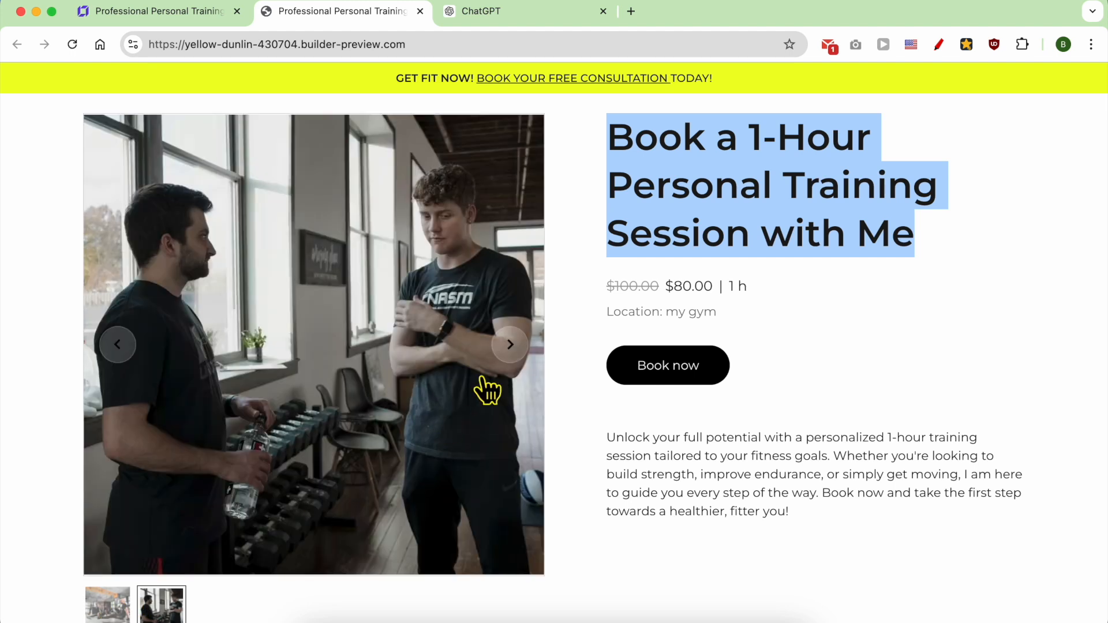
click(510, 344)
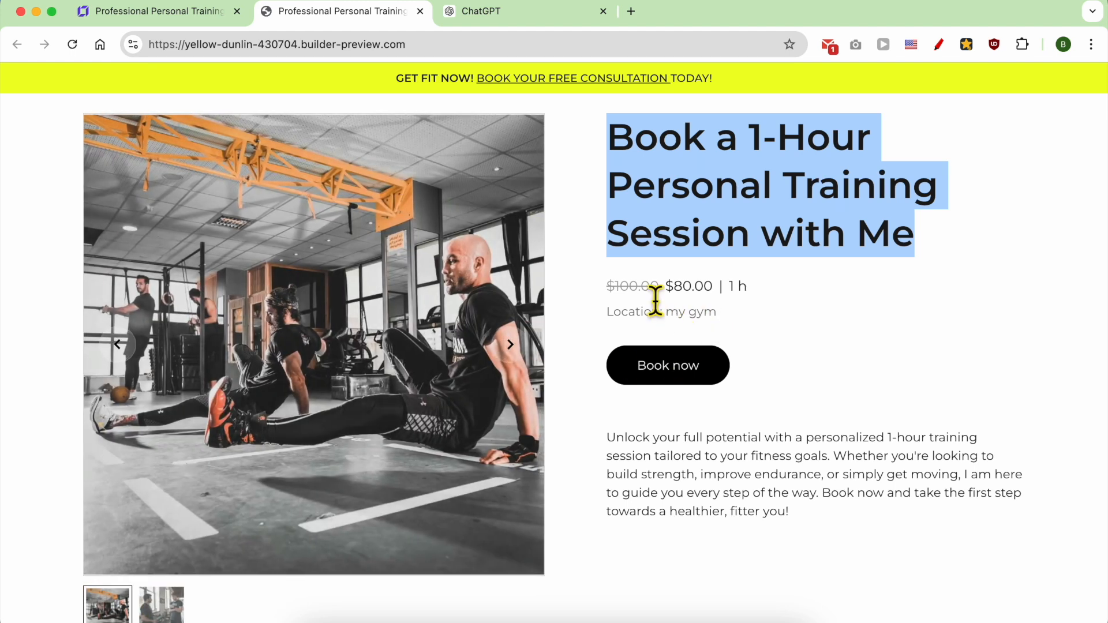
double_click(648, 288)
click(690, 297)
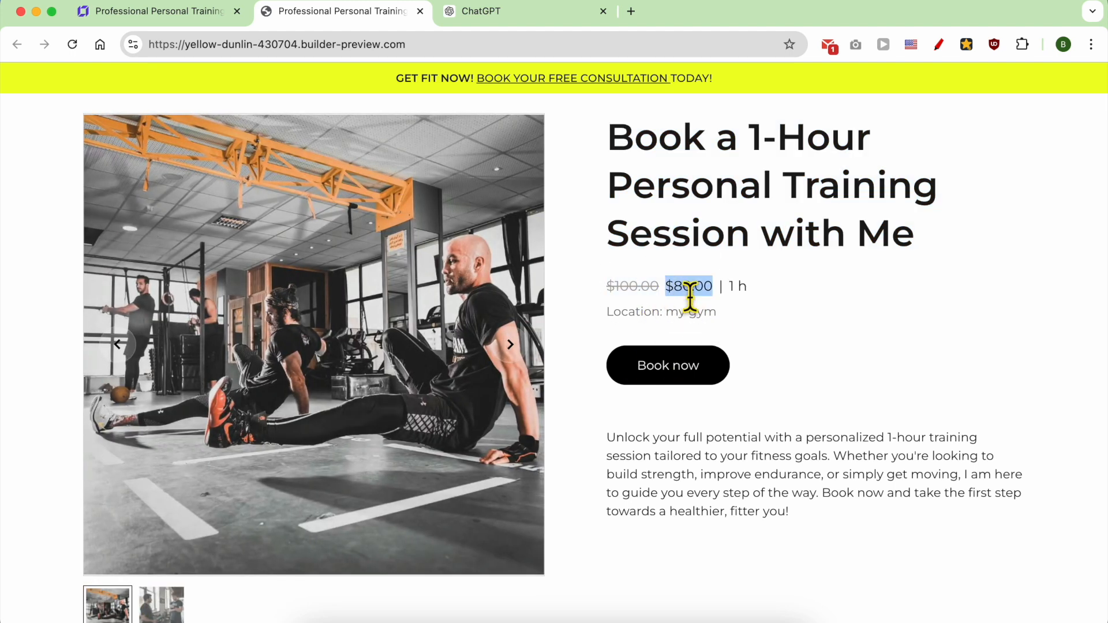
double_click(738, 287)
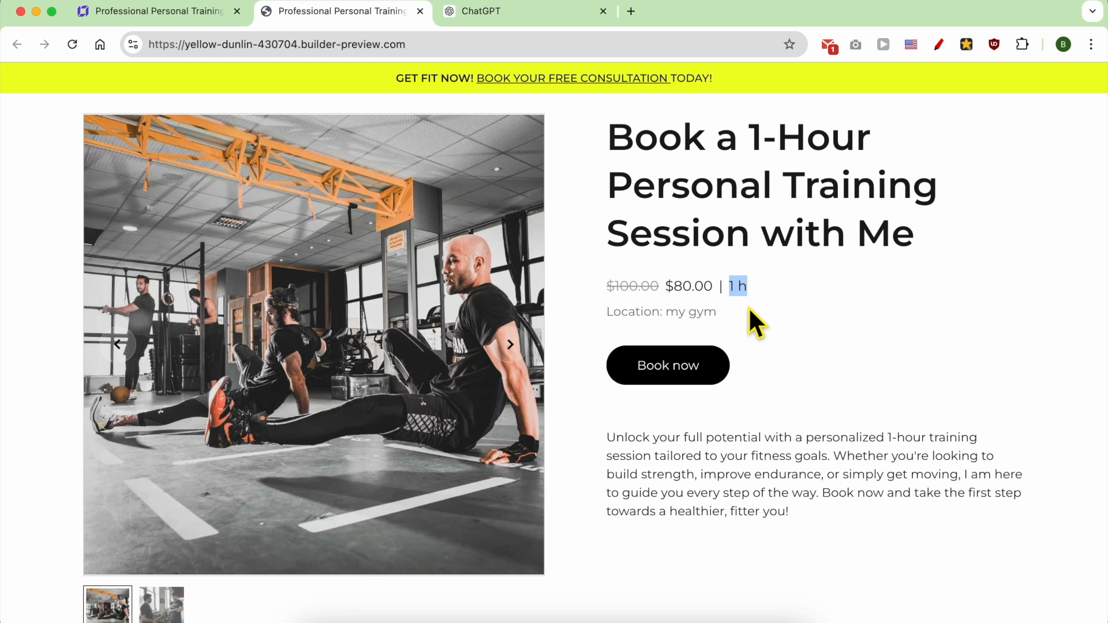
triple_click(651, 314)
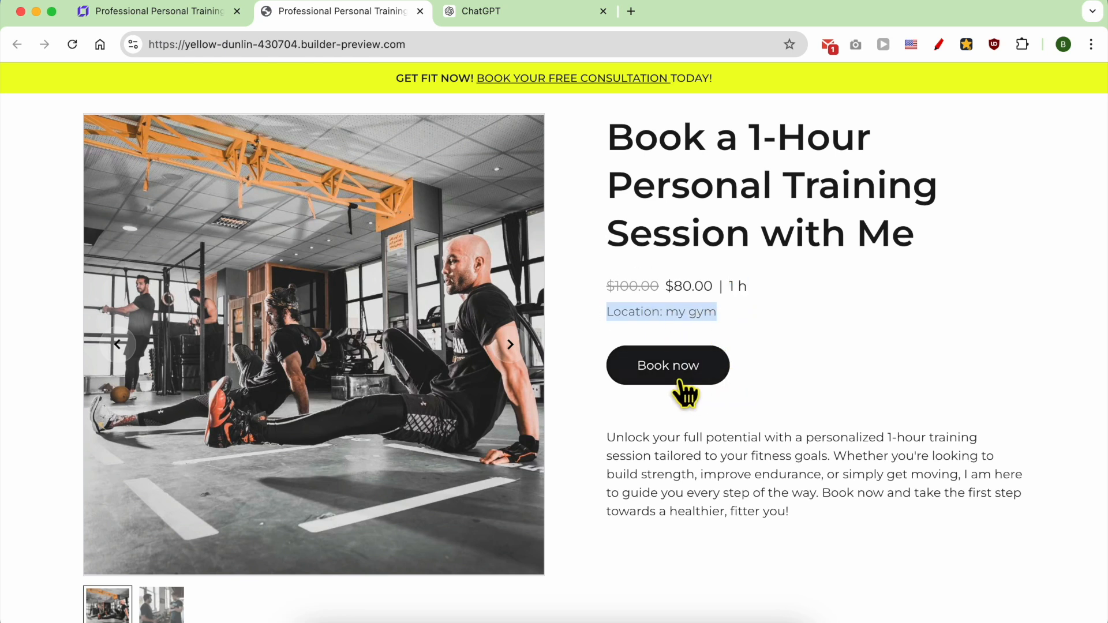
triple_click(706, 492)
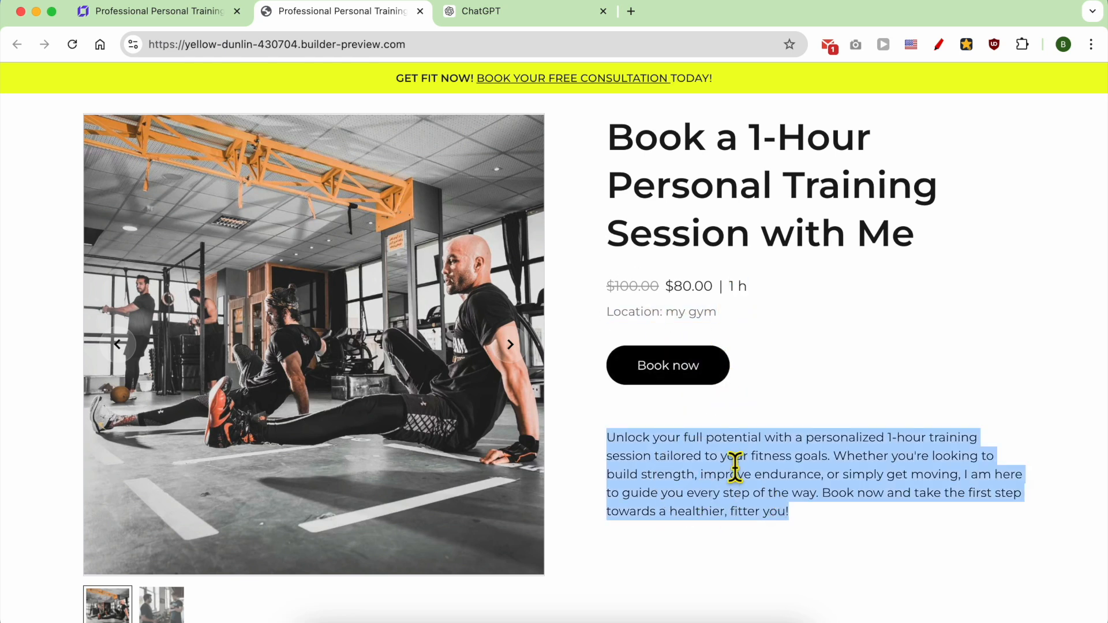
Step: Open the training session's booking dialog and choose Friday, August 9, 2024 at 01:00 PM
click(672, 372)
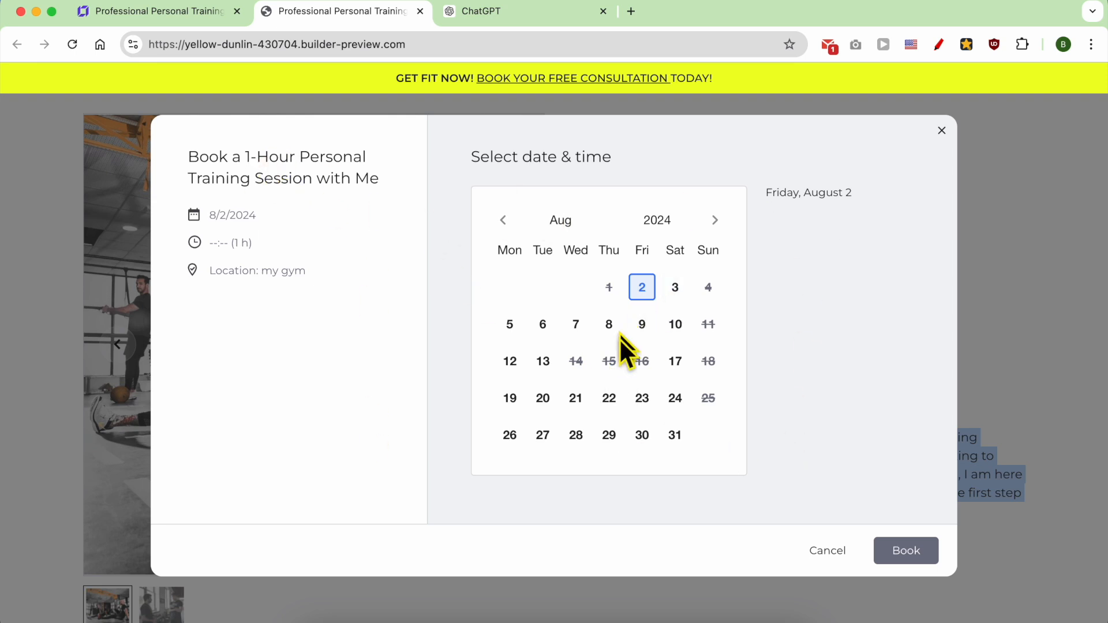
click(681, 286)
click(675, 324)
click(644, 329)
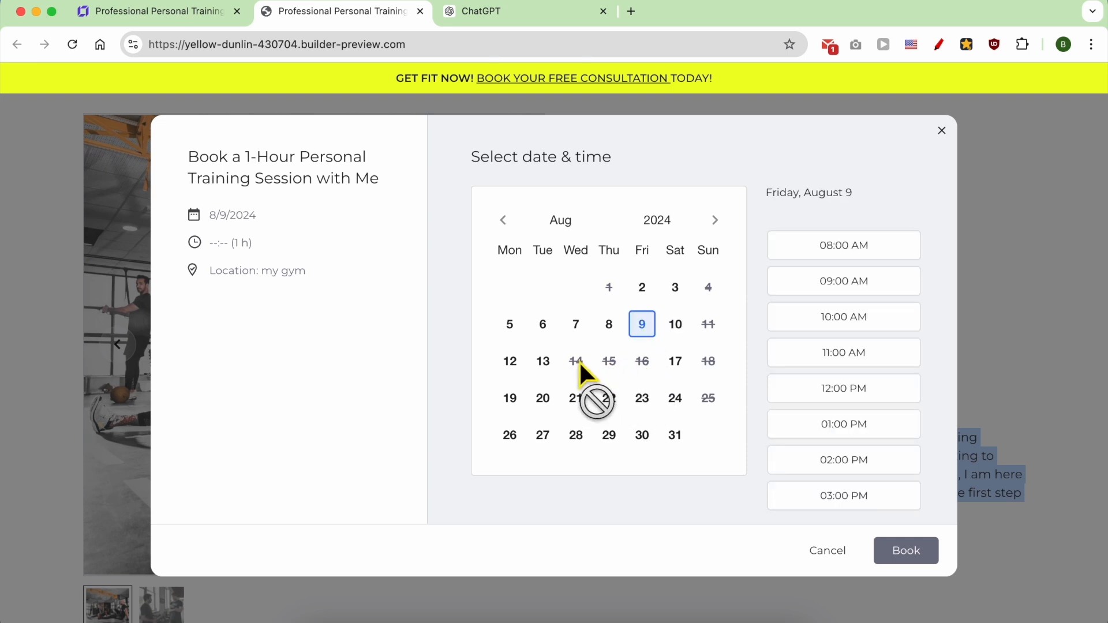
click(646, 328)
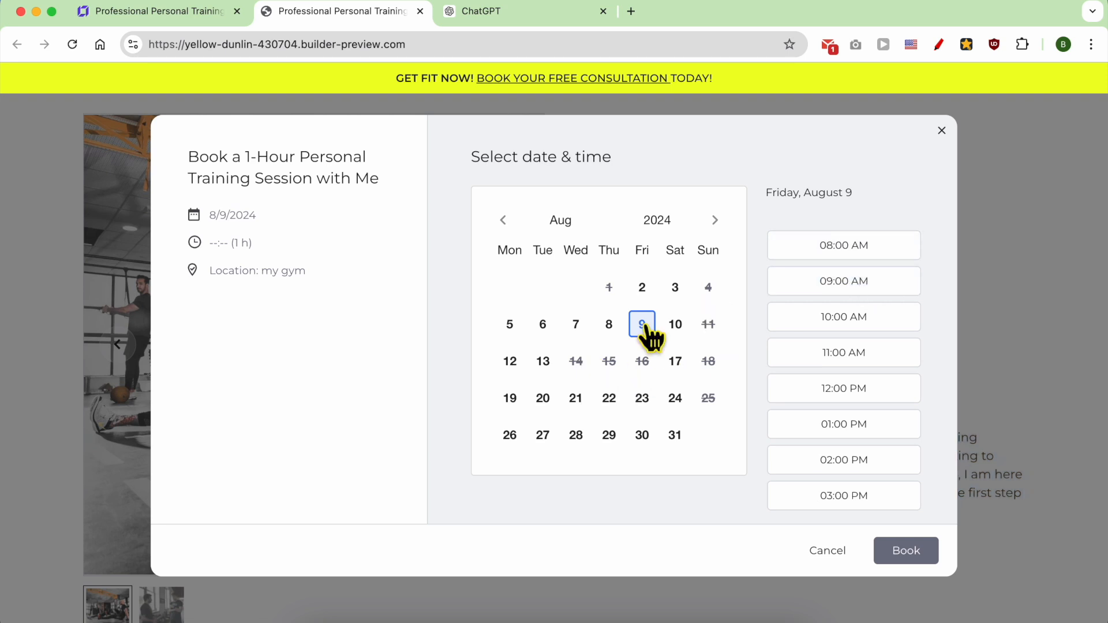
click(853, 352)
click(859, 424)
drag(315, 272, 199, 196)
click(341, 289)
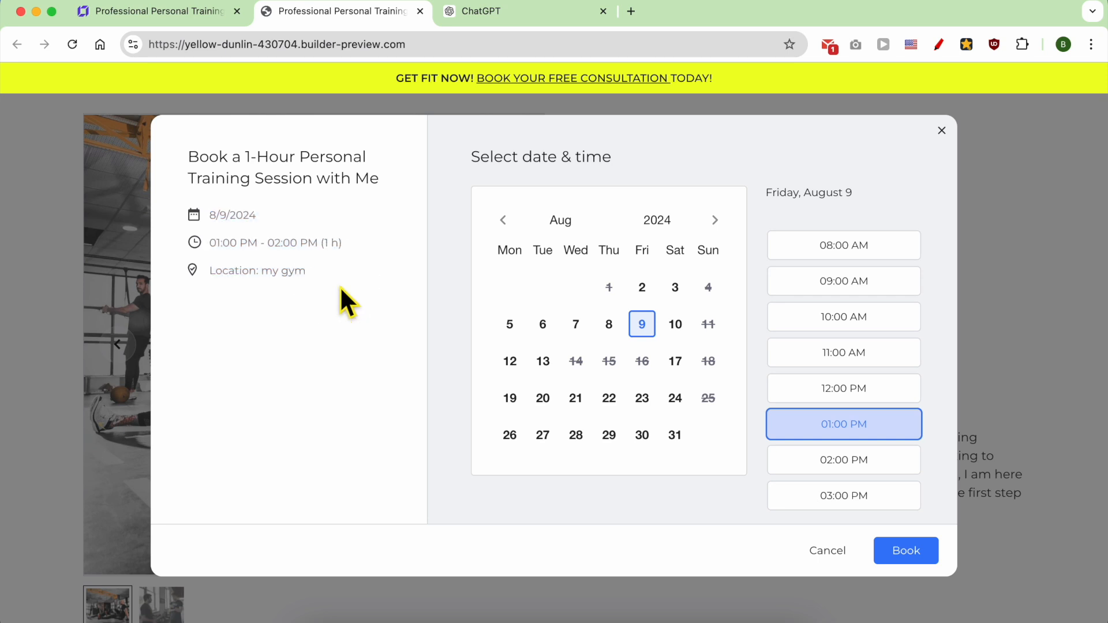
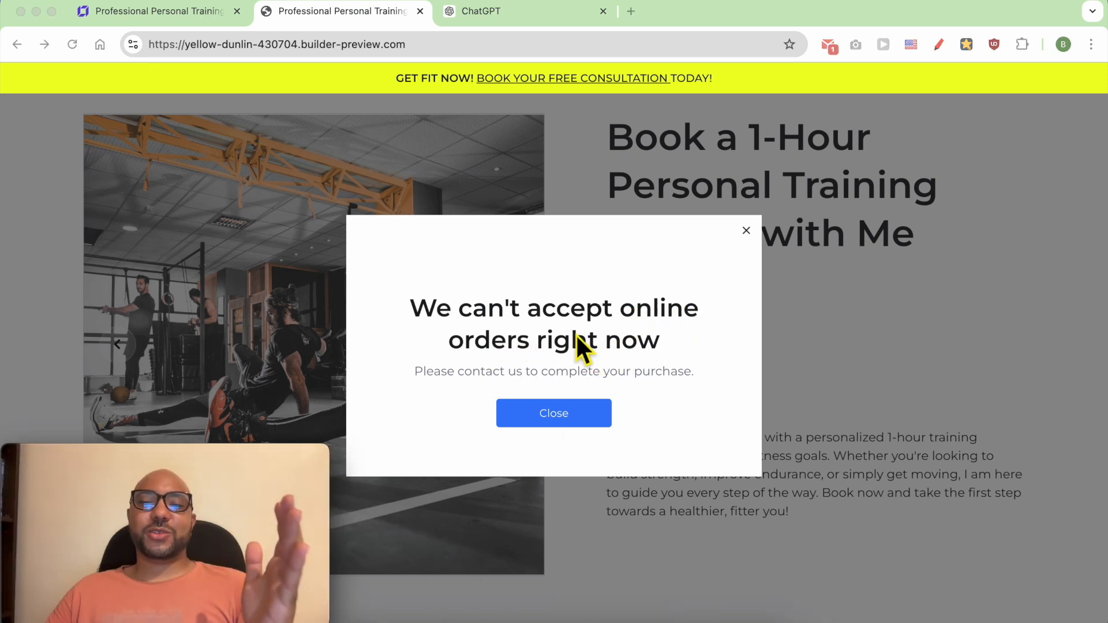
Step: Dismiss the online orders notice and open the payment settings of the website's store in the store manager
click(746, 232)
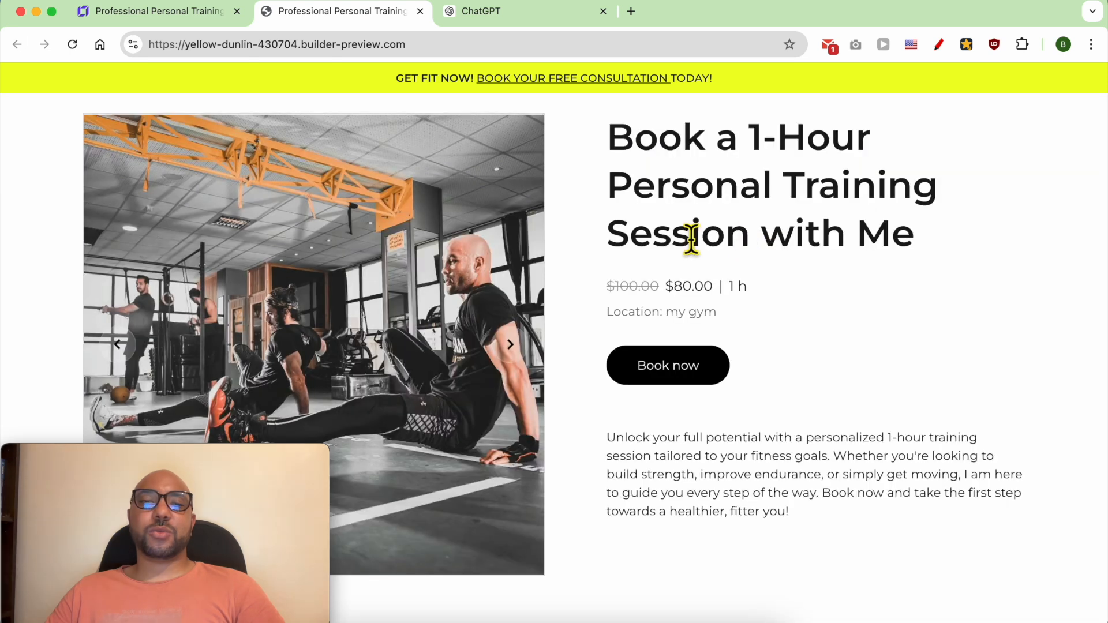
click(175, 12)
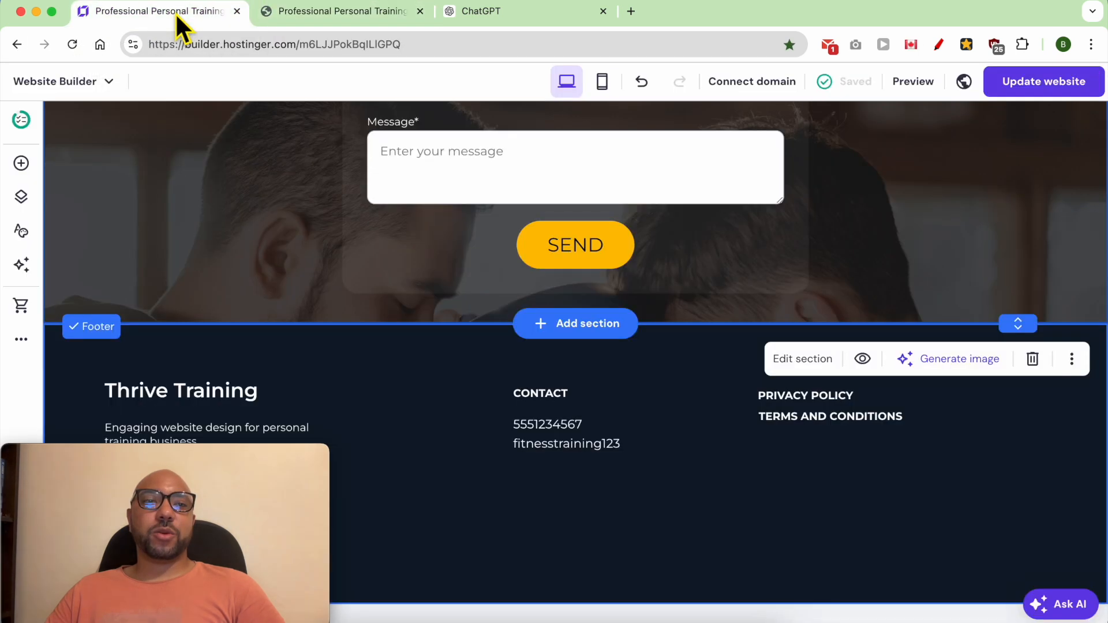
click(105, 83)
click(96, 211)
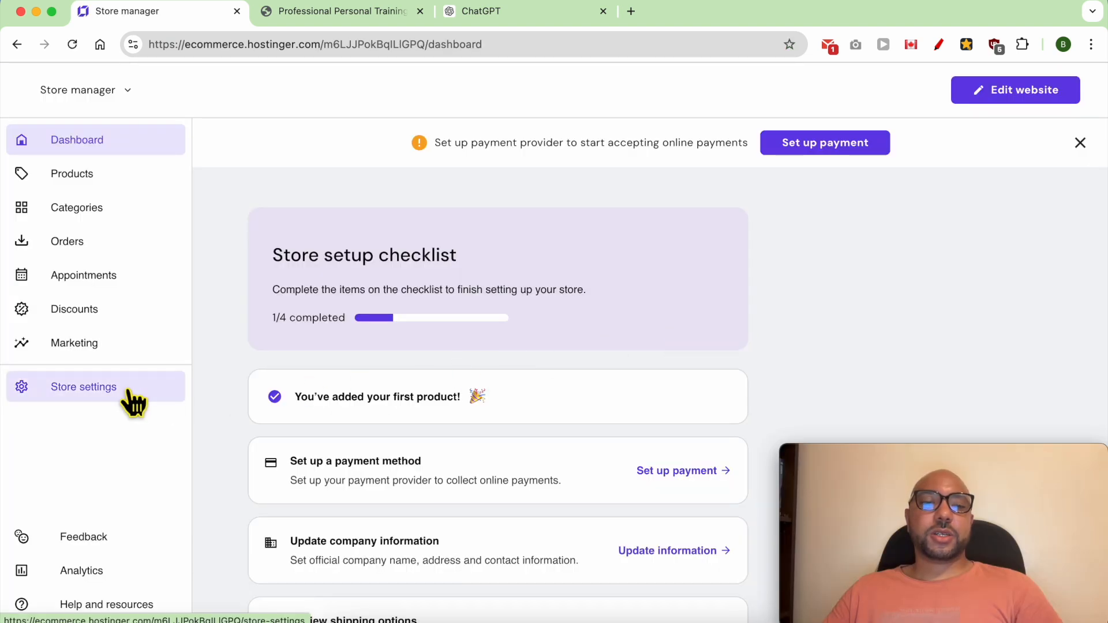
click(167, 402)
click(376, 422)
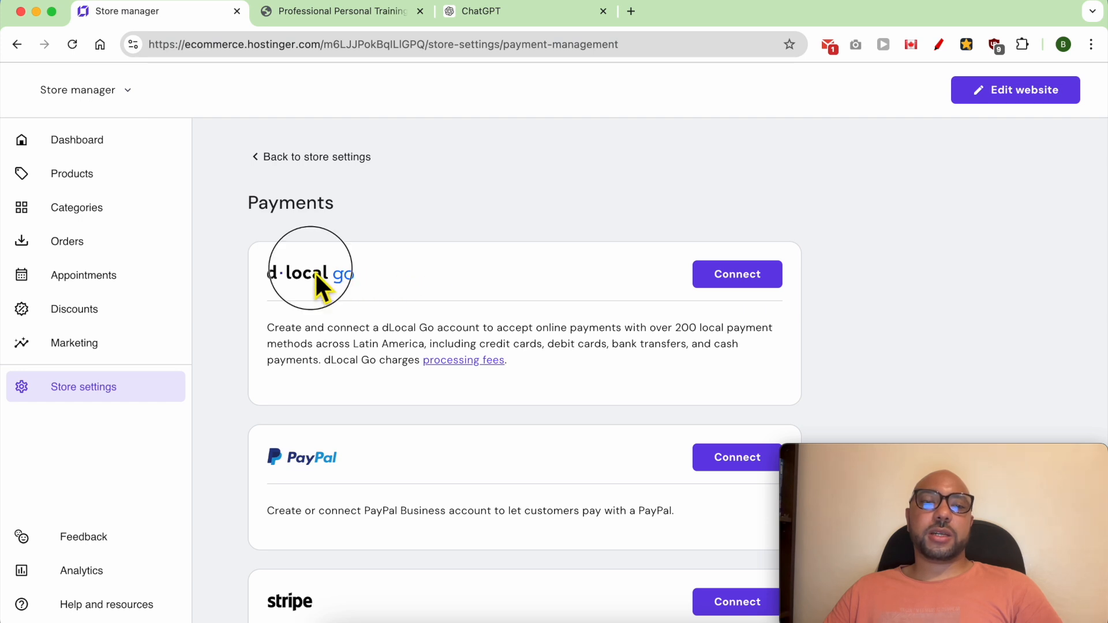
Step: Add a manual payment method named "Payment after the session"
scroll(343, 292, down, 6)
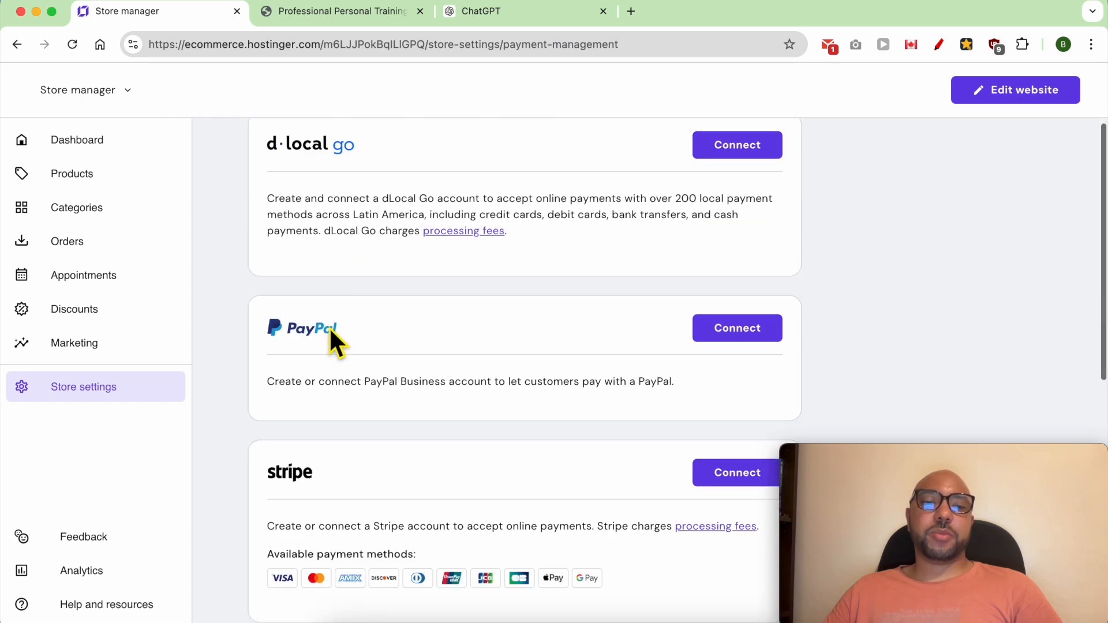
scroll(322, 450, down, 2)
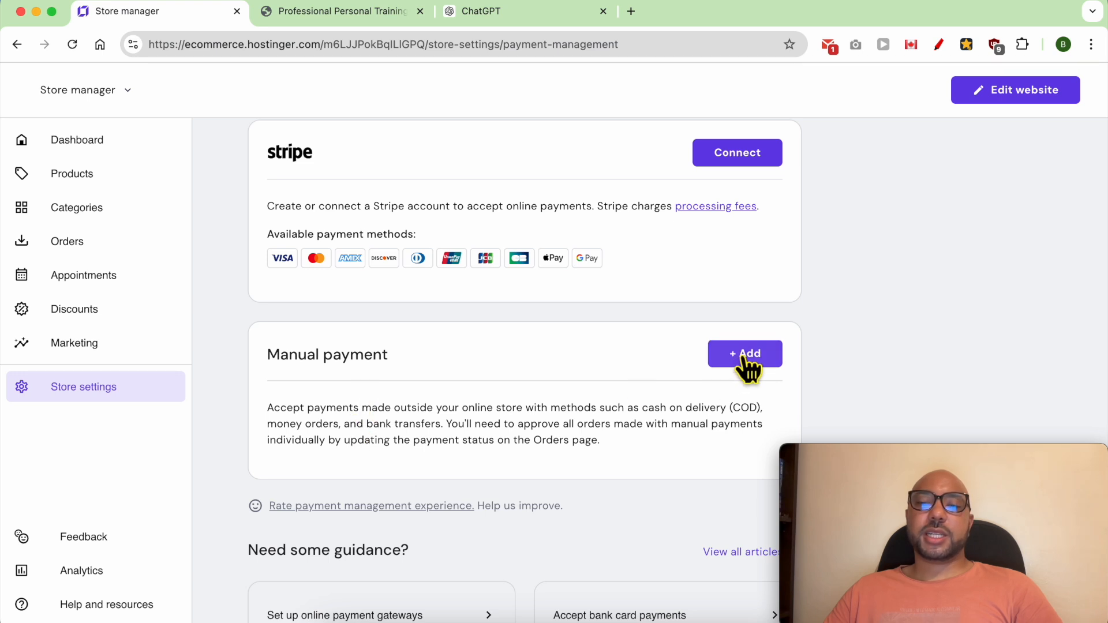
click(748, 360)
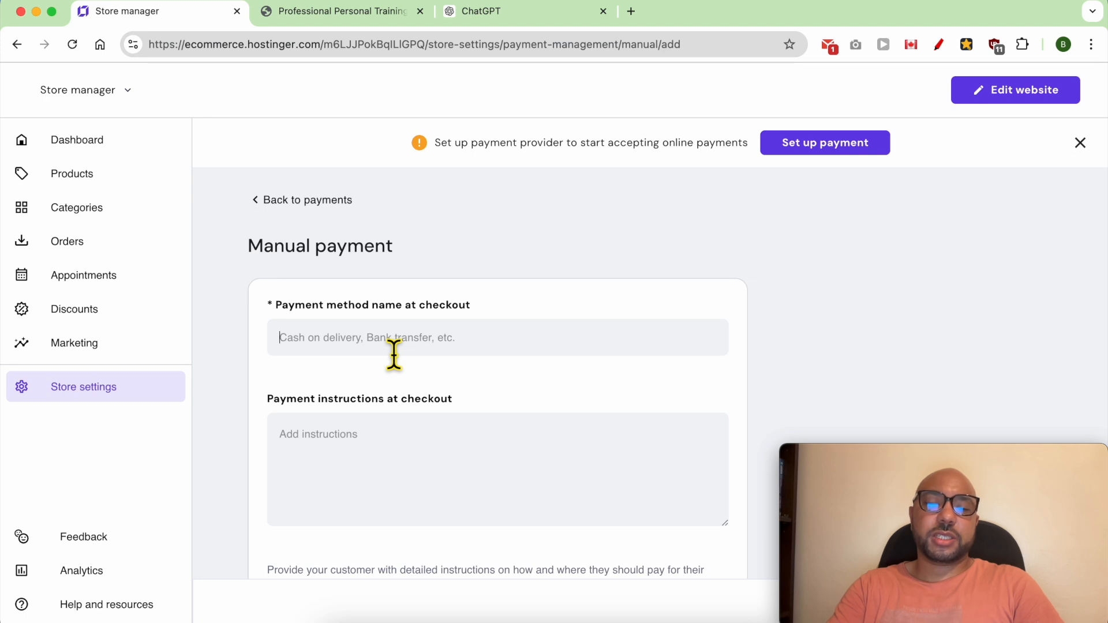
click(394, 353)
text(Payement after the session)
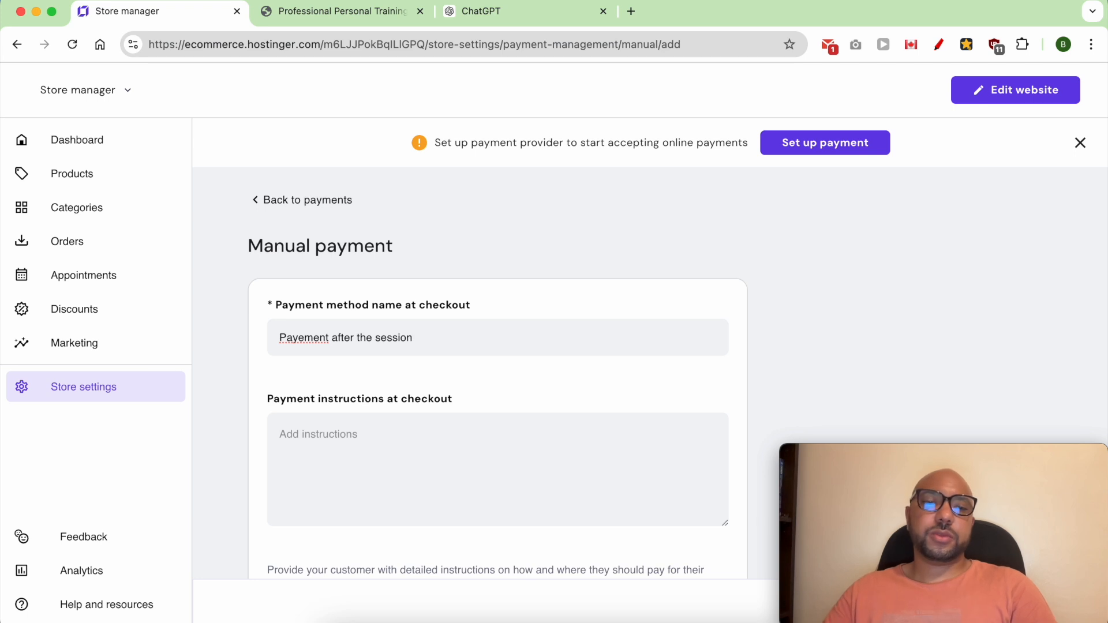
click(310, 340)
key(BackSpace)
Step: Enter the checkout instructions "I accept Venmo, Paypal, and major credit cards at the end of our session." and save the manual payment method
click(343, 460)
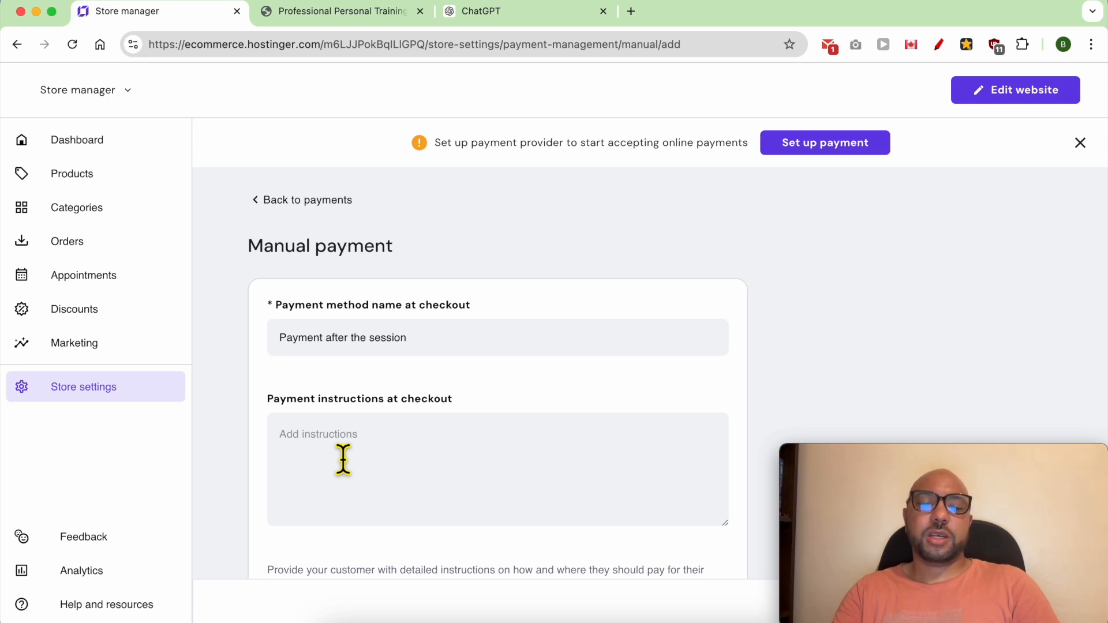
text(I accept)
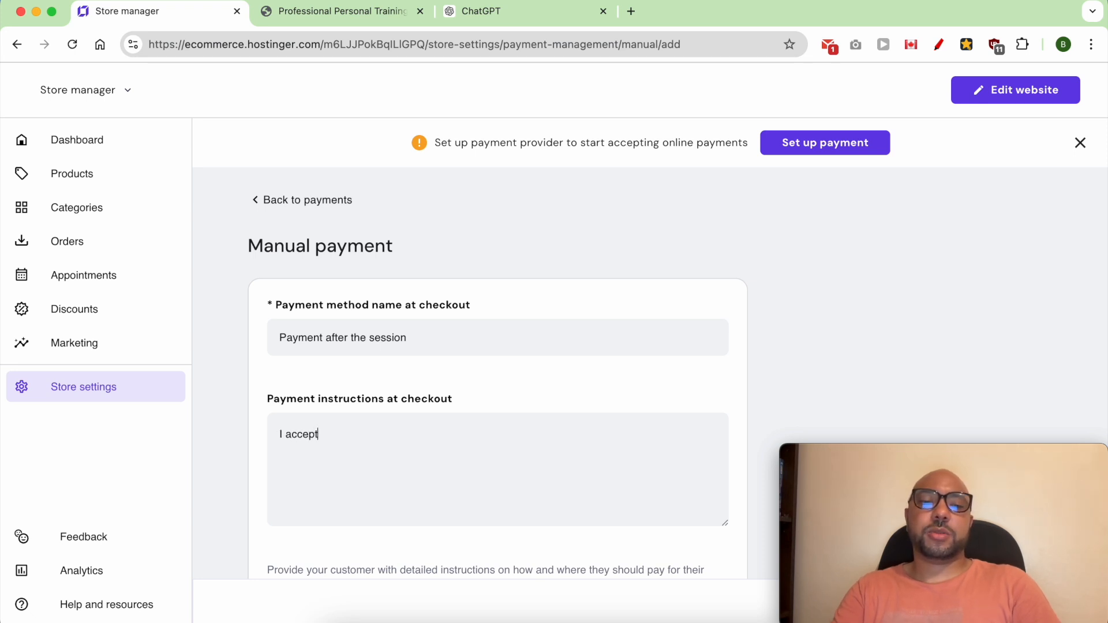
text( Ven)
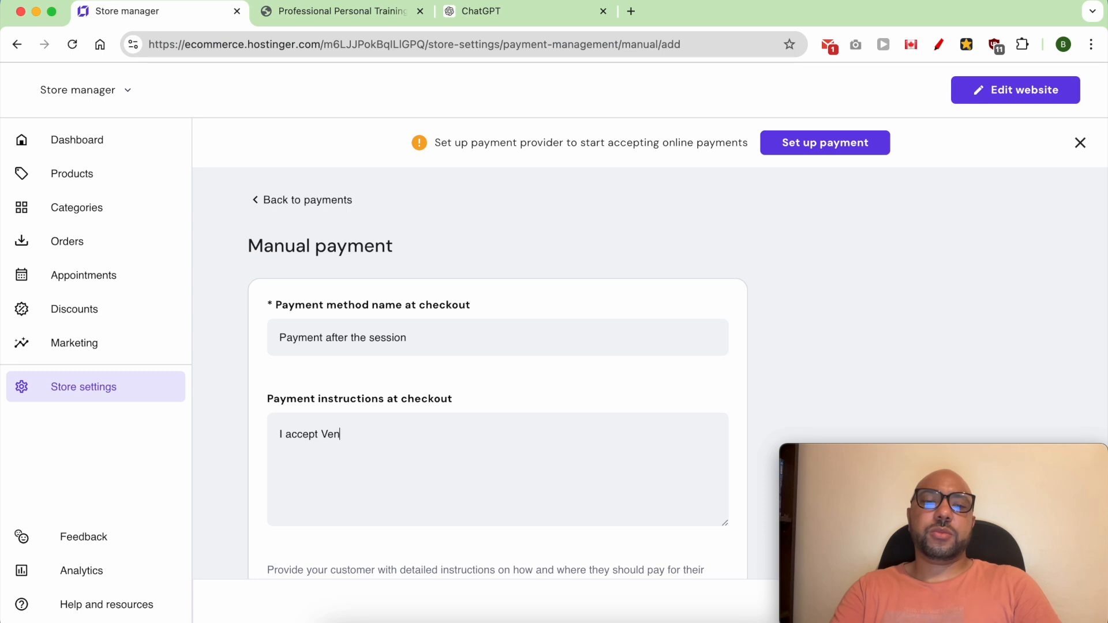
text(mo, Paypa)
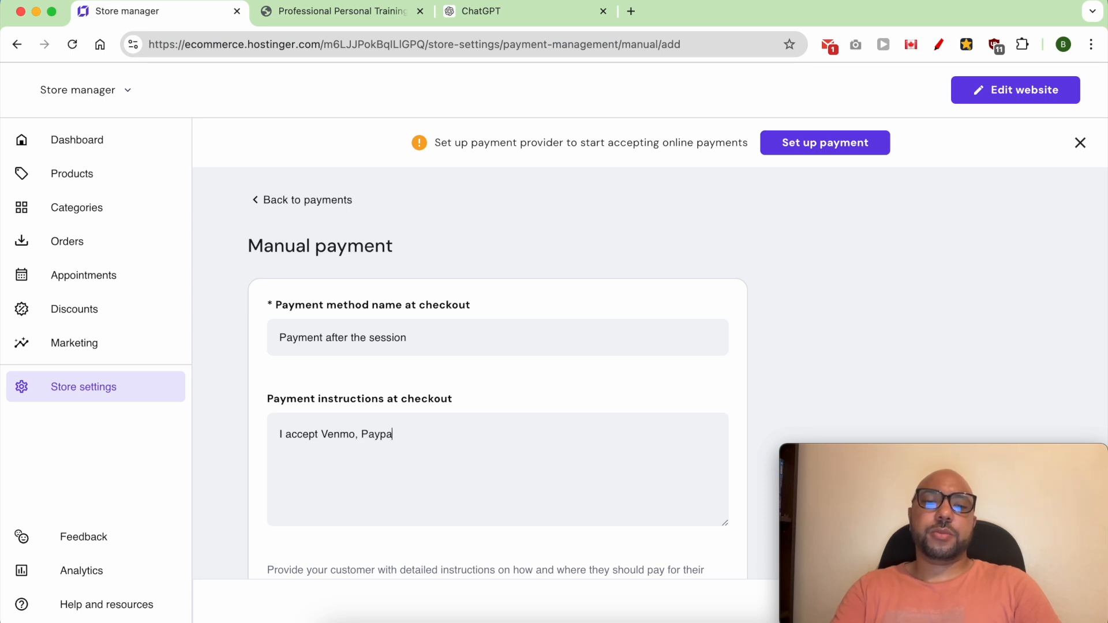
text(l , and major credit cards a)
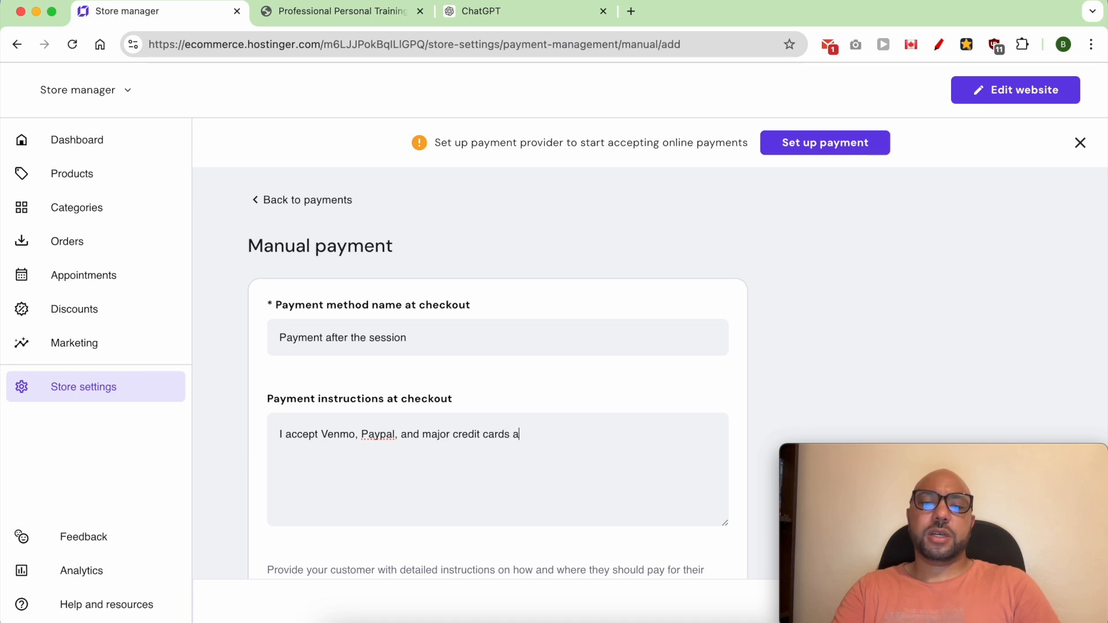
text(t the end of our session.)
scroll(351, 465, down, 3)
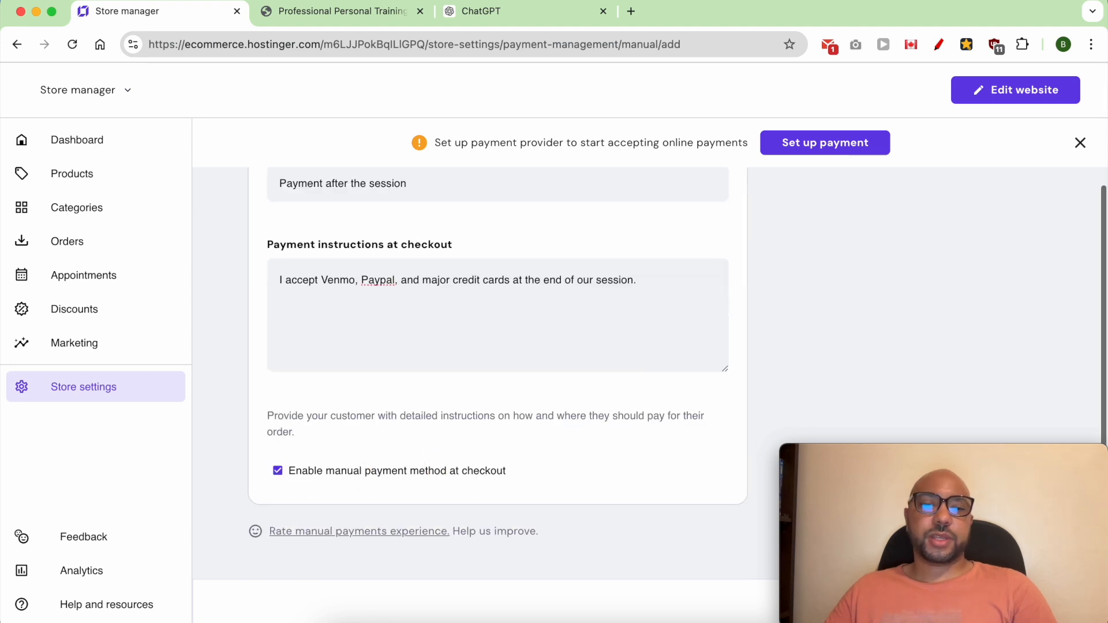
drag(891, 454, 898, 362)
click(1024, 603)
Step: Book the training session on the live site for Friday, August 9, 2024 at 09:00 AM and continue to checkout
click(373, 12)
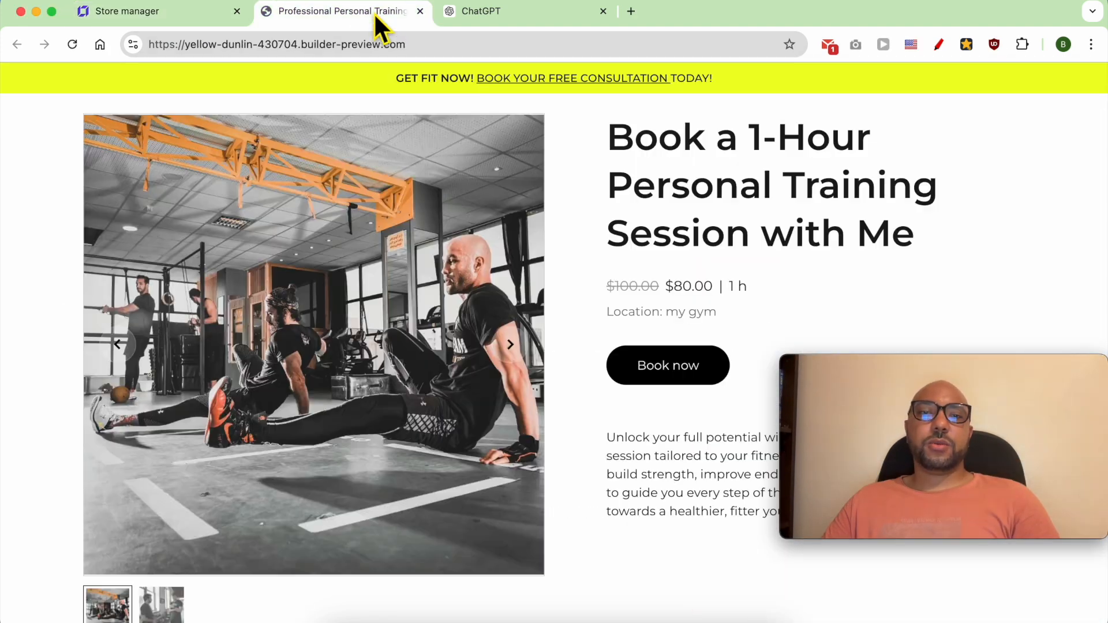
click(667, 369)
drag(919, 373, 923, 473)
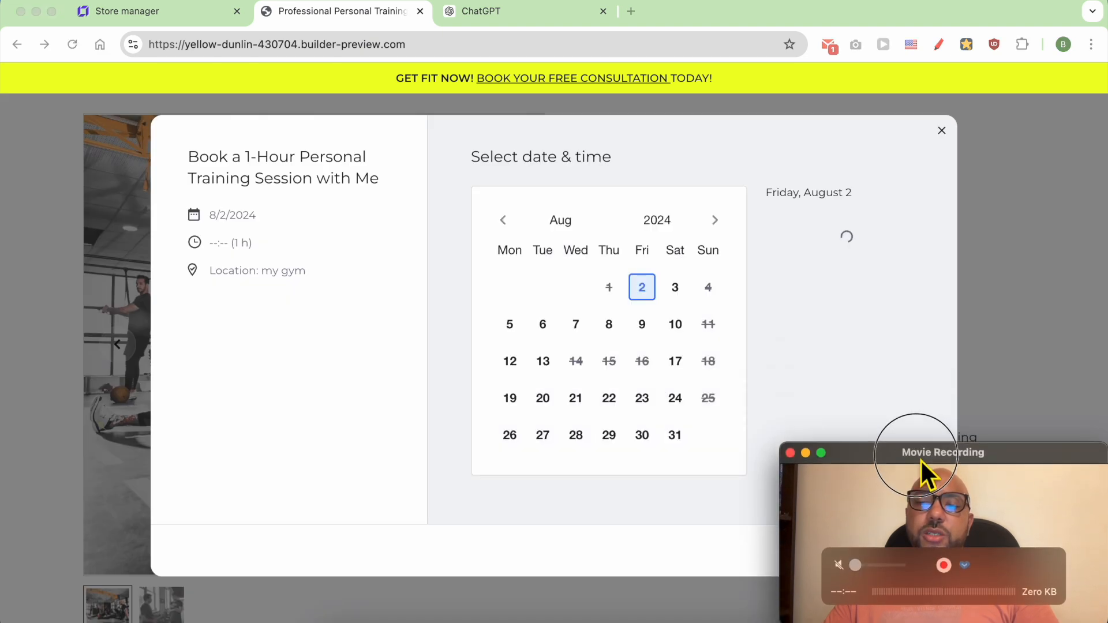
click(642, 324)
click(865, 281)
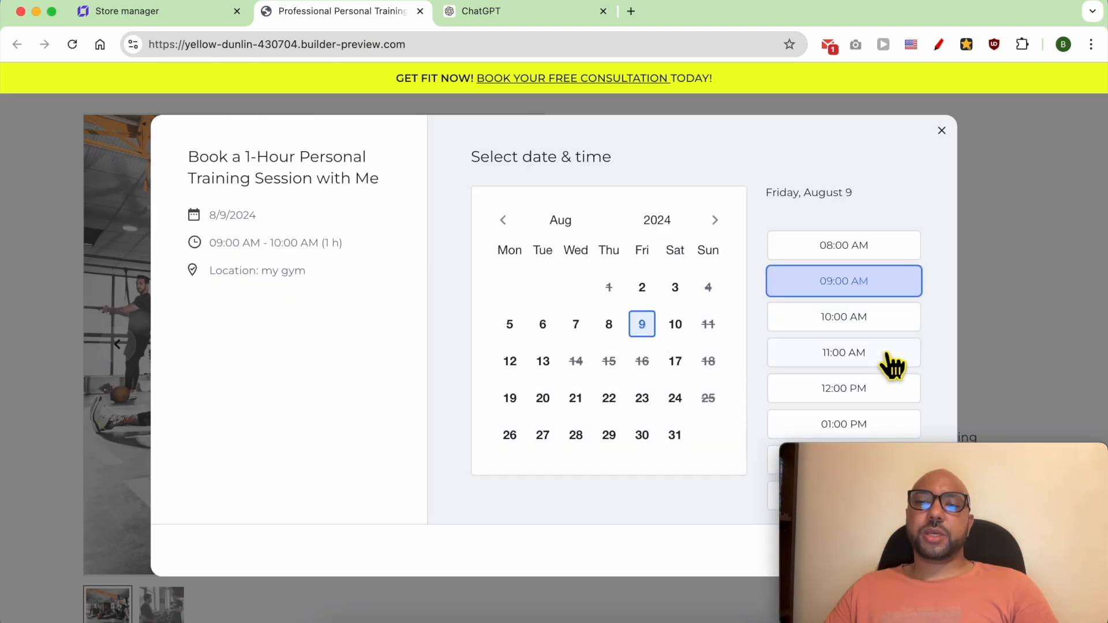
drag(925, 458, 171, 461)
click(915, 551)
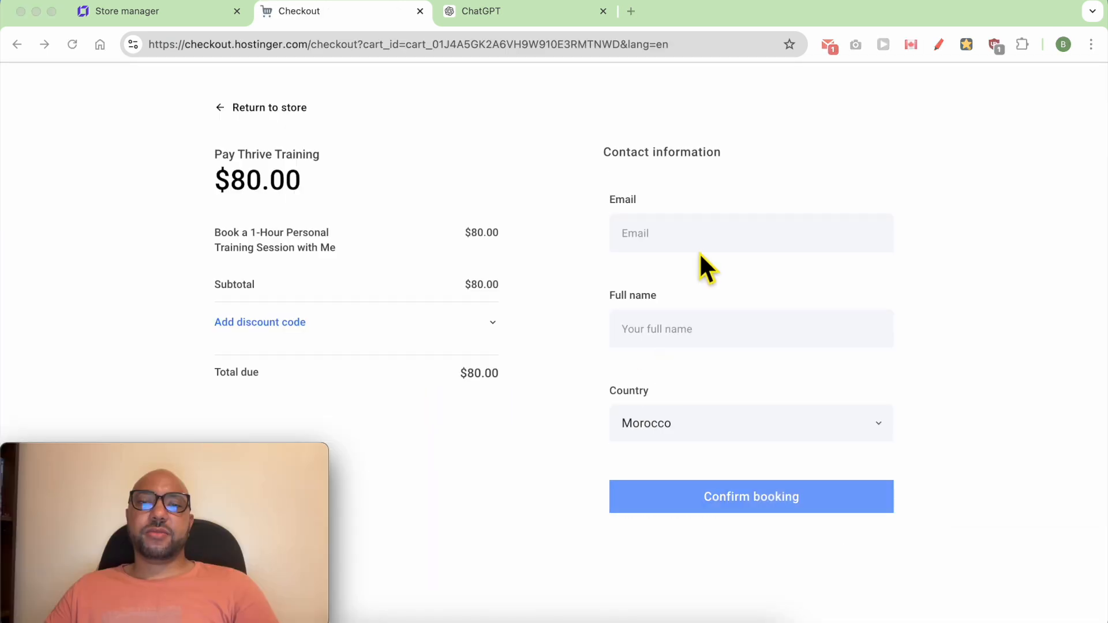
Step: Fill in the customer's email and full name in the checkout contact information
click(696, 237)
text(ben@ben.com)
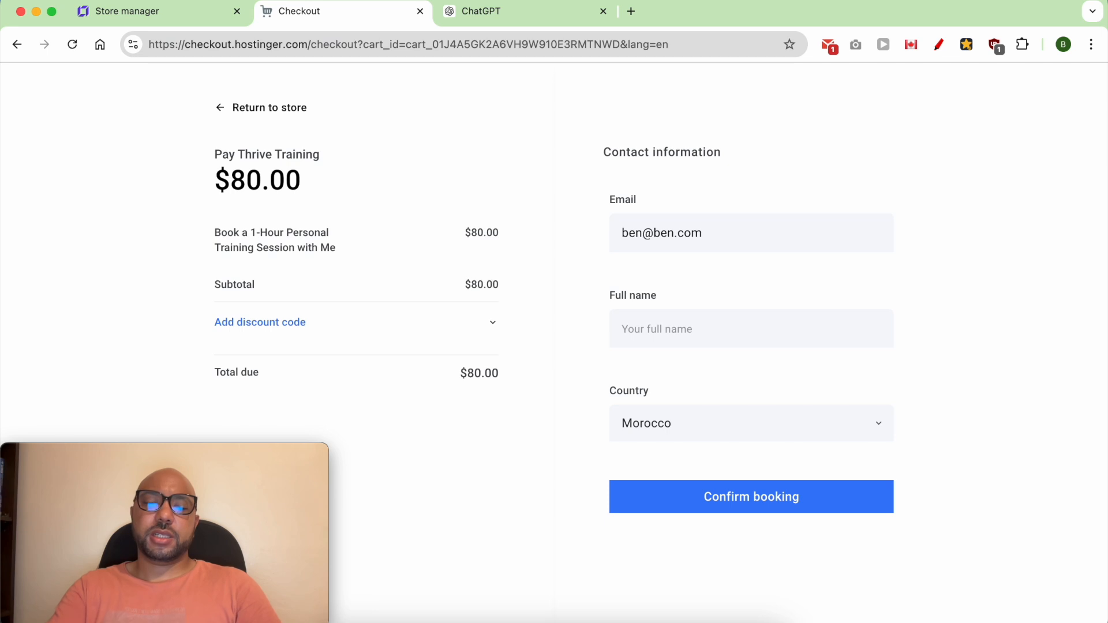
key(Tab)
text(Ben)
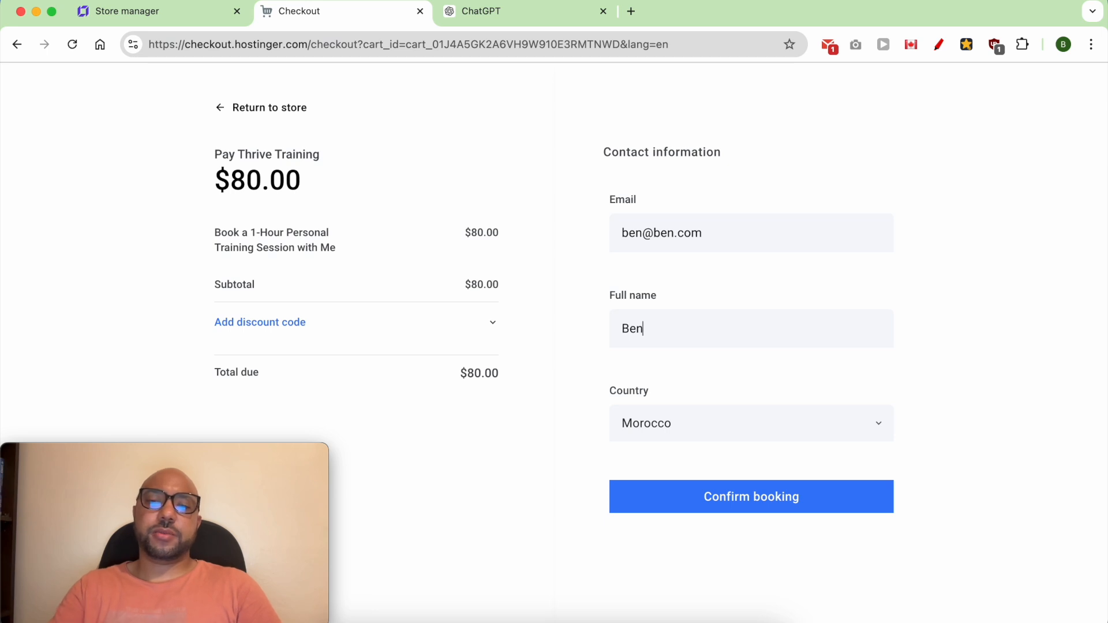
Step: Set the customer's country to United States and state to California, and submit the booking as an order with payment after the session
click(721, 424)
double_click(721, 426)
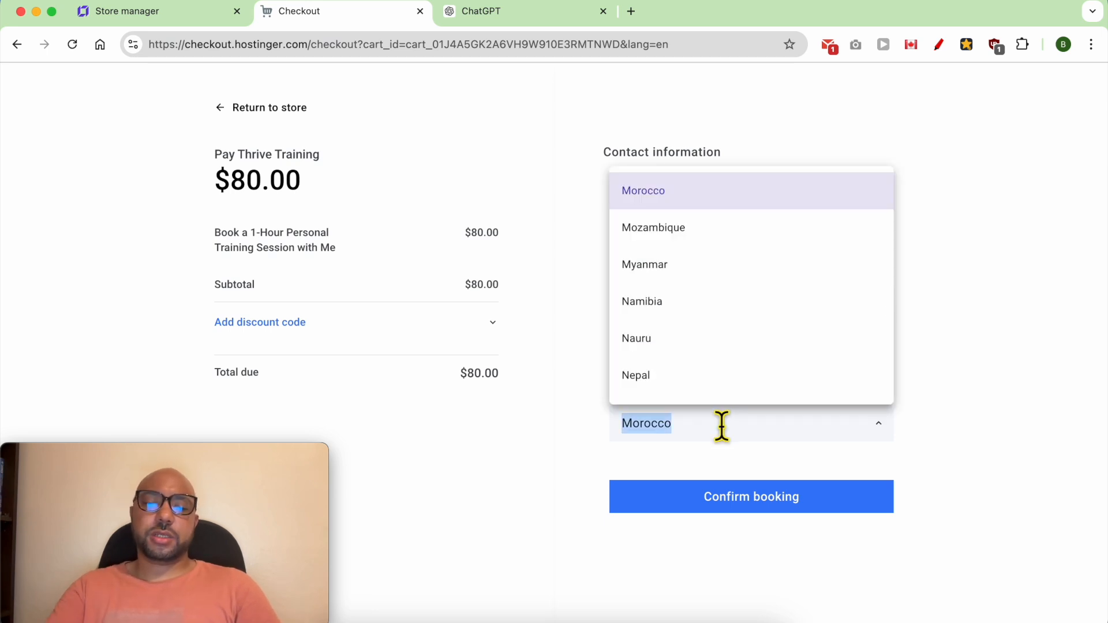
text(united)
click(717, 552)
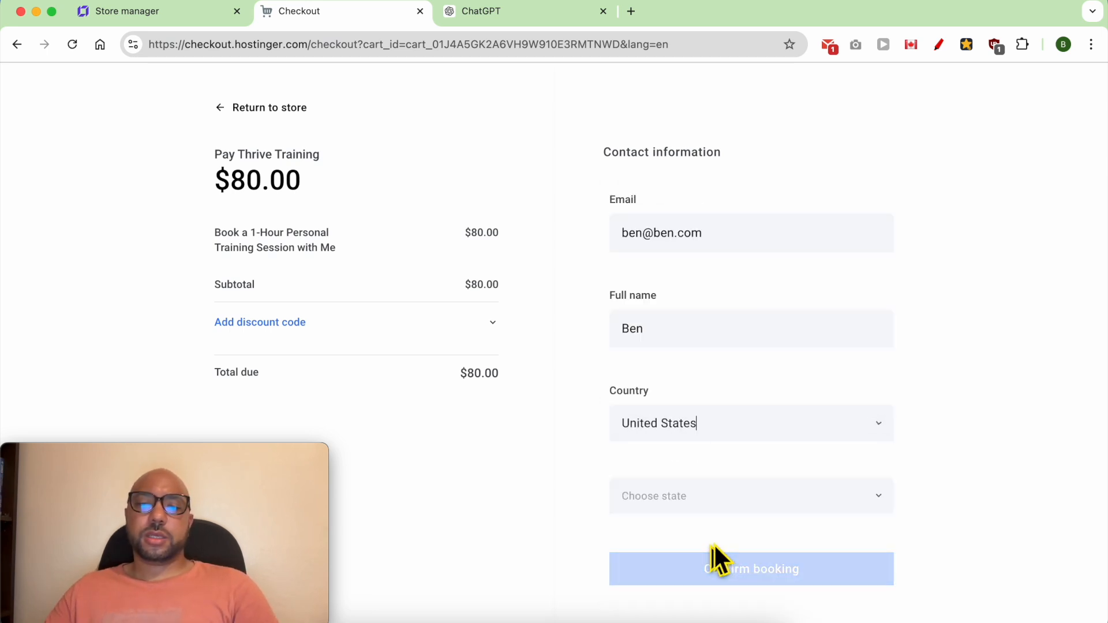
click(718, 498)
click(709, 446)
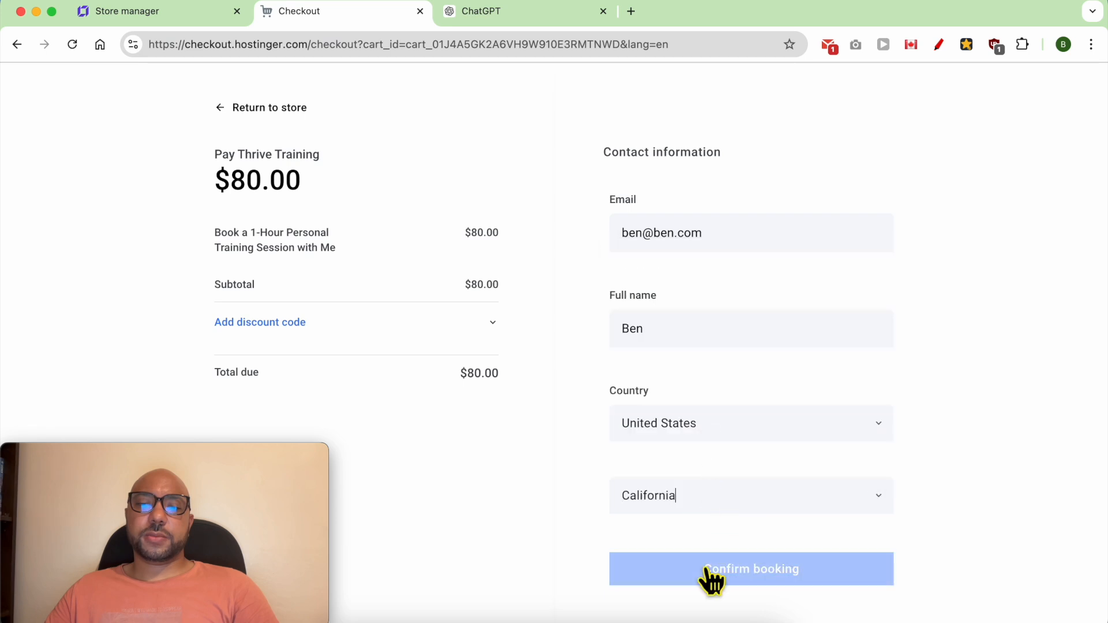
click(727, 574)
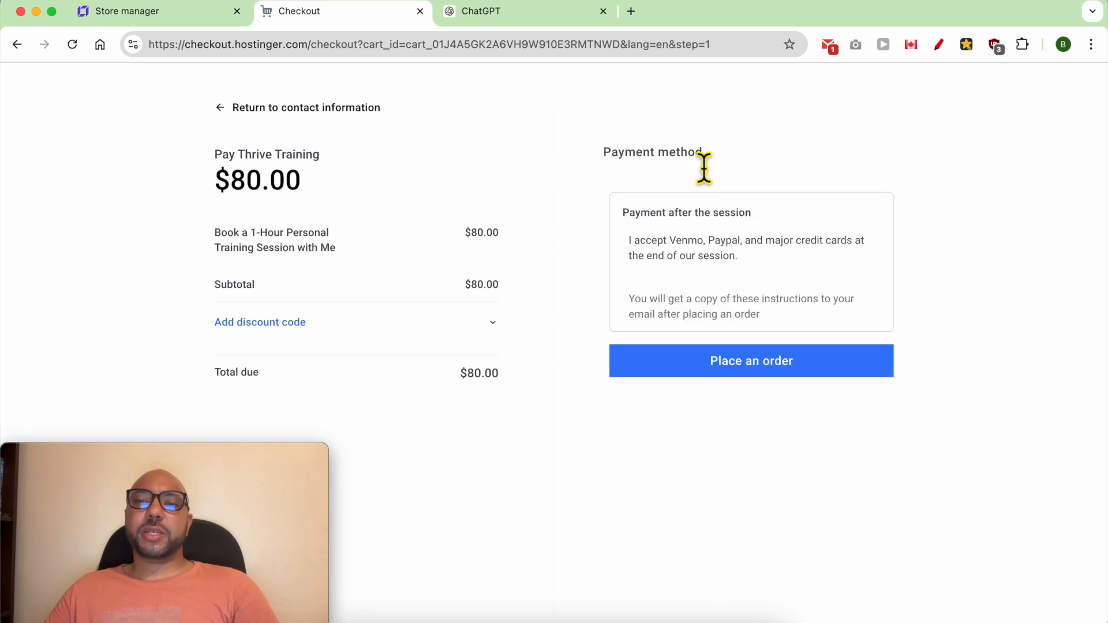
click(742, 369)
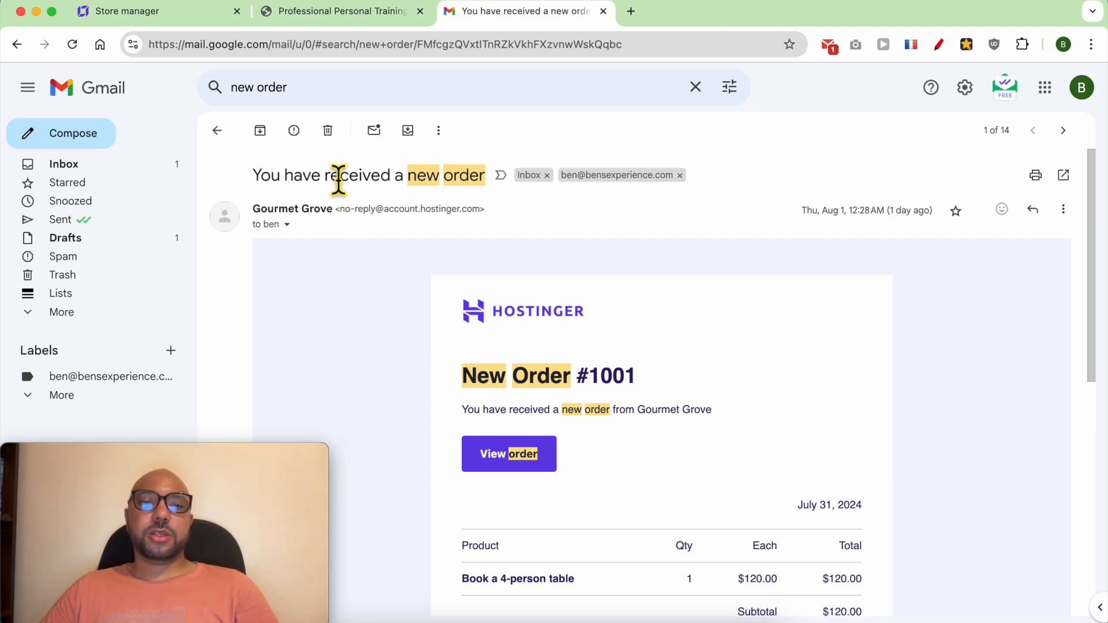
Step: Examine the subject, heading, order date and product table of the sample new order email from Gourmet Grove in Gmail
triple_click(339, 178)
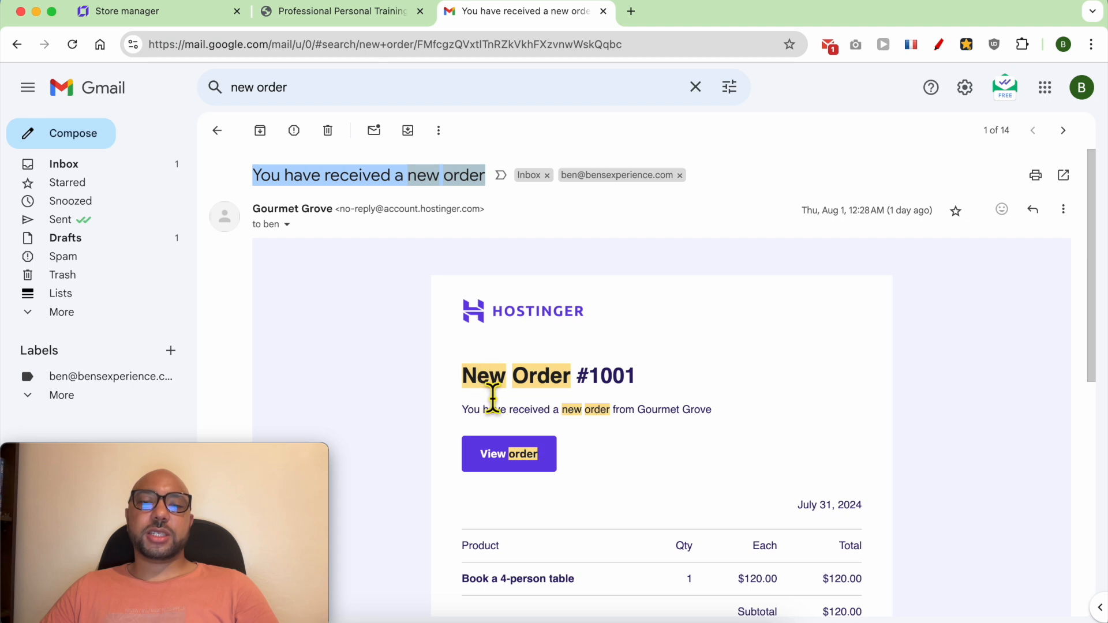
triple_click(506, 383)
scroll(577, 413, down, 1)
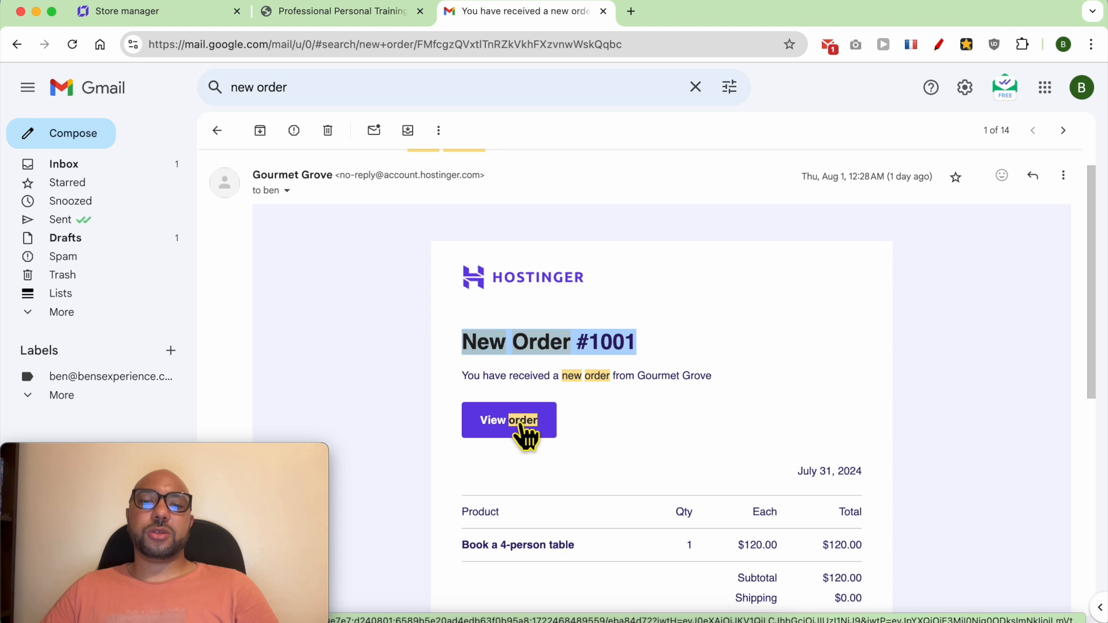
scroll(733, 413, down, 3)
scroll(848, 450, up, 1)
click(875, 483)
drag(880, 522, 462, 381)
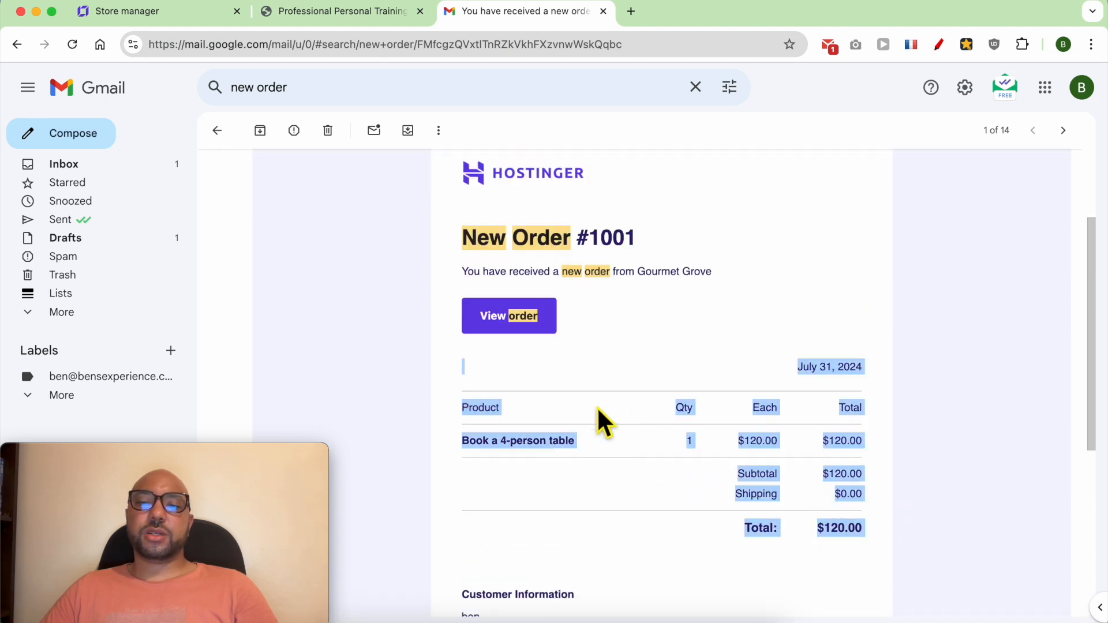
click(841, 365)
triple_click(840, 376)
Step: Check the customer information and payment method at the end of the order email
scroll(848, 375, down, 4)
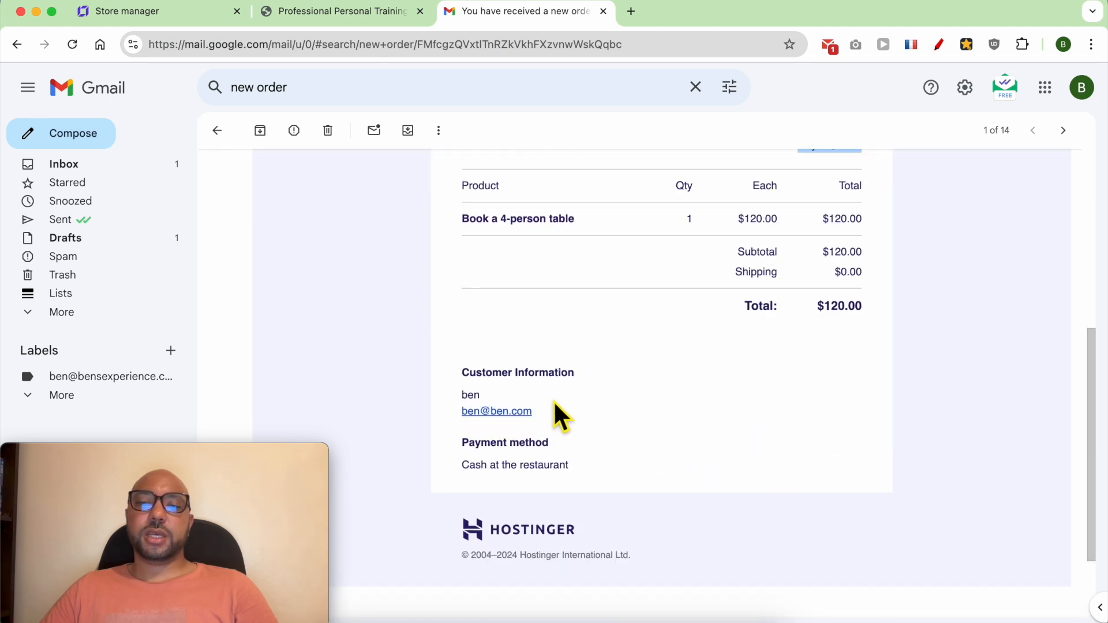
drag(565, 428, 460, 374)
click(582, 457)
drag(583, 457, 455, 458)
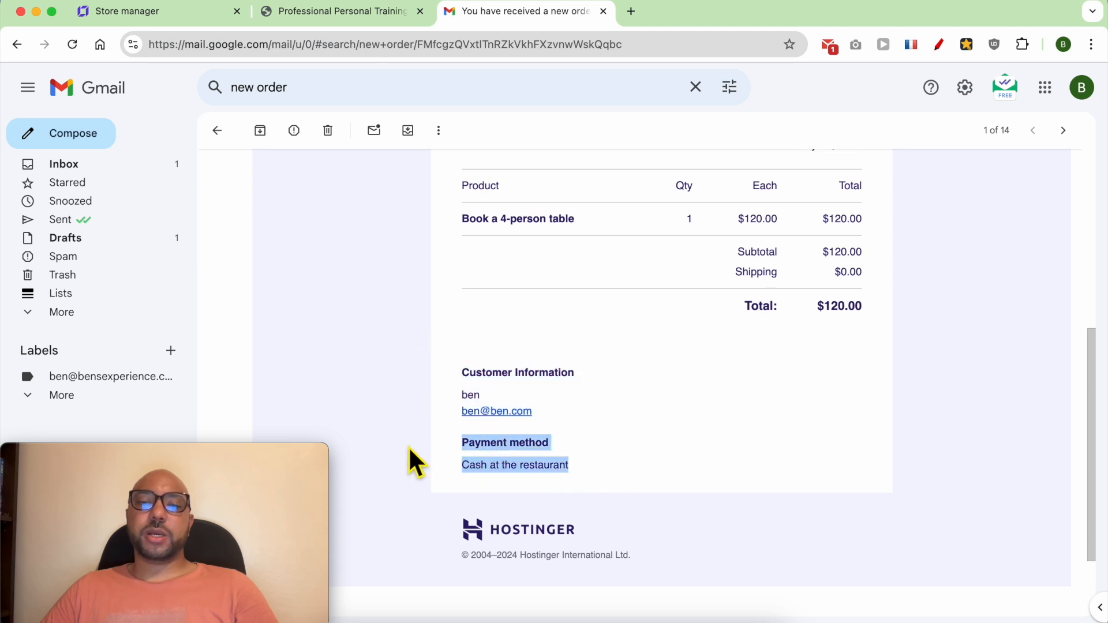
click(358, 359)
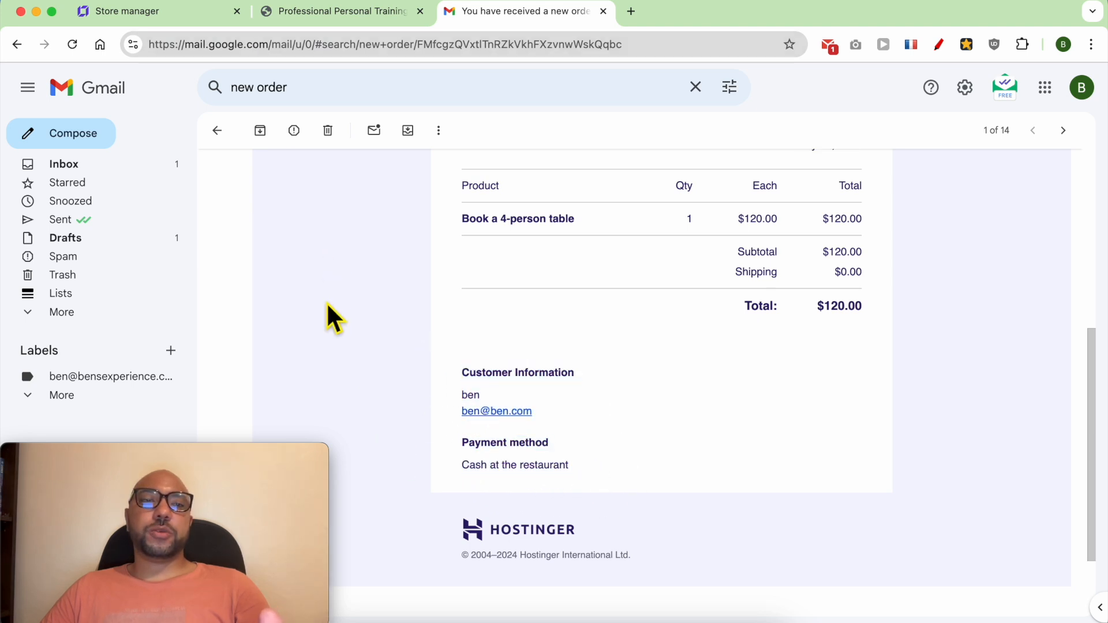
Step: Switch back to the store manager's appointments calendar and review the details of the August 9 training session booking
click(175, 21)
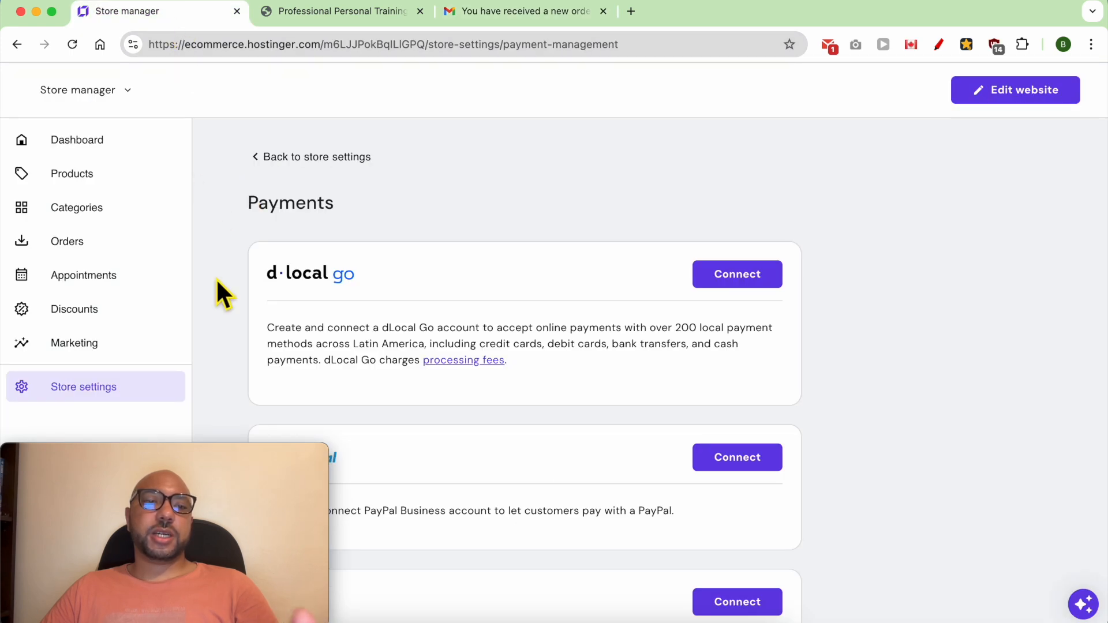
click(131, 279)
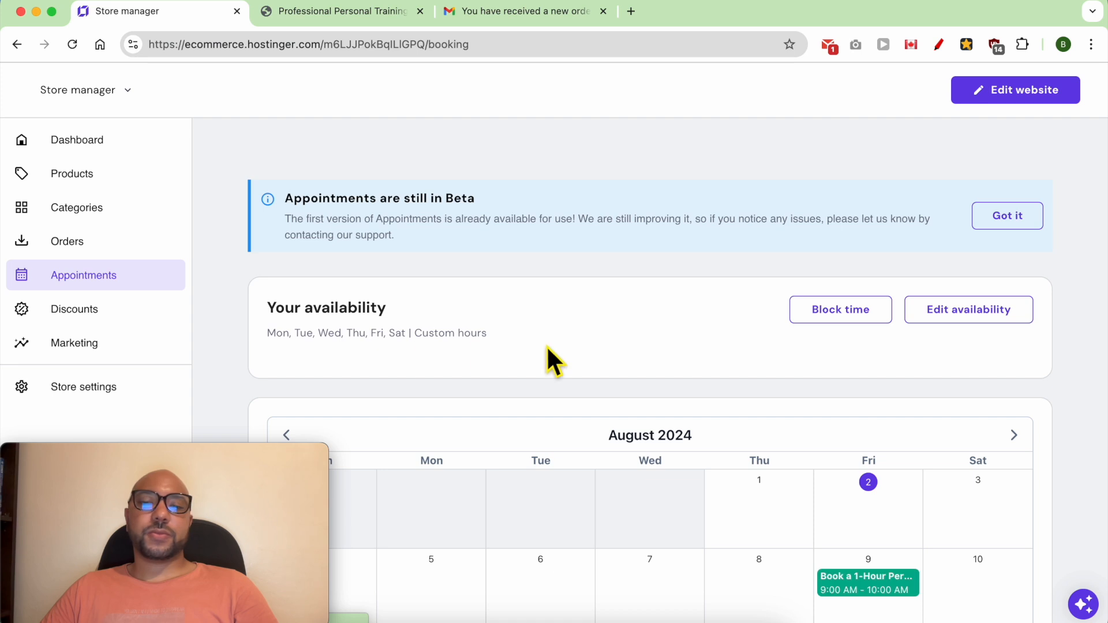
scroll(571, 352, down, 3)
click(833, 438)
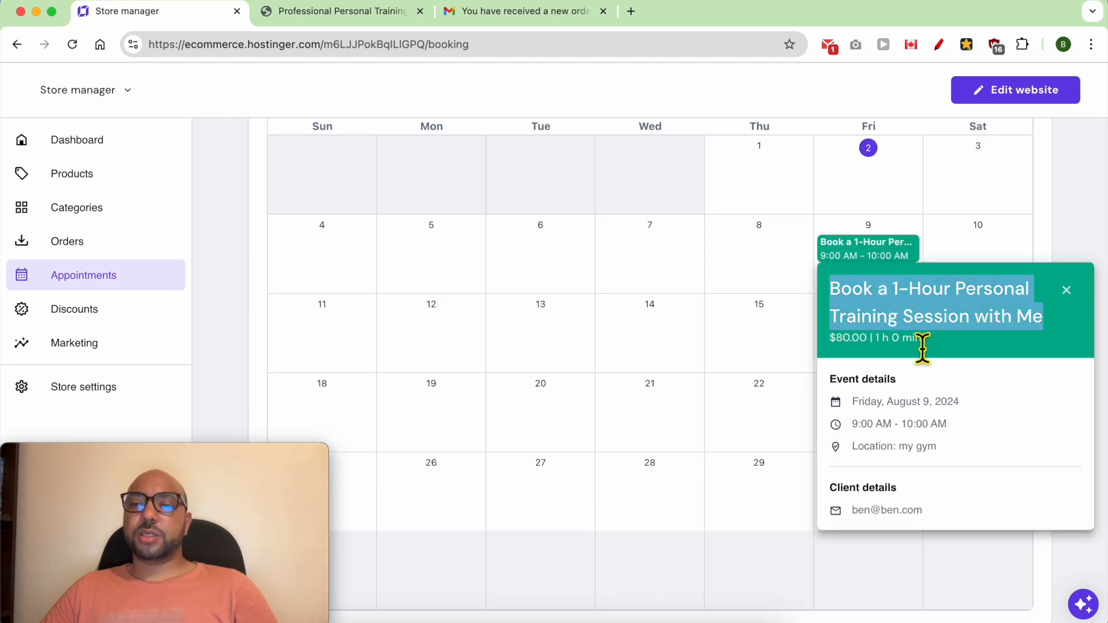
triple_click(860, 351)
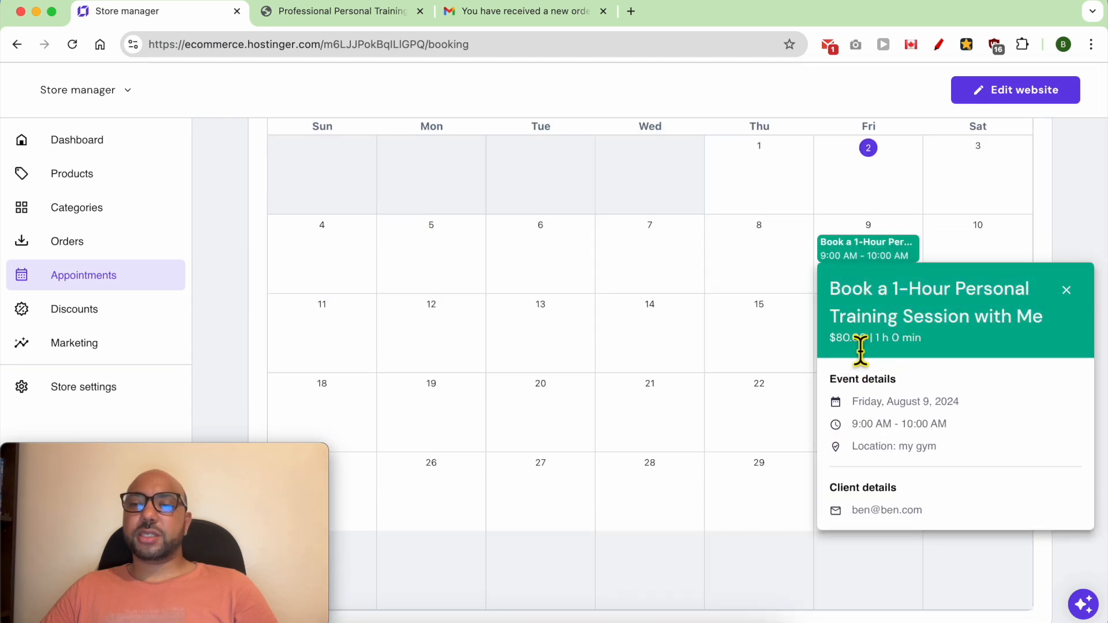
Step: Review the training session booking's price, duration, event details and client e-mail in the appointment pop-up
drag(937, 343, 883, 345)
drag(981, 443, 836, 396)
click(935, 464)
drag(933, 514, 828, 483)
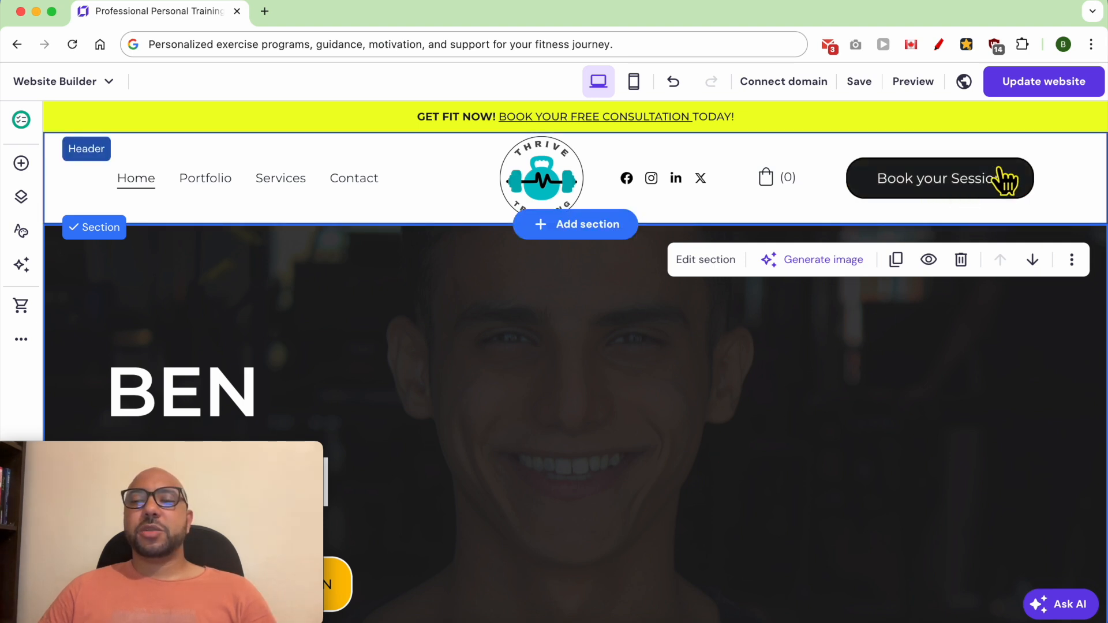
Step: Set the anchor name of the BOOK YOUR SESSION section on the Home page to booking
scroll(684, 392, down, 15)
scroll(681, 399, down, 12)
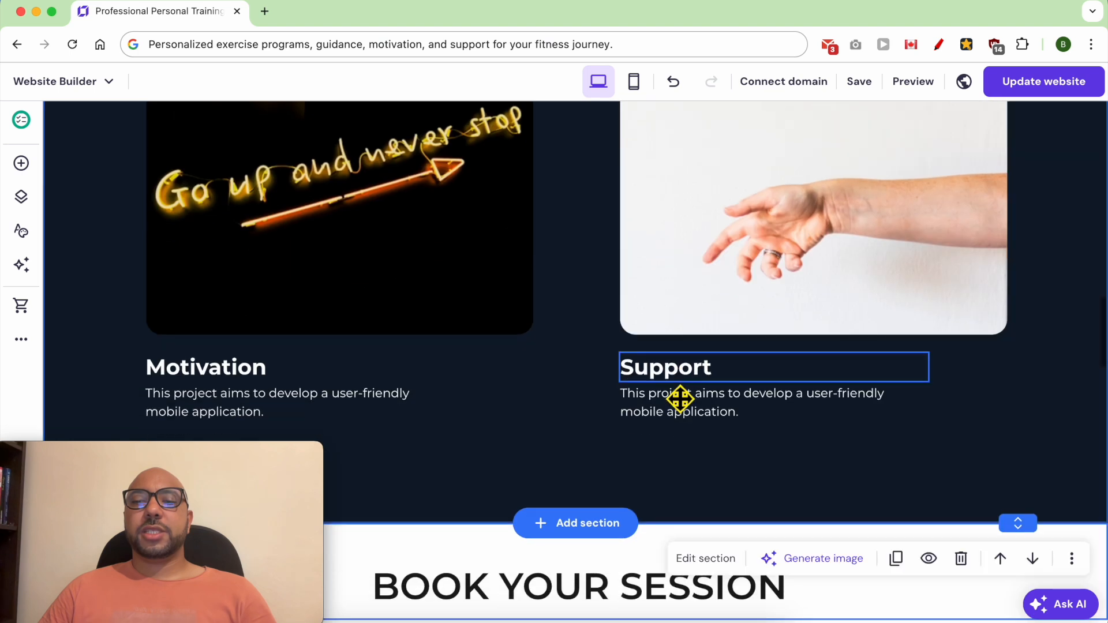
scroll(742, 408, up, 5)
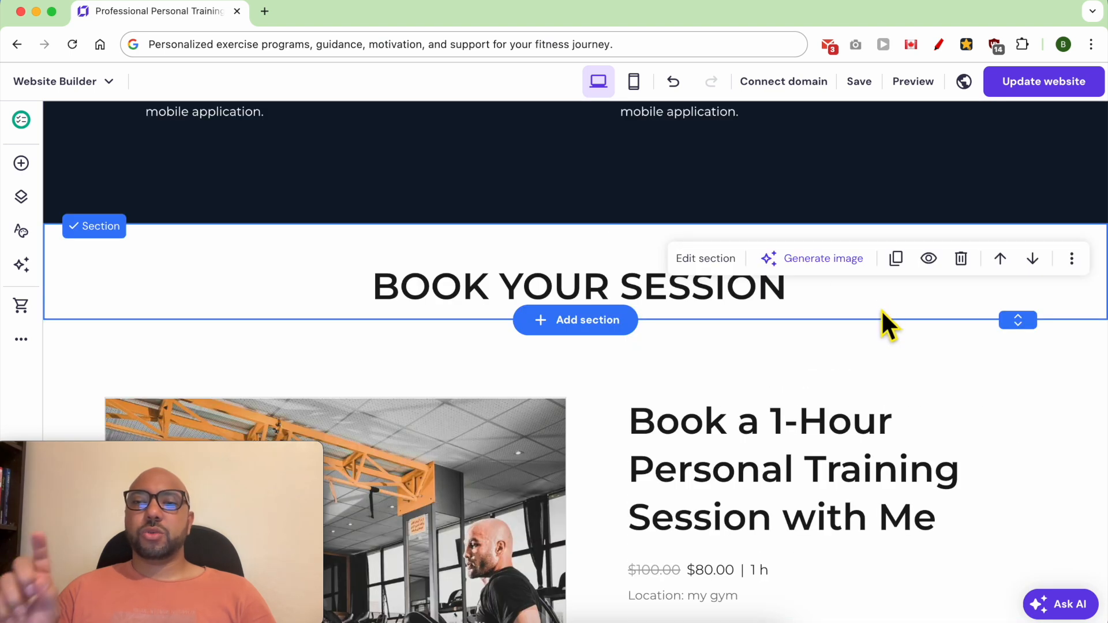
click(709, 261)
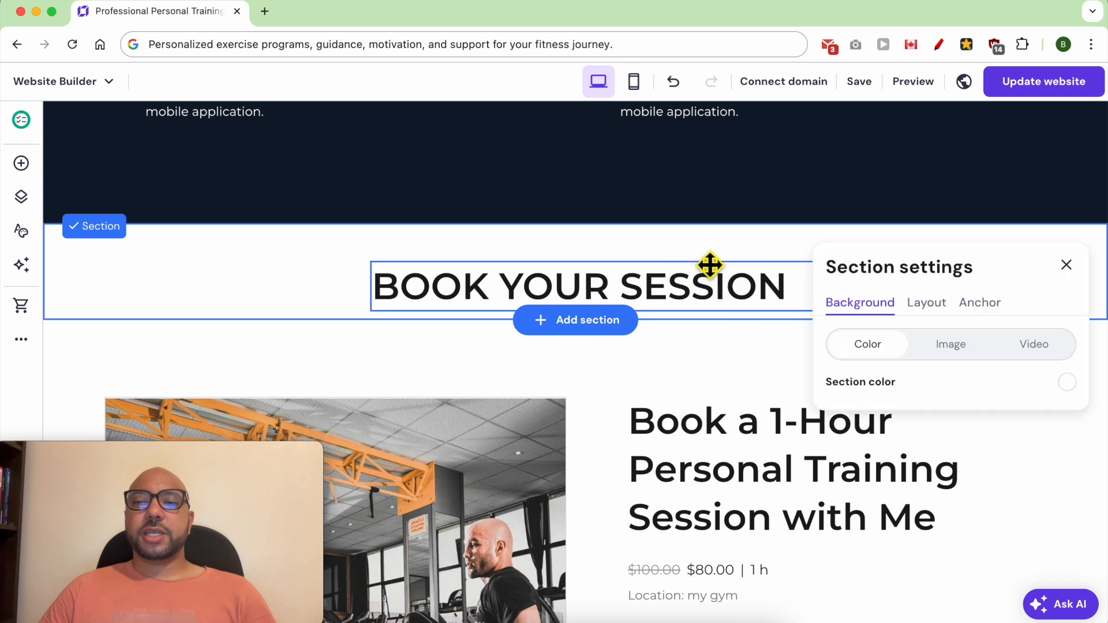
click(980, 303)
click(909, 390)
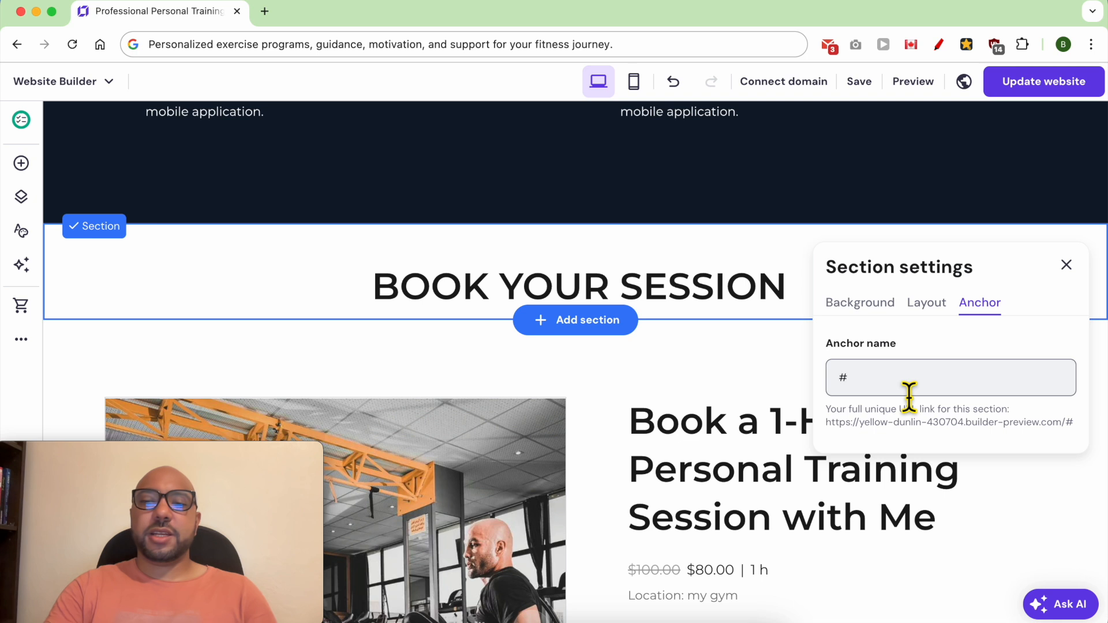
text(booking)
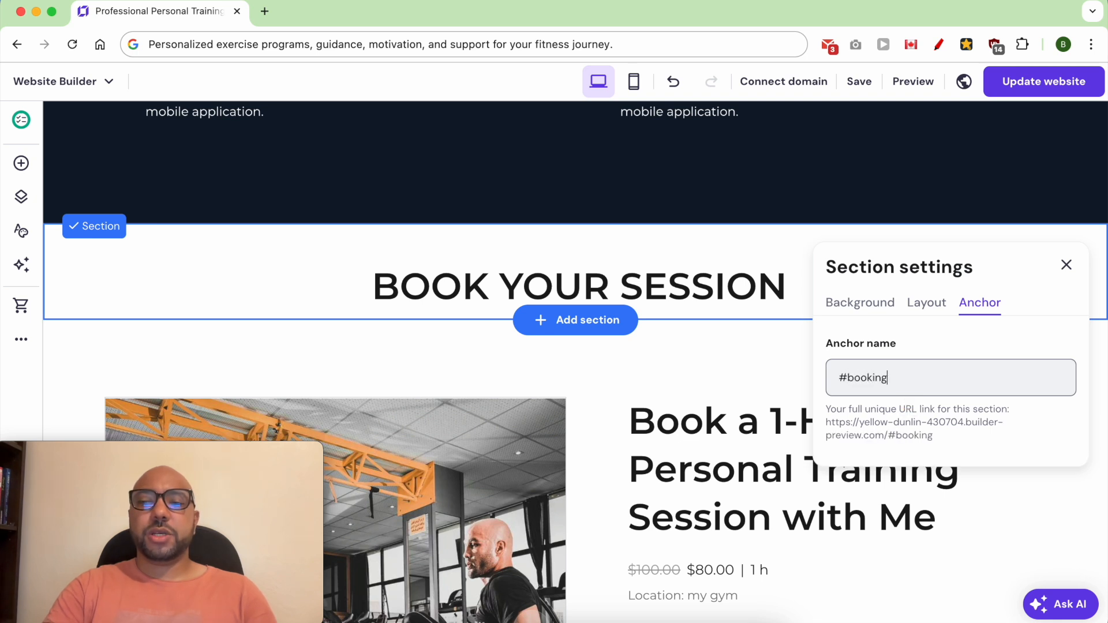
click(1066, 265)
Step: Link the header's Book your Session button to the booking section of the Home page
scroll(1007, 363, up, 15)
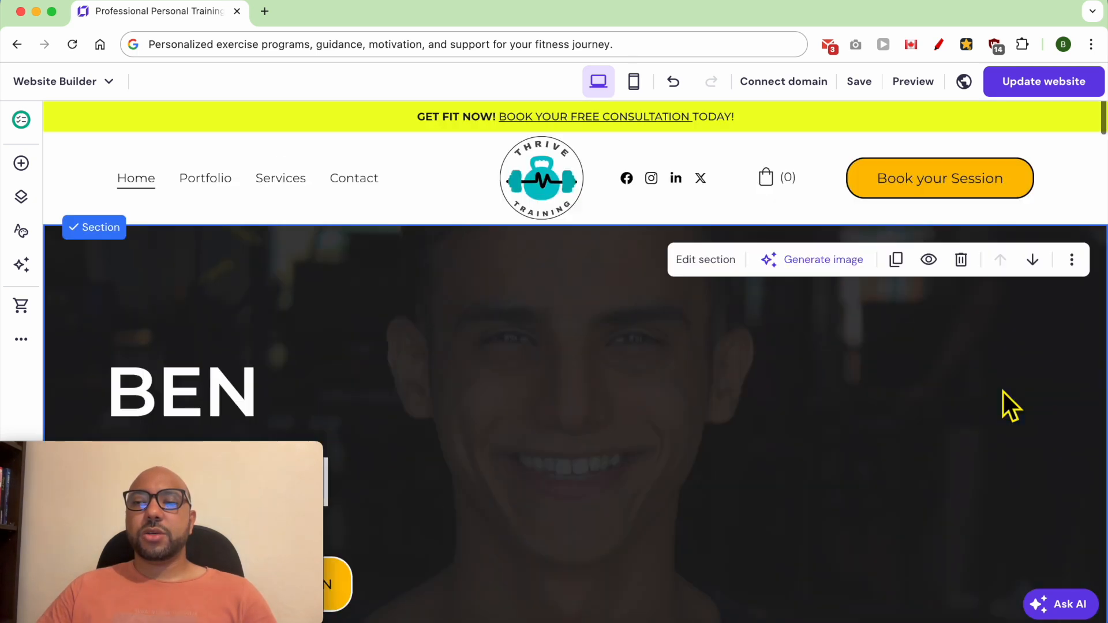
click(1020, 173)
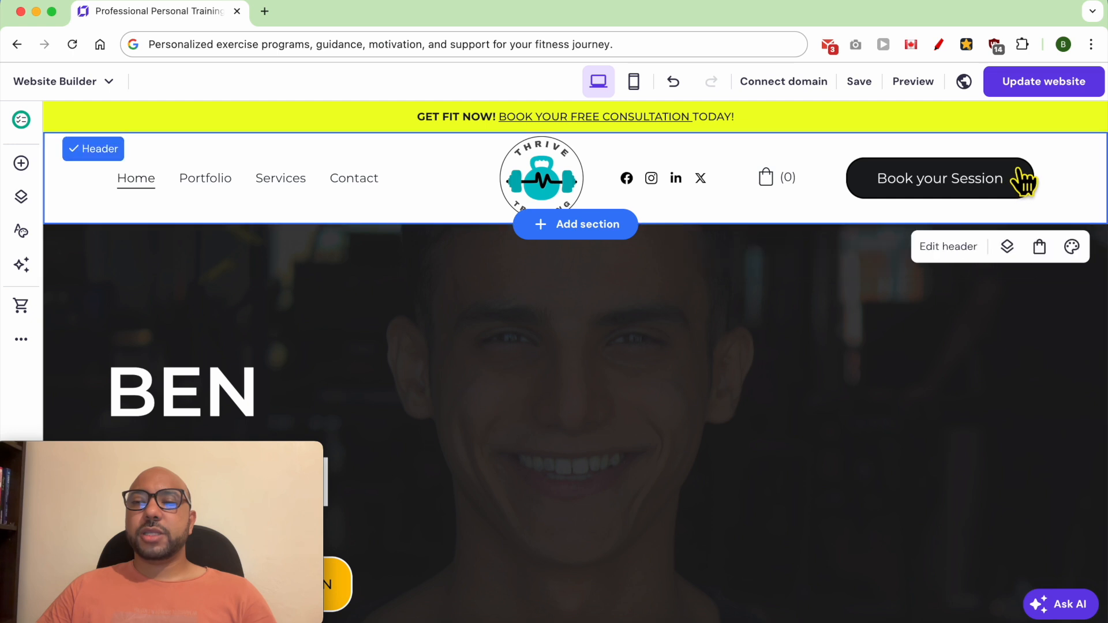
click(949, 248)
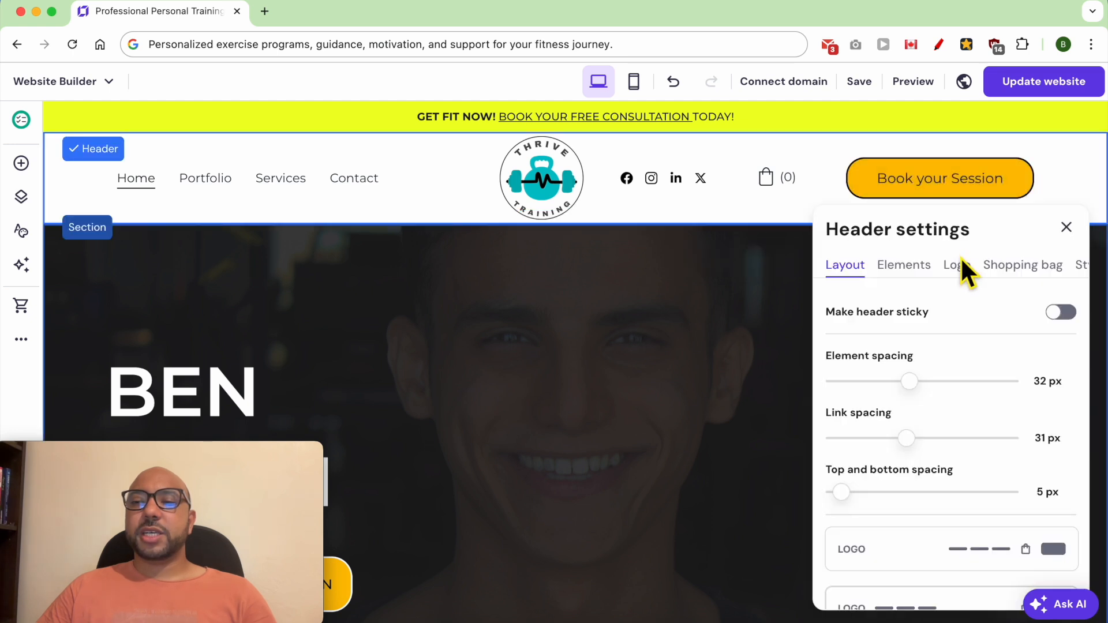
click(1080, 266)
click(916, 345)
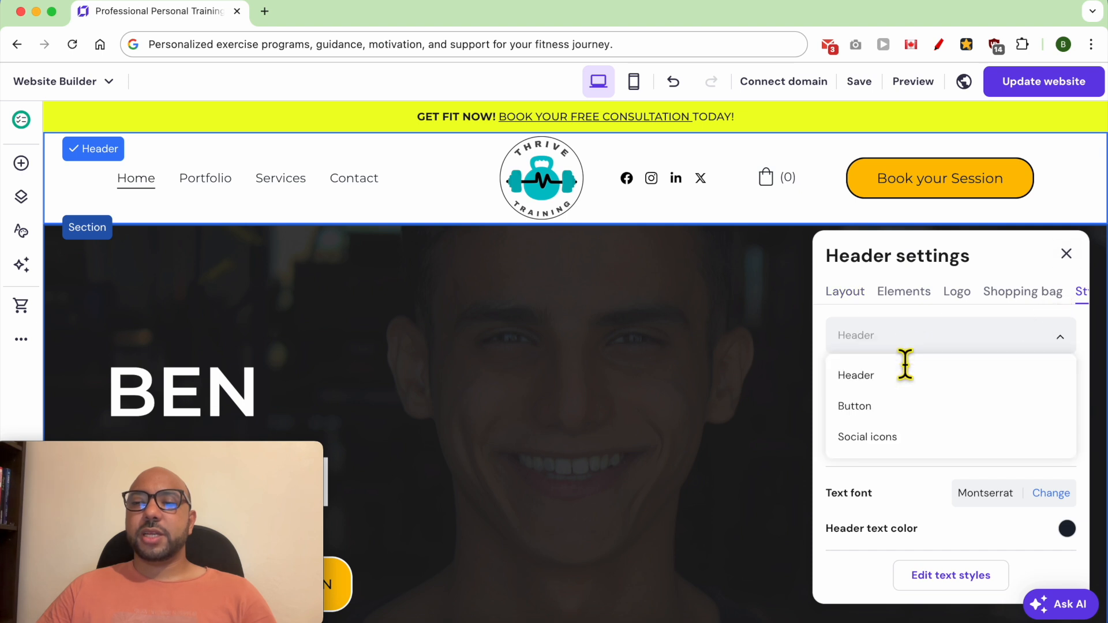
click(891, 407)
scroll(935, 393, down, 2)
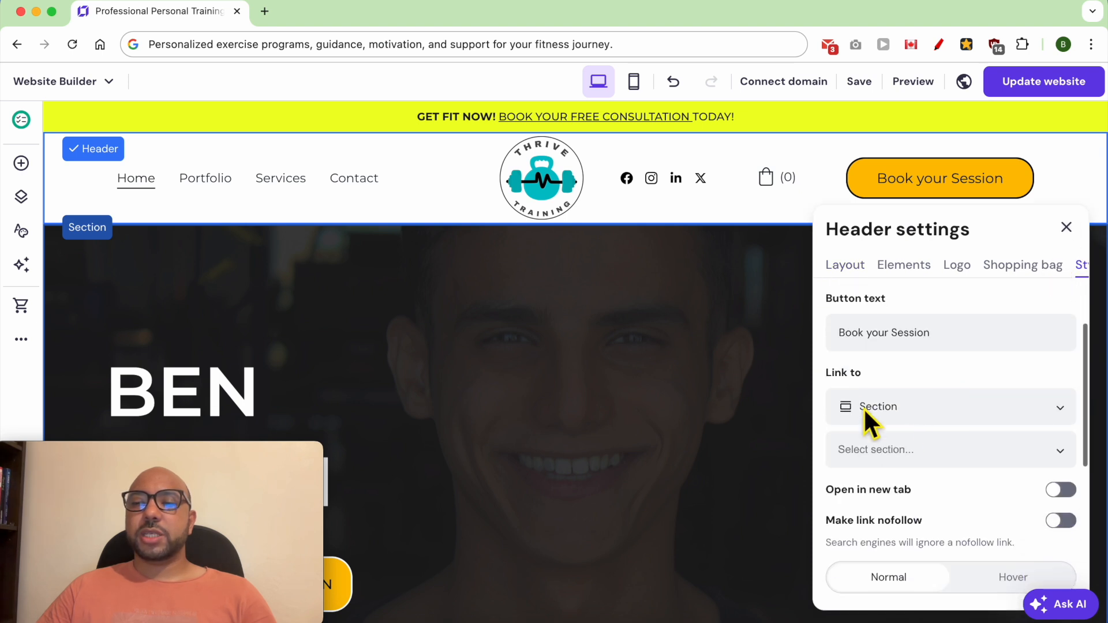
click(899, 407)
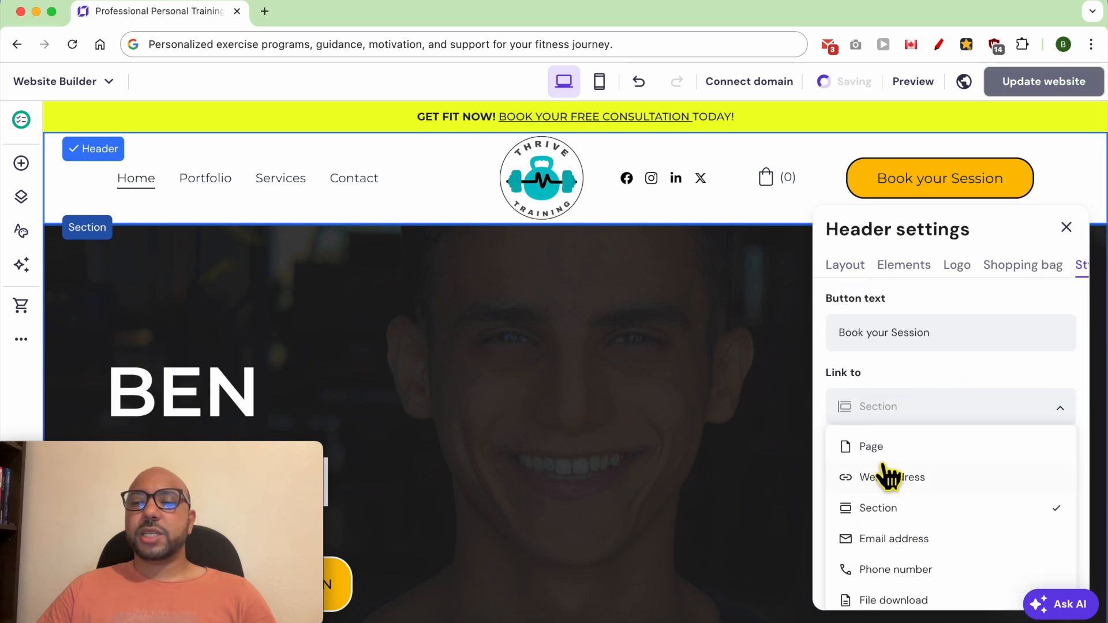
click(889, 507)
click(907, 450)
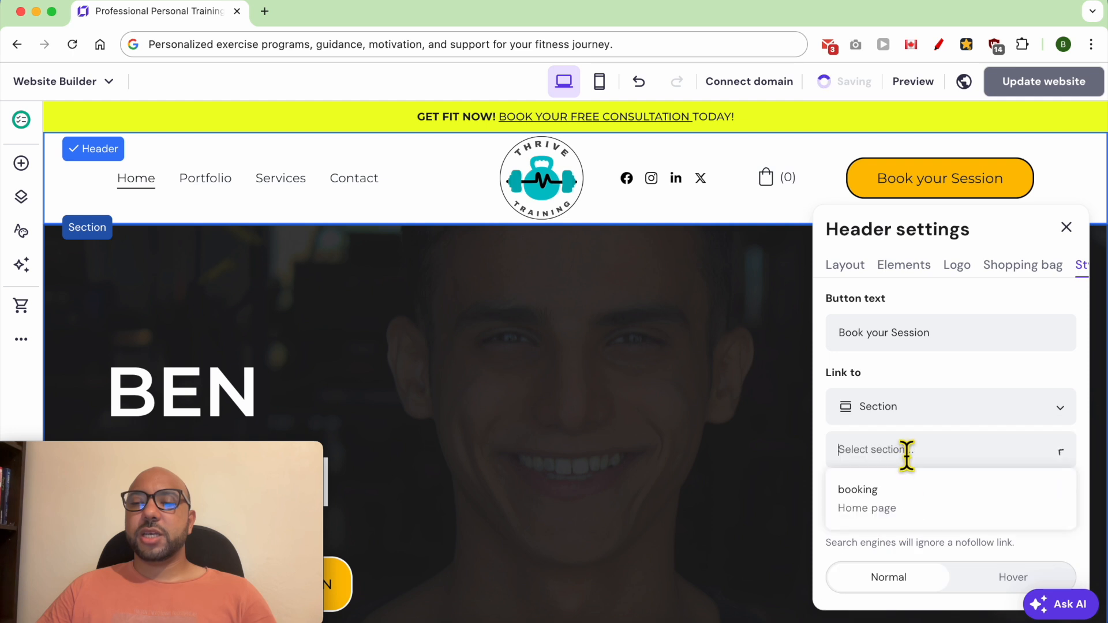
click(898, 508)
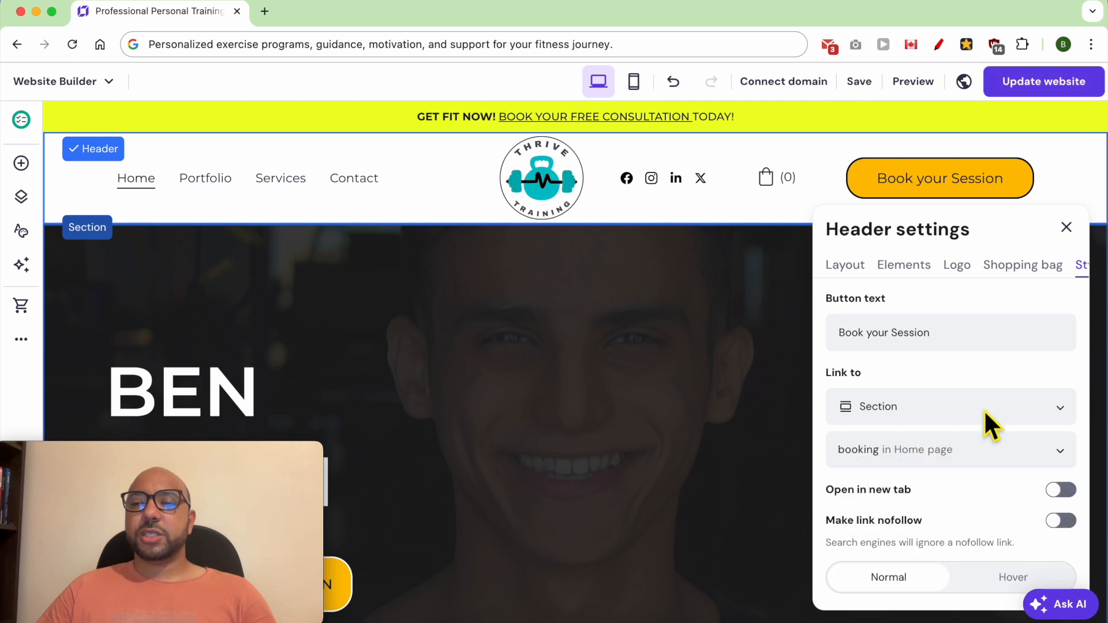
click(1066, 227)
Step: Link the hero section's BOOK A FREE CONSULATION button to the booking section of the Home page
scroll(358, 426, down, 4)
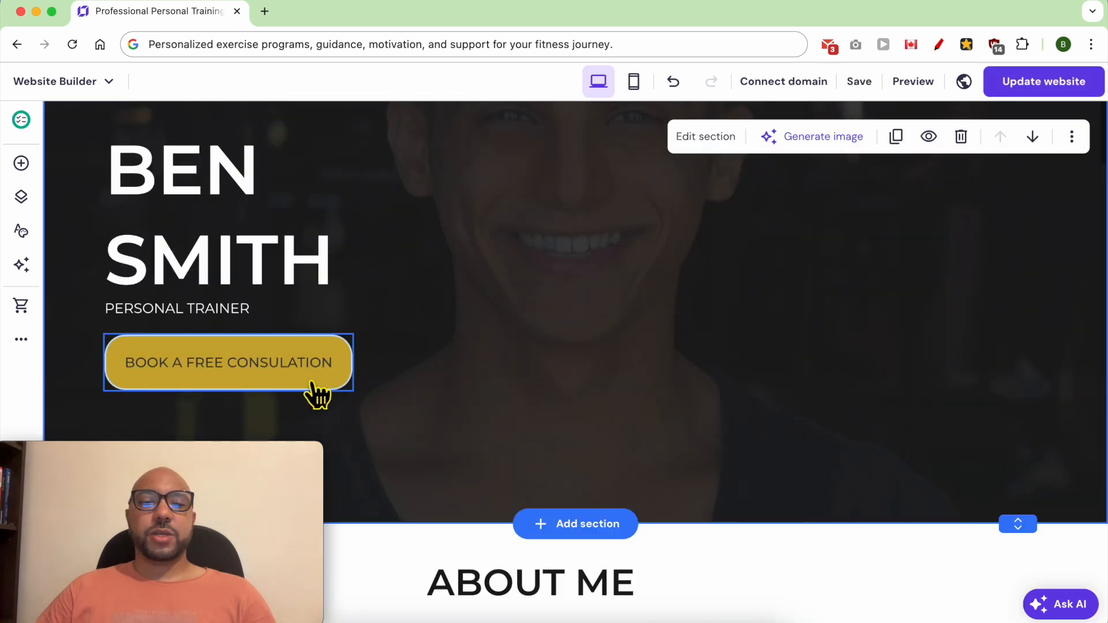
click(306, 372)
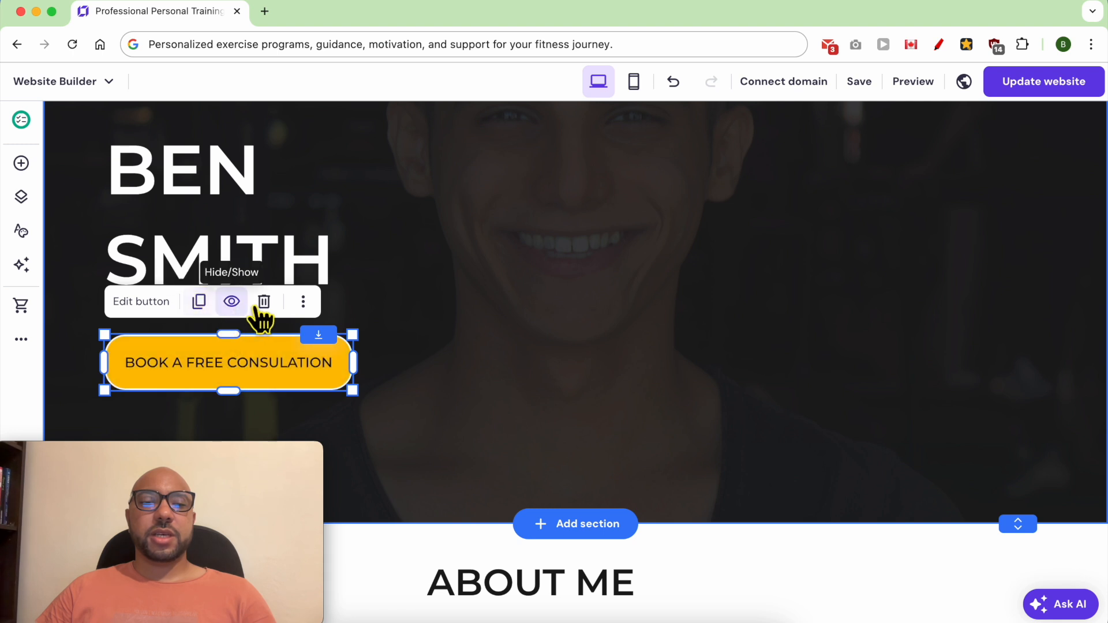
click(144, 302)
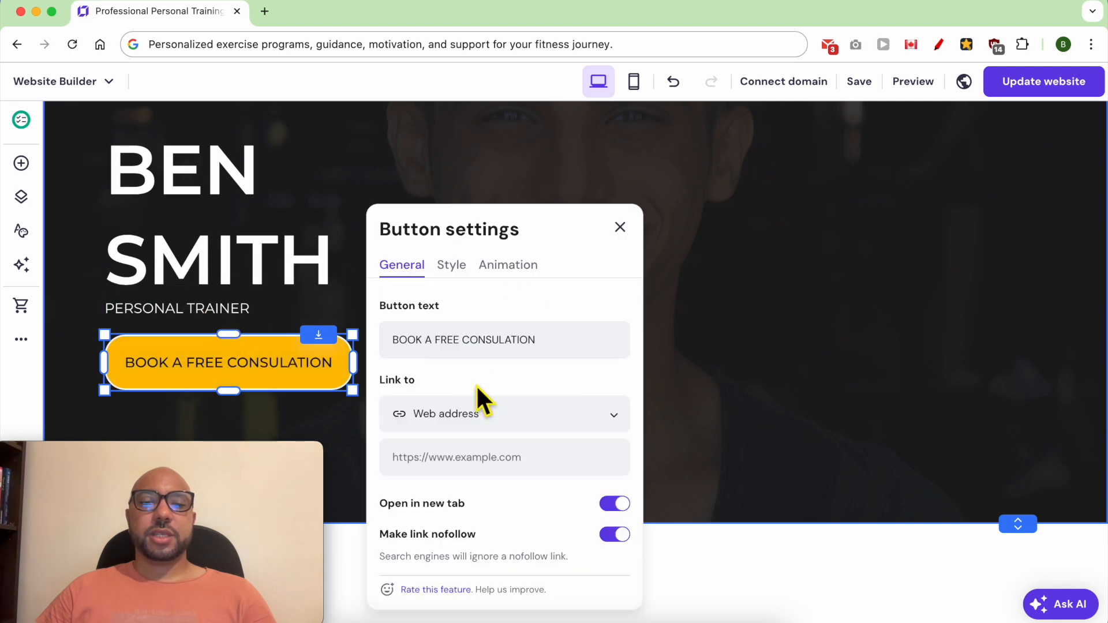
click(439, 413)
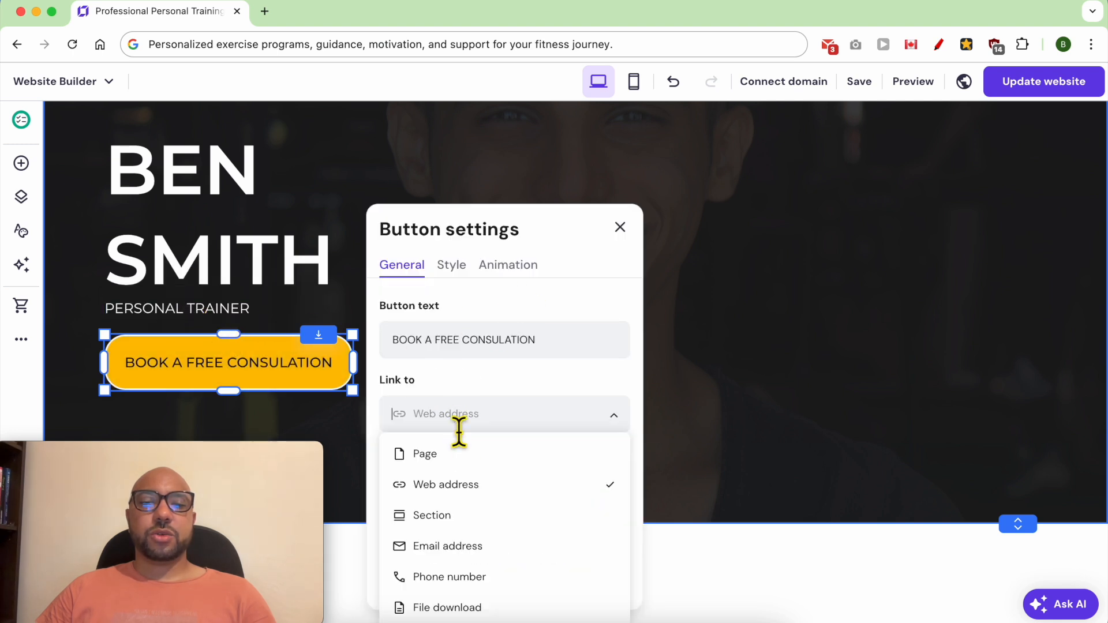
click(436, 517)
click(450, 464)
click(415, 510)
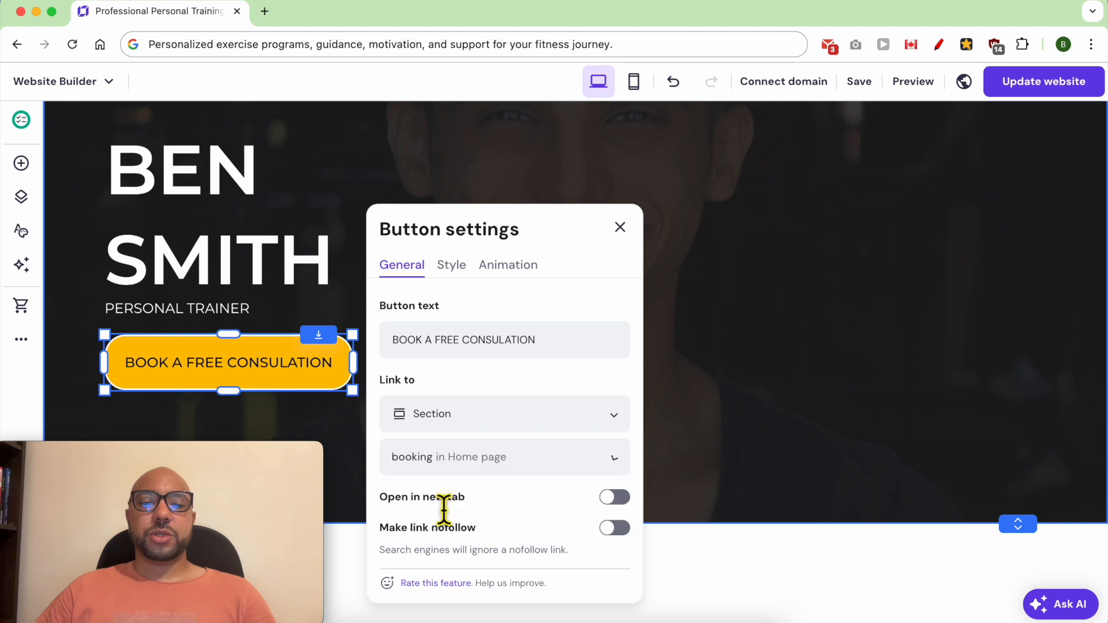
click(620, 227)
Step: Publish the website changes and test on the live page that the header's Book your Session button leads to the booking section
scroll(488, 389, down, 15)
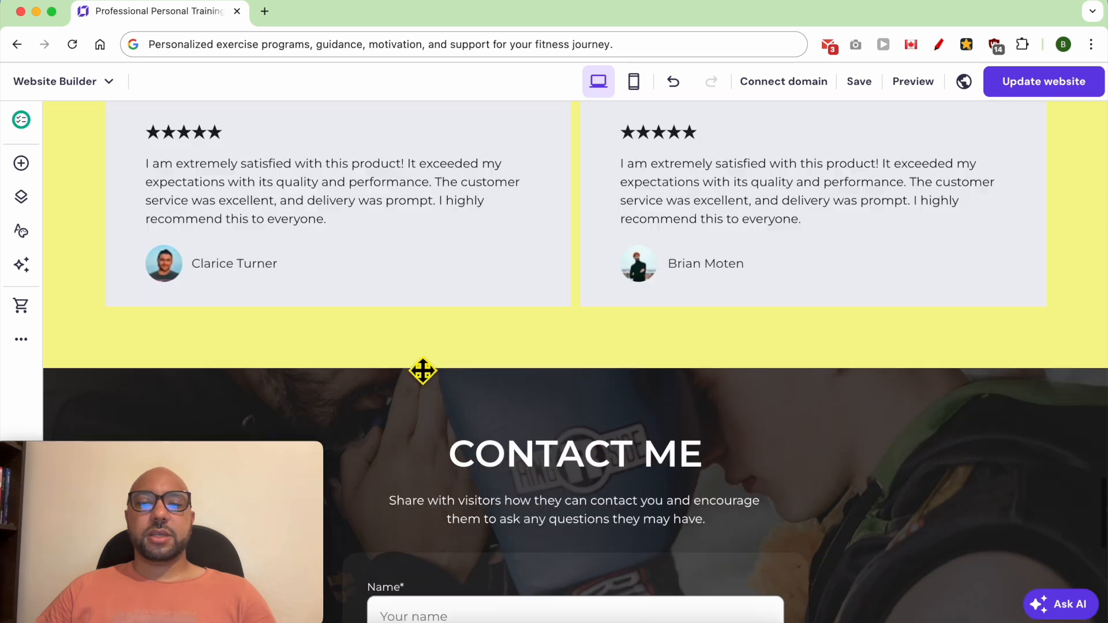
click(1060, 93)
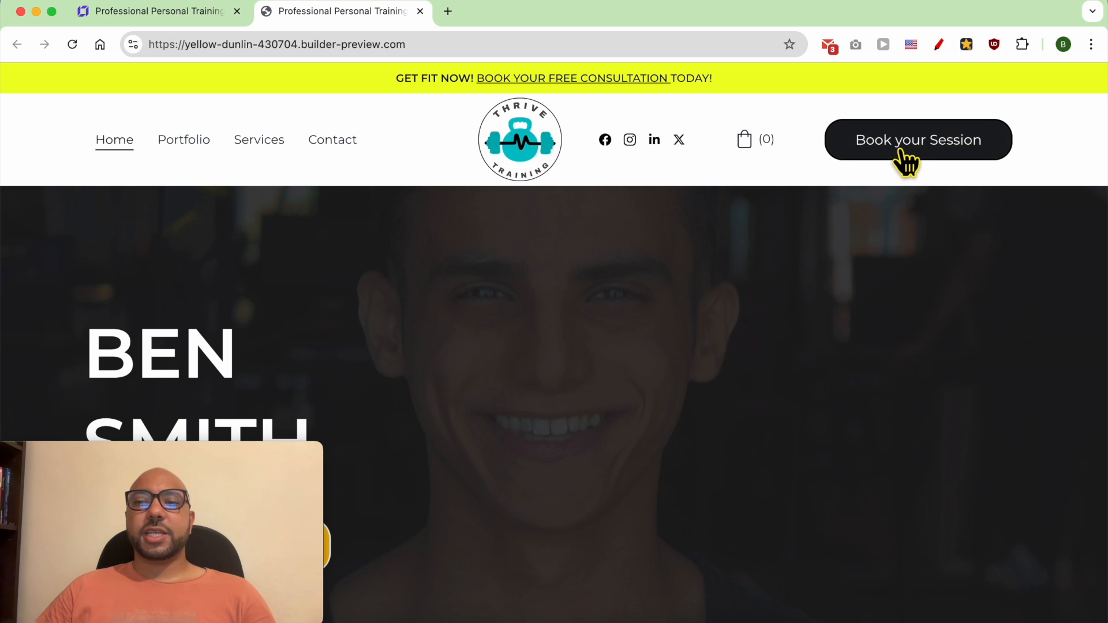
click(902, 155)
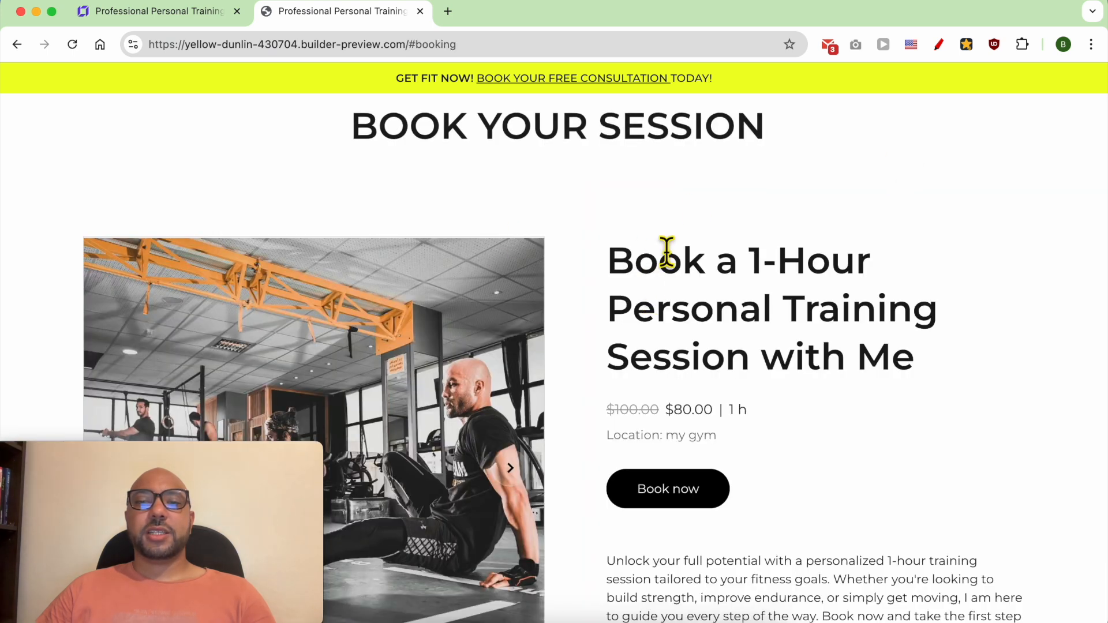
scroll(579, 328, up, 8)
scroll(623, 465, down, 3)
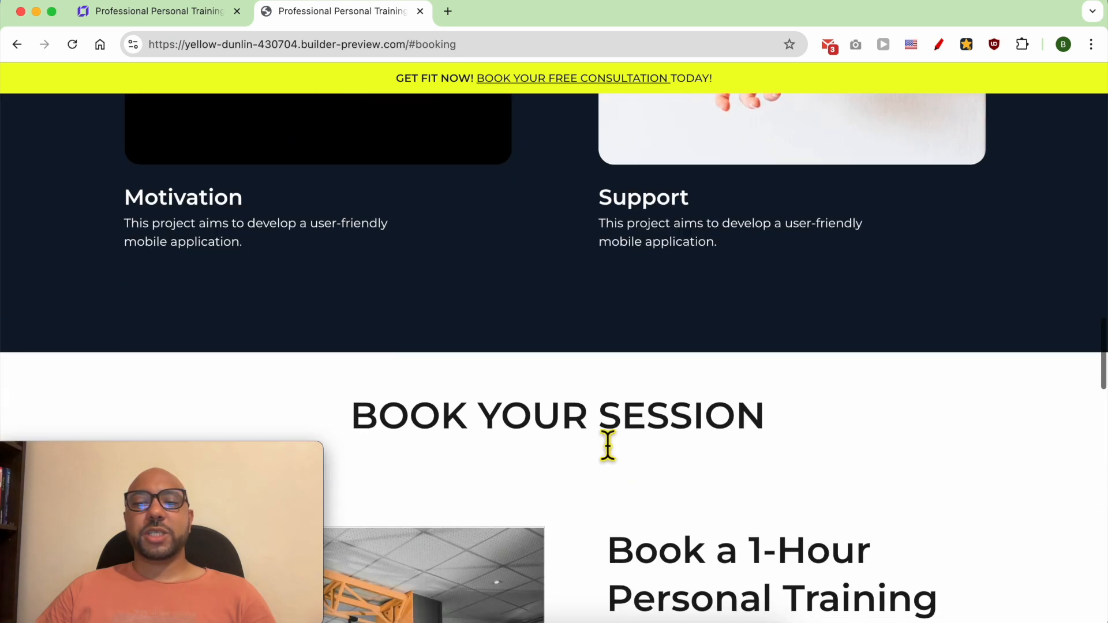
scroll(631, 485, up, 15)
scroll(544, 435, down, 6)
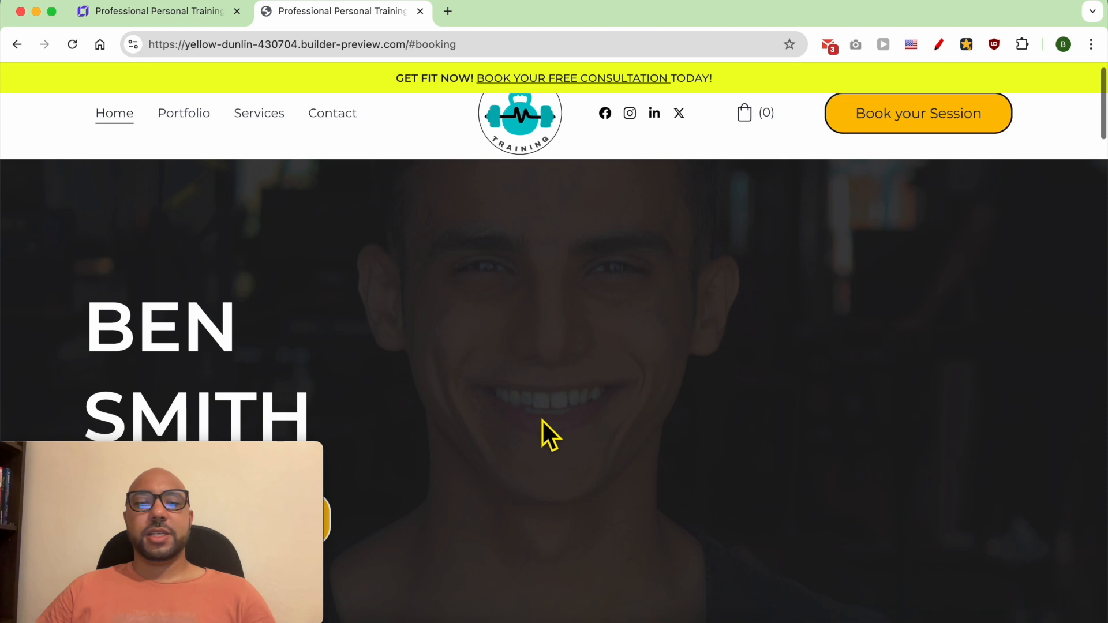
click(235, 199)
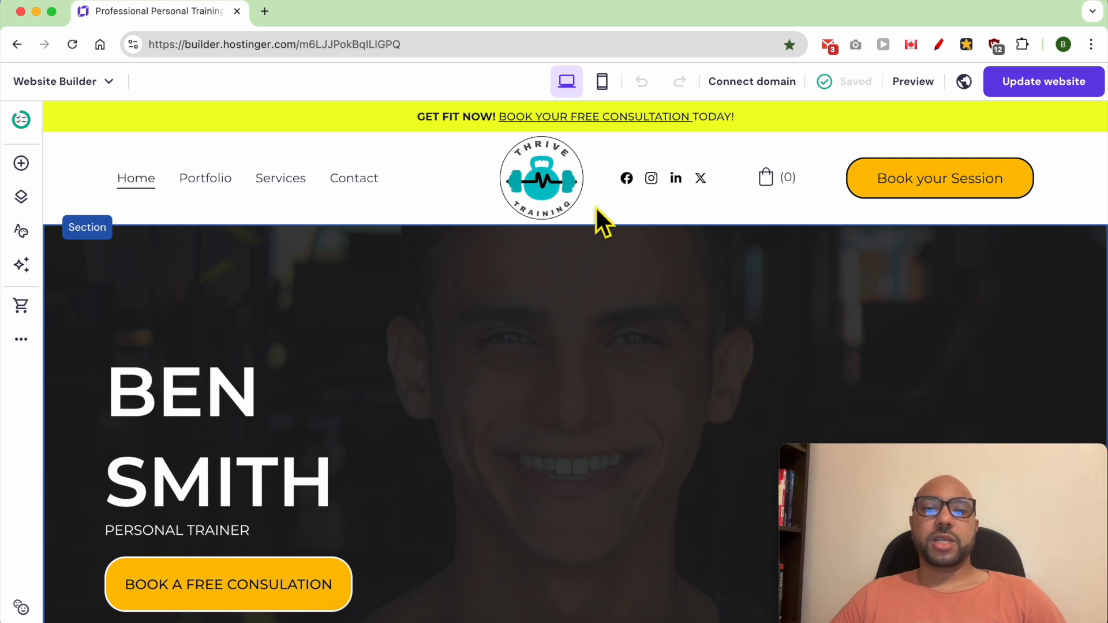
Step: Switch to the mobile layout and reduce the header's logo width to 79 px
click(601, 82)
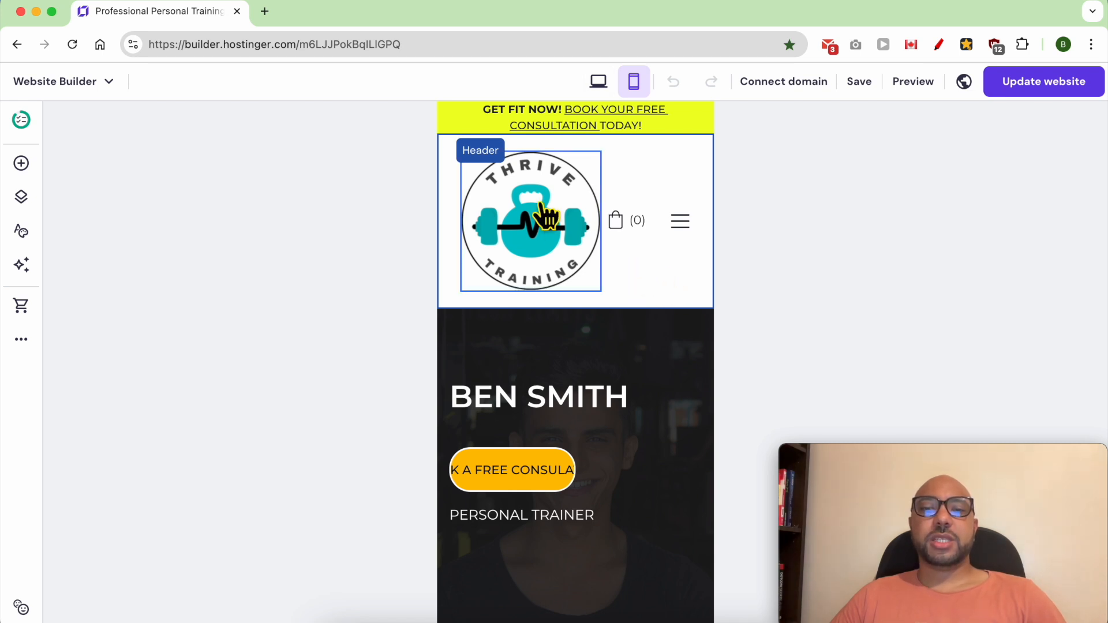
click(552, 238)
drag(869, 448, 793, 445)
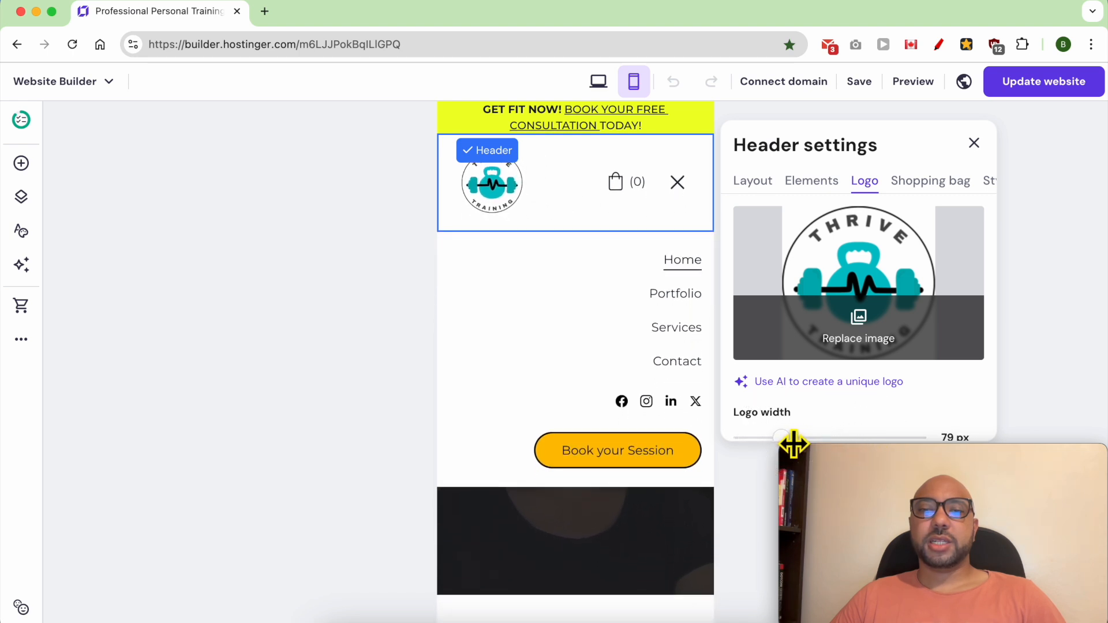
click(973, 144)
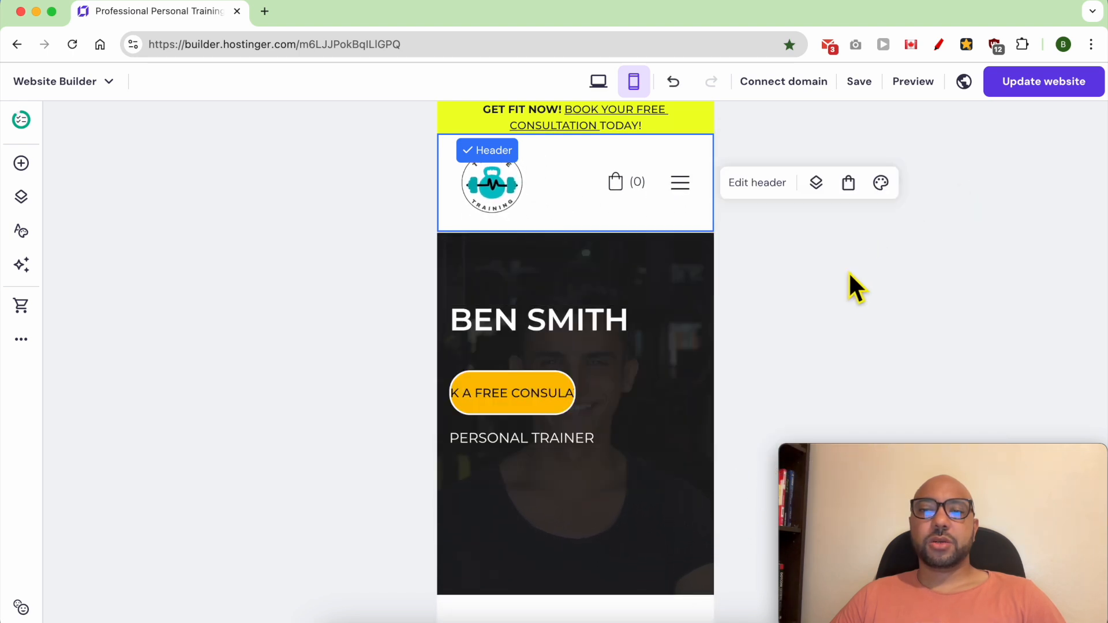
Step: Rearrange the mobile hero section with the name heading near its upper edge, PERSONAL TRAINER beneath it, and the consultation button near the lower edge
scroll(593, 319, down, 1)
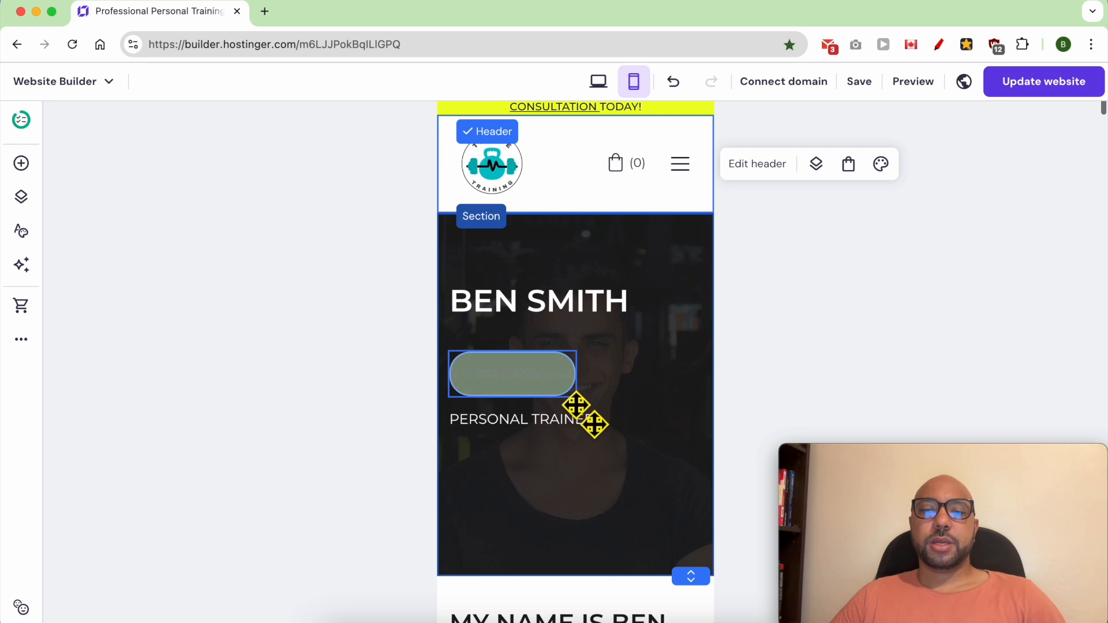
click(563, 429)
drag(563, 428, 563, 473)
drag(551, 391, 553, 541)
drag(551, 312, 557, 254)
drag(539, 465, 544, 288)
click(607, 341)
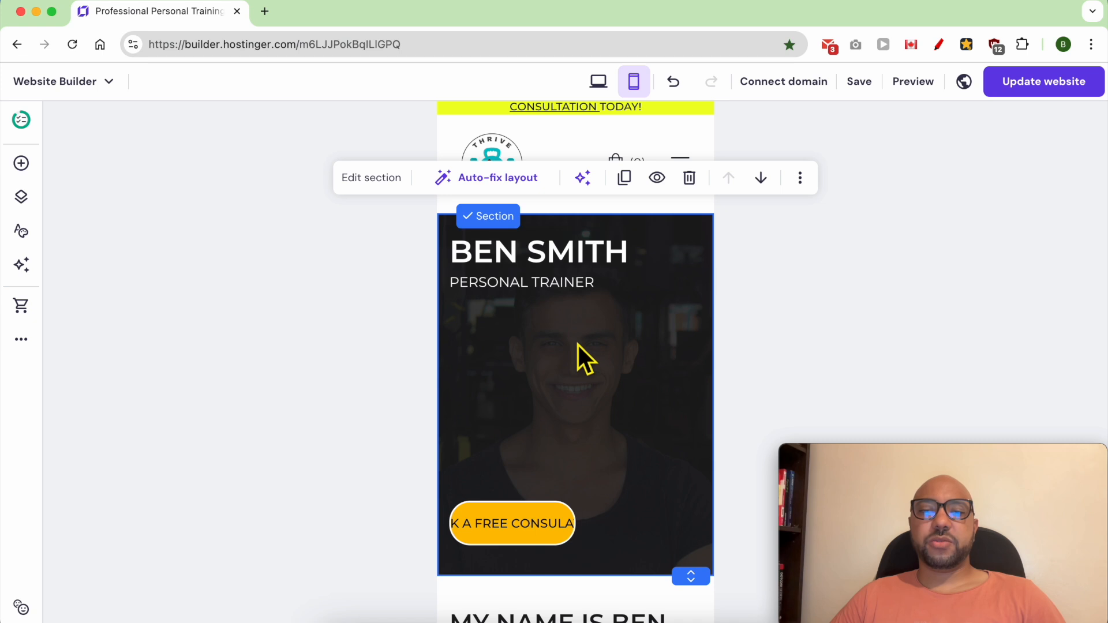
Step: Centre the BOOK A FREE CONSULATION button in the mobile hero section and widen it so the whole label fits
drag(534, 513, 583, 524)
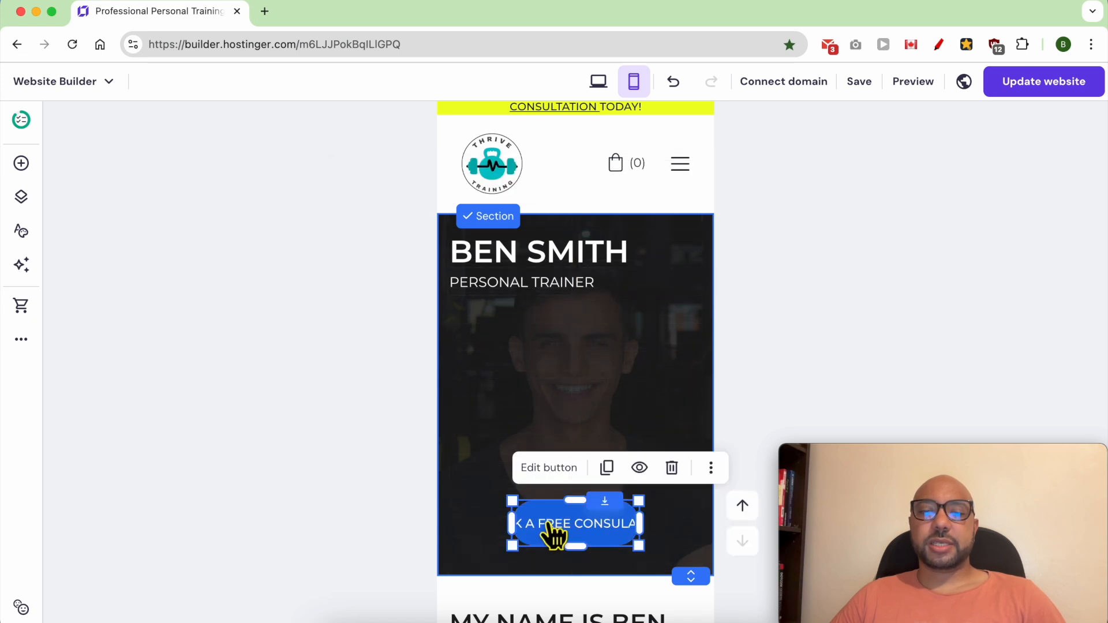
drag(512, 500, 452, 463)
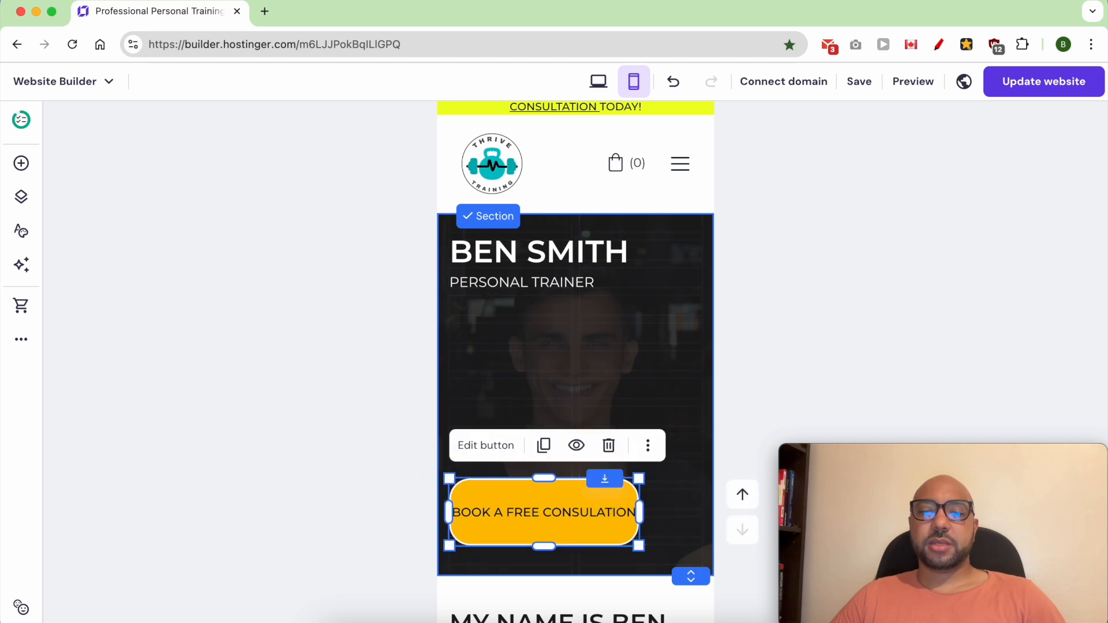
drag(639, 478, 674, 465)
drag(635, 502, 650, 502)
drag(583, 474, 584, 506)
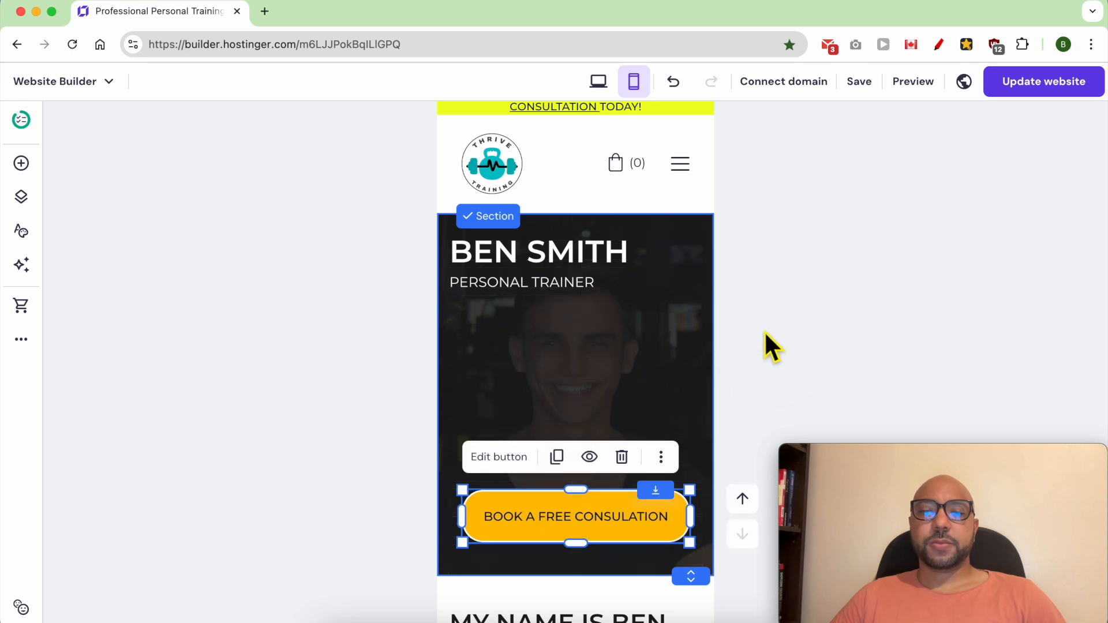
Step: Check the introduction section in the mobile layout and switch back to the desktop layout to view its ABOUT ME heading
scroll(635, 371, down, 4)
scroll(585, 359, down, 3)
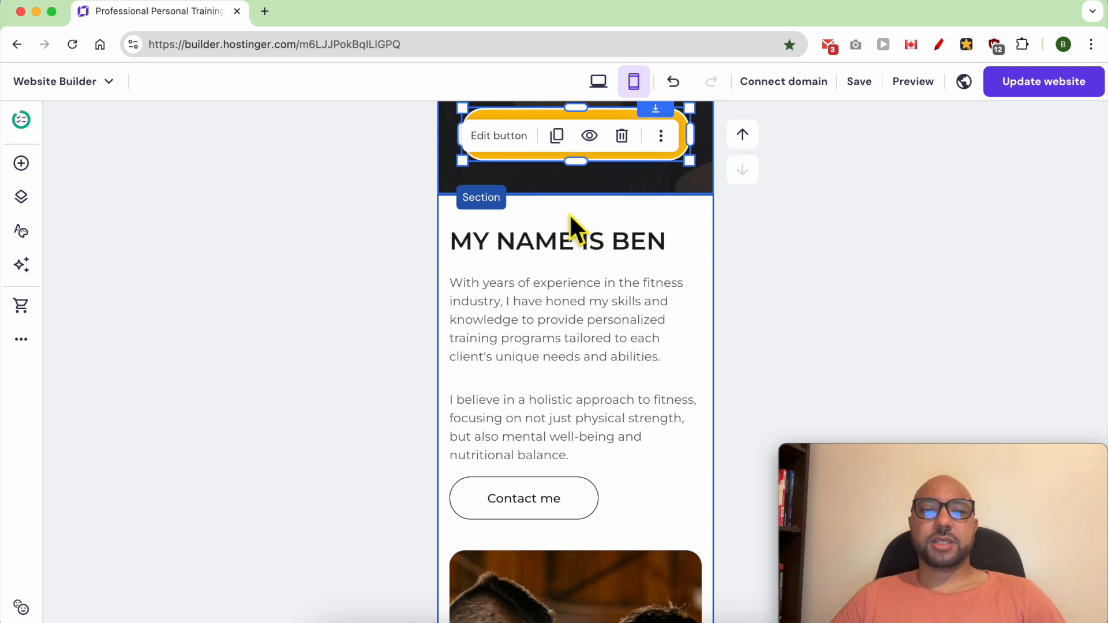
click(598, 83)
scroll(537, 352, down, 12)
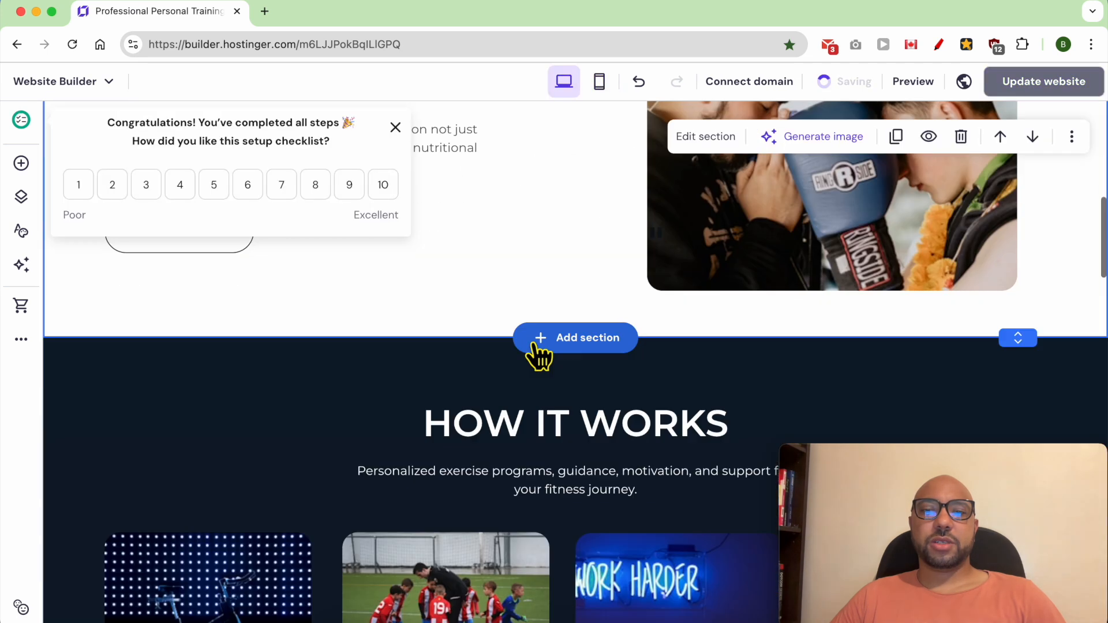
Step: Narrow the ABOUT ME heading's text box on the desktop layout so that it fits its text more closely
scroll(562, 253, up, 3)
click(563, 167)
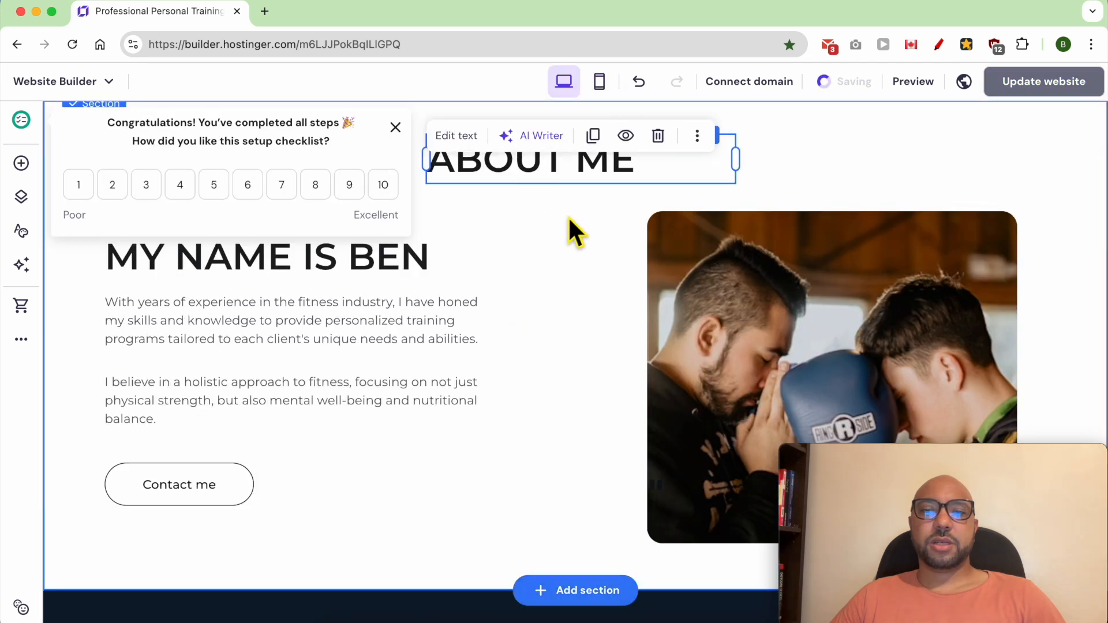
scroll(567, 276, up, 2)
drag(742, 266, 649, 267)
Step: Switch to the mobile layout and move the ABOUT ME heading from below the photo to the start of its section
click(634, 81)
scroll(576, 335, down, 8)
double_click(577, 347)
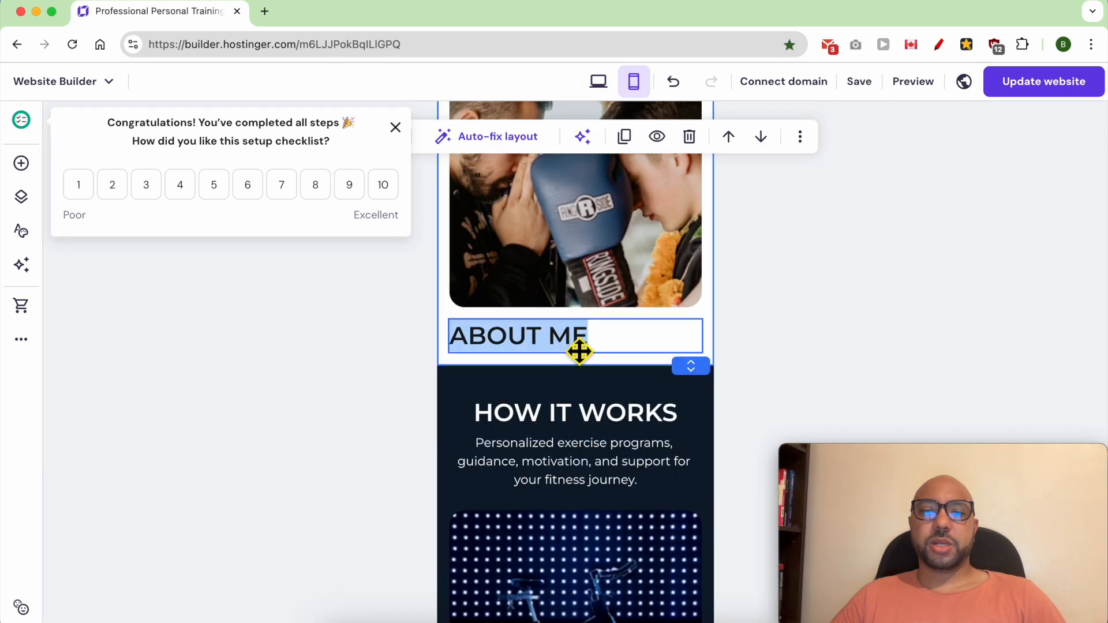
click(559, 350)
drag(555, 352, 578, 172)
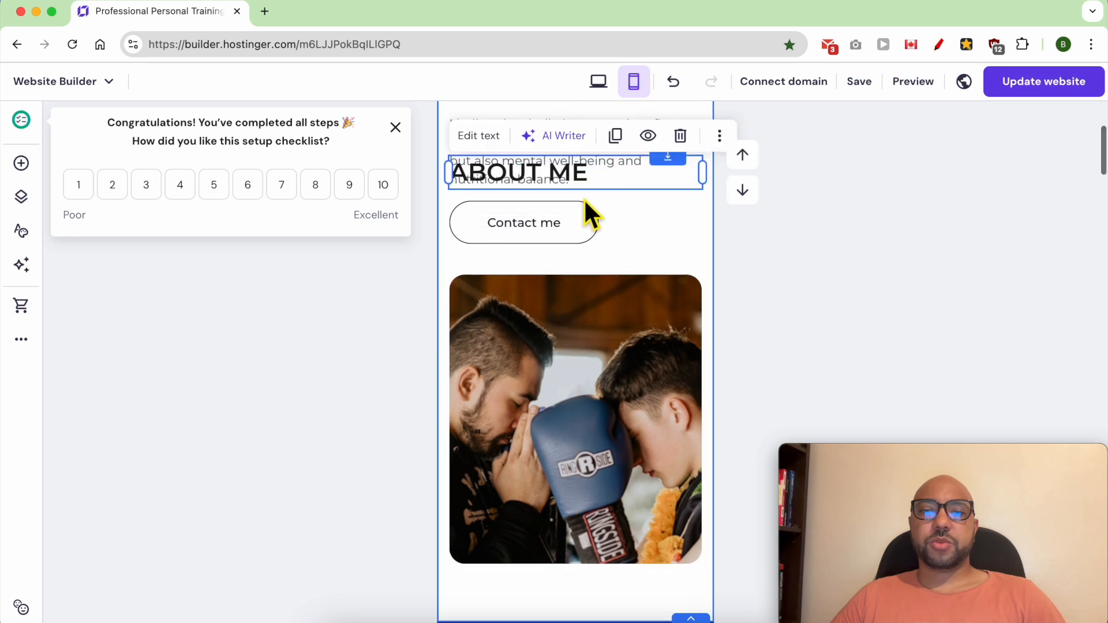
scroll(587, 216, up, 3)
drag(554, 359, 570, 176)
scroll(568, 179, up, 4)
Step: Reposition the name heading and the introduction paragraph beneath the ABOUT ME heading in the mobile layout
drag(541, 424, 598, 446)
click(577, 390)
scroll(601, 452, down, 4)
mouse_move(573, 318)
mouse_down()
mouse_move(573, 360)
mouse_move(572, 336)
mouse_up()
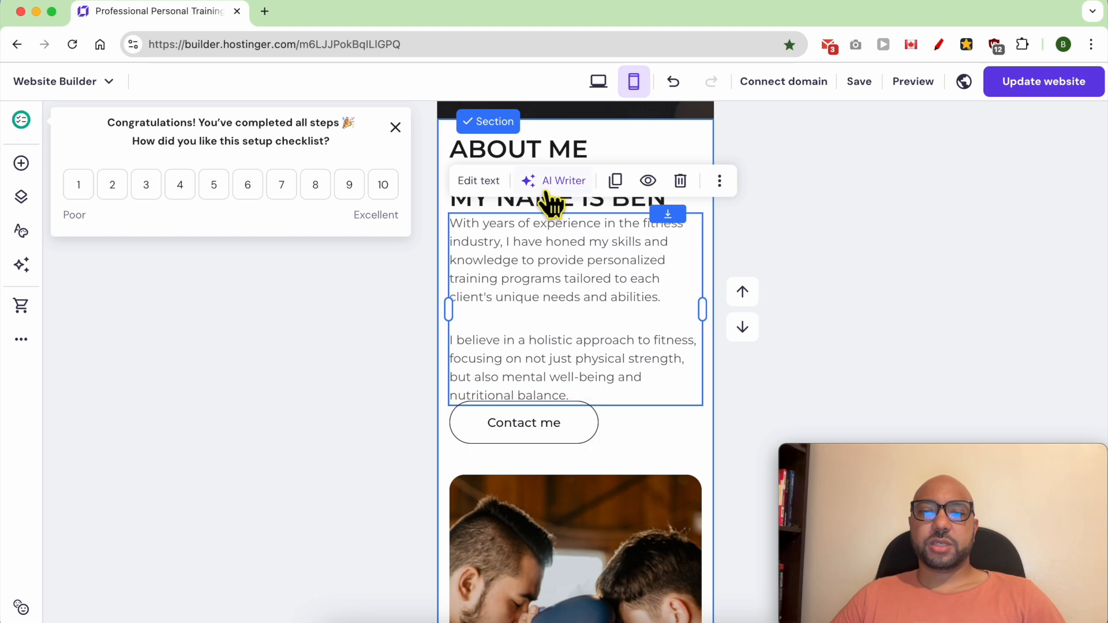
Step: Shrink the mobile ABOUT ME heading's text box to its text width and move it towards the section's centre
click(564, 149)
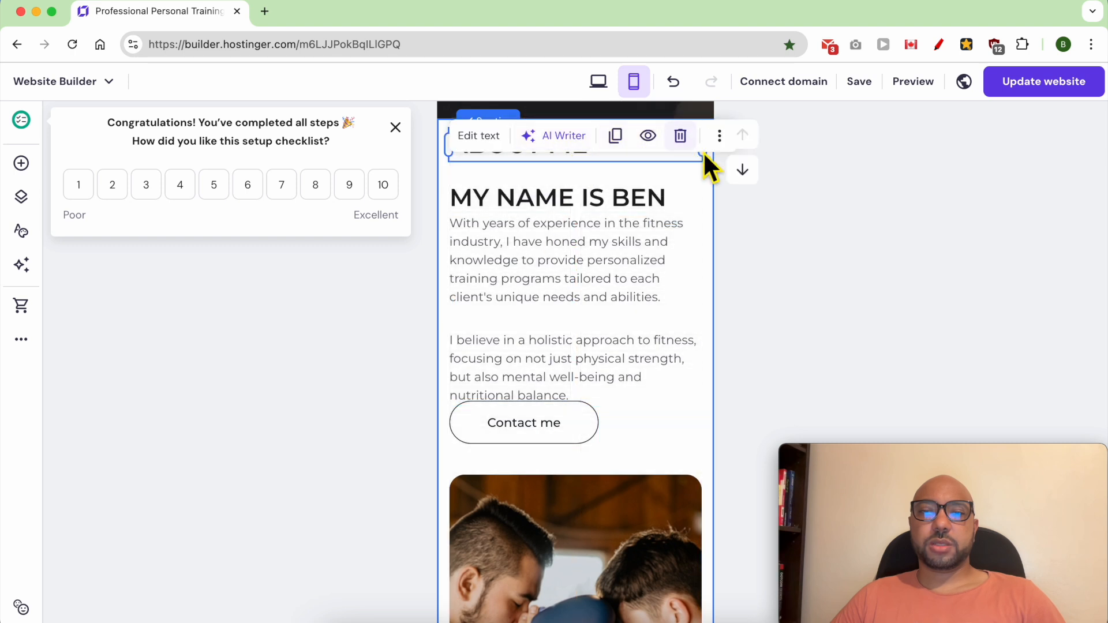
drag(702, 153, 596, 154)
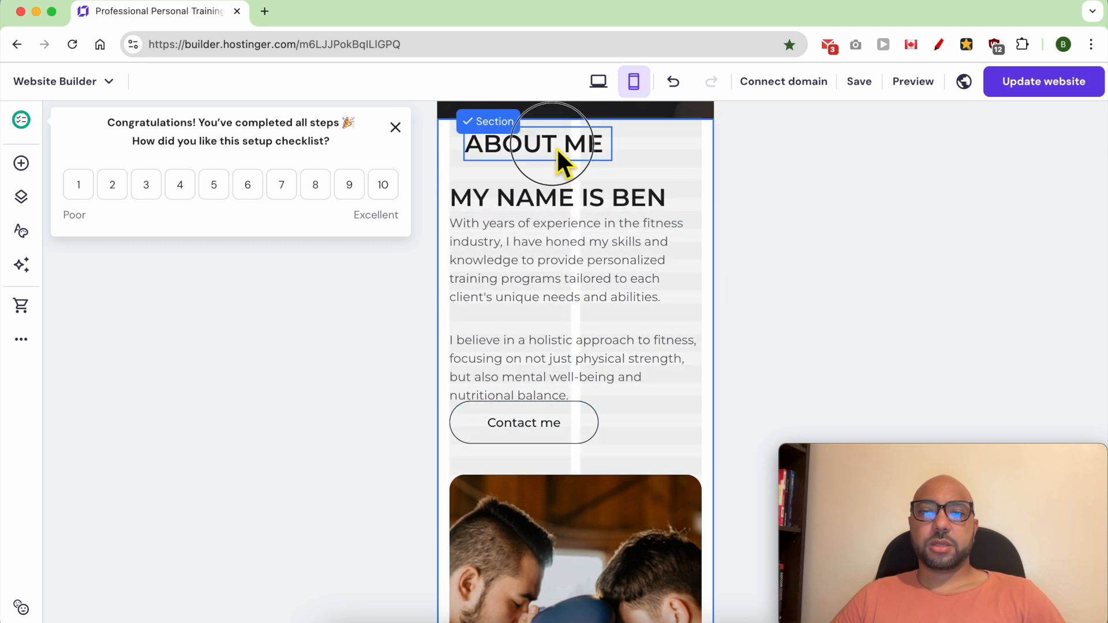
click(560, 434)
Step: Examine how the HOW IT WORKS cards, their texts and the BOOK YOUR SESSION section are arranged in the mobile layout
scroll(635, 455, down, 2)
scroll(647, 456, down, 5)
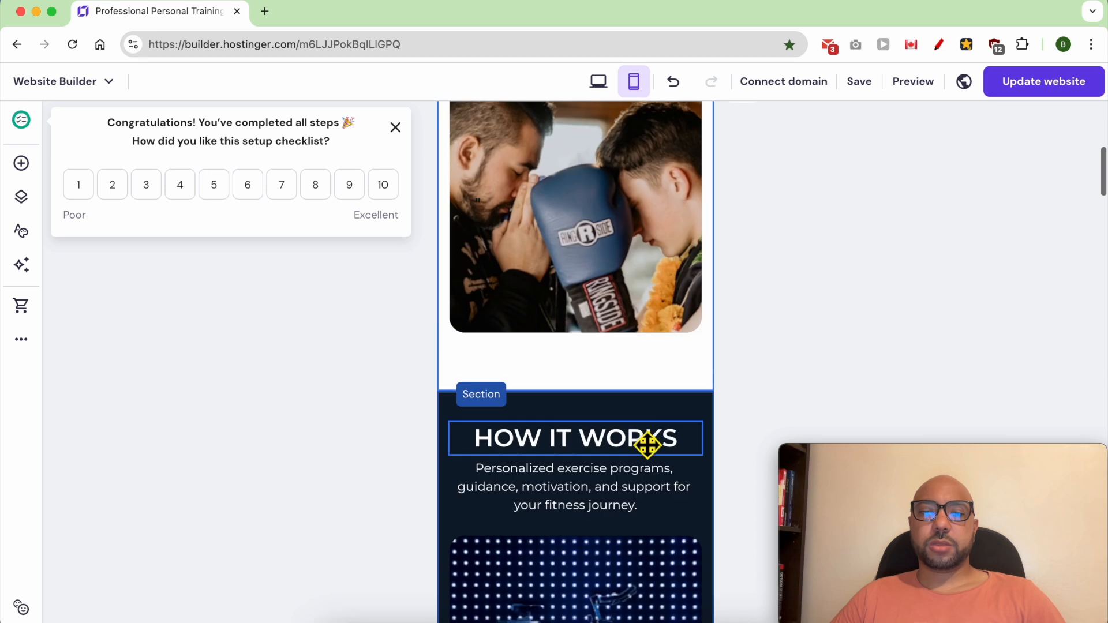
scroll(629, 415, down, 2)
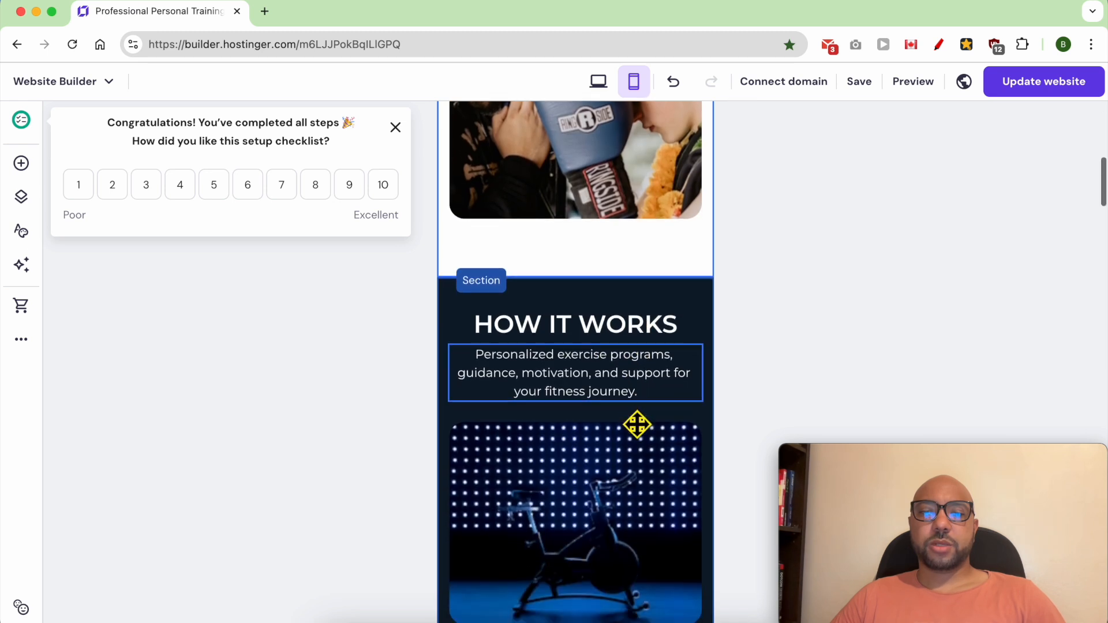
scroll(631, 432, down, 3)
scroll(594, 354, down, 4)
scroll(605, 340, down, 15)
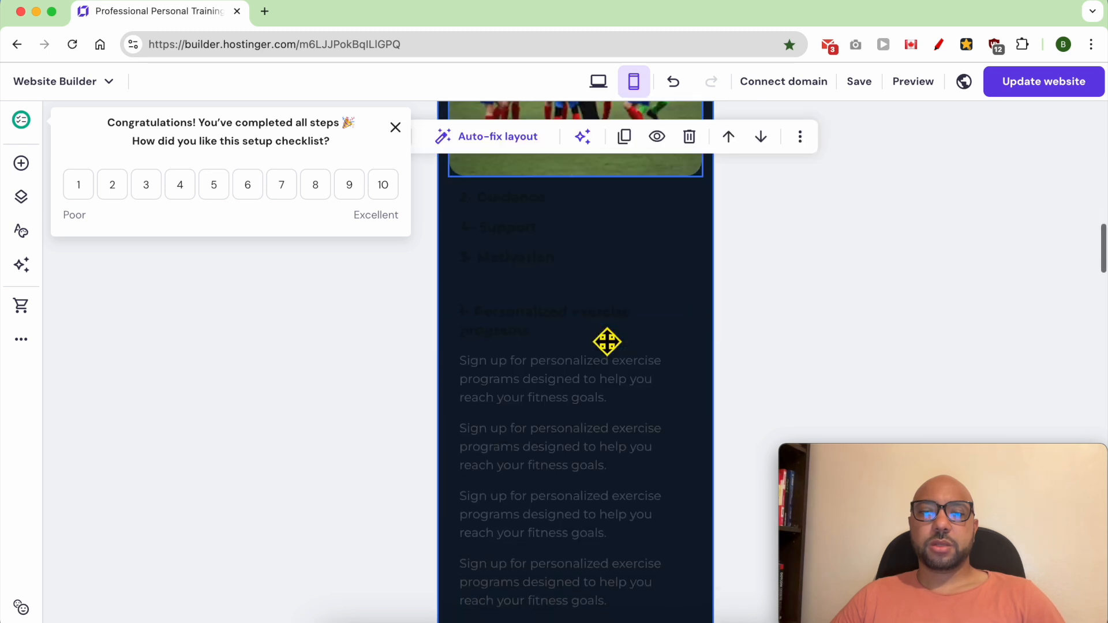
scroll(613, 354, down, 10)
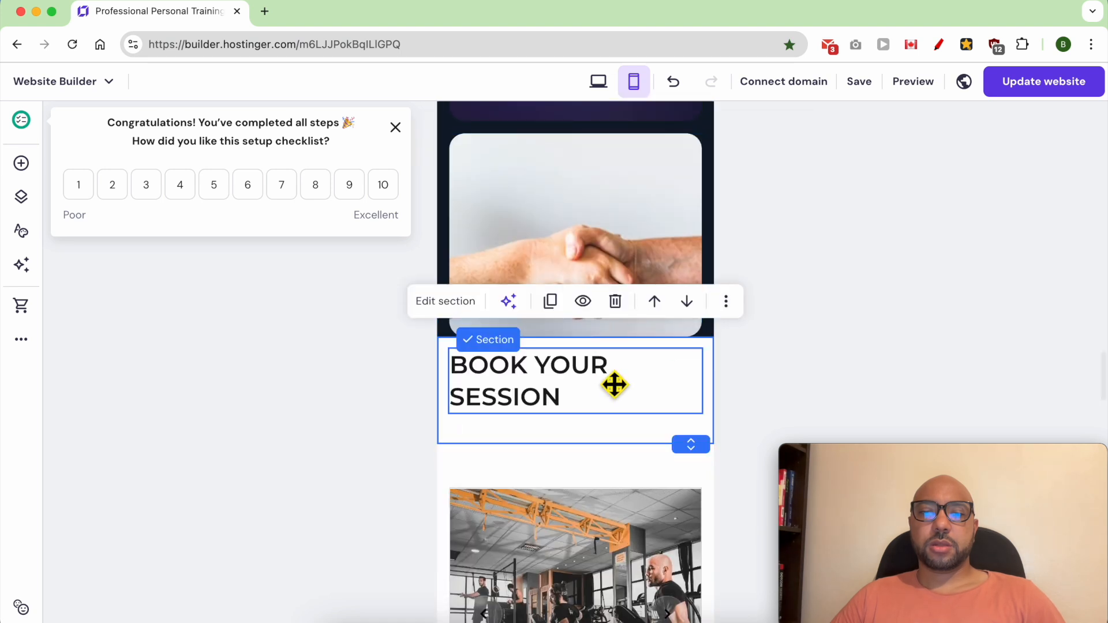
scroll(619, 388, up, 20)
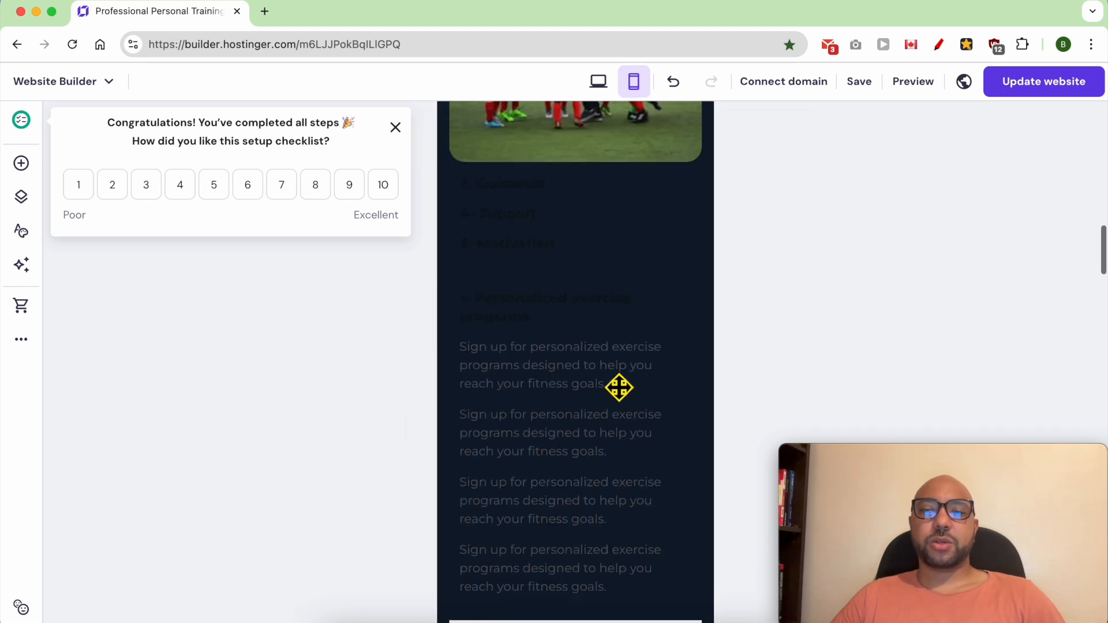
scroll(616, 405, down, 4)
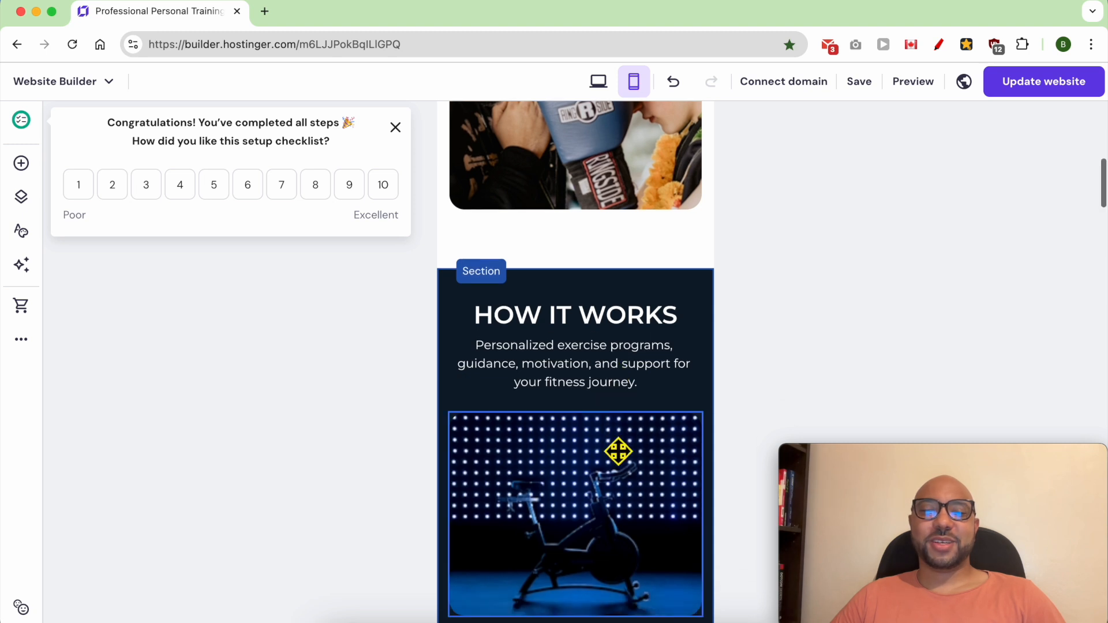
click(626, 409)
scroll(583, 358, down, 10)
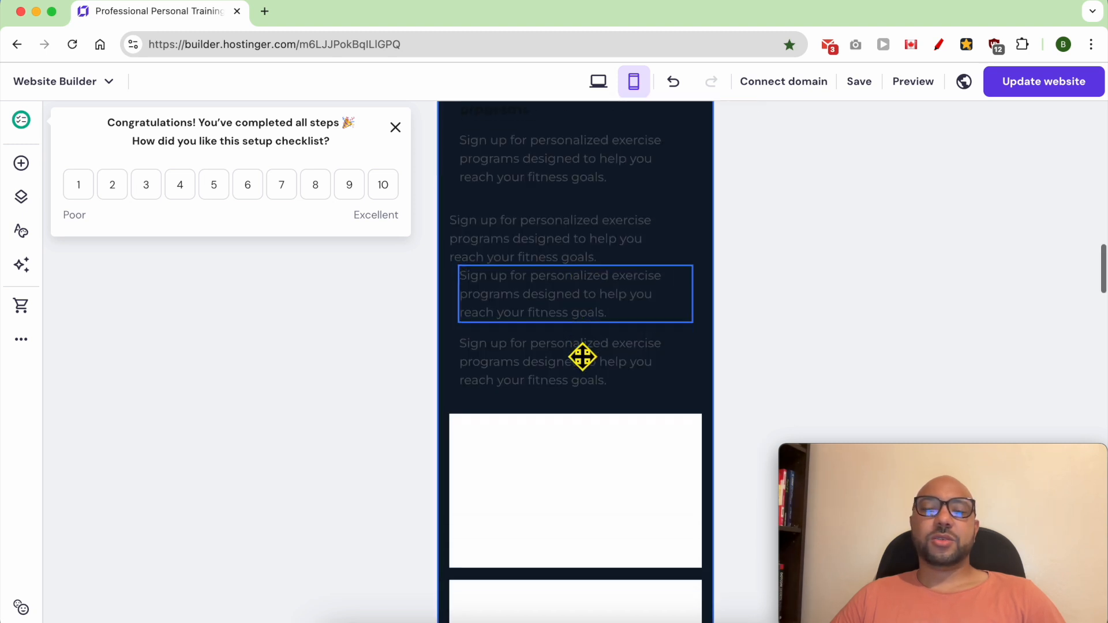
scroll(586, 376, down, 8)
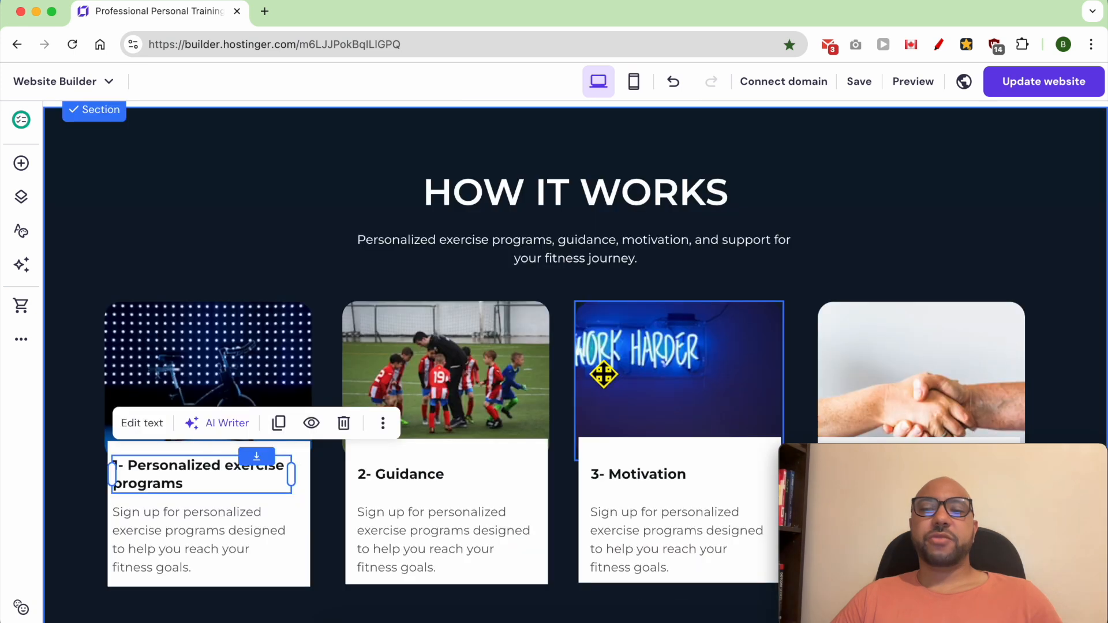
Step: Move the bike image and the "1- Personalized exercise programs" title away from the first HOW IT WORKS card in the desktop layout
click(962, 250)
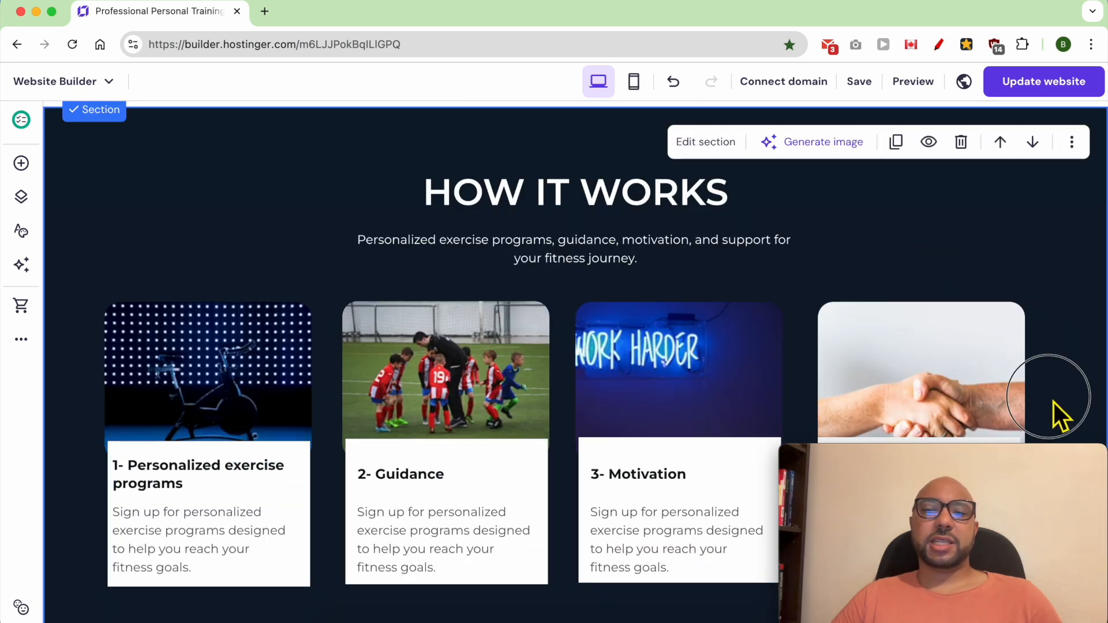
drag(235, 365, 287, 338)
drag(208, 484, 329, 475)
click(175, 482)
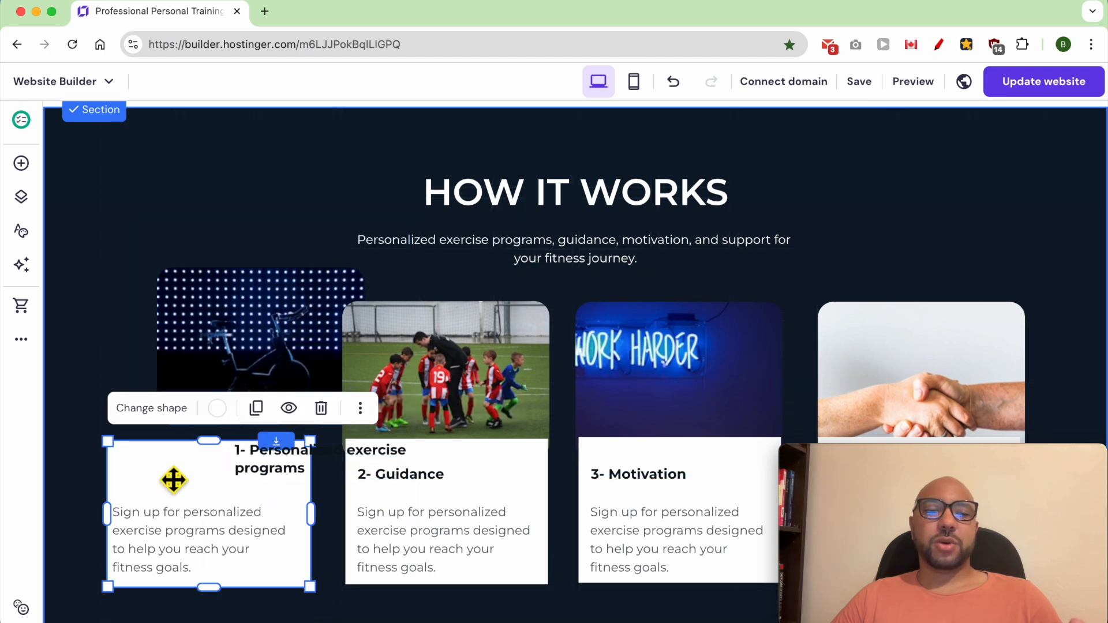
Step: Add the Projects section template with four image cards and no buttons directly above the HOW IT WORKS section
scroll(587, 173, up, 1)
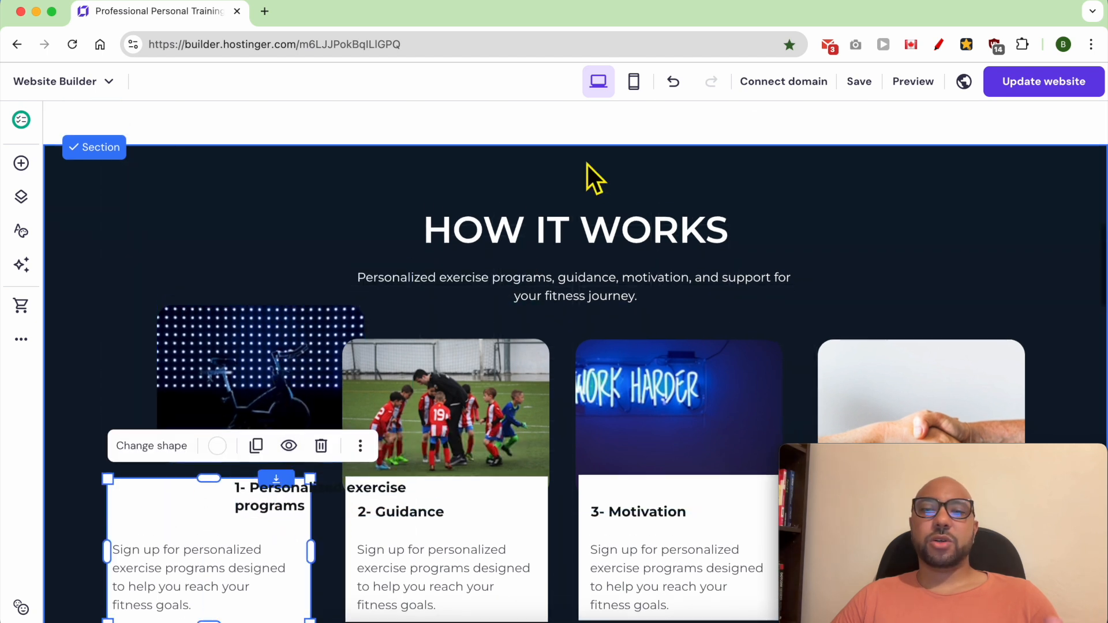
click(599, 156)
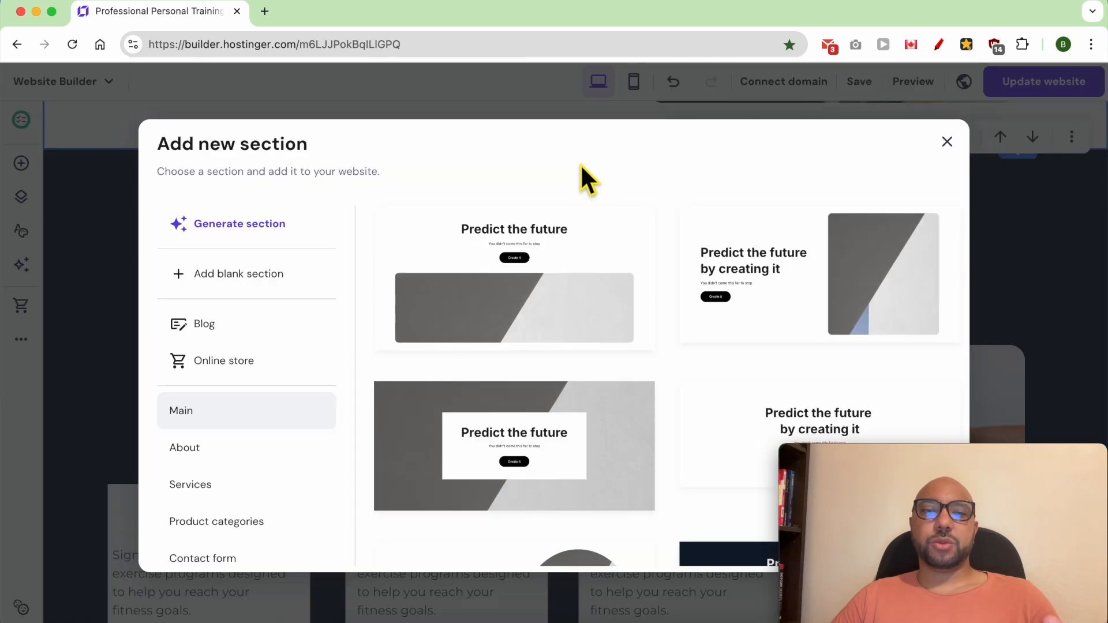
scroll(267, 441, down, 3)
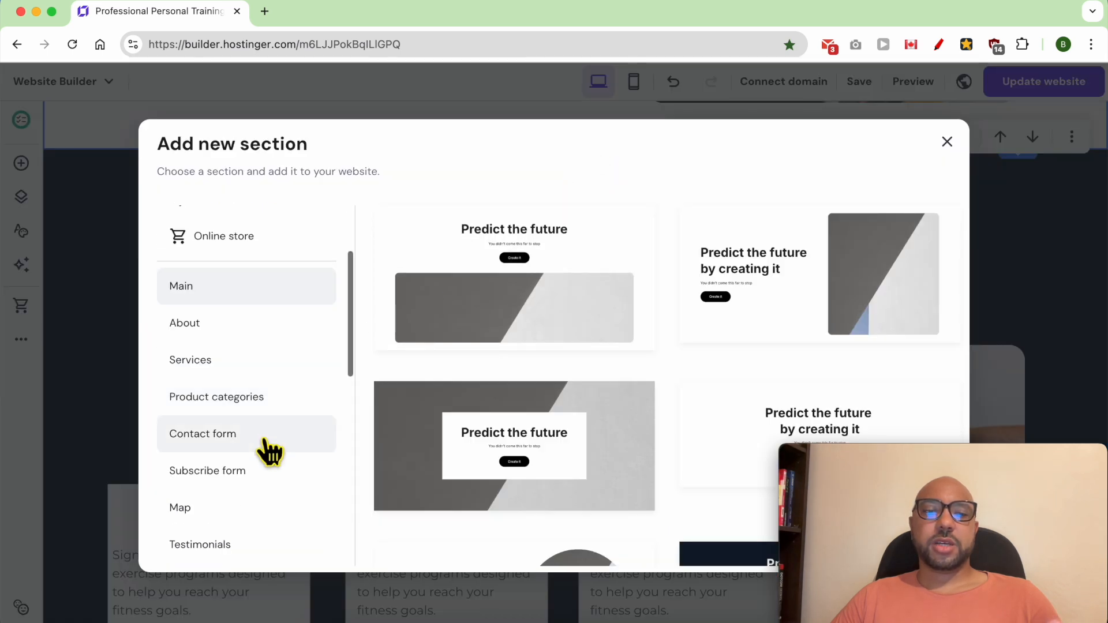
scroll(268, 456, down, 2)
click(261, 491)
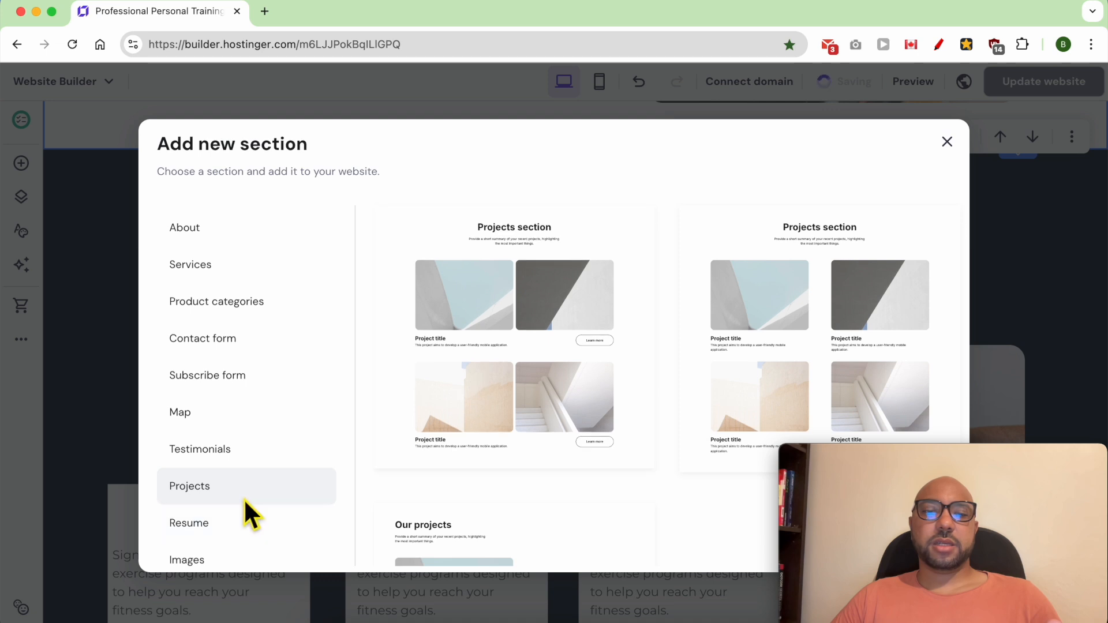
scroll(574, 424, down, 2)
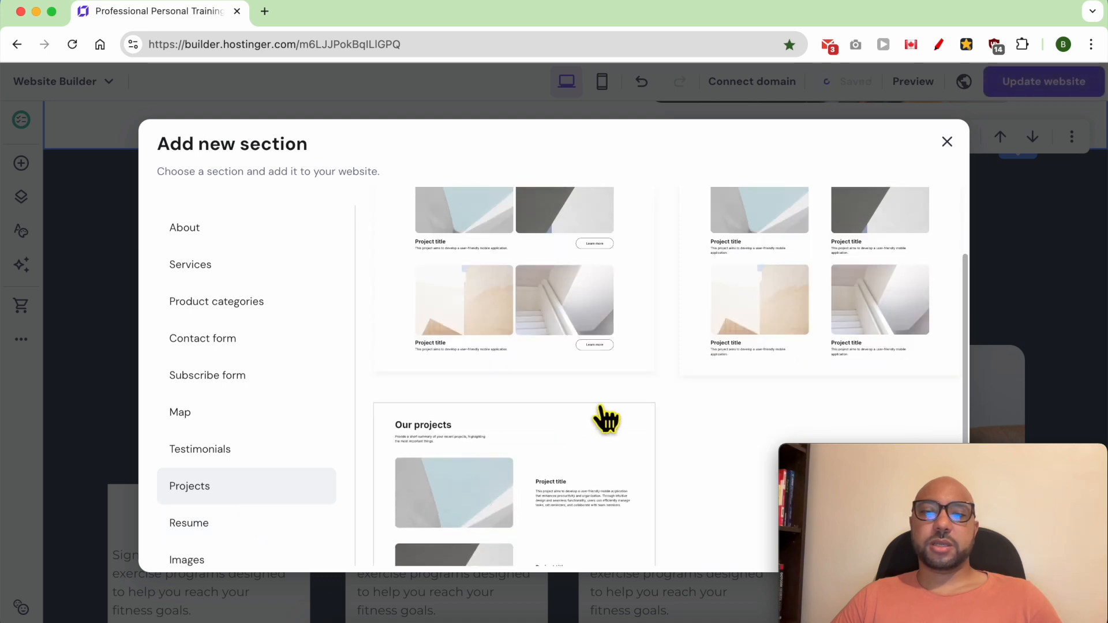
scroll(763, 327, down, 2)
scroll(761, 324, up, 3)
click(786, 268)
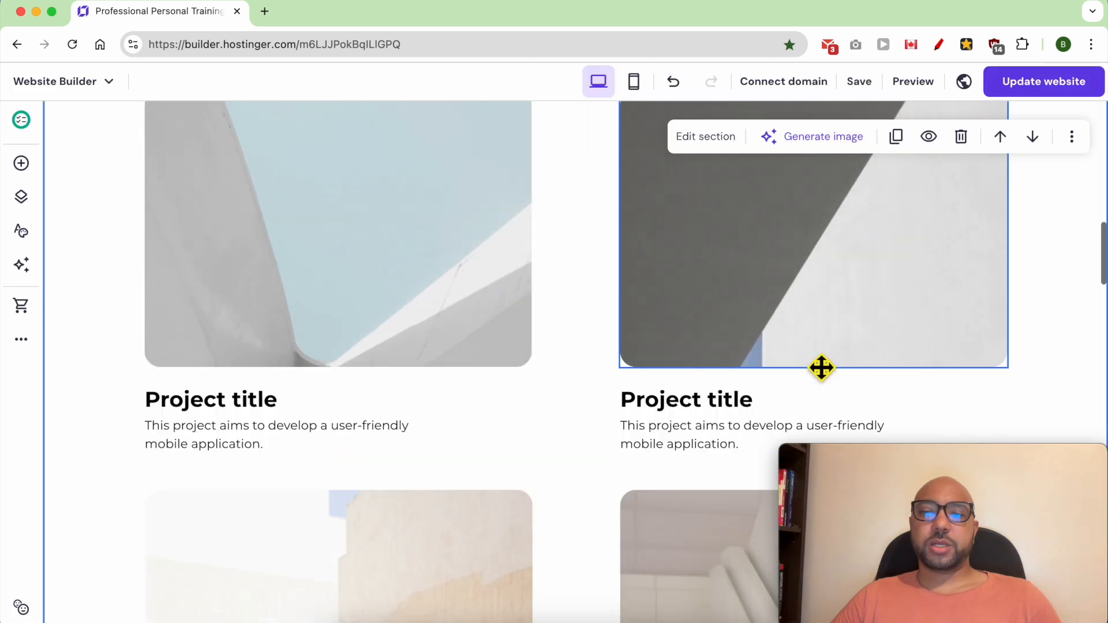
Step: Check the new Projects section's card arrangement in the desktop and mobile layouts, and return to the desktop layout
scroll(598, 302, up, 3)
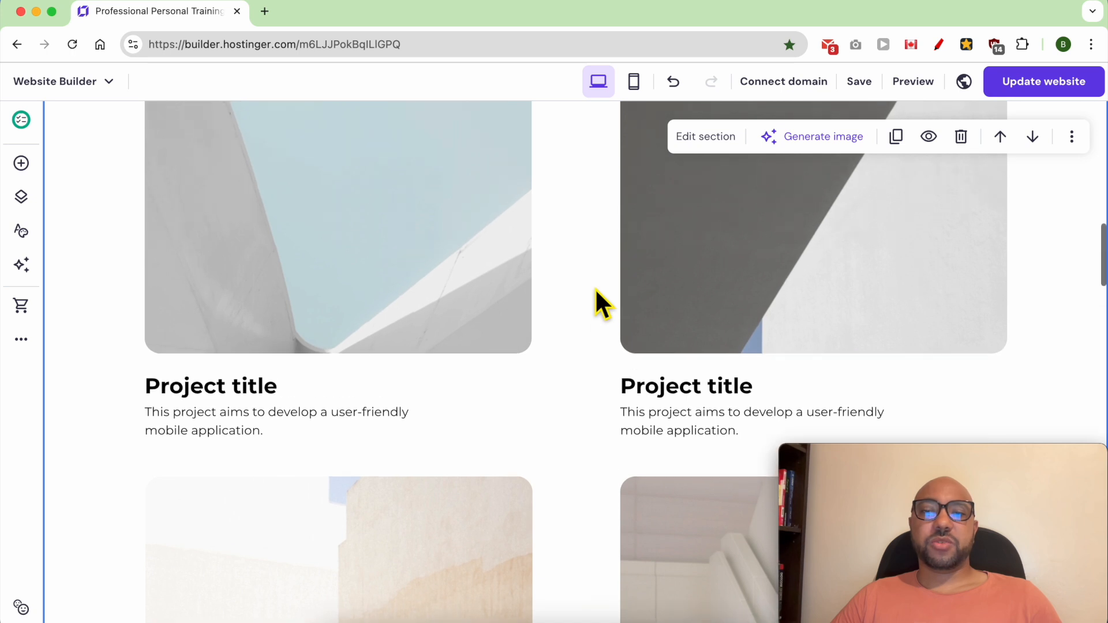
scroll(558, 358, up, 2)
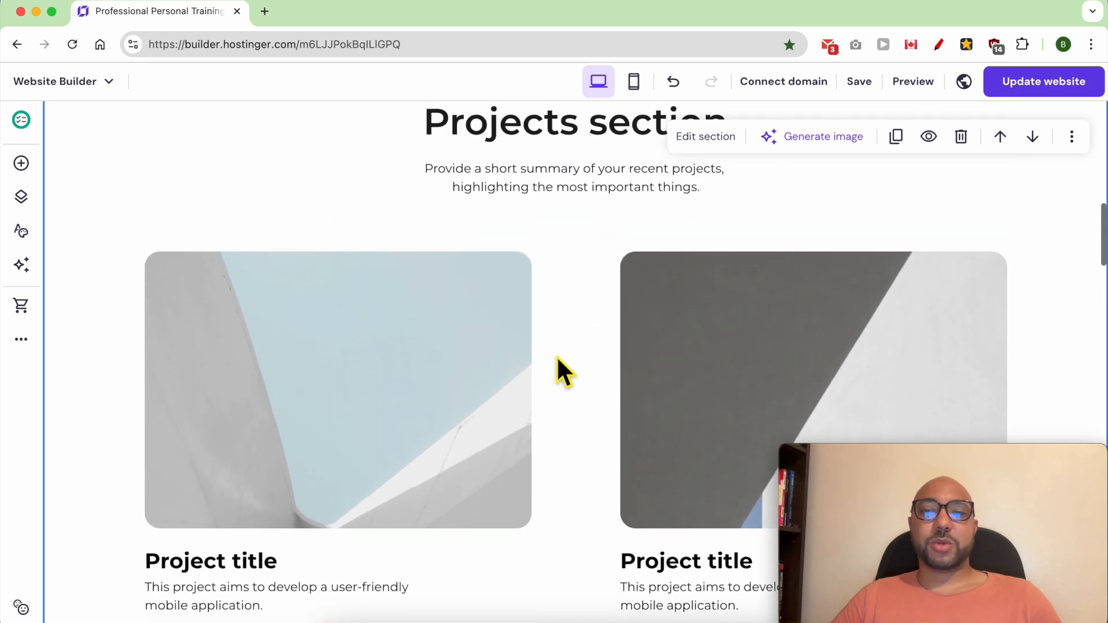
click(635, 82)
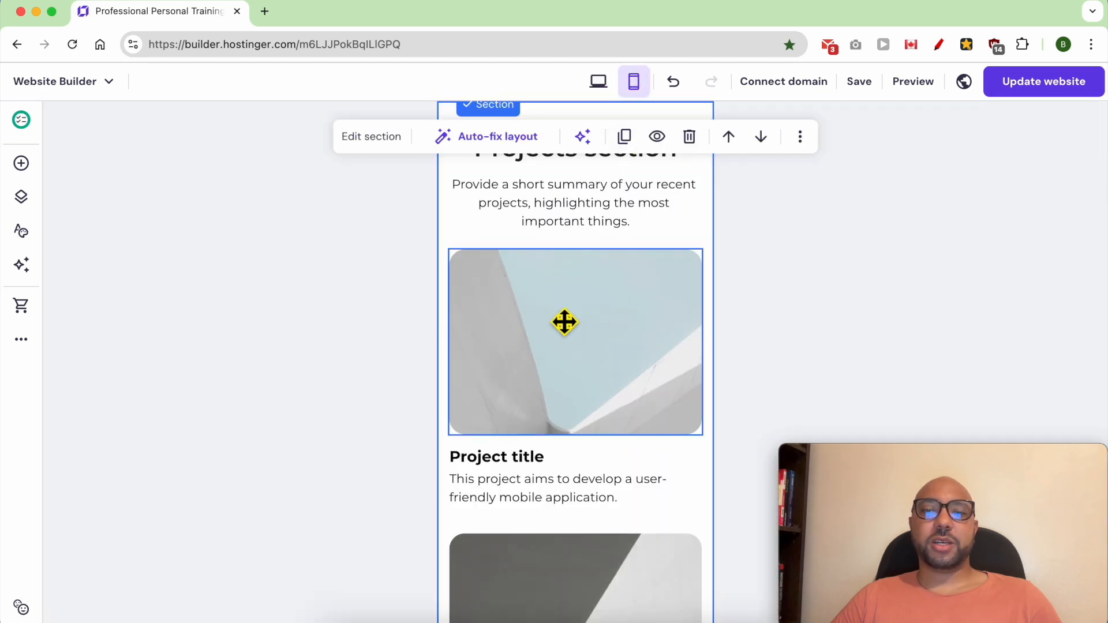
scroll(563, 320, up, 2)
scroll(564, 322, up, 1)
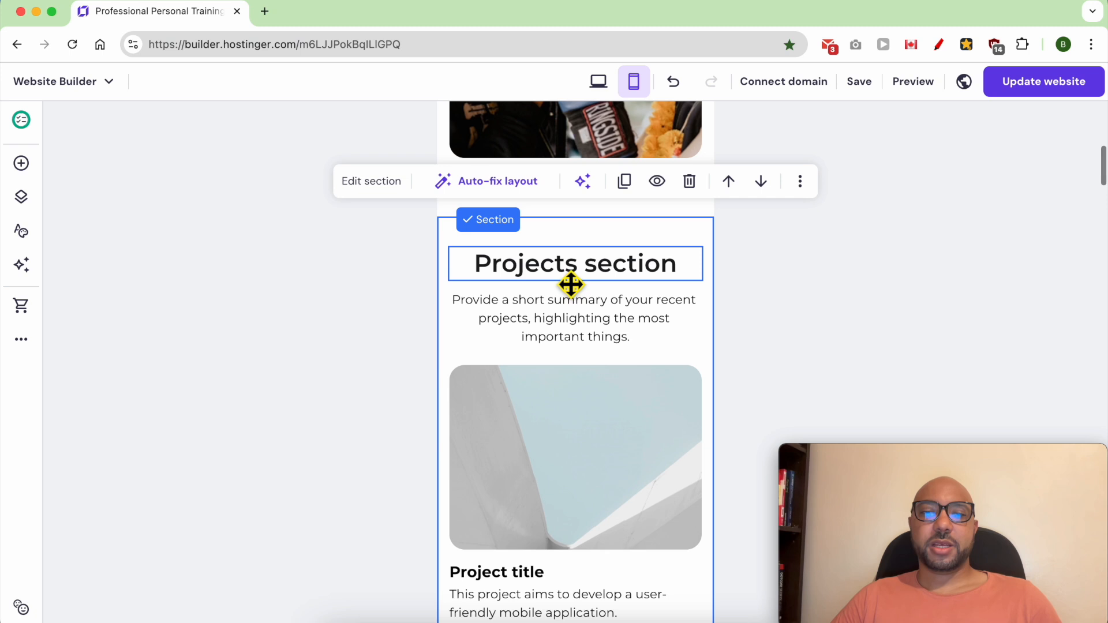
scroll(562, 438, down, 4)
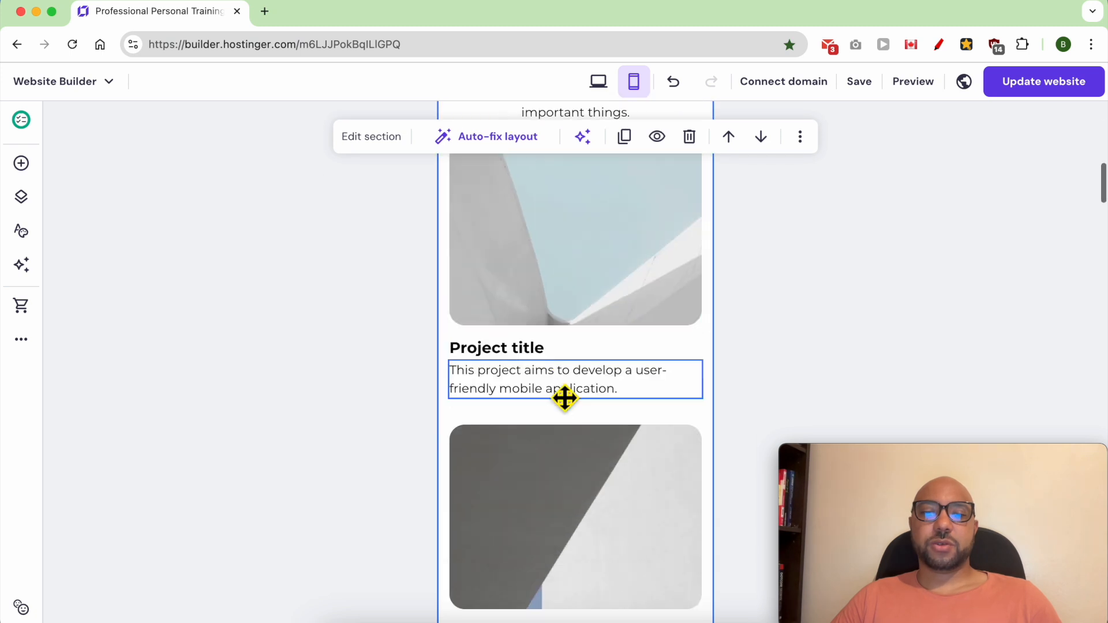
scroll(578, 445, down, 5)
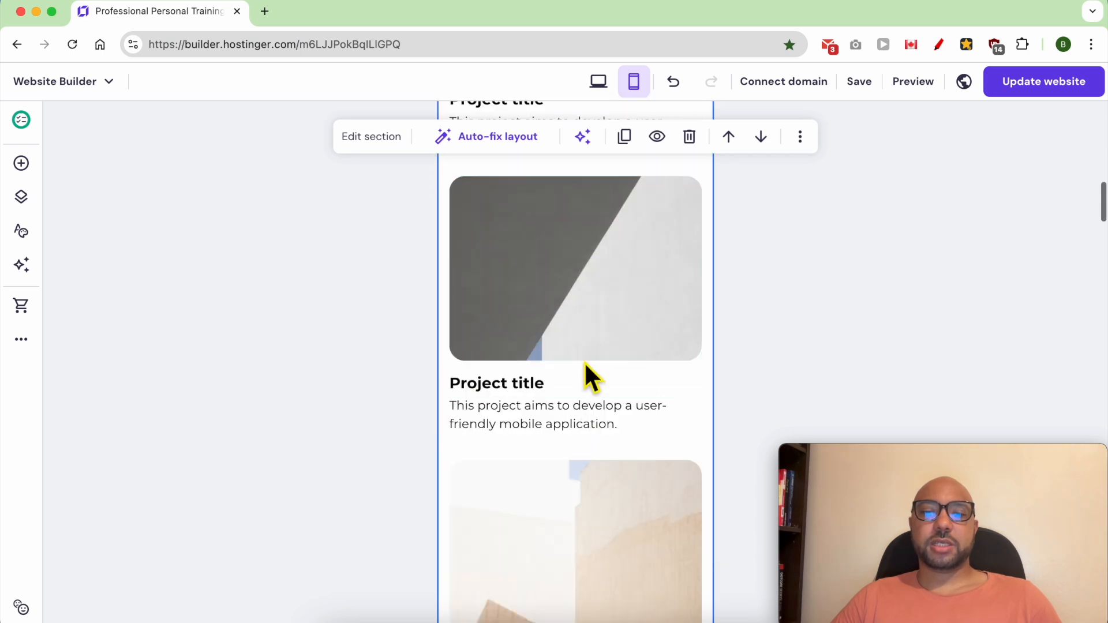
scroll(573, 521, down, 7)
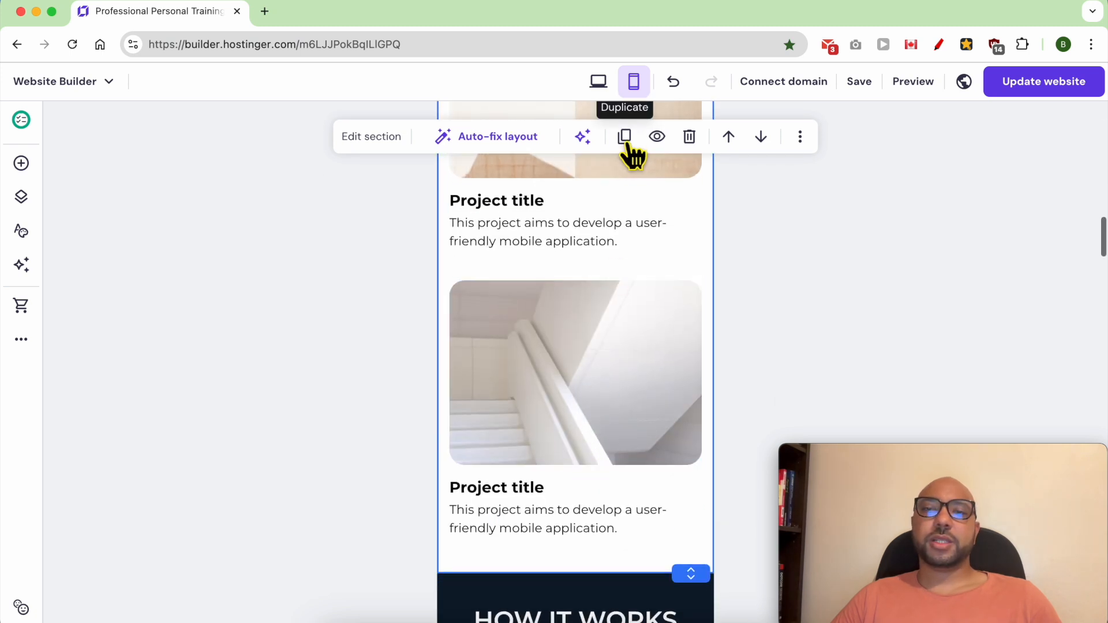
scroll(612, 404, down, 4)
click(598, 81)
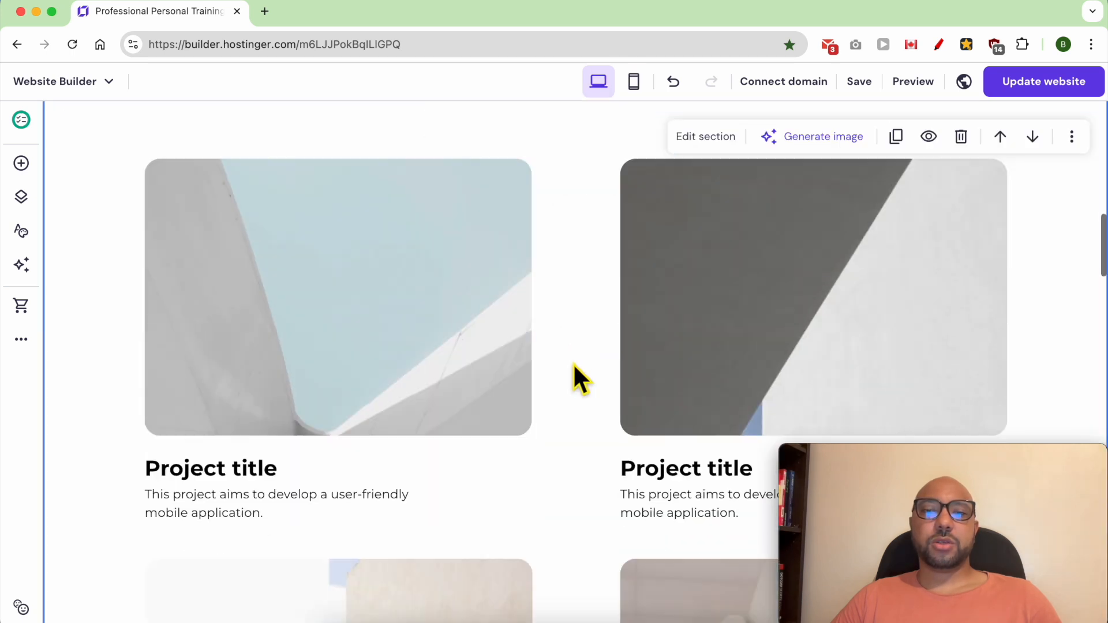
Step: Copy the HOW IT WORKS heading text and paste it over the new section's "Projects section" heading
scroll(573, 362, down, 5)
scroll(574, 369, down, 10)
click(595, 241)
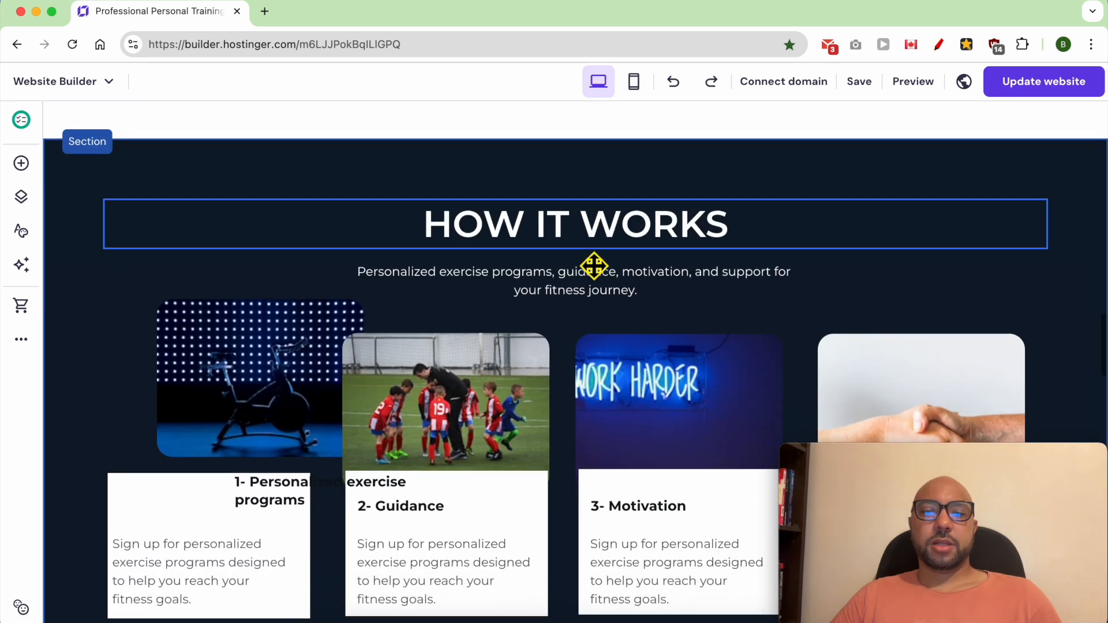
double_click(585, 240)
key(super+c)
scroll(555, 329, up, 10)
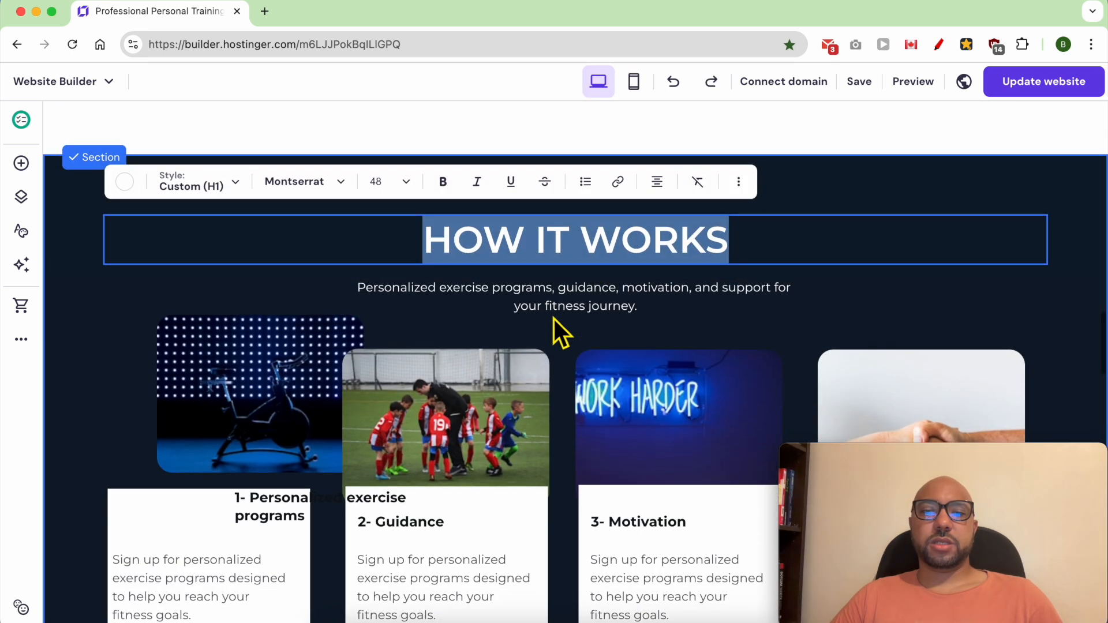
scroll(577, 317, up, 4)
click(593, 297)
double_click(592, 295)
key(BackSpace)
key(super+v)
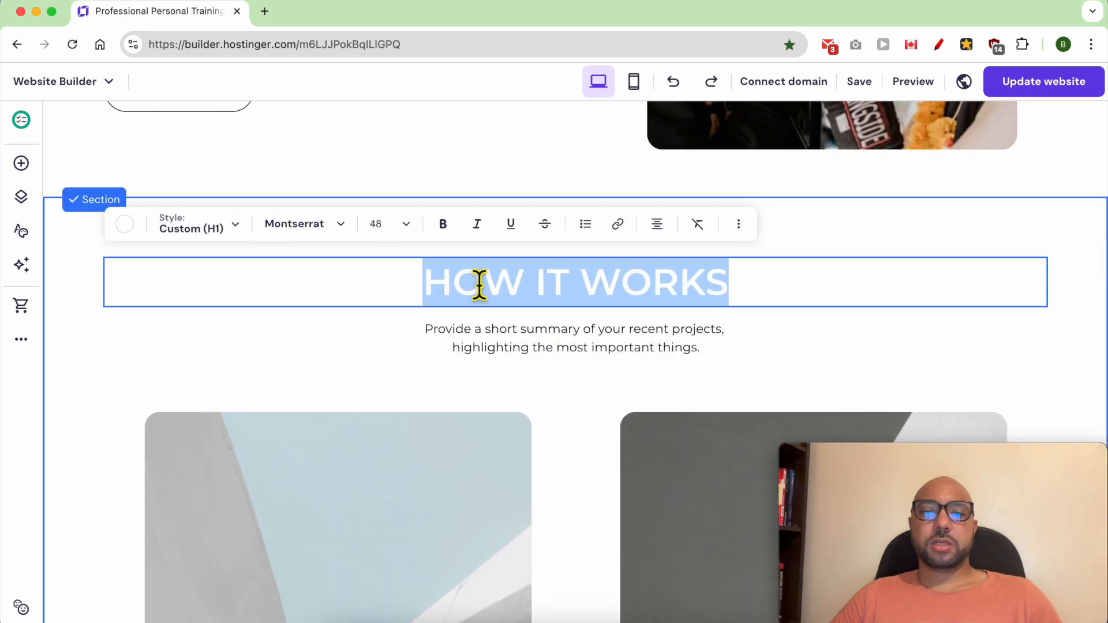
Step: Try black #000000 as the pasted HOW IT WORKS heading's text colour and return it to white #ffffff
click(125, 225)
drag(190, 375, 79, 519)
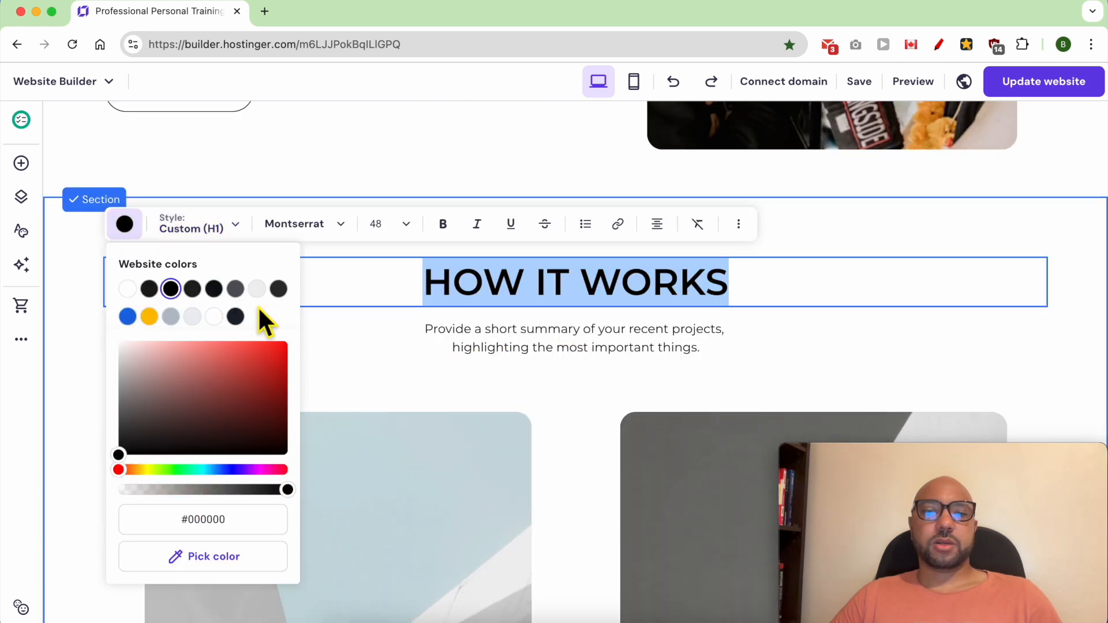
click(128, 288)
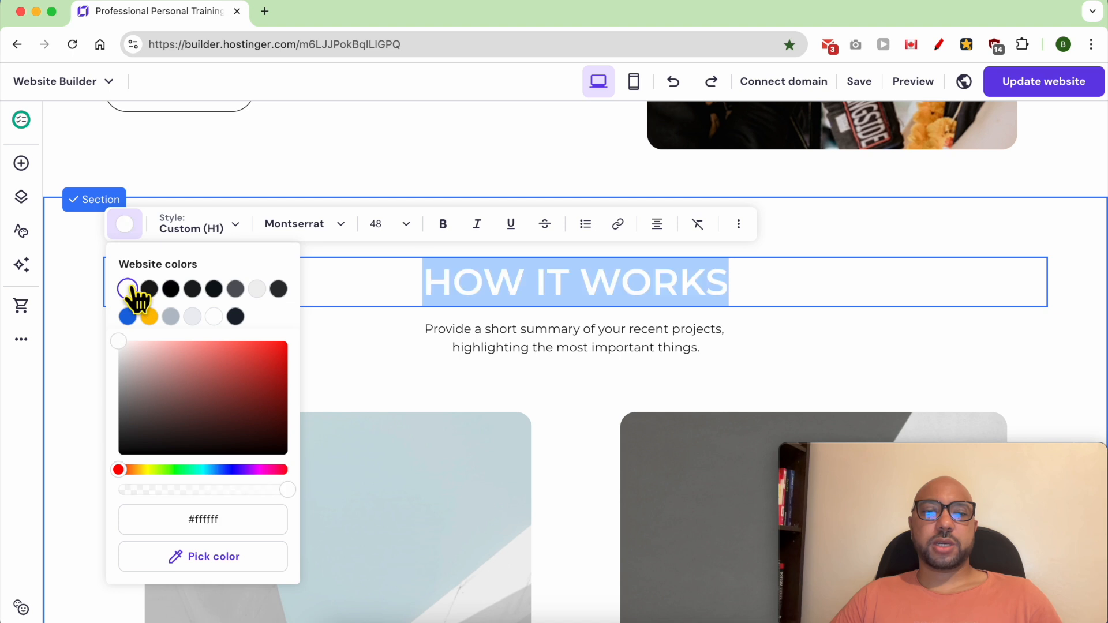
Step: Set the text colour of the upper-row second card's project title and description to white
click(1065, 268)
scroll(638, 356, down, 10)
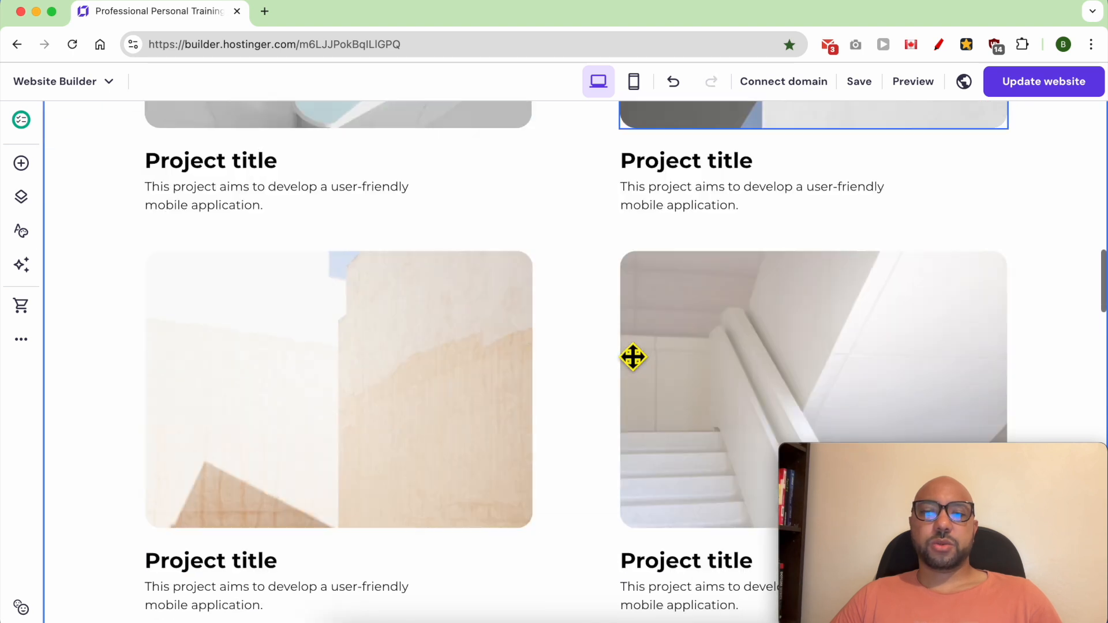
click(687, 166)
click(618, 168)
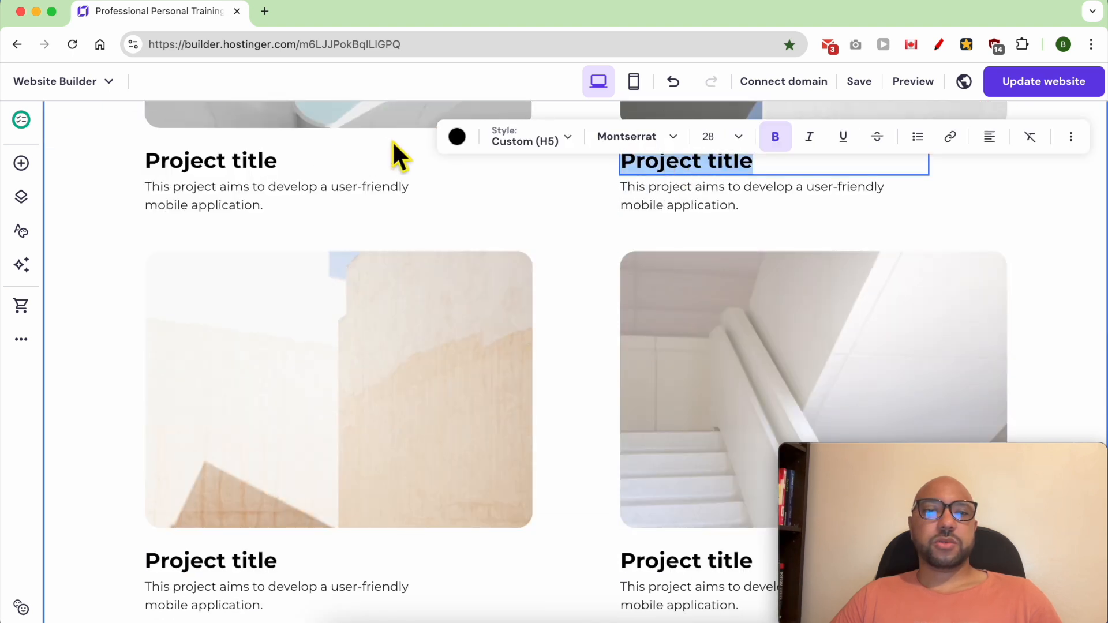
click(456, 137)
click(458, 200)
click(702, 217)
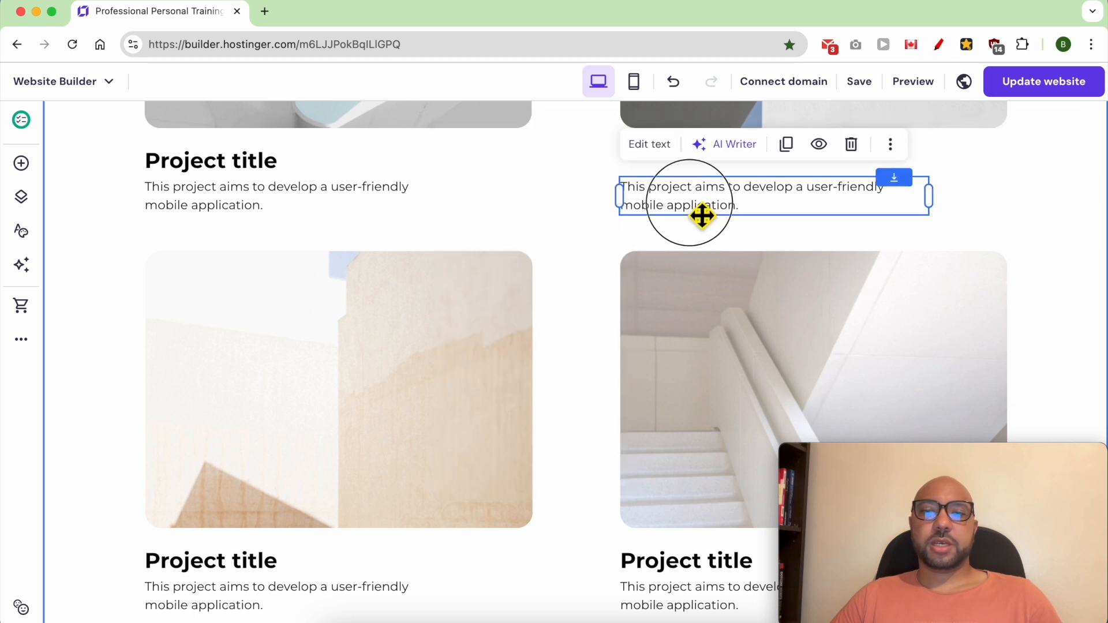
click(698, 216)
click(456, 144)
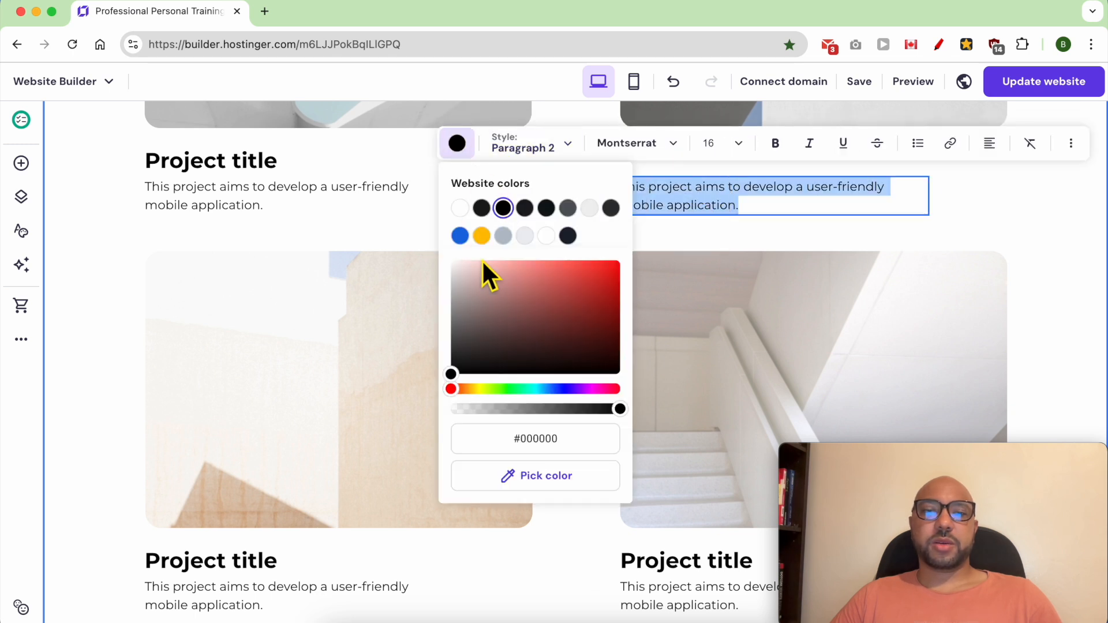
click(459, 206)
Step: Set the project titles and descriptions of the remaining three cards to white text
click(230, 197)
click(185, 153)
click(164, 143)
click(165, 513)
click(168, 199)
click(456, 541)
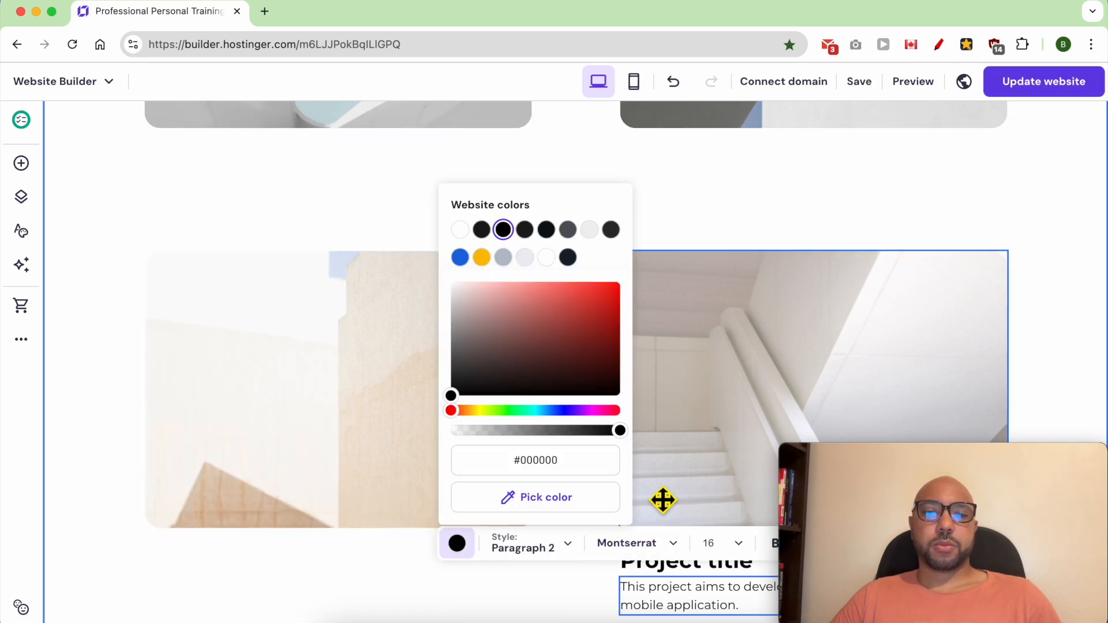
click(460, 230)
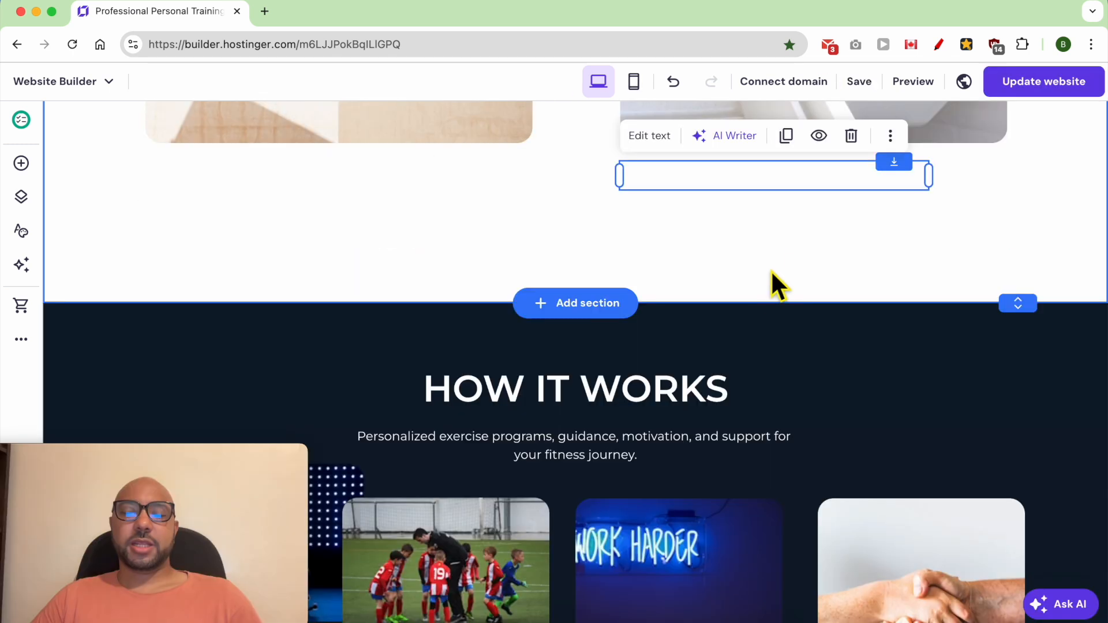
Step: Copy the background colour code #0d1b2b from the old HOW IT WORKS section's settings
scroll(776, 286, down, 3)
click(856, 265)
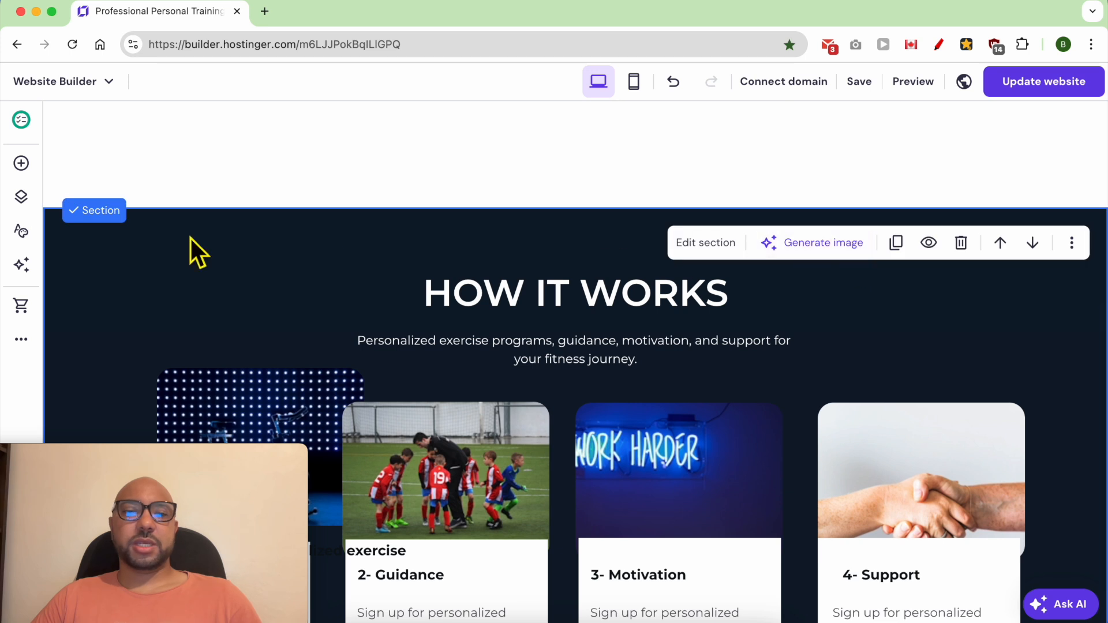
click(703, 245)
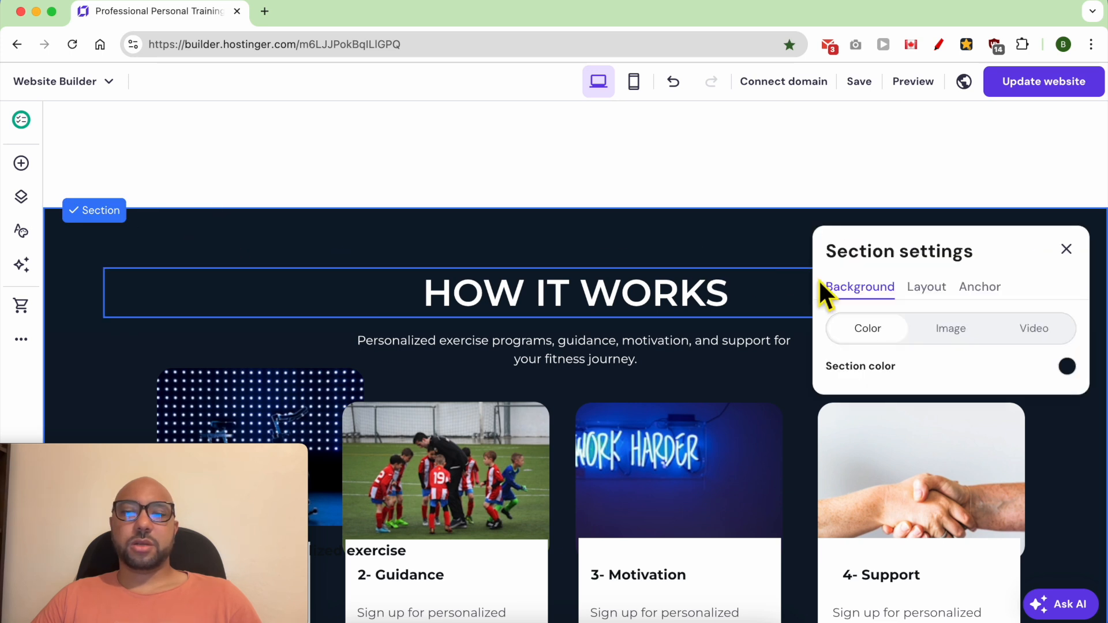
click(1067, 369)
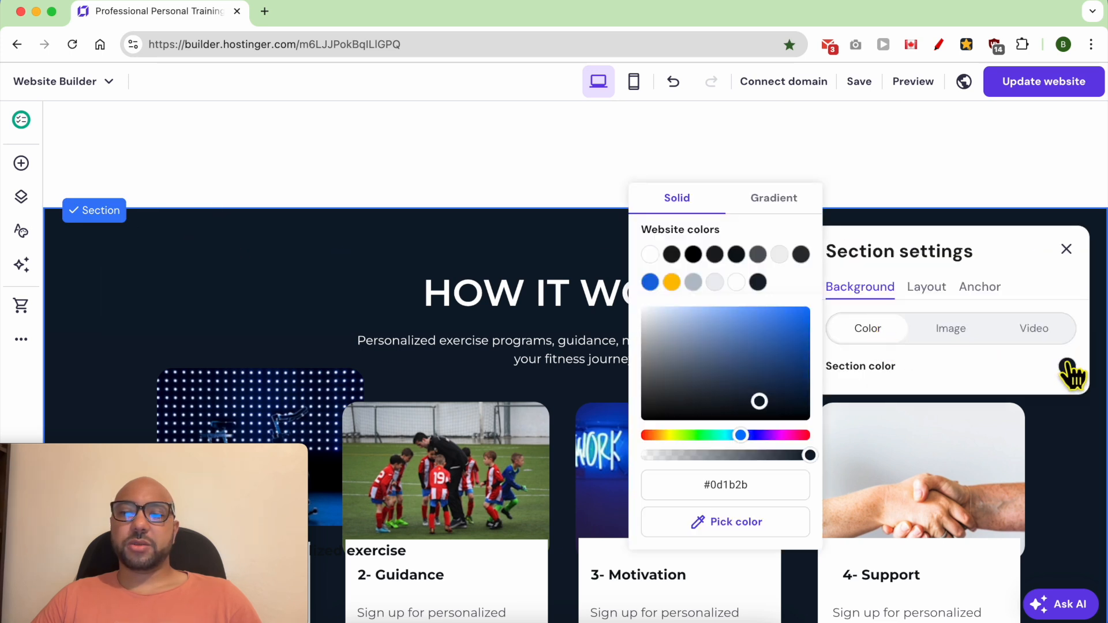
right_click(729, 485)
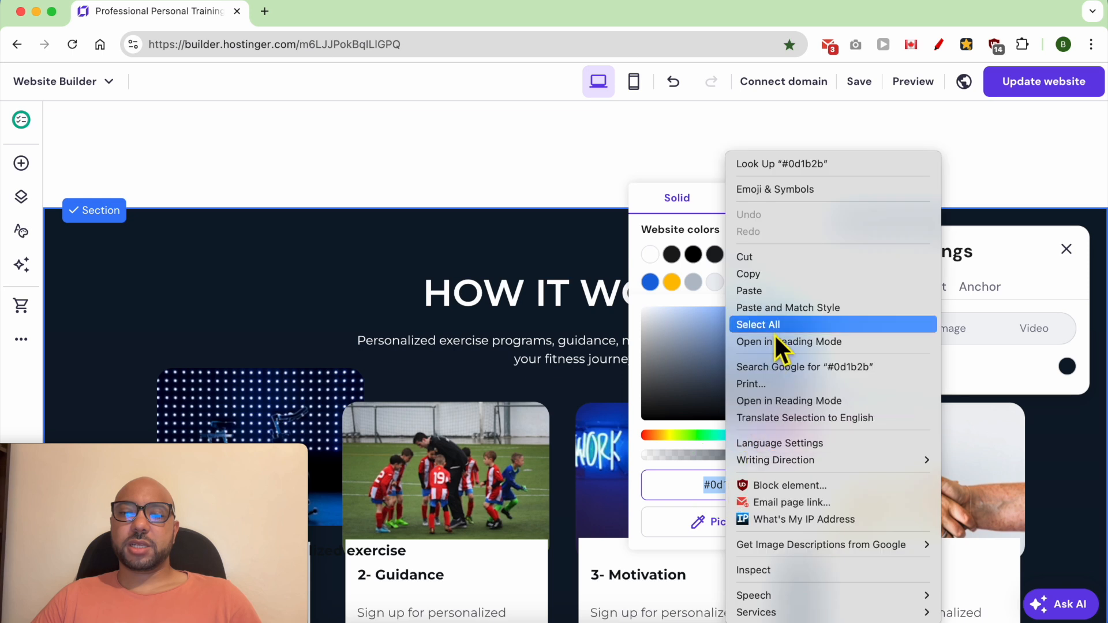
click(757, 283)
click(539, 229)
Step: Set the new card section's background colour to #0d1b2b by pasting the copied code
click(638, 190)
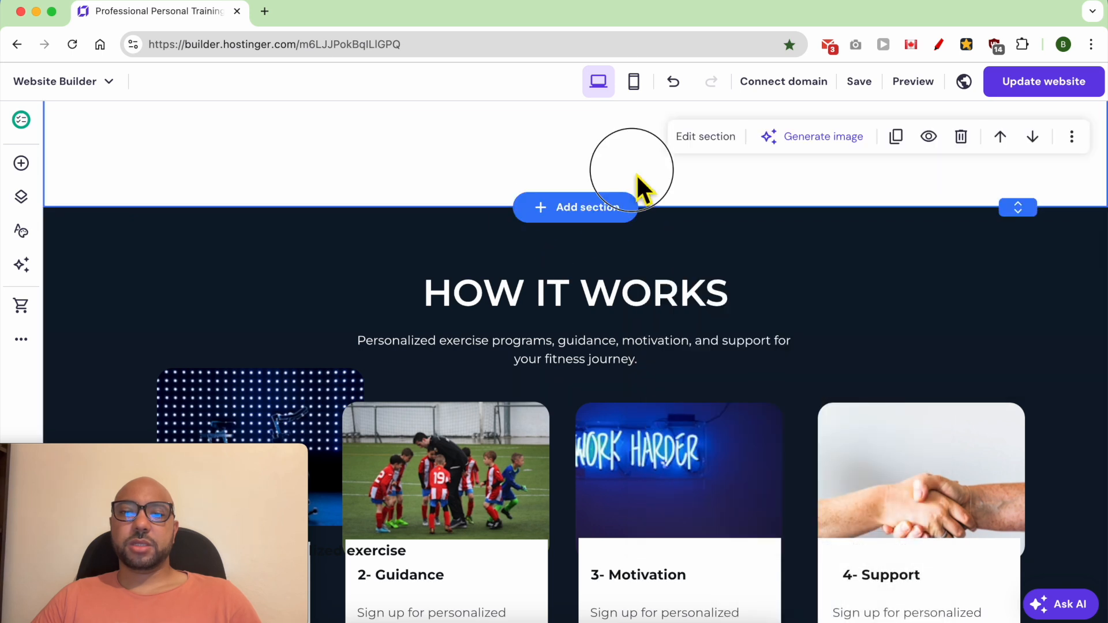
scroll(633, 208, up, 6)
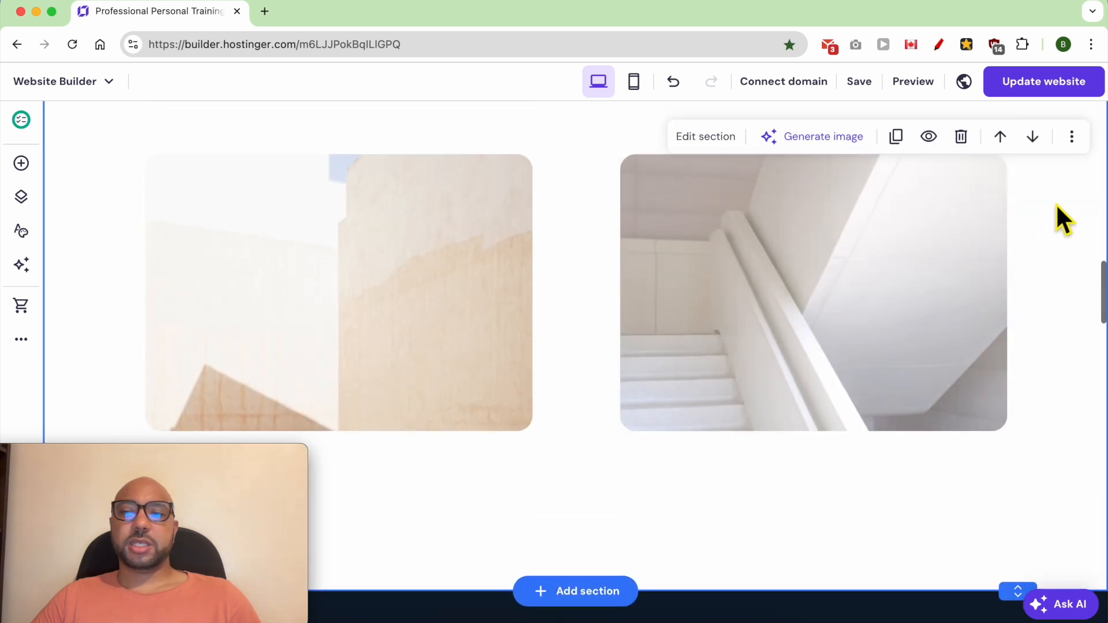
click(706, 138)
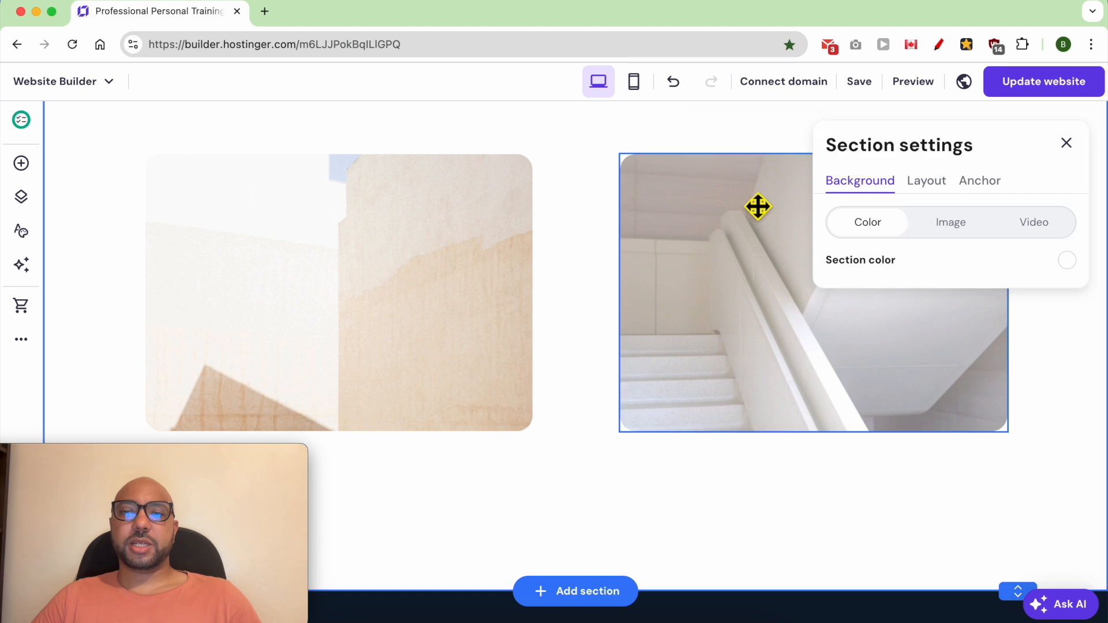
click(1065, 261)
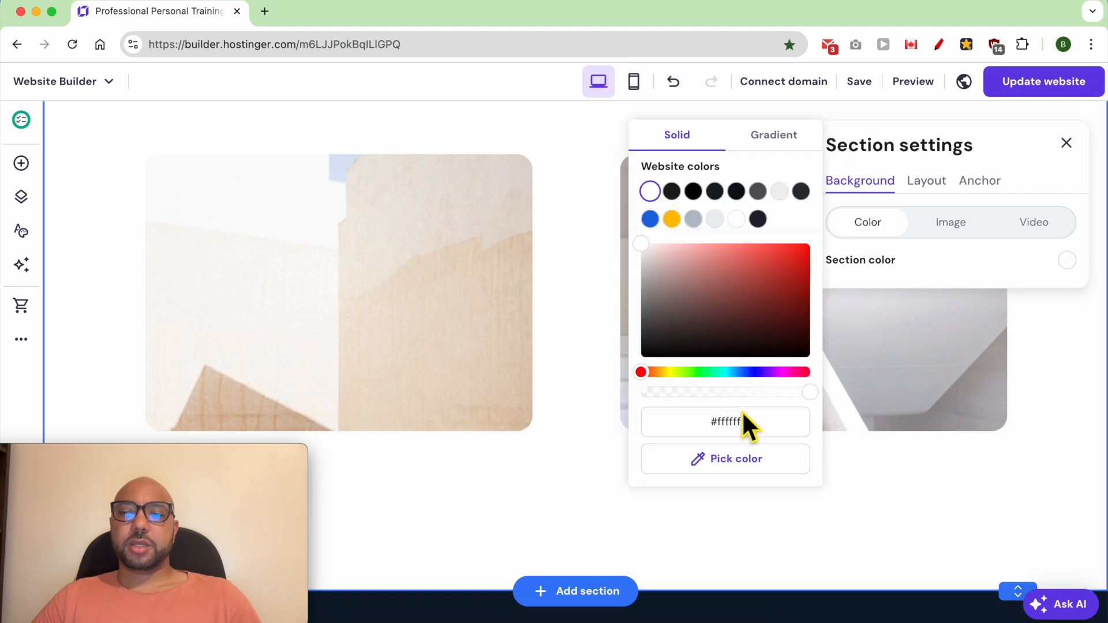
right_click(744, 428)
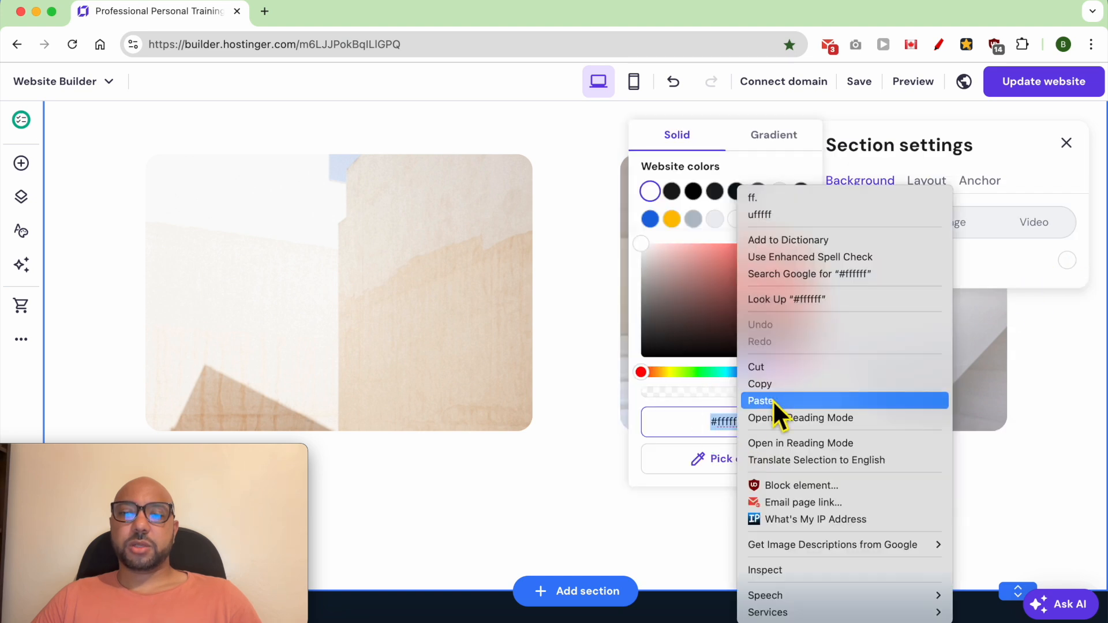
click(773, 399)
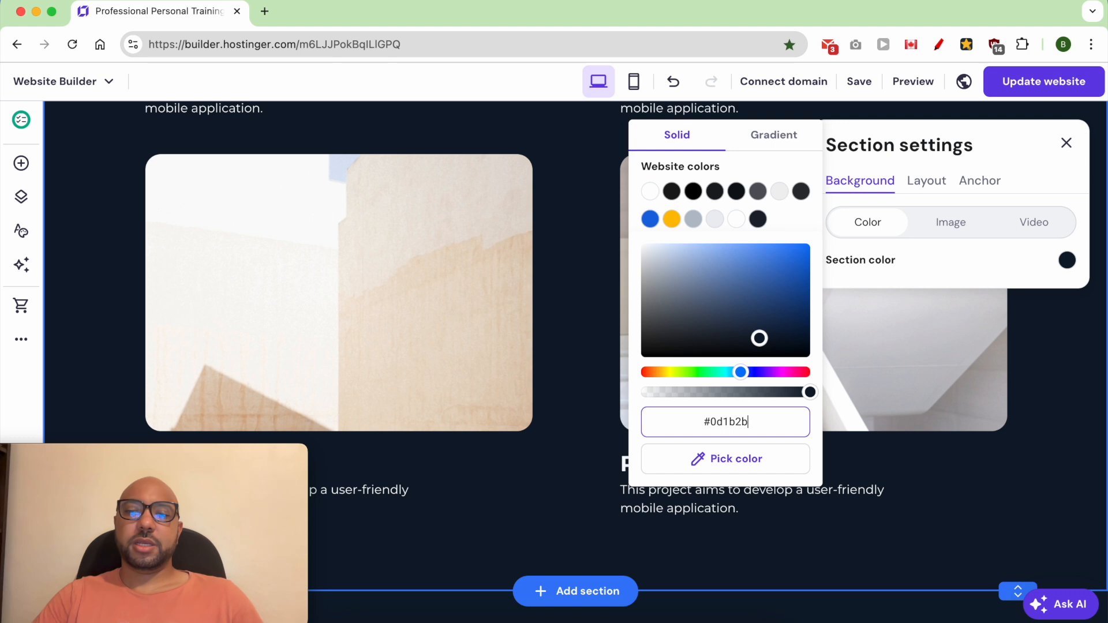
click(1095, 387)
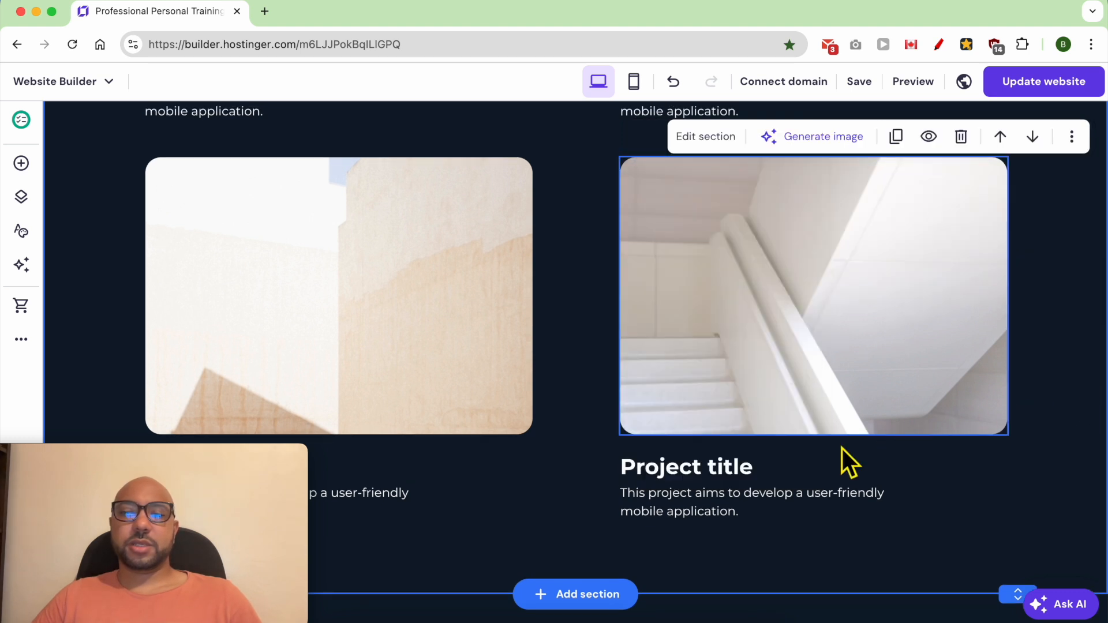
Step: Copy the "Personalized exercise programs, guidance, motivation, and support for your fitness journey." text from the old HOW IT WORKS section
scroll(845, 458, down, 8)
double_click(555, 295)
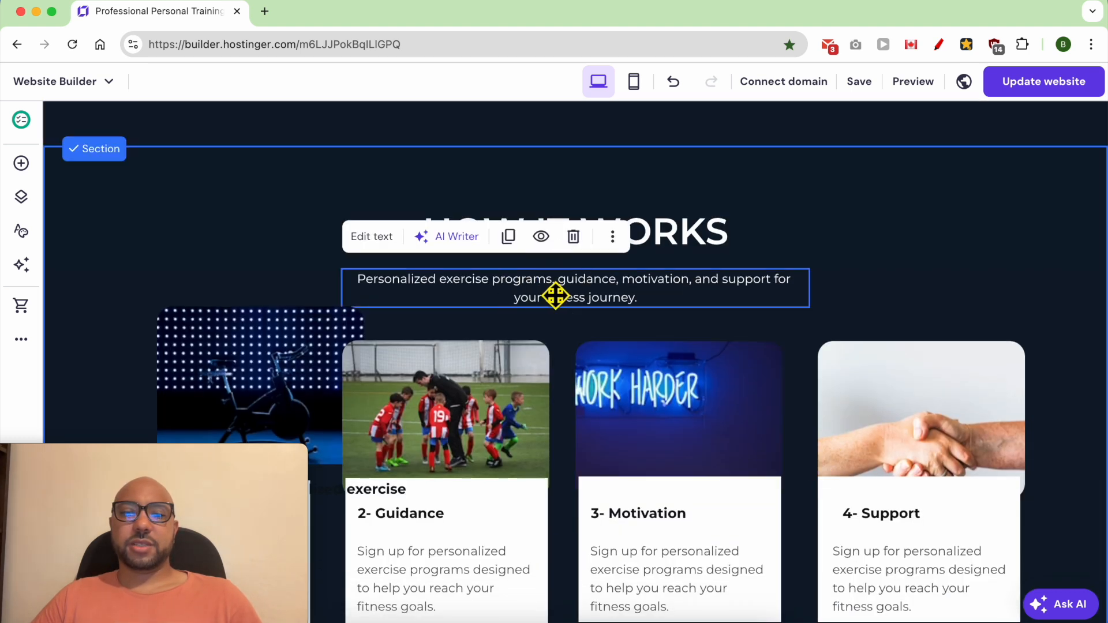
right_click(541, 297)
click(564, 275)
triple_click(562, 283)
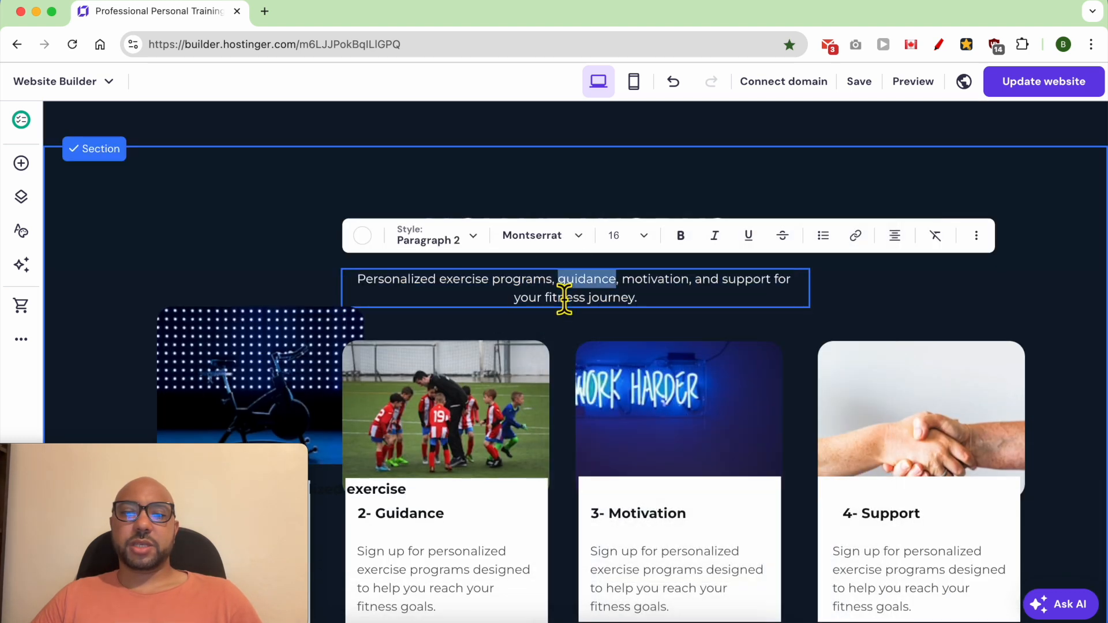
right_click(563, 290)
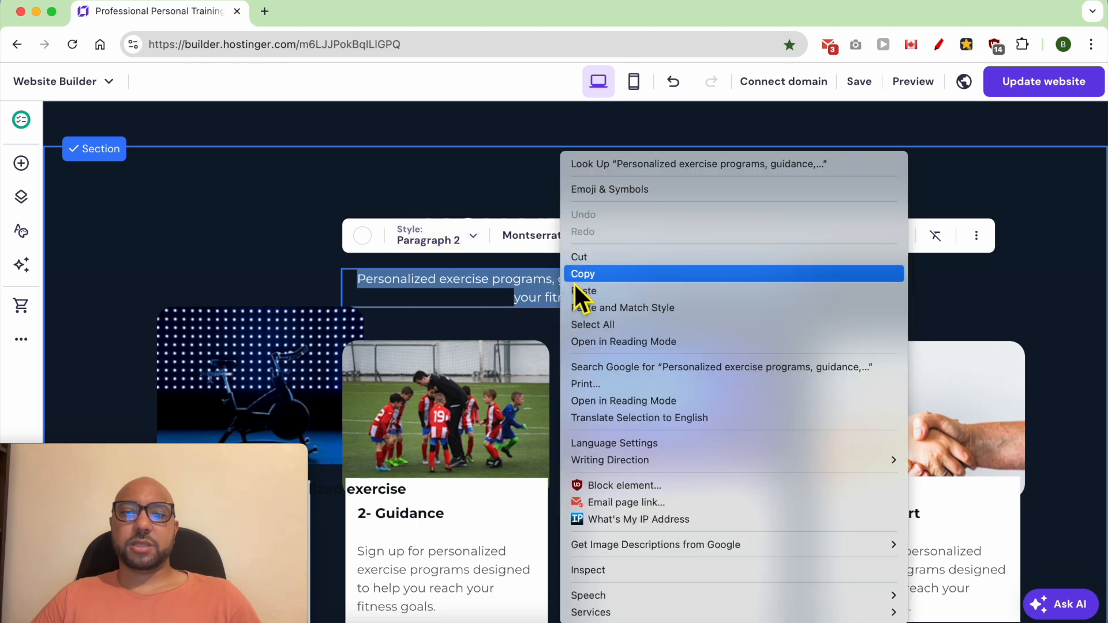
click(573, 277)
Step: Paste the copied text over the new section's placeholder summary and set its text colour to white
scroll(552, 287, up, 10)
scroll(554, 323, up, 5)
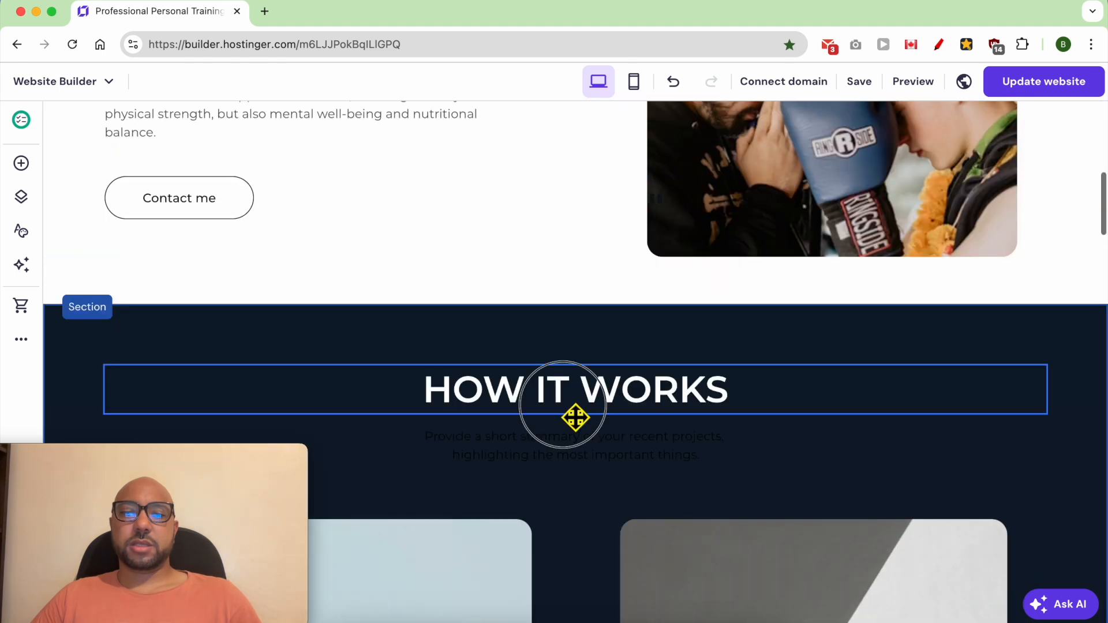
click(572, 456)
double_click(571, 453)
right_click(563, 445)
click(588, 291)
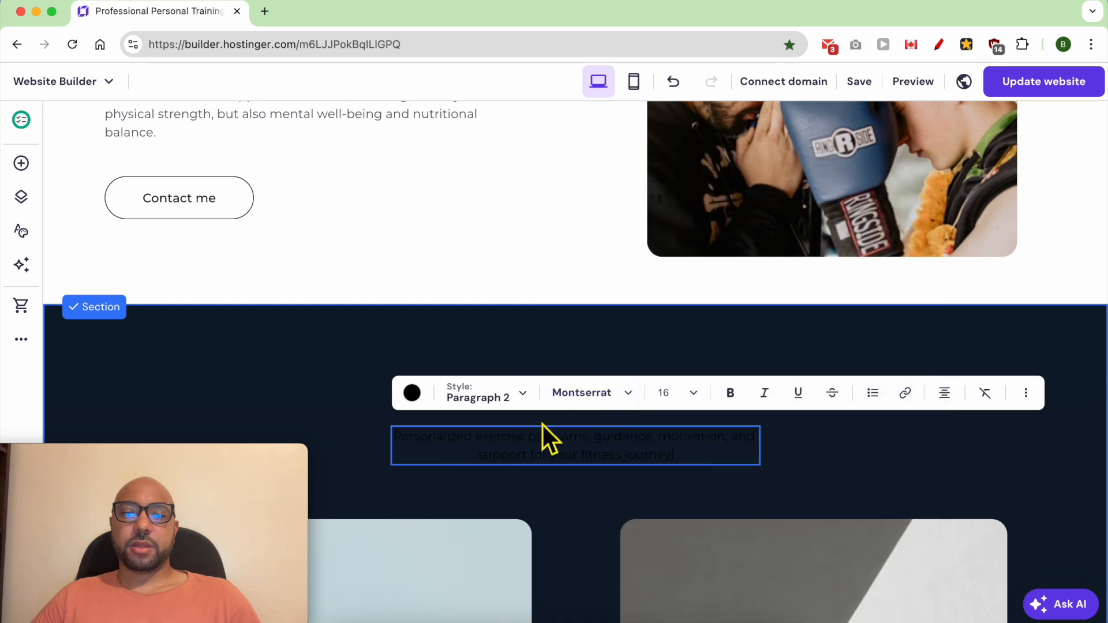
triple_click(532, 453)
click(412, 395)
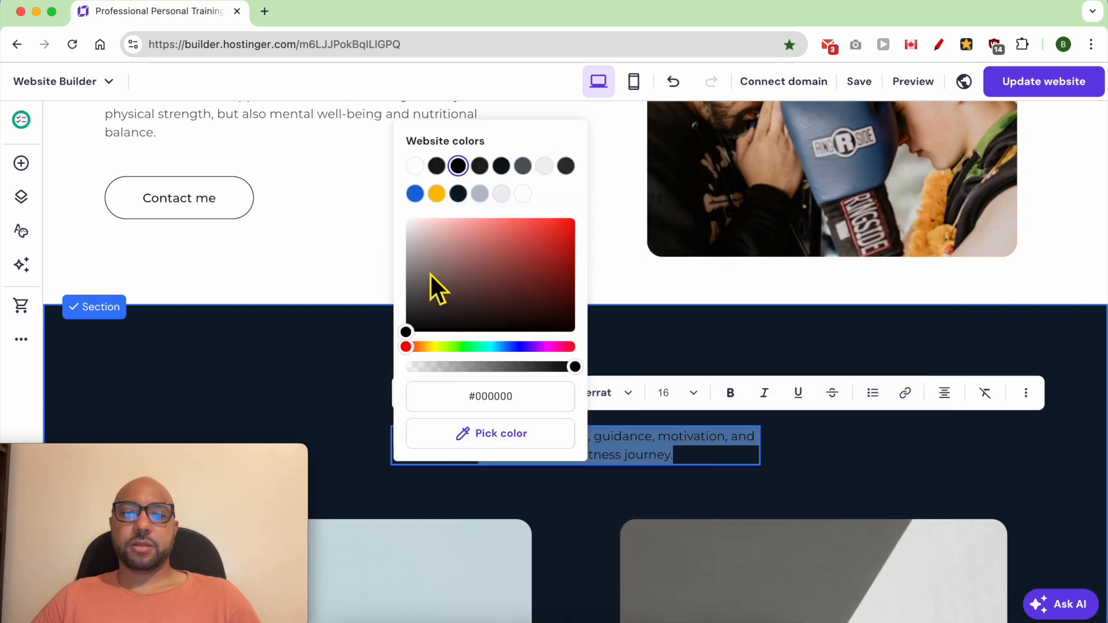
drag(430, 275, 404, 186)
click(818, 453)
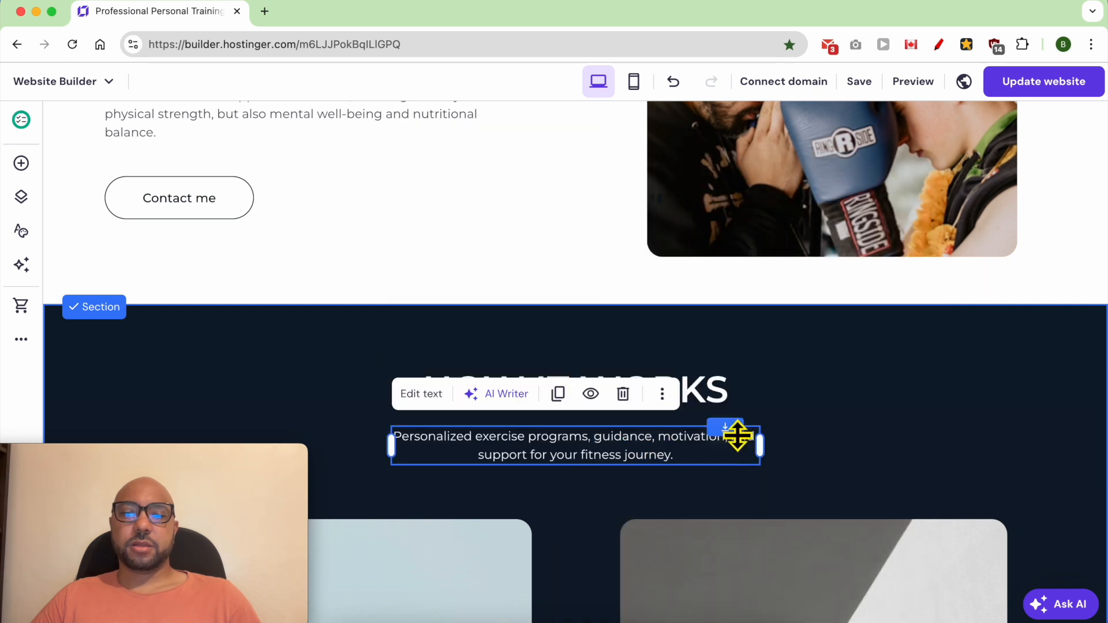
Step: Delete the old HOW IT WORKS section with the four overlapping cards
scroll(890, 484, down, 7)
scroll(884, 486, down, 8)
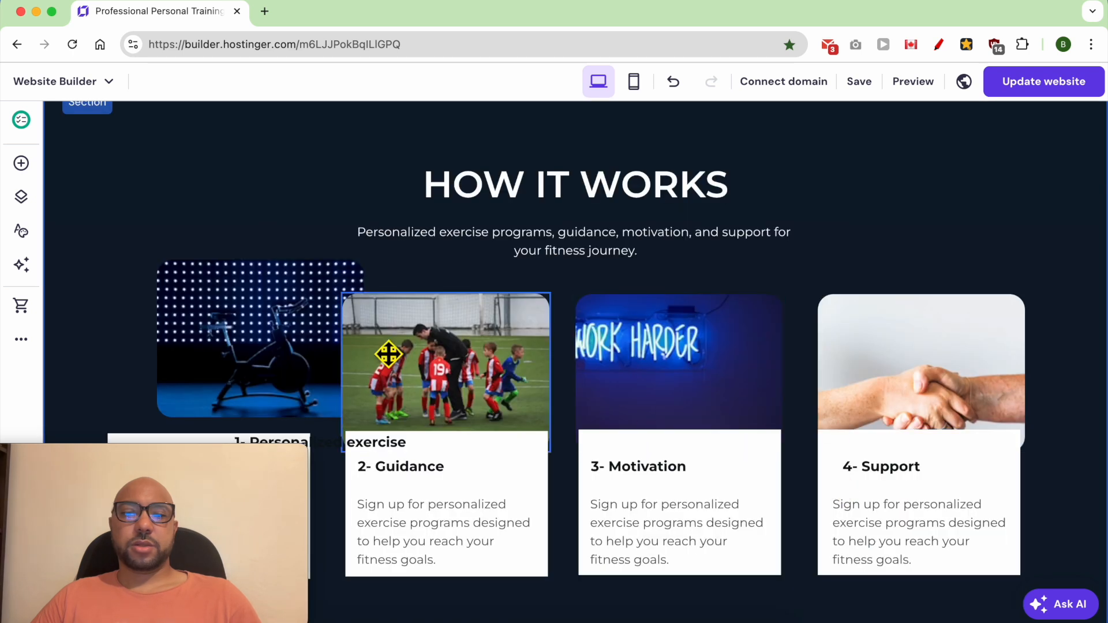
click(307, 361)
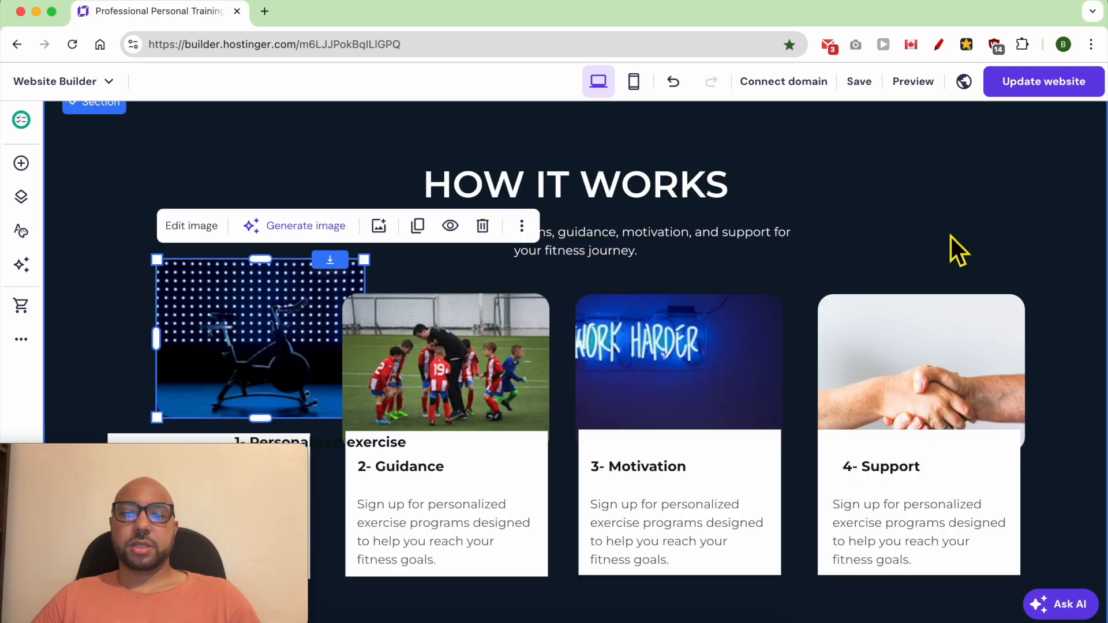
click(974, 206)
scroll(1018, 259, up, 4)
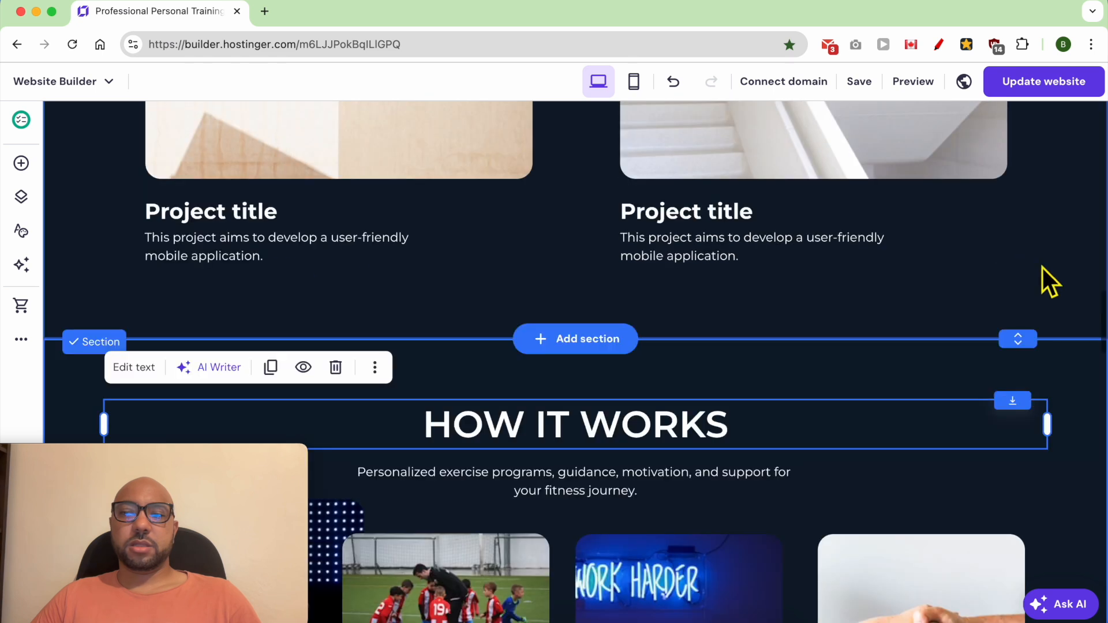
click(1071, 396)
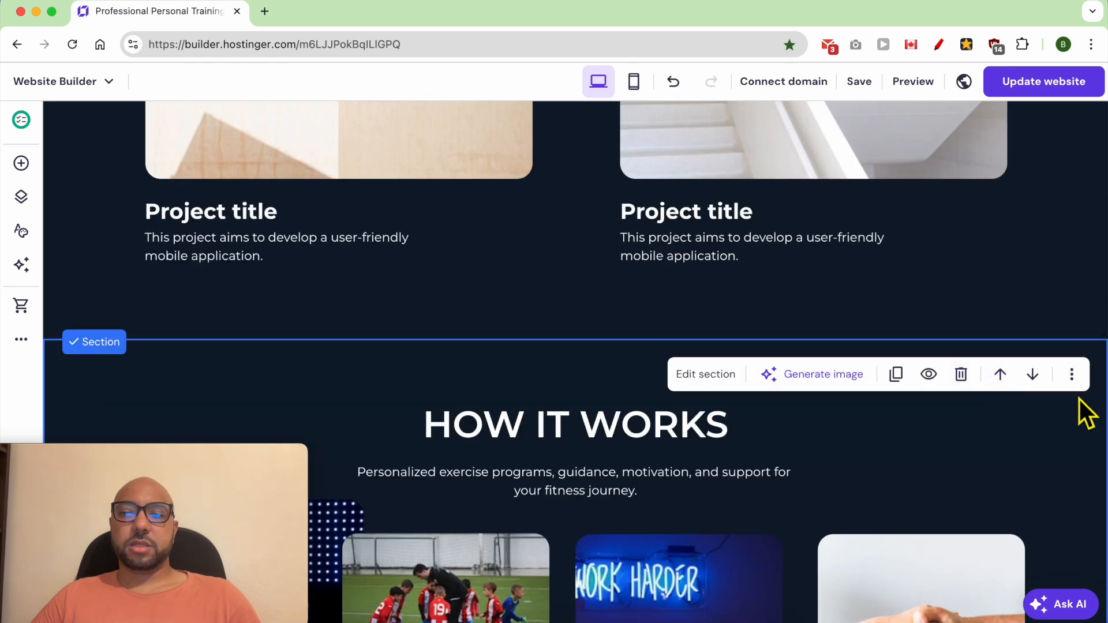
click(1072, 374)
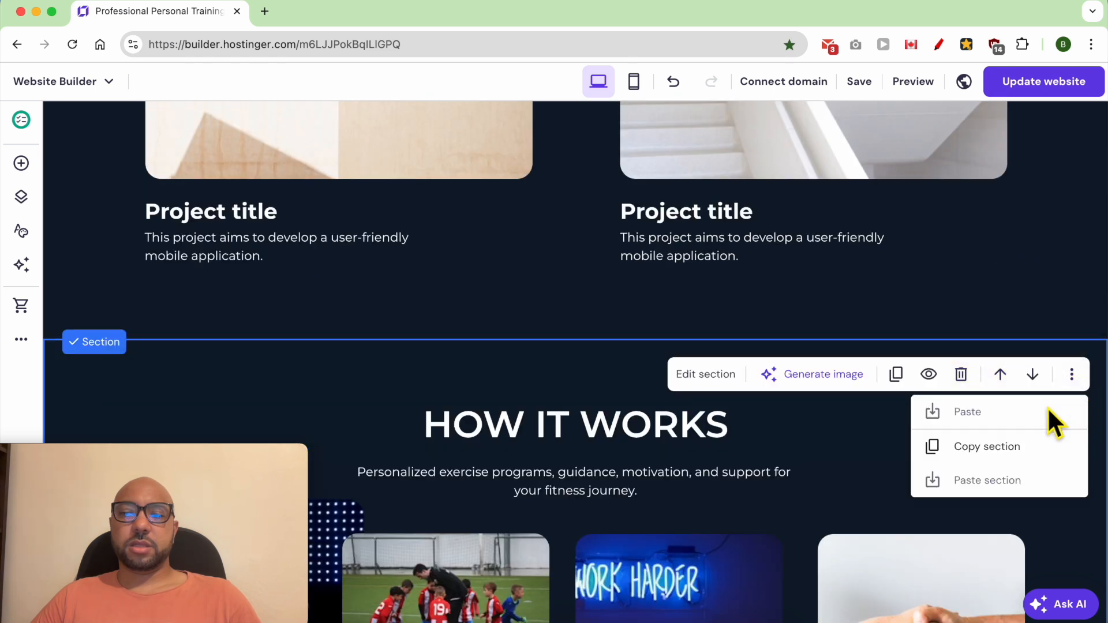
click(961, 375)
Step: Replace the four project titles with "Personalized exercise programs", "Guidance", "Motivation" and "Support"
scroll(802, 400, up, 6)
scroll(800, 406, up, 3)
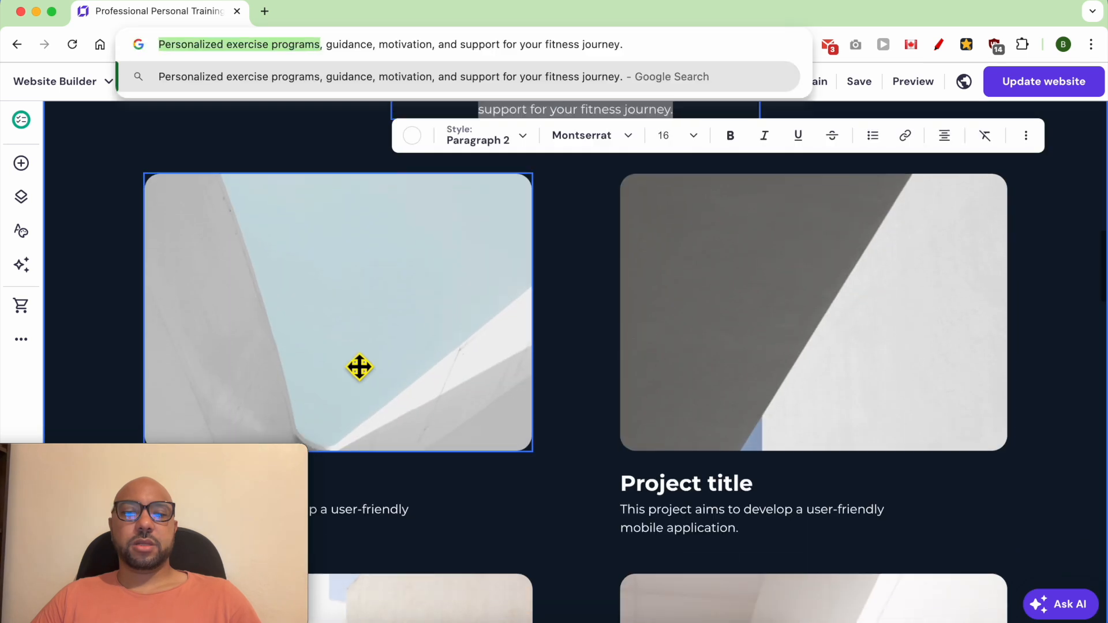
scroll(370, 374, down, 3)
double_click(243, 368)
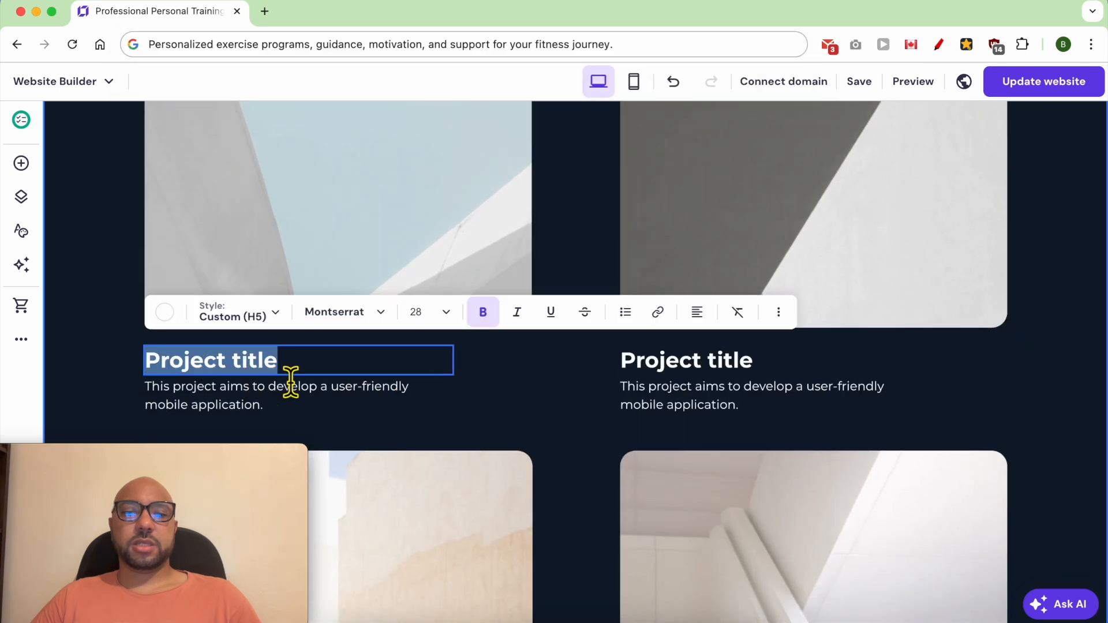
key(ctrl+v)
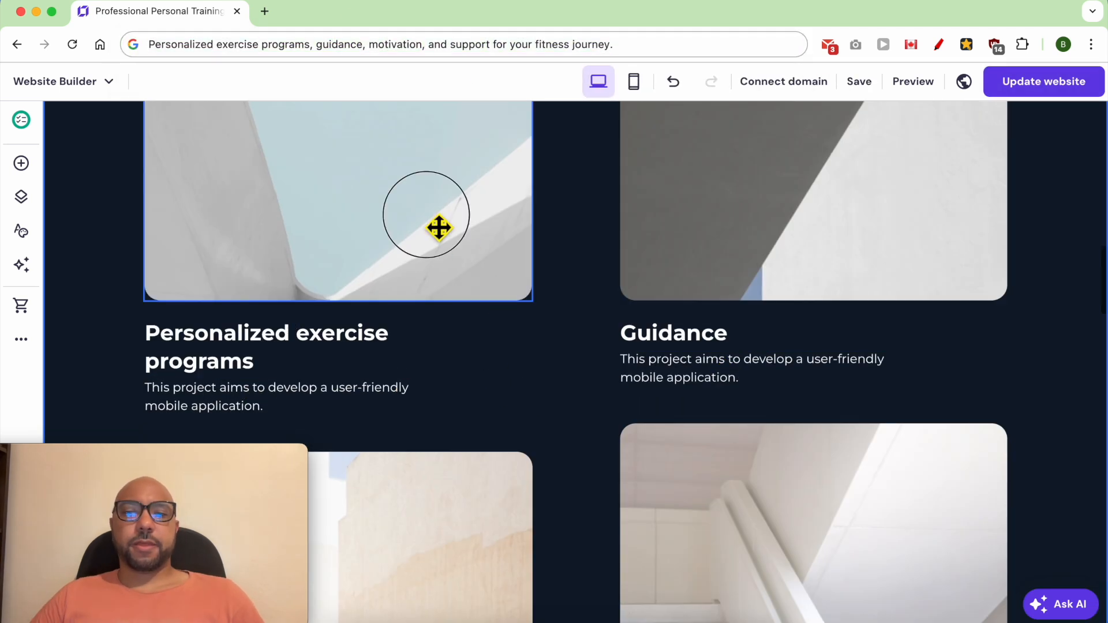
Step: Replace the four card images with a running man, a coach with children, glowing "never stop" lettering and an outstretched hand
click(297, 207)
click(190, 141)
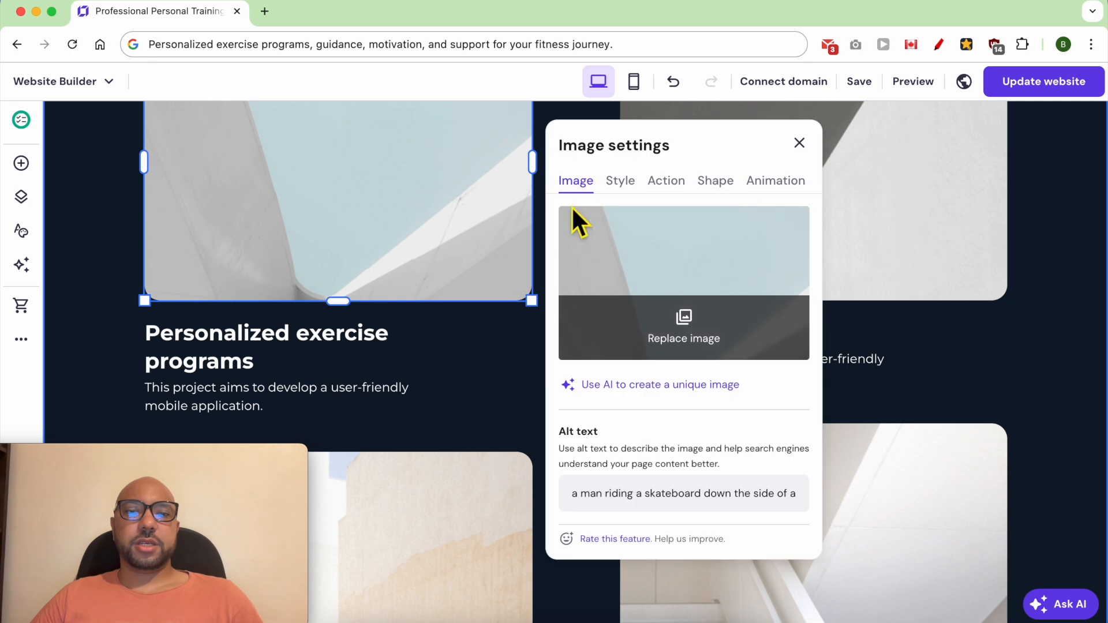
click(632, 225)
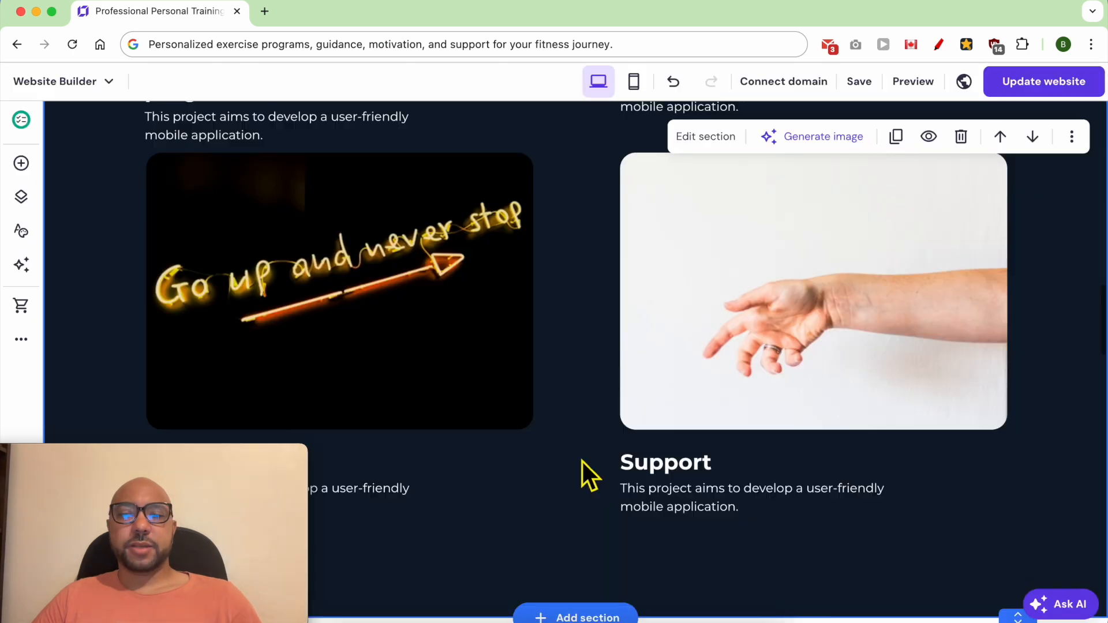
Step: Review the rebuilt HOW IT WORKS section on desktop and switch to the mobile layout to check its cards
scroll(583, 462, up, 10)
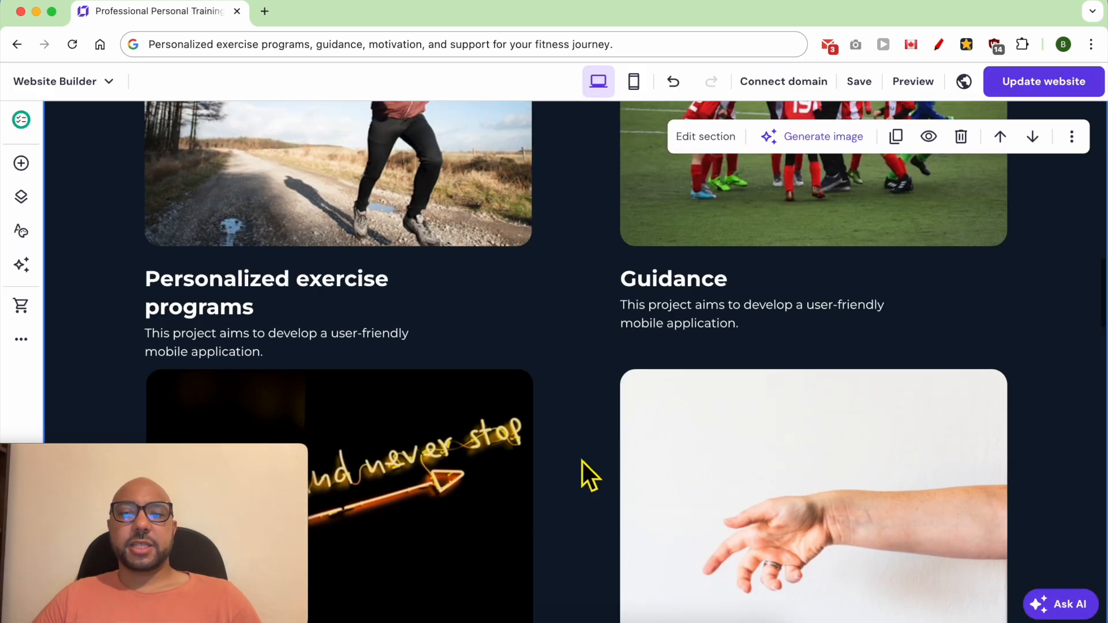
scroll(742, 435, down, 5)
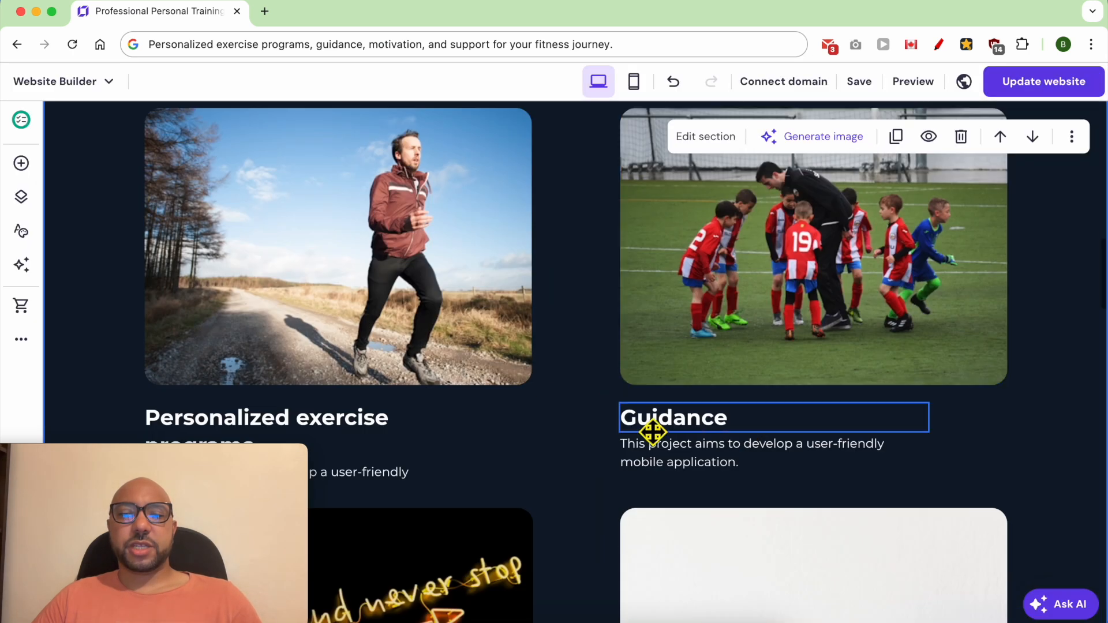
click(633, 83)
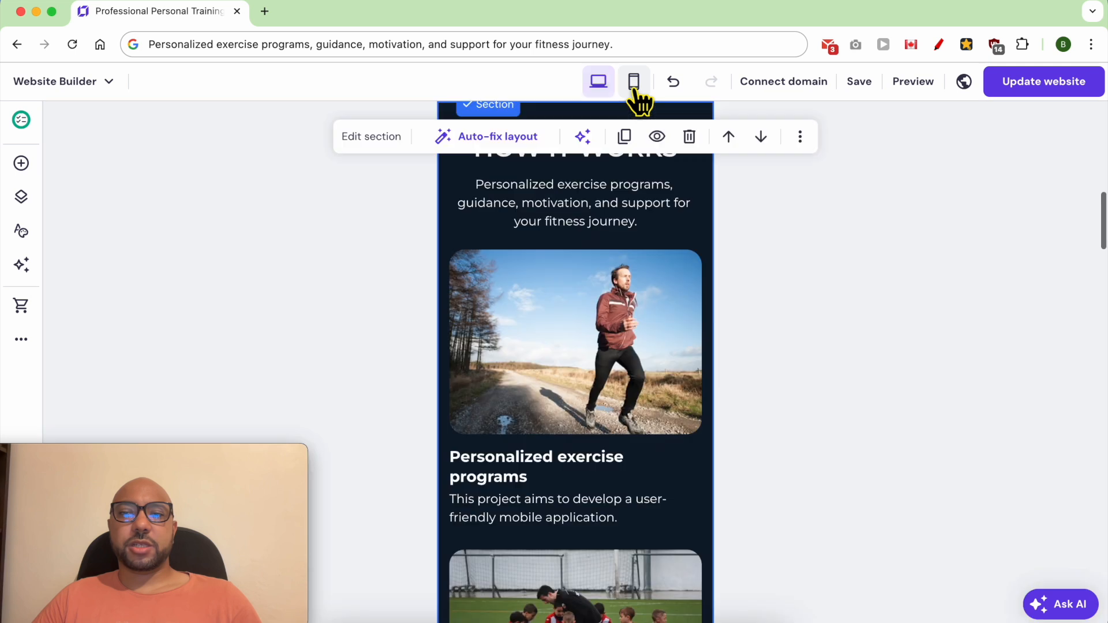
Step: Narrow the text box of the BOOK YOUR SESSION heading in the mobile layout
scroll(780, 313, up, 3)
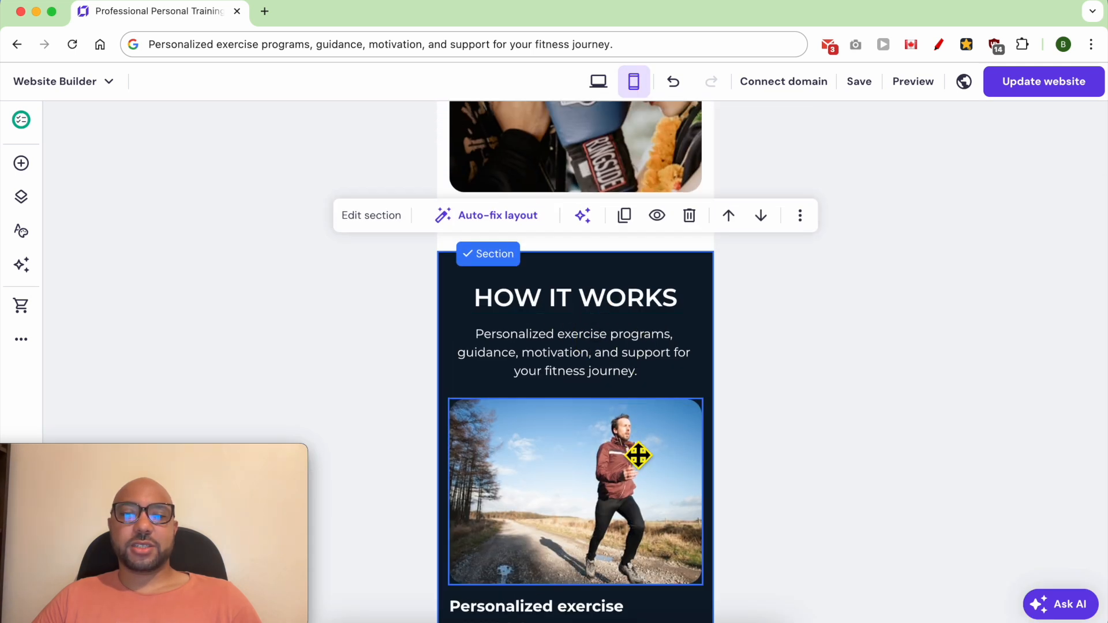
scroll(646, 450, down, 1)
scroll(651, 446, down, 12)
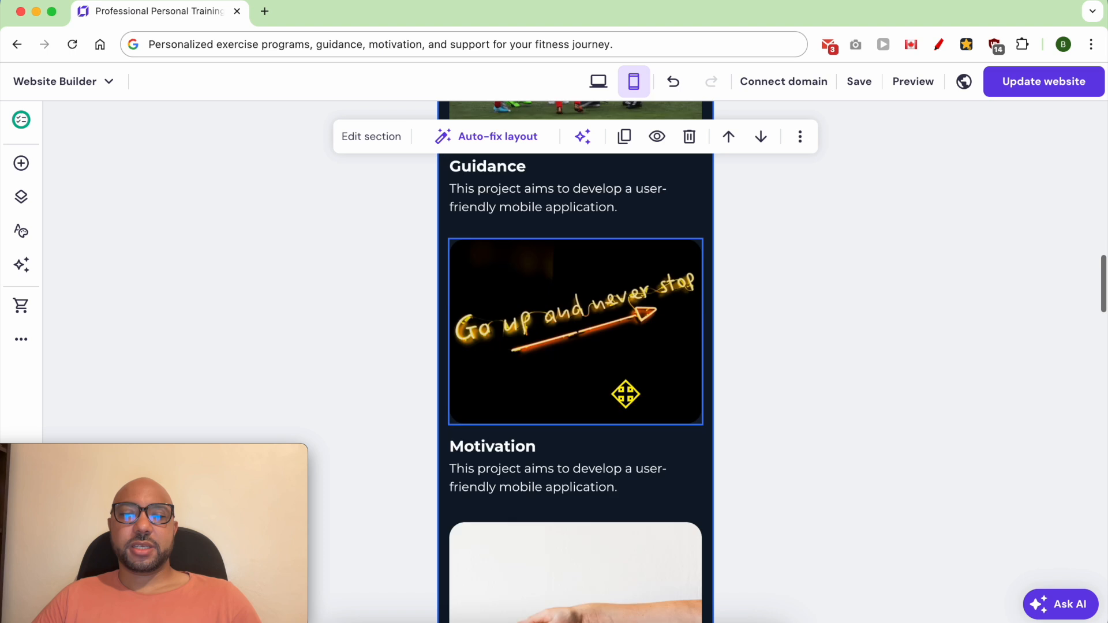
scroll(625, 393, down, 5)
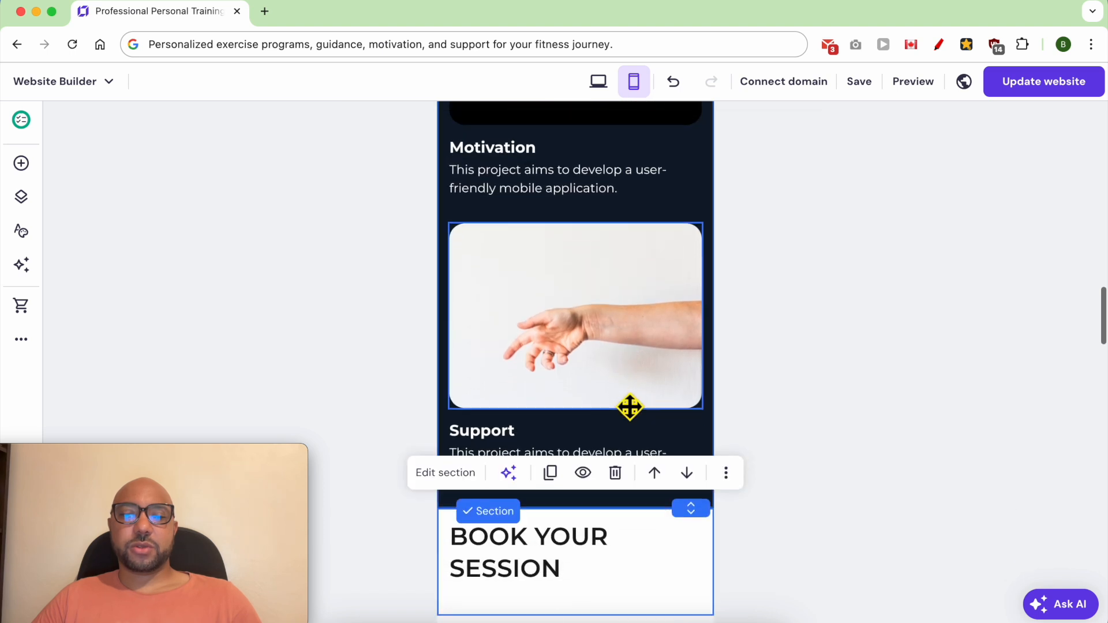
click(613, 431)
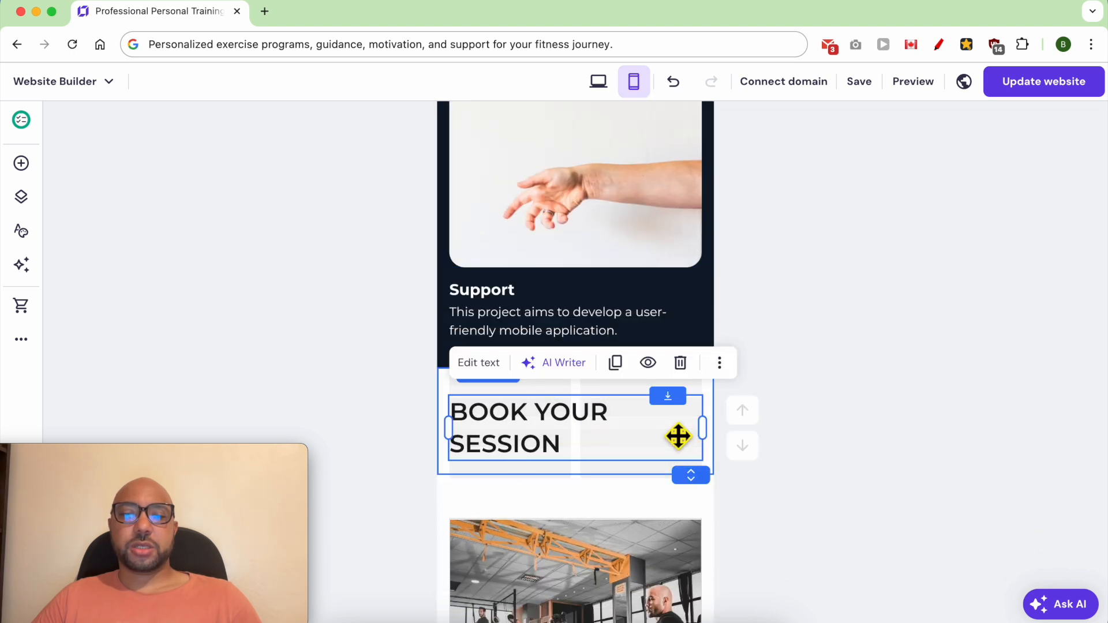
drag(713, 439, 625, 441)
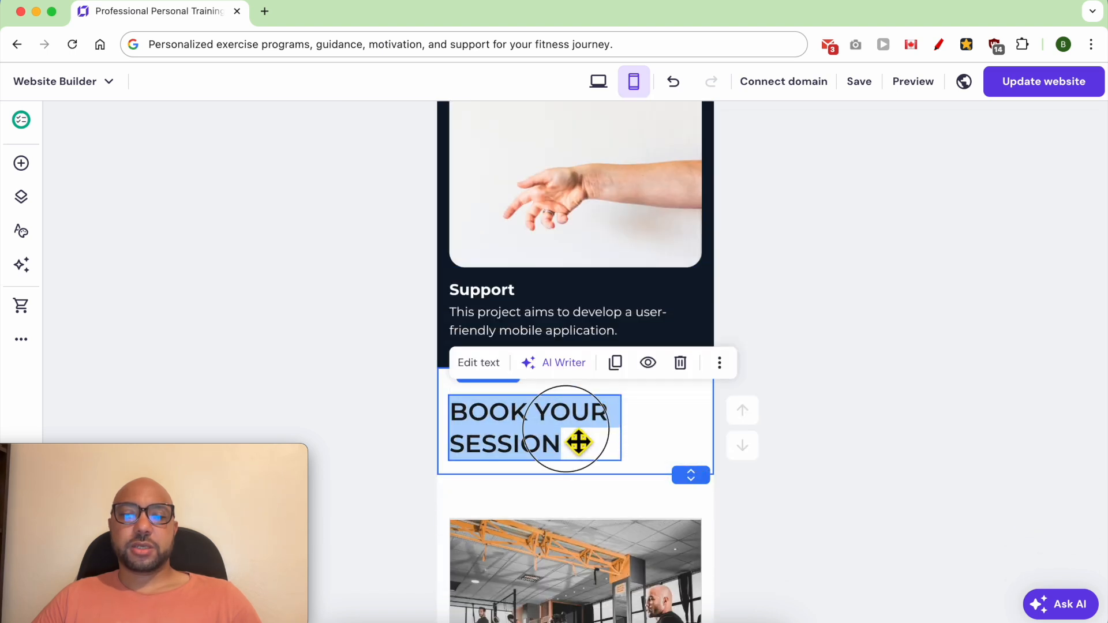
Step: Shorten the CONTACT ME section in the mobile layout to reduce the empty space between its form and the footer
scroll(612, 468, down, 7)
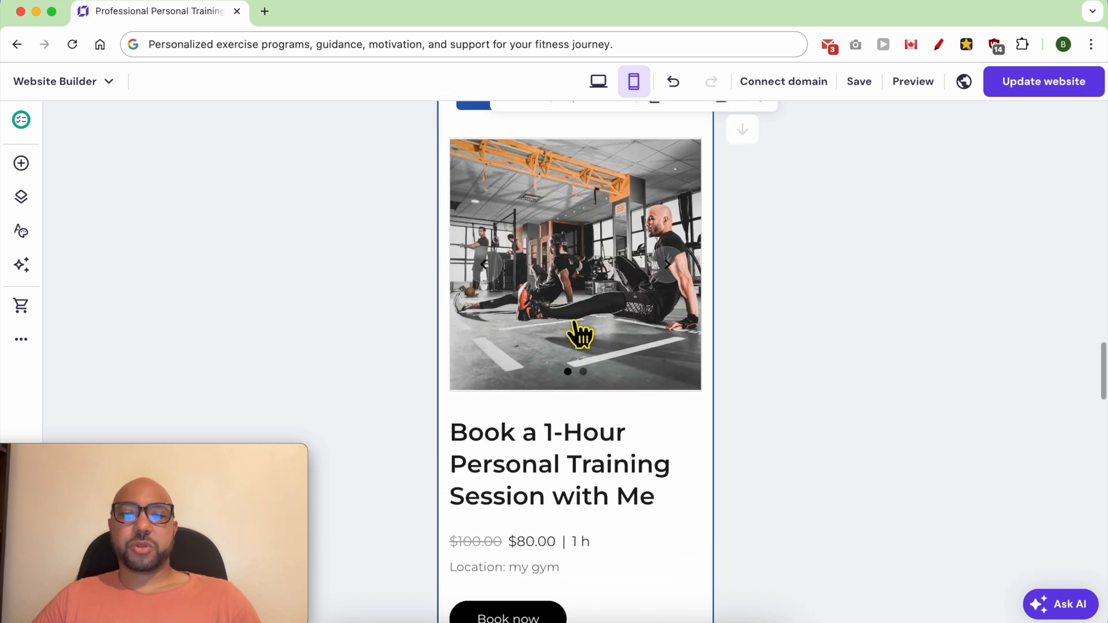
scroll(574, 452, down, 3)
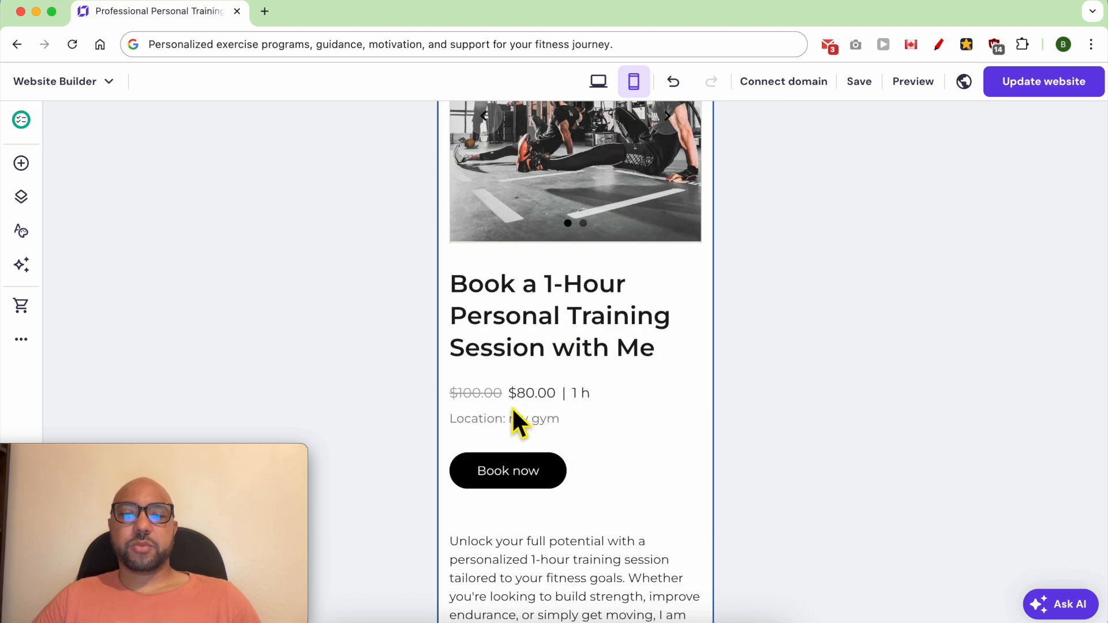
scroll(534, 485, down, 7)
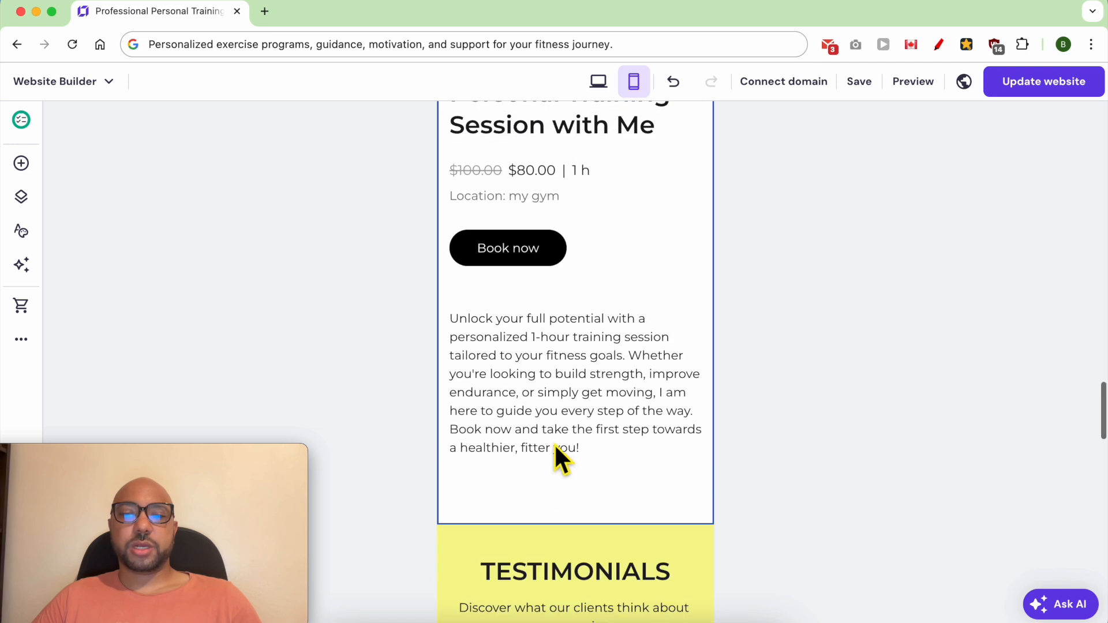
scroll(567, 439, down, 3)
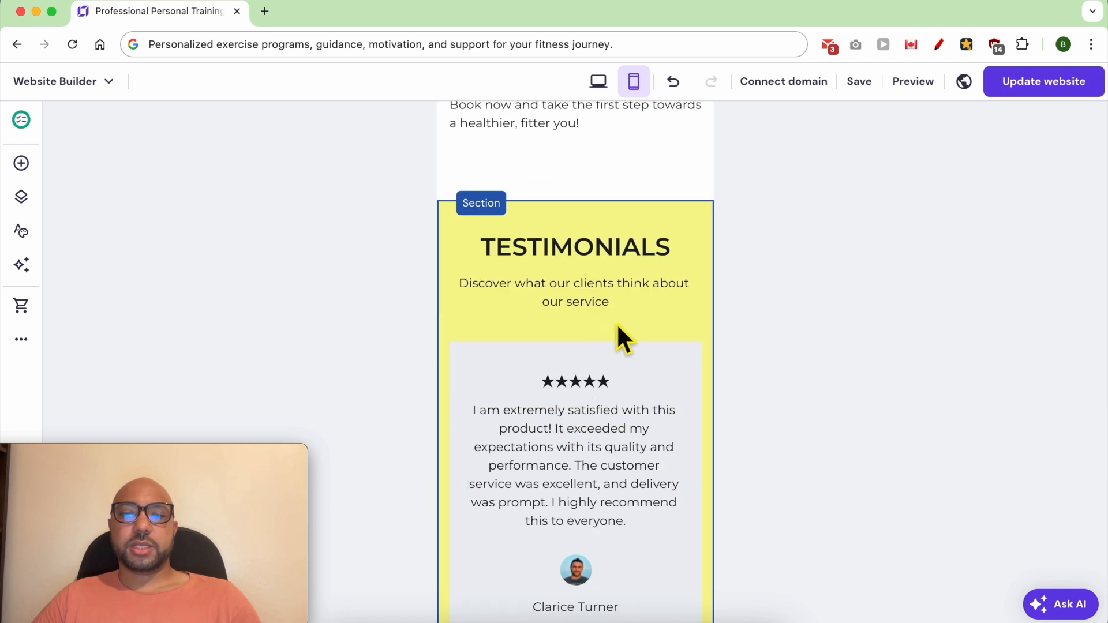
scroll(648, 371, down, 12)
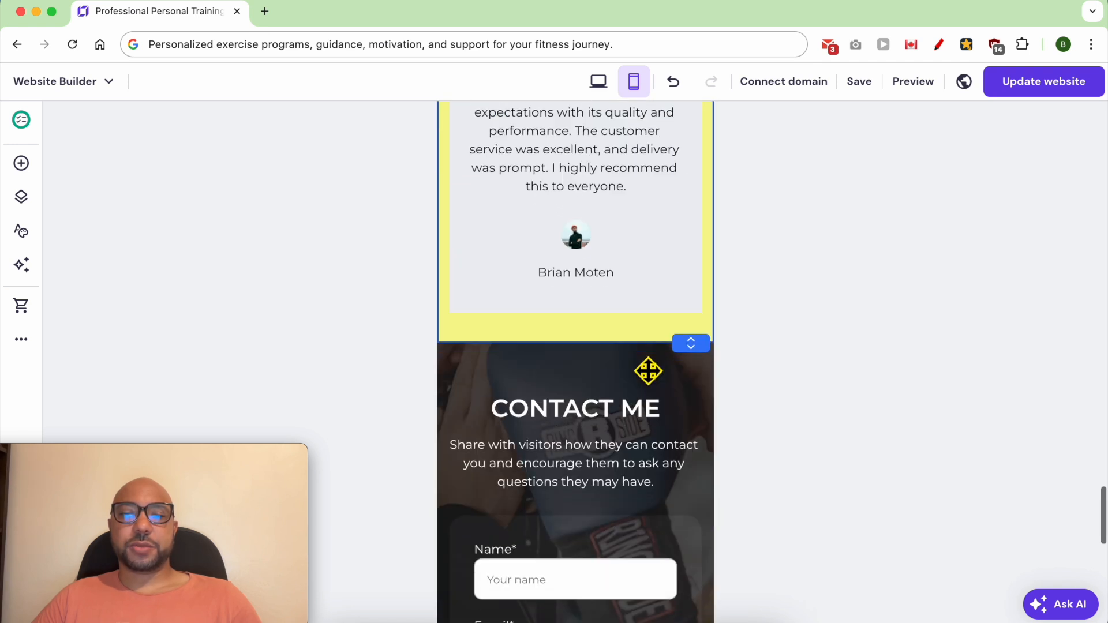
scroll(647, 371, down, 3)
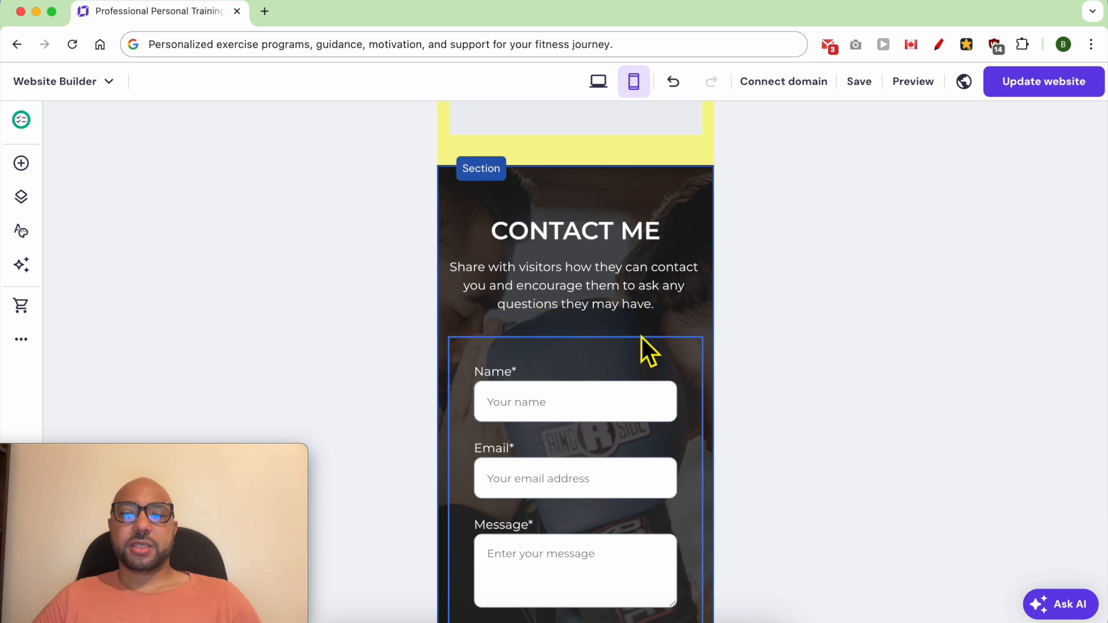
scroll(610, 381, down, 3)
scroll(613, 380, down, 5)
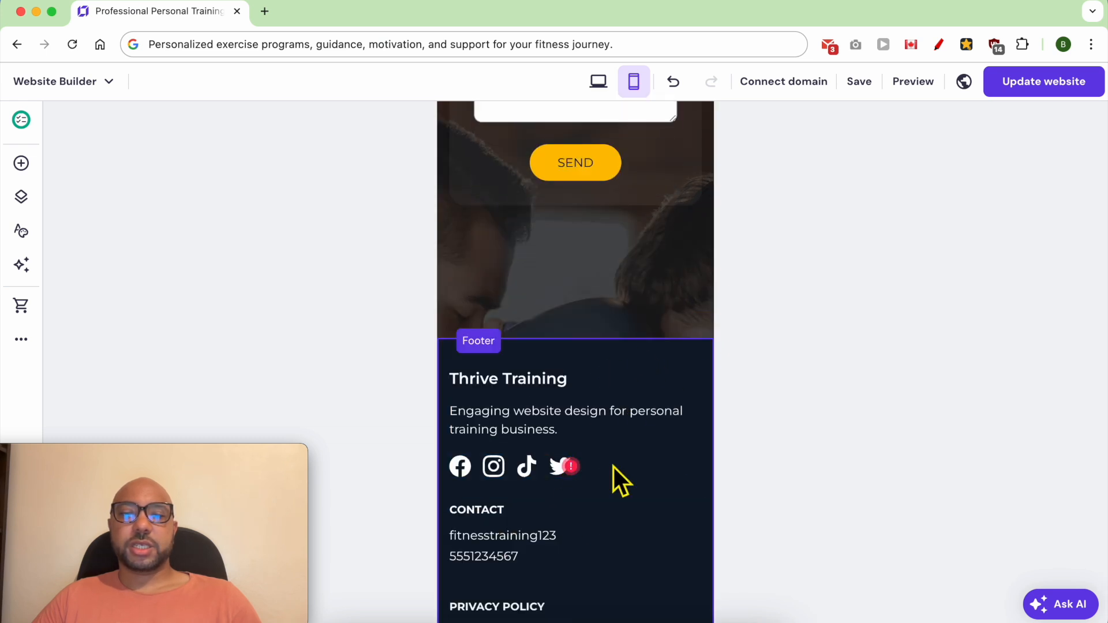
drag(692, 340, 687, 223)
Step: Check the hero banner and the ABOUT ME section in the mobile layout
scroll(658, 340, up, 10)
scroll(657, 344, up, 10)
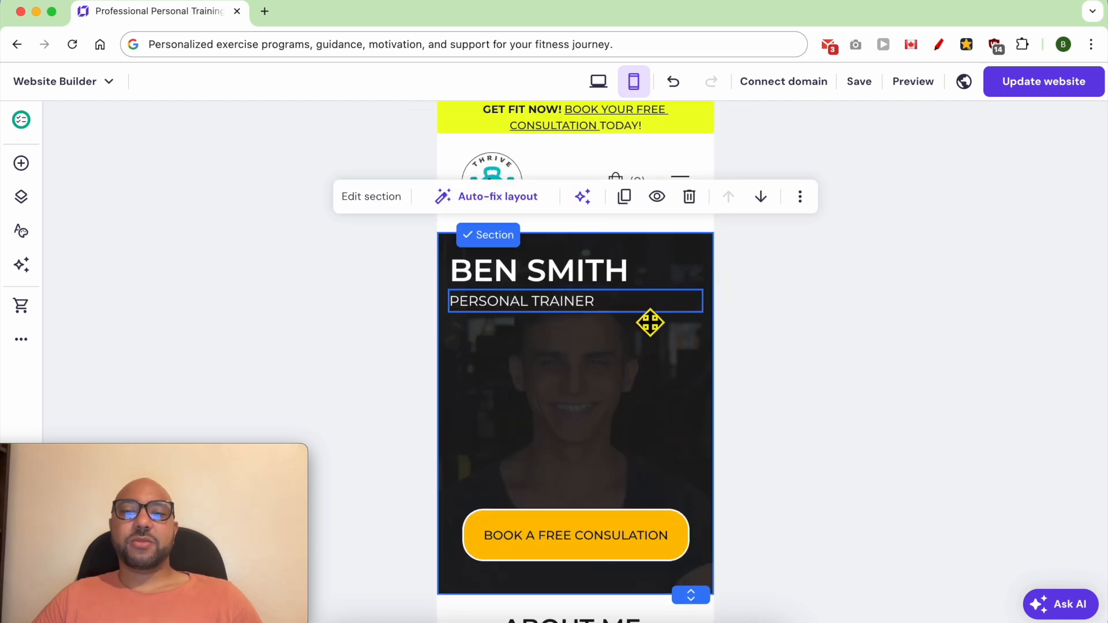
scroll(648, 321, down, 7)
scroll(636, 310, down, 8)
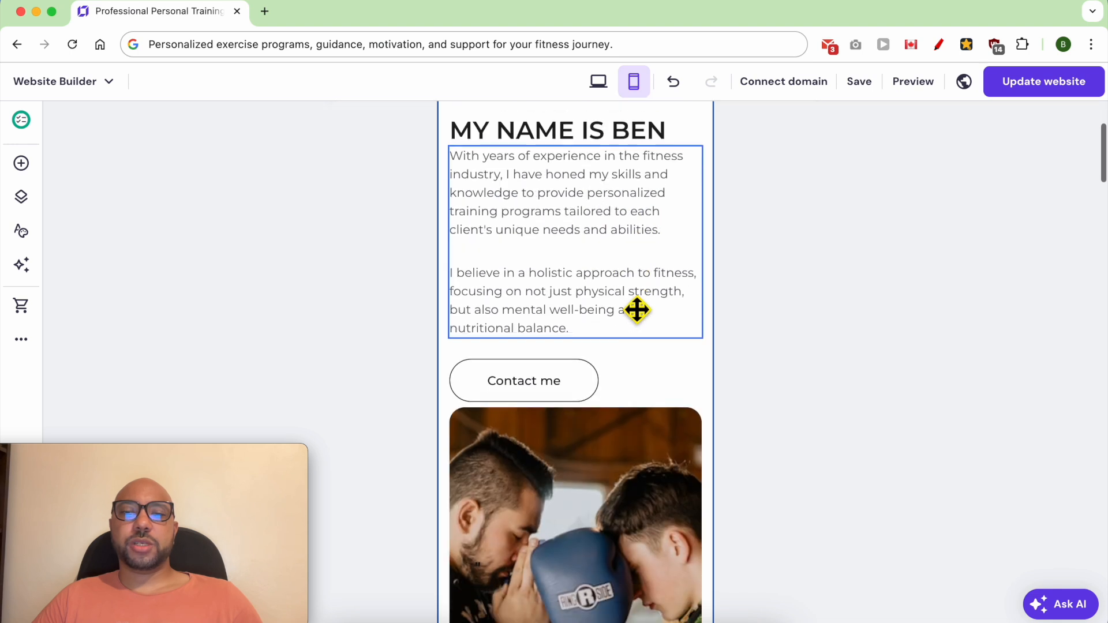
scroll(778, 316, up, 15)
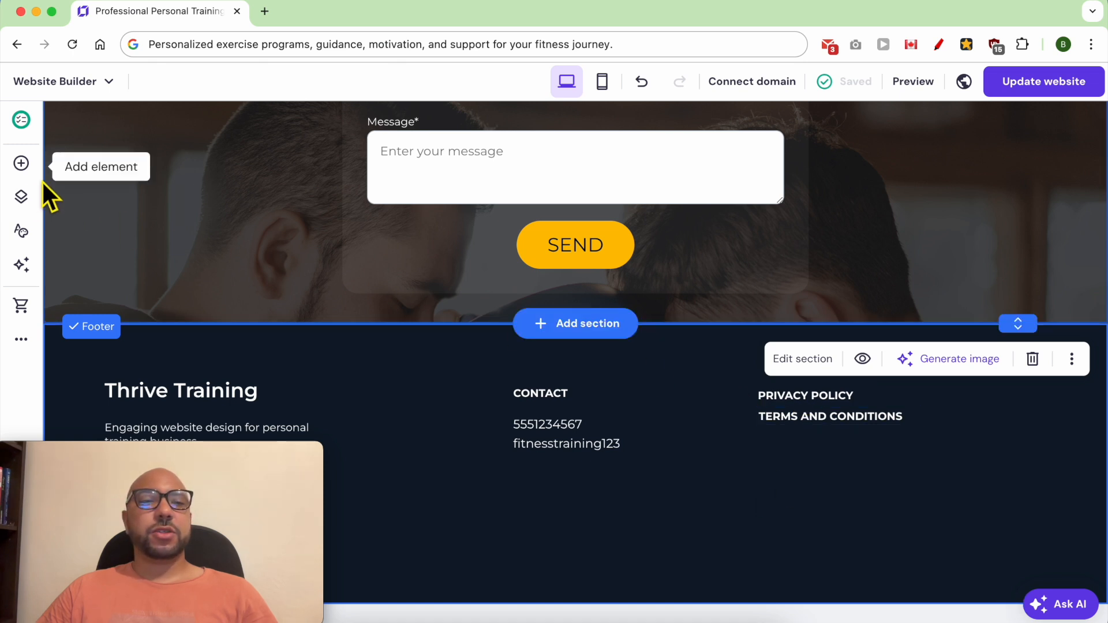
Step: Add a Privacy policy page from the page templates, with "Thrive Training LLC" as the company name
click(23, 197)
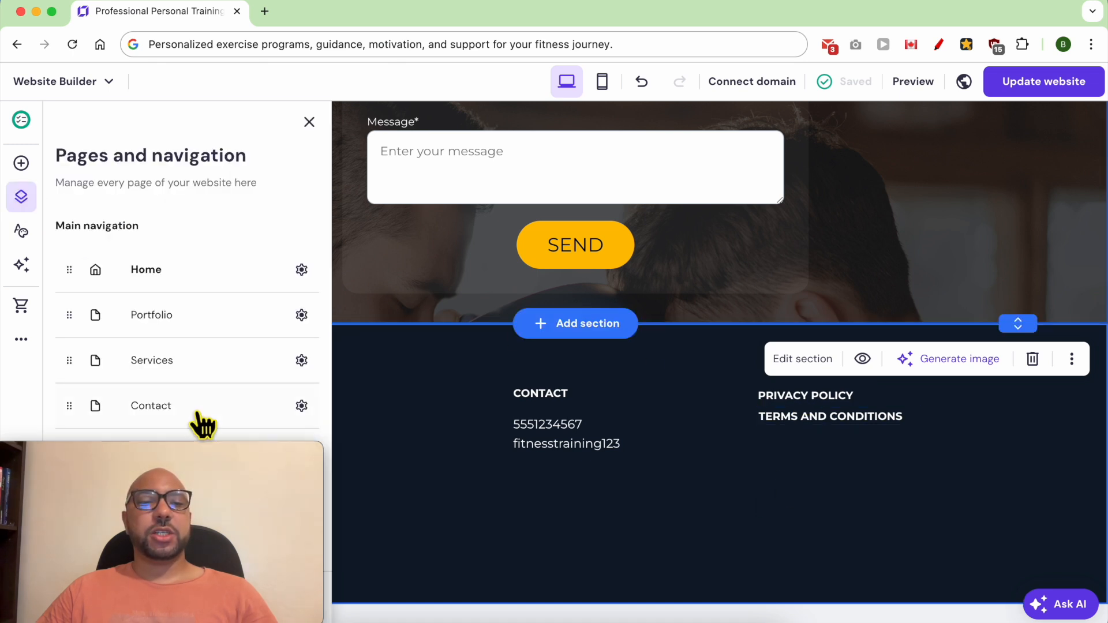
drag(188, 452, 502, 446)
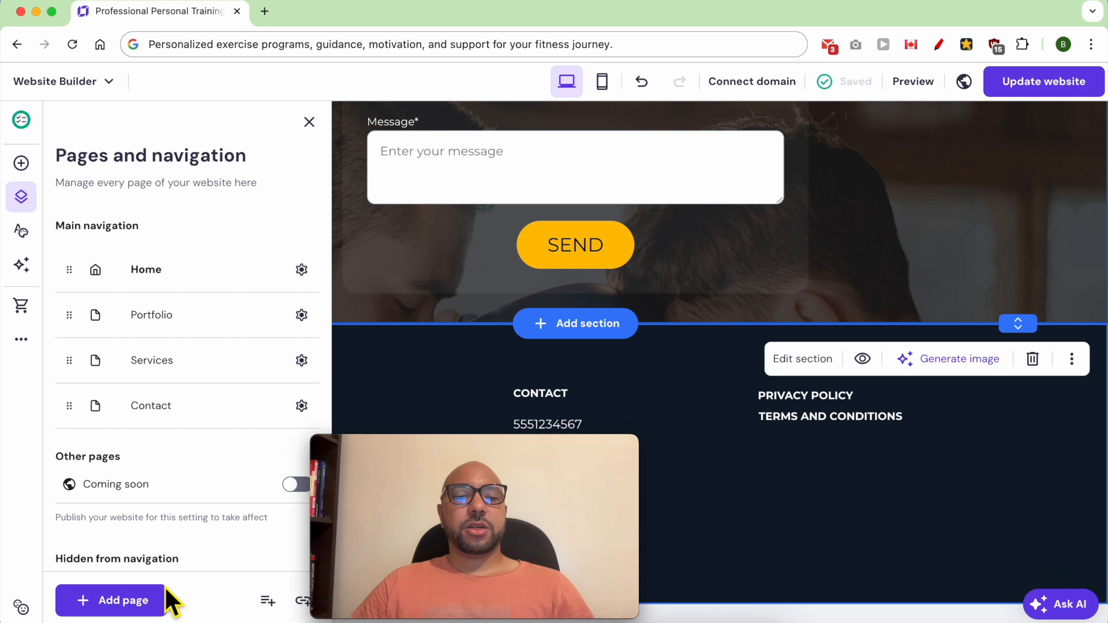
click(141, 601)
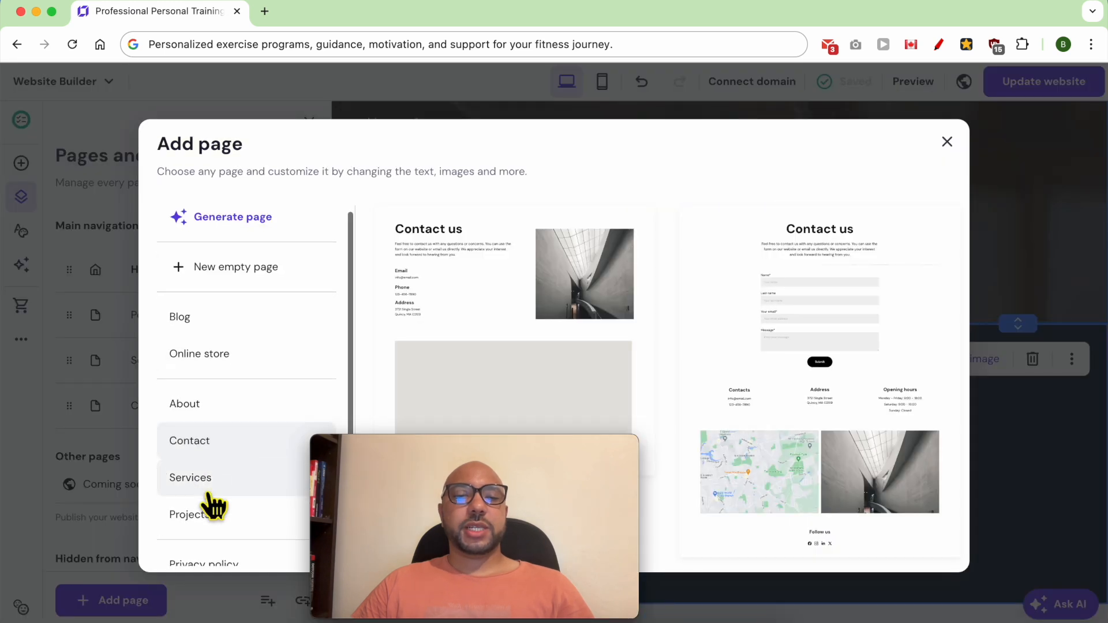
scroll(211, 507, down, 2)
click(231, 477)
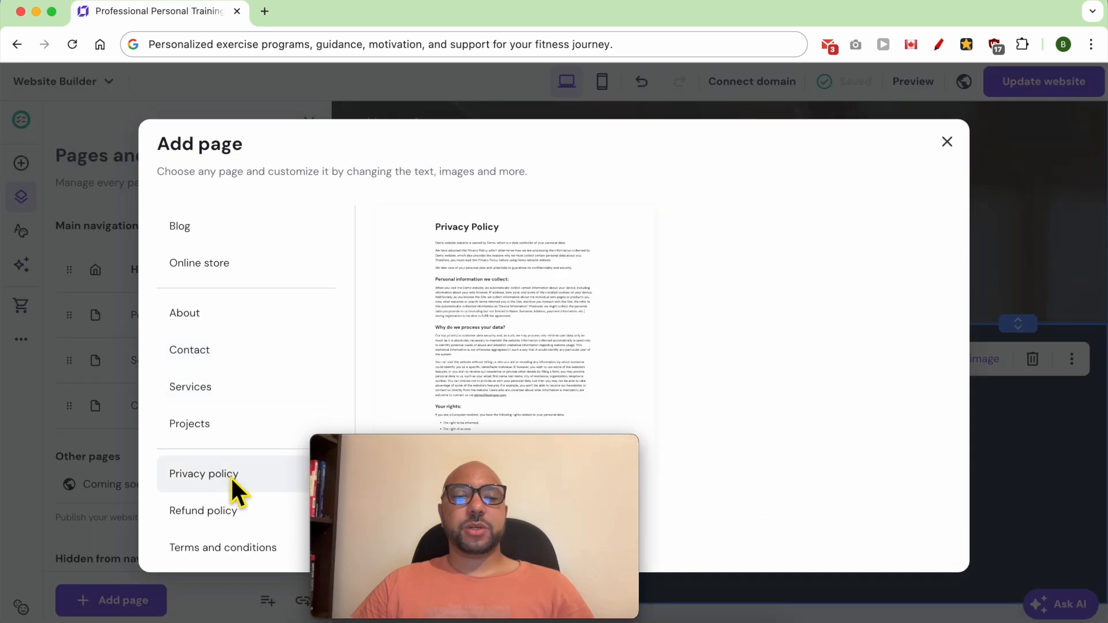
click(512, 280)
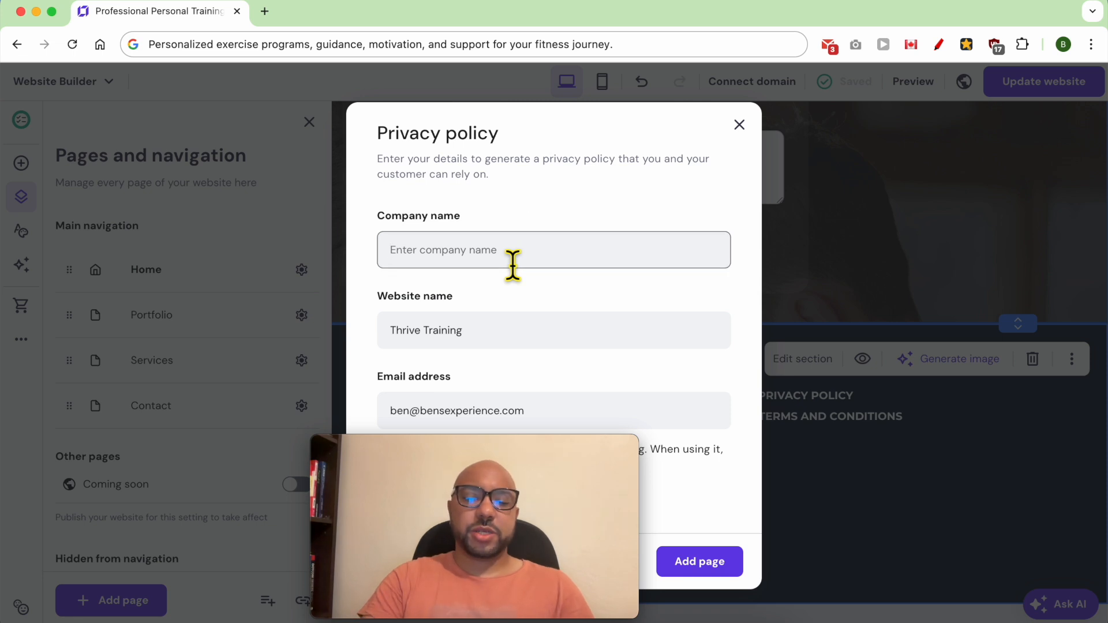
text(Thrive Training LLC)
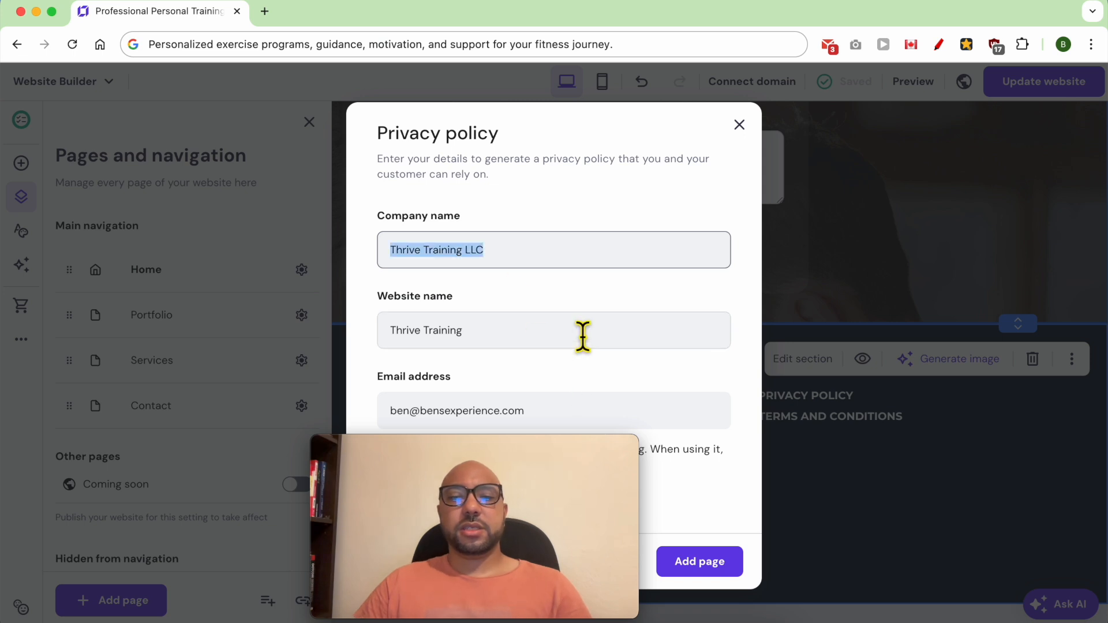
click(711, 573)
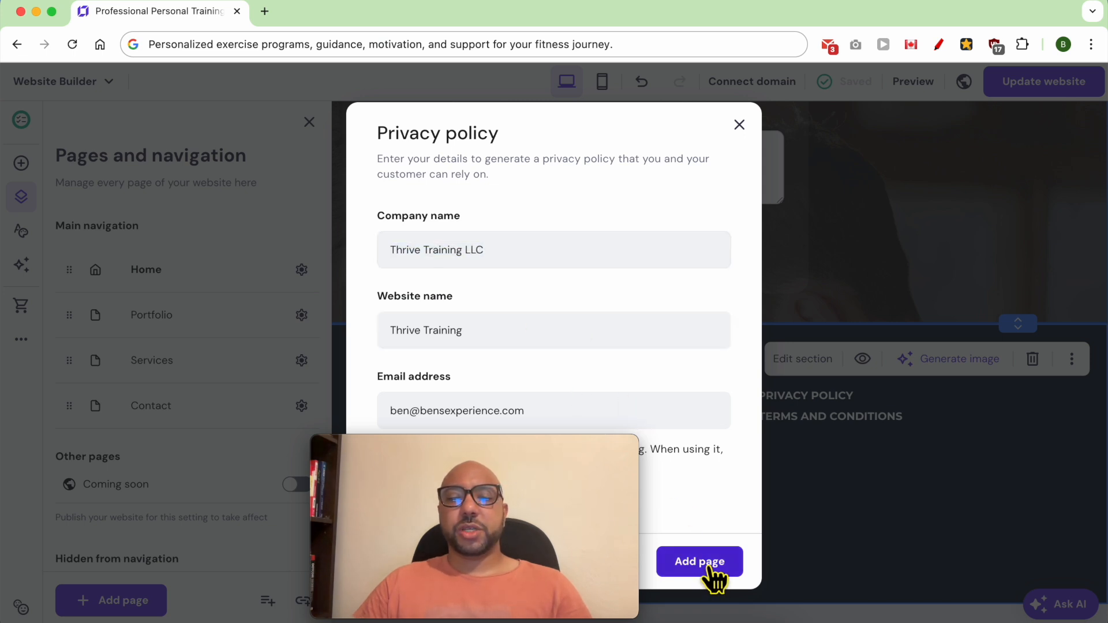
click(735, 412)
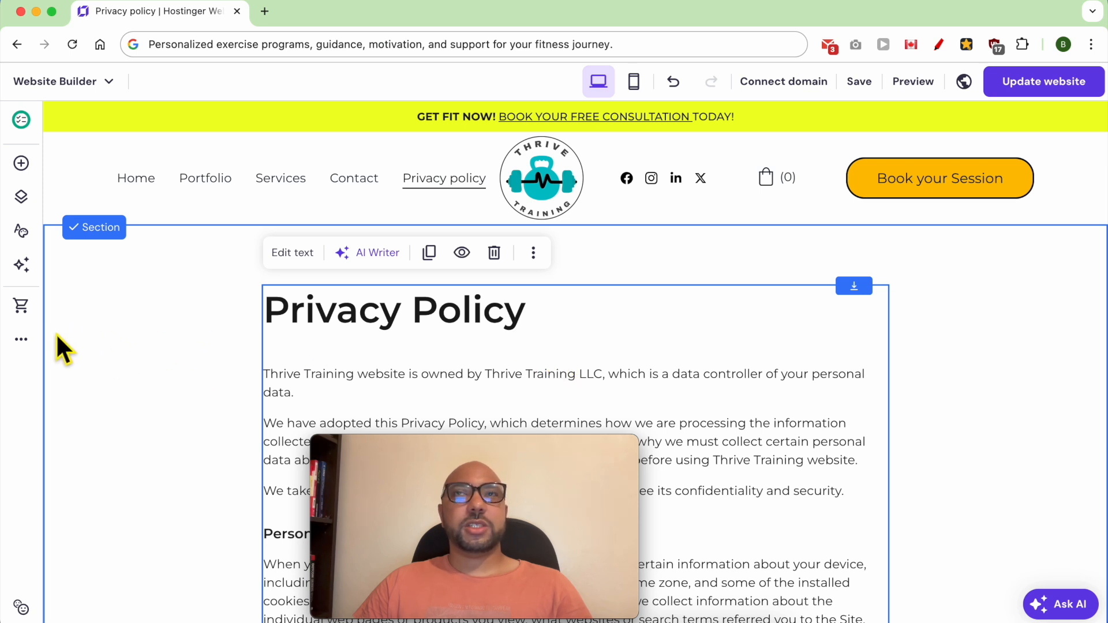
Step: Add a Terms and conditions page from the page templates, with "Thrive Training LLC" as the company name
click(23, 197)
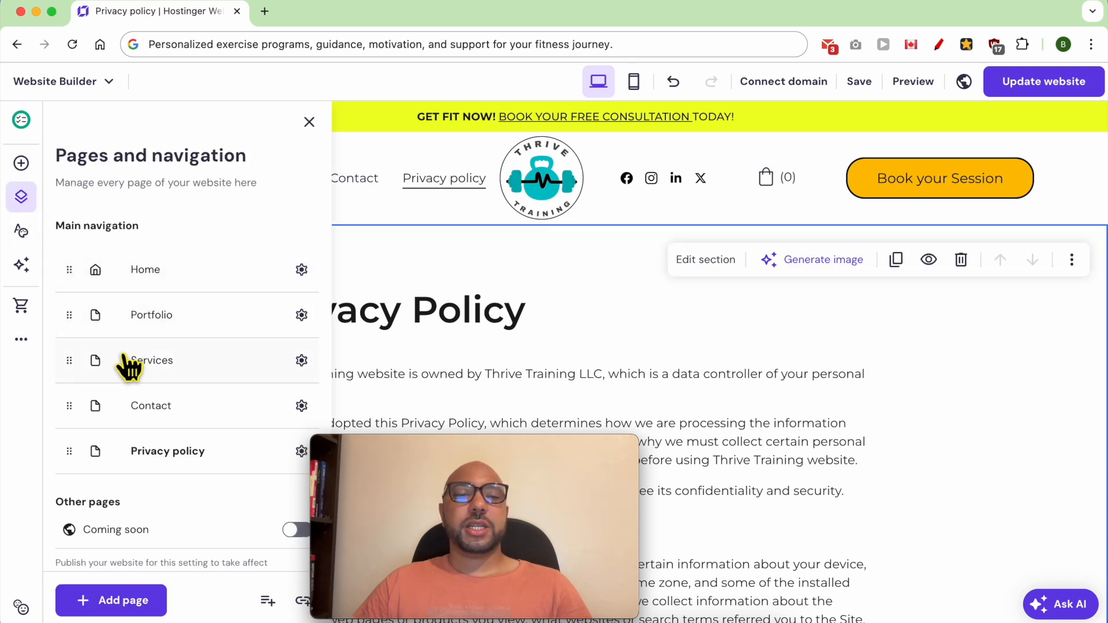
click(114, 600)
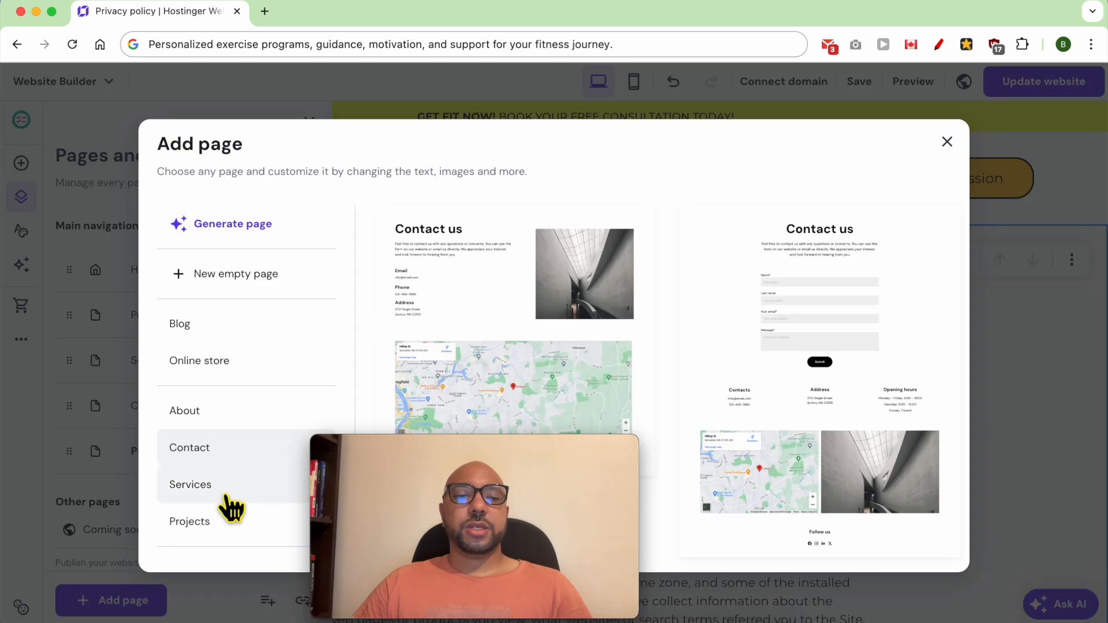
scroll(223, 525, down, 3)
click(227, 552)
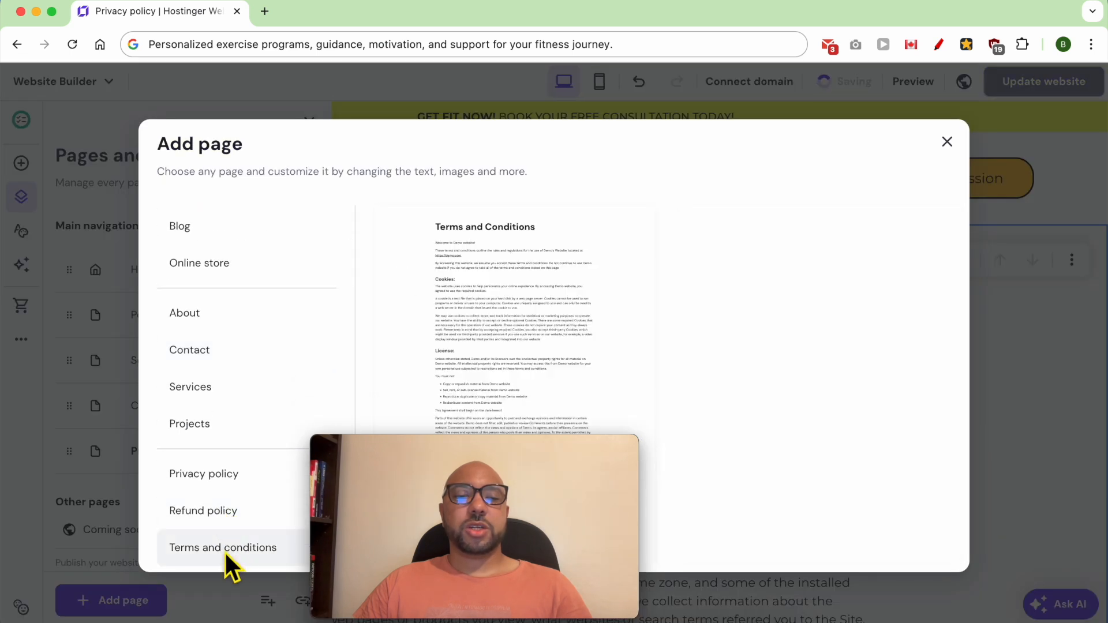
click(482, 245)
click(484, 211)
text(Thrive Training LLC)
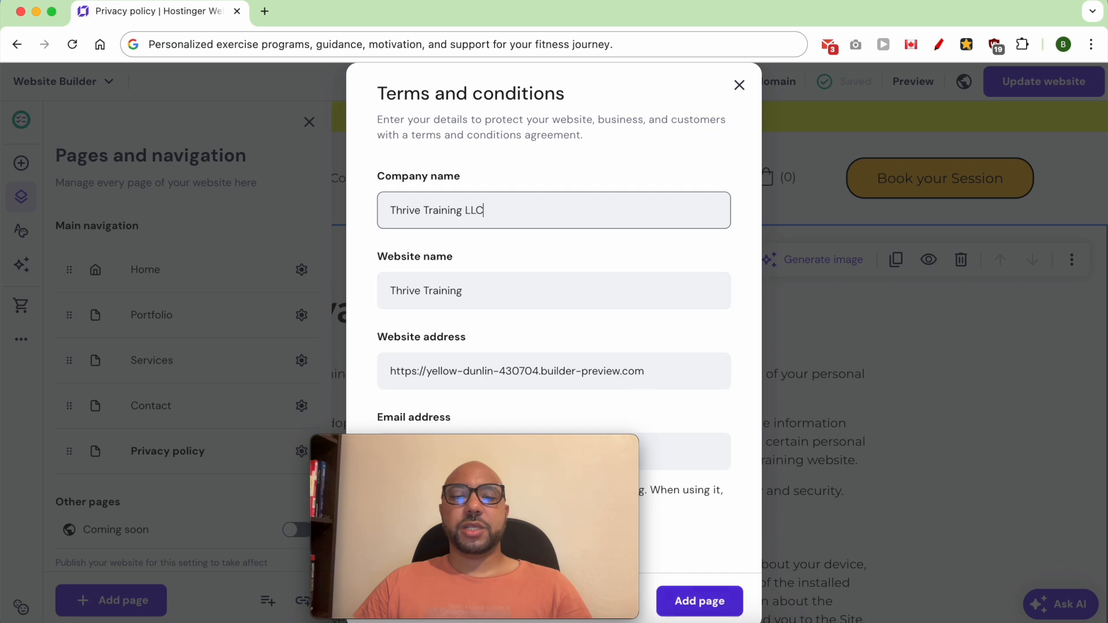
click(710, 600)
drag(570, 440, 961, 450)
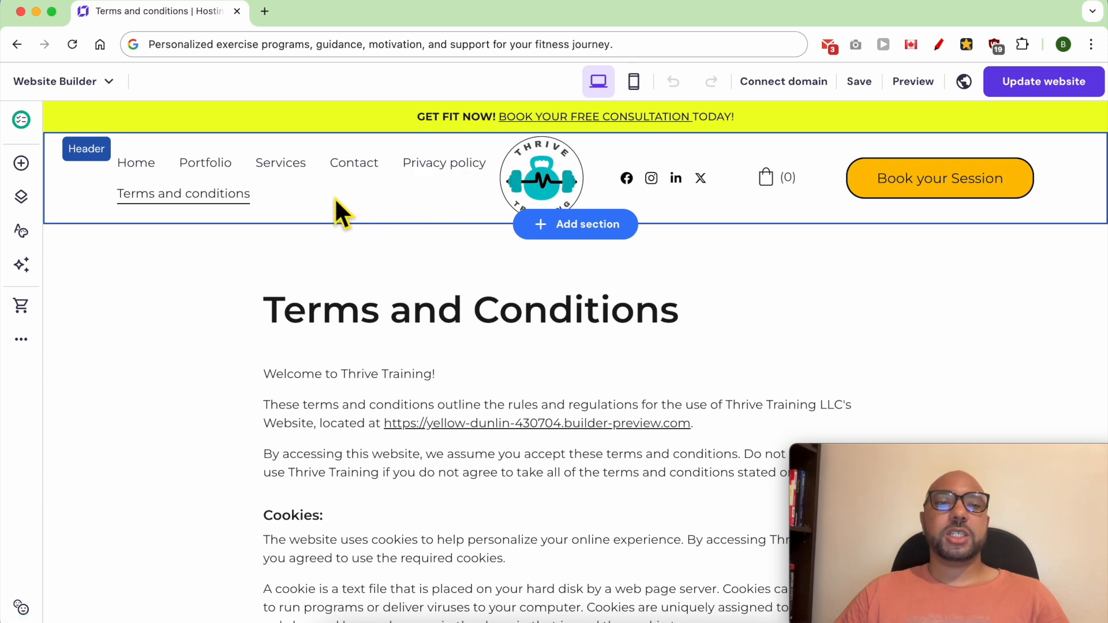
Step: Move the Terms and conditions and Privacy policy pages out of the main navigation into Hidden from navigation
click(23, 198)
scroll(210, 497, down, 5)
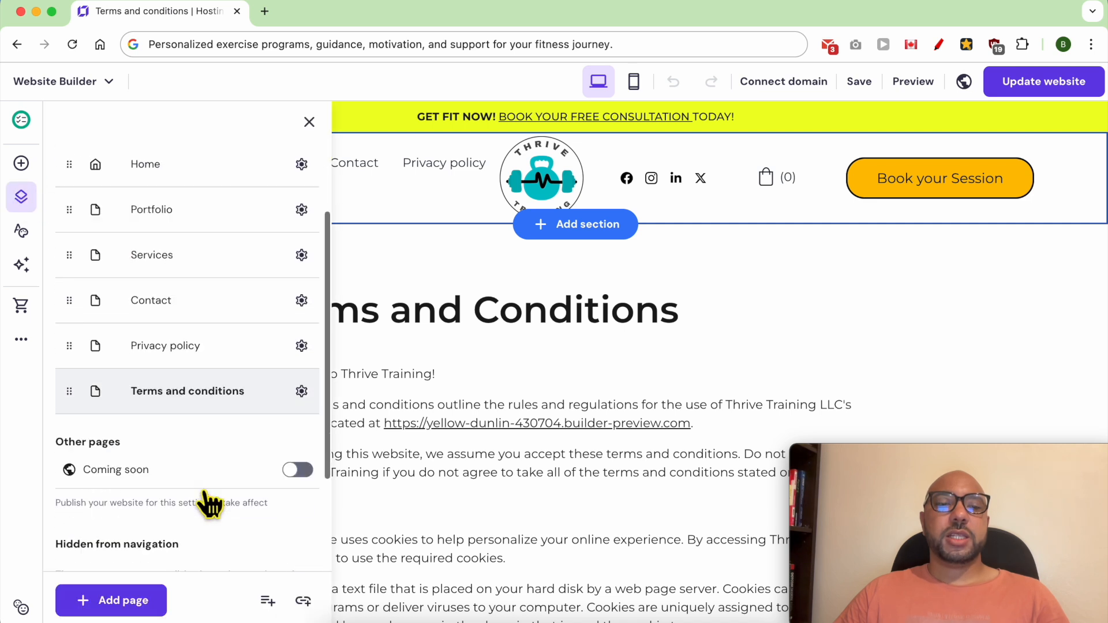
drag(78, 262, 84, 525)
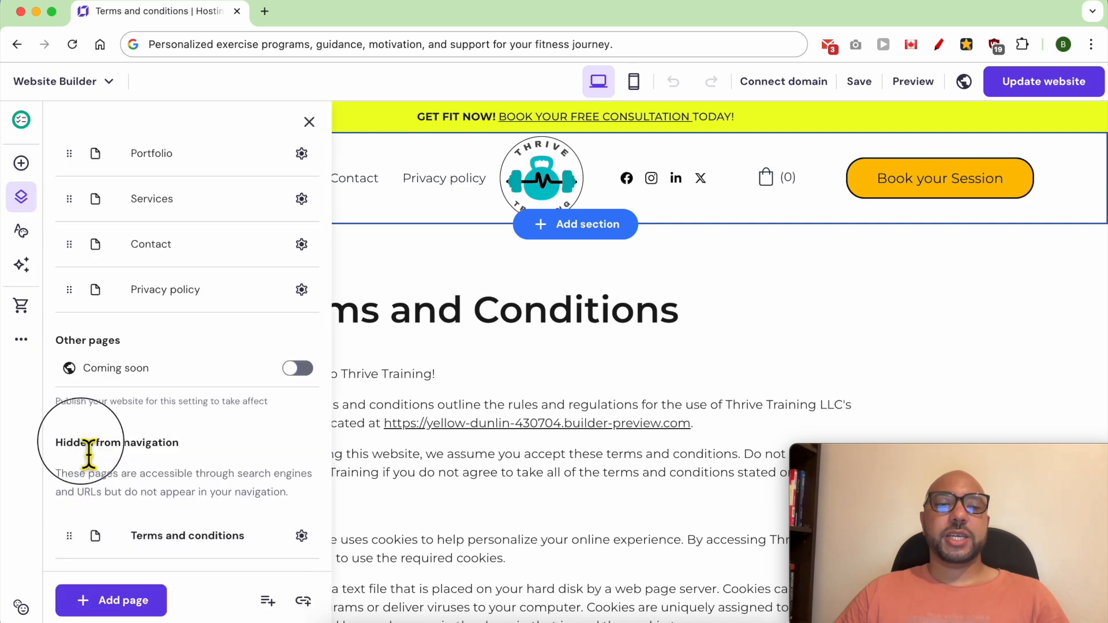
triple_click(90, 447)
click(86, 309)
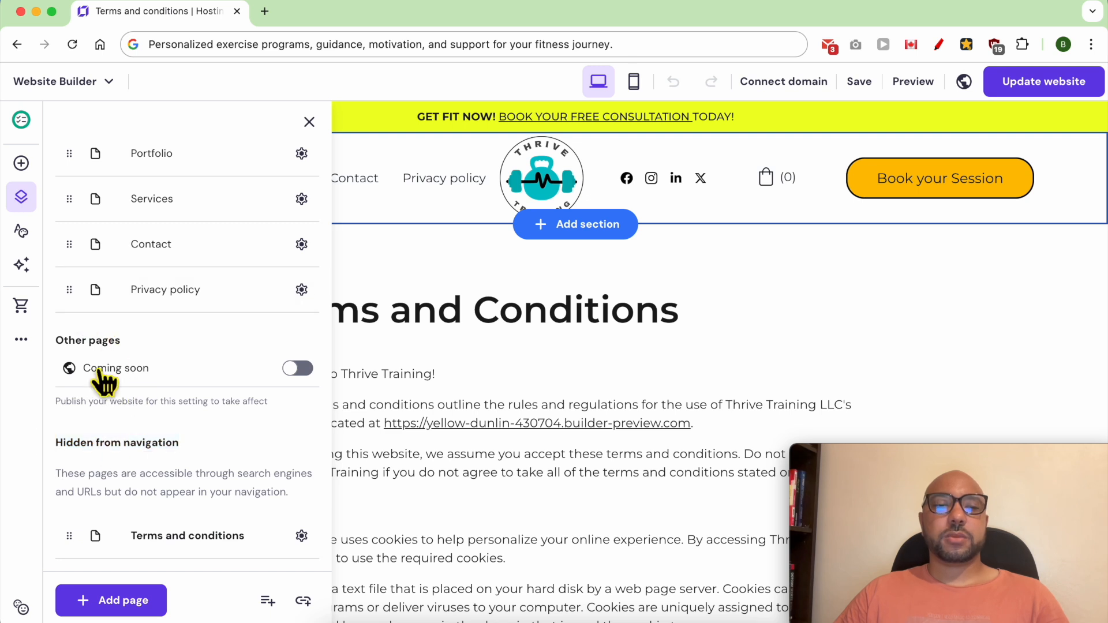
drag(84, 306, 77, 539)
click(922, 368)
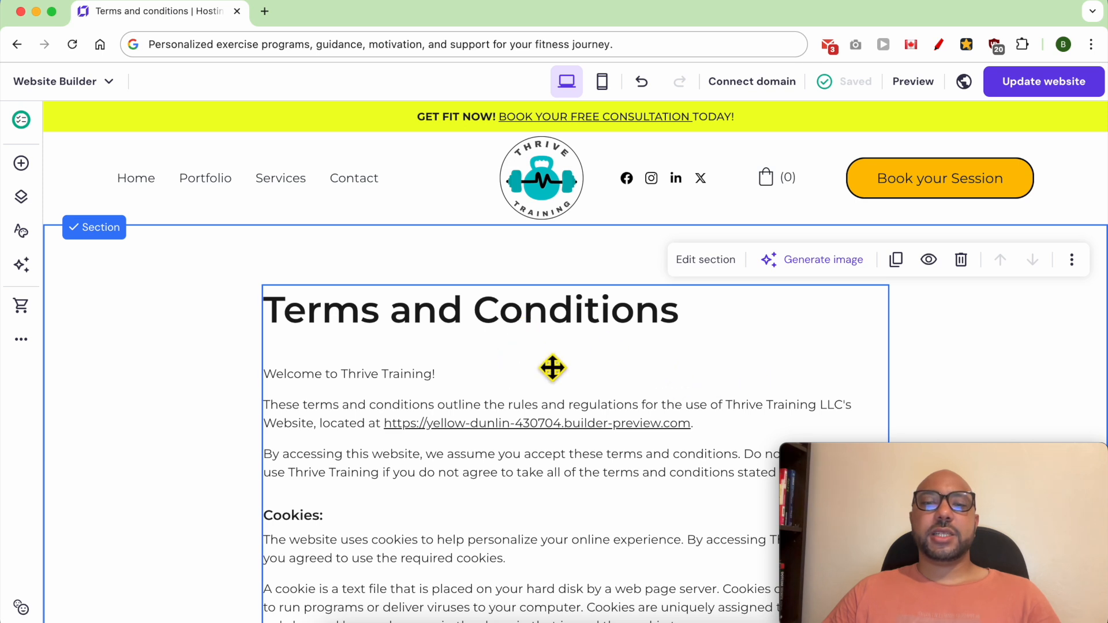
Step: Link the footer's PRIVACY POLICY text to the Privacy policy page
scroll(563, 334, down, 15)
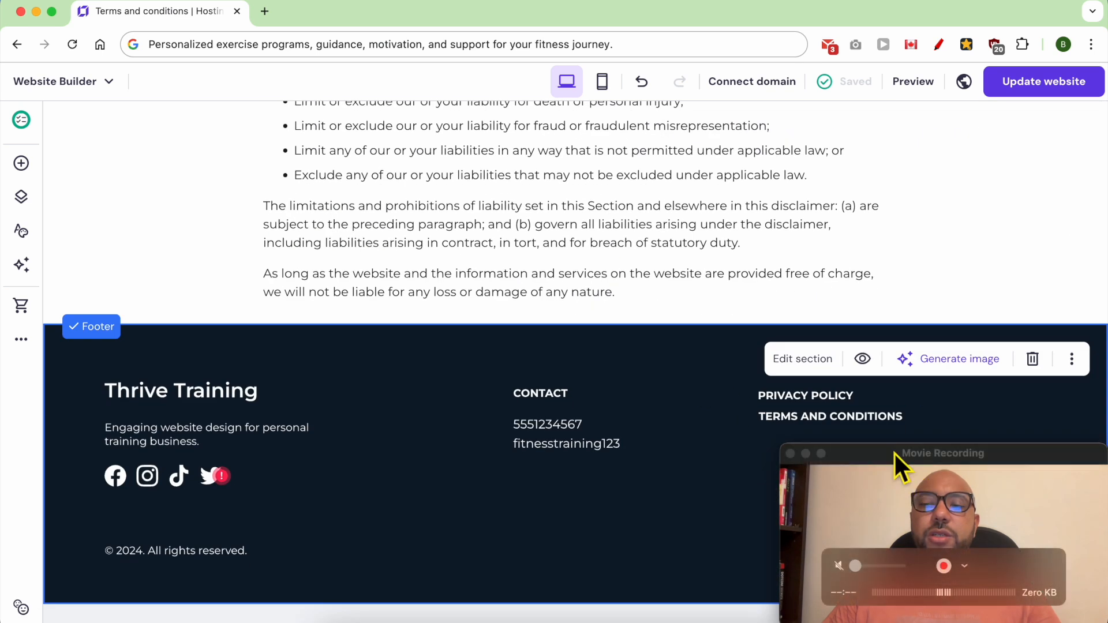
click(811, 407)
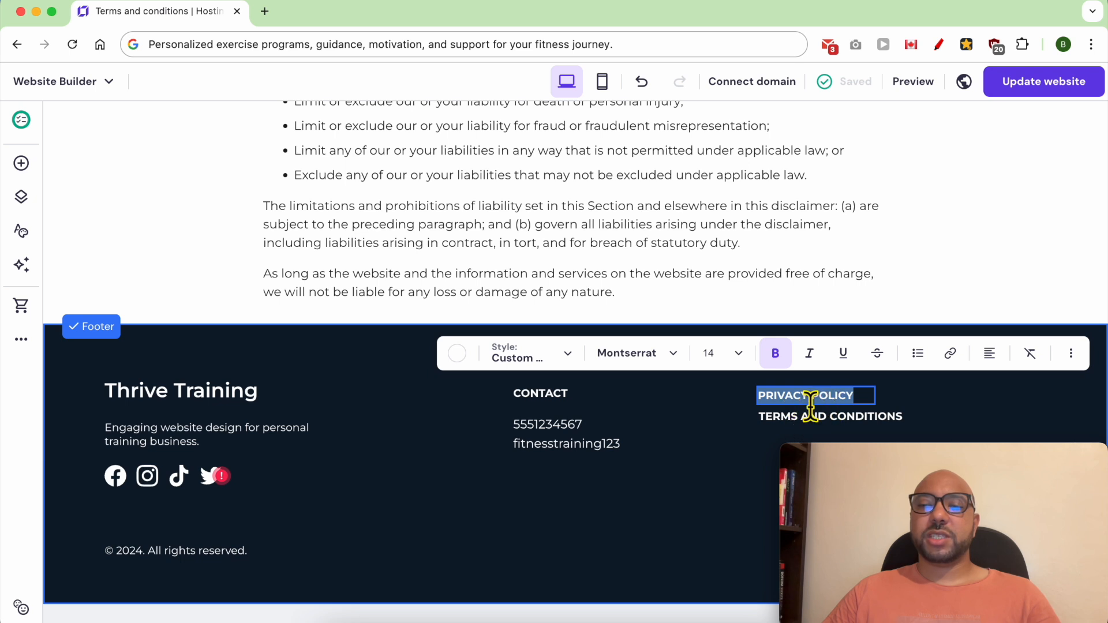
click(951, 354)
drag(828, 465, 188, 440)
click(791, 448)
click(774, 484)
click(786, 495)
scroll(816, 586, down, 5)
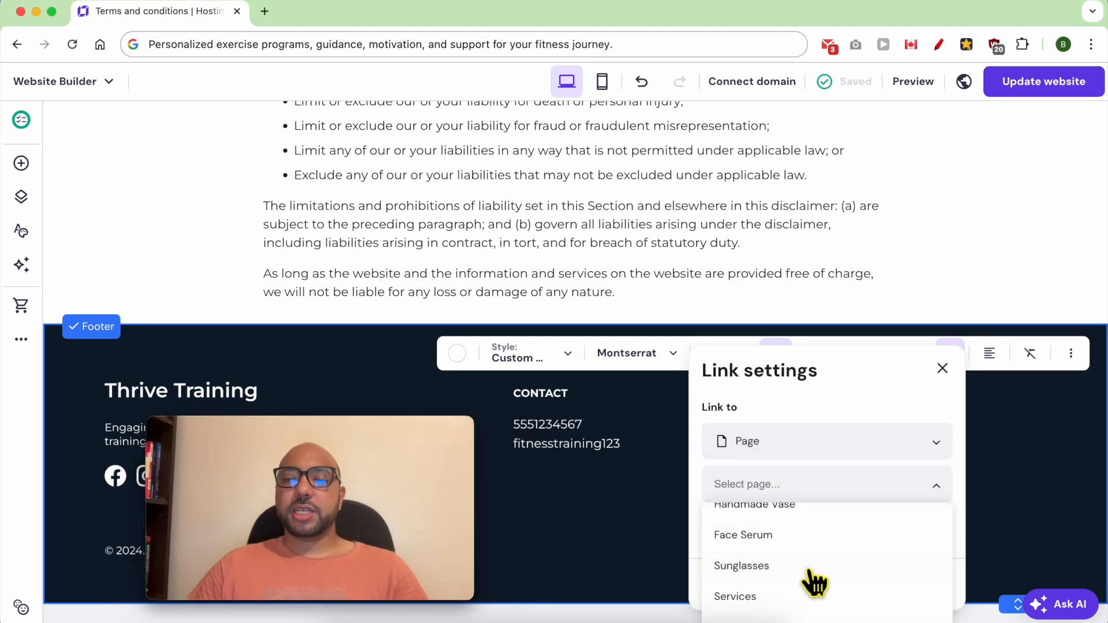
scroll(815, 586, down, 3)
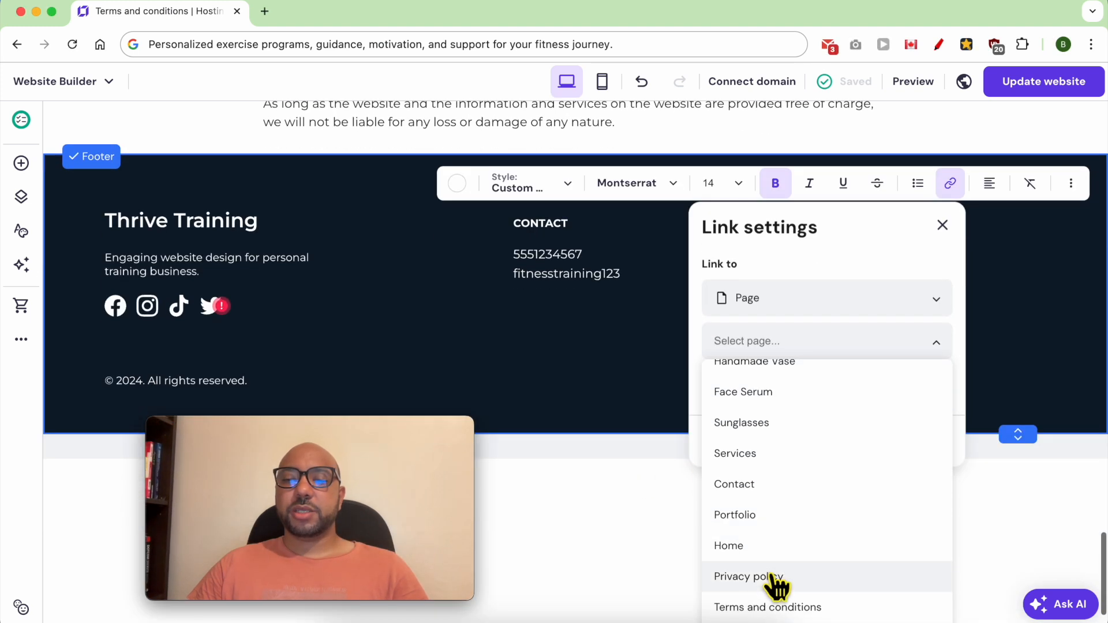
click(774, 586)
click(915, 593)
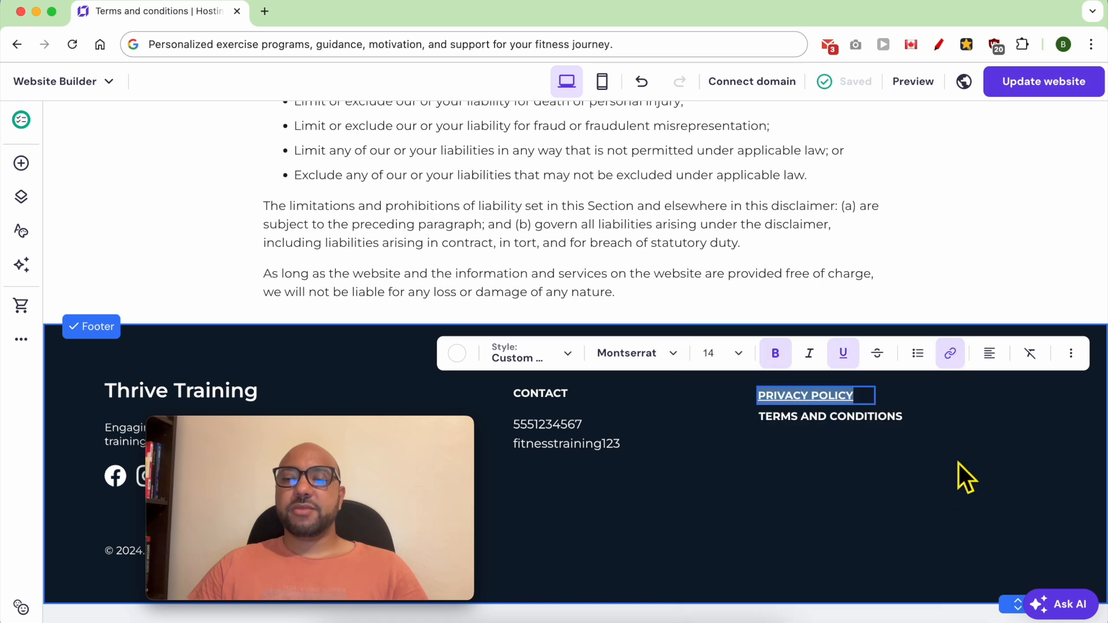
Step: Link the footer's TERMS AND CONDITIONS text to the Terms and conditions page
click(831, 432)
click(822, 433)
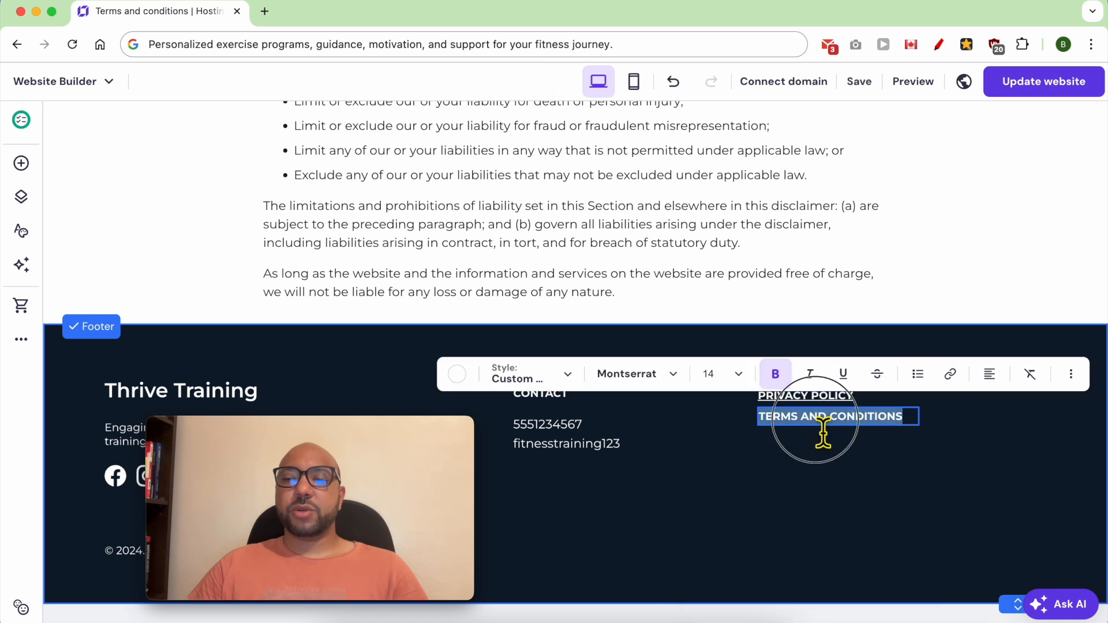
click(948, 375)
click(788, 260)
scroll(801, 540, down, 5)
scroll(806, 540, down, 2)
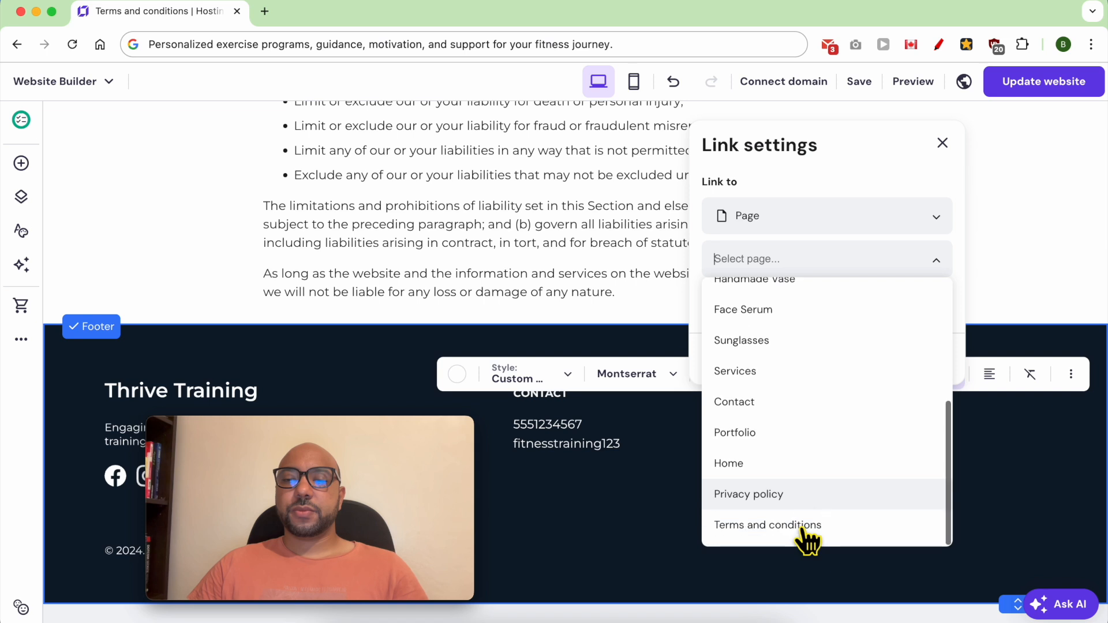
click(803, 528)
click(917, 365)
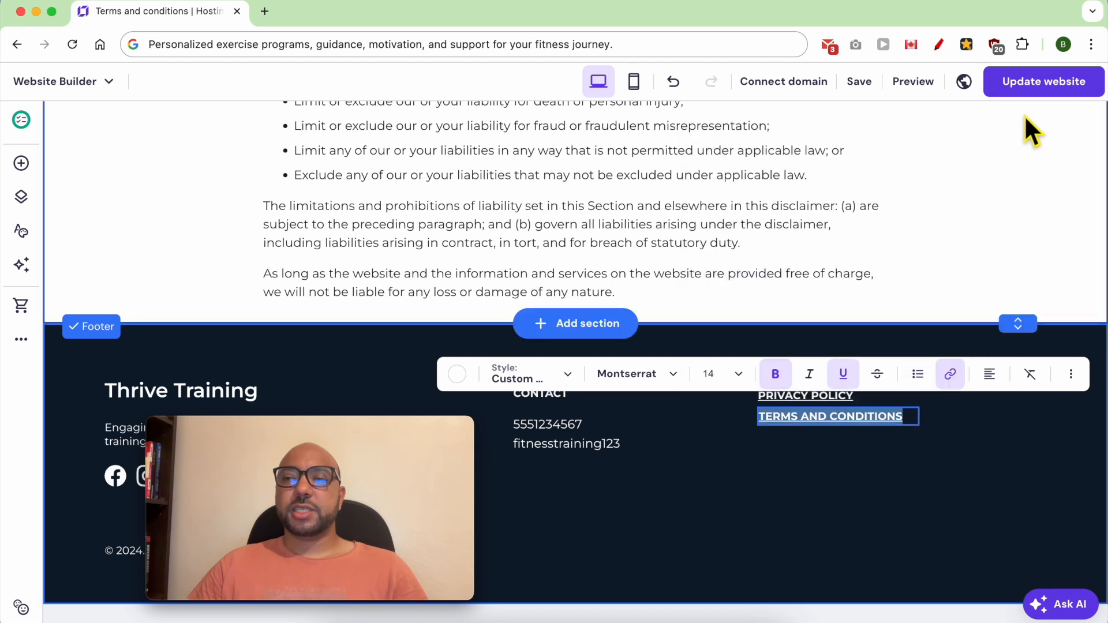
Step: Publish the website update and test the privacy policy and terms links in the live site's footer
click(1033, 89)
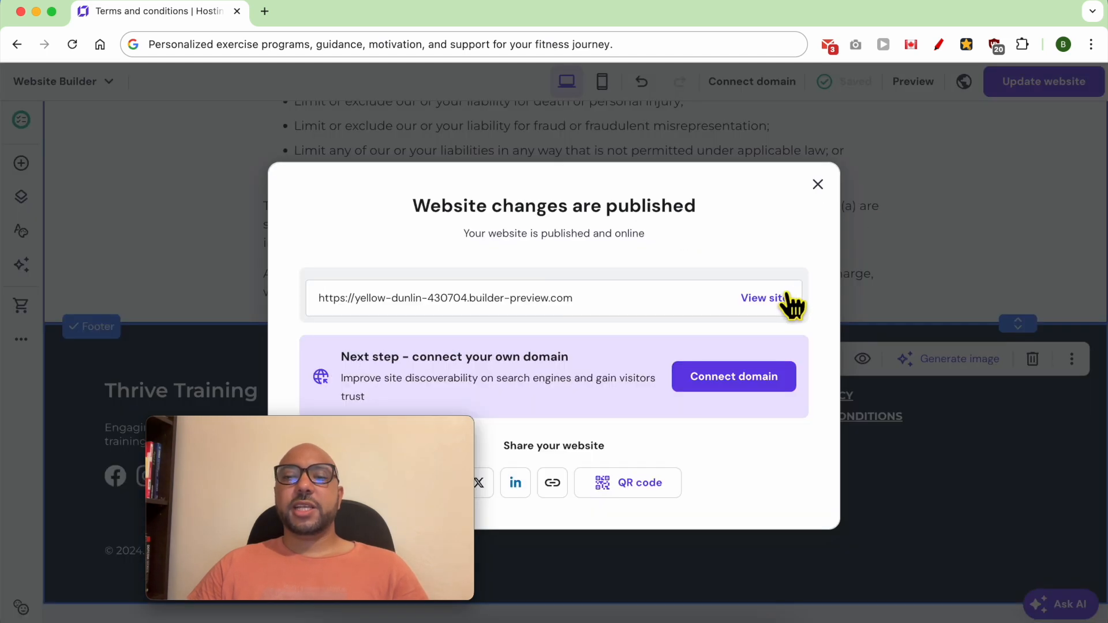
click(788, 301)
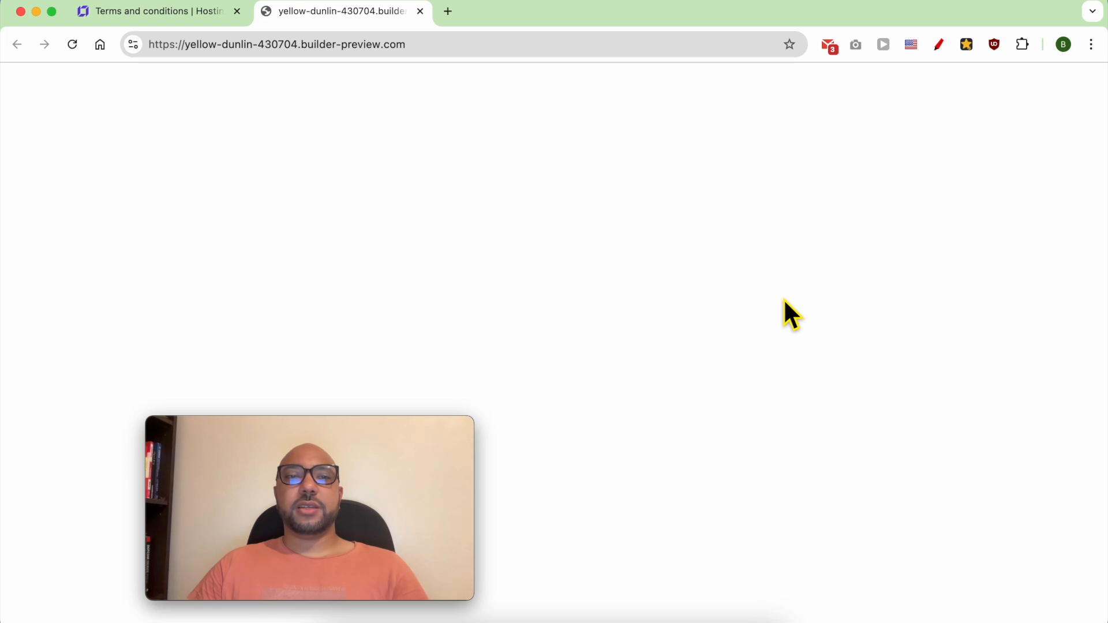
scroll(784, 312, down, 15)
scroll(745, 330, down, 2)
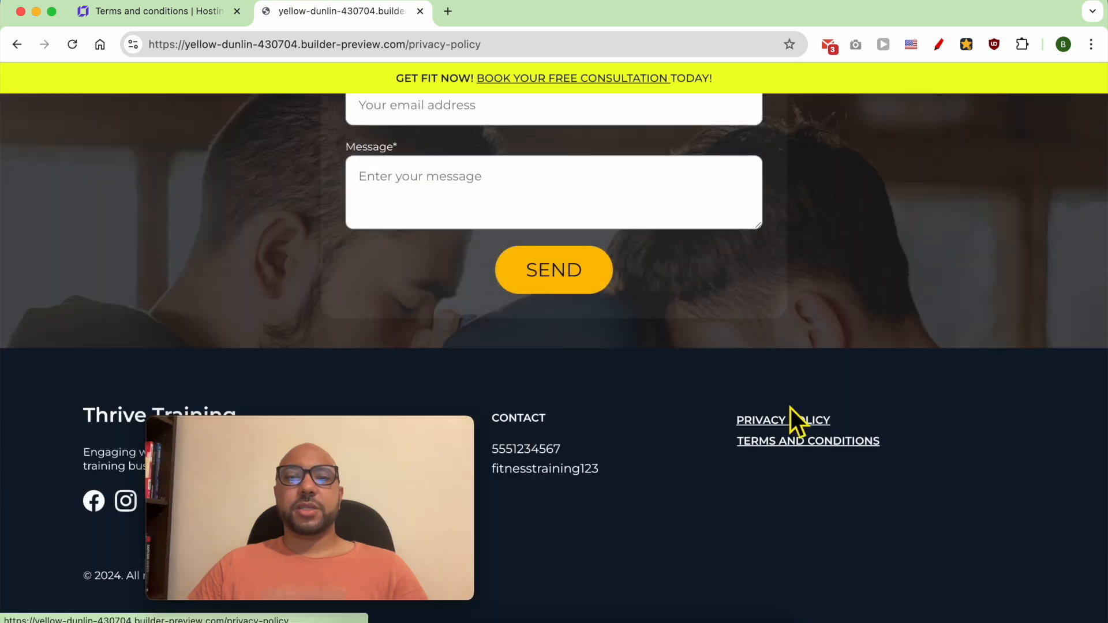
scroll(916, 369, down, 20)
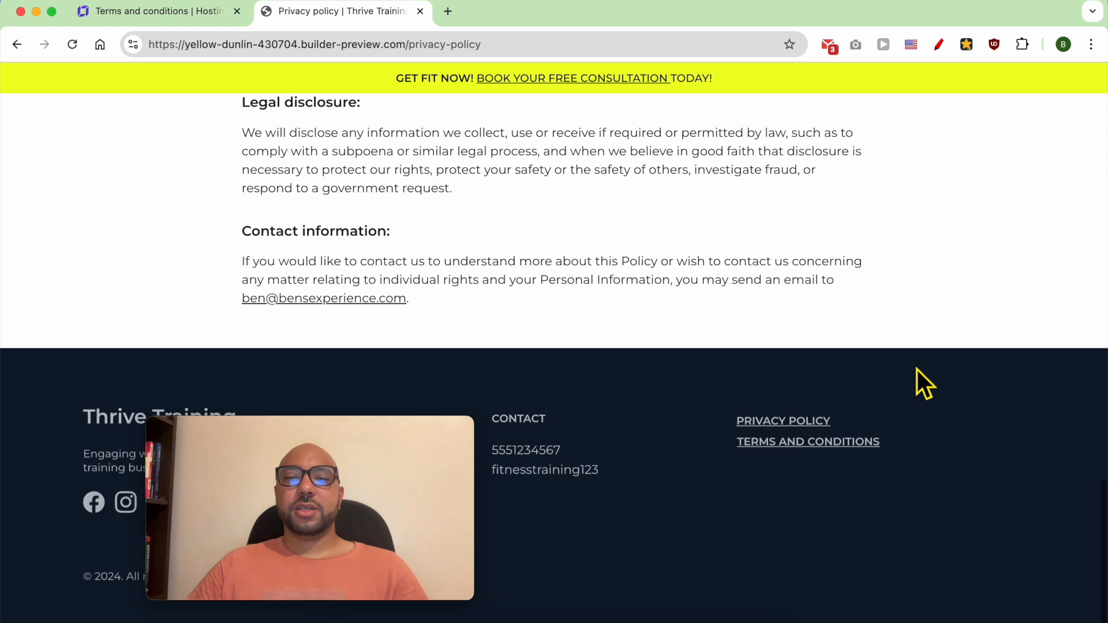
click(807, 445)
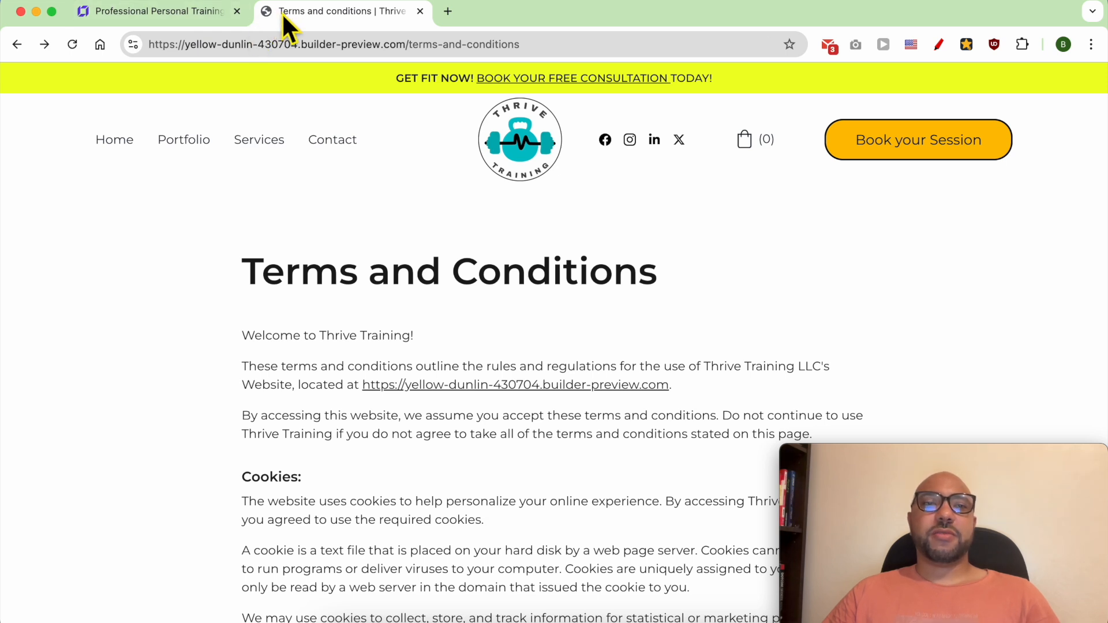
Step: Return to the website builder and open the Favicon section of the General settings
click(202, 13)
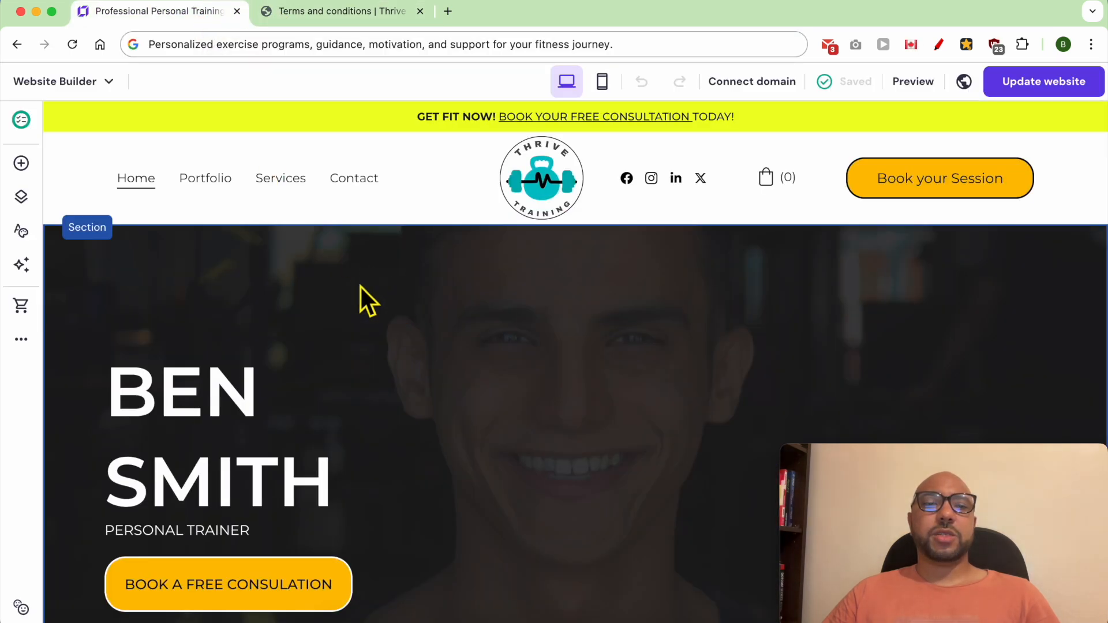
click(22, 343)
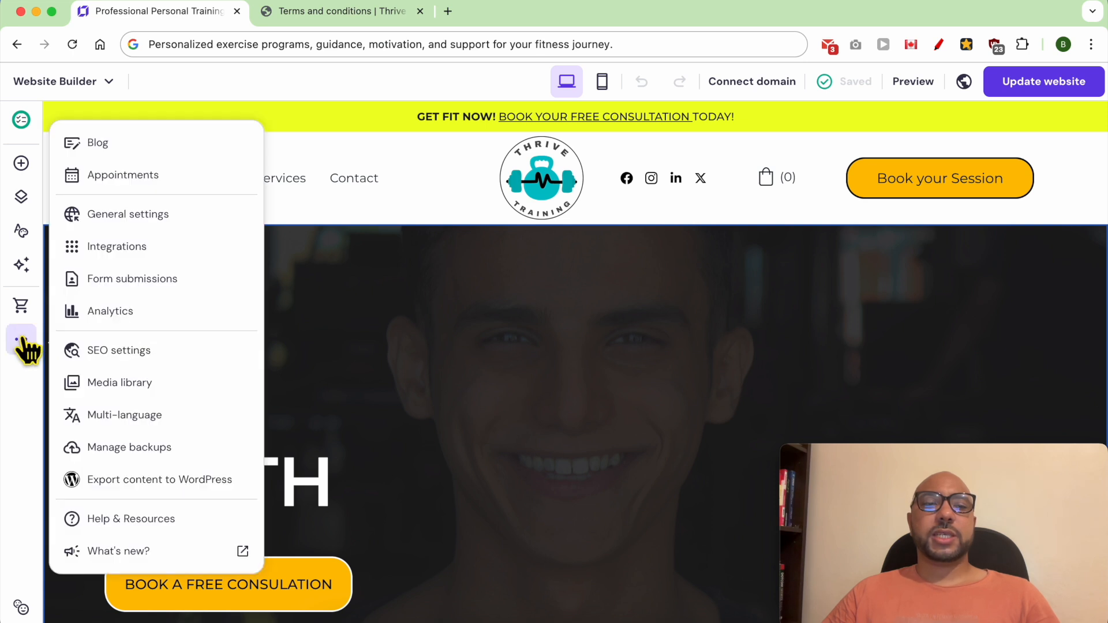
click(192, 223)
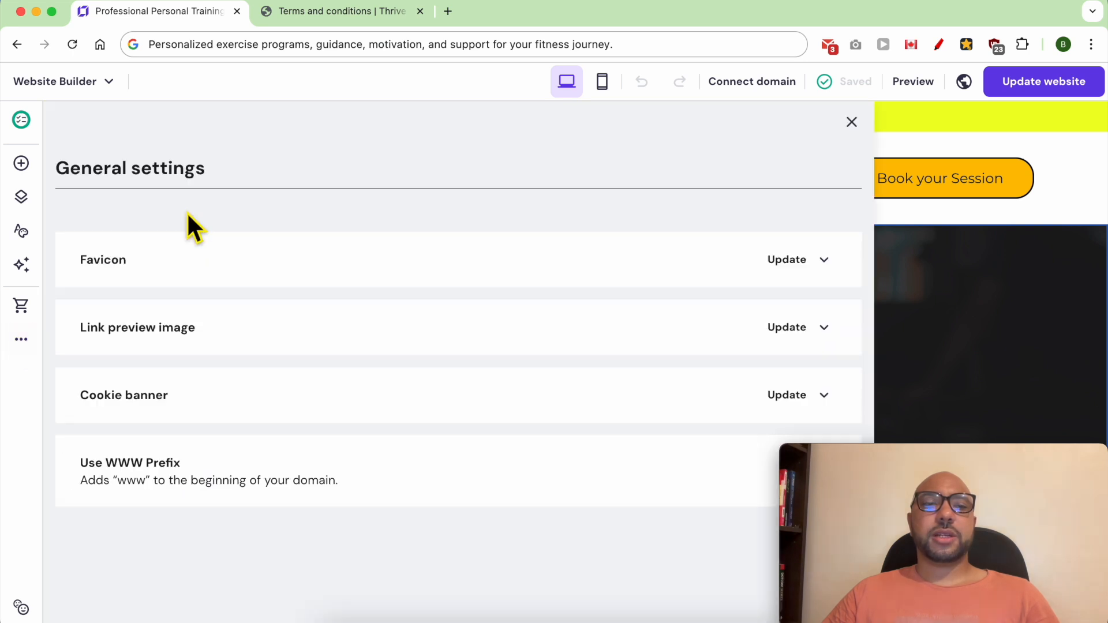
click(110, 272)
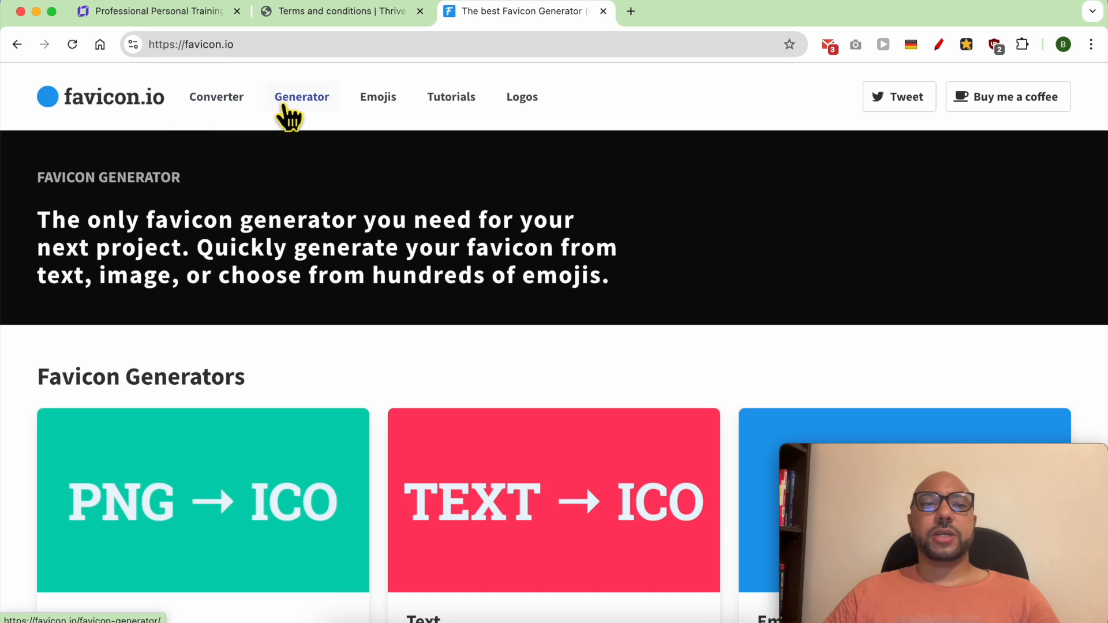
Step: Open the text-based favicon generator on favicon.io and set the favicon text to "Tt"
click(309, 109)
scroll(289, 369, down, 4)
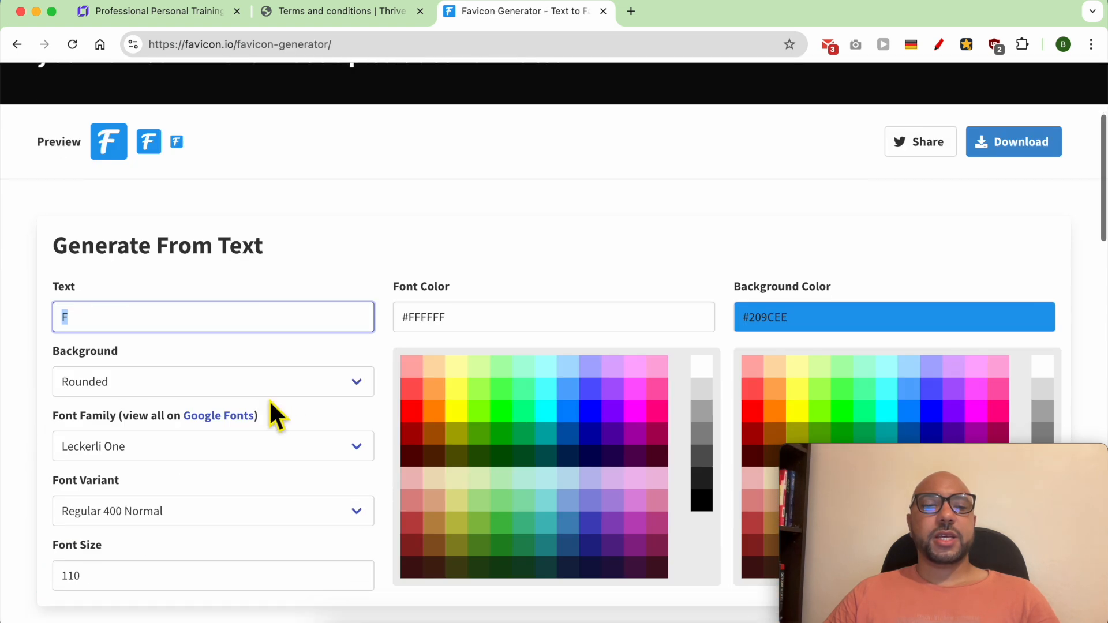
double_click(127, 321)
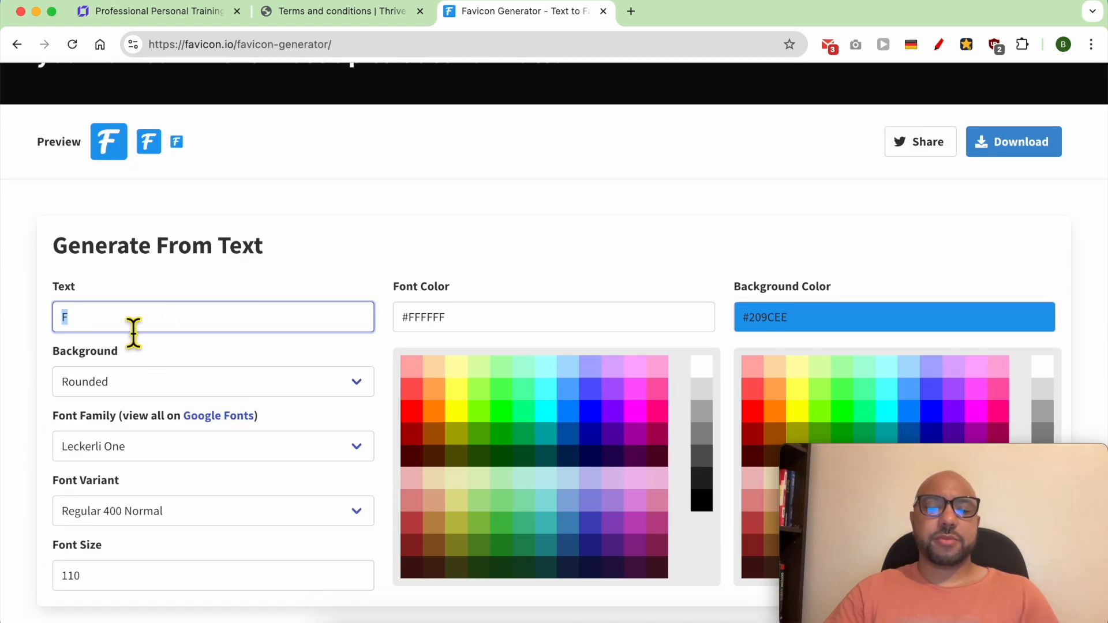
text(T)
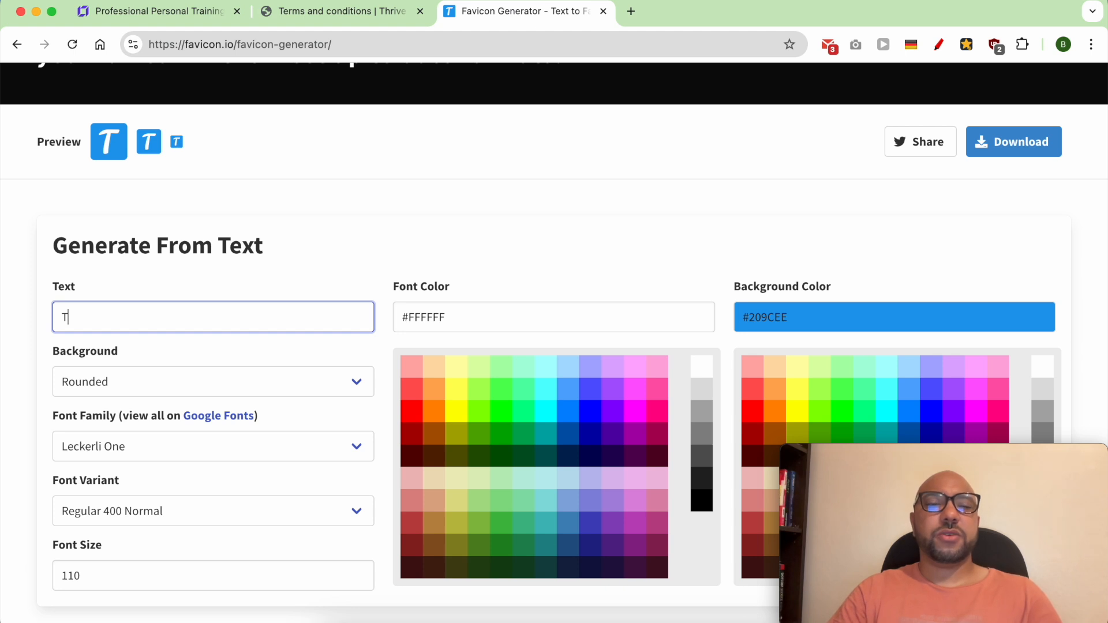
text(T)
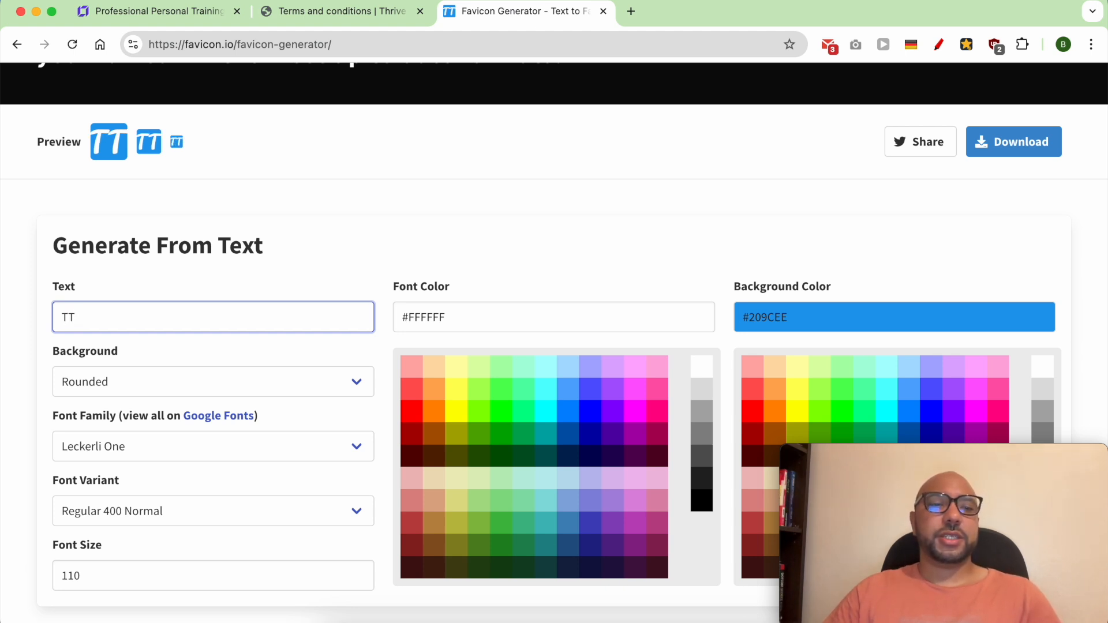
key(BackSpace)
text(t)
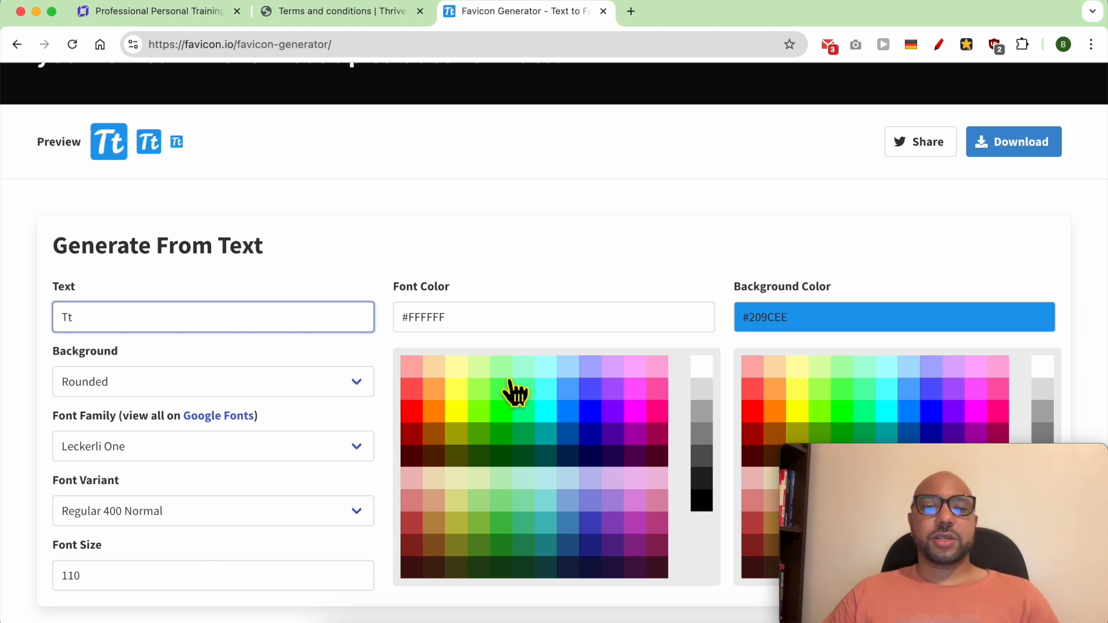
Step: Try a favicon font color of #FFA on a #000 background
click(456, 367)
scroll(891, 365, down, 3)
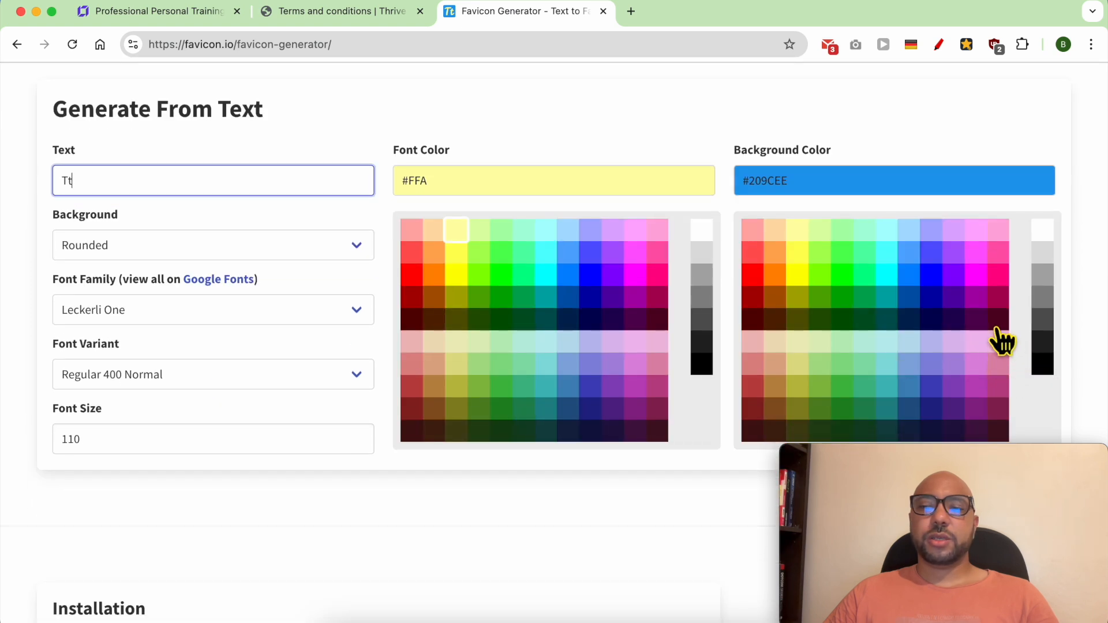
click(1042, 365)
scroll(641, 396, up, 5)
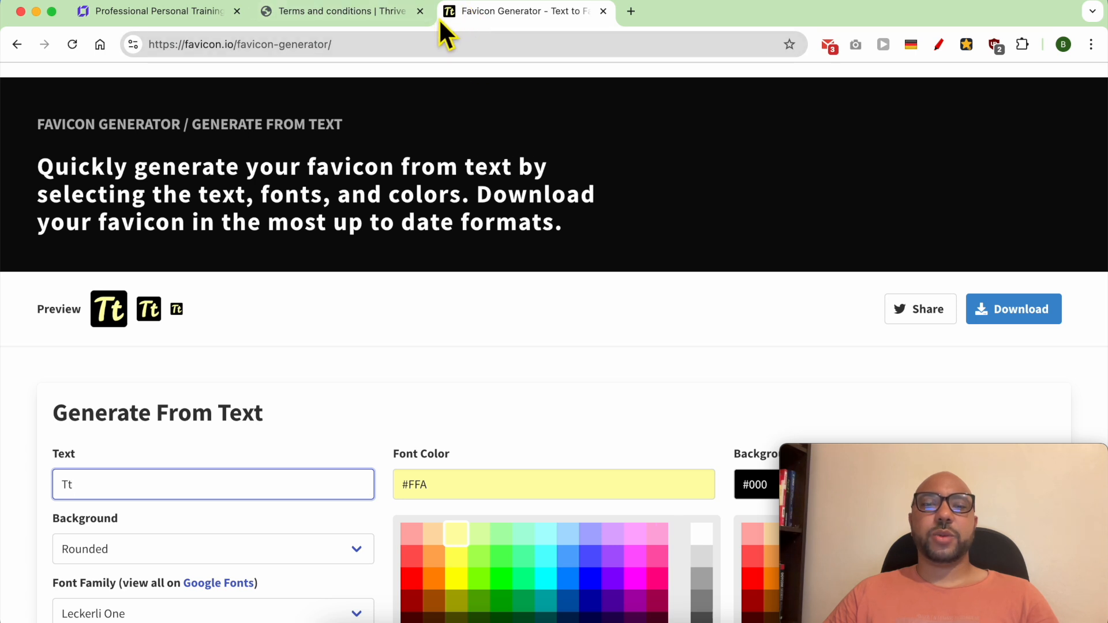
Step: Review the colors used on the live site's Home page for matching the favicon
click(185, 13)
click(327, 11)
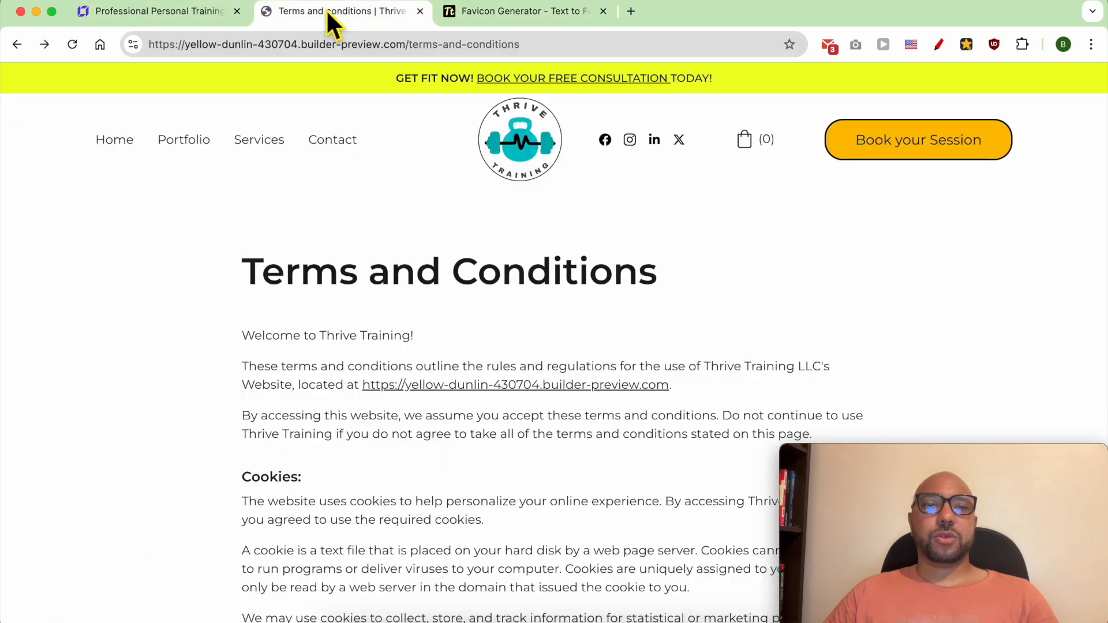
click(114, 141)
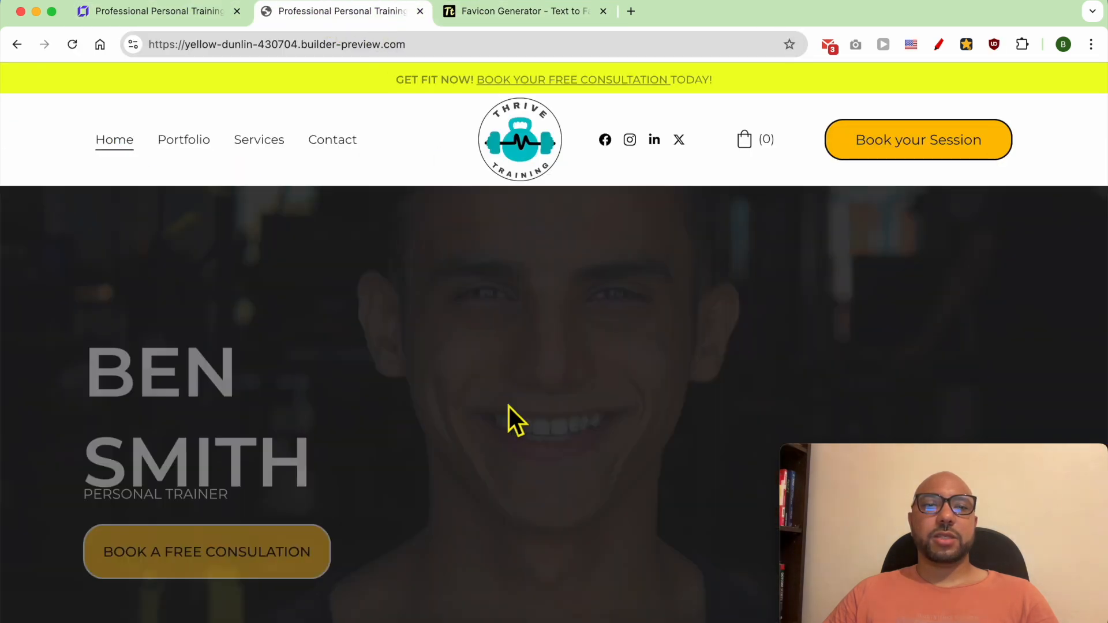
scroll(519, 415, down, 10)
scroll(540, 403, down, 10)
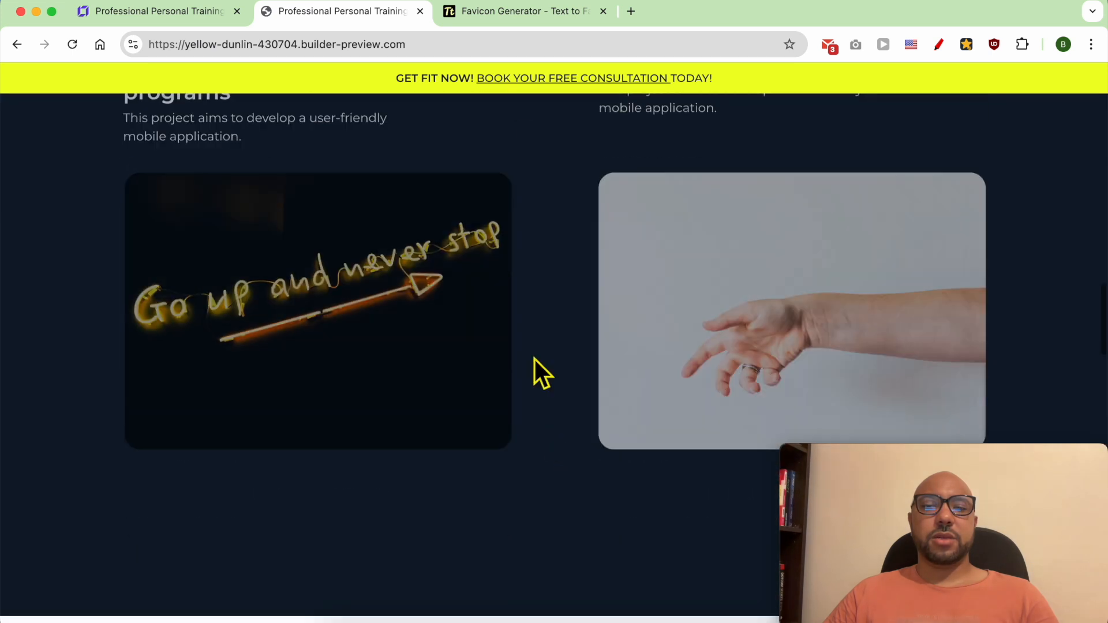
Step: Return to the favicon generator and try font color #FF5 on background color #005
click(517, 13)
click(456, 337)
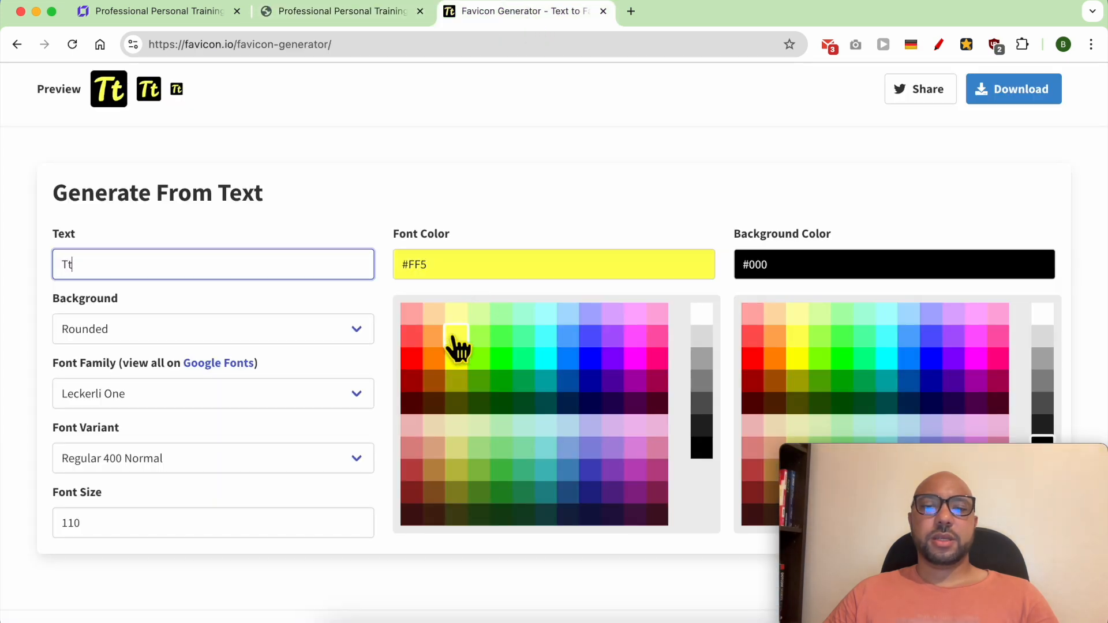
scroll(932, 376, down, 1)
click(937, 363)
scroll(692, 312, up, 5)
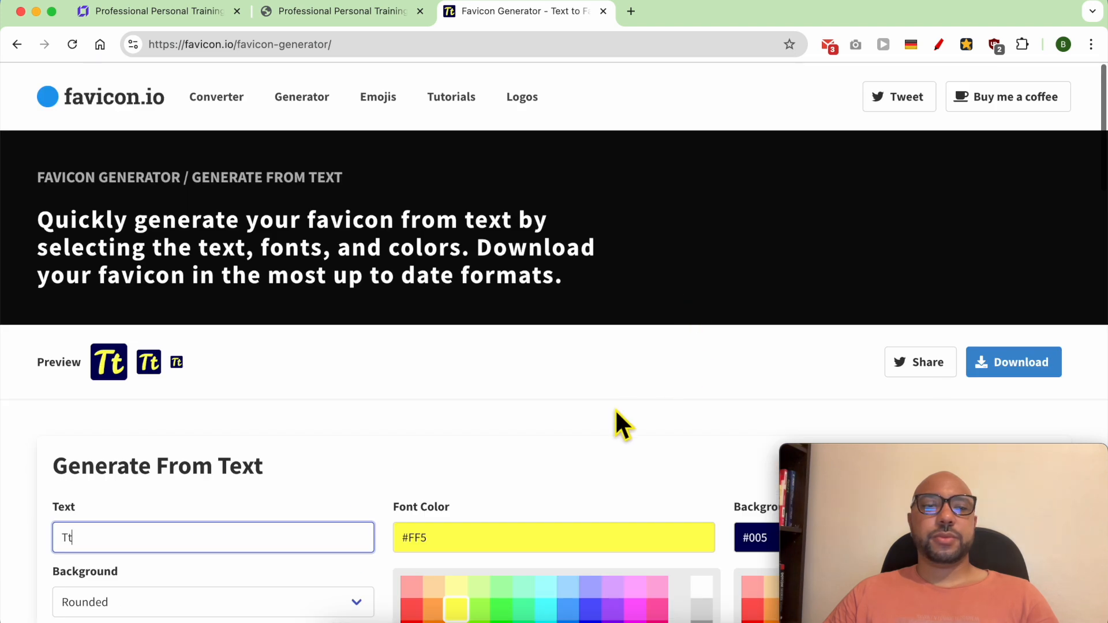
scroll(404, 424, down, 8)
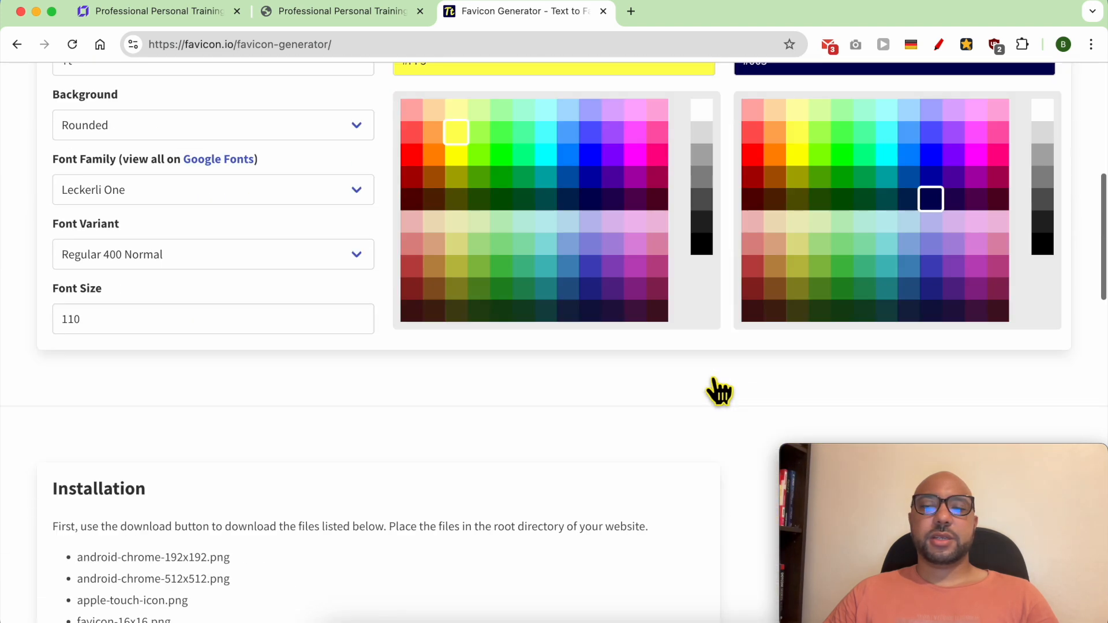
Step: Set the favicon's font color to #005 and its background color to #FF5
click(594, 199)
click(796, 137)
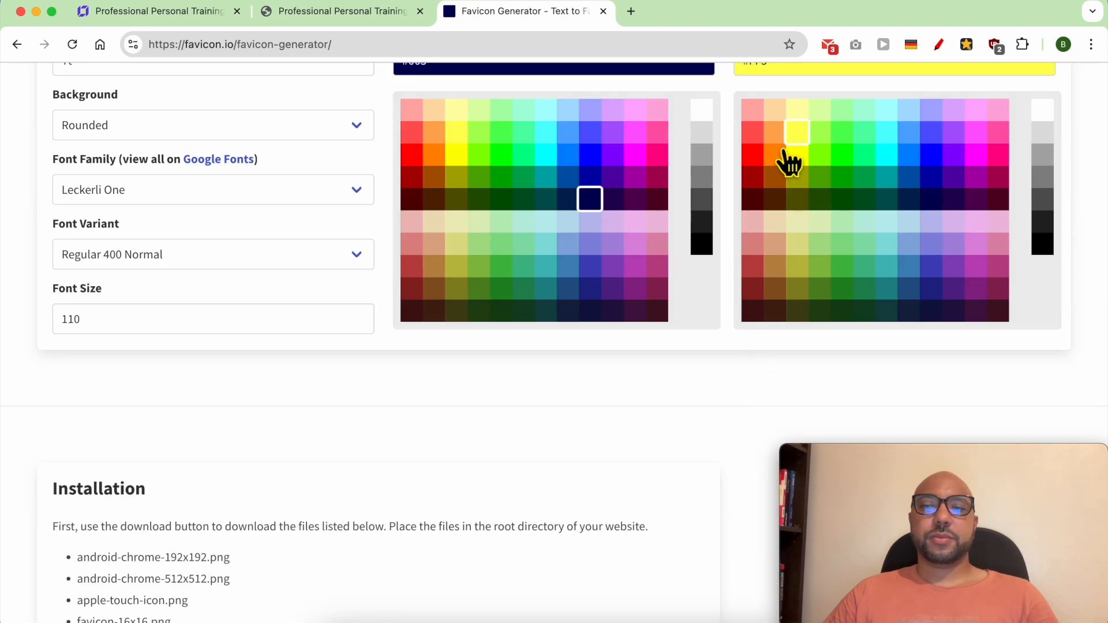
scroll(750, 231, up, 8)
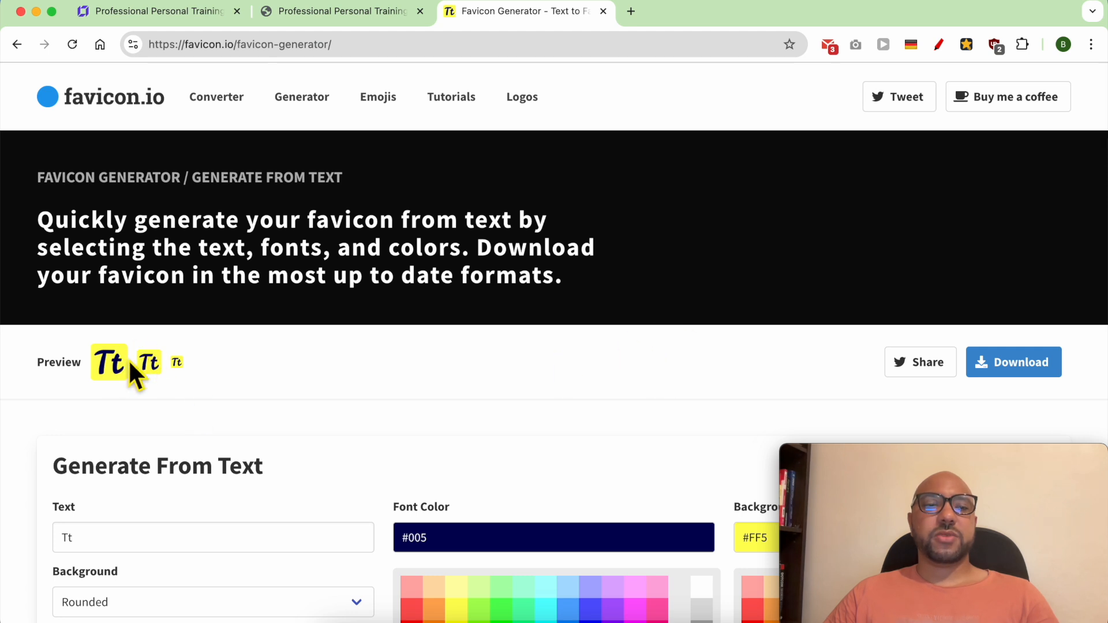
Step: Download the generated favicon package, open favicon_io (4).zip, and return to the website builder's favicon settings
click(1007, 369)
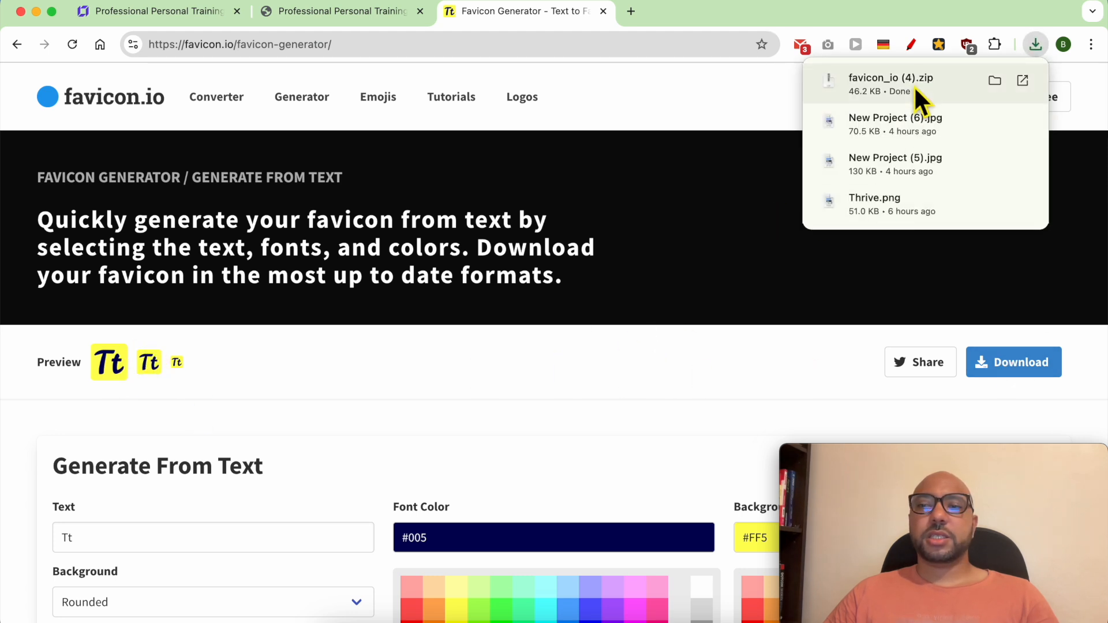
click(913, 85)
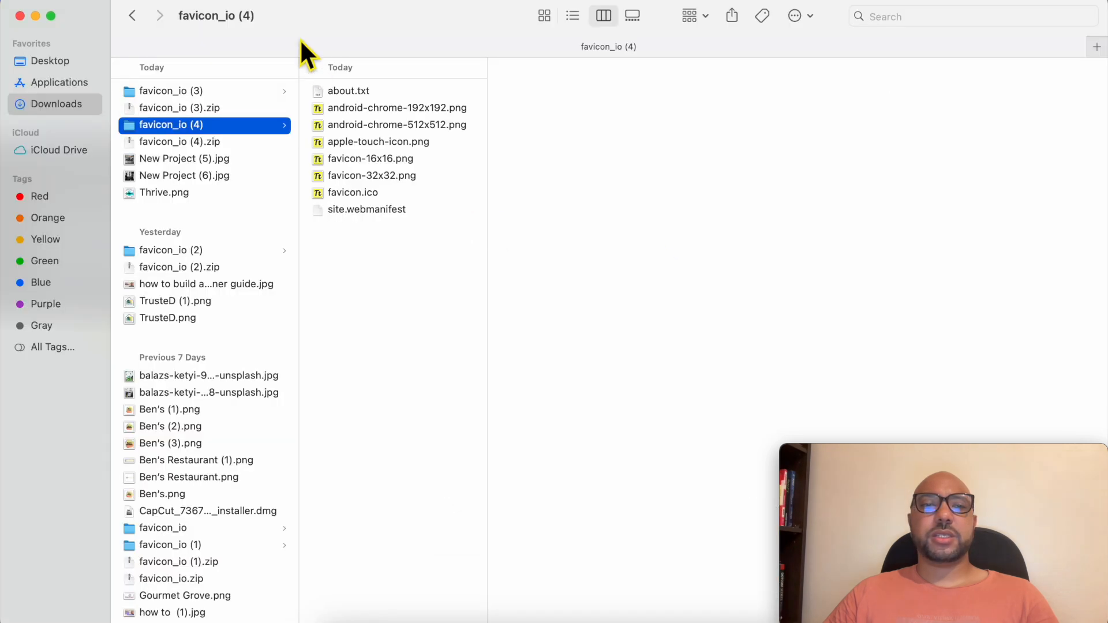
drag(2, 74, 282, 75)
click(202, 120)
click(207, 12)
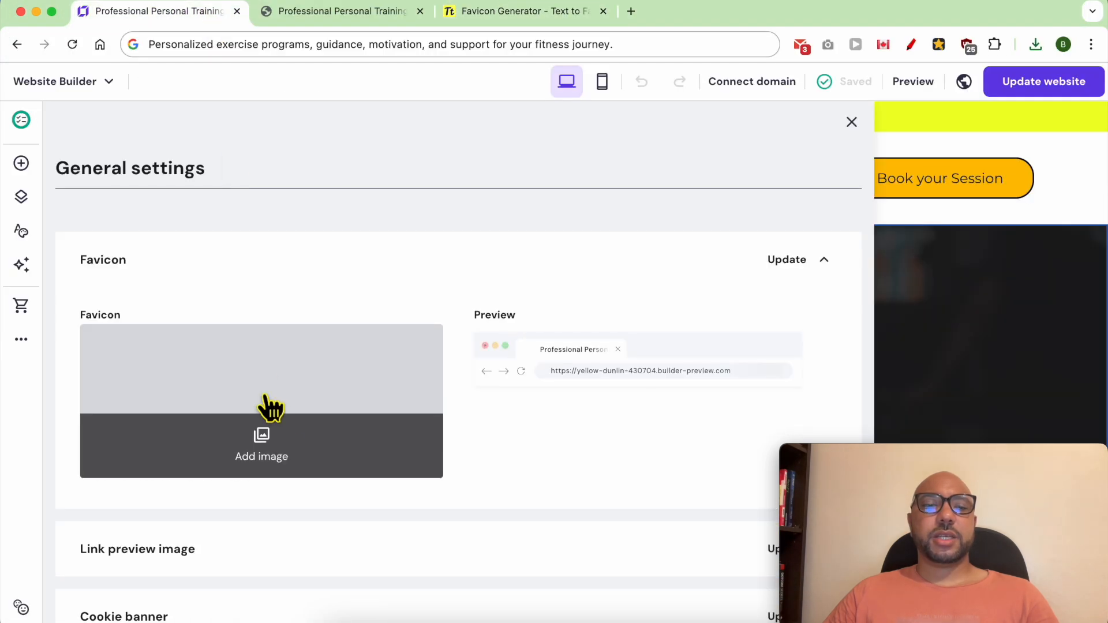
Step: Upload android-chrome-512x512.png from the favicon_io (4) folder to the media library, set it as the site's favicon and save the change
click(279, 459)
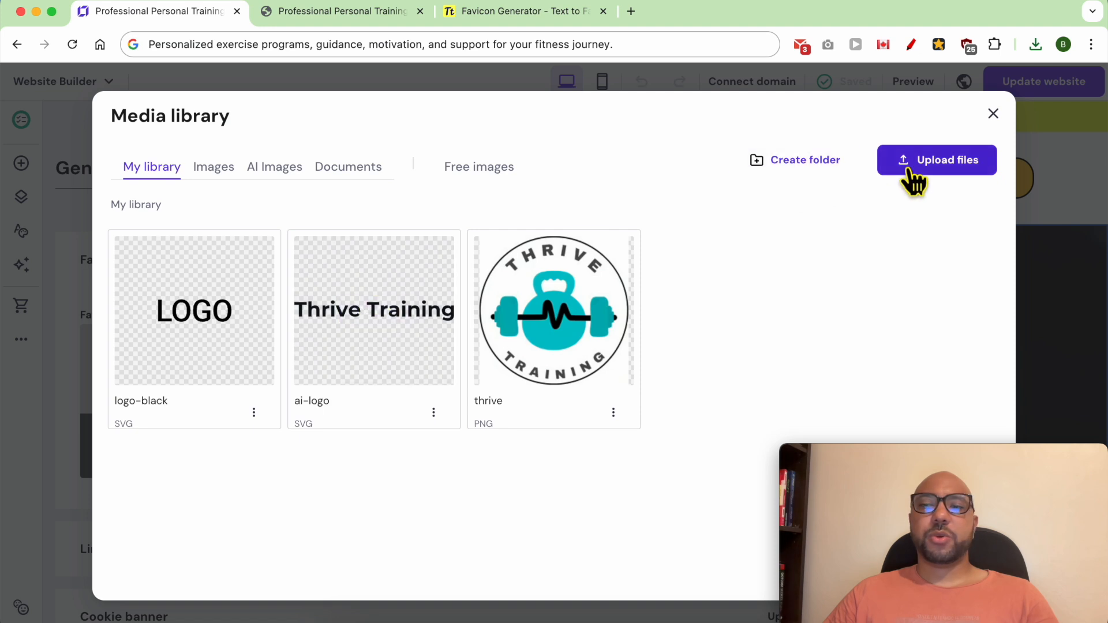
click(905, 168)
click(309, 175)
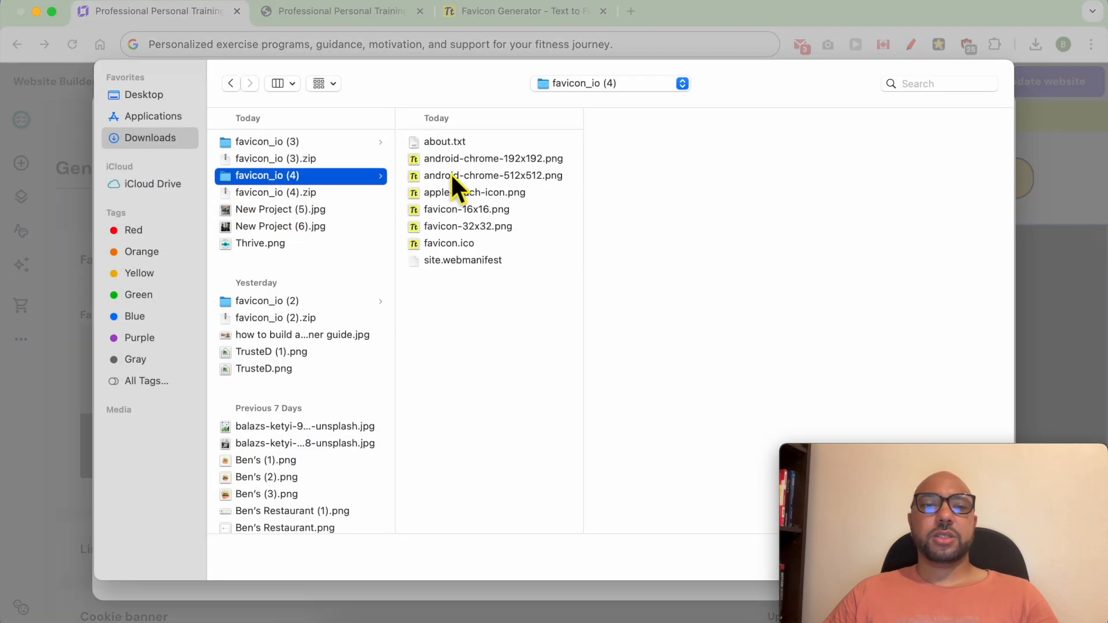
click(515, 182)
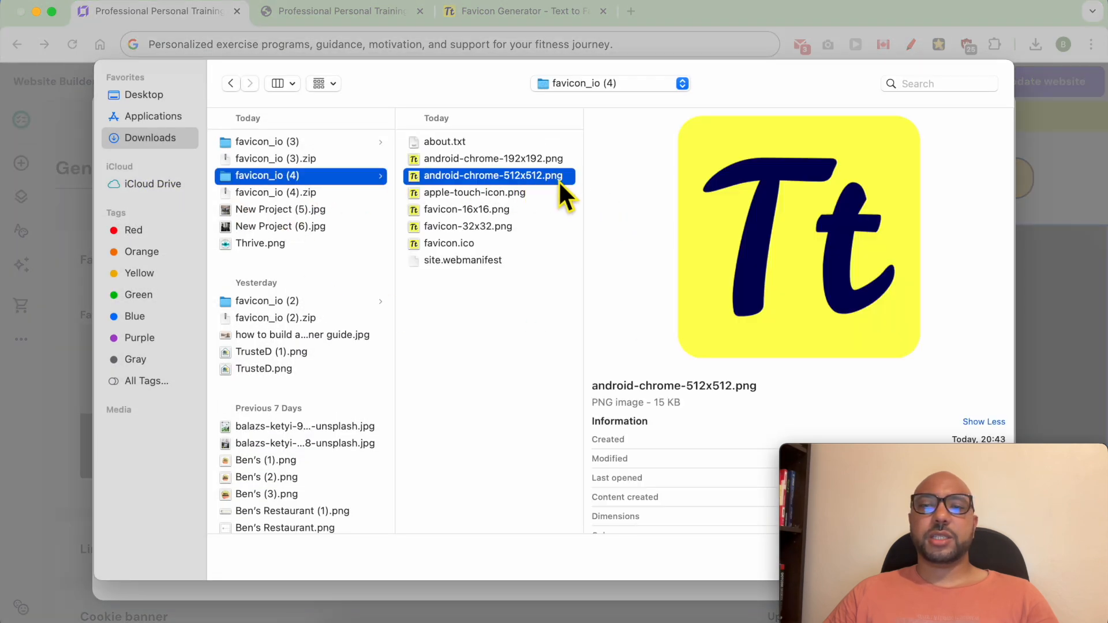
double_click(559, 180)
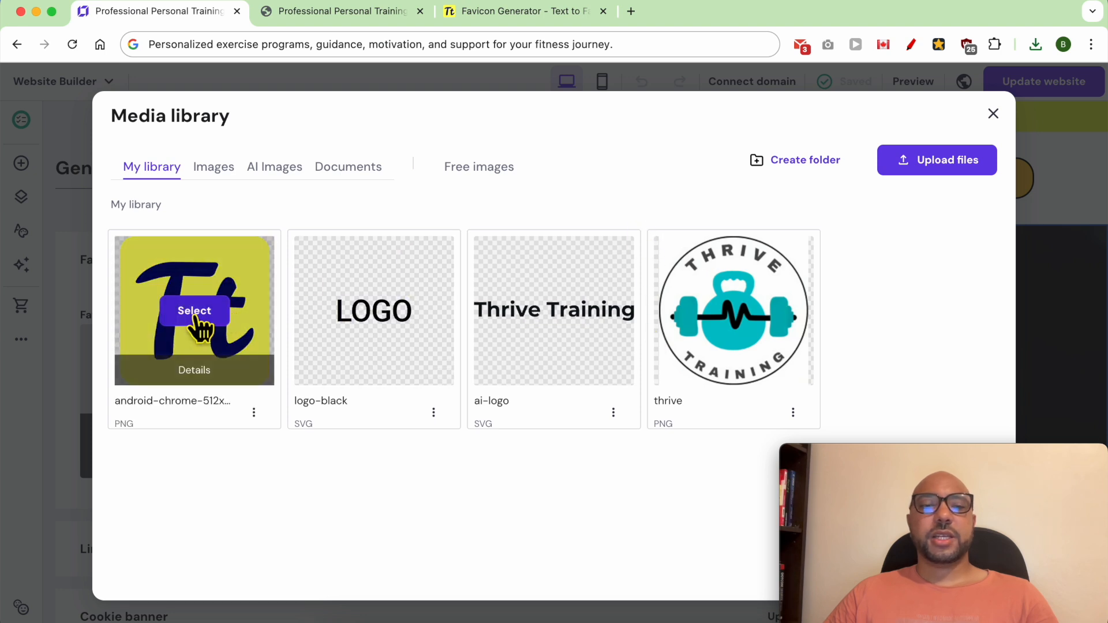
click(196, 311)
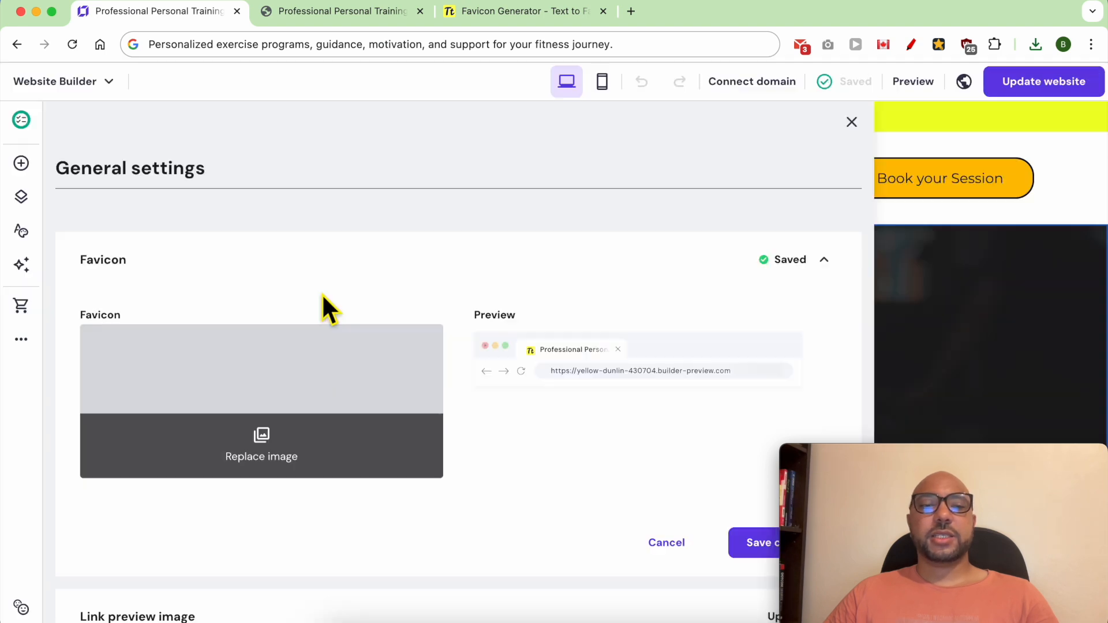
click(749, 551)
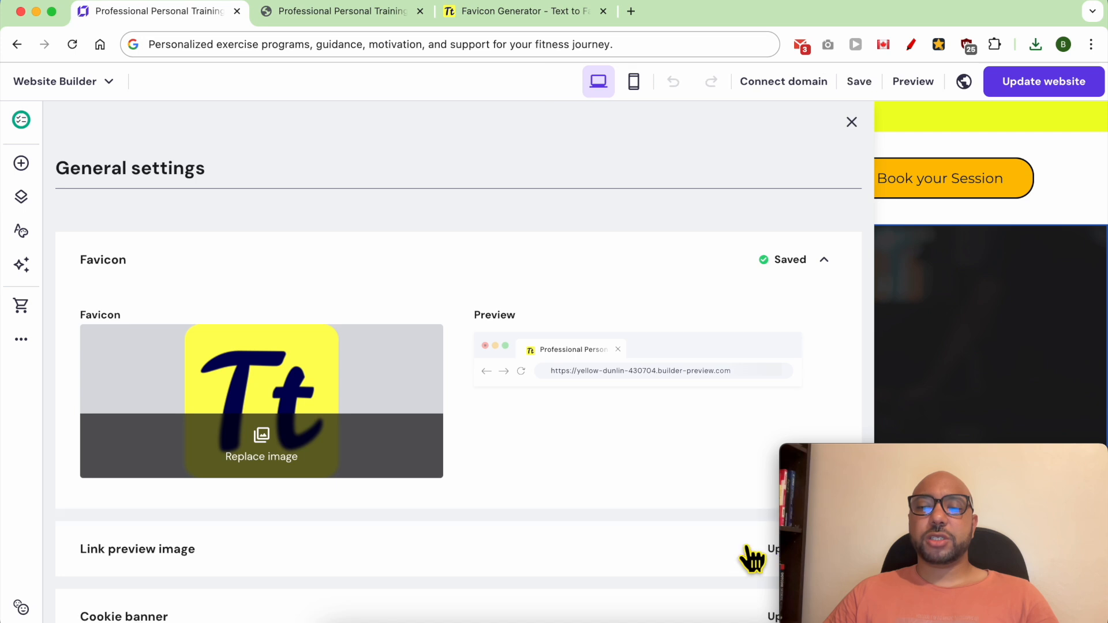
Step: Publish the website update with the new favicon and open the live site
click(1033, 83)
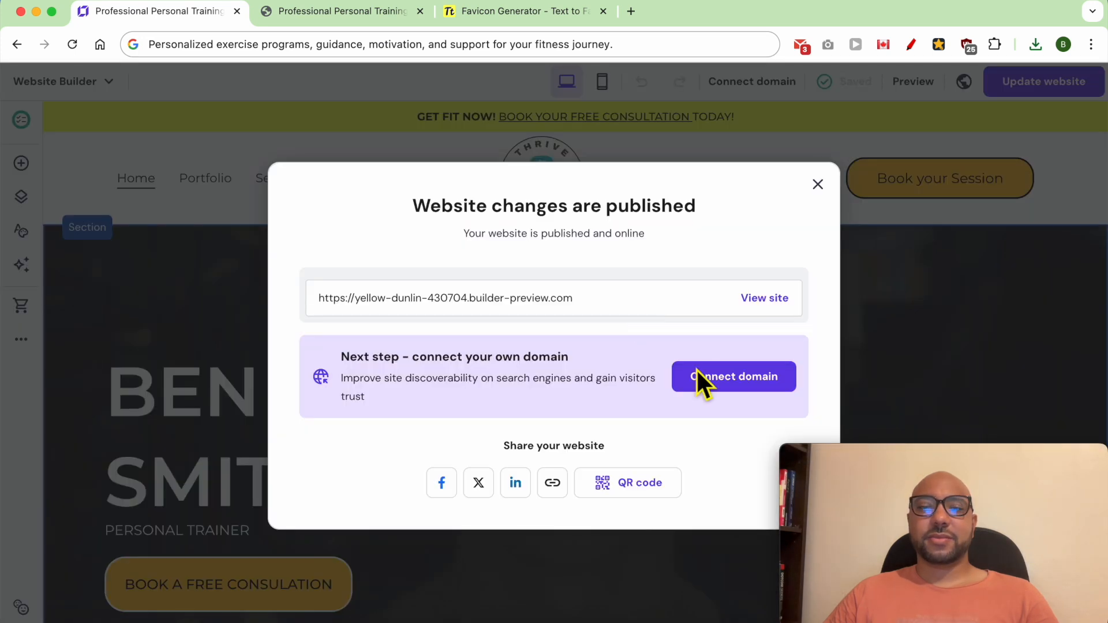
click(763, 300)
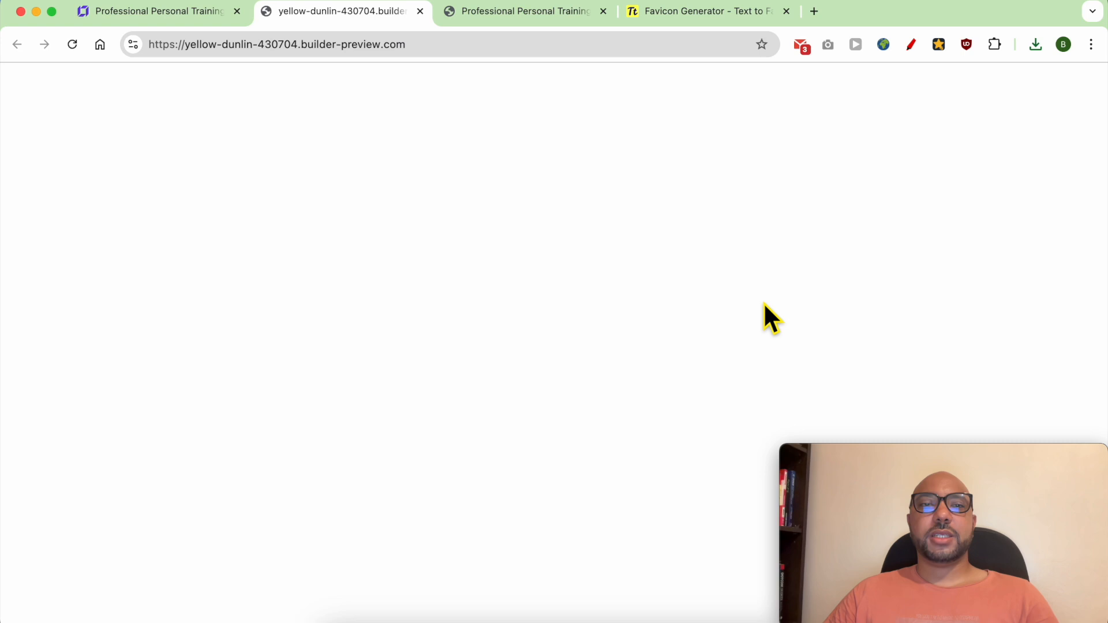